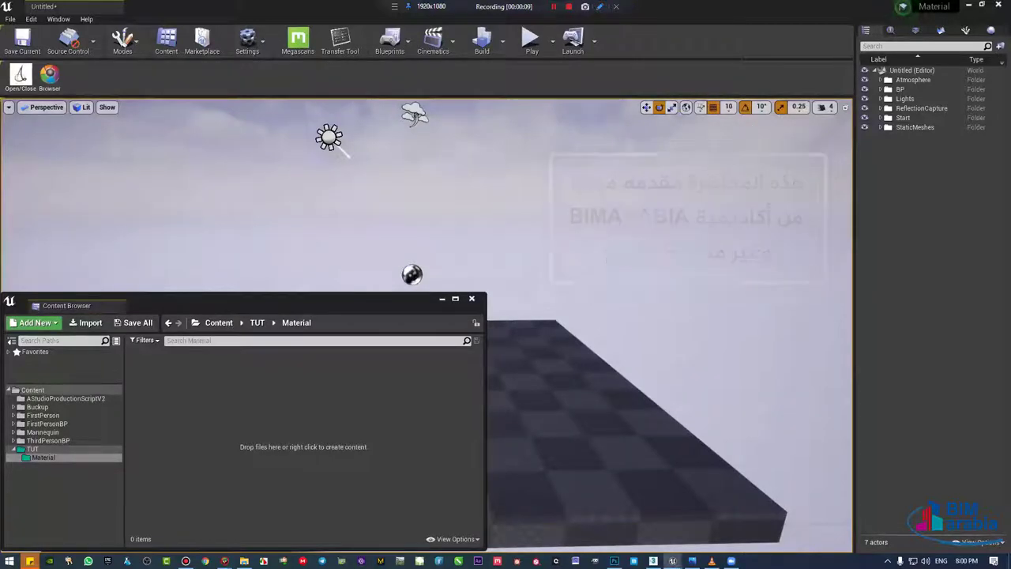
# Step: Show World Settings beside the viewport and look around the checkered floor slab
pyautogui.moveTo(430, 281); pyautogui.dragTo(431, 316, button='right')
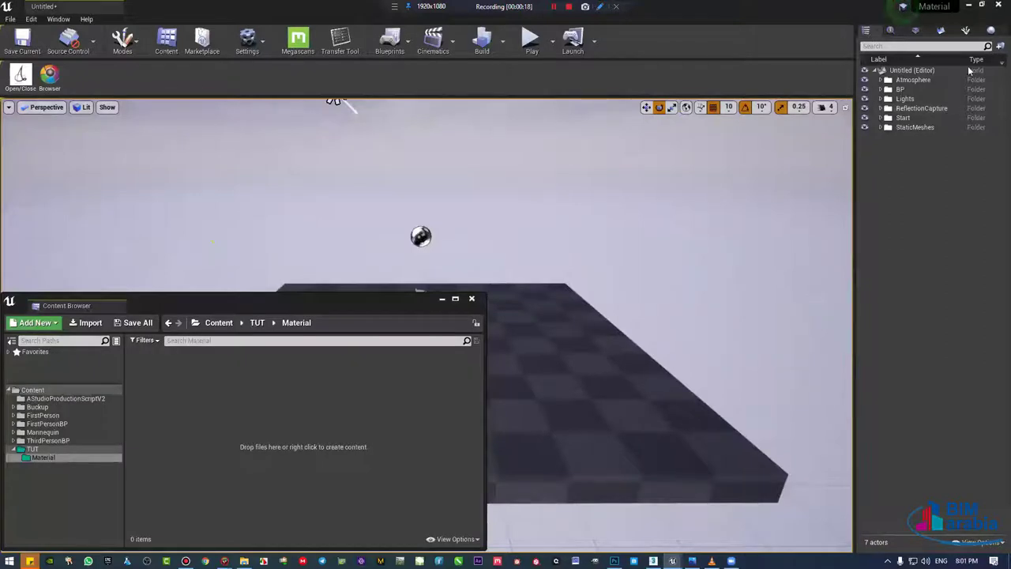
pyautogui.click(964, 31)
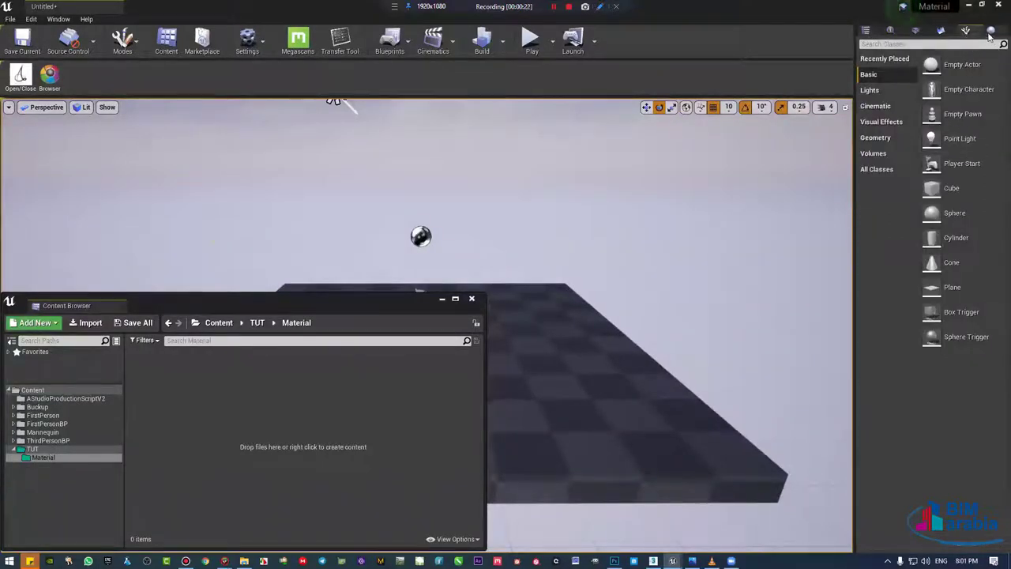
pyautogui.click(990, 31)
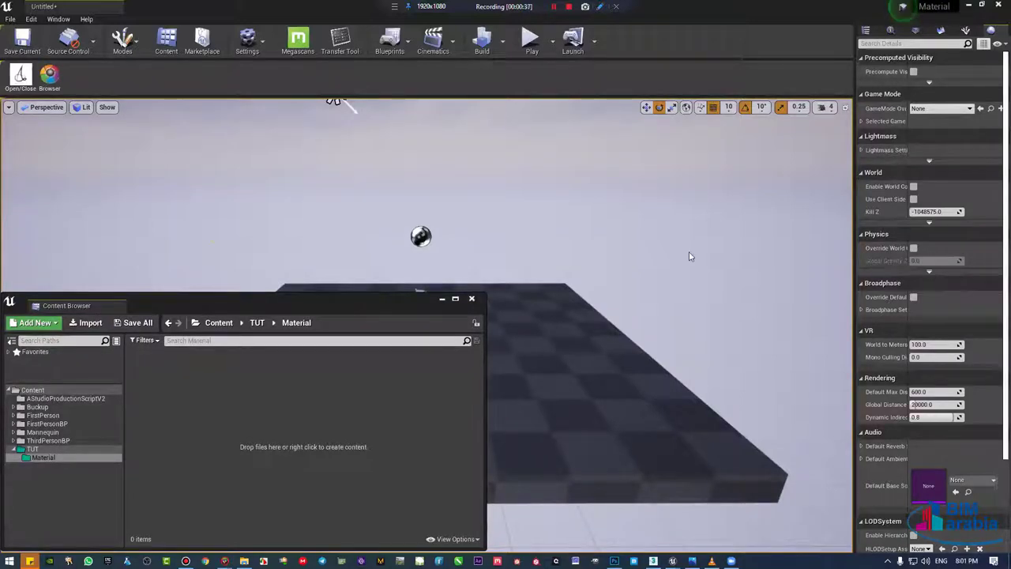
pyautogui.moveTo(689, 256); pyautogui.dragTo(689, 256, button='right')
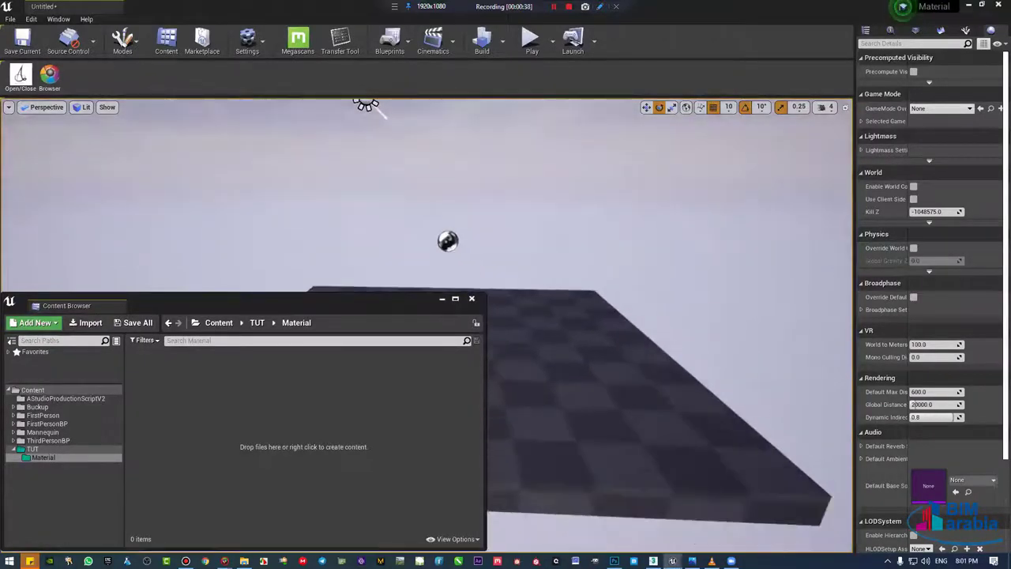
pyautogui.moveTo(447, 284); pyautogui.dragTo(446, 285, button='right')
pyautogui.click(600, 6)
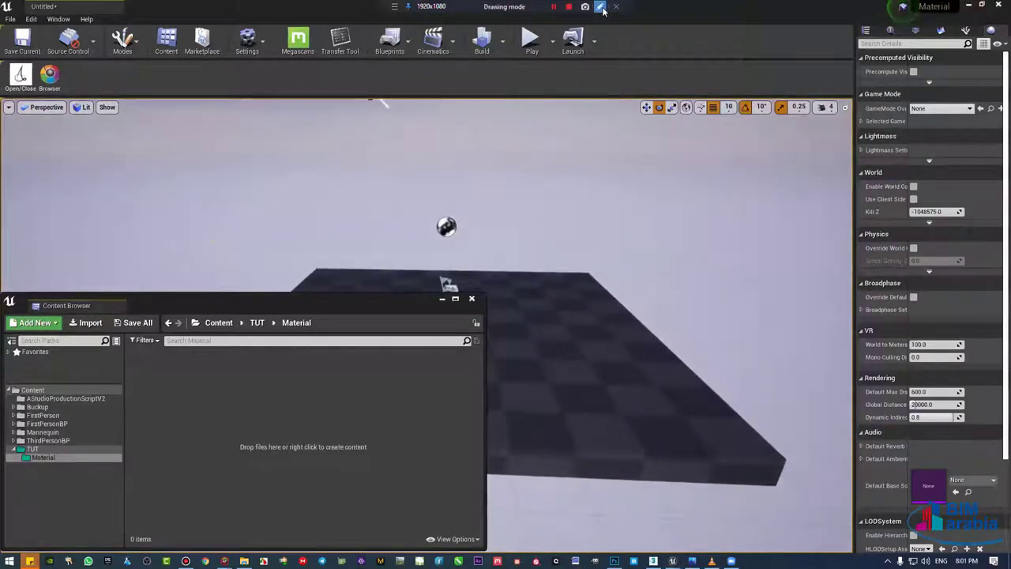
pyautogui.click(603, 10)
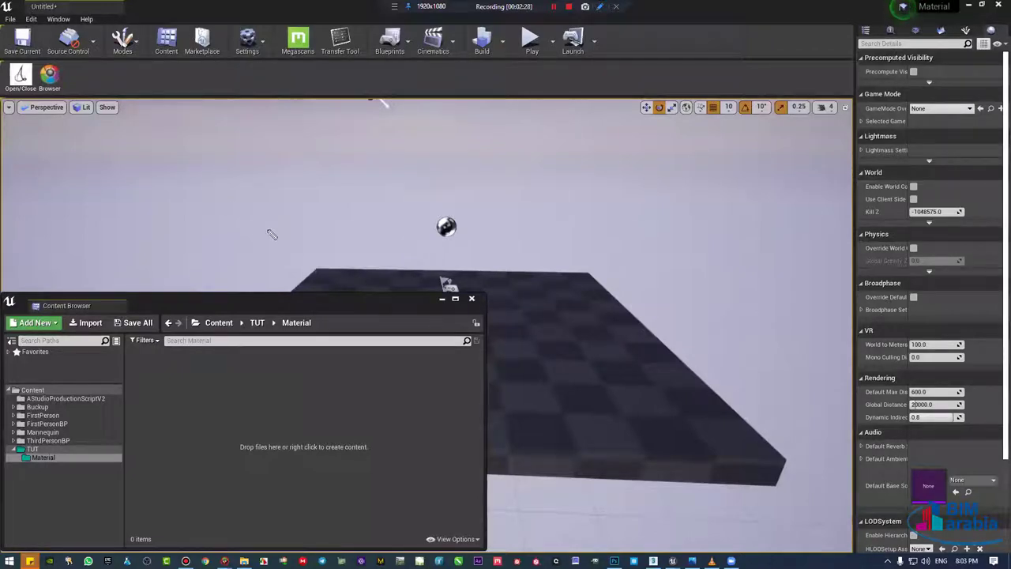
pyautogui.moveTo(215, 197)
pyautogui.mouseDown()
pyautogui.moveTo(231, 223)
pyautogui.moveTo(299, 179)
pyautogui.moveTo(338, 170)
pyautogui.moveTo(365, 226)
pyautogui.moveTo(537, 130)
pyautogui.mouseUp()
pyautogui.moveTo(488, 212)
pyautogui.mouseDown()
pyautogui.moveTo(560, 142)
pyautogui.moveTo(621, 137)
pyautogui.moveTo(660, 115)
pyautogui.moveTo(681, 120)
pyautogui.mouseUp()
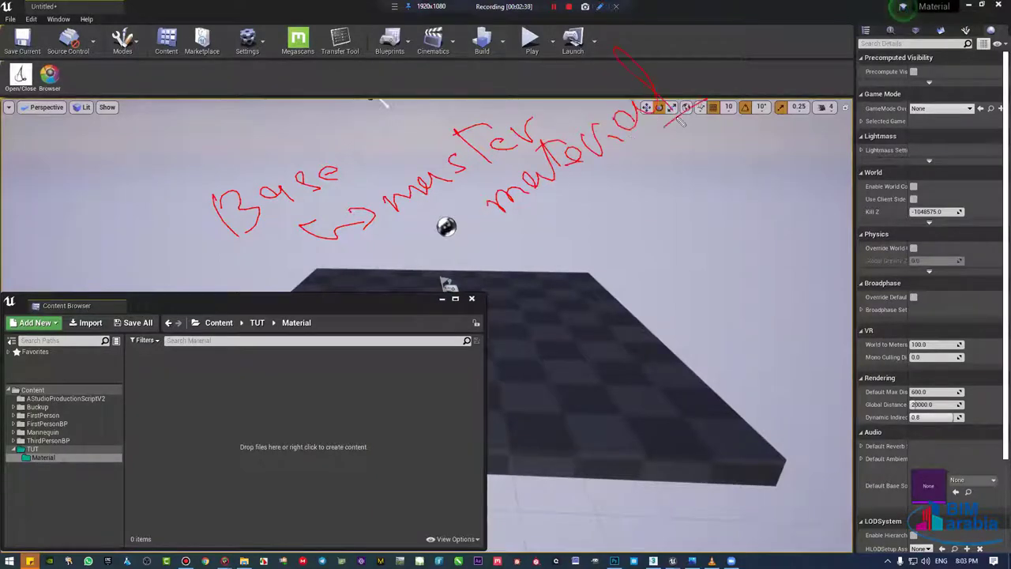
pyautogui.moveTo(387, 177)
pyautogui.mouseDown()
pyautogui.moveTo(217, 255)
pyautogui.moveTo(167, 190)
pyautogui.moveTo(347, 111)
pyautogui.moveTo(395, 170)
pyautogui.moveTo(207, 260)
pyautogui.moveTo(154, 178)
pyautogui.moveTo(375, 134)
pyautogui.moveTo(391, 170)
pyautogui.mouseUp()
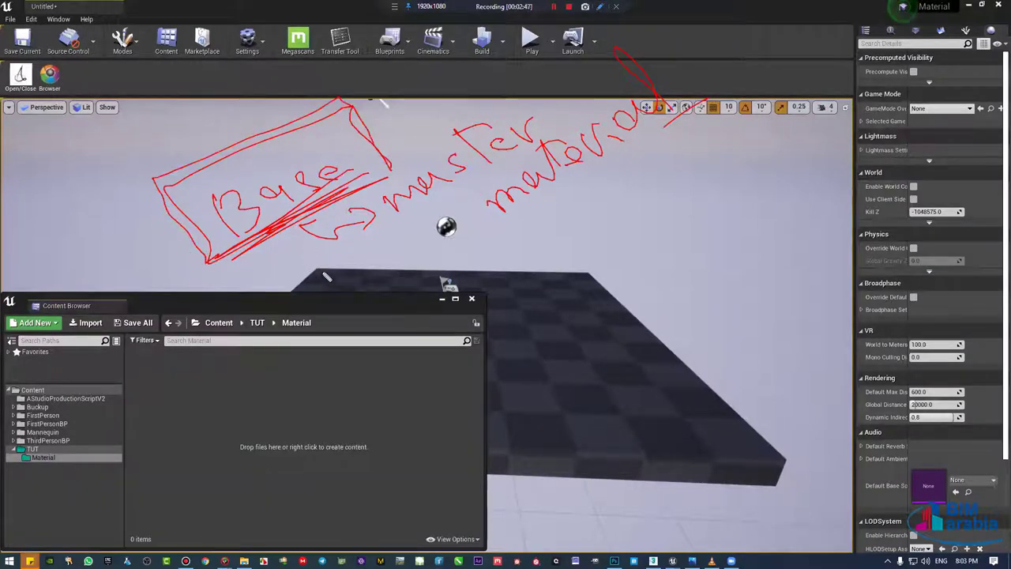
pyautogui.moveTo(324, 296); pyautogui.dragTo(707, 102)
pyautogui.moveTo(304, 259); pyautogui.dragTo(292, 239)
pyautogui.moveTo(418, 139); pyautogui.dragTo(707, 100)
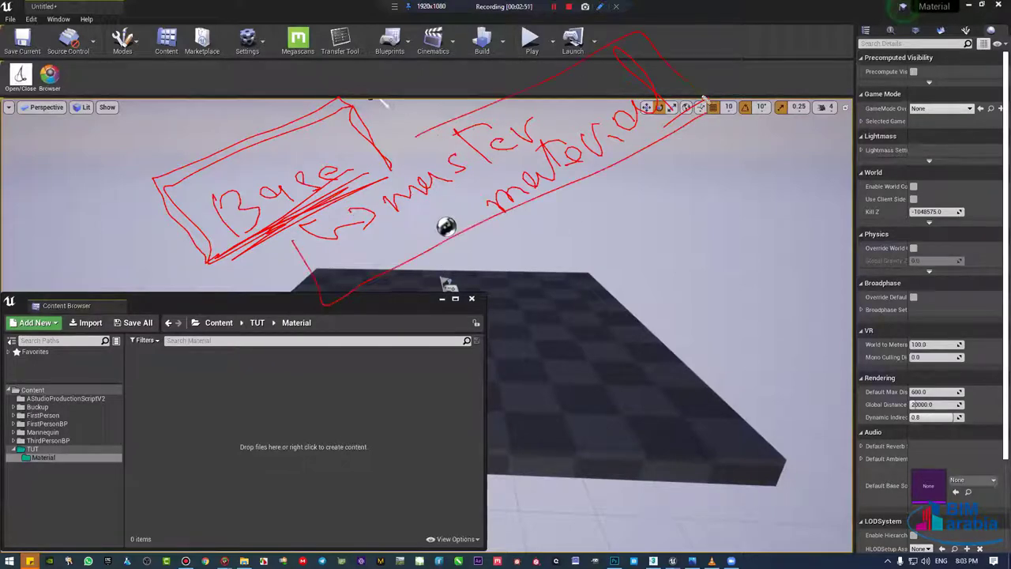
pyautogui.moveTo(479, 229); pyautogui.dragTo(631, 323)
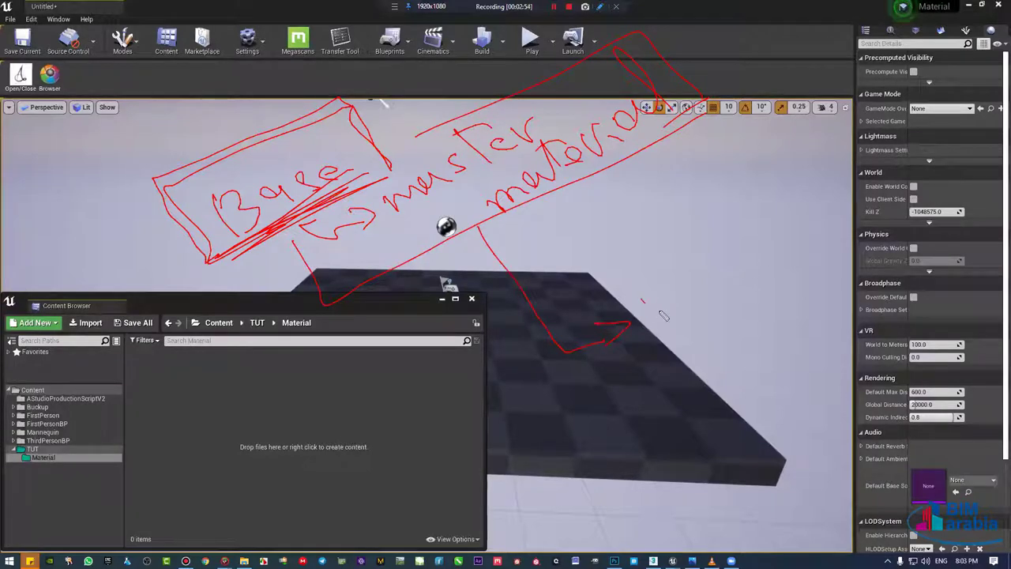
pyautogui.moveTo(635, 308)
pyautogui.mouseDown()
pyautogui.moveTo(672, 286)
pyautogui.moveTo(676, 233)
pyautogui.moveTo(725, 259)
pyautogui.mouseUp()
pyautogui.moveTo(681, 235); pyautogui.dragTo(713, 221)
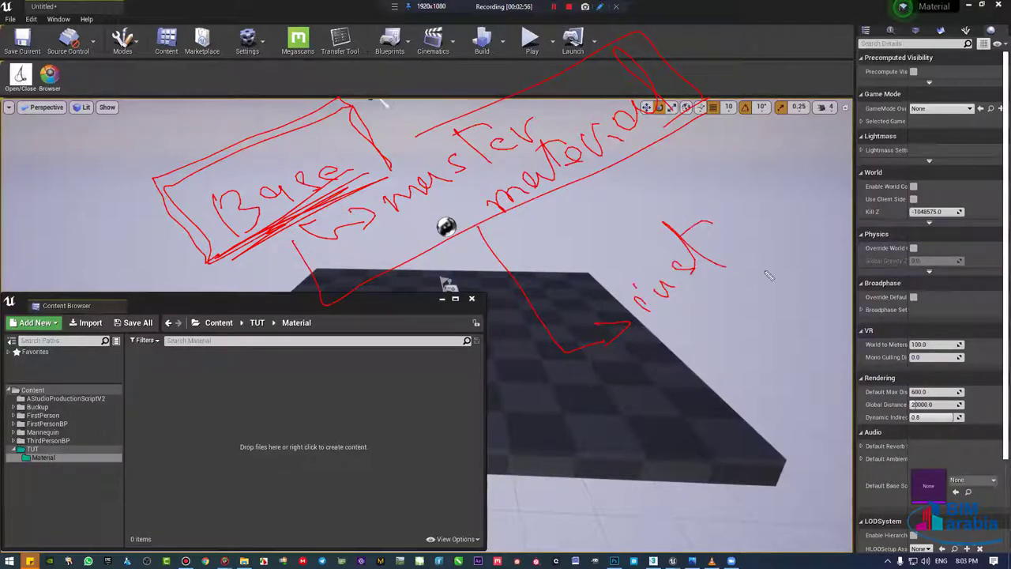
pyautogui.moveTo(769, 269); pyautogui.dragTo(646, 336)
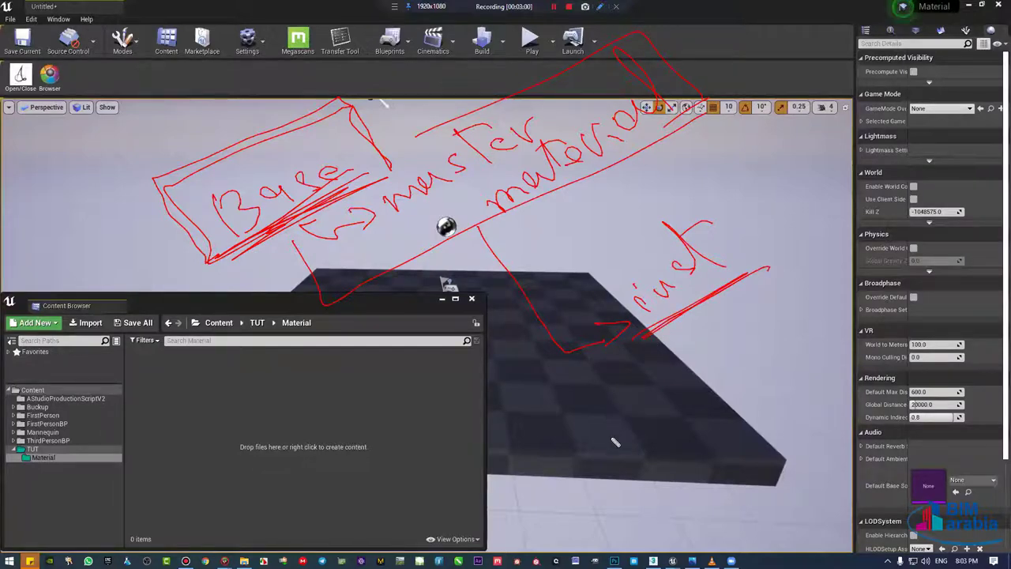
pyautogui.moveTo(642, 449); pyautogui.dragTo(690, 492)
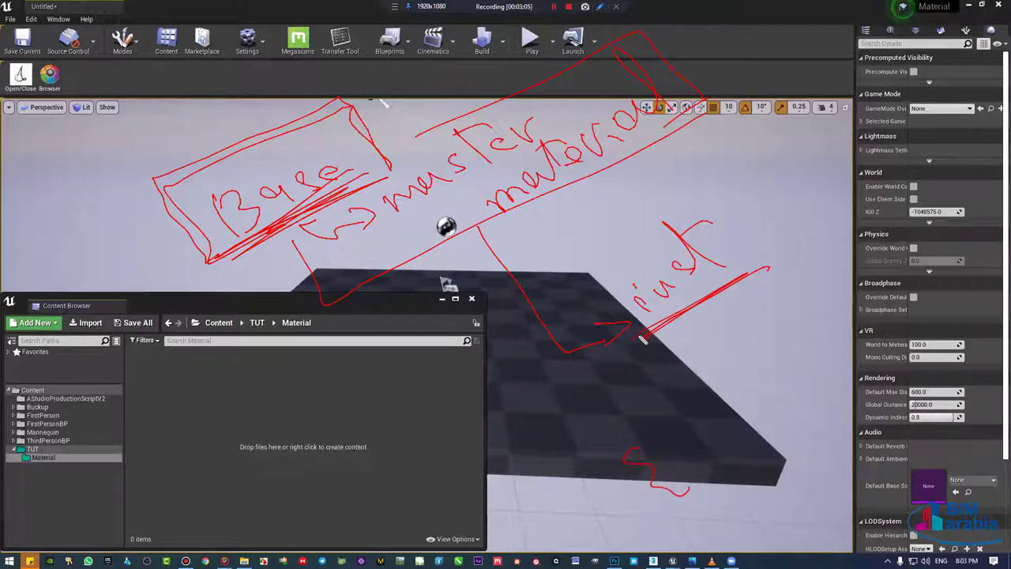
pyautogui.moveTo(586, 265); pyautogui.dragTo(780, 281)
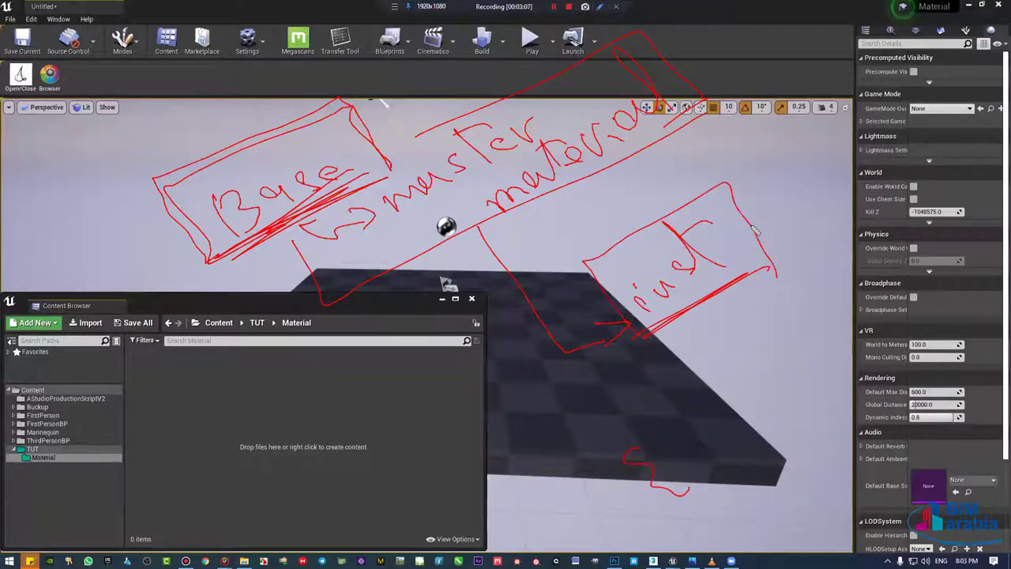
pyautogui.moveTo(754, 230); pyautogui.dragTo(699, 169)
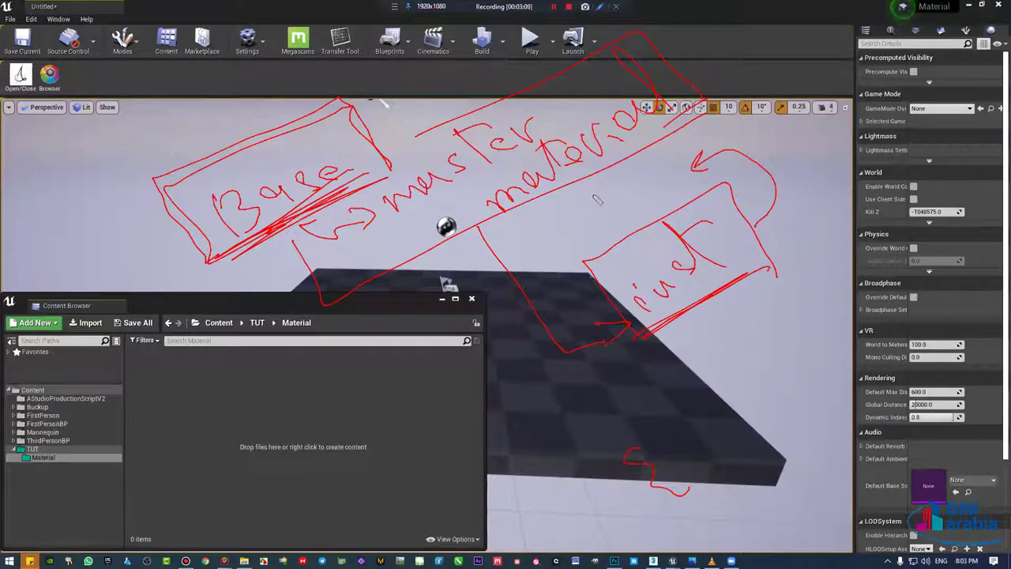
pyautogui.moveTo(663, 180)
pyautogui.mouseDown()
pyautogui.moveTo(624, 208)
pyautogui.moveTo(665, 207)
pyautogui.mouseUp()
pyautogui.moveTo(586, 204)
pyautogui.mouseDown()
pyautogui.moveTo(610, 222)
pyautogui.moveTo(551, 248)
pyautogui.mouseUp()
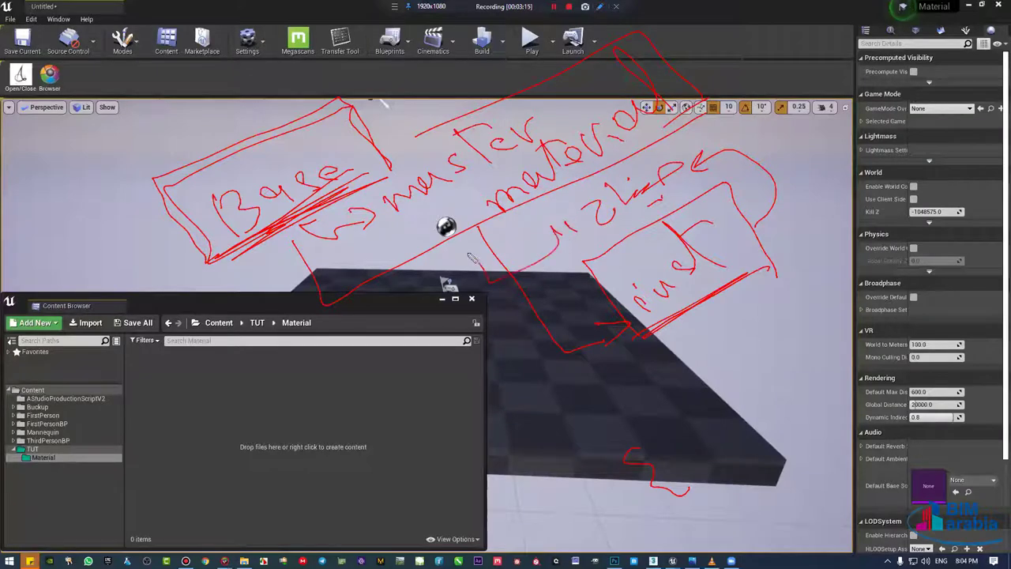
pyautogui.moveTo(466, 266)
pyautogui.mouseDown()
pyautogui.moveTo(498, 273)
pyautogui.moveTo(586, 332)
pyautogui.moveTo(607, 316)
pyautogui.mouseUp()
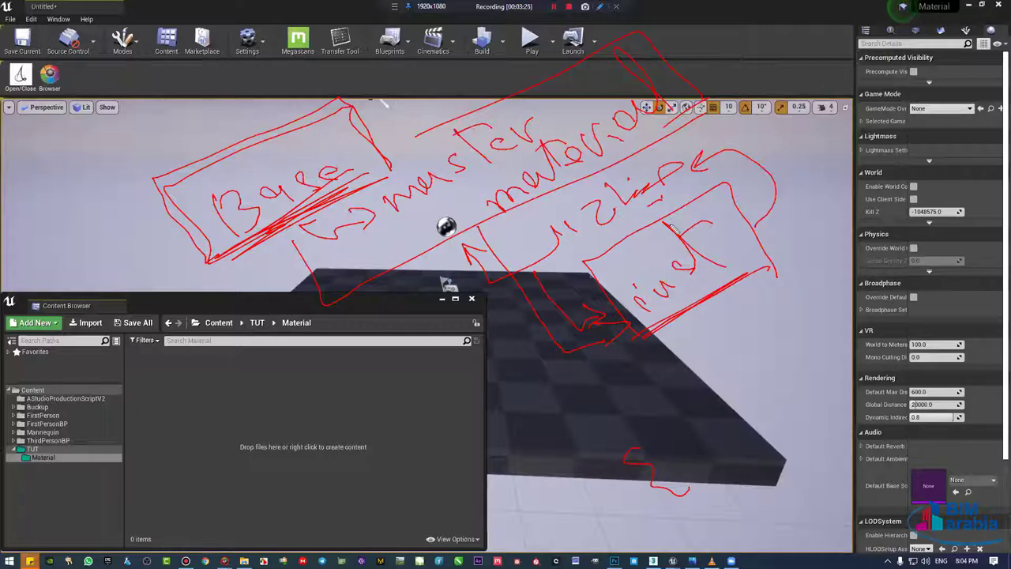
pyautogui.moveTo(649, 338); pyautogui.dragTo(804, 276)
pyautogui.moveTo(746, 203); pyautogui.dragTo(566, 260)
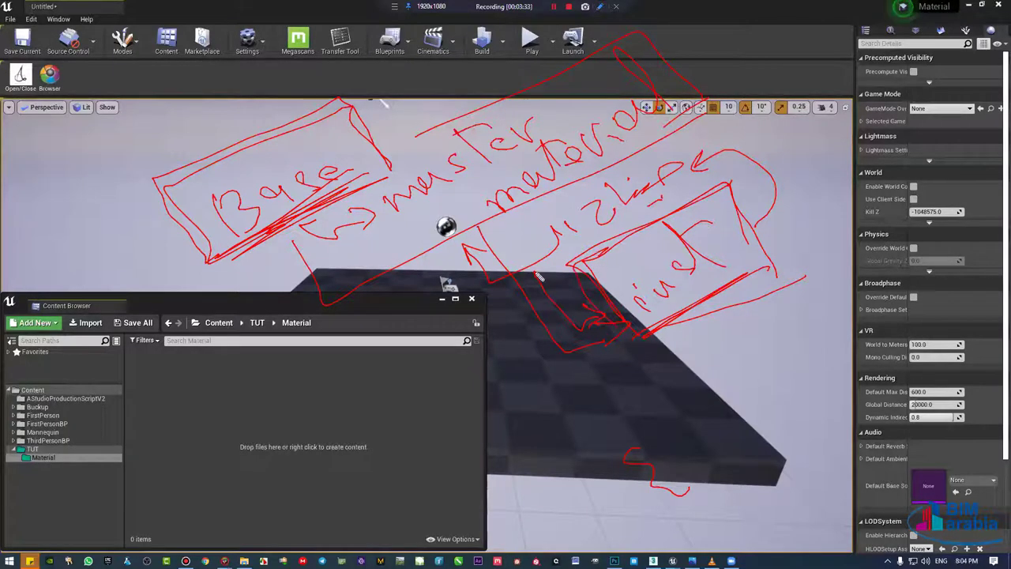
pyautogui.moveTo(483, 236); pyautogui.dragTo(497, 254)
pyautogui.moveTo(600, 327); pyautogui.dragTo(633, 326)
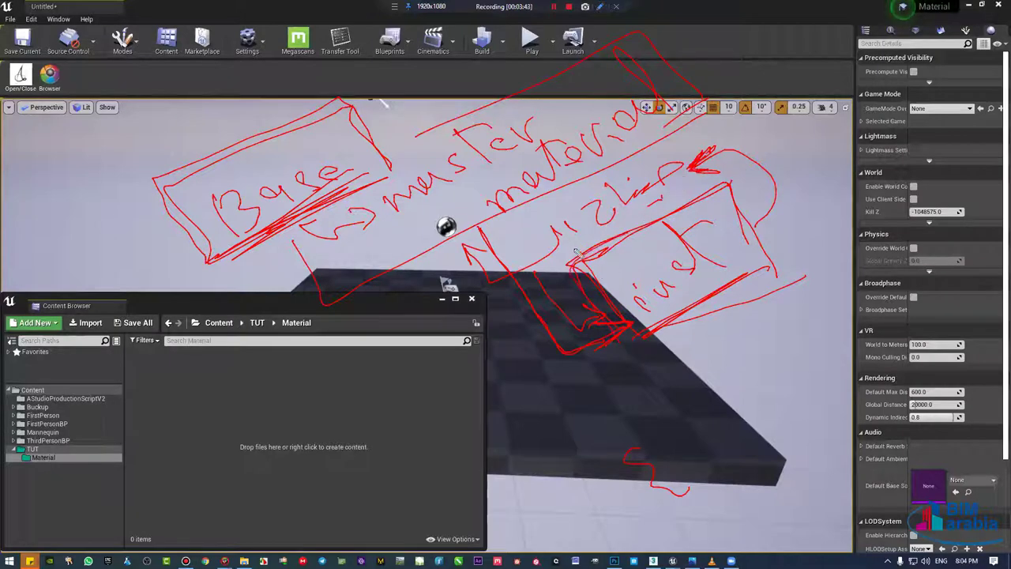
pyautogui.moveTo(577, 251); pyautogui.dragTo(743, 192)
pyautogui.moveTo(762, 263); pyautogui.dragTo(640, 333)
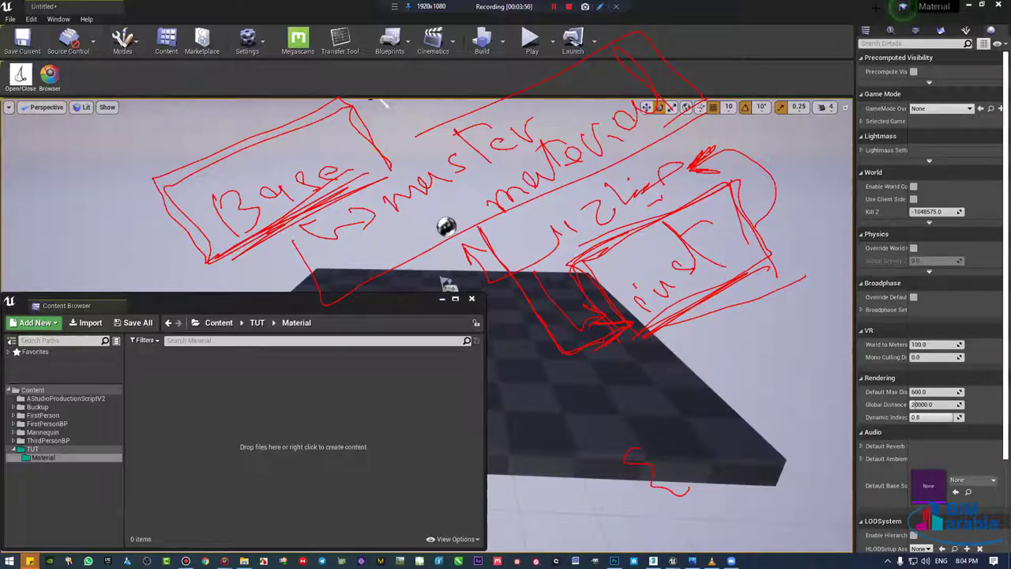
pyautogui.press('e')
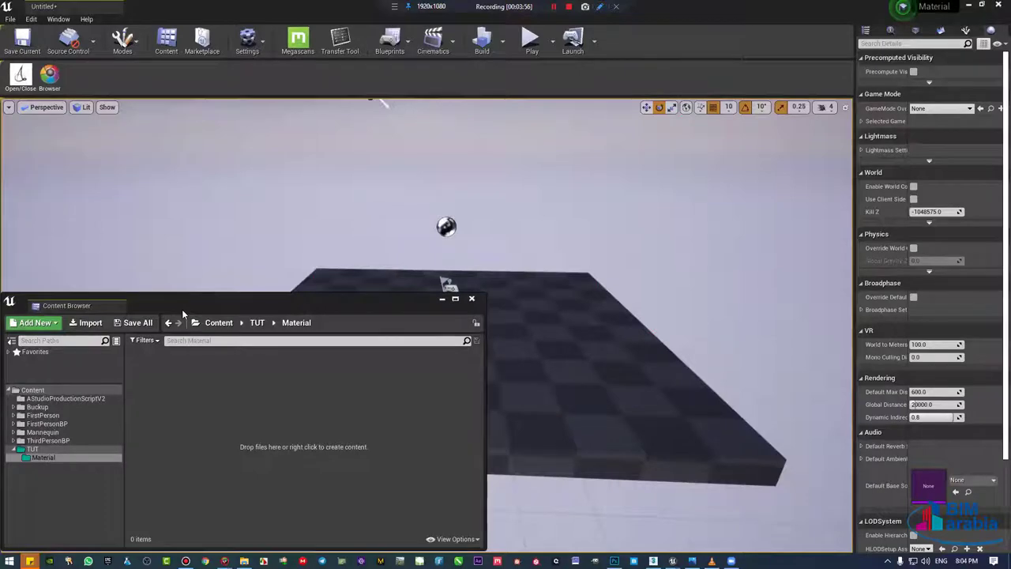
# Step: Create a new Material asset in TUT/Material named MasterMaterial
pyautogui.rightClick(203, 375)
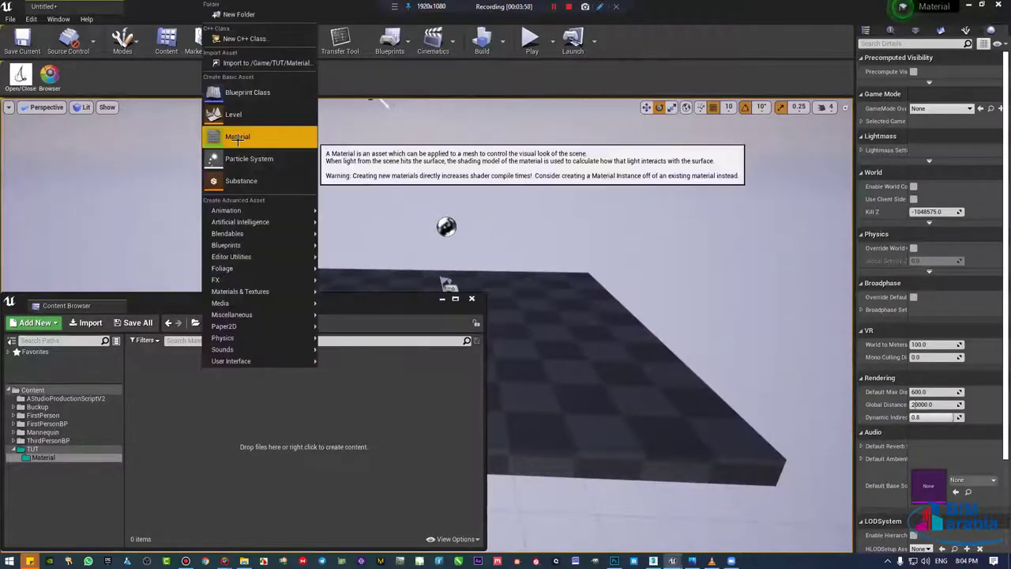
pyautogui.click(238, 140)
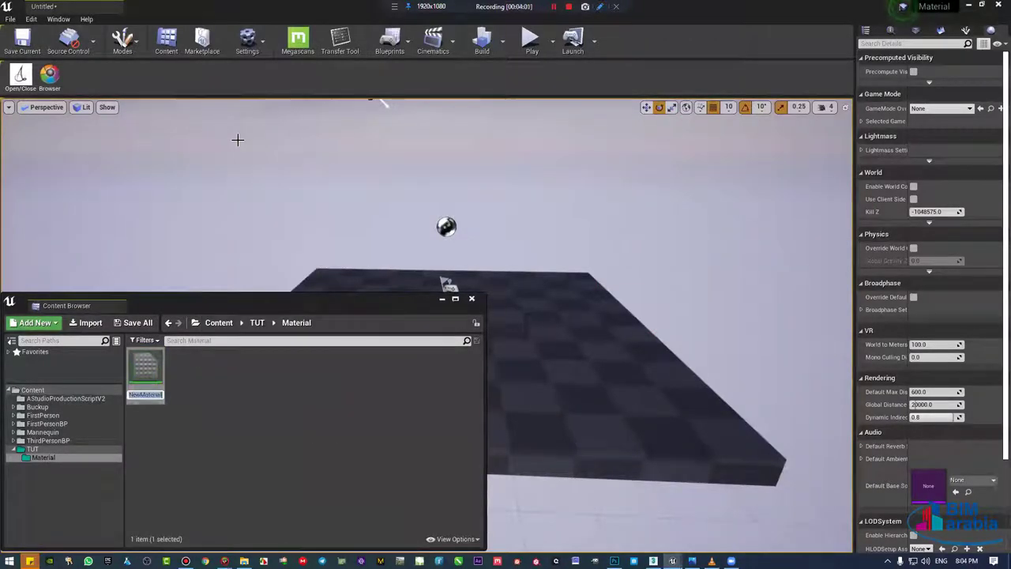
pyautogui.write('M')
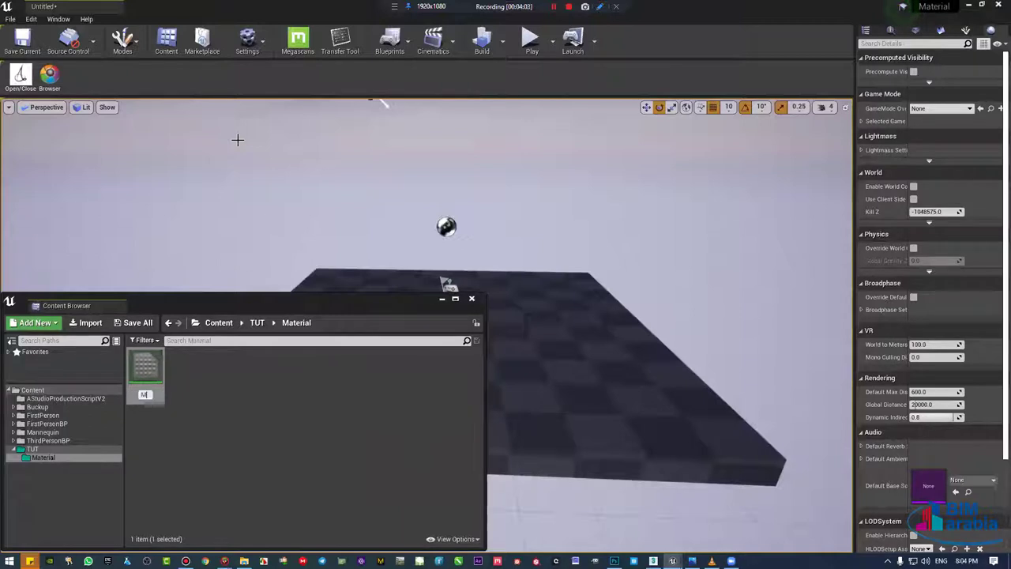
pyautogui.write('asterMaterial')
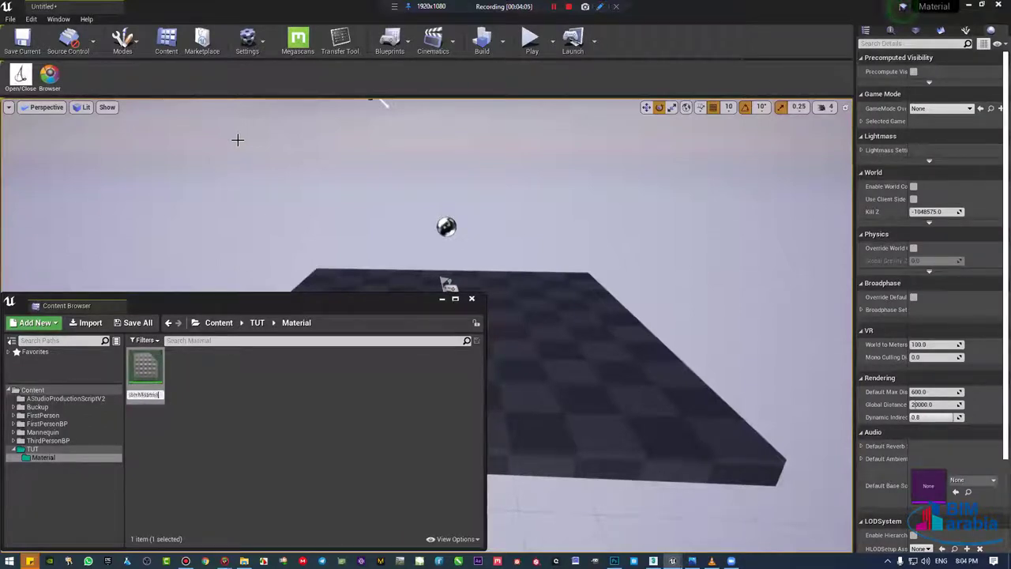
pyautogui.press('Return')
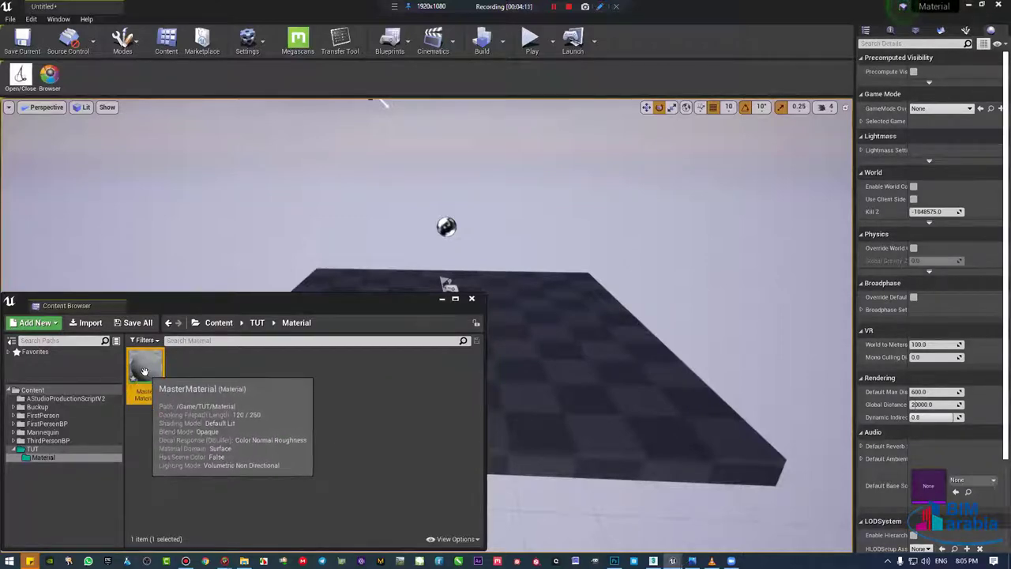
# Step: Open MasterMaterial in the Material Editor and preview it on cylinder and plane meshes
pyautogui.doubleClick(146, 377)
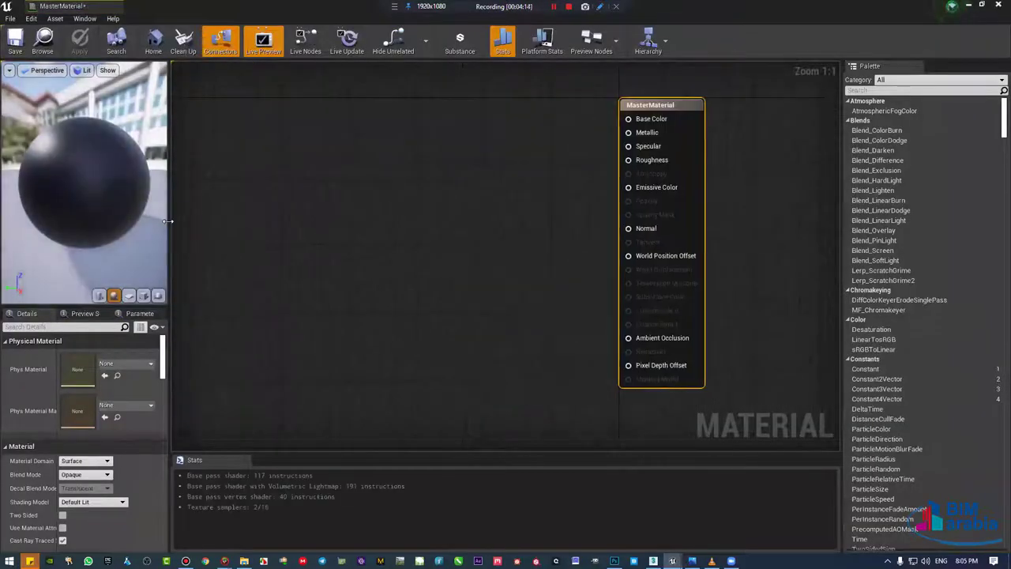
pyautogui.moveTo(168, 229); pyautogui.dragTo(196, 229)
pyautogui.moveTo(73, 162); pyautogui.dragTo(111, 166)
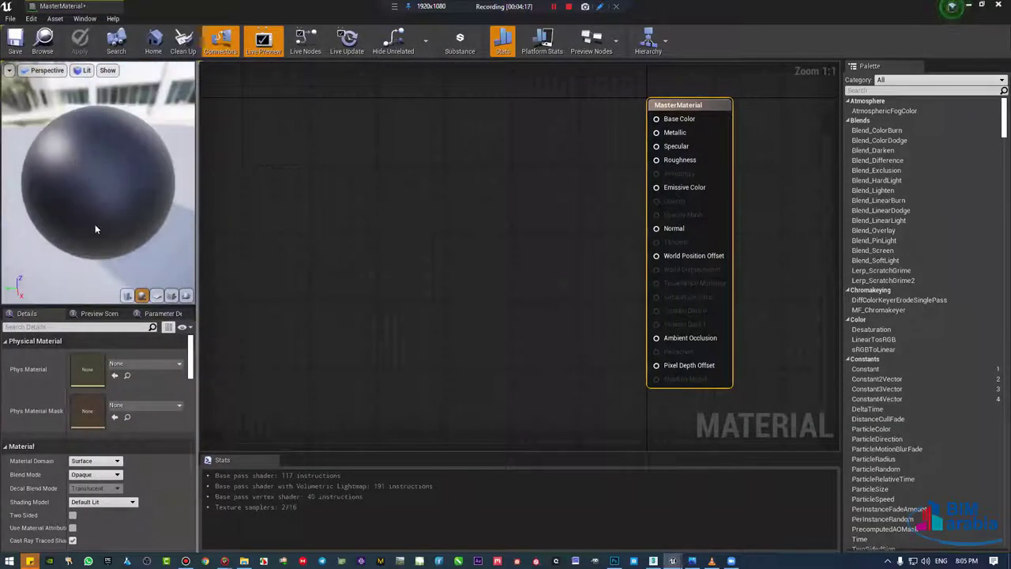
pyautogui.click(126, 295)
pyautogui.moveTo(95, 197); pyautogui.dragTo(142, 304)
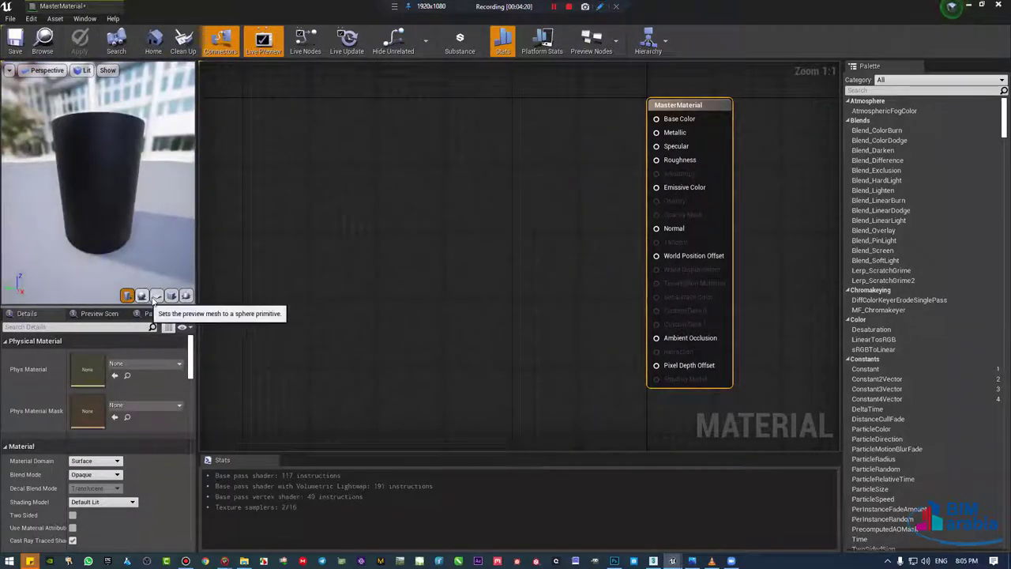
pyautogui.click(156, 296)
pyautogui.moveTo(104, 219)
pyautogui.mouseDown()
pyautogui.moveTo(130, 221)
pyautogui.moveTo(127, 182)
pyautogui.mouseUp()
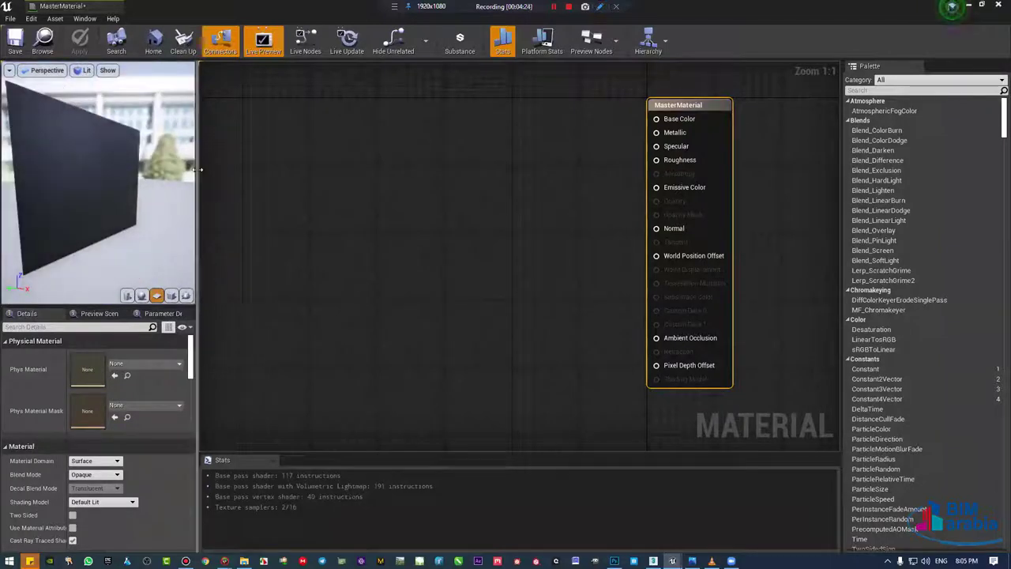
pyautogui.moveTo(195, 174); pyautogui.dragTo(300, 169)
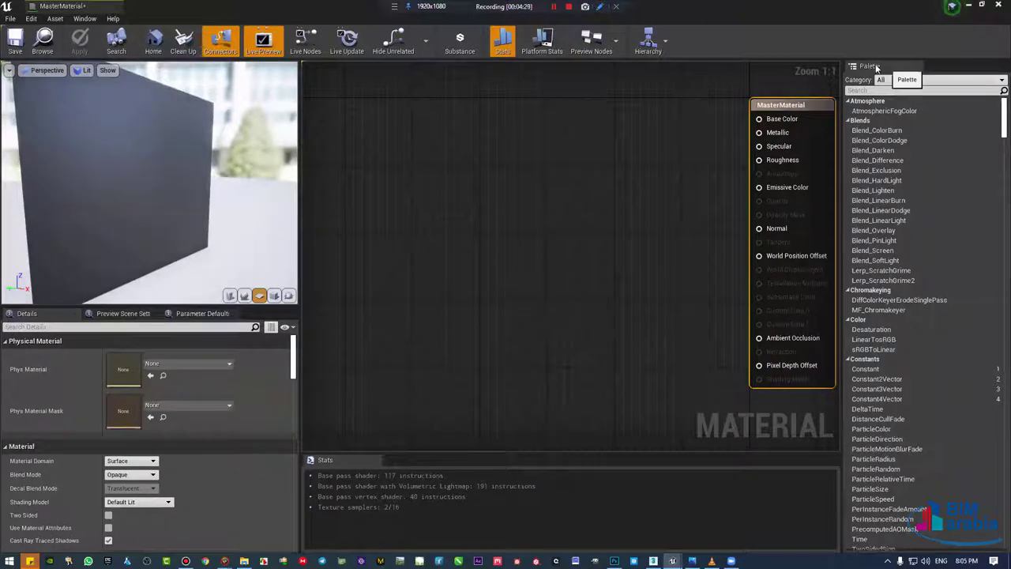
# Step: Drag test nodes, including 3Dto1DIndex, from the Palette, then marquee-select and delete them
pyautogui.scroll(-3, 891, 238)
pyautogui.scroll(-5, 891, 238)
pyautogui.moveTo(891, 239); pyautogui.dragTo(514, 251)
pyautogui.moveTo(873, 190); pyautogui.dragTo(513, 143)
pyautogui.moveTo(871, 159); pyautogui.dragTo(612, 124)
pyautogui.moveTo(871, 350); pyautogui.dragTo(471, 394)
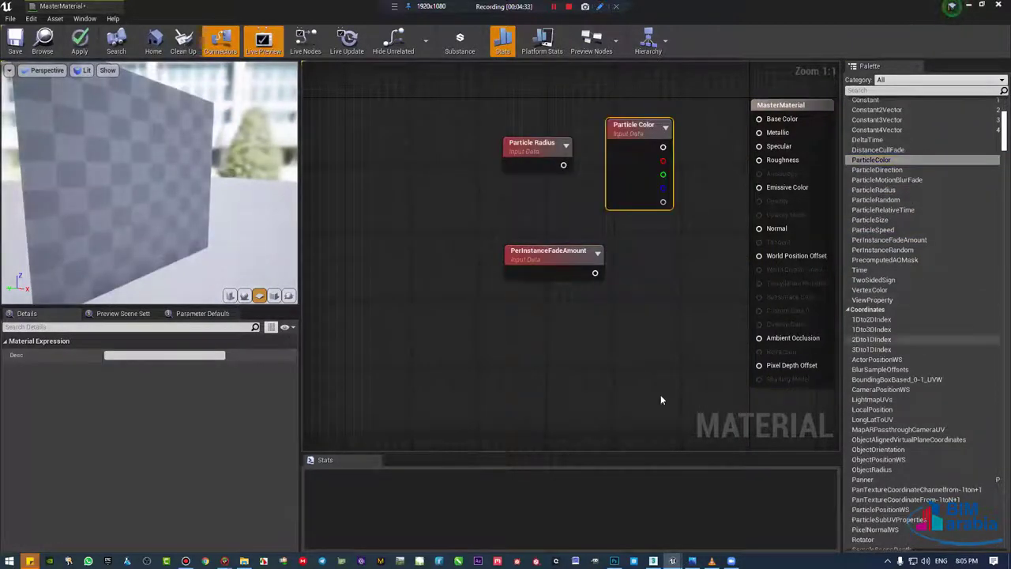
pyautogui.moveTo(667, 100); pyautogui.dragTo(371, 408)
pyautogui.press('Delete')
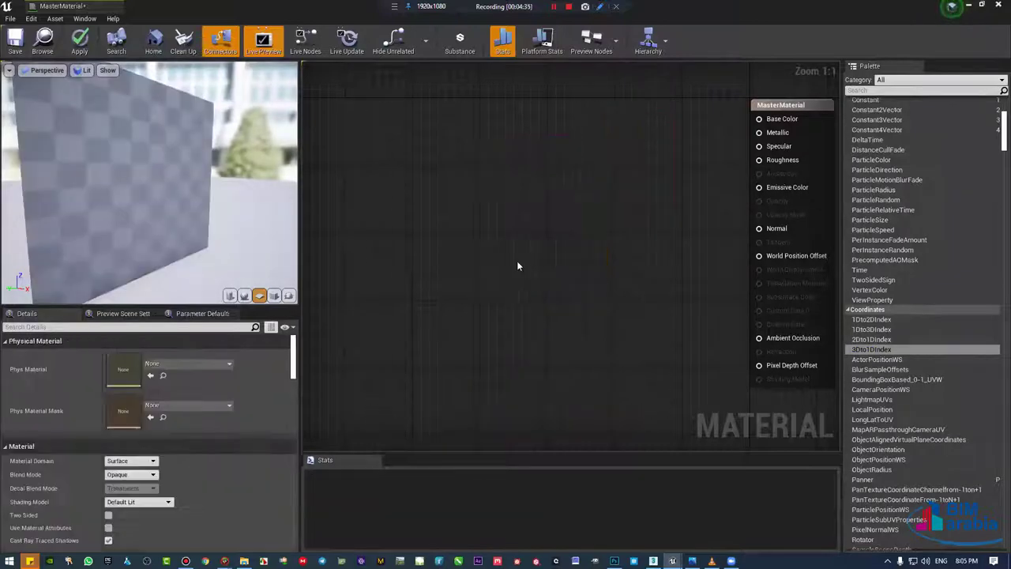
# Step: Dismiss the node search without adding anything, then close the Palette and Stats panels
pyautogui.rightClick(491, 234)
pyautogui.write('asdasdasd')
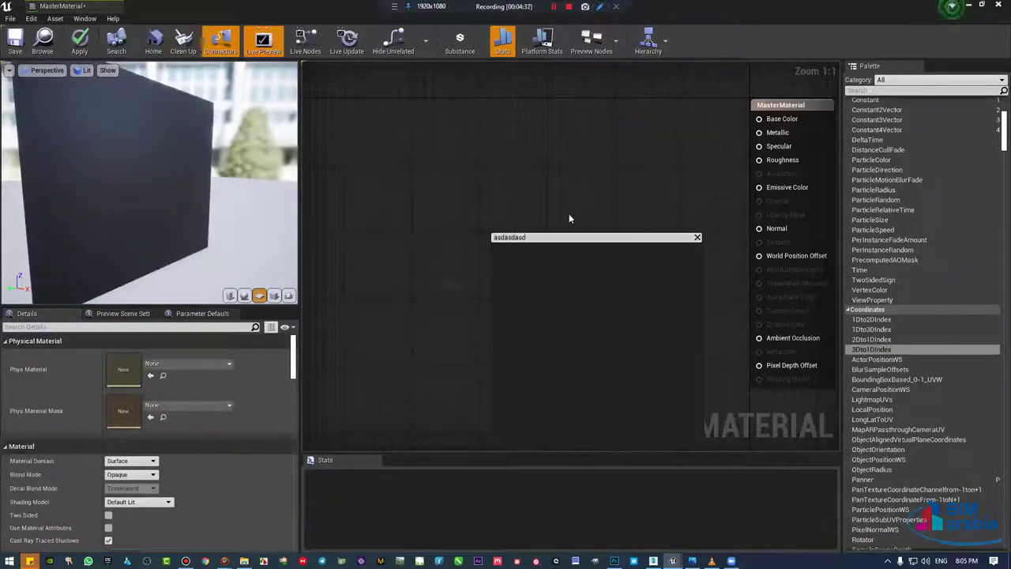
pyautogui.click(577, 207)
pyautogui.click(917, 67)
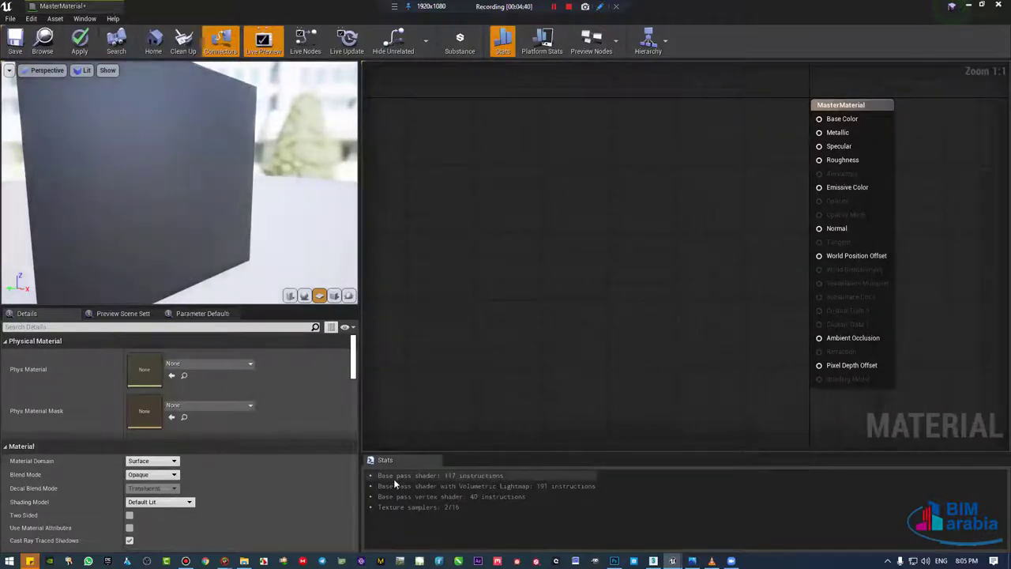
pyautogui.click(431, 506)
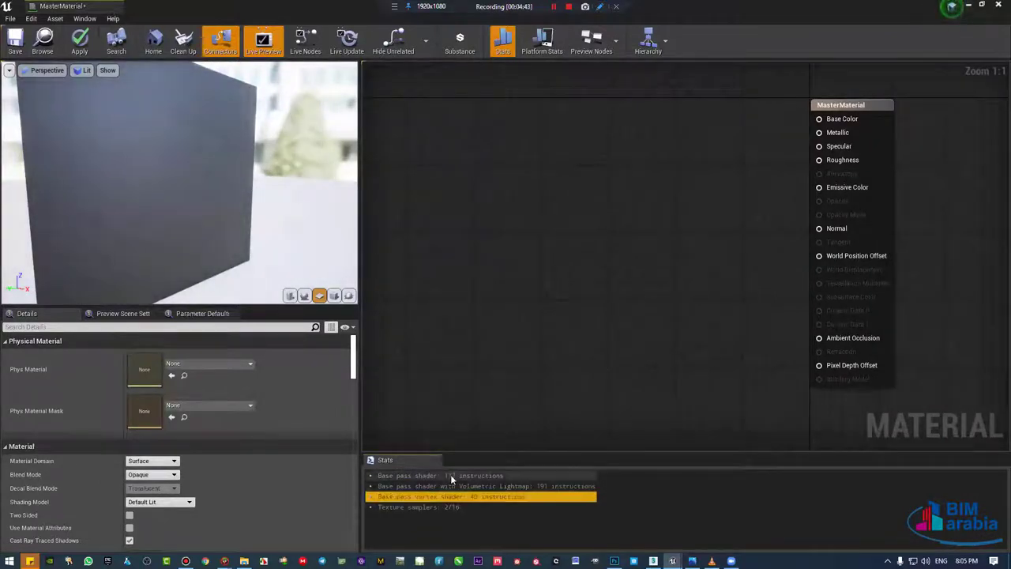
pyautogui.click(436, 460)
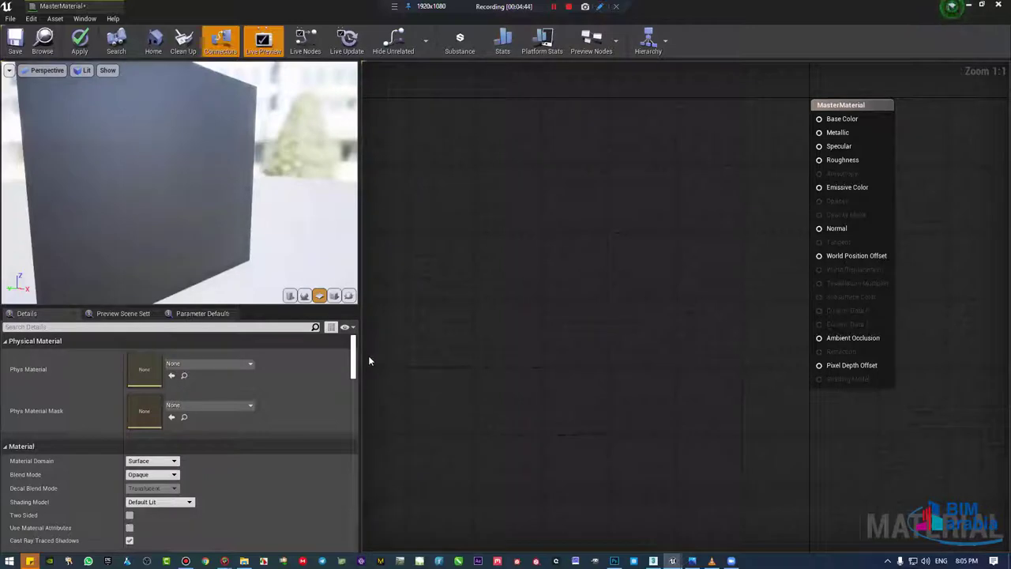
# Step: Try the plane and custom-mesh previews, dismissing the no preview mesh warning
pyautogui.moveTo(360, 347); pyautogui.dragTo(357, 340)
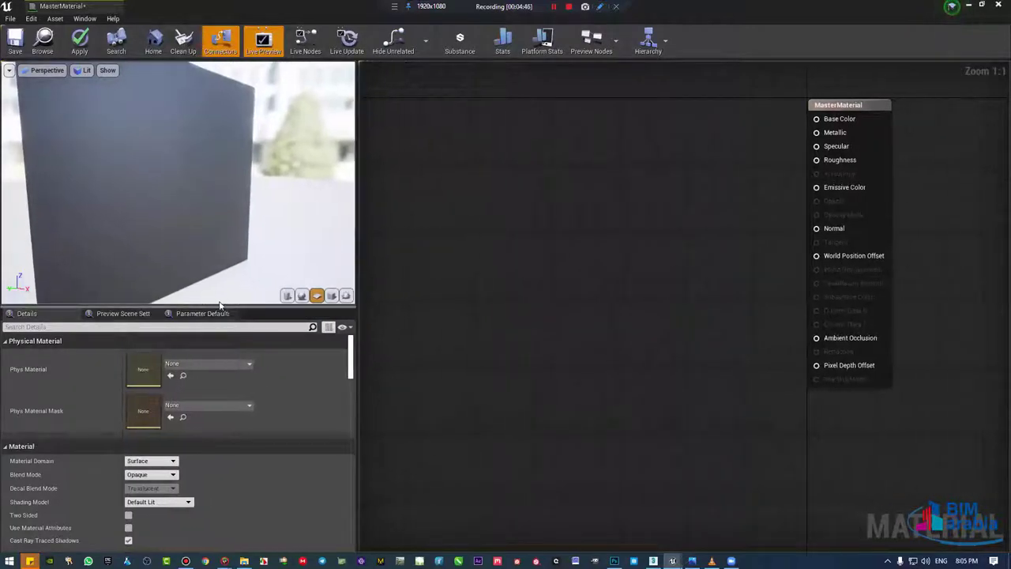
pyautogui.moveTo(118, 147); pyautogui.dragTo(219, 176)
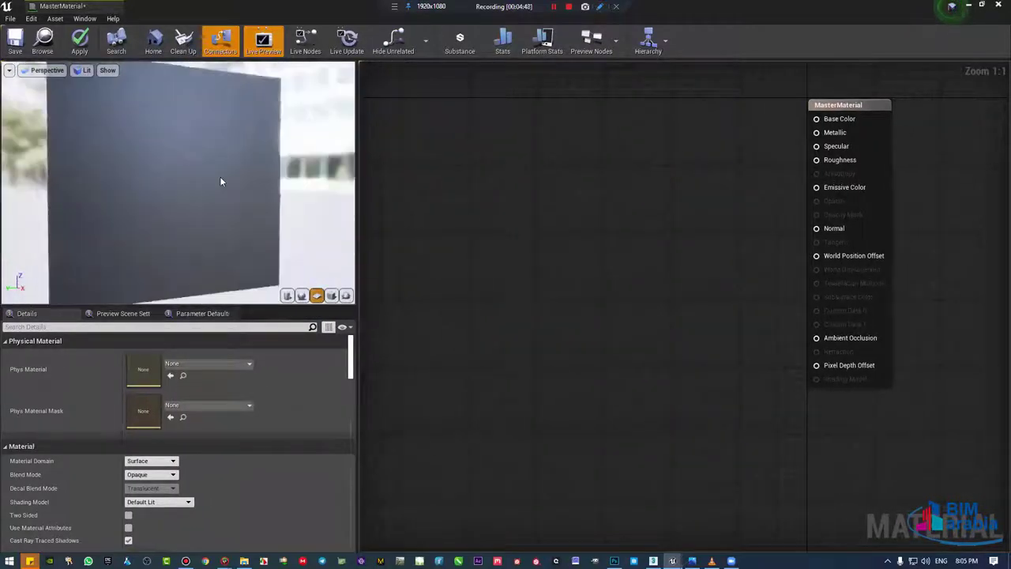
pyautogui.click(331, 295)
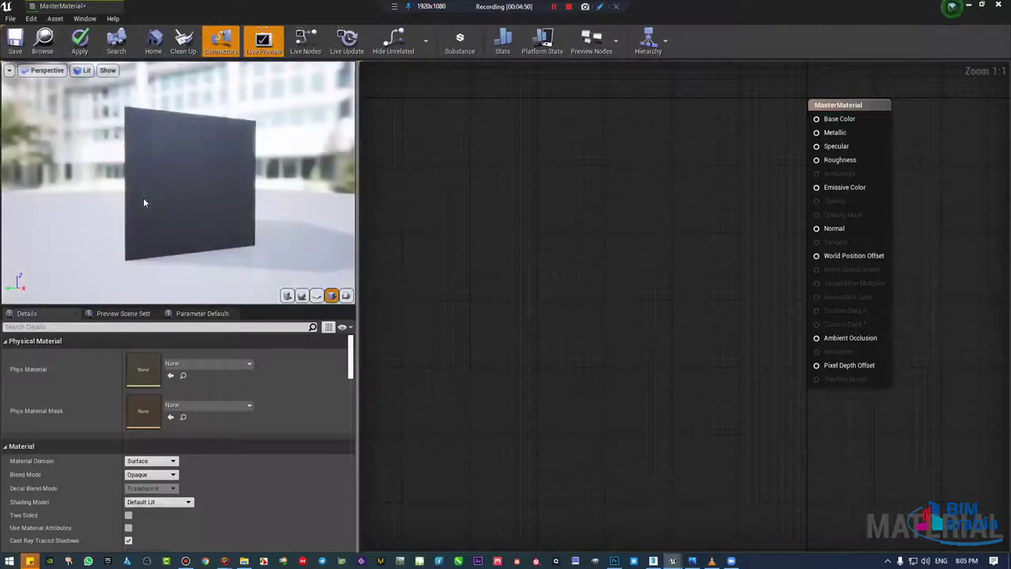
pyautogui.moveTo(143, 199); pyautogui.dragTo(242, 268)
pyautogui.click(345, 295)
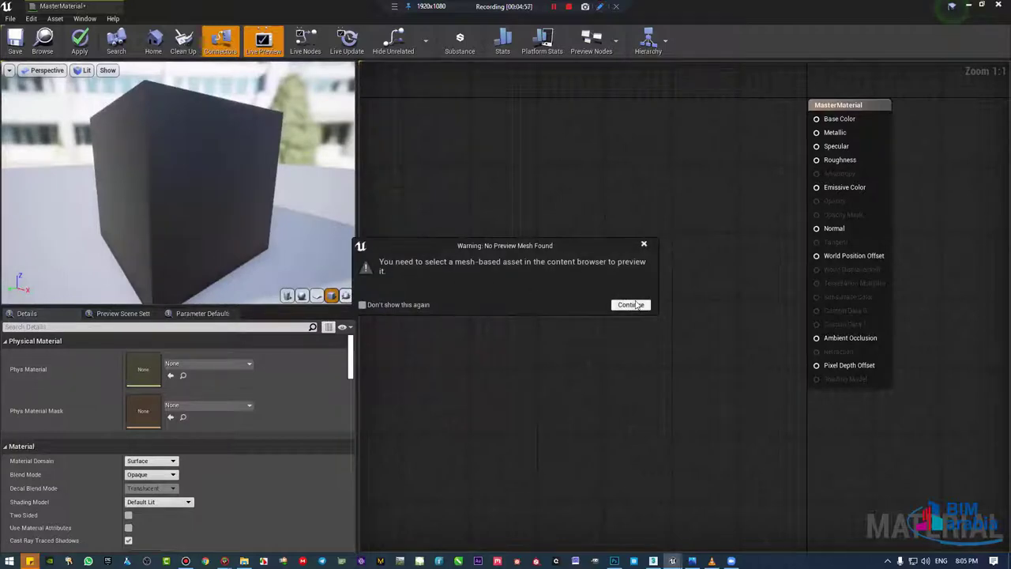
pyautogui.click(644, 244)
# Step: Retry the custom-mesh preview, then settle on the Sphere preview mesh
pyautogui.moveTo(35, 125); pyautogui.dragTo(137, 195)
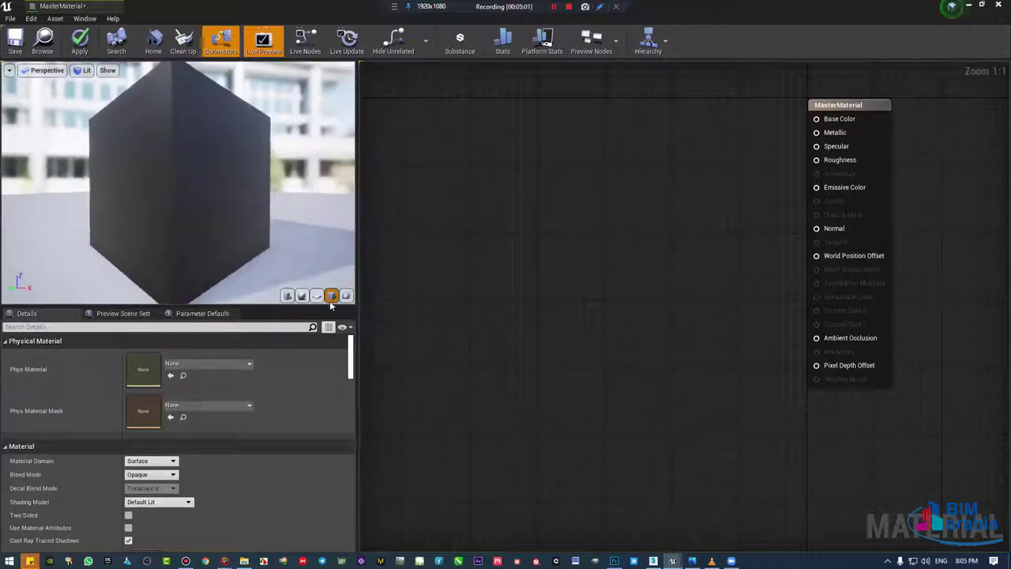
pyautogui.moveTo(316, 268); pyautogui.dragTo(260, 229)
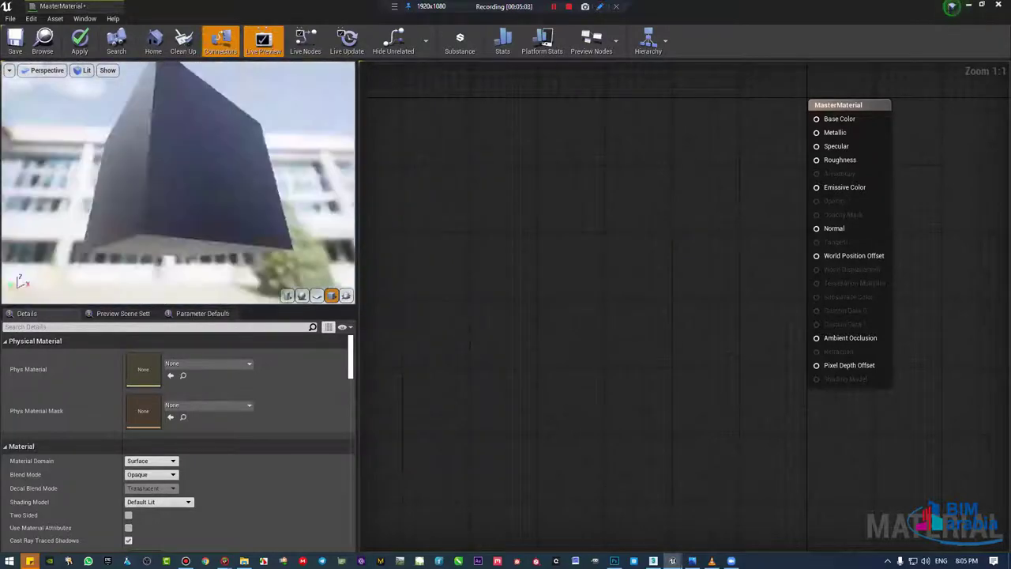
pyautogui.moveTo(234, 164); pyautogui.dragTo(234, 198)
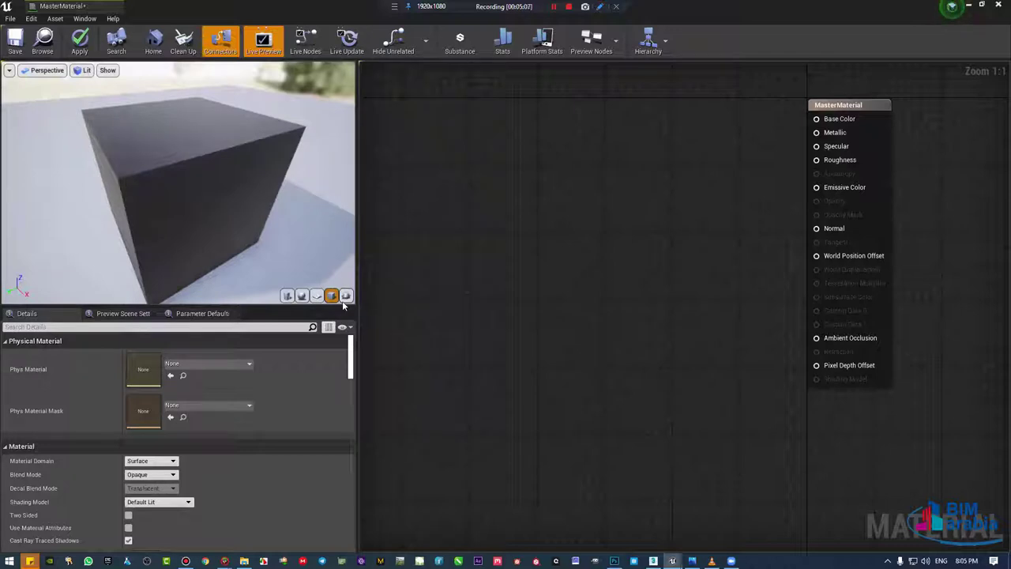
pyautogui.click(346, 295)
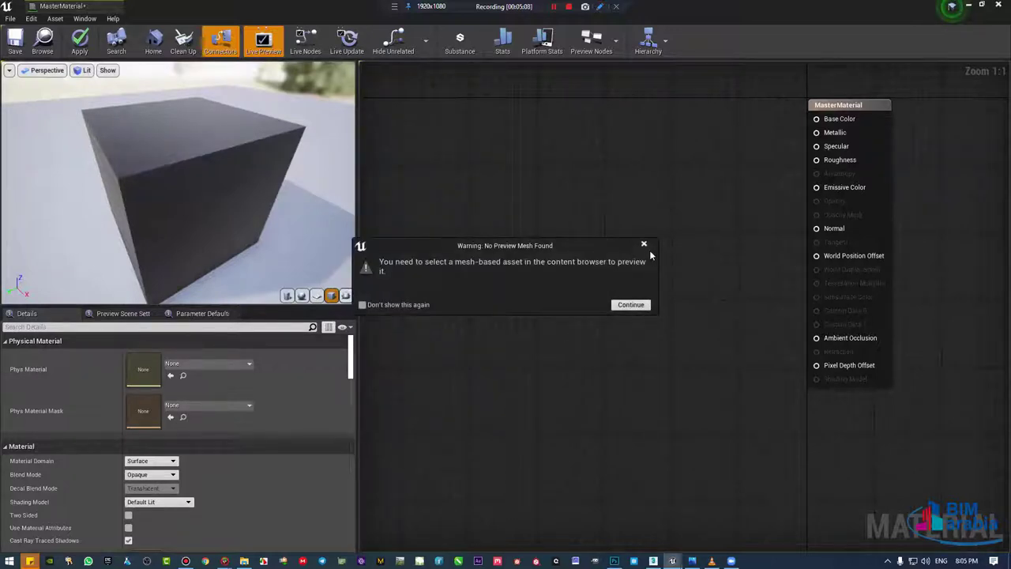
pyautogui.click(646, 247)
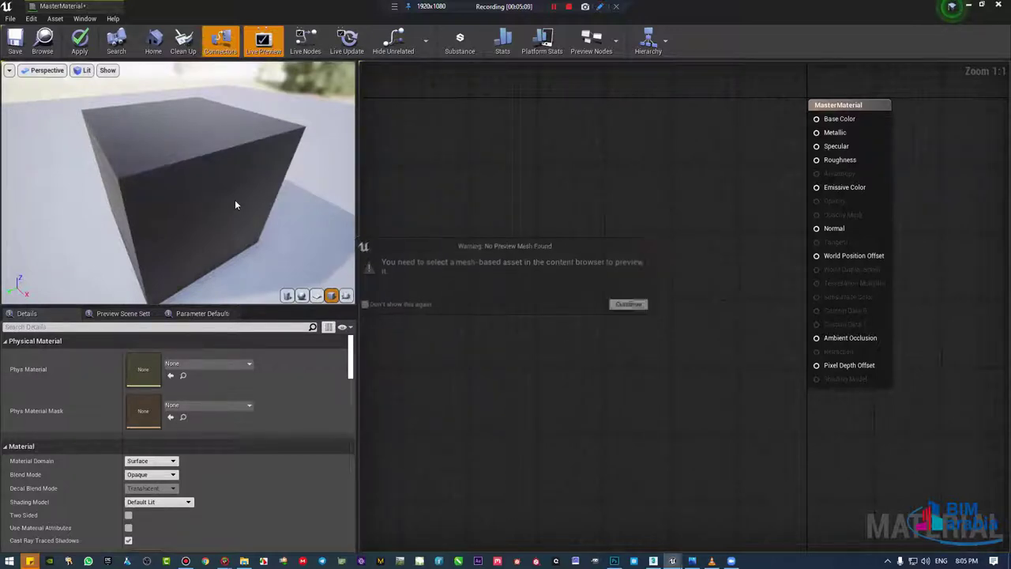
pyautogui.click(301, 296)
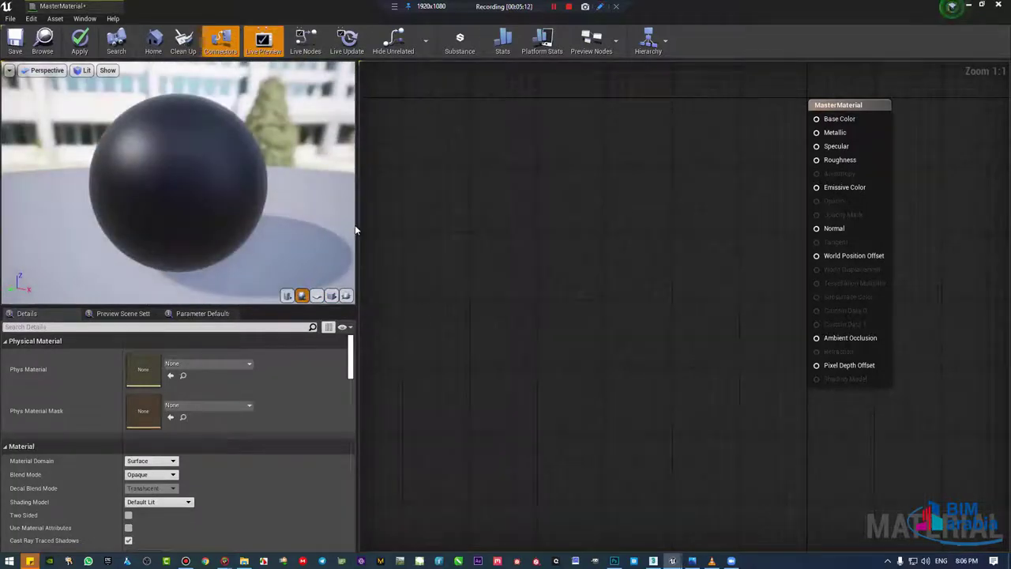
# Step: Orbit the sphere preview, toggle its background off and on, and turn on the grid
pyautogui.moveTo(357, 225); pyautogui.dragTo(244, 204)
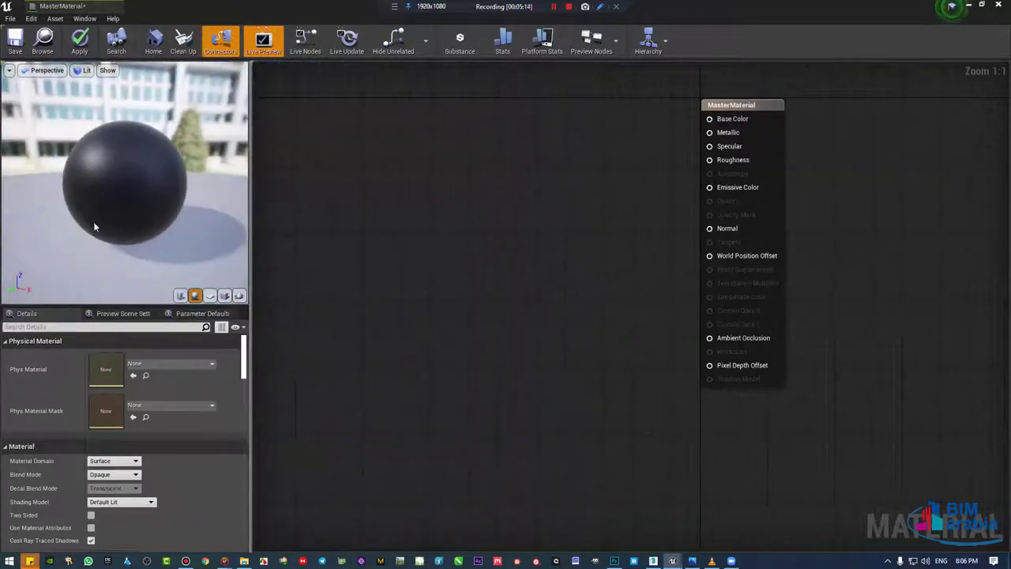
pyautogui.moveTo(132, 218)
pyautogui.mouseDown()
pyautogui.moveTo(181, 237)
pyautogui.moveTo(159, 178)
pyautogui.mouseUp()
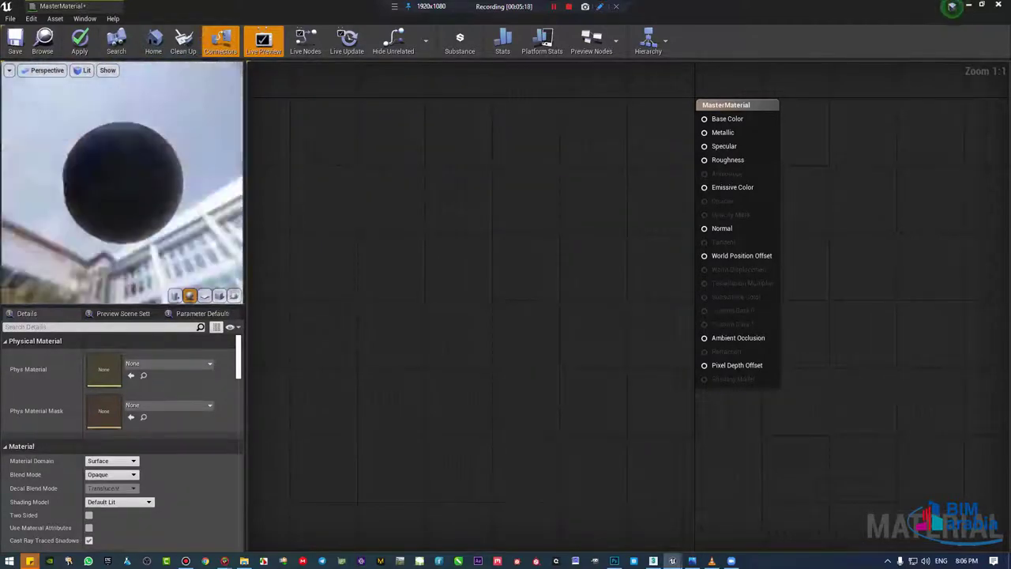
pyautogui.moveTo(160, 178); pyautogui.dragTo(160, 177, button='right')
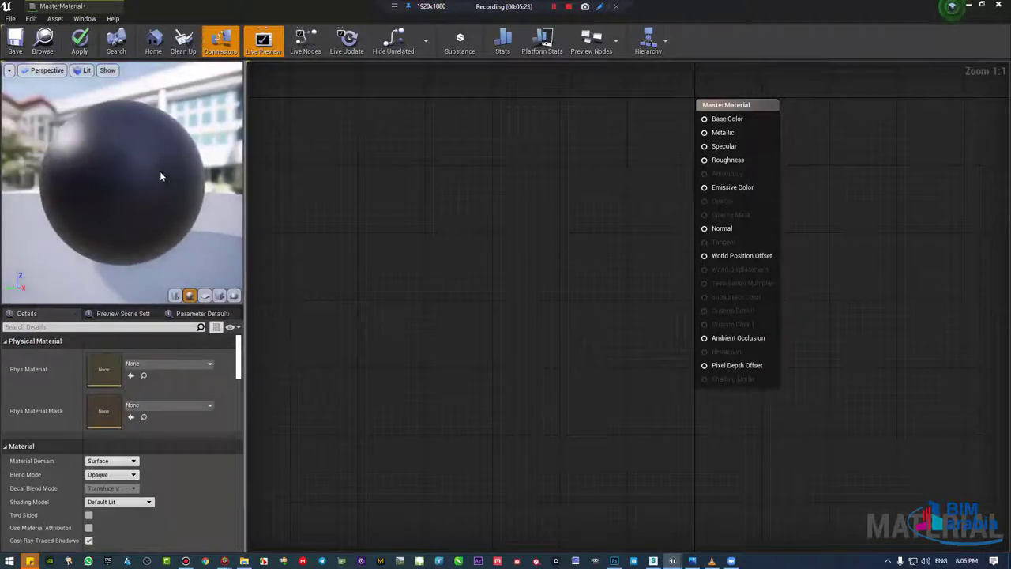
pyautogui.click(110, 70)
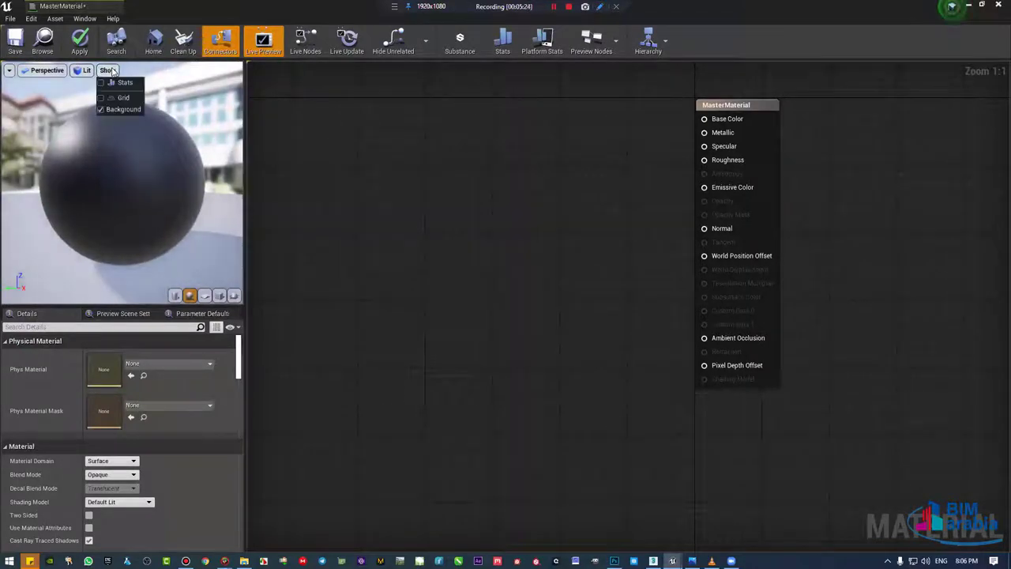
pyautogui.click(102, 109)
pyautogui.click(102, 109)
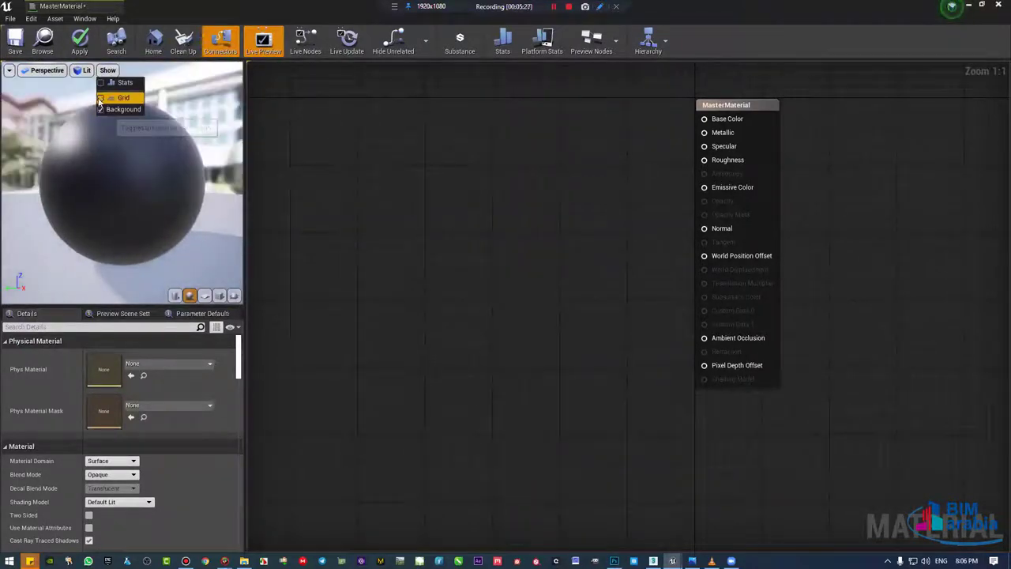
pyautogui.click(102, 98)
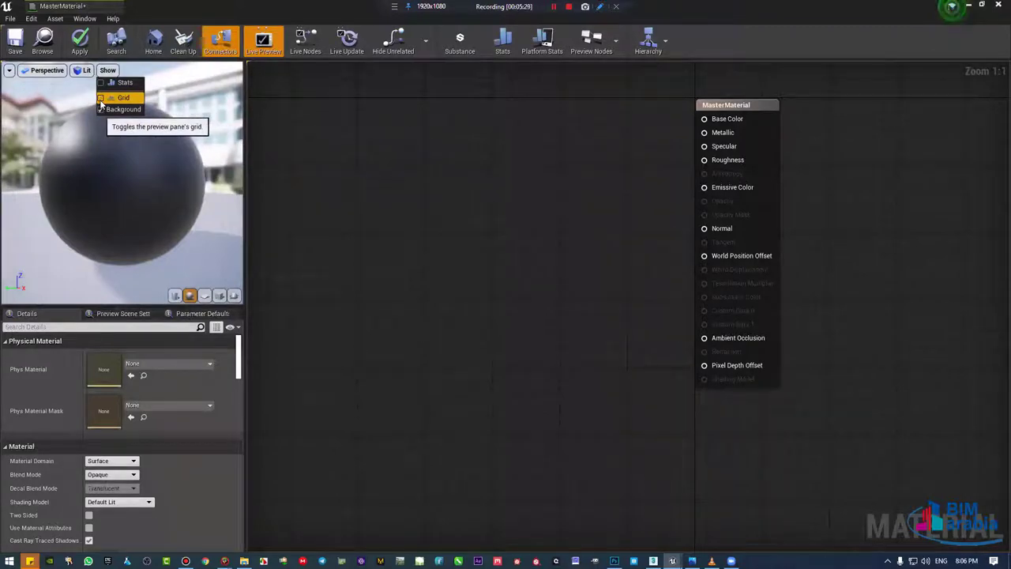
# Step: Switch the preview to Unlit rendering, then return it to Lit
pyautogui.click(83, 70)
pyautogui.click(94, 93)
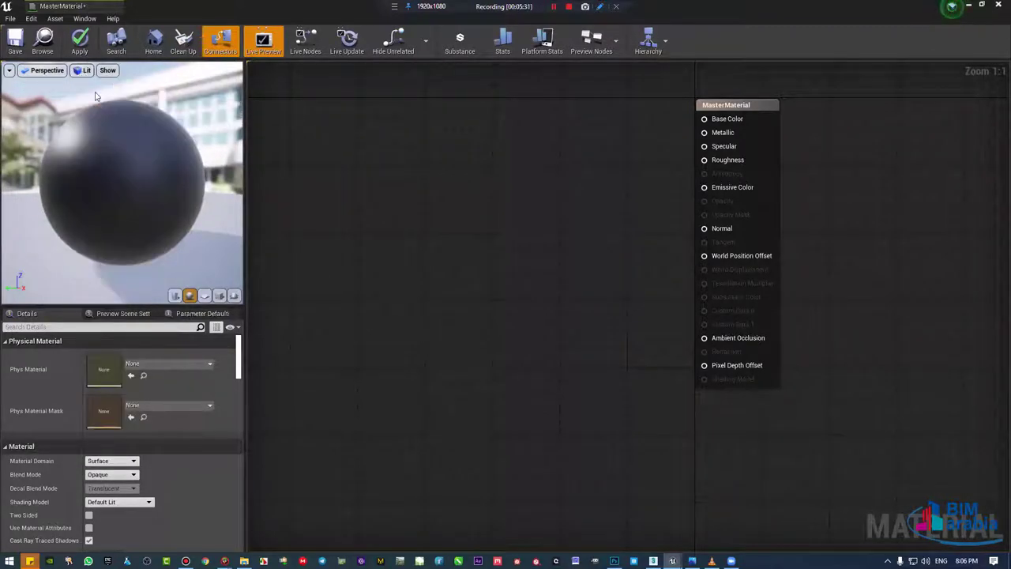
pyautogui.click(82, 70)
pyautogui.click(70, 133)
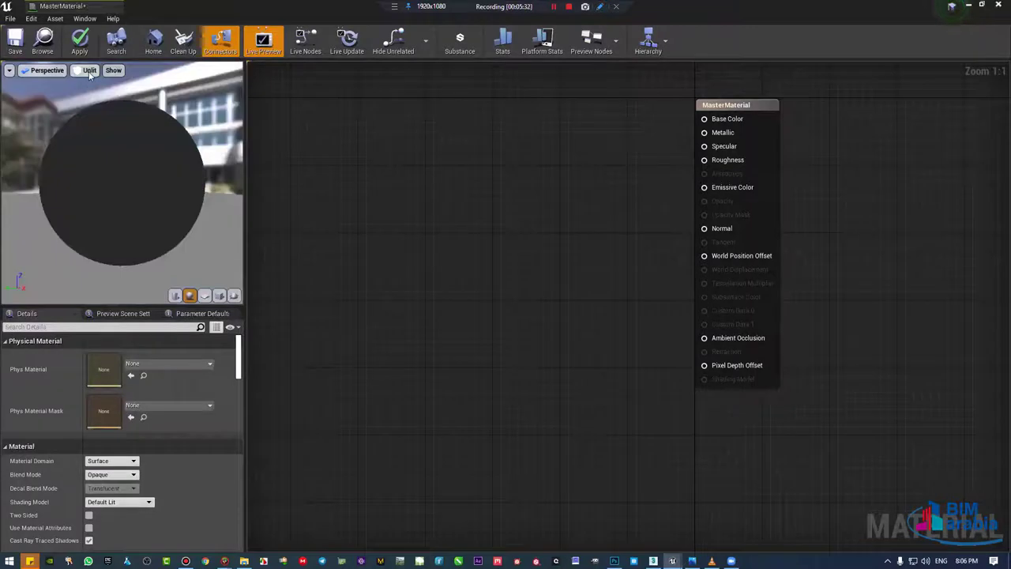
pyautogui.click(82, 71)
pyautogui.click(109, 138)
pyautogui.click(101, 71)
pyautogui.click(95, 92)
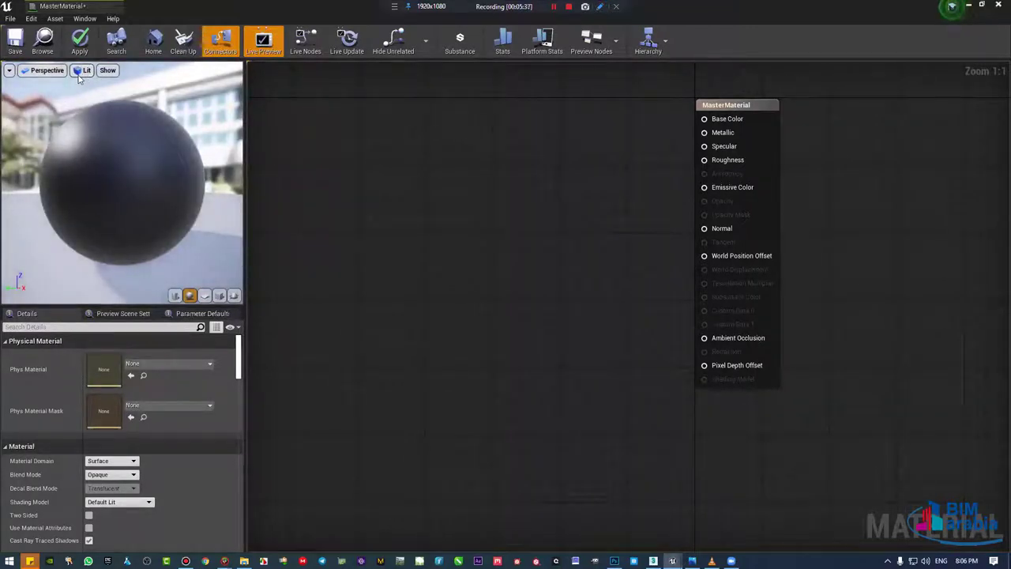
pyautogui.click(82, 71)
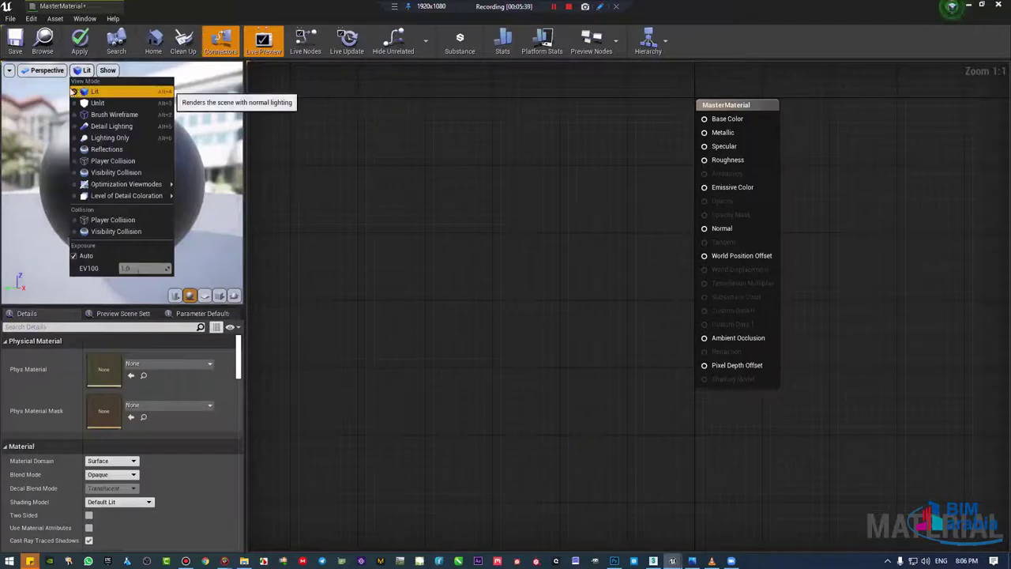
# Step: Check the preview viewport and view-type options, orbit the sphere, and bring the level editor forward
pyautogui.click(9, 70)
pyautogui.click(31, 71)
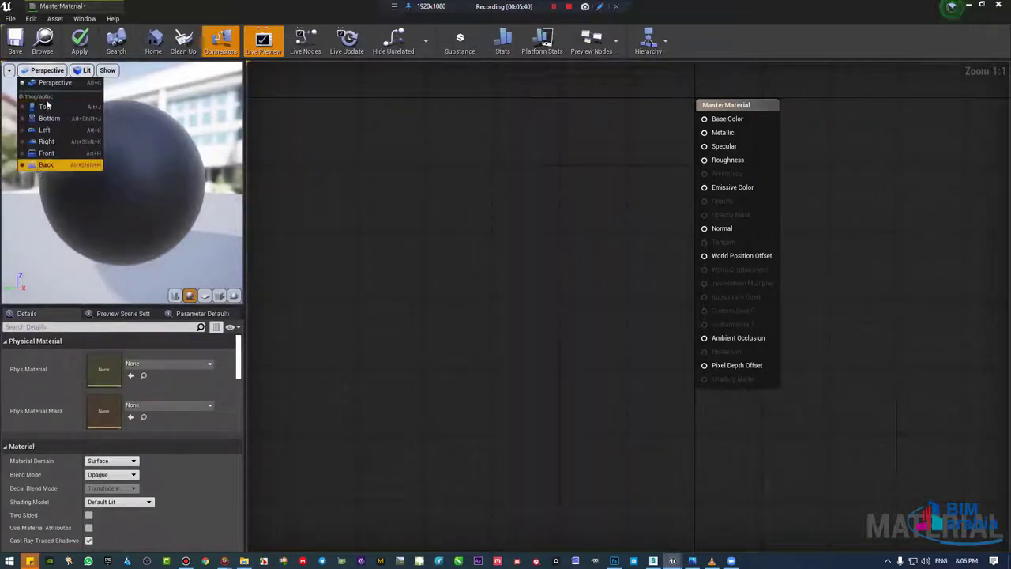
pyautogui.click(166, 107)
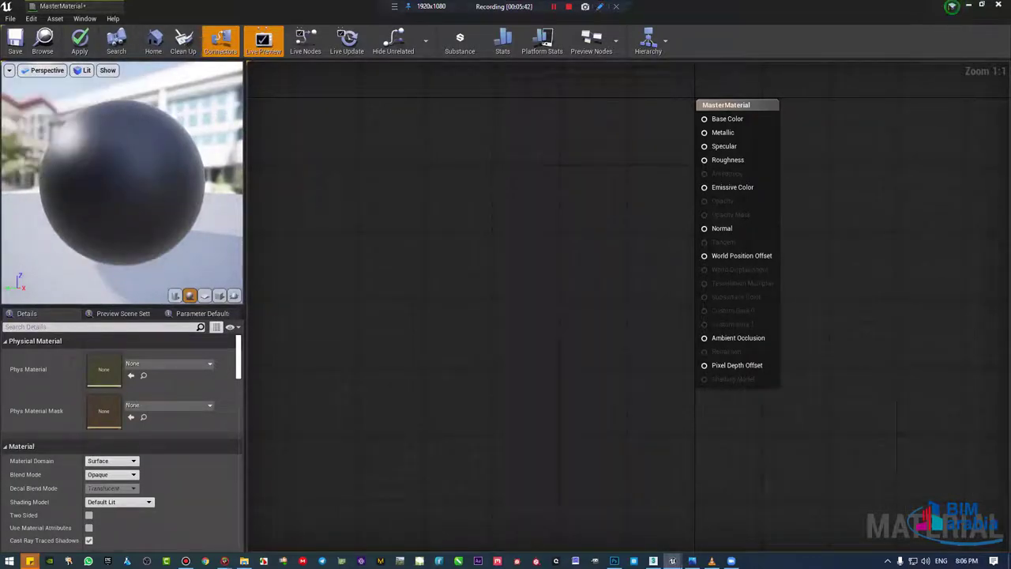
pyautogui.moveTo(119, 182); pyautogui.dragTo(87, 182)
pyautogui.click(9, 71)
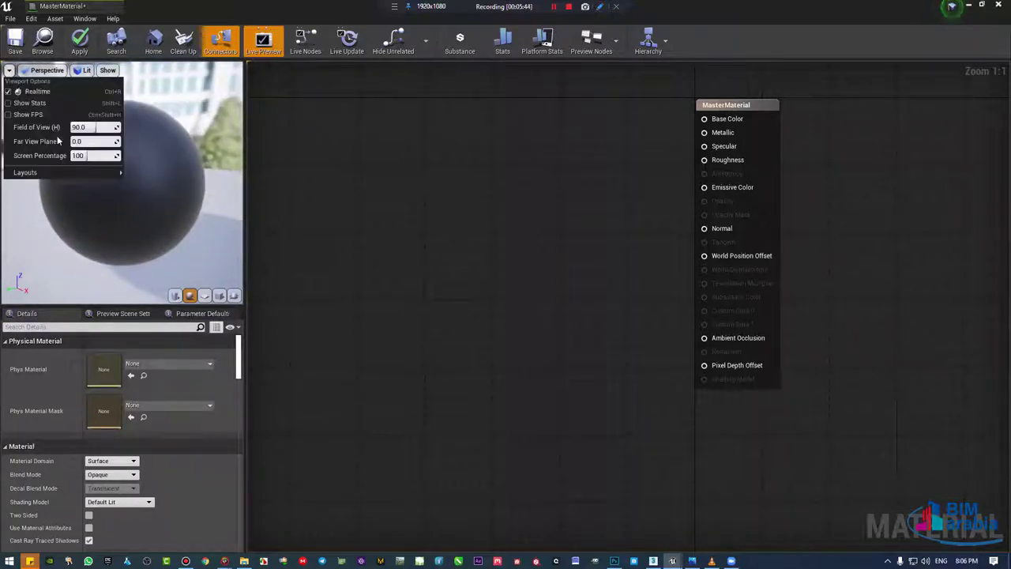
pyautogui.click(197, 206)
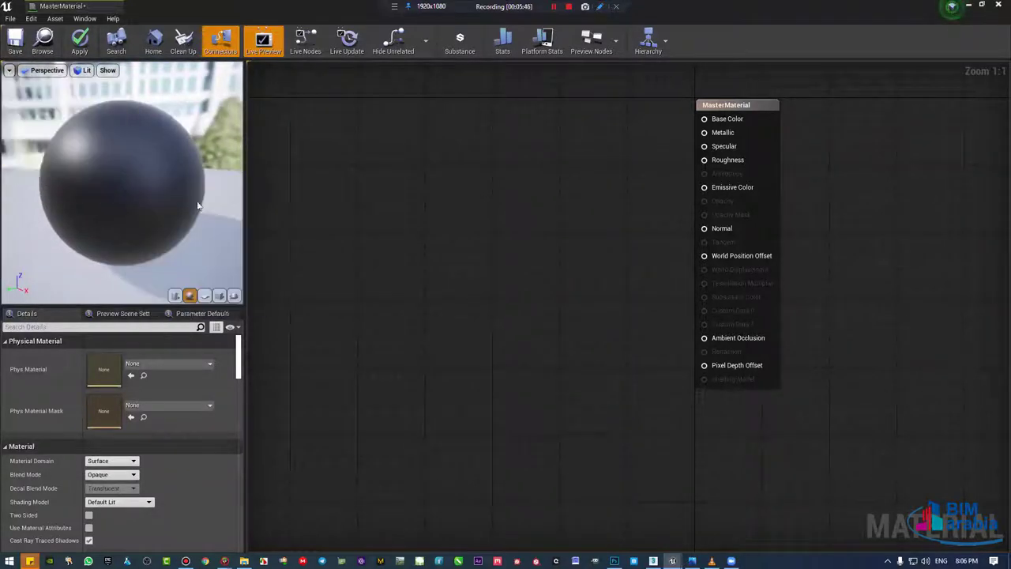
pyautogui.moveTo(197, 206); pyautogui.dragTo(182, 198)
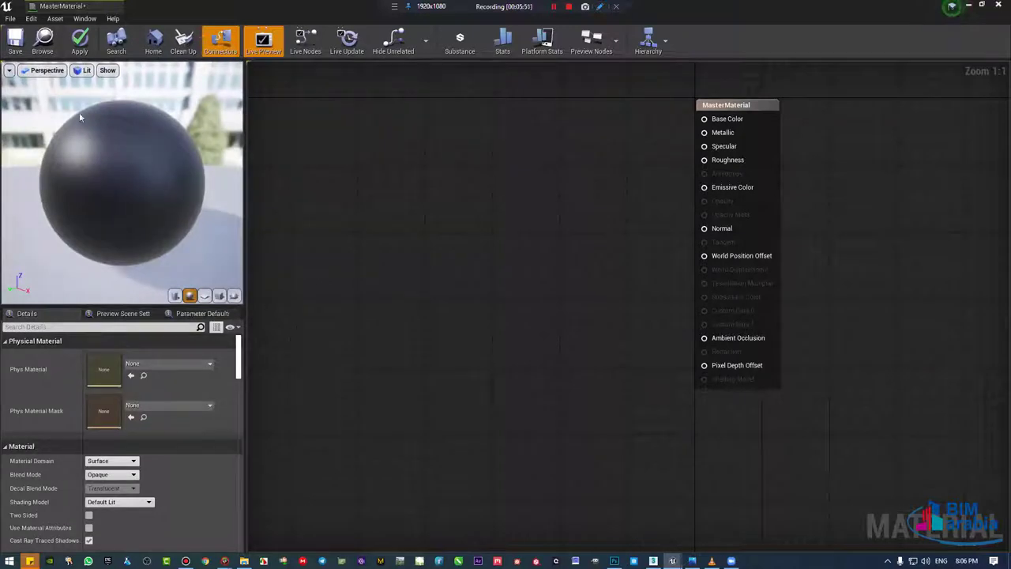
pyautogui.moveTo(95, 6); pyautogui.dragTo(167, 5)
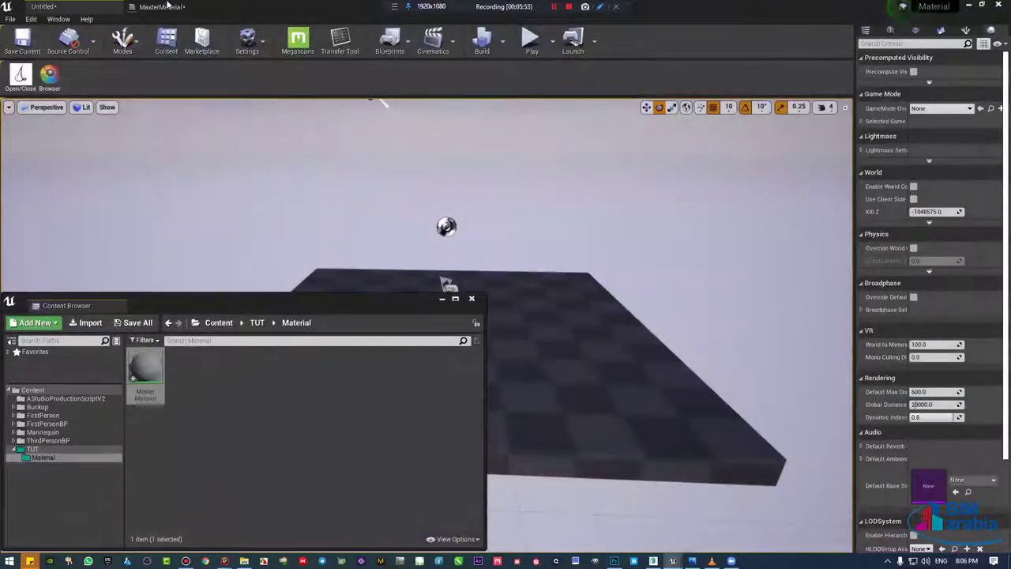
# Step: Float and re-dock the MasterMaterial editor, glance at the untitled level, then return
pyautogui.click(167, 5)
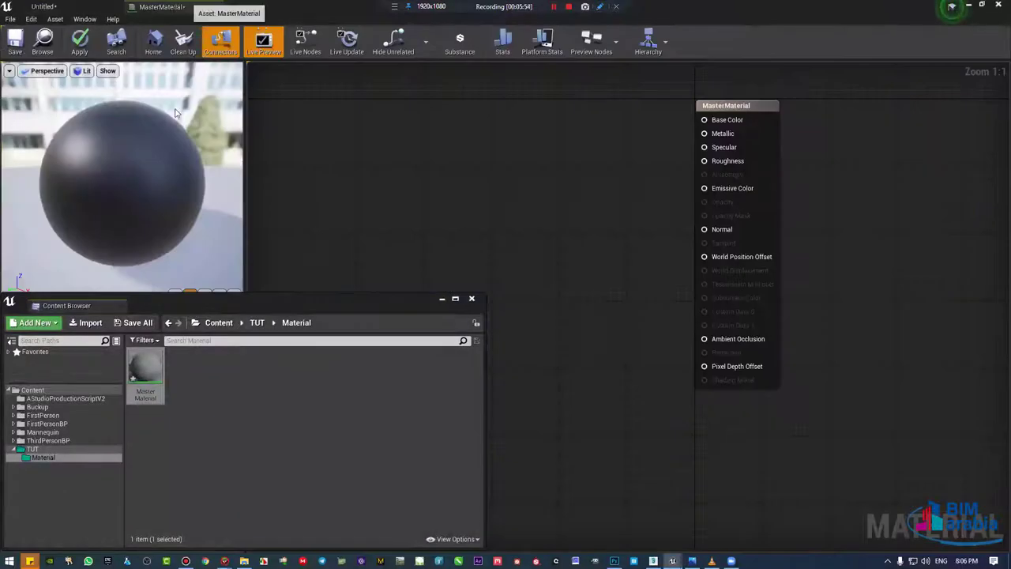
pyautogui.moveTo(150, 6); pyautogui.dragTo(110, 101)
pyautogui.moveTo(94, 5); pyautogui.dragTo(383, 101)
pyautogui.moveTo(144, 45); pyautogui.dragTo(162, 7)
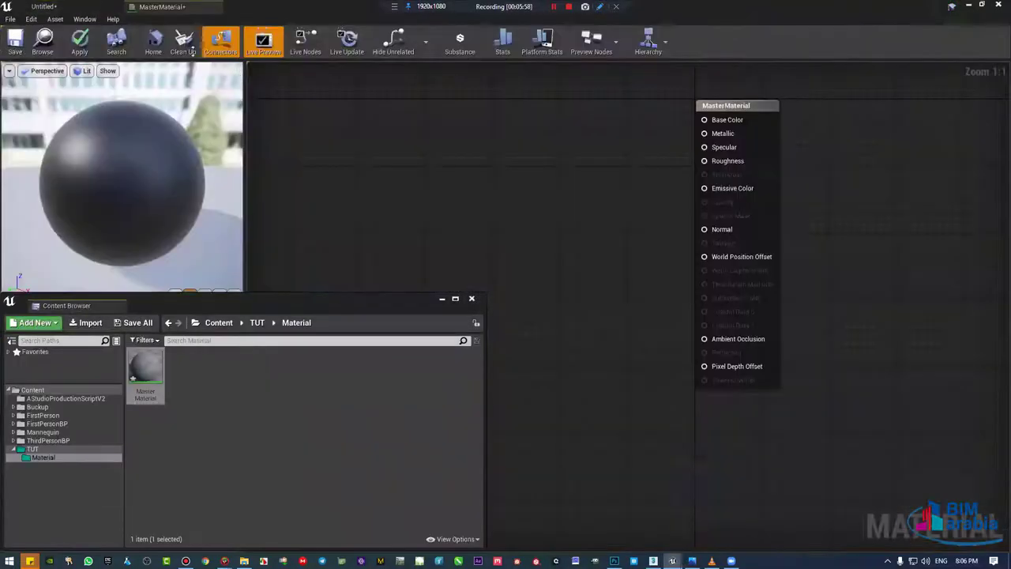
pyautogui.click(43, 6)
pyautogui.moveTo(457, 241)
pyautogui.mouseDown(button='right')
pyautogui.moveTo(401, 196)
pyautogui.moveTo(403, 237)
pyautogui.mouseUp(button='right')
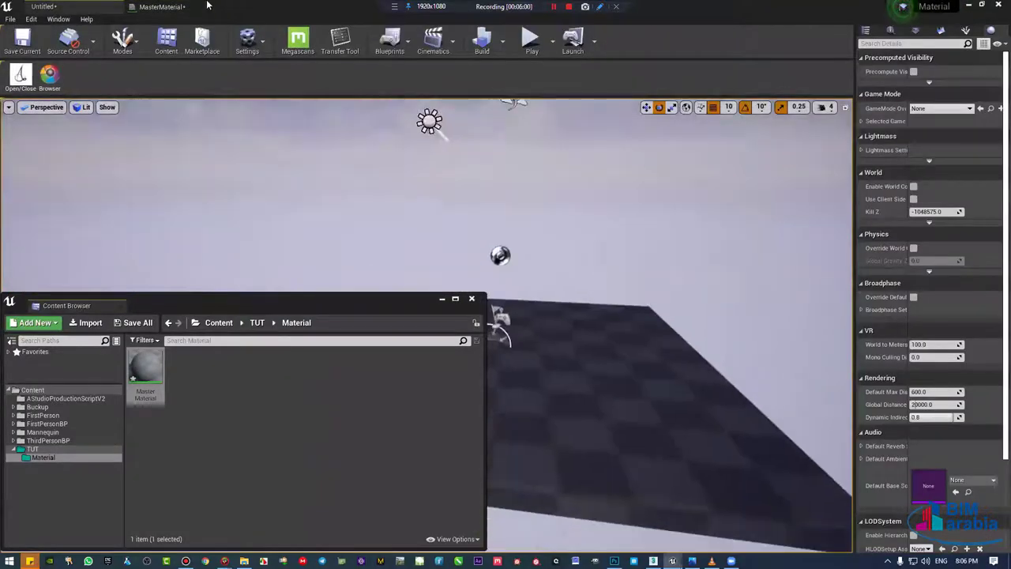
pyautogui.click(162, 6)
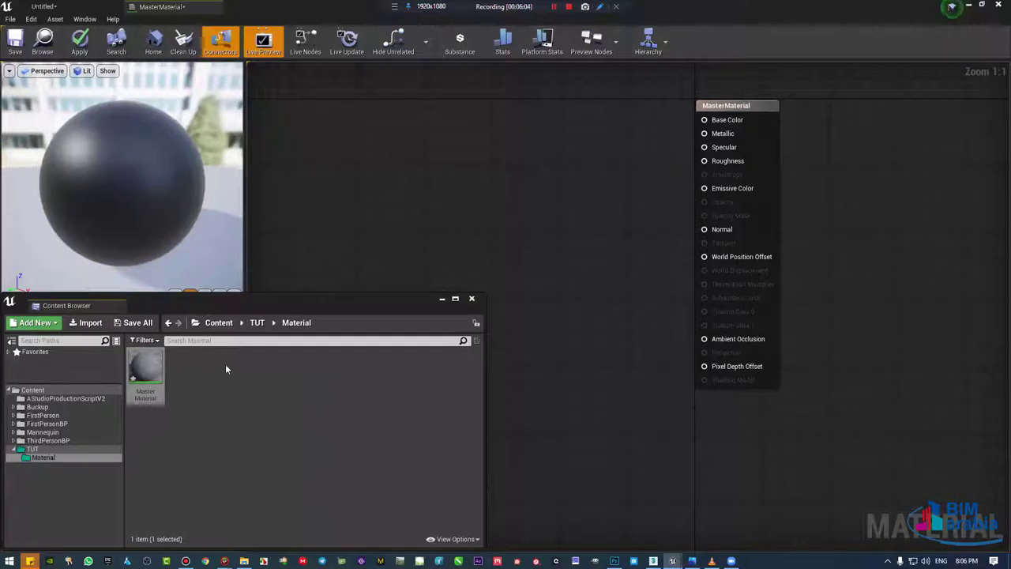
# Step: Close the floating asset browser and pan the graph so the output node sits right
pyautogui.moveTo(151, 372)
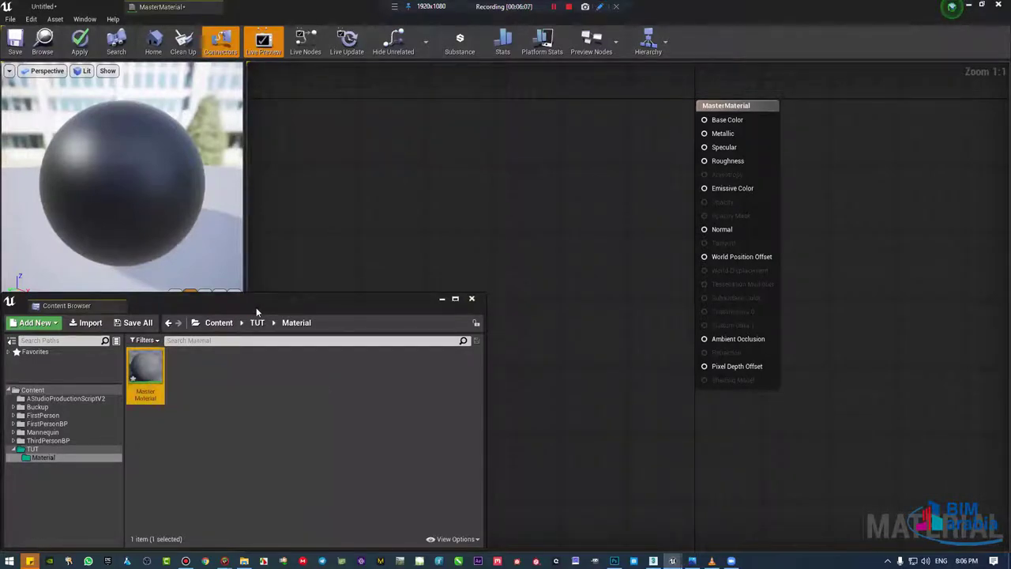
pyautogui.moveTo(203, 366)
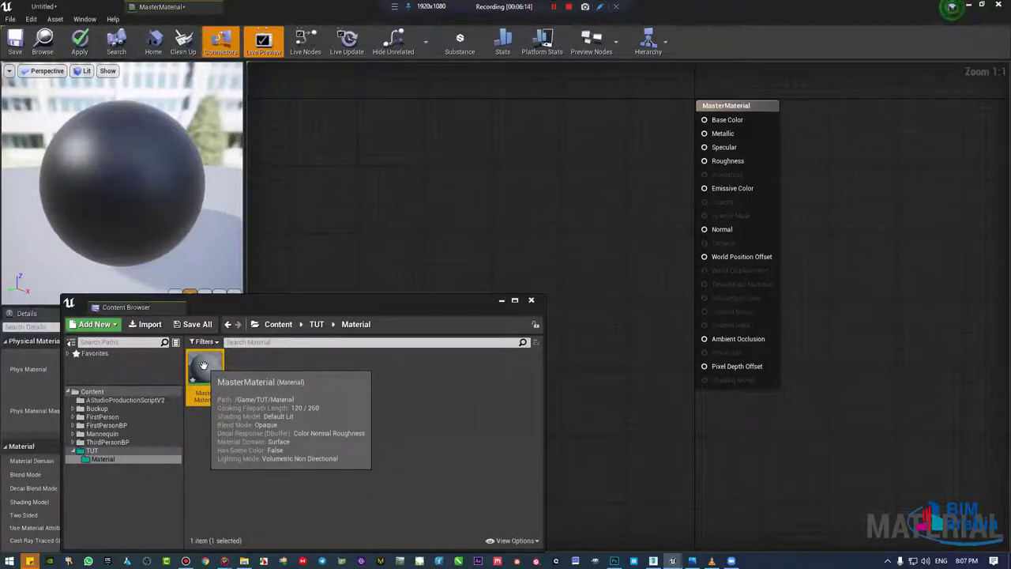
pyautogui.click(535, 286)
pyautogui.moveTo(590, 189); pyautogui.dragTo(522, 273, button='right')
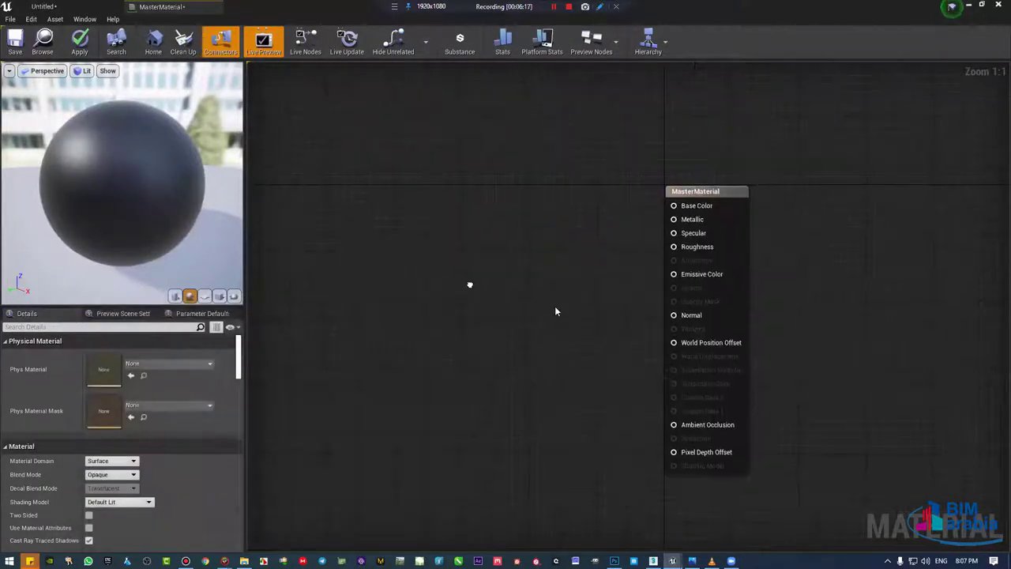
pyautogui.moveTo(669, 188); pyautogui.dragTo(495, 221, button='right')
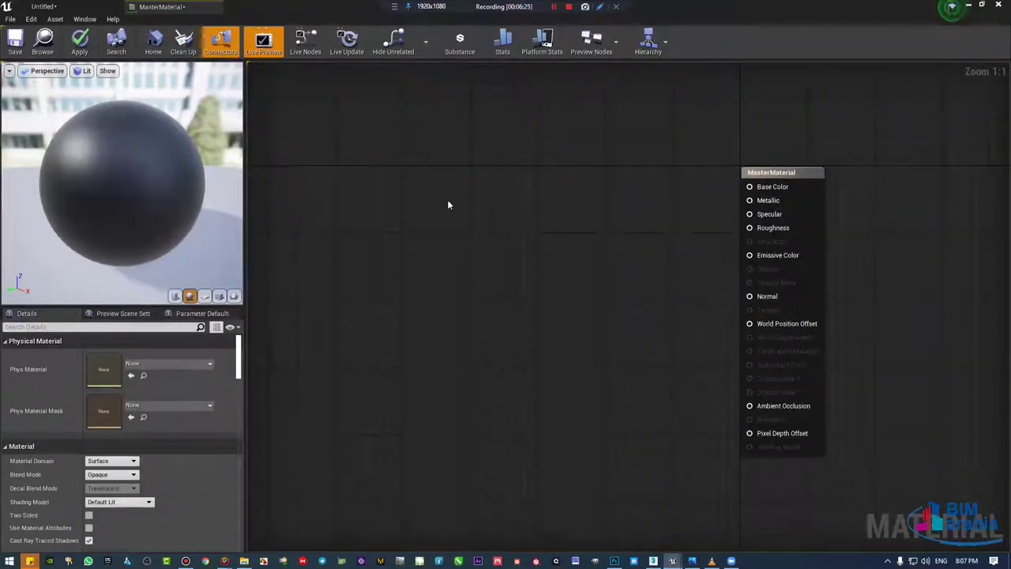
# Step: Add a 0,0,0 Constant3Vector level with Base Color and wire it into MasterMaterial's Base Color
pyautogui.click(472, 175)
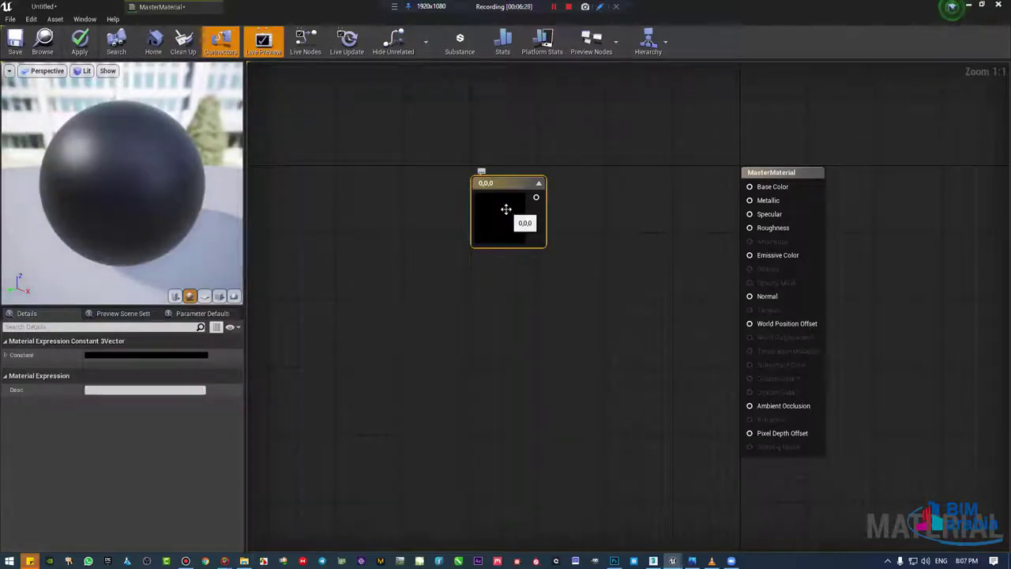
pyautogui.moveTo(501, 189); pyautogui.dragTo(483, 154)
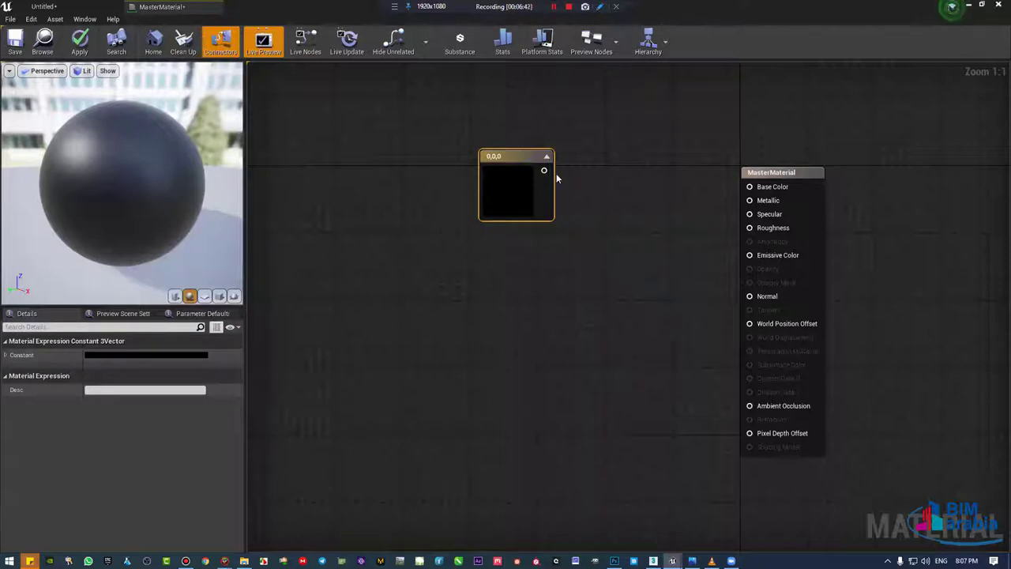
pyautogui.moveTo(493, 167); pyautogui.dragTo(501, 143)
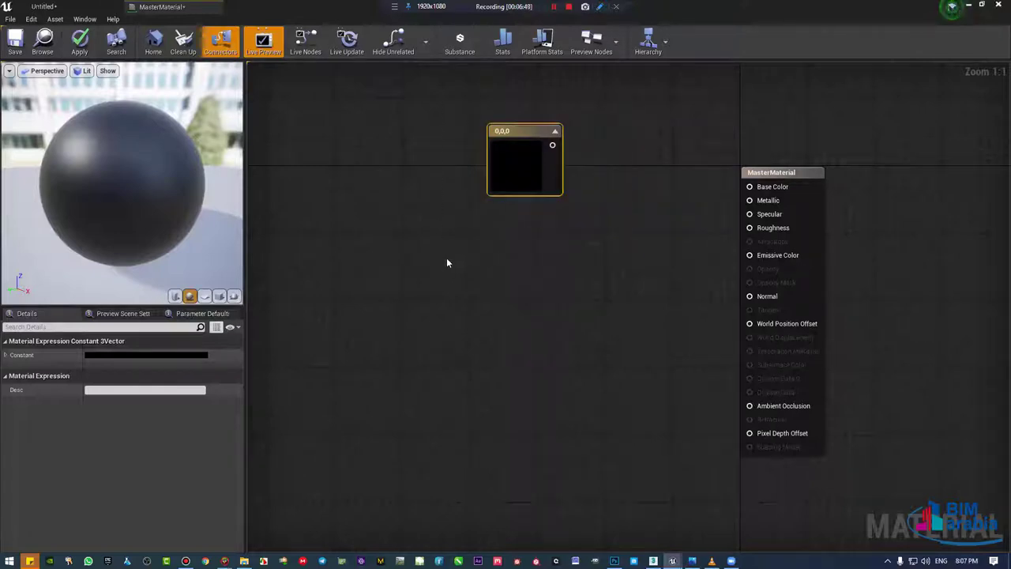
pyautogui.moveTo(552, 145); pyautogui.dragTo(757, 189)
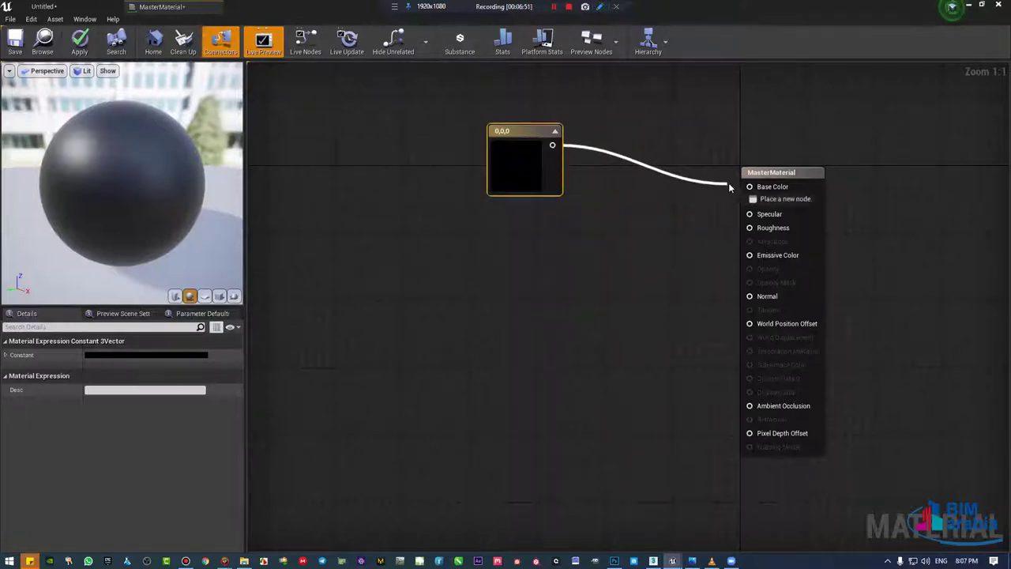
pyautogui.click(781, 180)
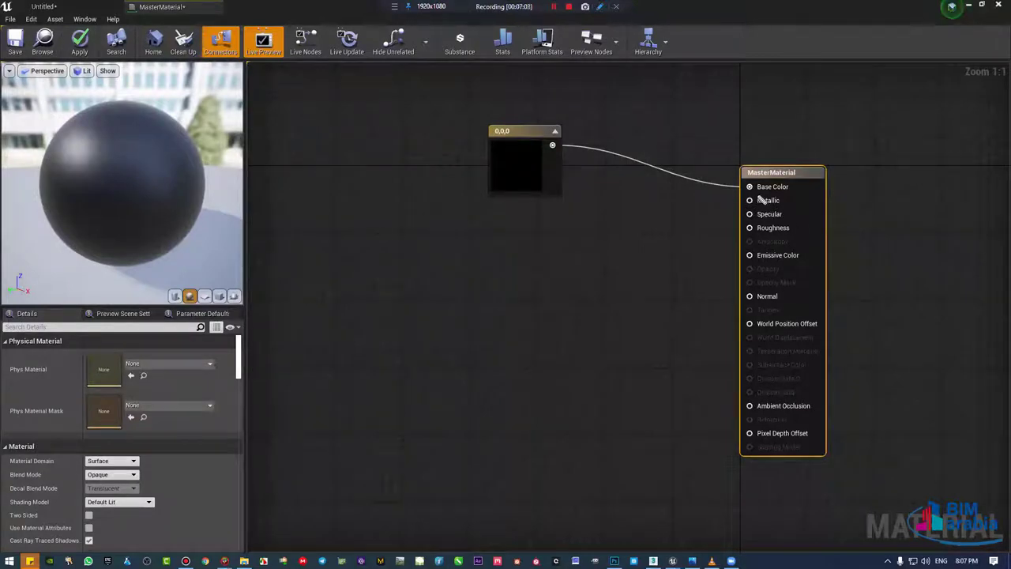
pyautogui.moveTo(284, 206)
pyautogui.mouseDown()
pyautogui.moveTo(299, 238)
pyautogui.moveTo(334, 163)
pyautogui.moveTo(367, 187)
pyautogui.mouseUp()
pyautogui.moveTo(241, 198)
pyautogui.mouseDown()
pyautogui.moveTo(451, 187)
pyautogui.moveTo(217, 170)
pyautogui.mouseUp()
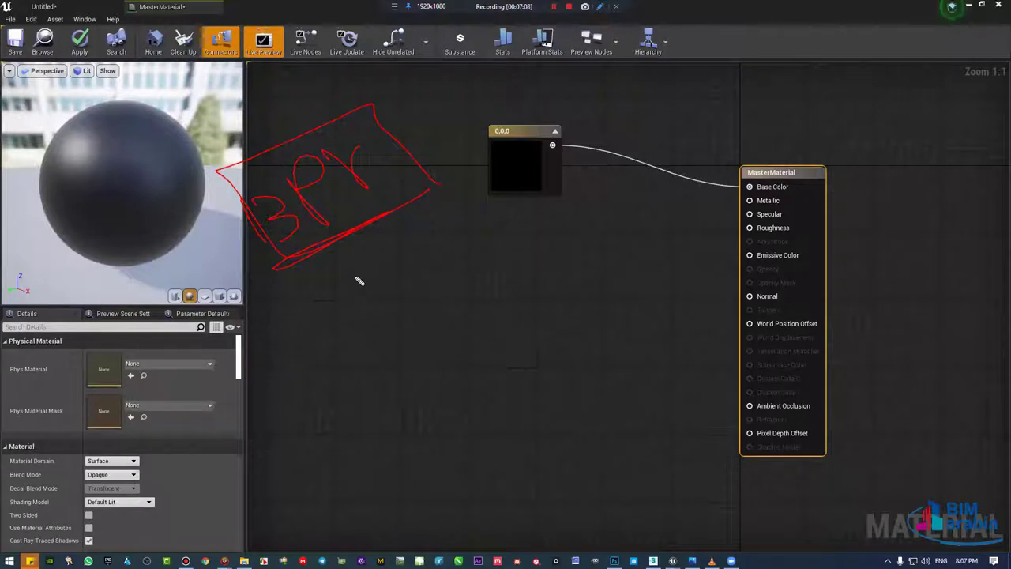
pyautogui.moveTo(256, 196)
pyautogui.mouseDown()
pyautogui.moveTo(288, 234)
pyautogui.moveTo(276, 204)
pyautogui.mouseUp()
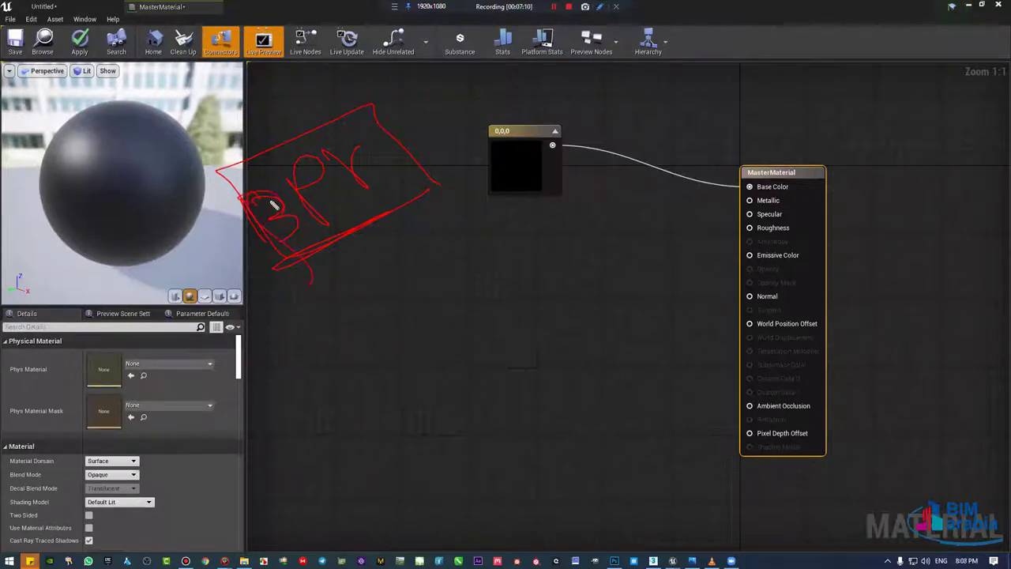
pyautogui.moveTo(261, 163)
pyautogui.mouseDown()
pyautogui.moveTo(343, 192)
pyautogui.moveTo(324, 240)
pyautogui.mouseUp()
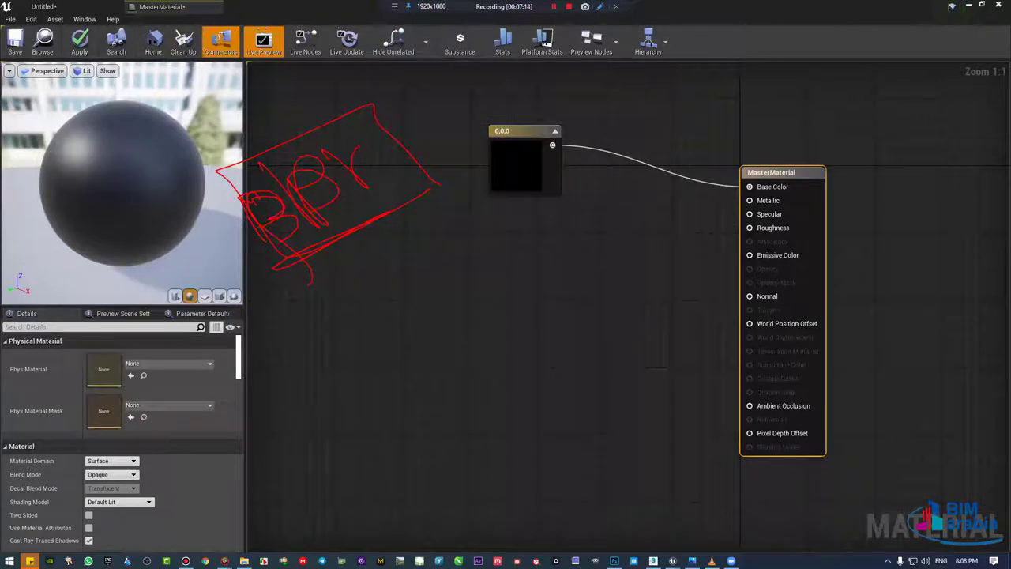
pyautogui.press('e')
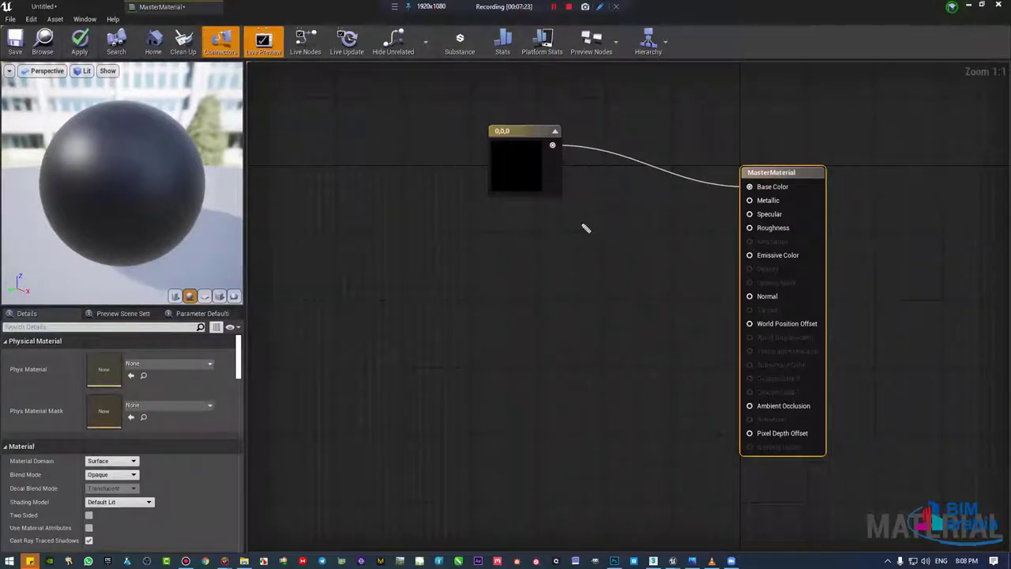
pyautogui.moveTo(747, 188); pyautogui.dragTo(505, 245)
pyautogui.moveTo(326, 252)
pyautogui.mouseDown()
pyautogui.moveTo(354, 273)
pyautogui.moveTo(383, 251)
pyautogui.moveTo(436, 248)
pyautogui.moveTo(452, 227)
pyautogui.moveTo(319, 306)
pyautogui.moveTo(515, 228)
pyautogui.mouseUp()
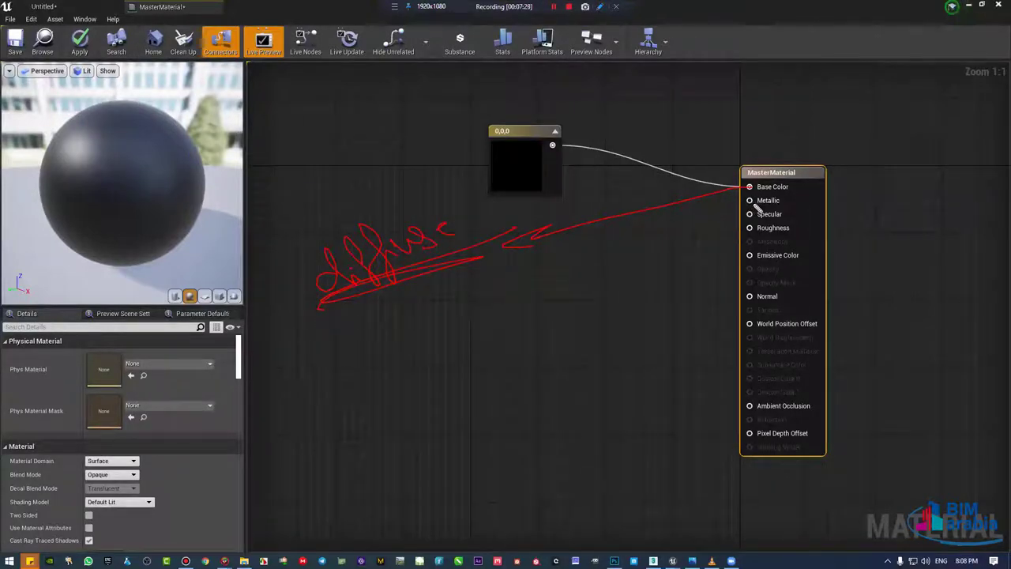
pyautogui.moveTo(750, 202); pyautogui.dragTo(620, 269)
pyautogui.moveTo(748, 215); pyautogui.dragTo(623, 257)
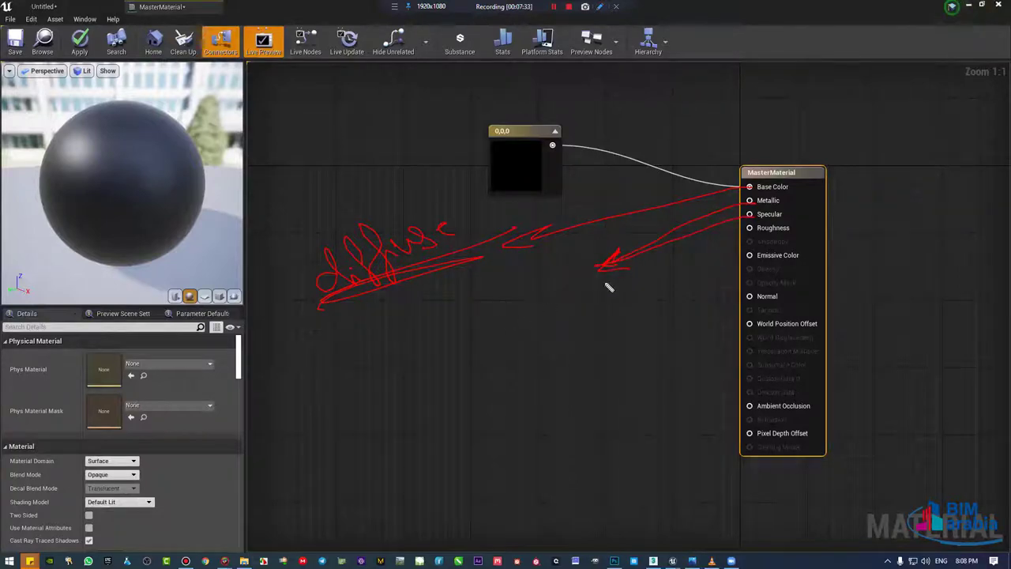
pyautogui.moveTo(478, 312)
pyautogui.mouseDown()
pyautogui.moveTo(509, 330)
pyautogui.moveTo(558, 329)
pyautogui.moveTo(591, 310)
pyautogui.mouseUp()
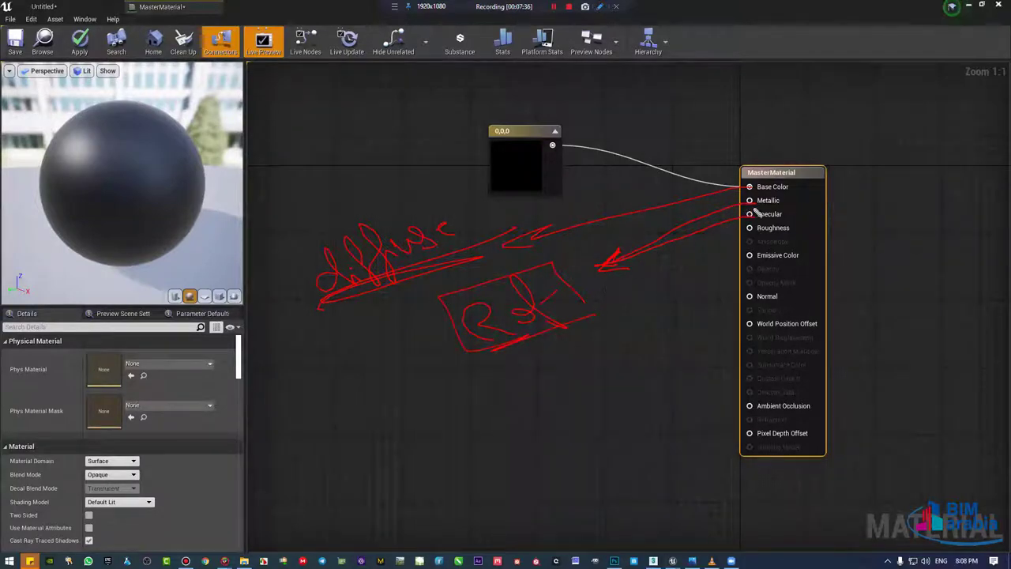
pyautogui.moveTo(793, 202); pyautogui.dragTo(906, 188)
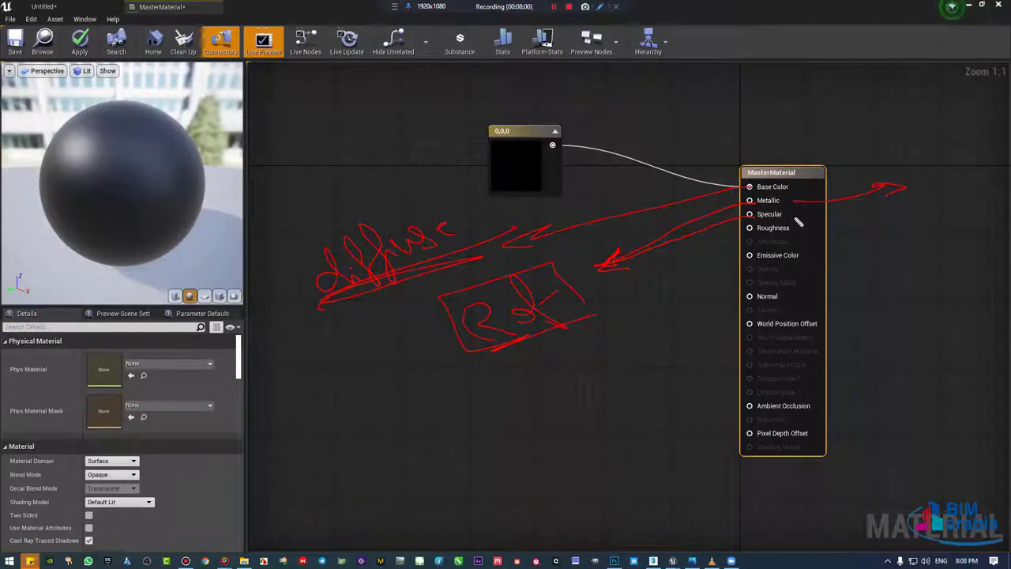
pyautogui.moveTo(794, 212)
pyautogui.mouseDown()
pyautogui.moveTo(747, 235)
pyautogui.moveTo(572, 368)
pyautogui.mouseUp()
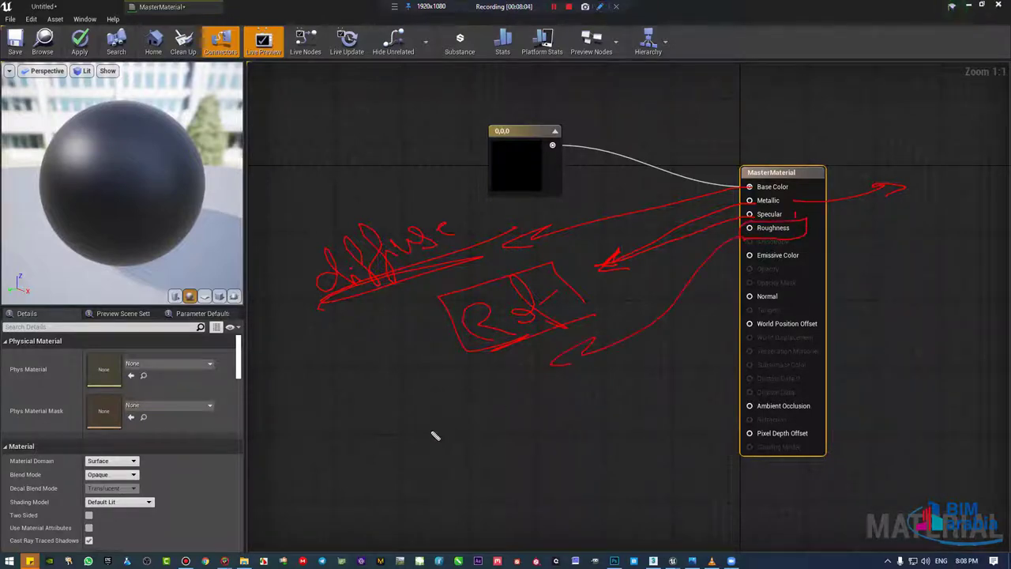
pyautogui.moveTo(372, 407)
pyautogui.mouseDown()
pyautogui.moveTo(402, 443)
pyautogui.moveTo(388, 429)
pyautogui.moveTo(426, 422)
pyautogui.moveTo(469, 387)
pyautogui.mouseUp()
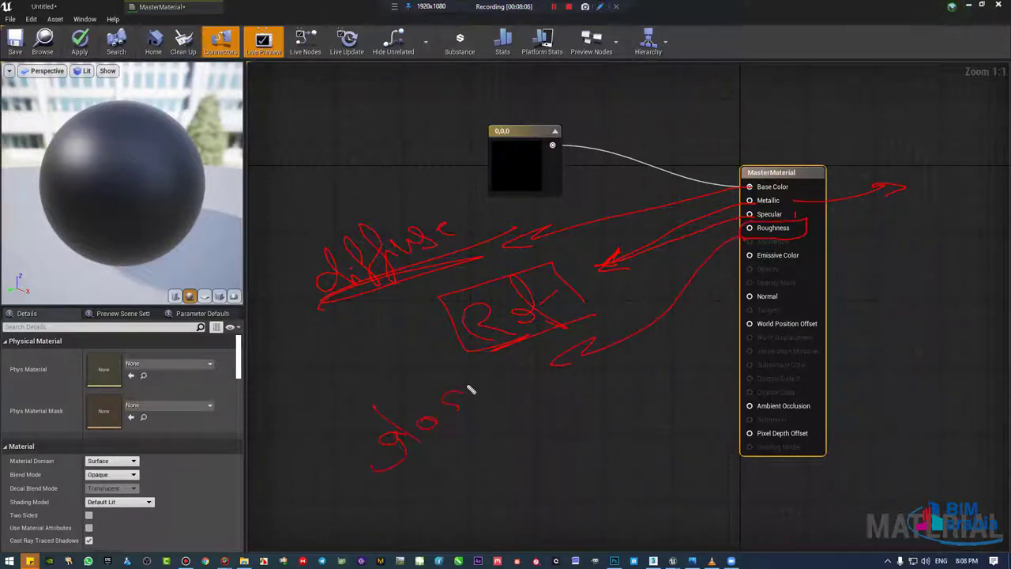
pyautogui.moveTo(547, 410); pyautogui.dragTo(387, 495)
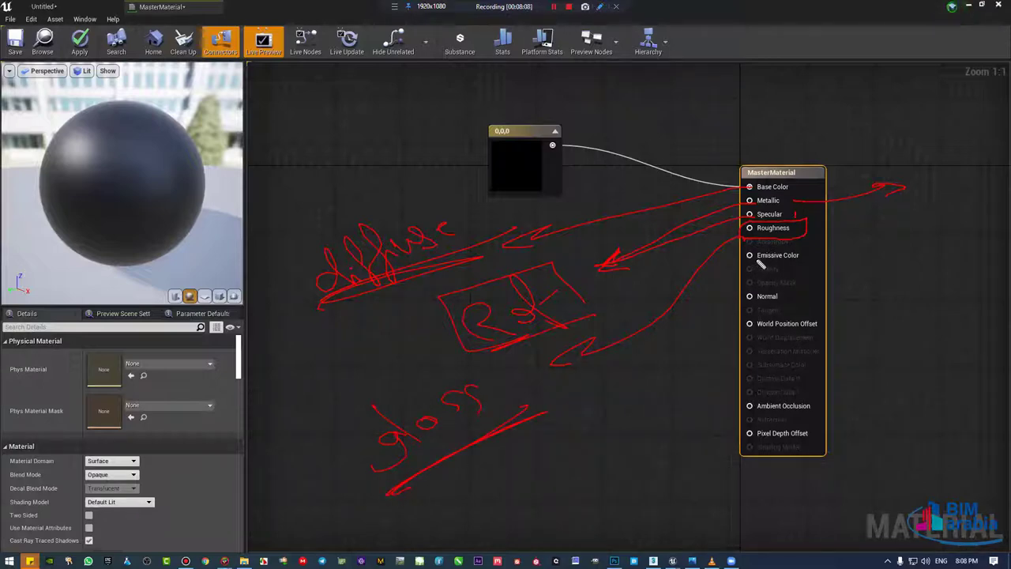
pyautogui.moveTo(745, 263); pyautogui.dragTo(578, 414)
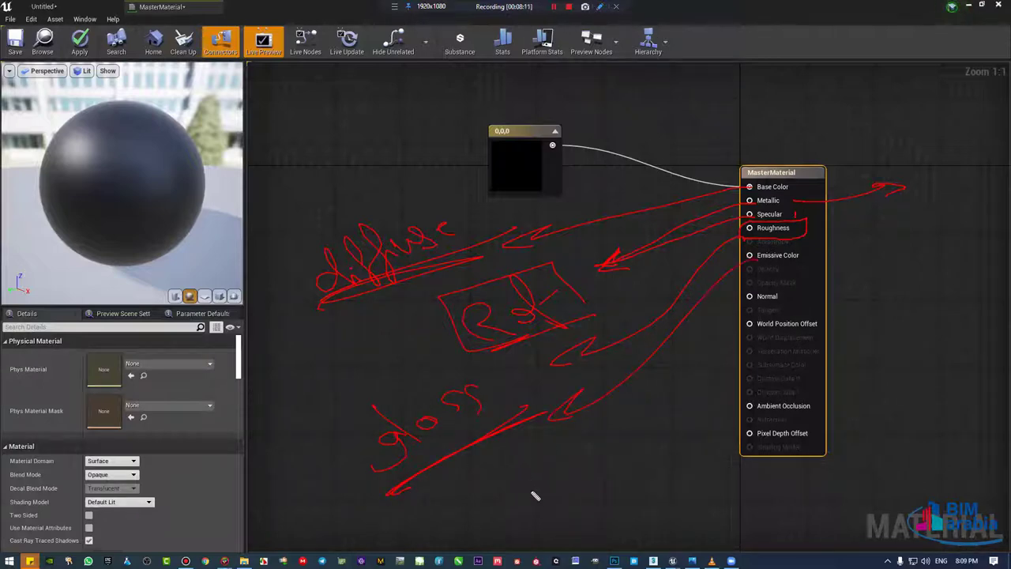
pyautogui.moveTo(494, 488); pyautogui.dragTo(532, 502)
pyautogui.moveTo(531, 468)
pyautogui.mouseDown()
pyautogui.moveTo(587, 508)
pyautogui.moveTo(592, 450)
pyautogui.moveTo(648, 427)
pyautogui.moveTo(674, 397)
pyautogui.mouseUp()
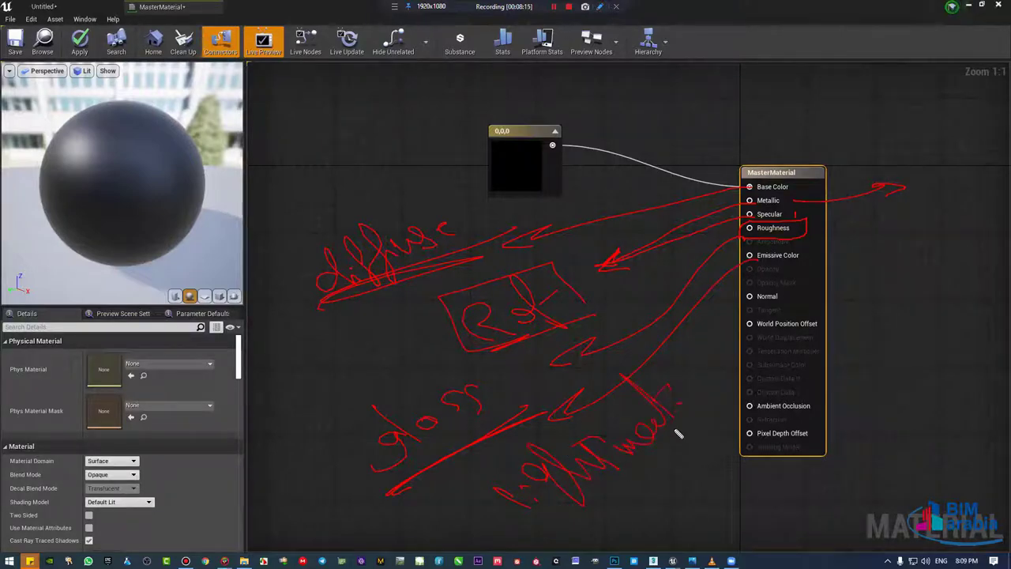
pyautogui.moveTo(679, 434); pyautogui.dragTo(652, 450)
pyautogui.moveTo(822, 306)
pyautogui.mouseDown()
pyautogui.moveTo(898, 301)
pyautogui.moveTo(886, 306)
pyautogui.mouseUp()
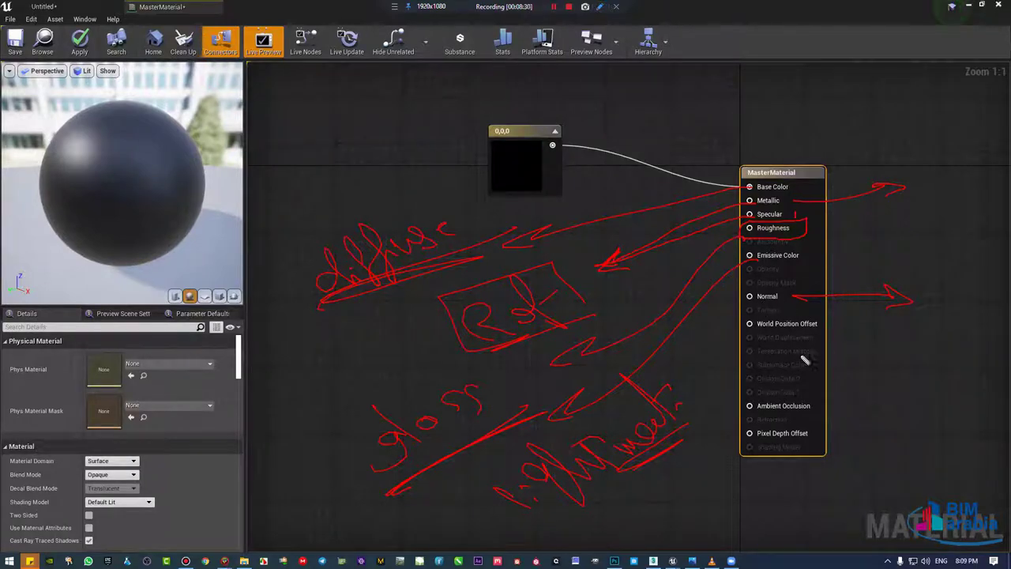
pyautogui.moveTo(839, 322); pyautogui.dragTo(918, 367)
pyautogui.moveTo(843, 325); pyautogui.dragTo(828, 323)
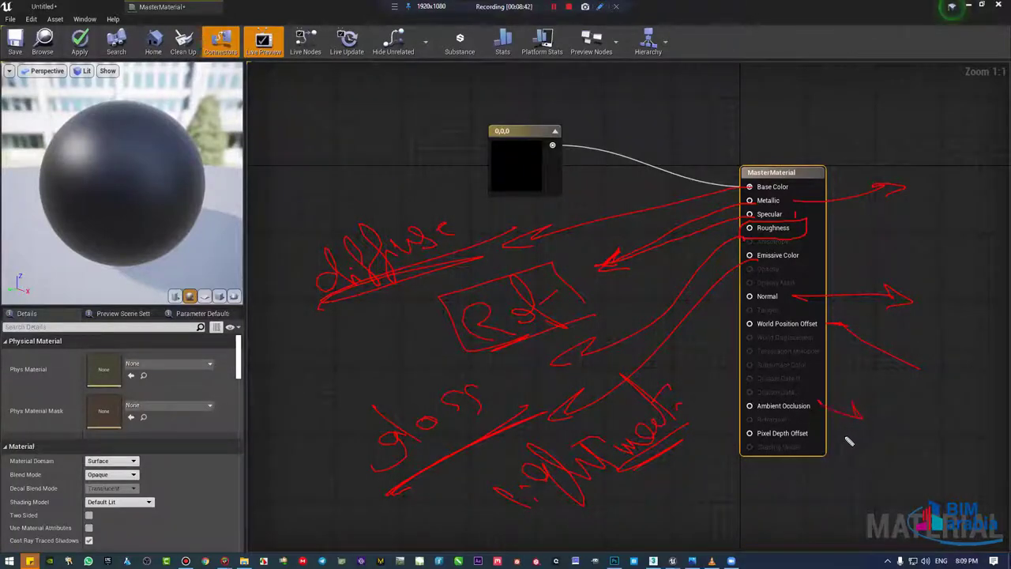
pyautogui.moveTo(845, 418); pyautogui.dragTo(869, 427)
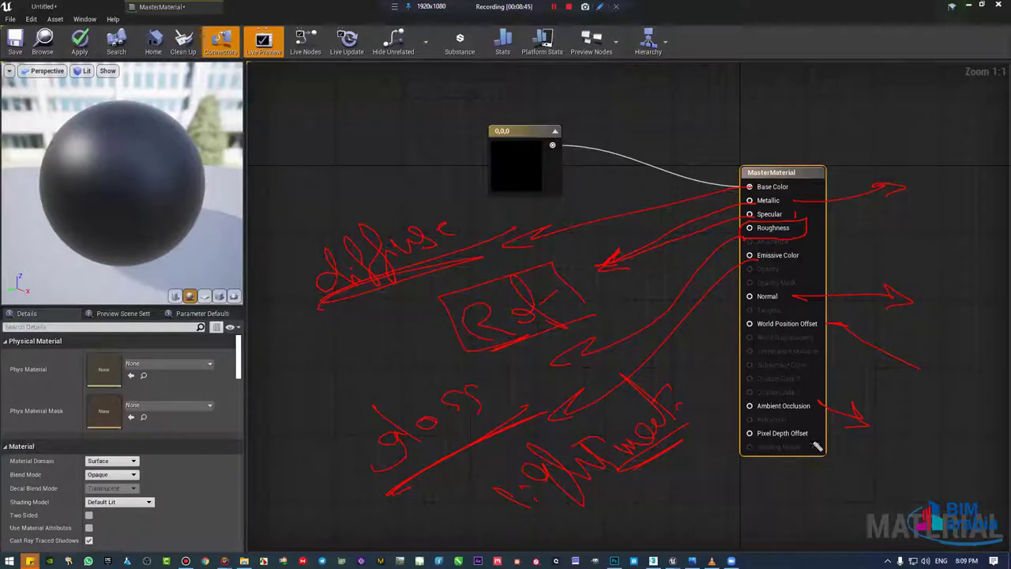
pyautogui.moveTo(804, 435)
pyautogui.mouseDown()
pyautogui.moveTo(865, 474)
pyautogui.moveTo(822, 504)
pyautogui.mouseUp()
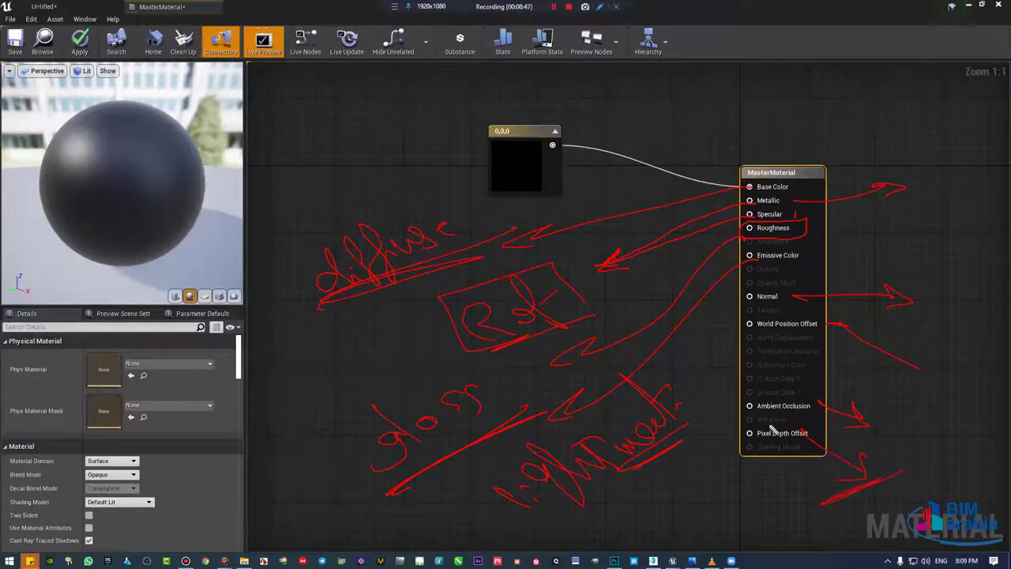
pyautogui.moveTo(709, 421); pyautogui.dragTo(822, 430)
pyautogui.moveTo(707, 422); pyautogui.dragTo(602, 527)
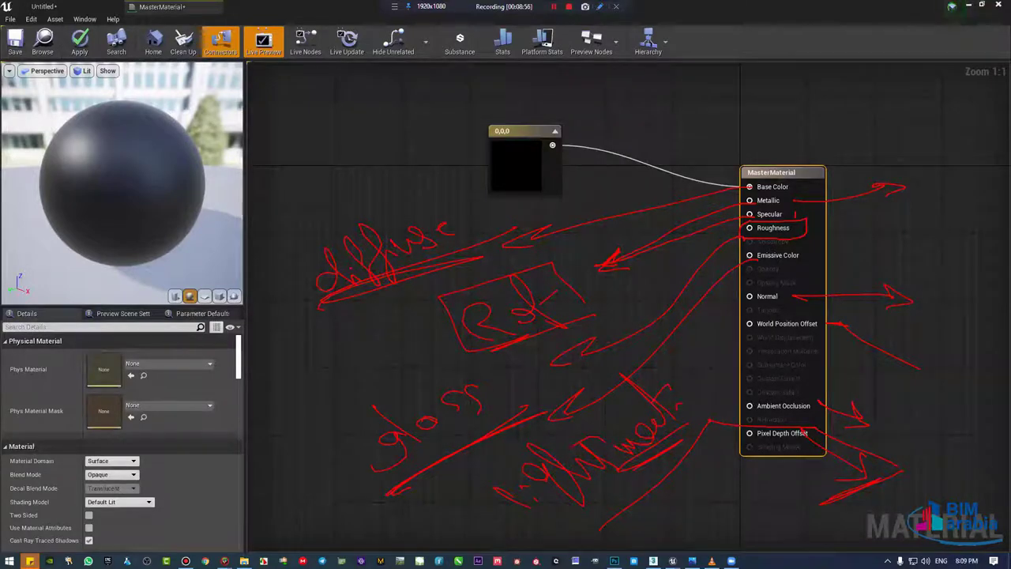
# Step: Clear the annotations, enlarge the Details area, and leave Material Domain on Surface
pyautogui.press('Escape')
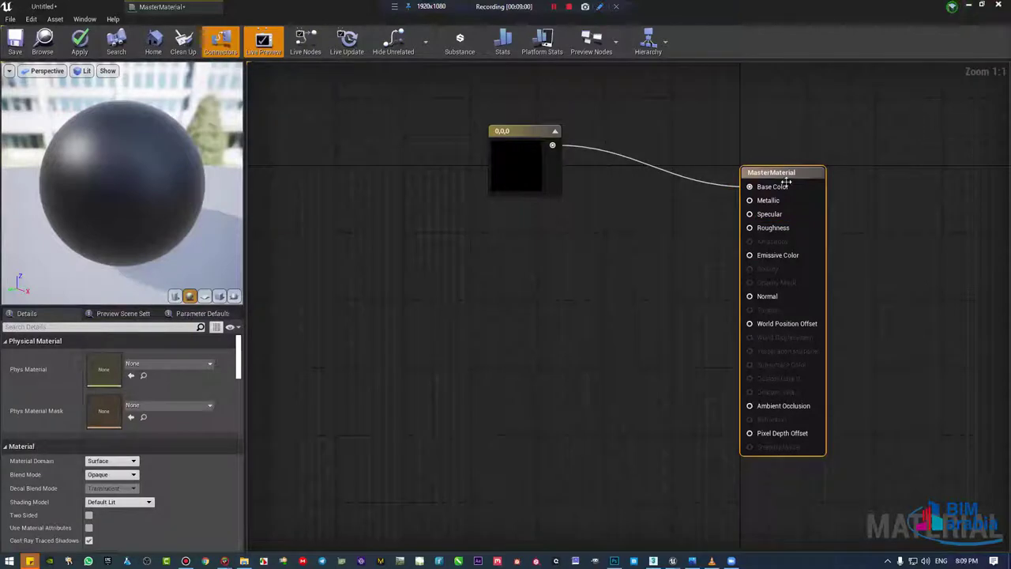
pyautogui.scroll(-1, 889, 134)
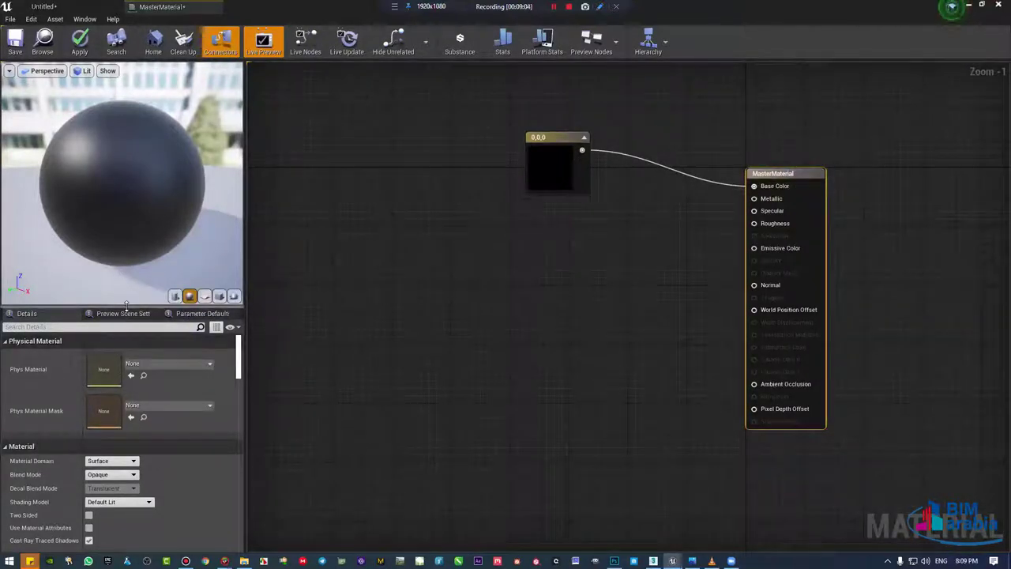
pyautogui.moveTo(124, 307); pyautogui.dragTo(124, 176)
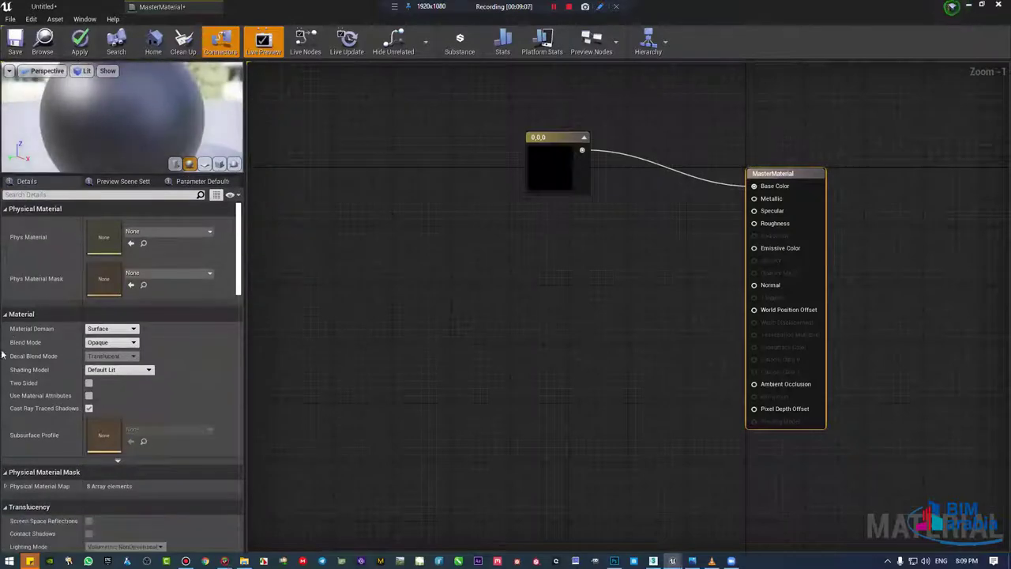
pyautogui.click(110, 329)
pyautogui.click(759, 162)
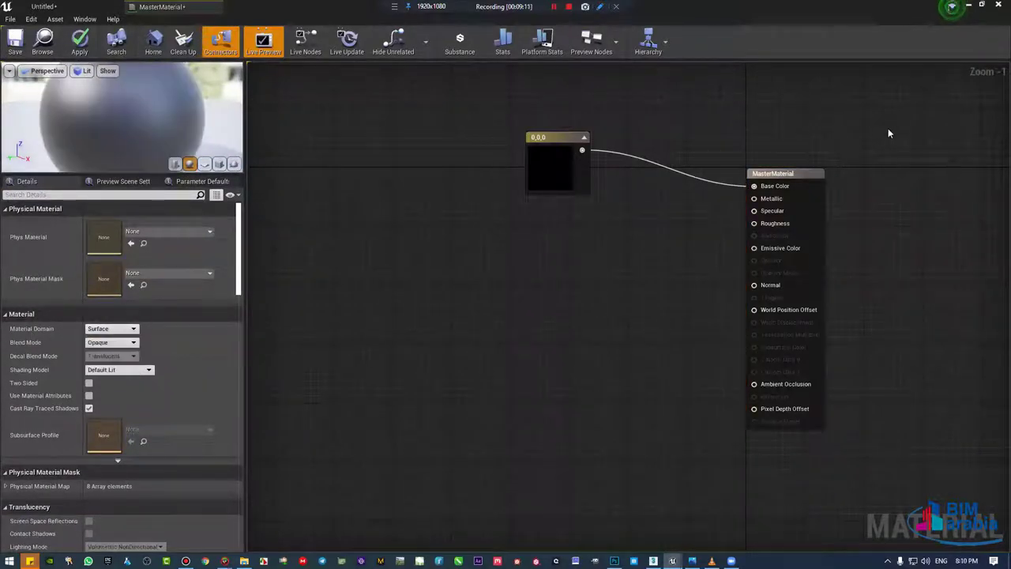
# Step: Select MasterMaterial, enlarge the sphere preview, recentre the graph, and nudge the 0,0,0 constant
pyautogui.moveTo(892, 121); pyautogui.dragTo(711, 296)
pyautogui.moveTo(877, 179); pyautogui.dragTo(700, 469)
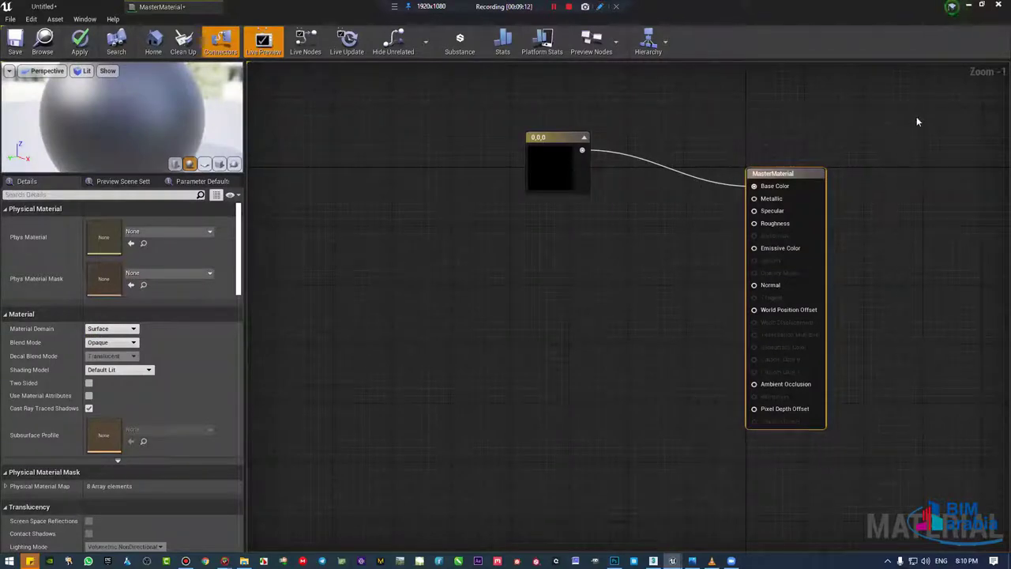
pyautogui.moveTo(916, 117); pyautogui.dragTo(677, 474)
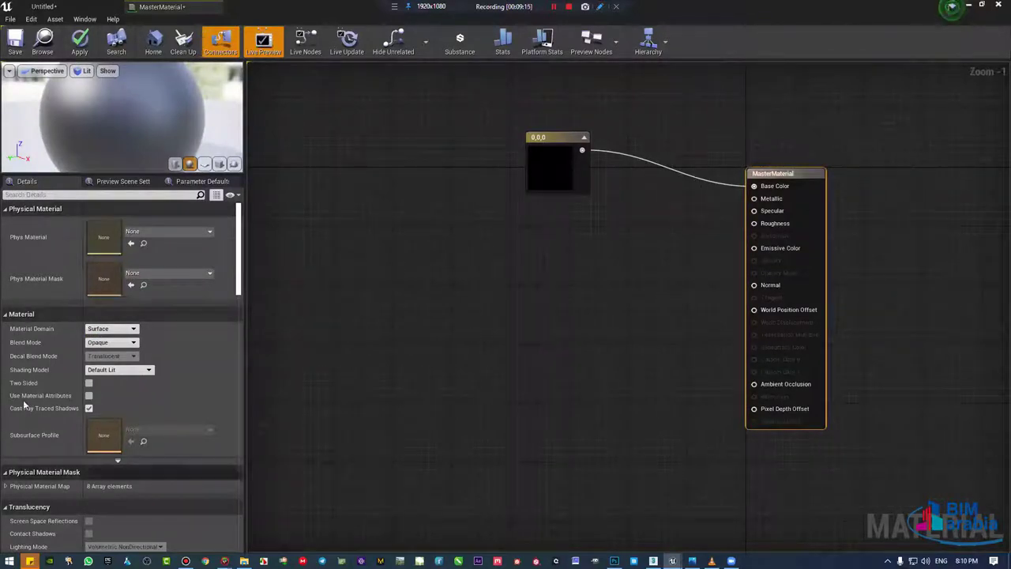
pyautogui.scroll(-5, 30, 512)
pyautogui.scroll(2, 30, 506)
pyautogui.scroll(3, 22, 484)
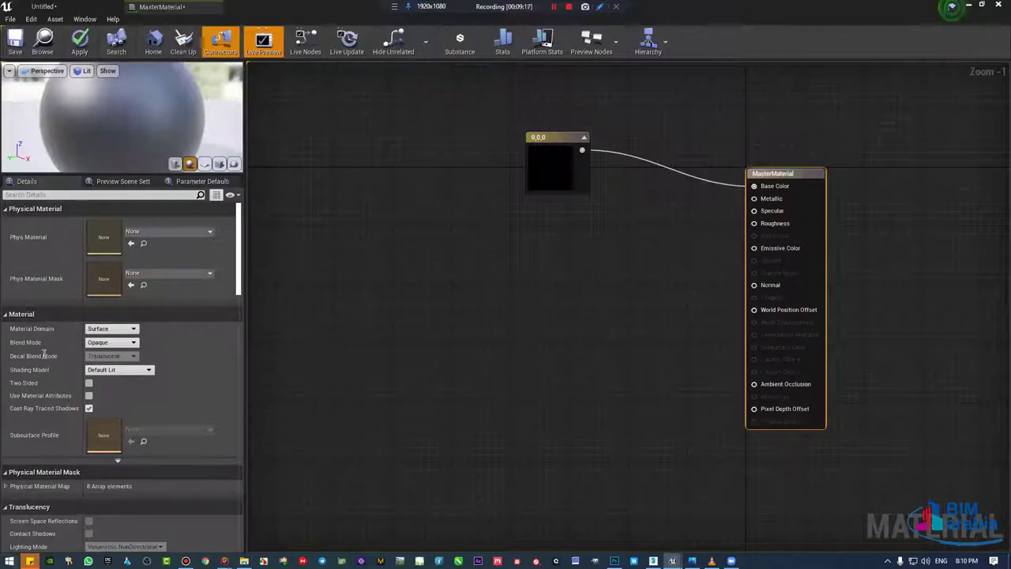
pyautogui.moveTo(87, 175); pyautogui.dragTo(95, 337)
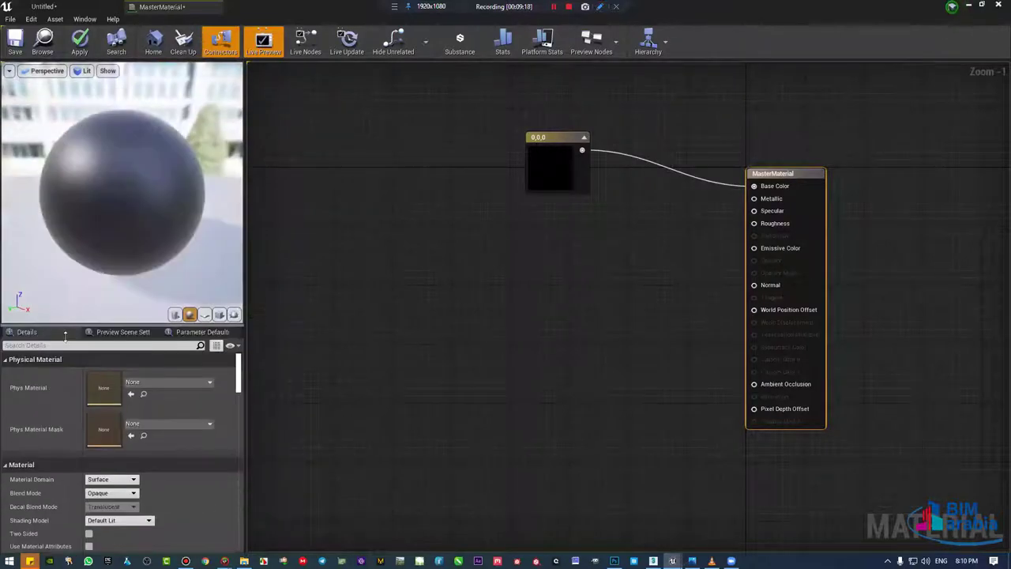
pyautogui.moveTo(496, 290); pyautogui.dragTo(486, 365, button='right')
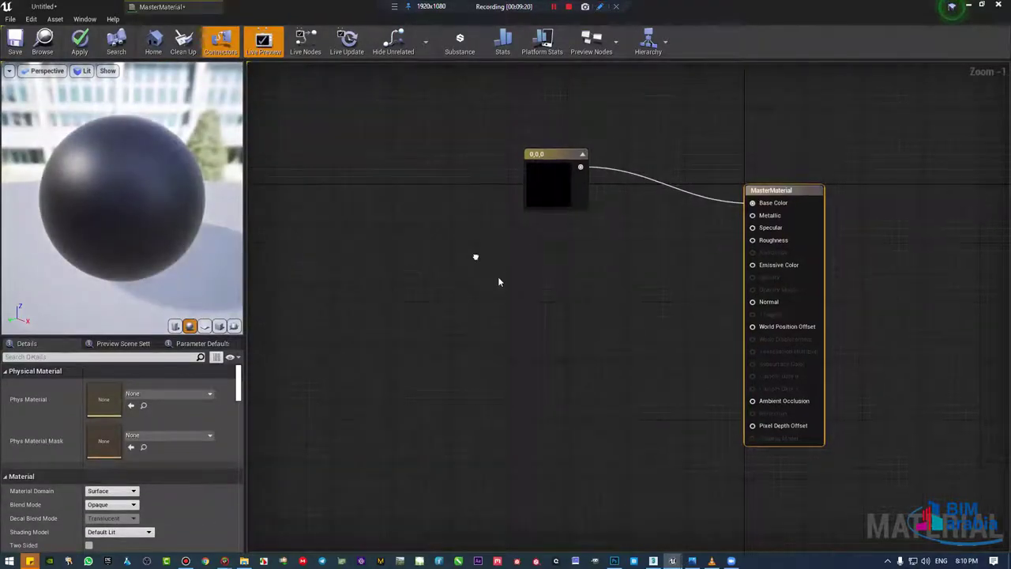
pyautogui.moveTo(545, 253)
pyautogui.mouseDown()
pyautogui.moveTo(482, 264)
pyautogui.moveTo(545, 273)
pyautogui.mouseUp()
pyautogui.click(556, 324)
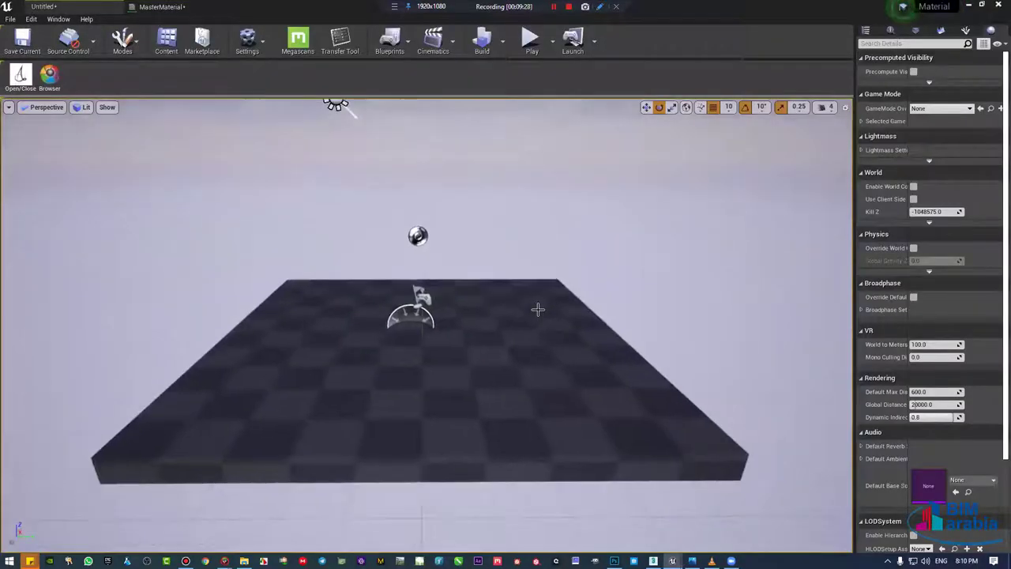
pyautogui.click(890, 30)
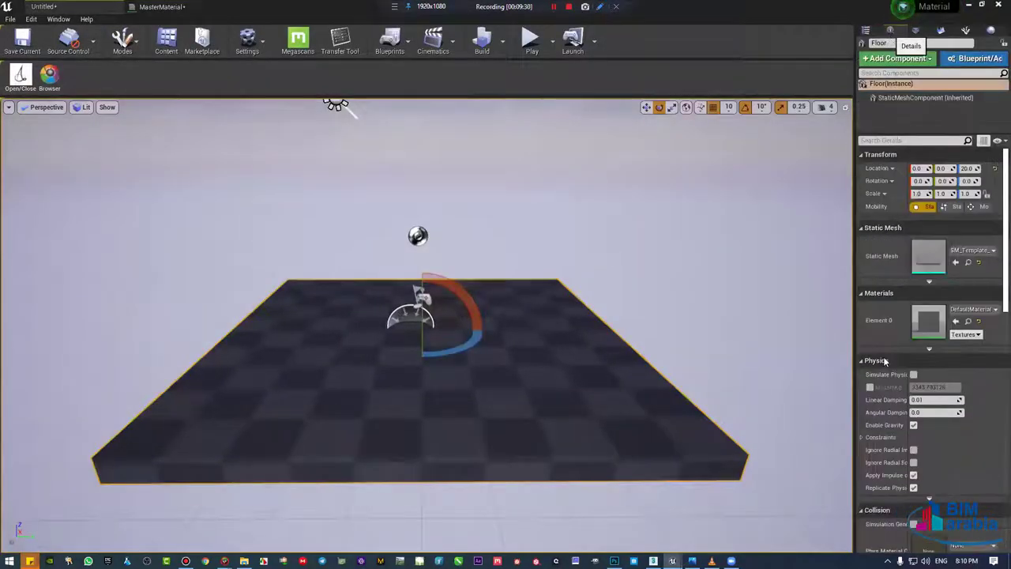
pyautogui.click(418, 236)
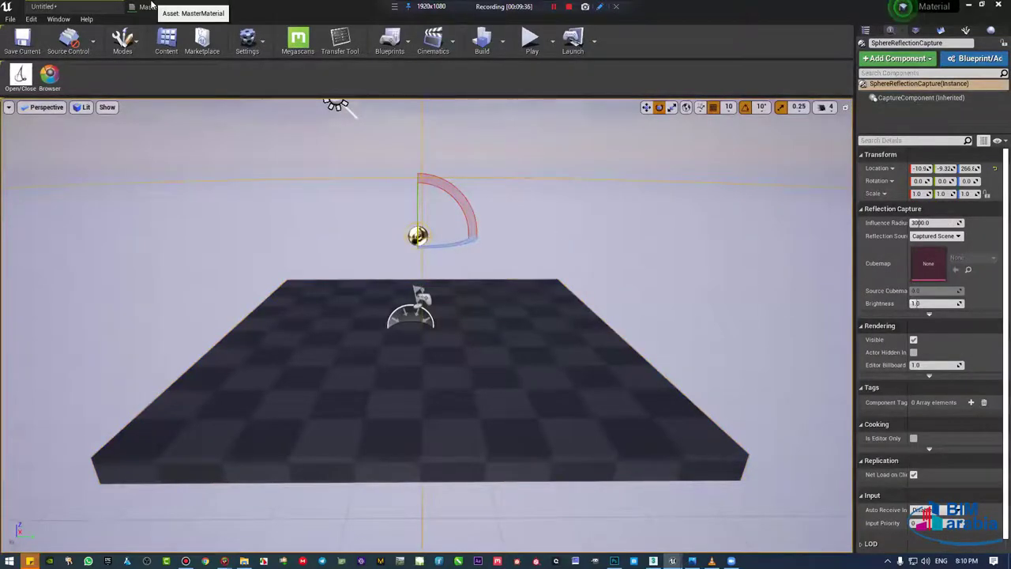
pyautogui.click(154, 6)
pyautogui.click(770, 248)
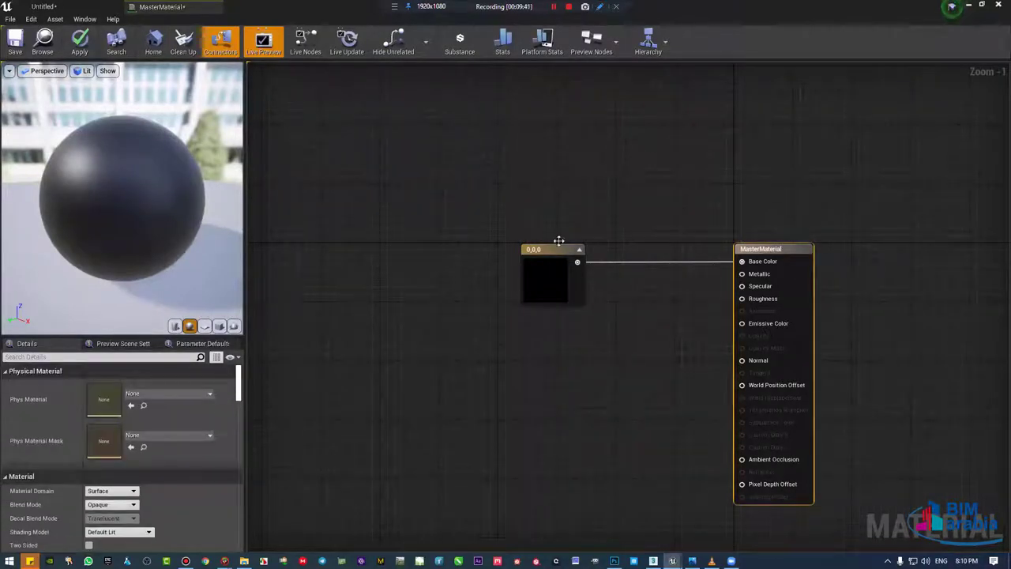
# Step: Raise the 0,0,0 constant node, then Alt+Tab over to 3ds Max
pyautogui.moveTo(537, 276)
pyautogui.mouseDown()
pyautogui.moveTo(544, 159)
pyautogui.moveTo(538, 190)
pyautogui.moveTo(522, 197)
pyautogui.mouseUp()
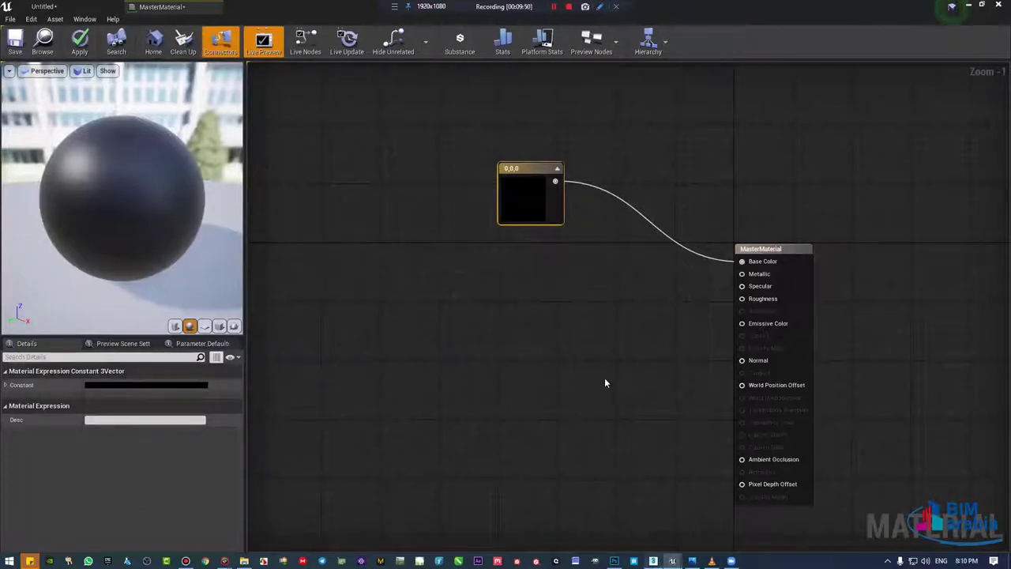
pyautogui.hotkey('alt', 'Tab')
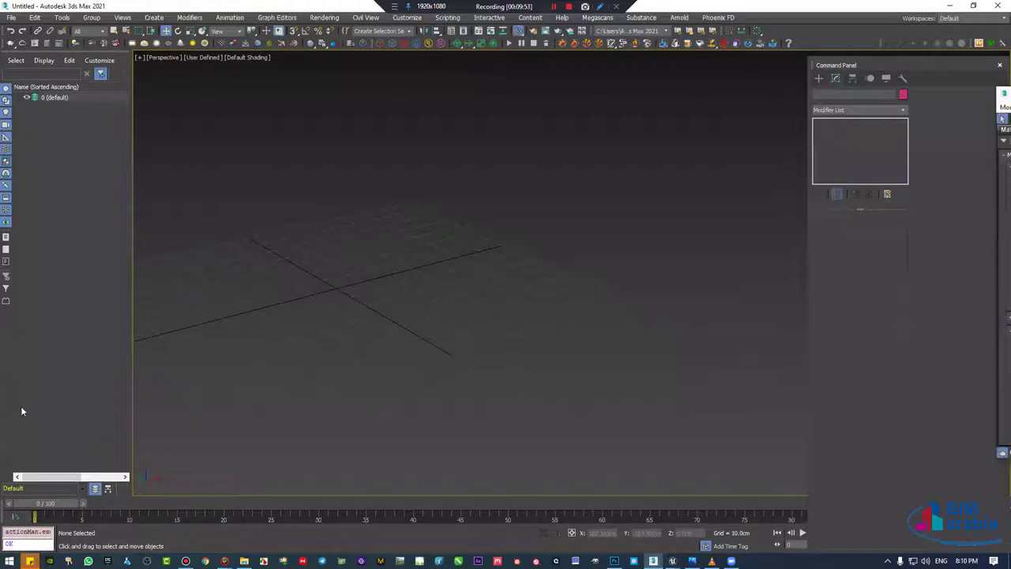
# Step: Open the Slate Material Editor, add a VRayMtl, filter maps by 'color', and add Color RGB
pyautogui.press('m')
pyautogui.moveTo(48, 380); pyautogui.dragTo(549, 199)
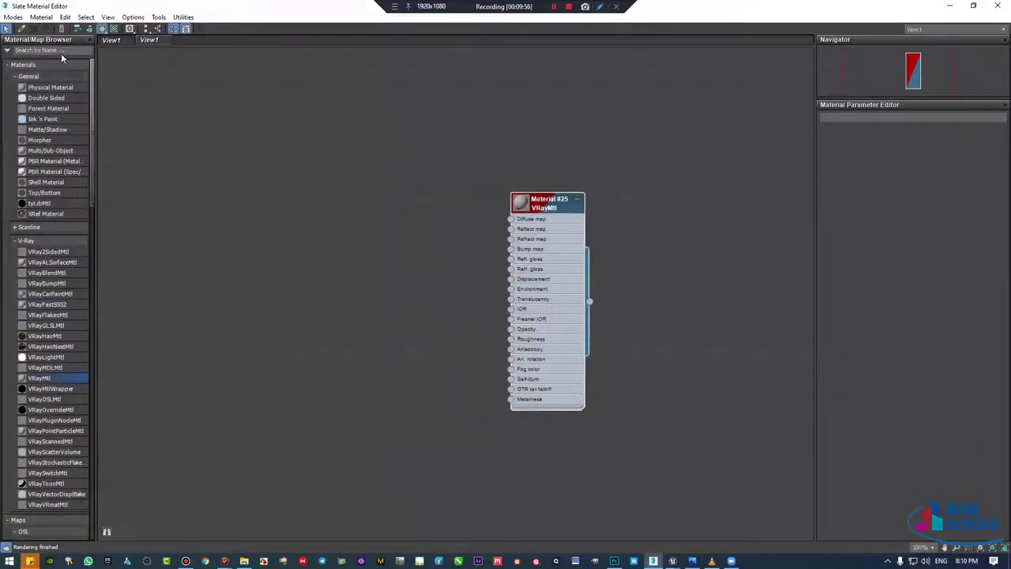
pyautogui.write('color')
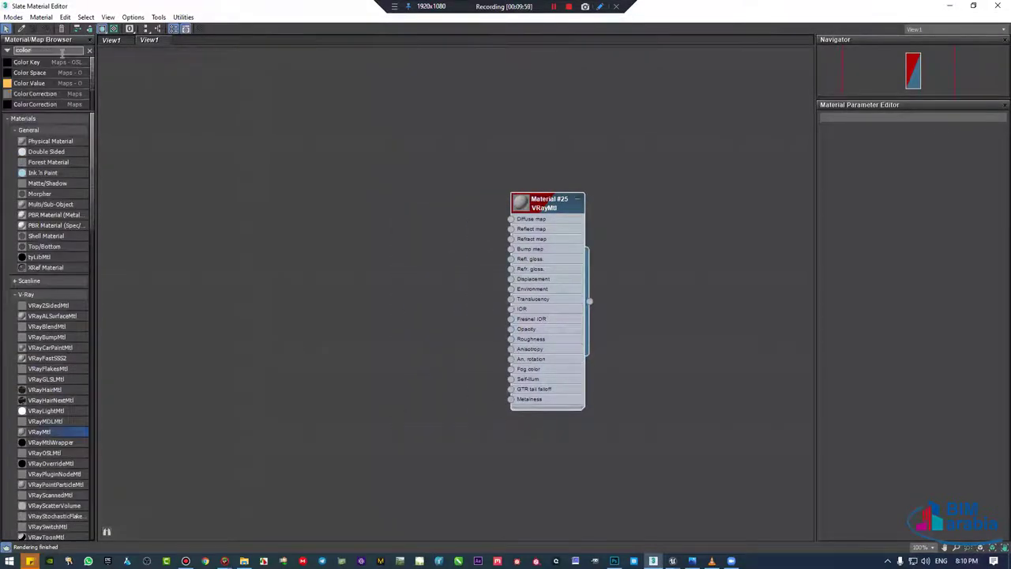
pyautogui.scroll(-2, 61, 85)
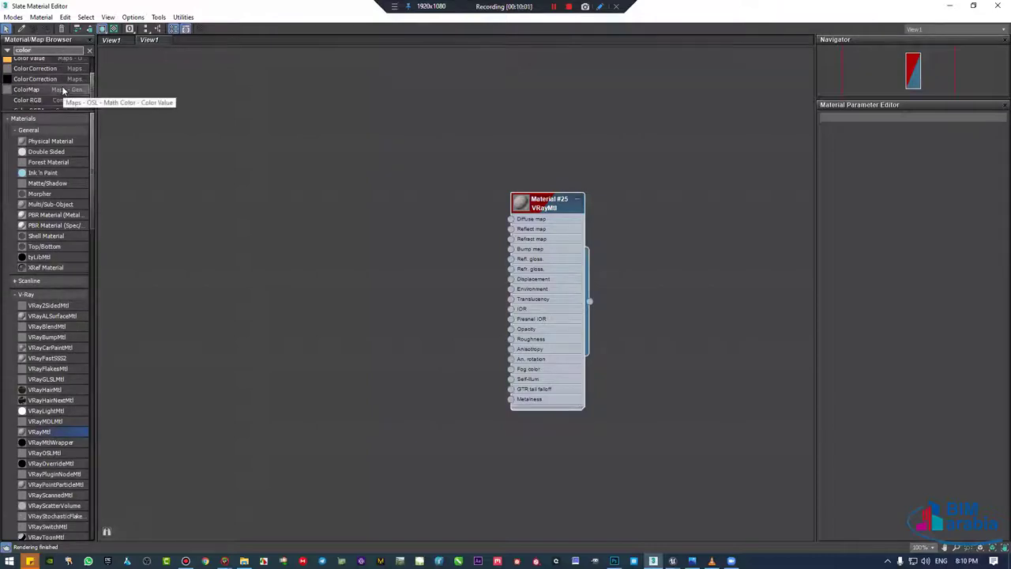
pyautogui.scroll(1, 60, 79)
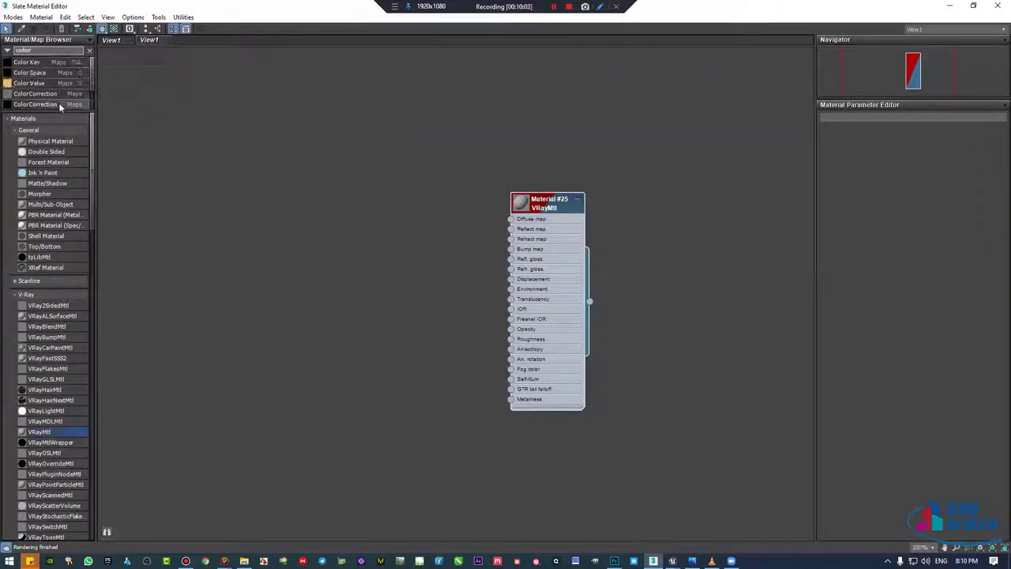
pyautogui.scroll(-1, 54, 72)
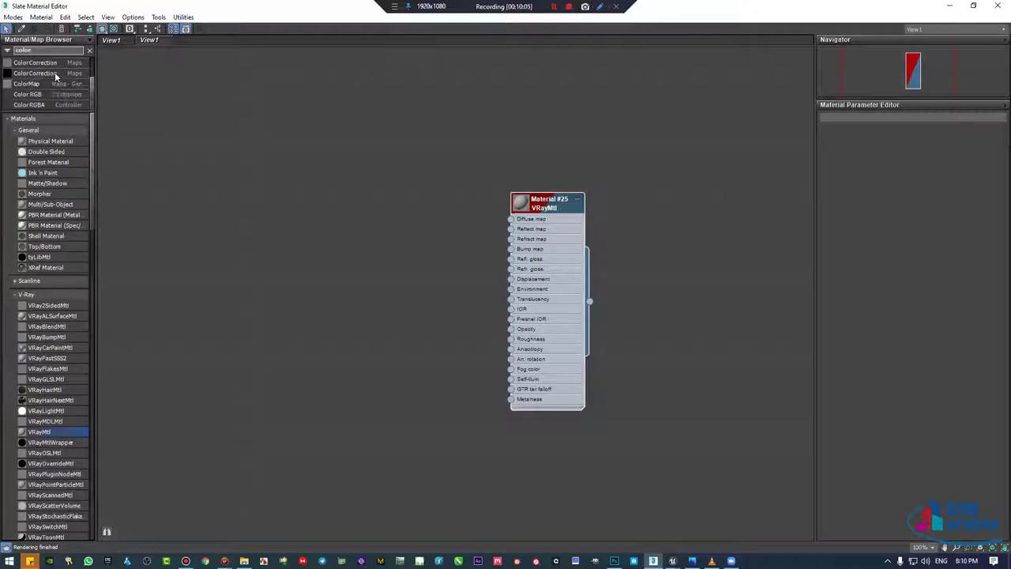
pyautogui.moveTo(42, 95); pyautogui.dragTo(237, 120)
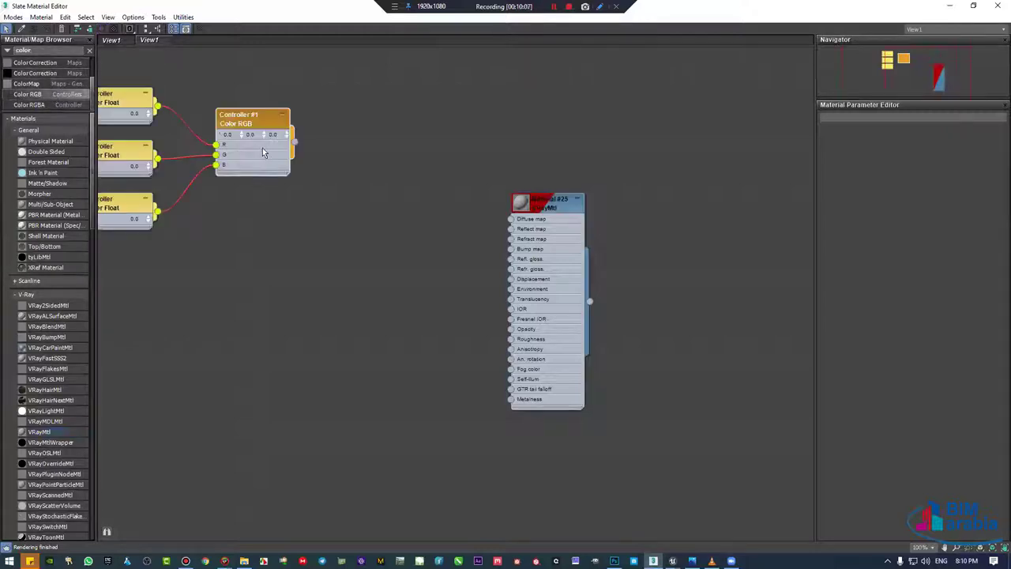
# Step: Place the Color RGB controllers beside Material #25, abandon the Diffuse wiring, and select them
pyautogui.moveTo(431, 189); pyautogui.dragTo(553, 246, button='middle')
pyautogui.moveTo(479, 126); pyautogui.dragTo(289, 286)
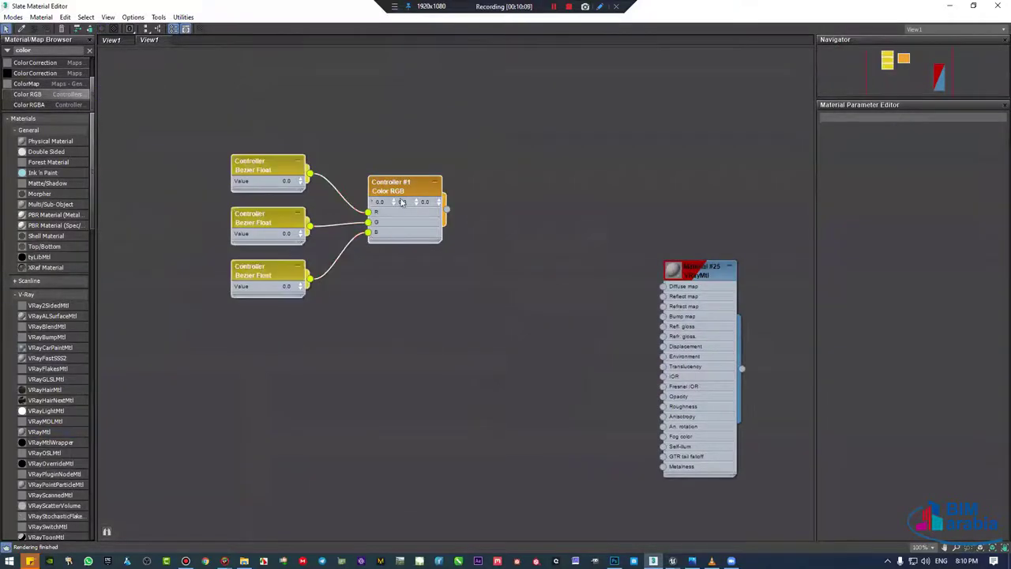
pyautogui.moveTo(395, 177); pyautogui.dragTo(456, 235)
pyautogui.moveTo(505, 181)
pyautogui.mouseDown(button='middle')
pyautogui.moveTo(531, 204)
pyautogui.moveTo(484, 152)
pyautogui.mouseUp(button='middle')
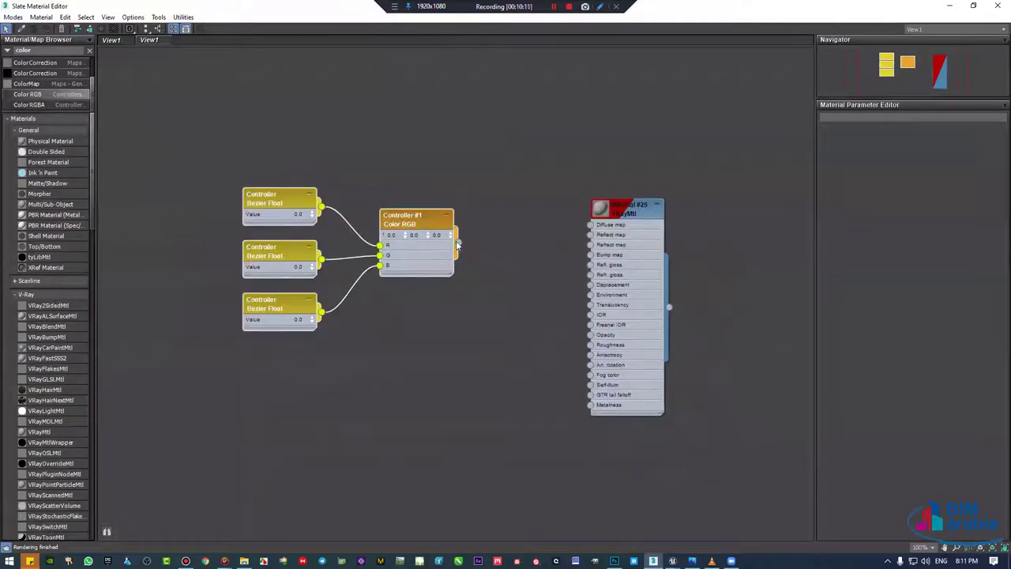
pyautogui.moveTo(459, 240); pyautogui.dragTo(592, 230)
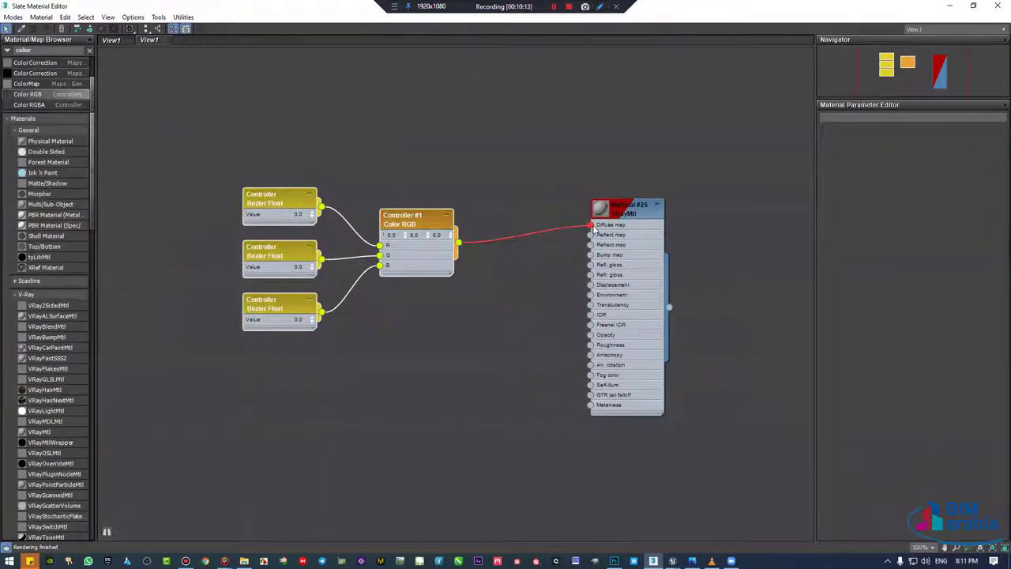
pyautogui.moveTo(594, 228); pyautogui.dragTo(594, 228)
pyautogui.moveTo(458, 242); pyautogui.dragTo(594, 225)
pyautogui.moveTo(449, 84); pyautogui.dragTo(232, 352)
# Step: Delete the controllers, wire a color map (Map #1) into Diffuse map, and inspect both nodes
pyautogui.press('Delete')
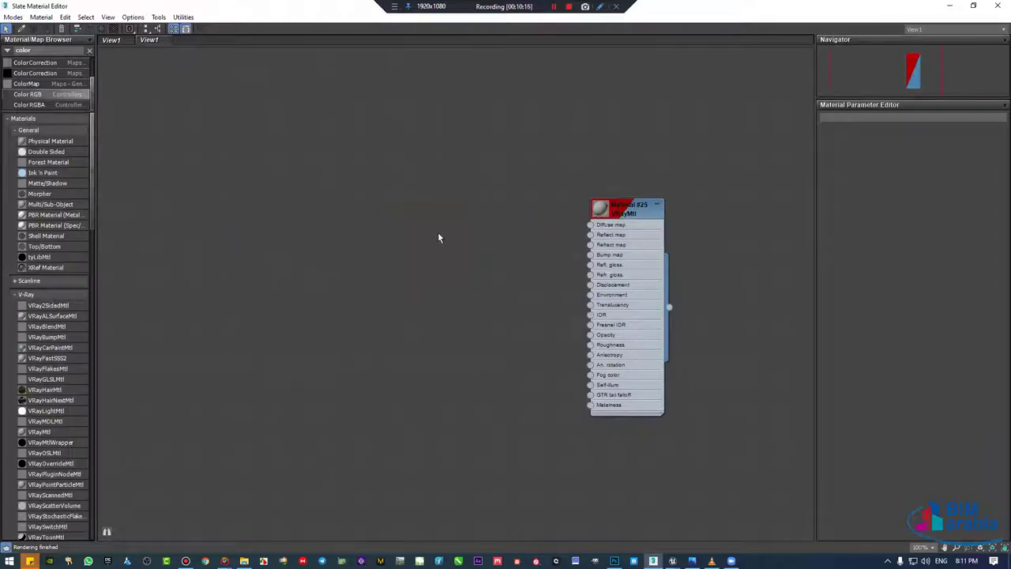
pyautogui.scroll(3, 71, 91)
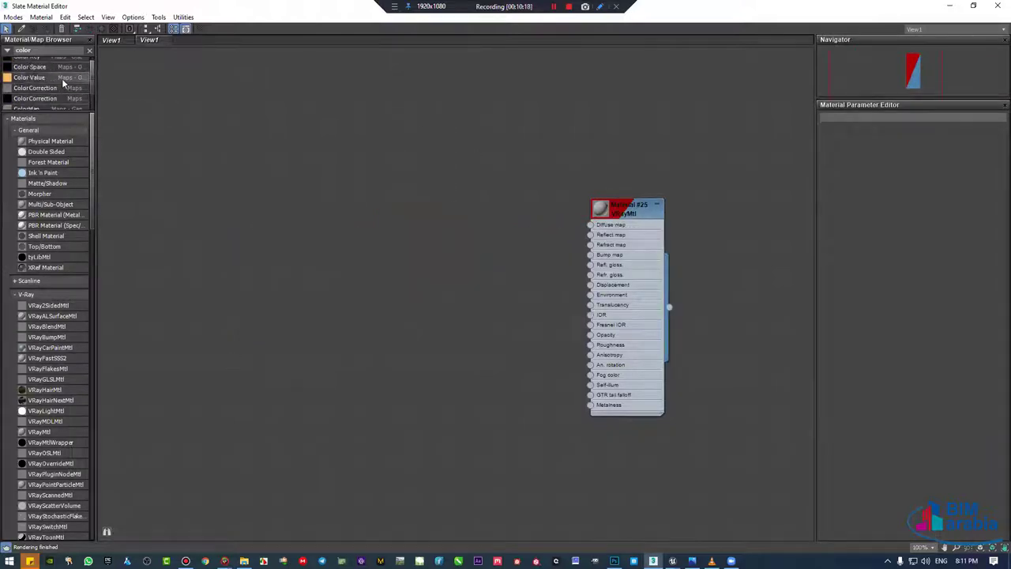
pyautogui.moveTo(65, 83); pyautogui.dragTo(246, 158)
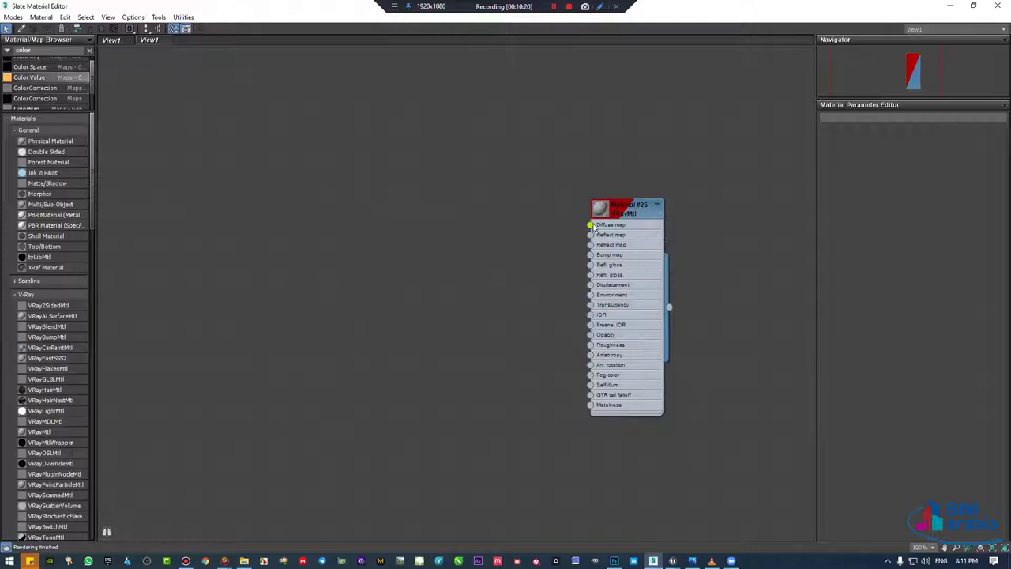
pyautogui.moveTo(594, 227); pyautogui.dragTo(590, 225)
pyautogui.doubleClick(489, 200)
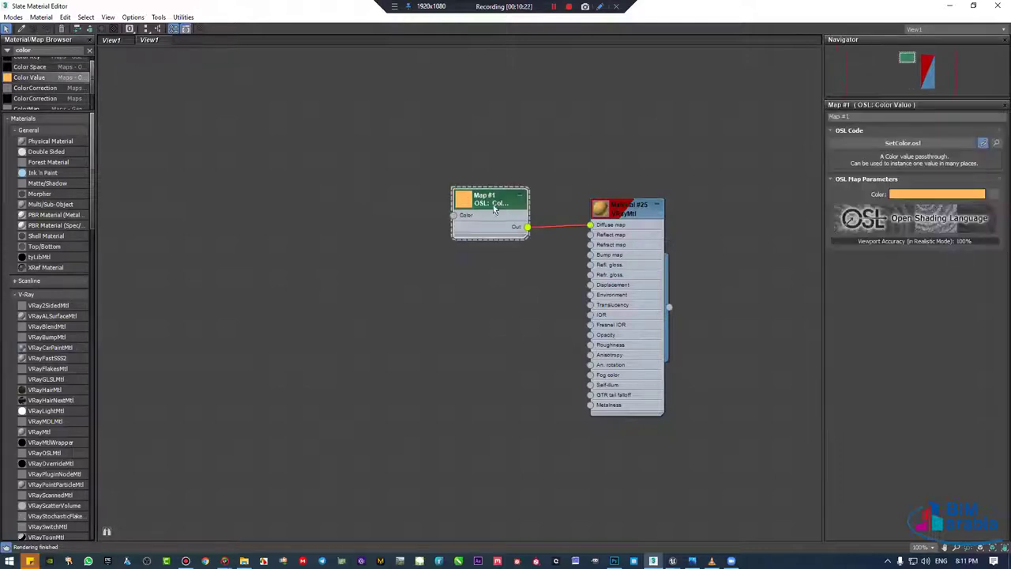
pyautogui.rightClick(550, 144)
pyautogui.scroll(2, 565, 169)
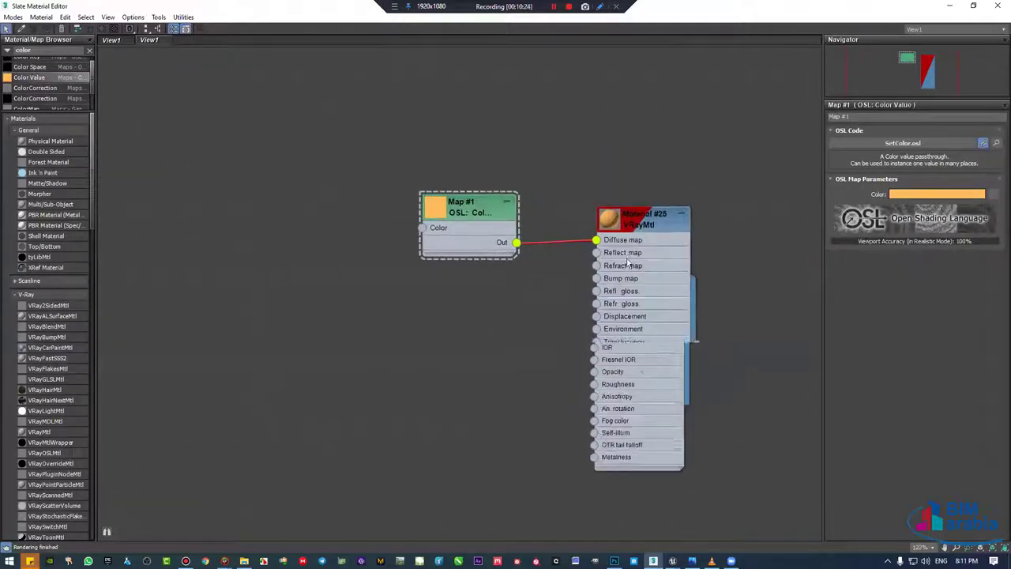
pyautogui.doubleClick(617, 222)
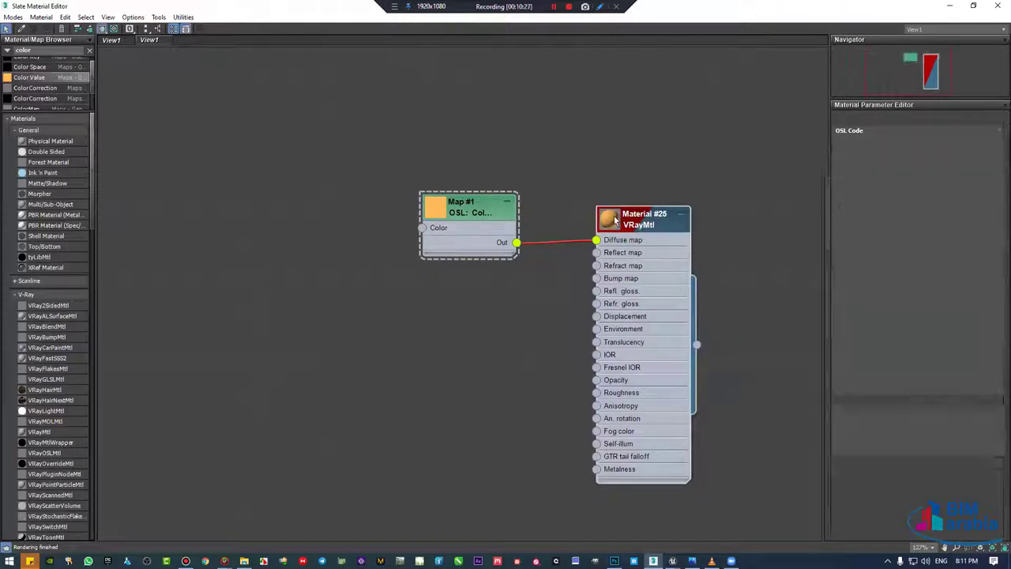
# Step: Move Map #1 closer to Material #25 and reframe the node view
pyautogui.moveTo(340, 272); pyautogui.dragTo(196, 173)
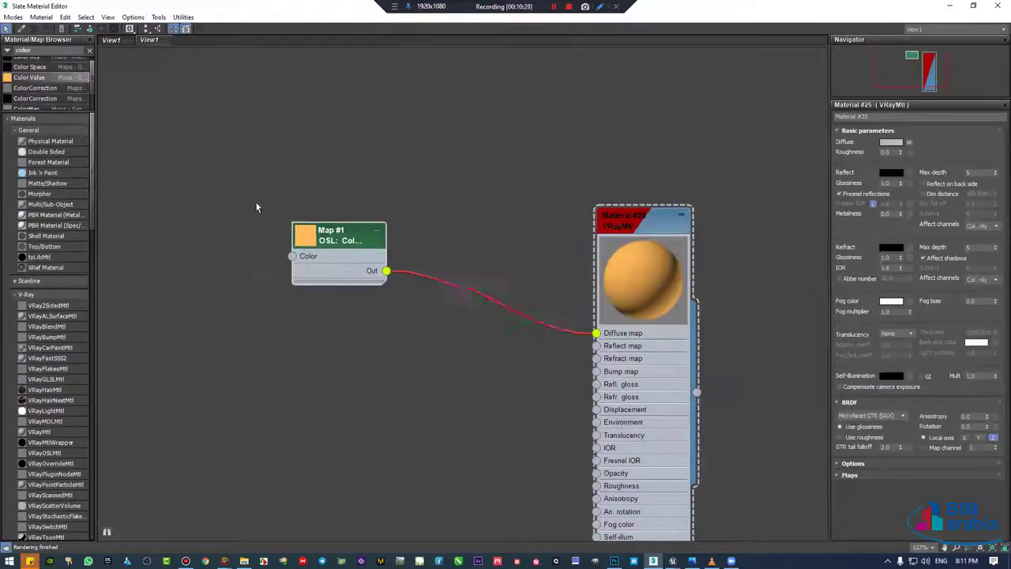
pyautogui.scroll(-1, 466, 178)
pyautogui.moveTo(466, 178); pyautogui.dragTo(482, 127, button='middle')
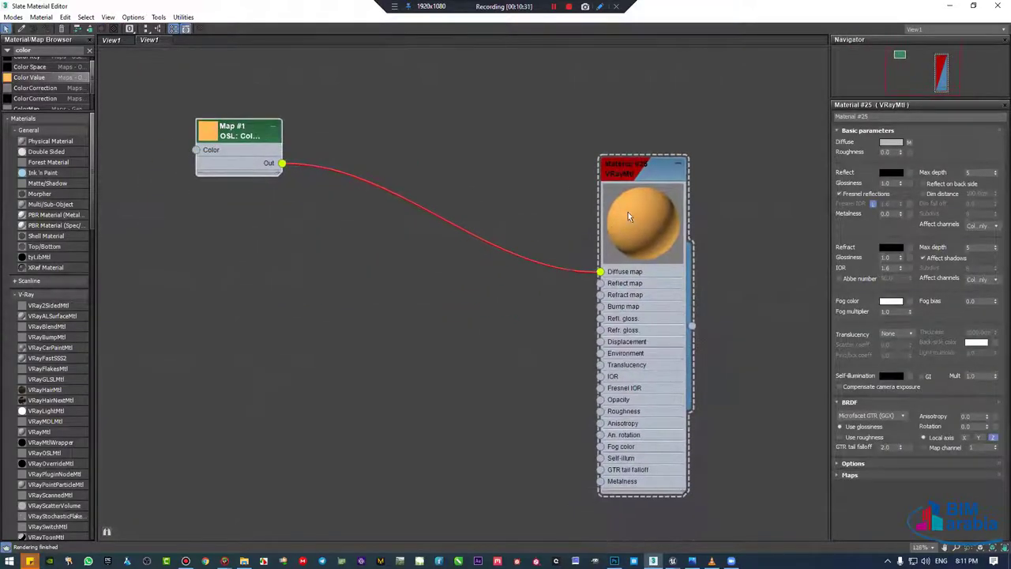
pyautogui.moveTo(632, 309); pyautogui.dragTo(632, 222)
pyautogui.moveTo(243, 141); pyautogui.dragTo(427, 166)
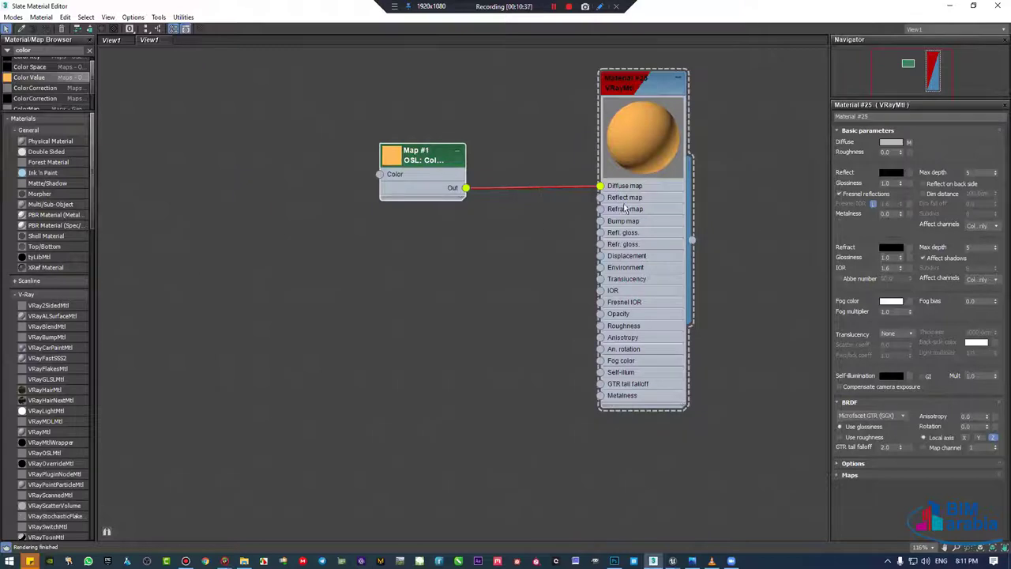
# Step: Delete and redo the Map #1 Out to Diffuse map connection, then minimize the editor
pyautogui.click(505, 188)
pyautogui.press('Delete')
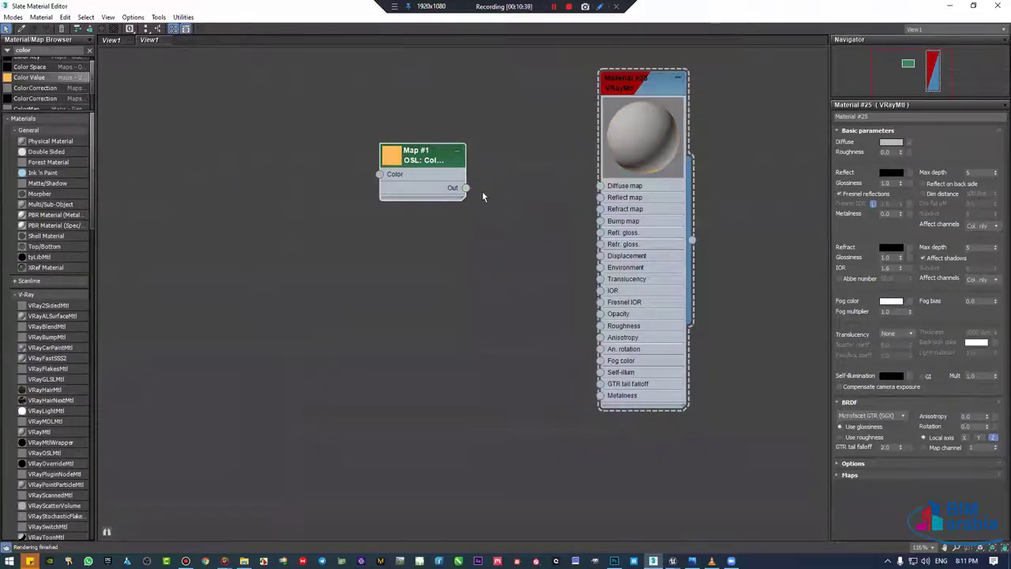
pyautogui.moveTo(462, 191); pyautogui.dragTo(426, 190)
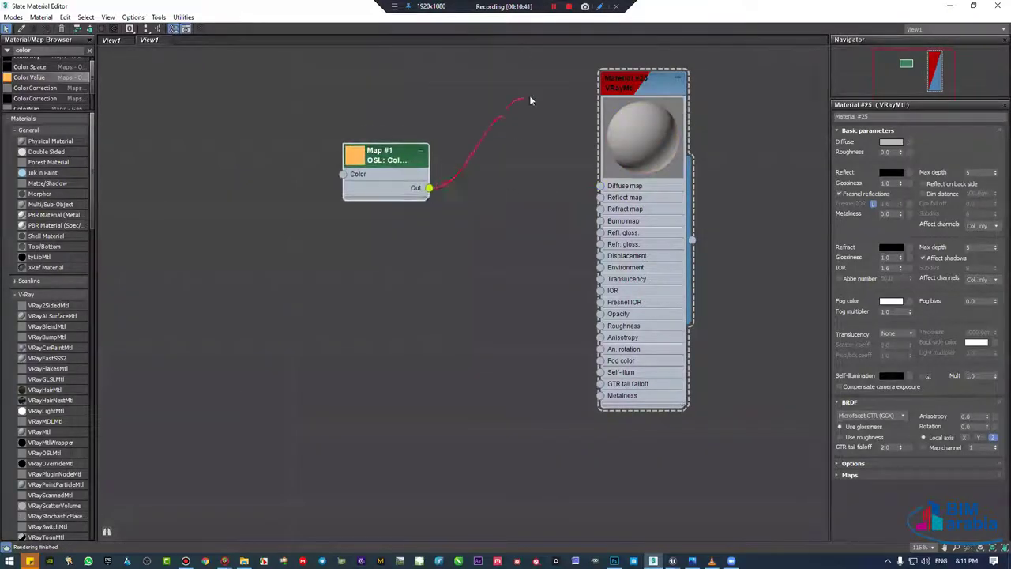
pyautogui.moveTo(531, 101); pyautogui.dragTo(601, 186)
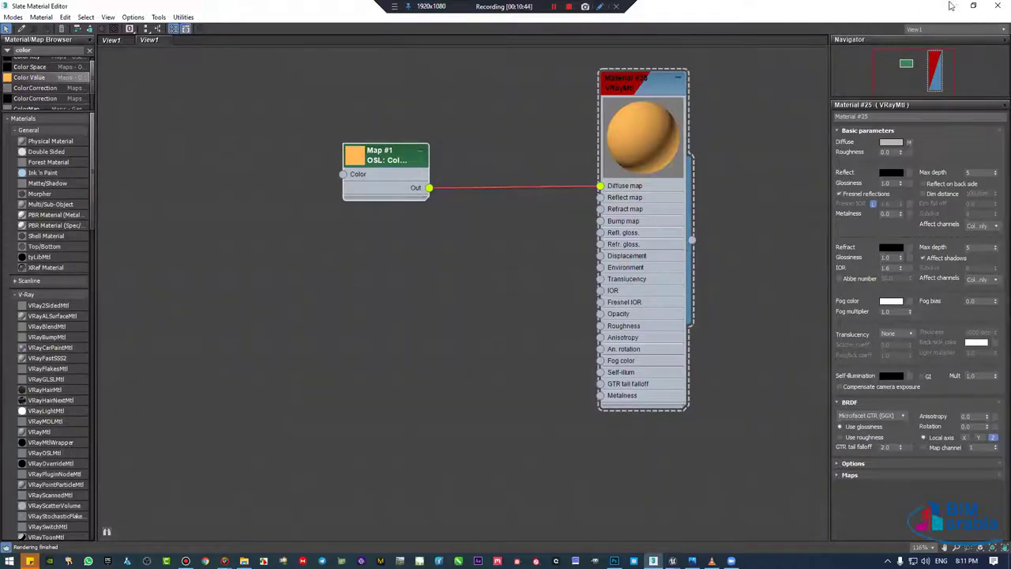
pyautogui.click(951, 5)
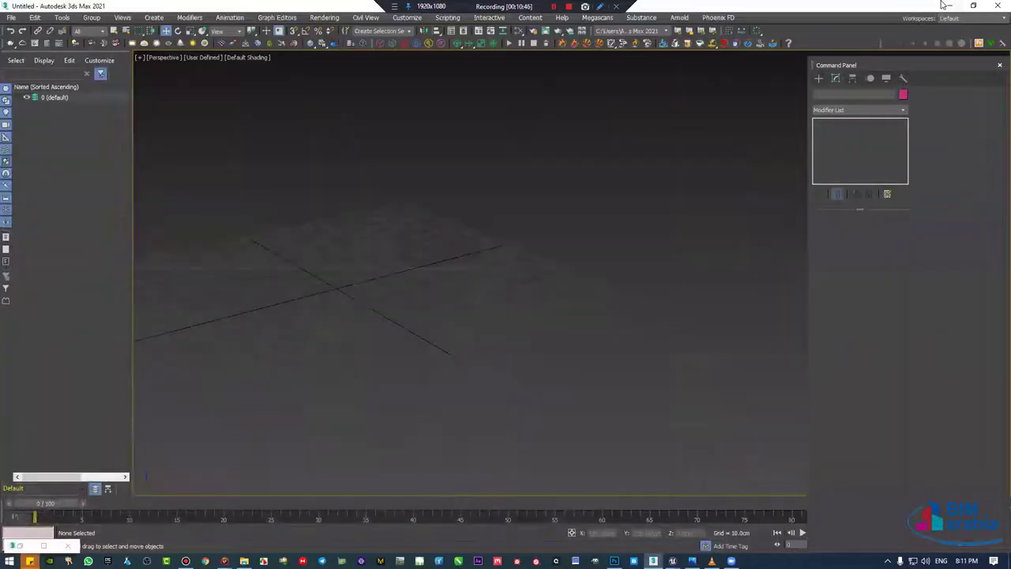
# Step: Set the Constant3Vector driving Base Color to magenta (1, 0, 0.541)
pyautogui.click(942, 6)
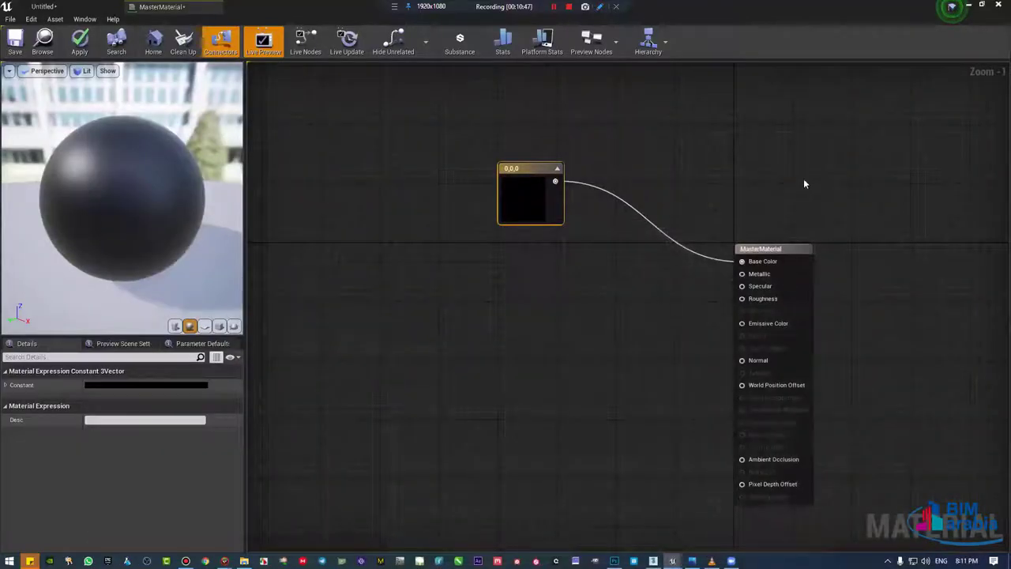
pyautogui.moveTo(777, 246); pyautogui.dragTo(790, 200)
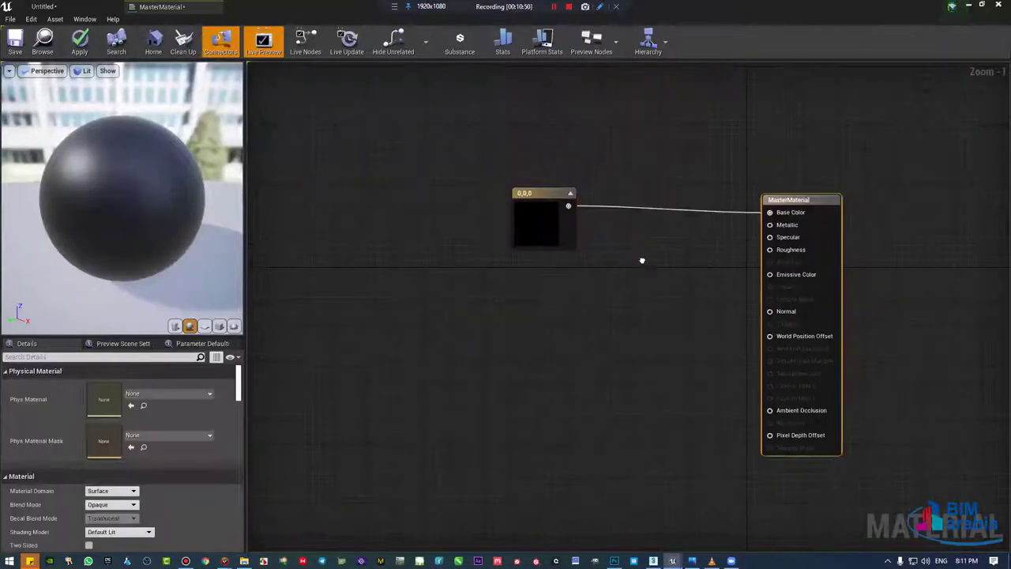
pyautogui.moveTo(641, 261)
pyautogui.mouseDown(button='right')
pyautogui.moveTo(484, 280)
pyautogui.moveTo(528, 308)
pyautogui.mouseUp(button='right')
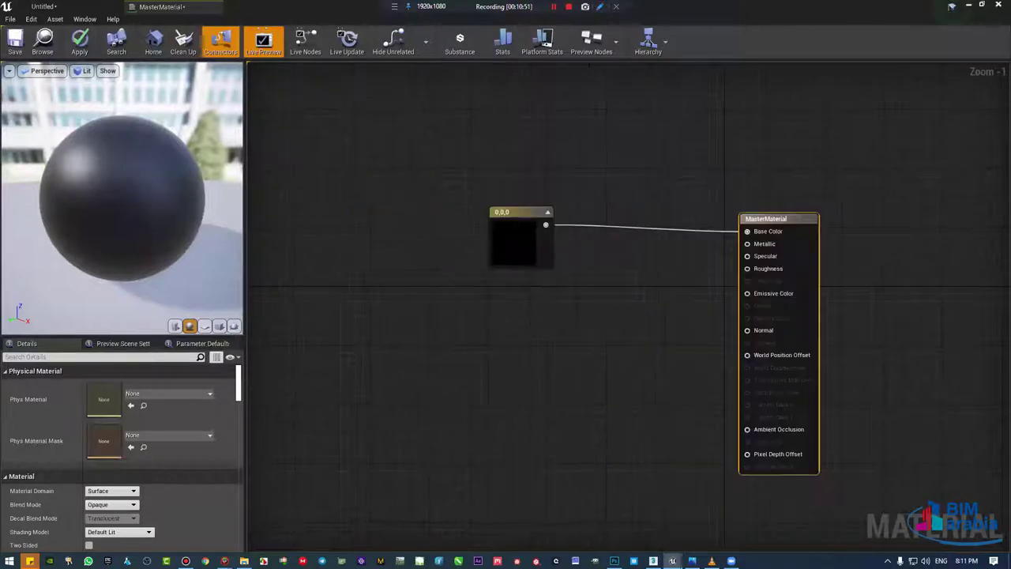
pyautogui.moveTo(428, 212); pyautogui.dragTo(431, 166)
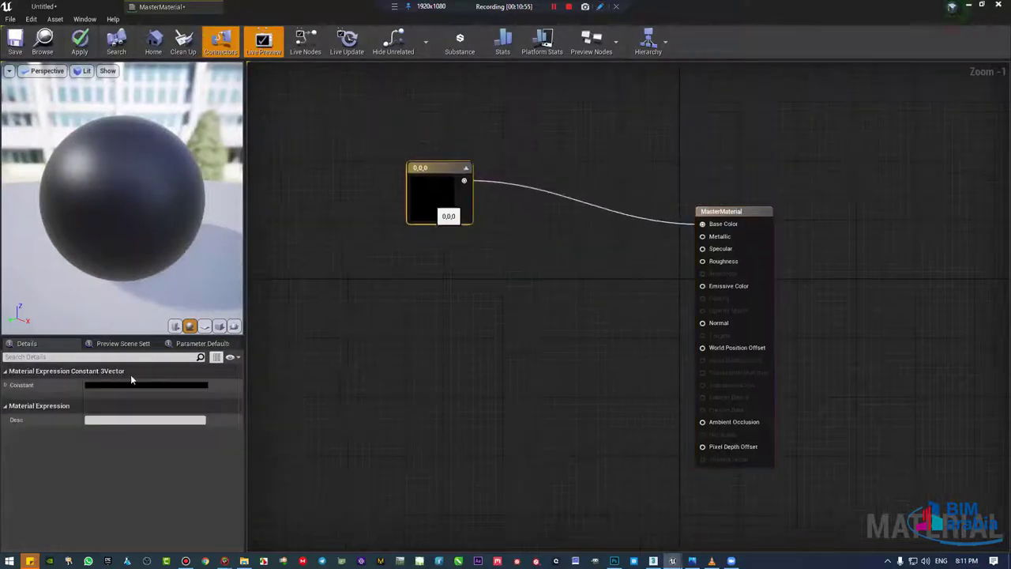
pyautogui.click(174, 385)
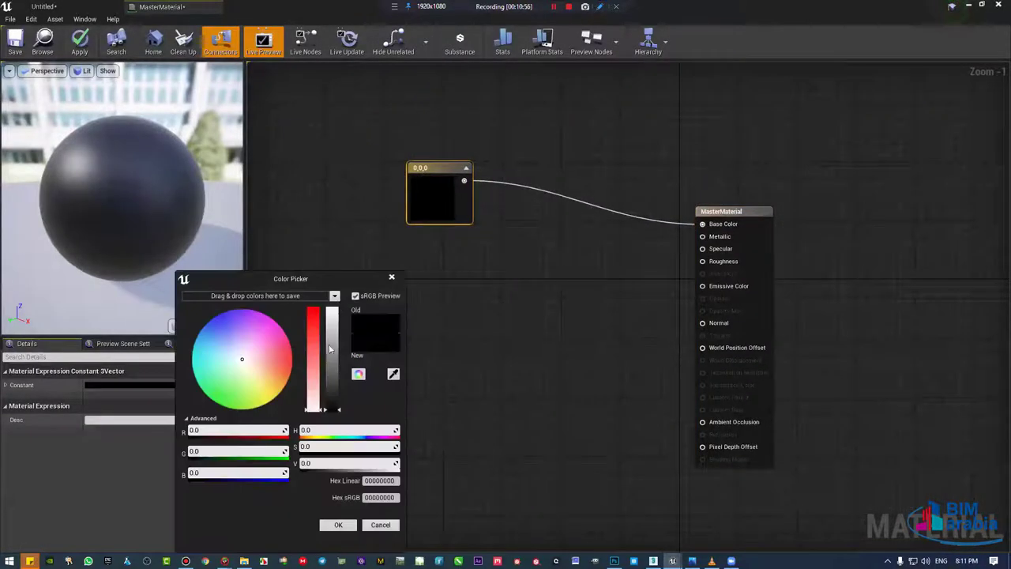
pyautogui.click(284, 332)
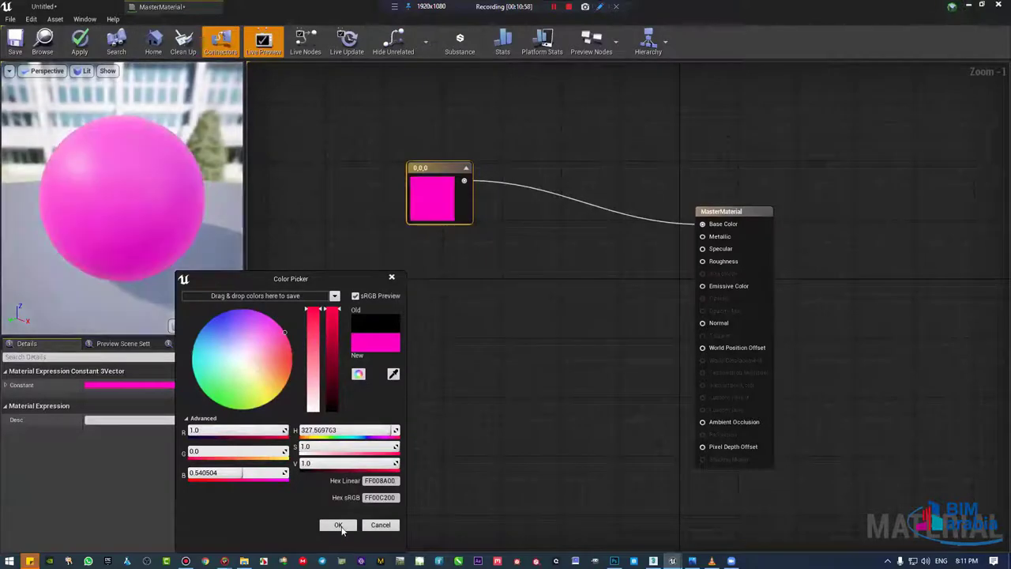
pyautogui.click(338, 524)
# Step: Save the MasterMaterial and return to the Untitled level editor
pyautogui.moveTo(411, 287); pyautogui.dragTo(474, 293, button='right')
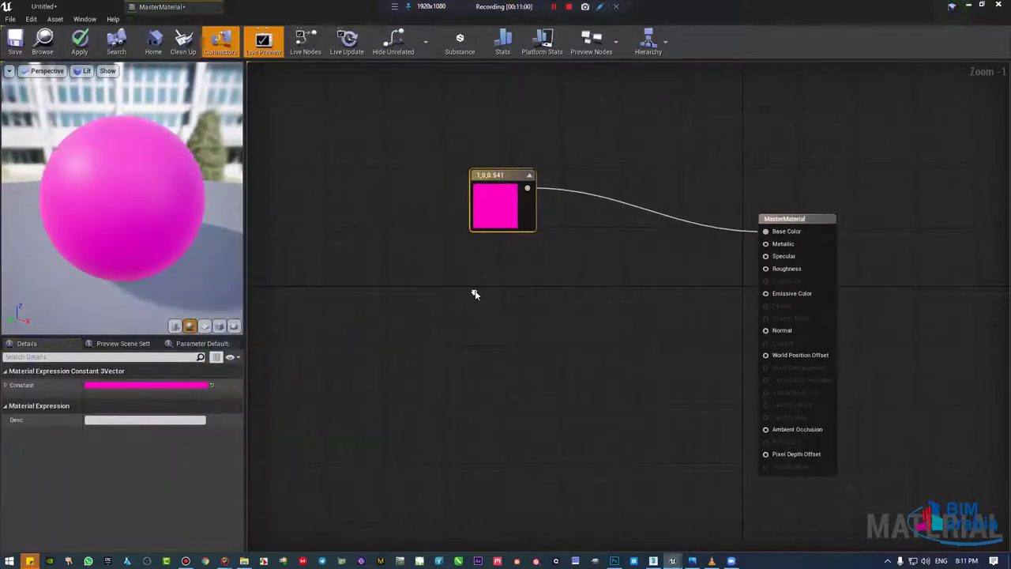
pyautogui.click(14, 41)
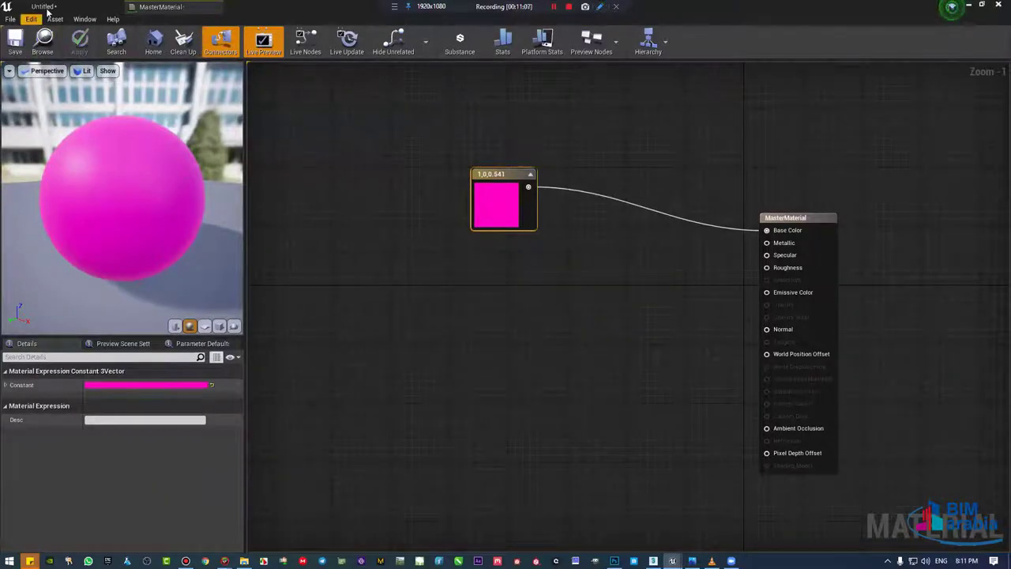
pyautogui.click(43, 6)
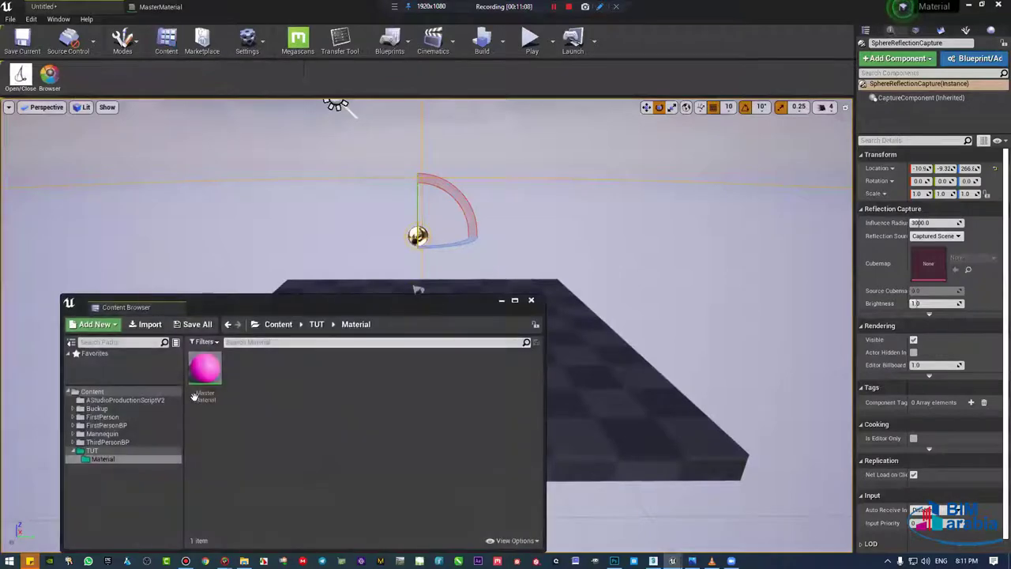
# Step: Create a material instance of MasterMaterial named Child
pyautogui.moveTo(486, 311)
pyautogui.mouseDown()
pyautogui.moveTo(725, 276)
pyautogui.moveTo(717, 371)
pyautogui.mouseUp()
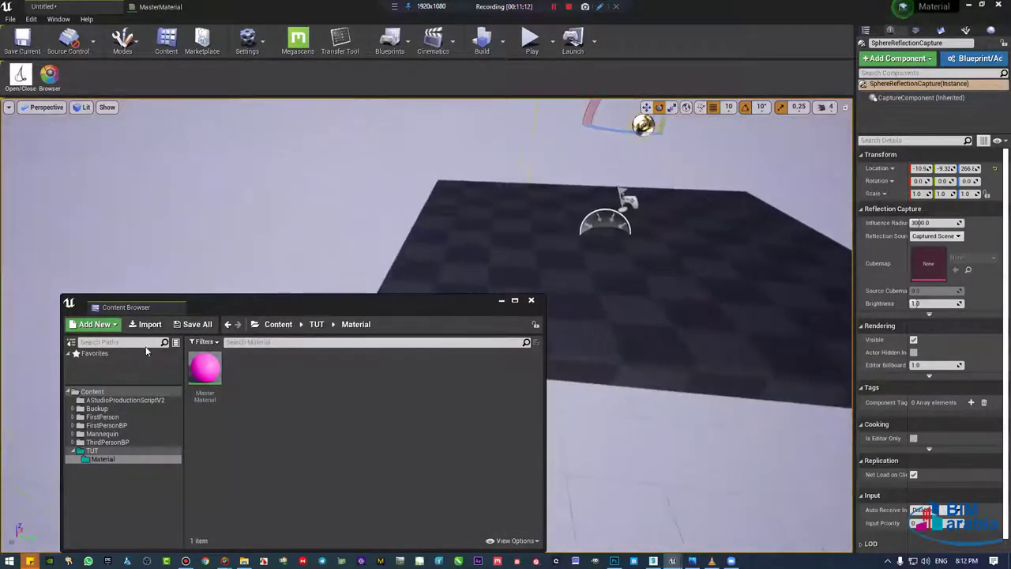
pyautogui.click(205, 376)
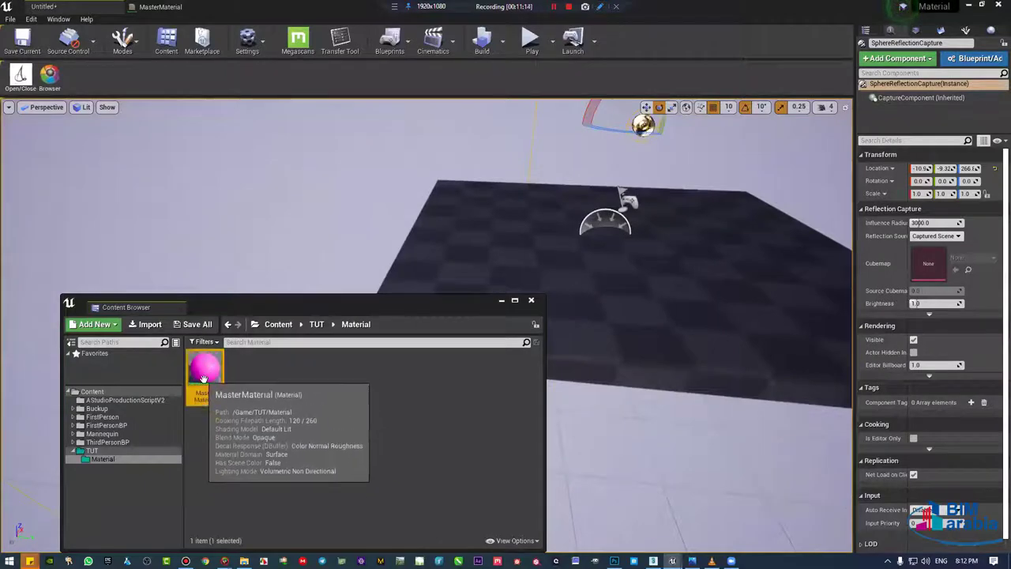
pyautogui.rightClick(206, 365)
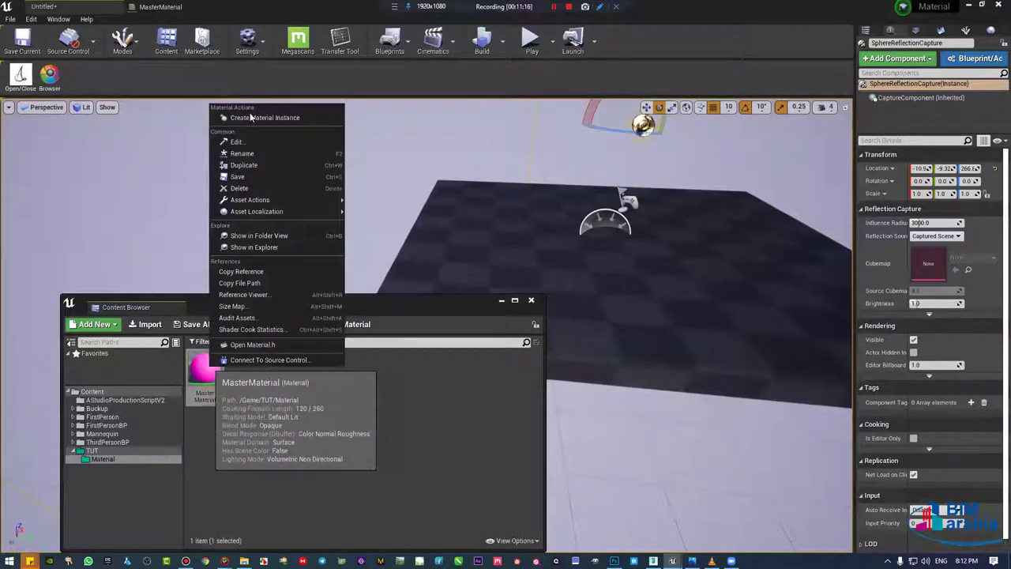
pyautogui.click(275, 117)
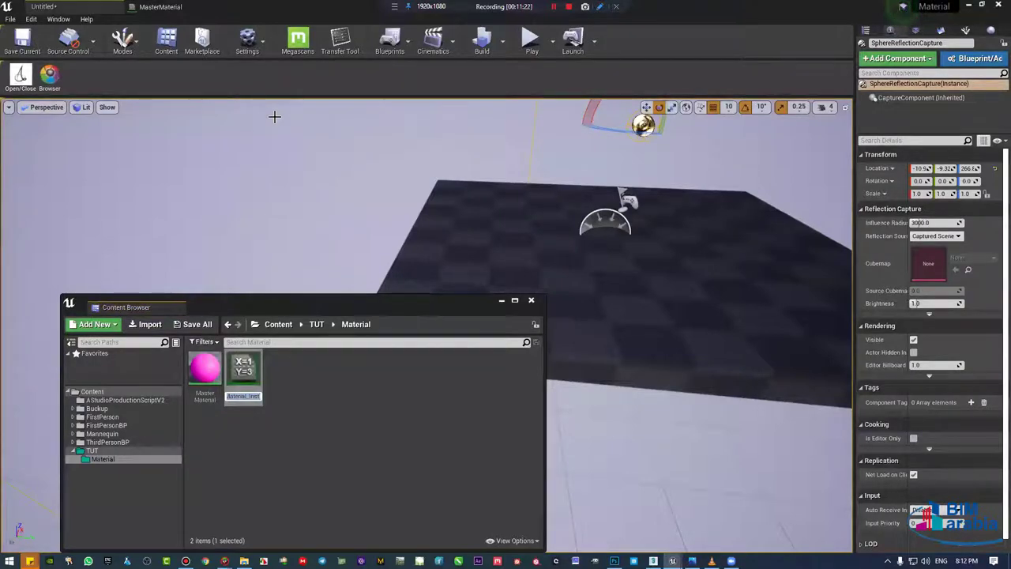
pyautogui.write('Chil')
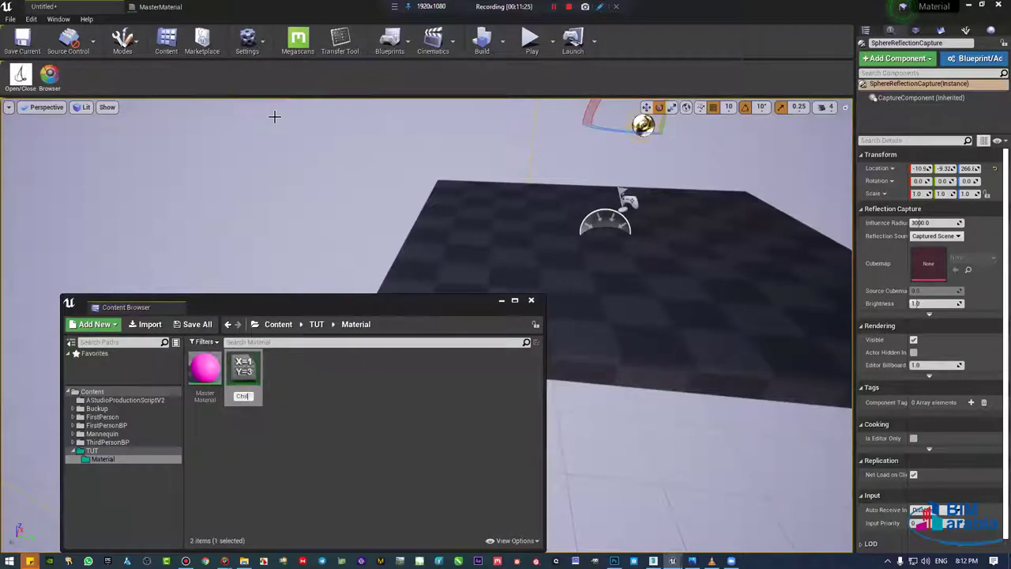
pyautogui.write('d')
pyautogui.press('Return')
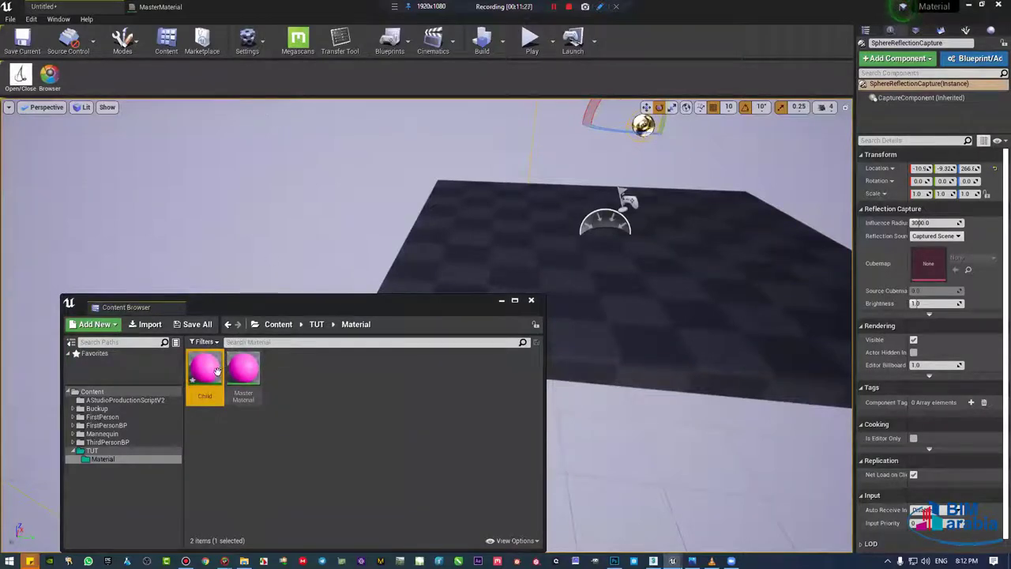
# Step: Apply Child to the floor slab, turning it magenta, and open Child for editing
pyautogui.moveTo(207, 369); pyautogui.dragTo(767, 266)
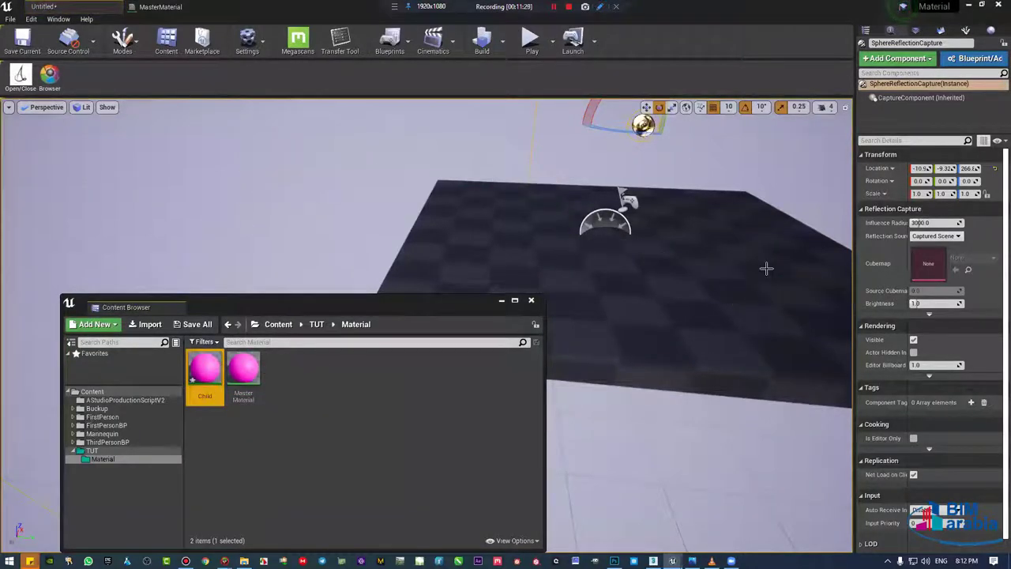
pyautogui.click(245, 373)
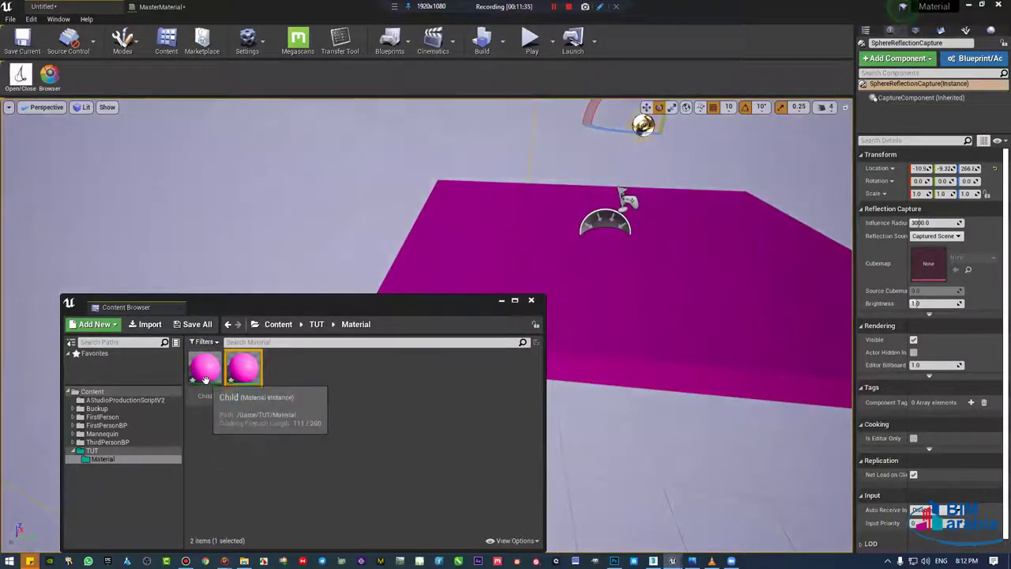
pyautogui.click(205, 379)
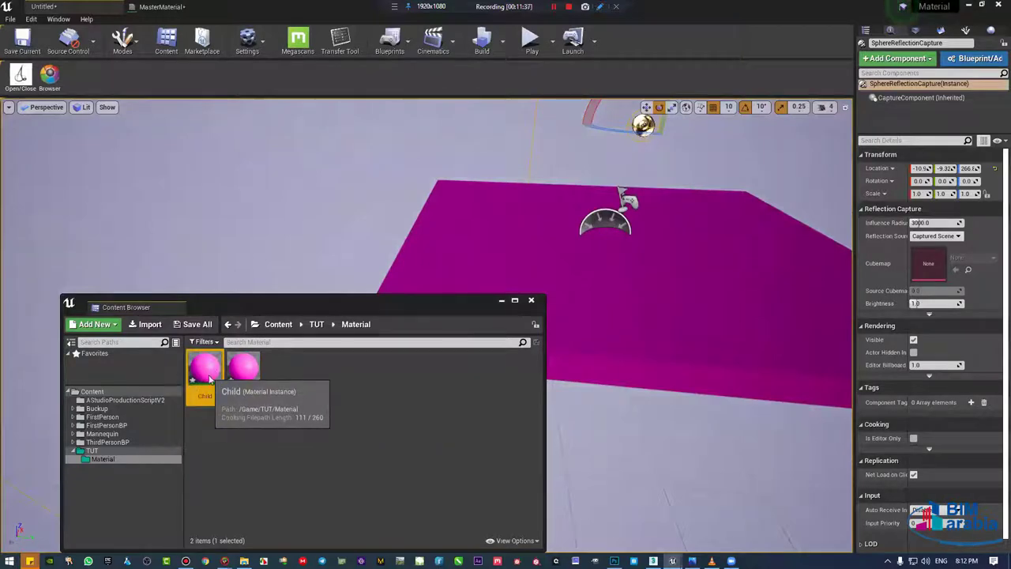
pyautogui.doubleClick(207, 378)
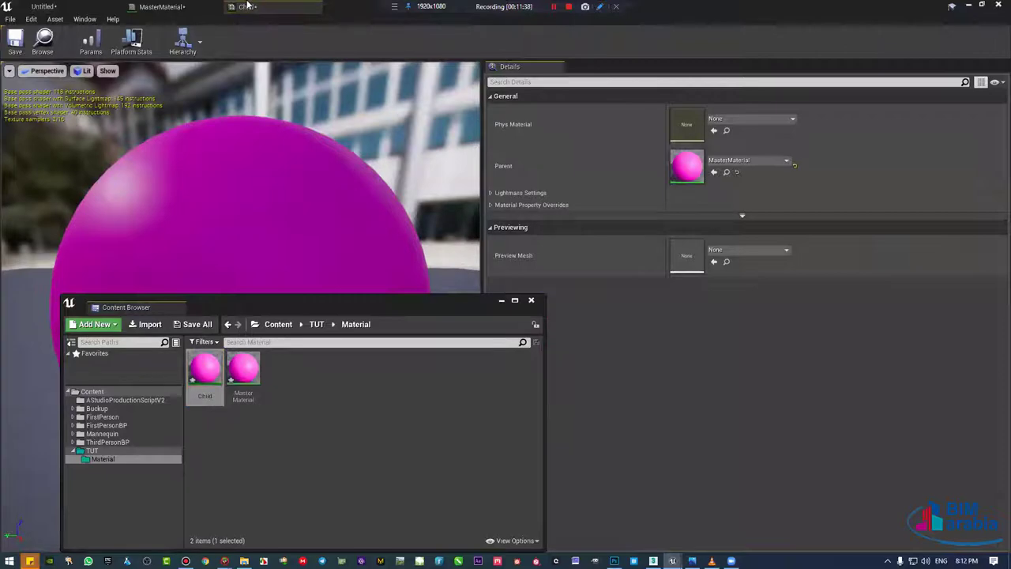
# Step: Float the Child editor along the right side and collapse its General and Previewing sections
pyautogui.moveTo(246, 7); pyautogui.dragTo(648, 328)
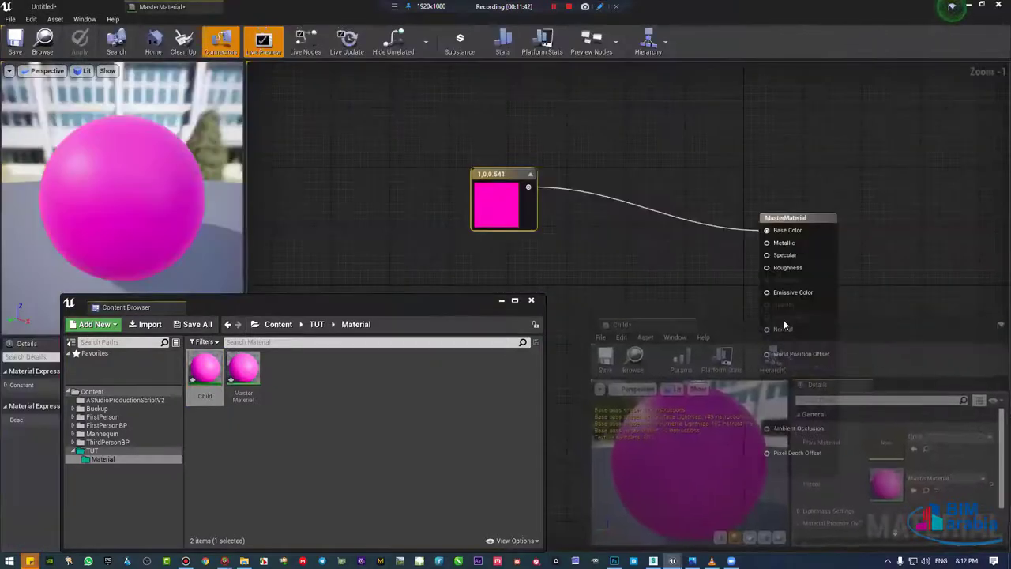
pyautogui.doubleClick(788, 317)
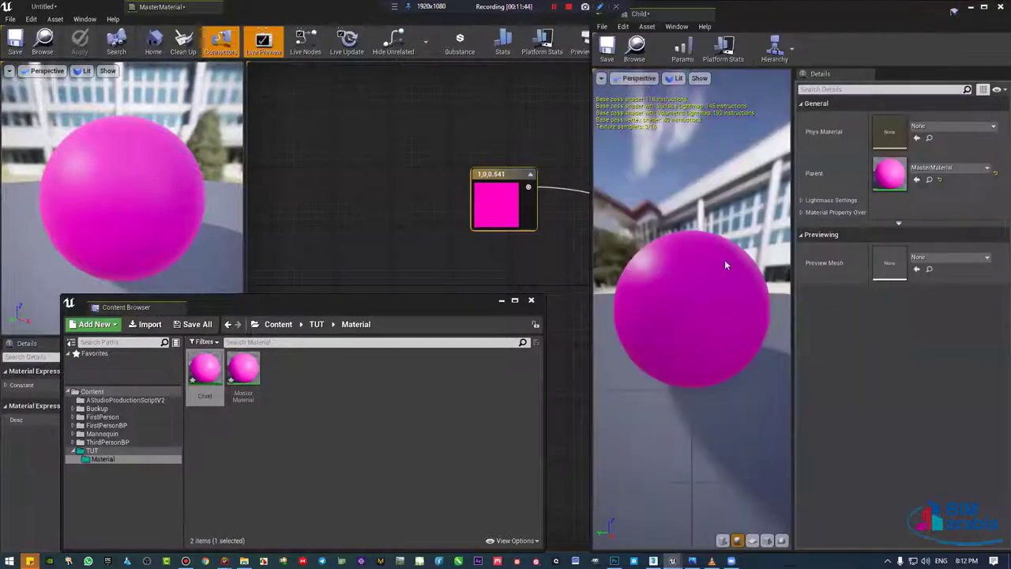
pyautogui.click(43, 6)
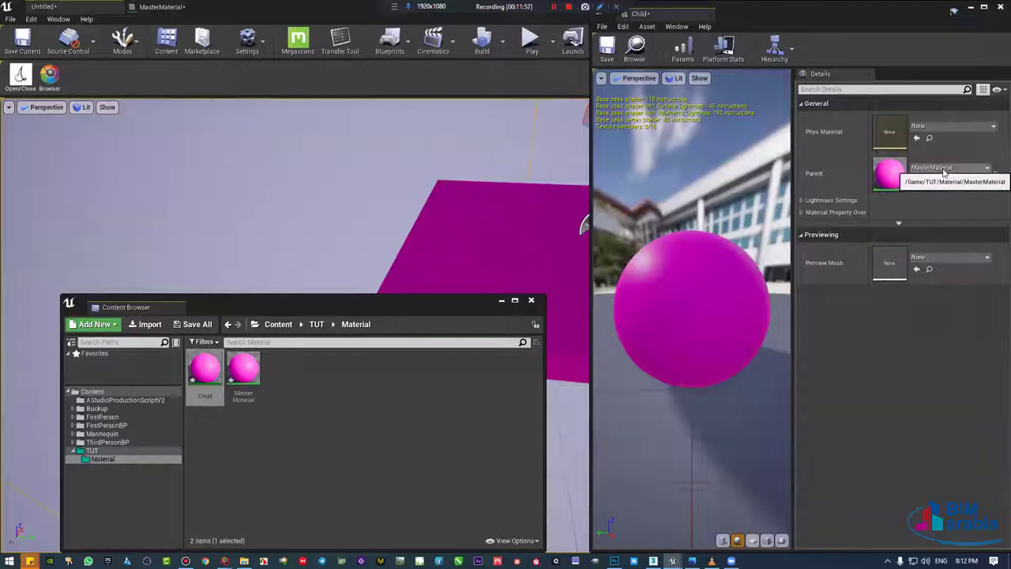
pyautogui.click(817, 104)
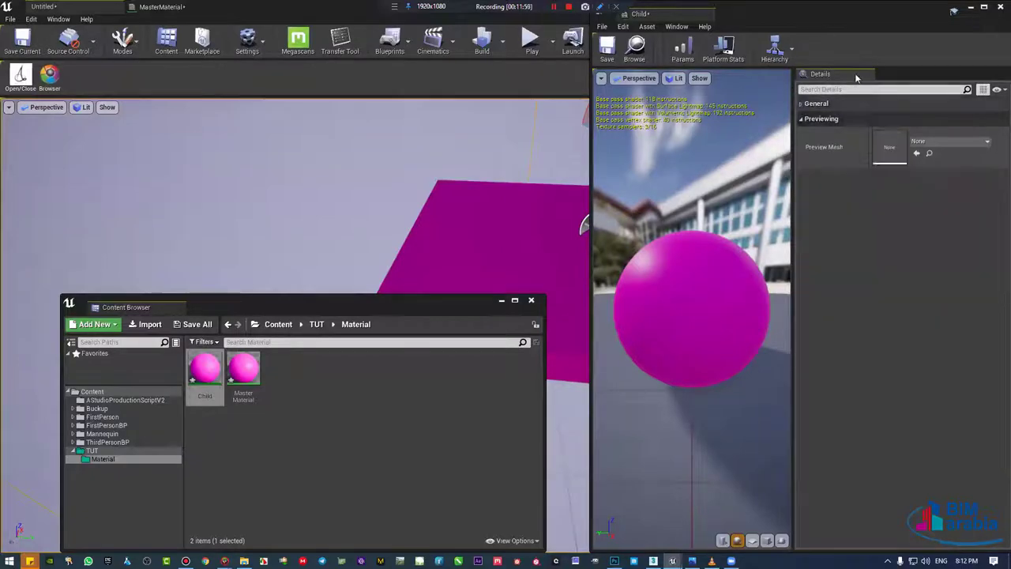
pyautogui.click(822, 120)
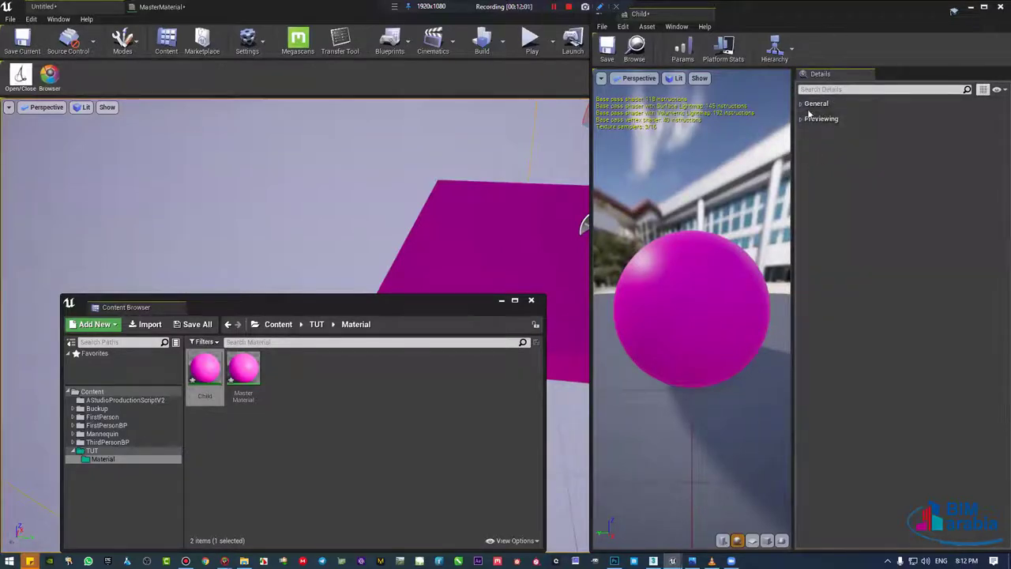
# Step: Bring the MasterMaterial graph to the front, panned to the 1,0,0.541 constant
pyautogui.click(162, 7)
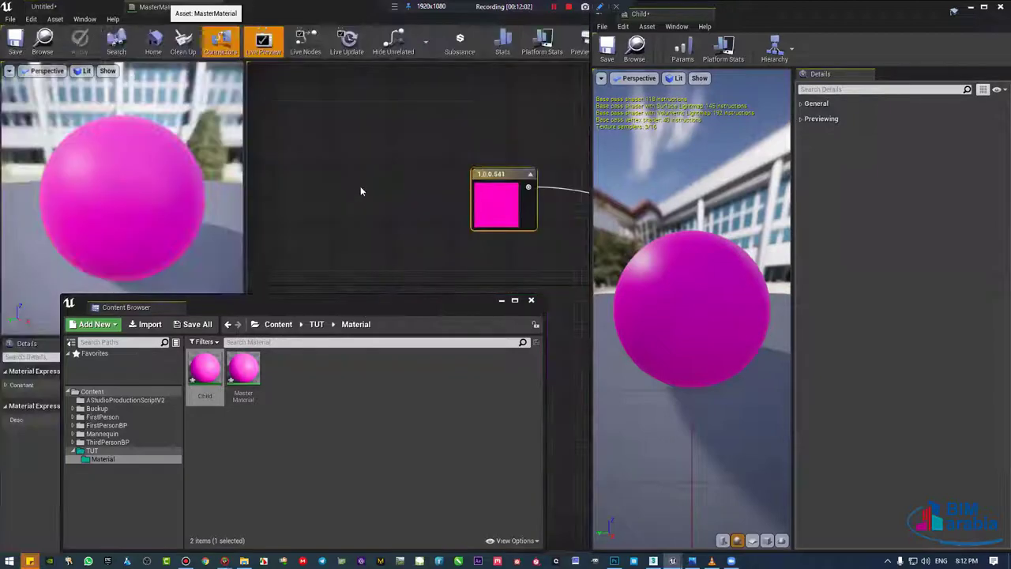
pyautogui.moveTo(525, 190)
pyautogui.mouseDown(button='right')
pyautogui.moveTo(439, 185)
pyautogui.moveTo(517, 151)
pyautogui.mouseUp(button='right')
pyautogui.click(525, 190)
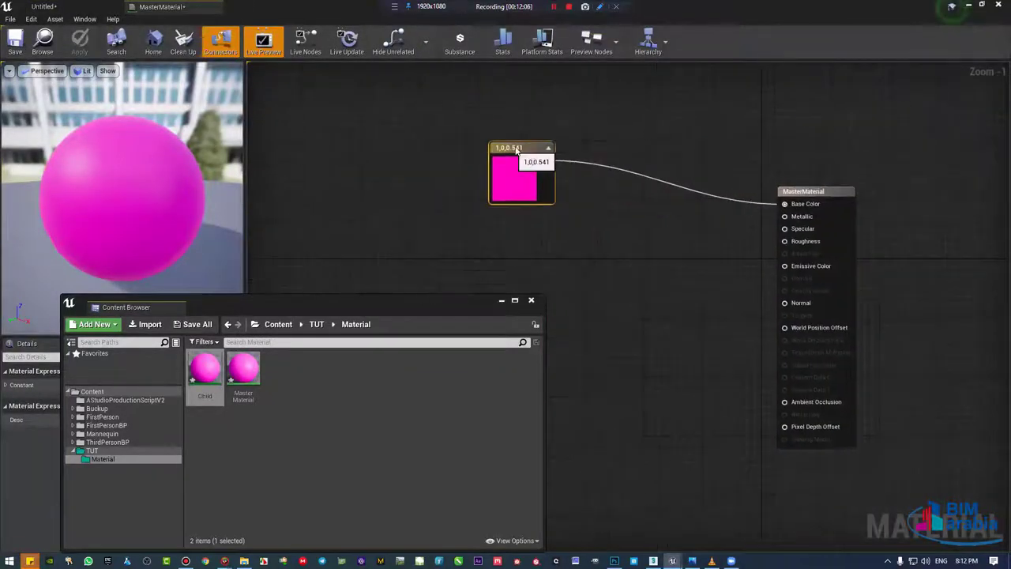
# Step: Convert the pink constant into a vector parameter named Color and save MasterMaterial
pyautogui.rightClick(517, 150)
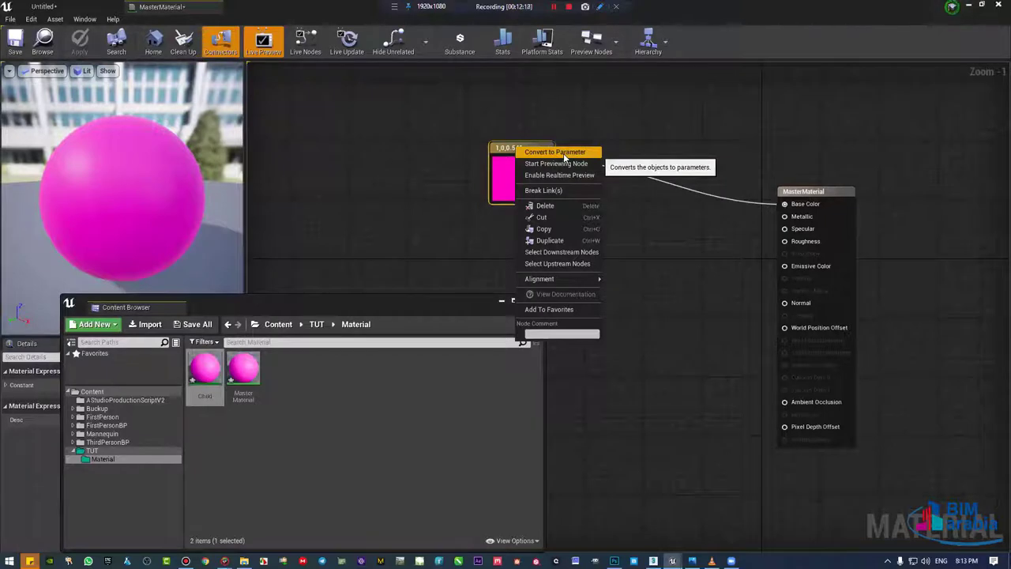
pyautogui.click(564, 152)
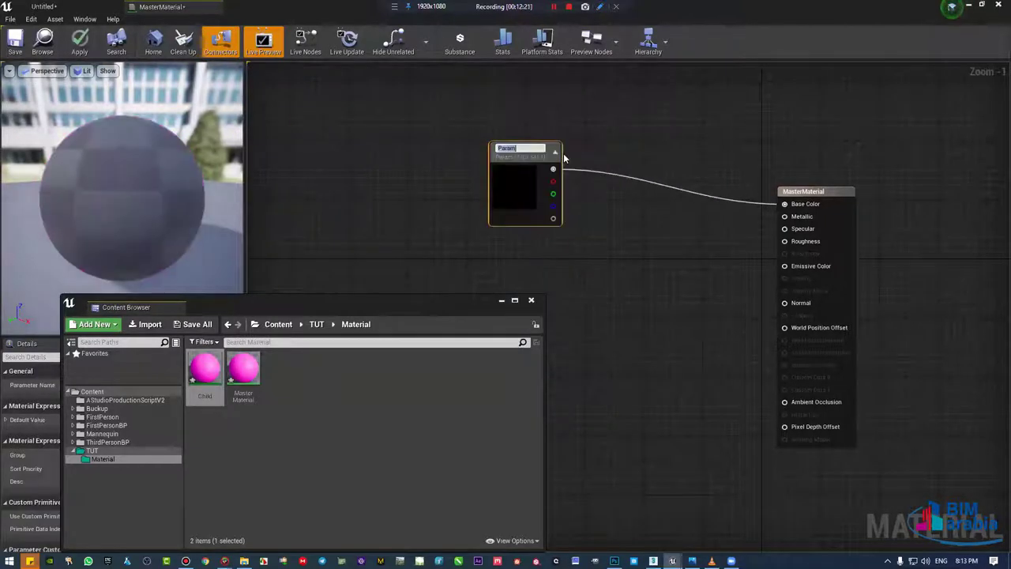
pyautogui.write('Color')
pyautogui.press('Return')
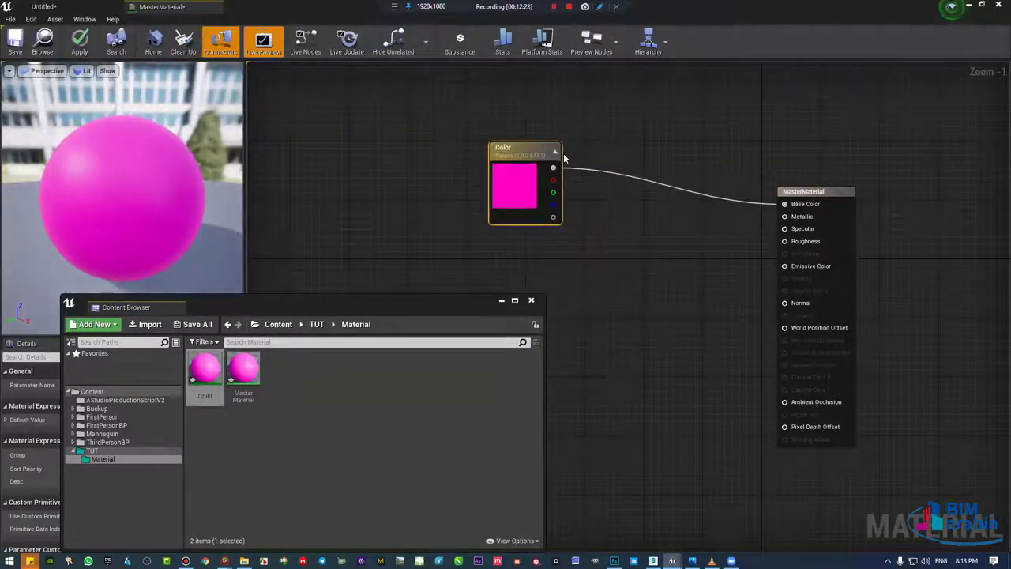
pyautogui.click(16, 49)
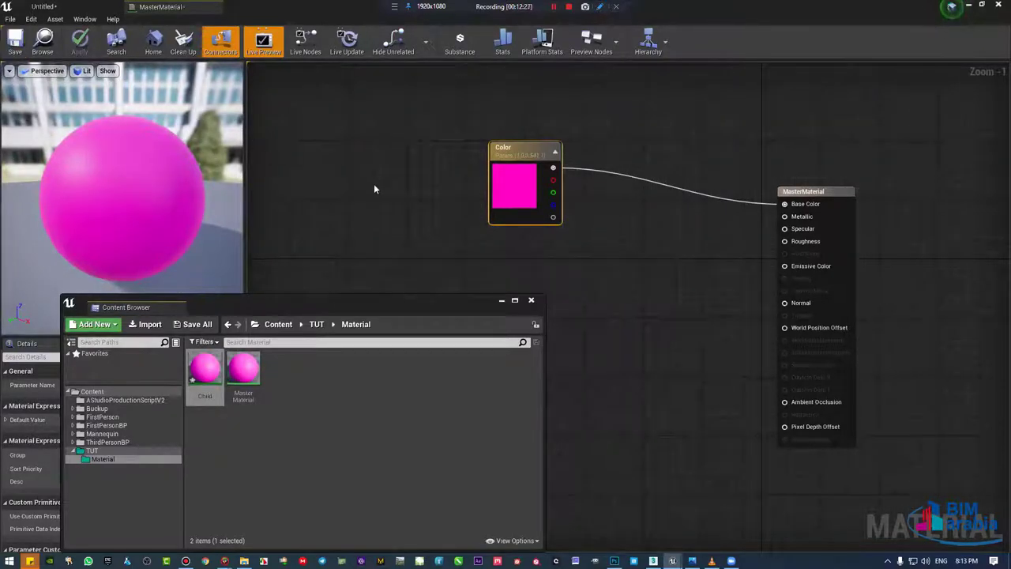
pyautogui.moveTo(430, 193); pyautogui.dragTo(363, 237, button='right')
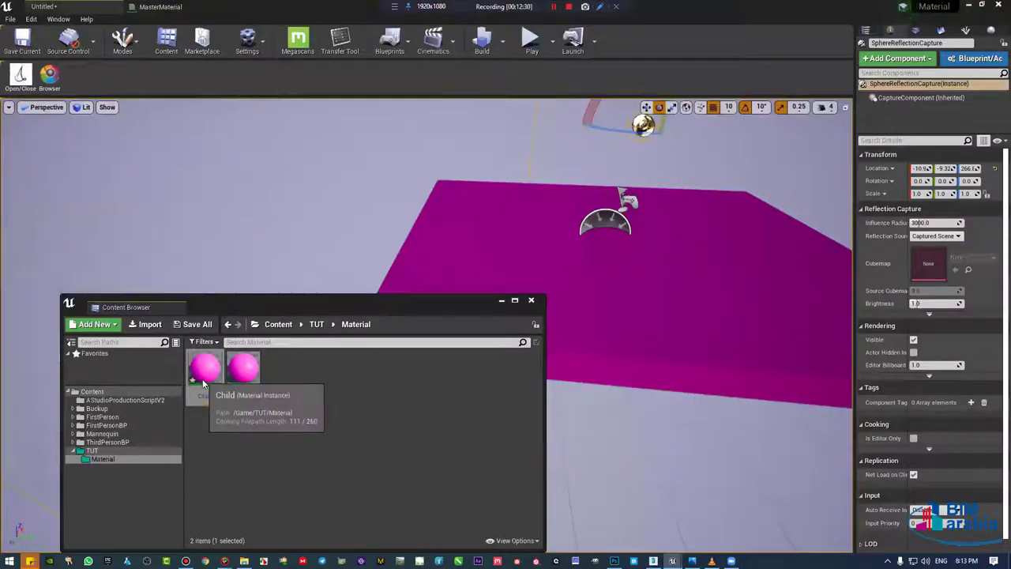
# Step: Open Child docked on the right half and apply it to the magenta plane
pyautogui.doubleClick(205, 370)
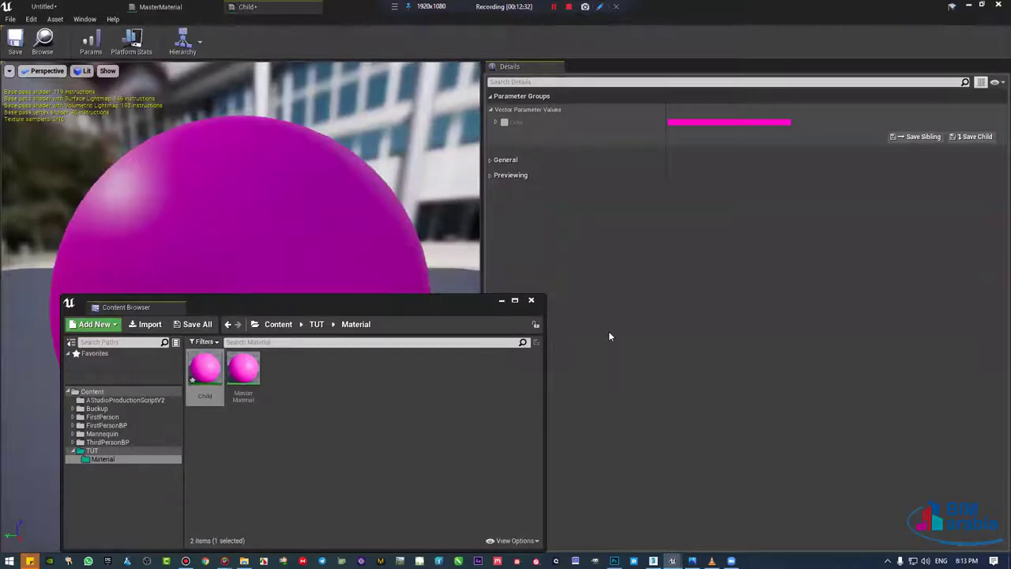
pyautogui.moveTo(247, 6)
pyautogui.mouseDown()
pyautogui.moveTo(754, 325)
pyautogui.moveTo(1010, 325)
pyautogui.mouseUp()
pyautogui.click(233, 292)
pyautogui.moveTo(205, 367); pyautogui.dragTo(542, 282)
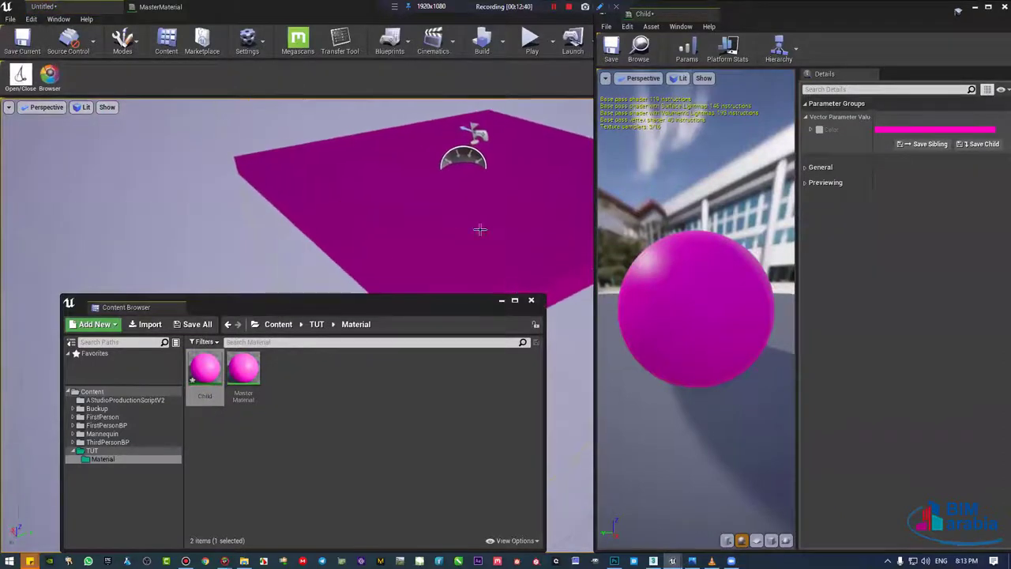
pyautogui.moveTo(479, 228); pyautogui.dragTo(479, 228, button='right')
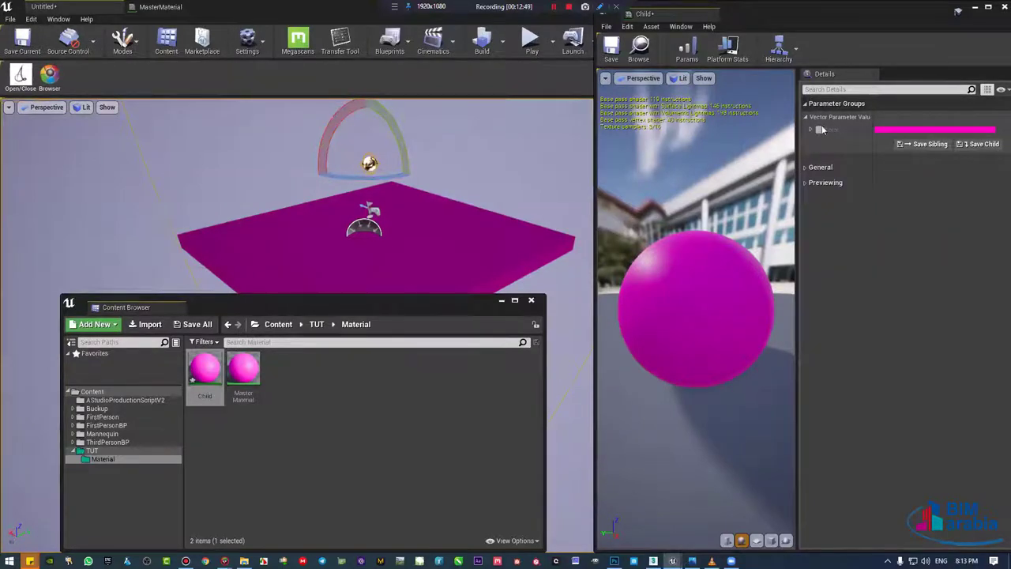
pyautogui.moveTo(447, 159); pyautogui.dragTo(426, 201, button='right')
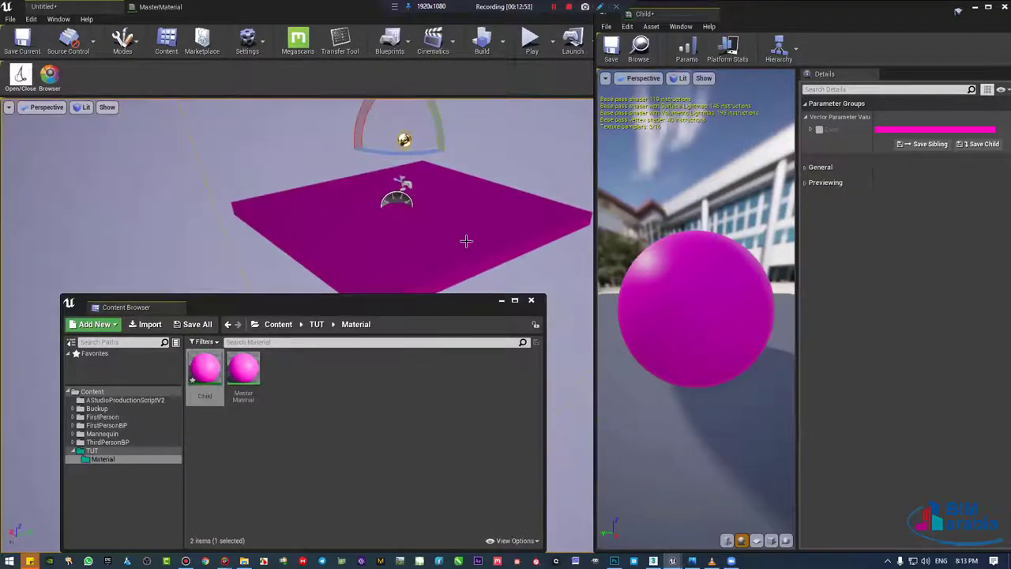
pyautogui.moveTo(467, 241); pyautogui.dragTo(490, 256, button='right')
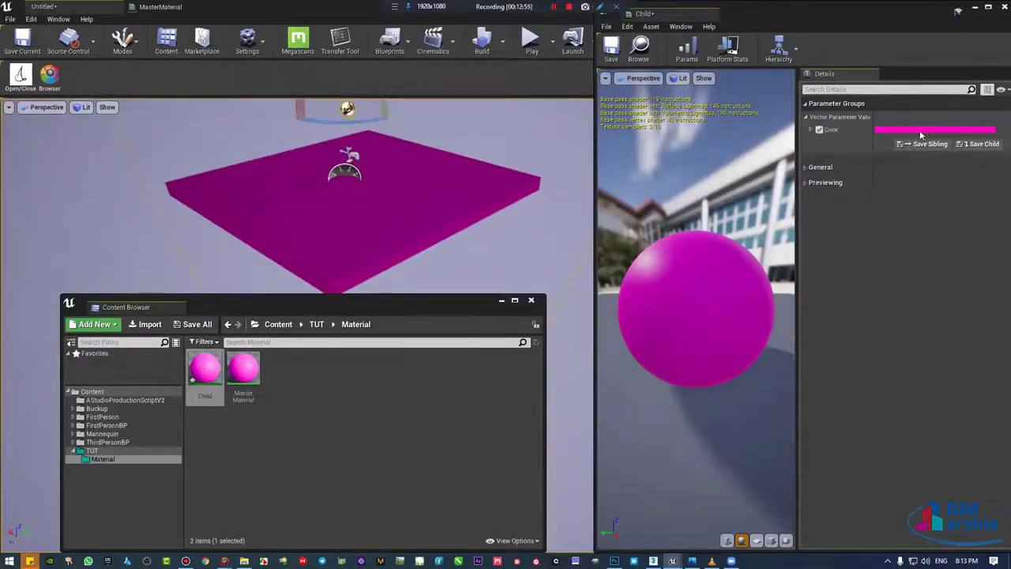
# Step: Override Child's Color parameter with blue (0080FF), turning the plane blue
pyautogui.click(885, 129)
pyautogui.click(778, 222)
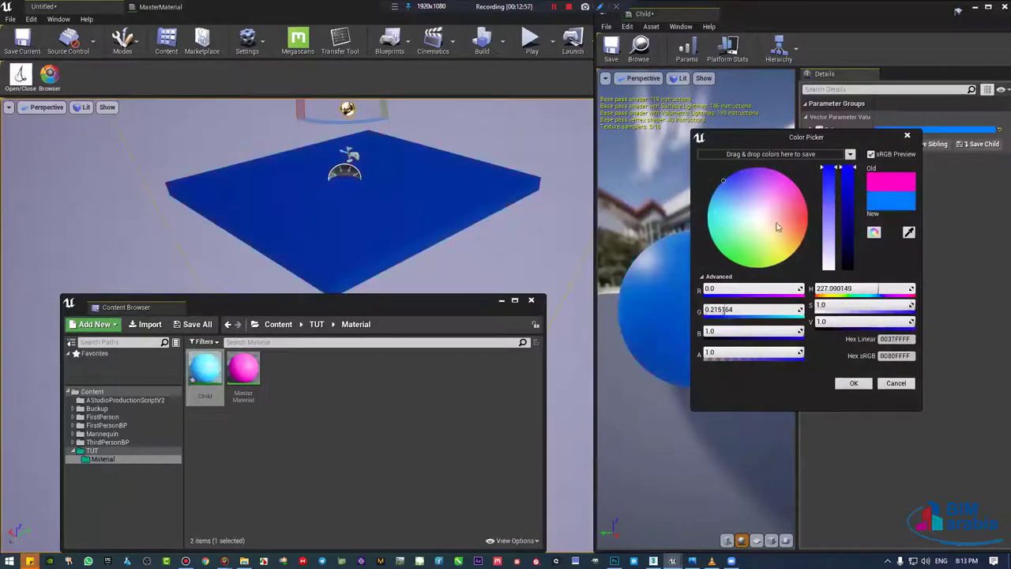
pyautogui.click(853, 383)
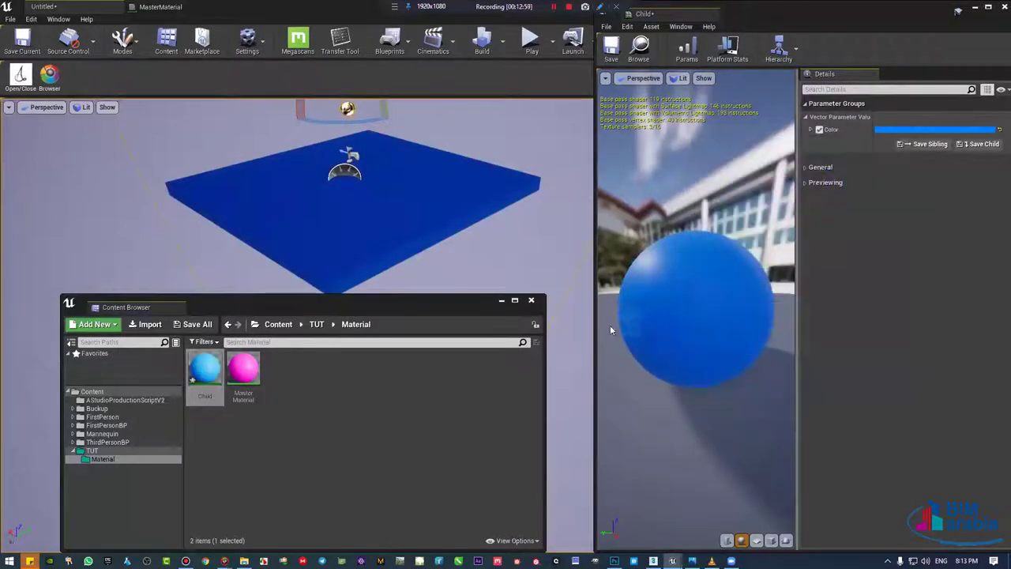
pyautogui.moveTo(361, 237); pyautogui.dragTo(348, 229, button='right')
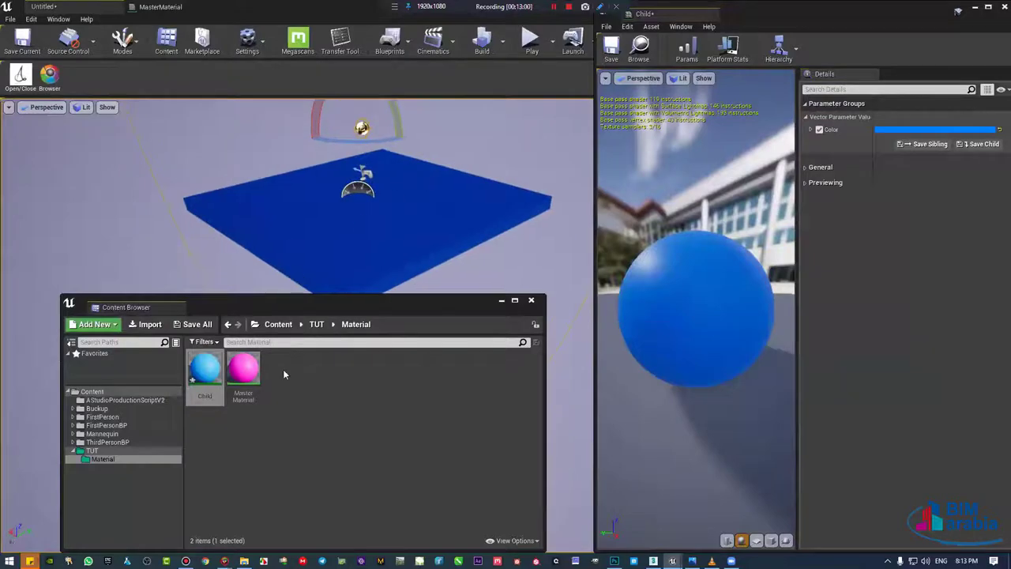
pyautogui.click(244, 371)
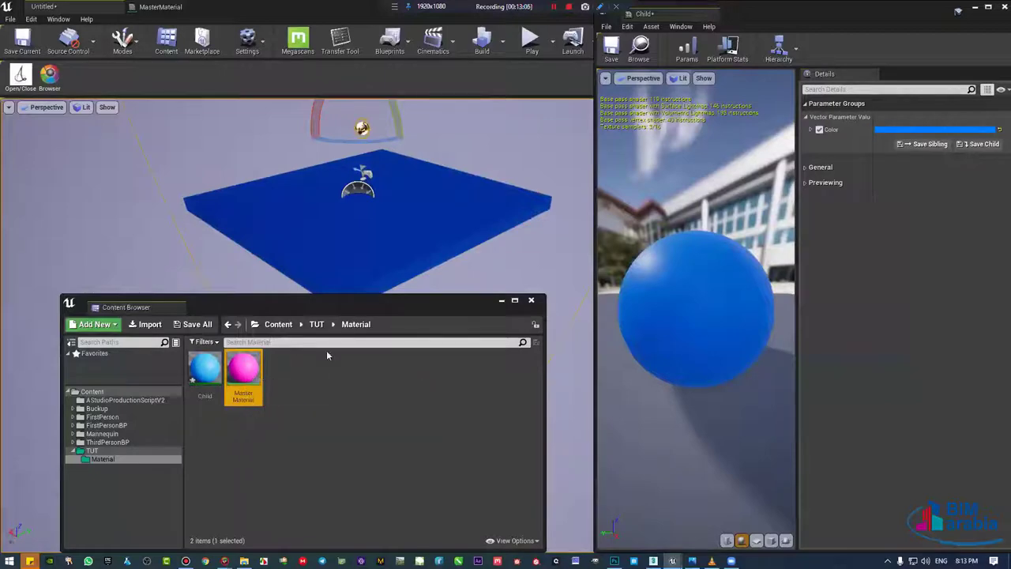
# Step: Create a second MasterMaterial instance named Child2
pyautogui.click(204, 363)
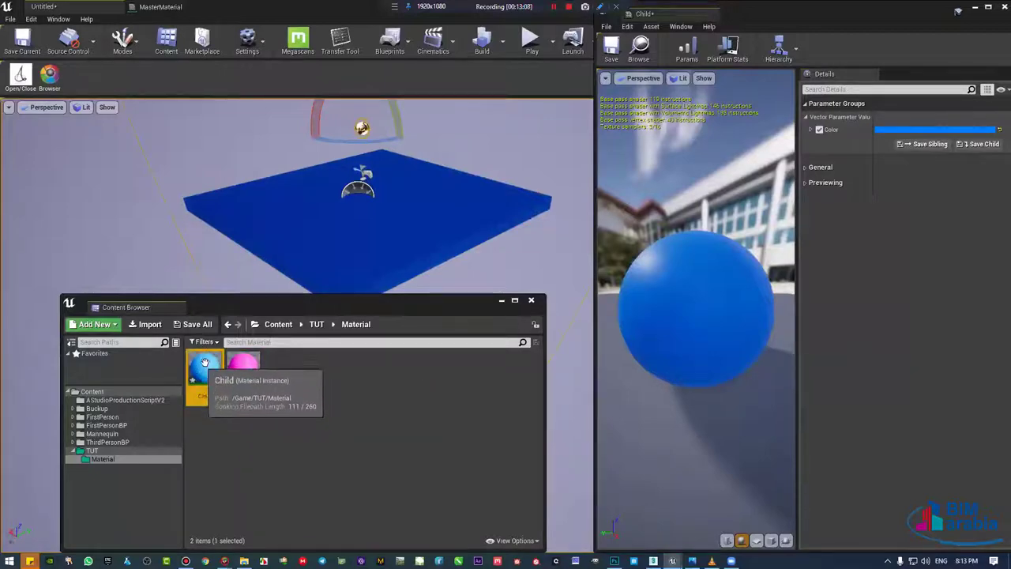
pyautogui.rightClick(244, 366)
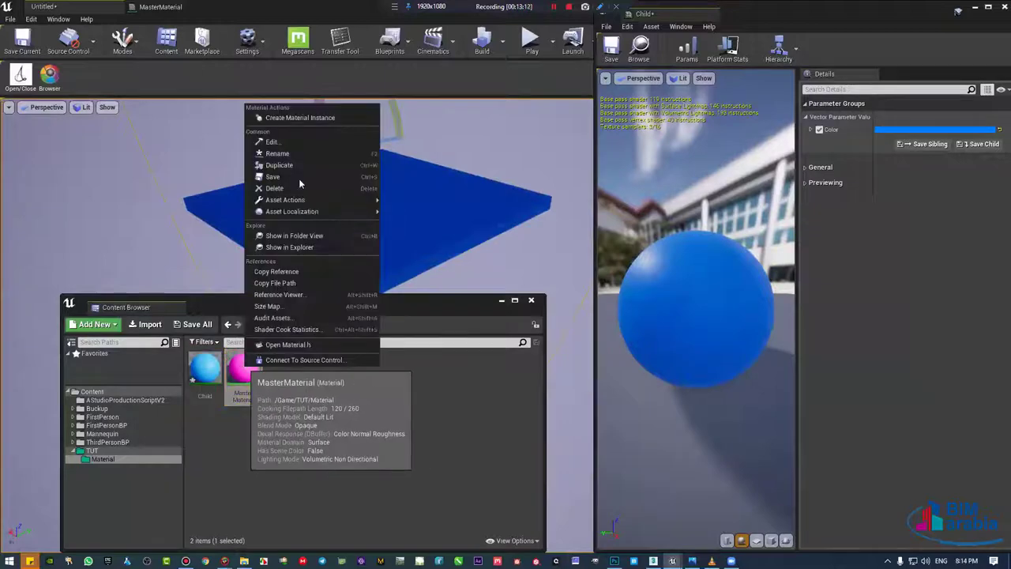
pyautogui.click(317, 120)
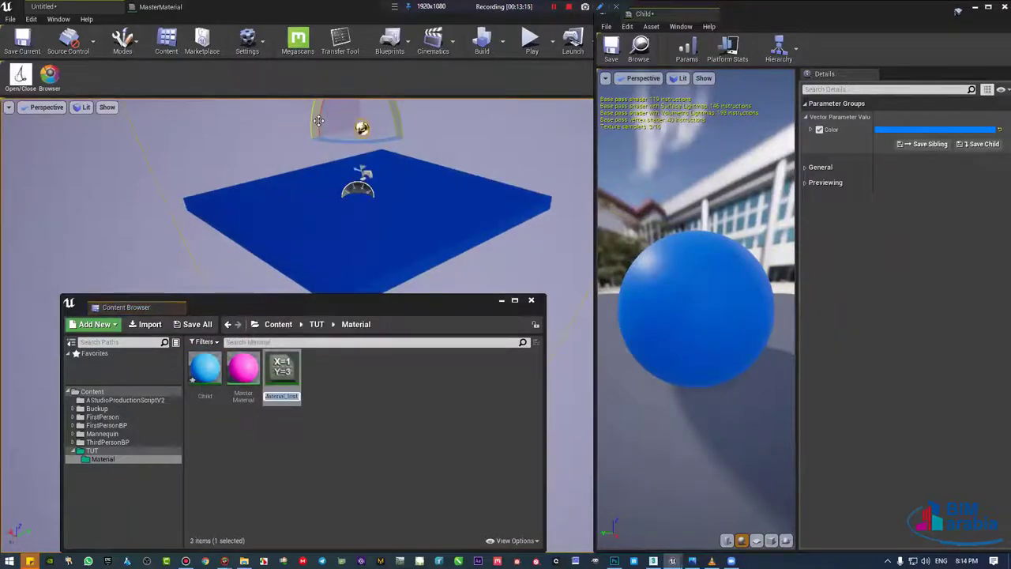
pyautogui.write('Child2')
pyautogui.press('Return')
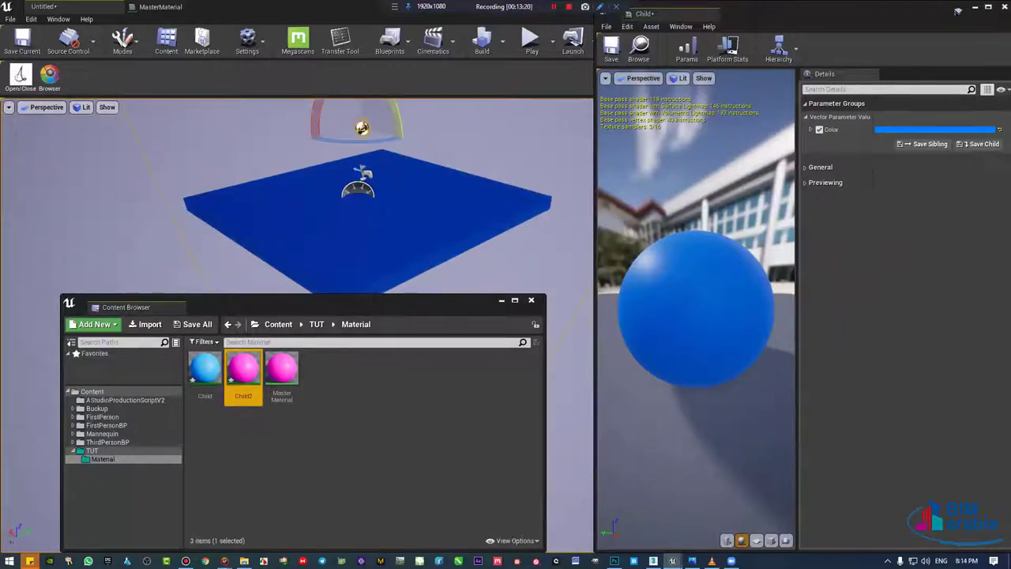
# Step: Open Child2's editor snapped to the right half beside the level editor
pyautogui.doubleClick(243, 368)
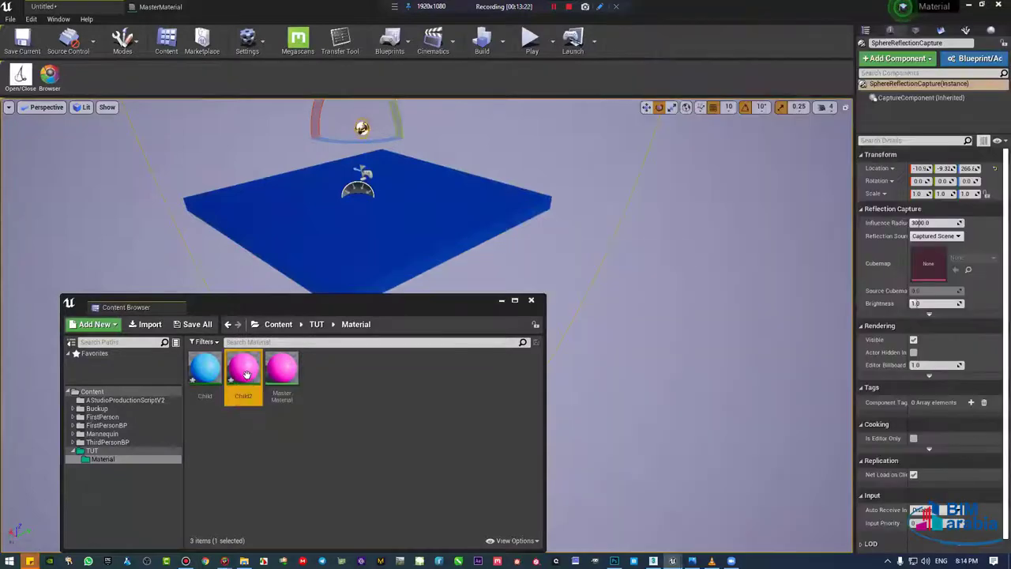
pyautogui.press('super+Down')
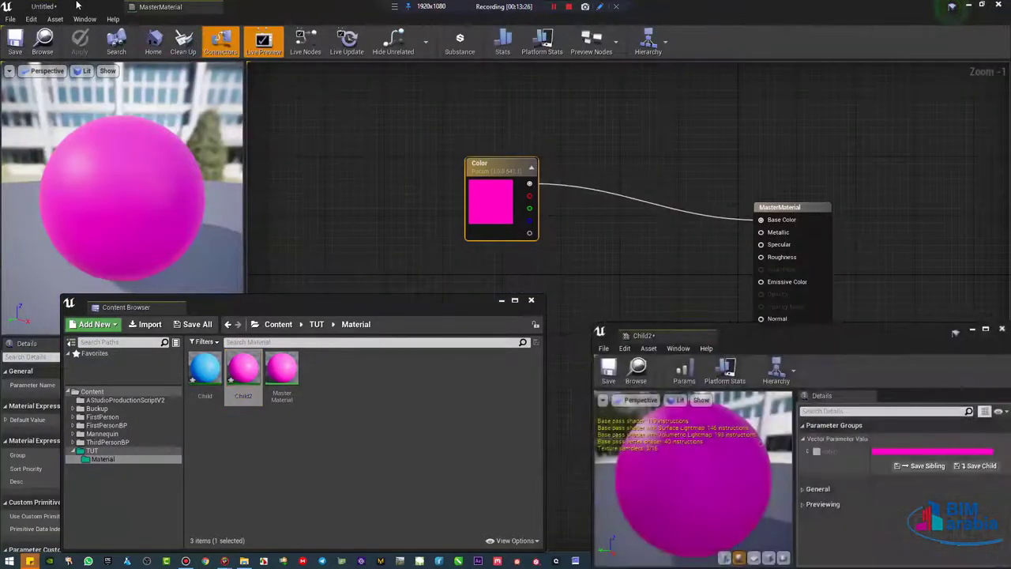
pyautogui.press('super+Right')
pyautogui.click(432, 235)
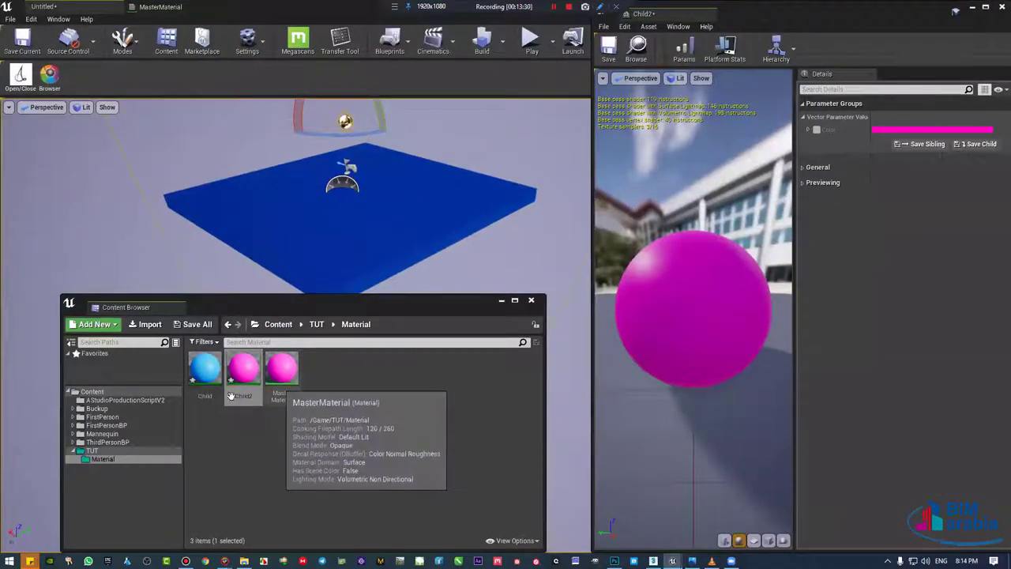
# Step: Override Child2's Color parameter with green
pyautogui.click(816, 130)
pyautogui.click(888, 131)
pyautogui.click(695, 240)
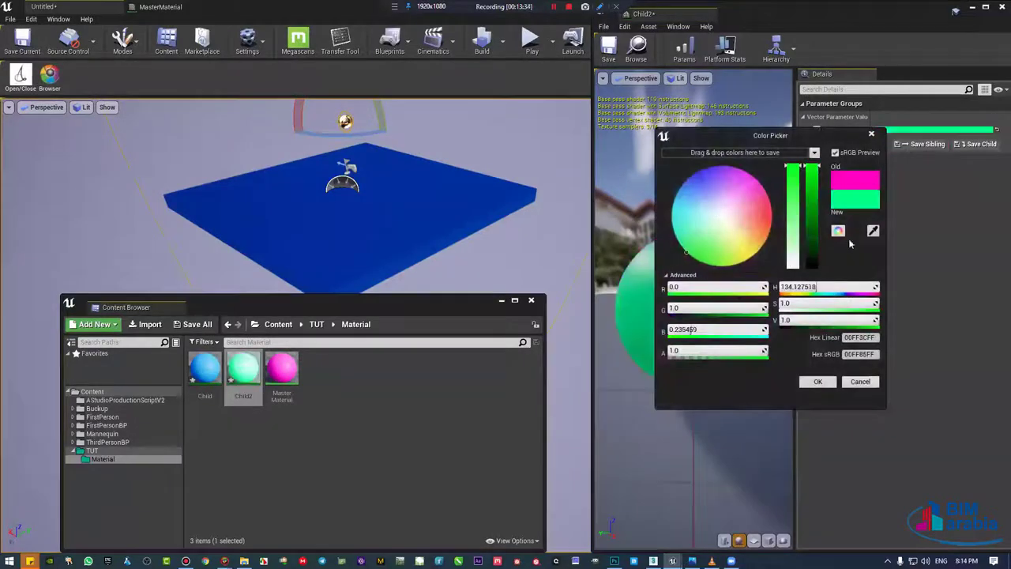
pyautogui.click(817, 381)
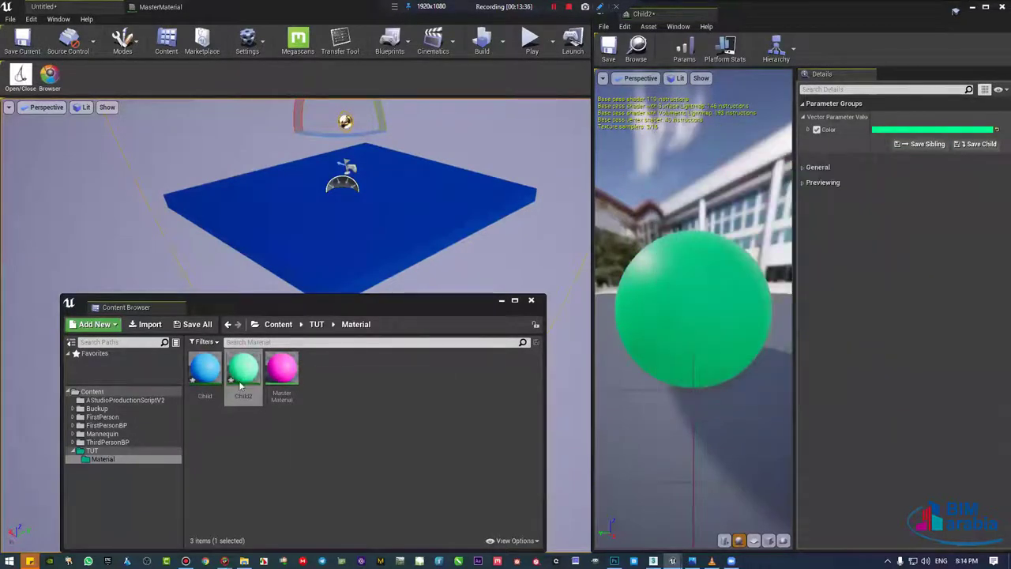
# Step: Duplicate the floor plane to the right and apply Child2 to the copy
pyautogui.moveTo(243, 368); pyautogui.dragTo(383, 406)
pyautogui.click(382, 407)
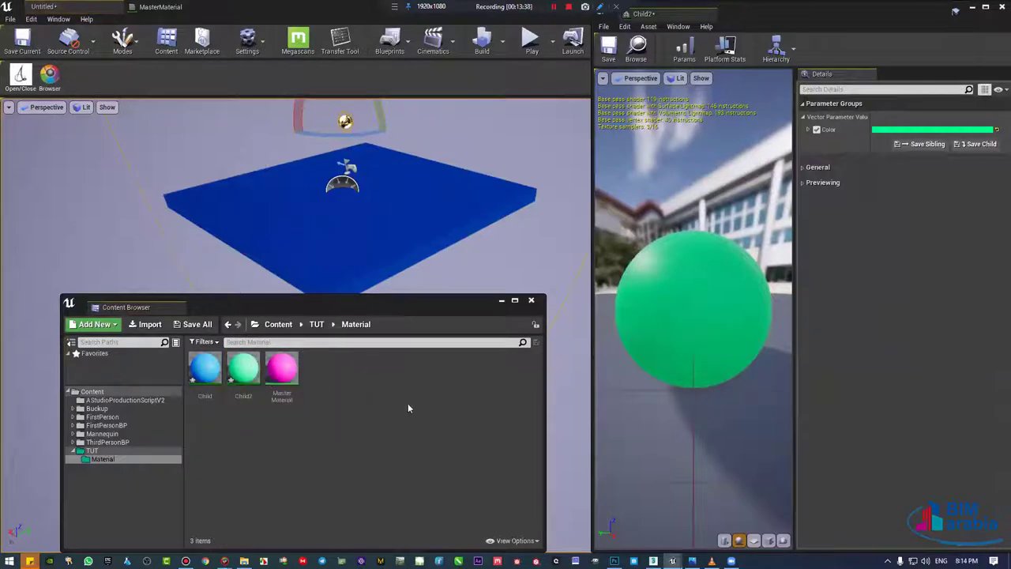
pyautogui.press('f')
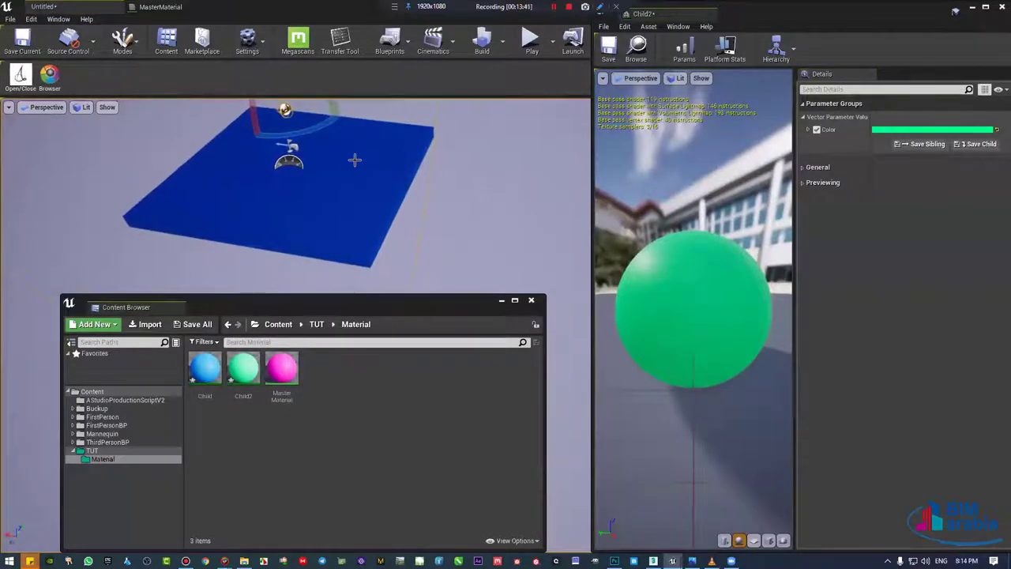
pyautogui.keyDown('alt'); pyautogui.moveTo(355, 158); pyautogui.dragTo(371, 162); pyautogui.keyUp('alt')
pyautogui.press('w')
pyautogui.moveTo(257, 199); pyautogui.dragTo(257, 233, button='middle')
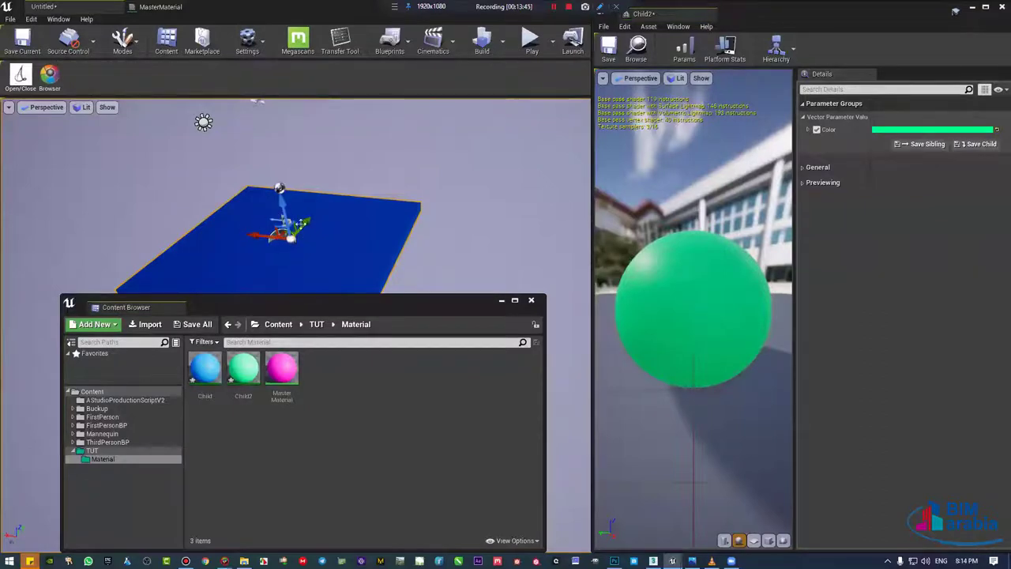
pyautogui.moveTo(257, 234)
pyautogui.keyDown('alt'); pyautogui.mouseDown()
pyautogui.moveTo(474, 263)
pyautogui.moveTo(311, 228)
pyautogui.moveTo(470, 256)
pyautogui.mouseUp(); pyautogui.keyUp('alt')
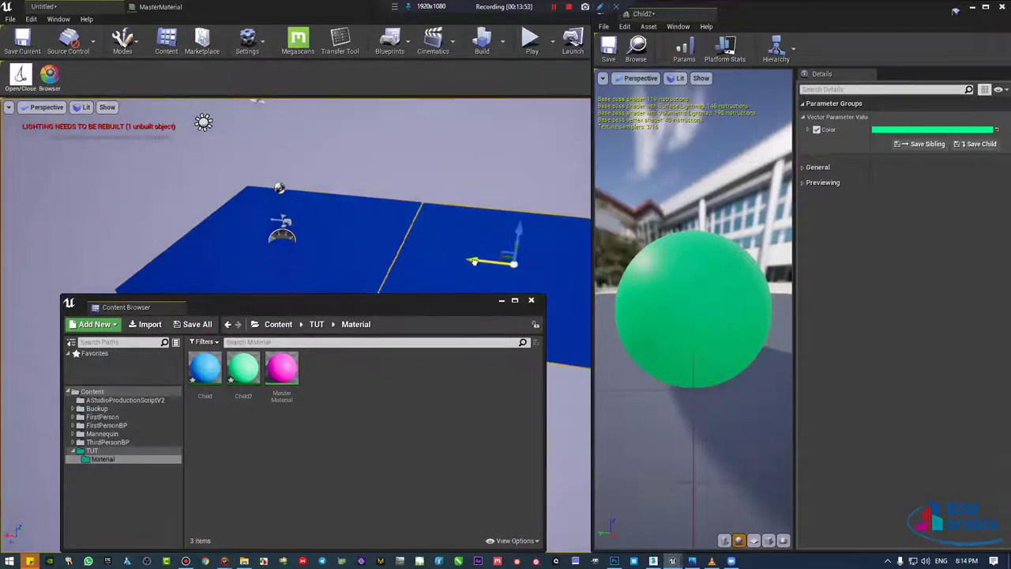
pyautogui.keyDown('alt'); pyautogui.keyDown('shift'); pyautogui.moveTo(470, 256); pyautogui.dragTo(472, 258); pyautogui.keyUp('shift'); pyautogui.keyUp('alt')
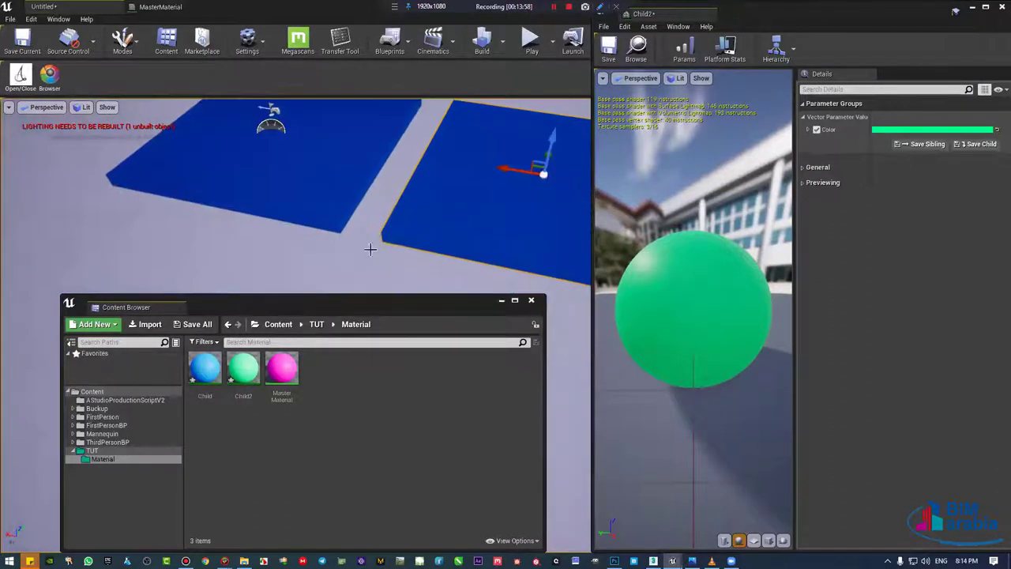
pyautogui.moveTo(243, 368)
pyautogui.mouseDown()
pyautogui.moveTo(342, 167)
pyautogui.moveTo(497, 200)
pyautogui.mouseUp()
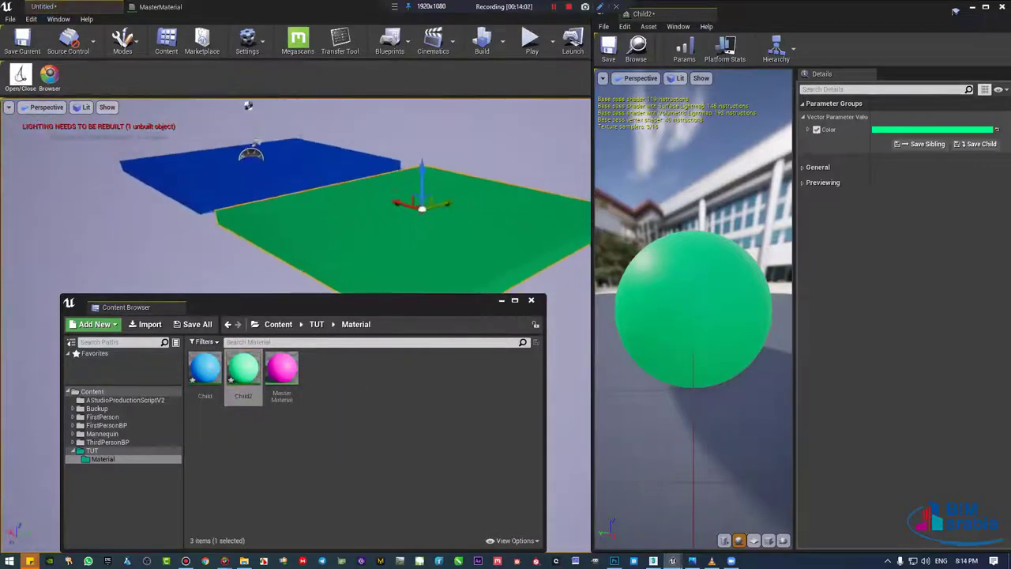
# Step: Frame both floor planes and handwrite a circled 'master mat' note above them
pyautogui.moveTo(497, 200); pyautogui.dragTo(131, 412, button='right')
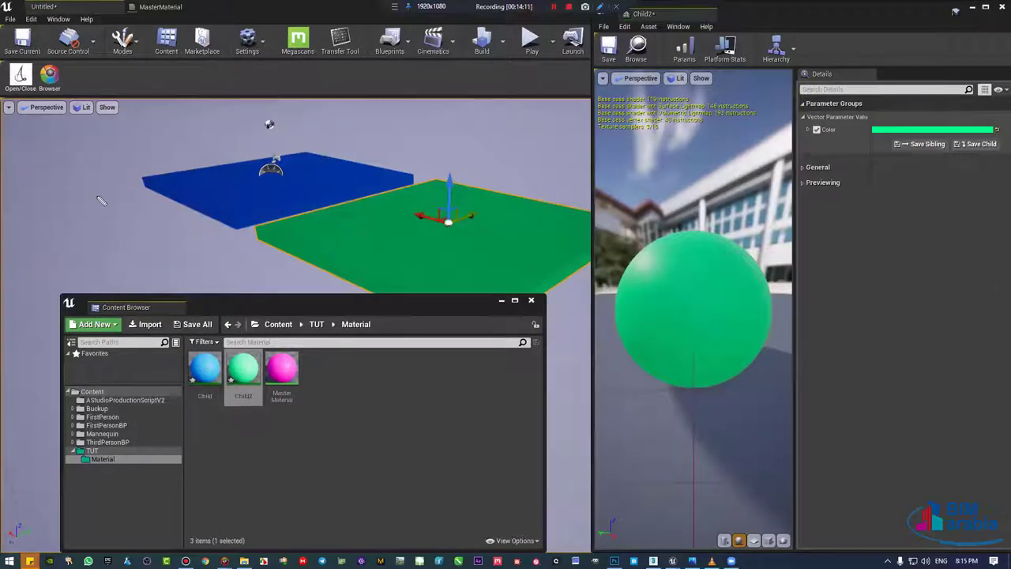
pyautogui.moveTo(89, 215); pyautogui.dragTo(178, 187)
pyautogui.moveTo(172, 144)
pyautogui.mouseDown()
pyautogui.moveTo(197, 167)
pyautogui.moveTo(288, 155)
pyautogui.moveTo(365, 120)
pyautogui.moveTo(382, 84)
pyautogui.moveTo(412, 74)
pyautogui.mouseUp()
pyautogui.moveTo(471, 107); pyautogui.dragTo(364, 46)
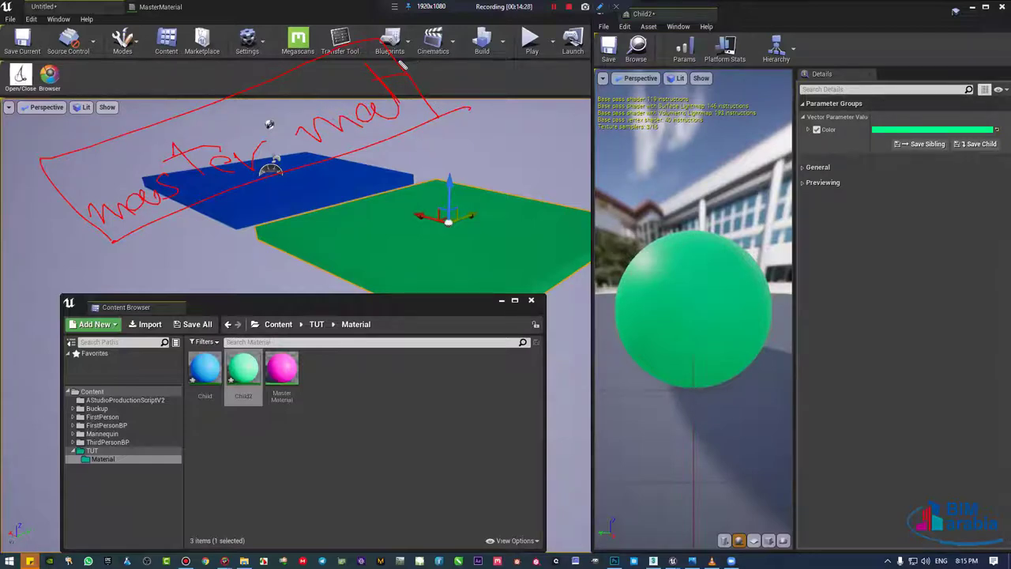
# Step: Draw connecting lines, a 'param' note and an outline around the material thumbnails
pyautogui.moveTo(487, 101); pyautogui.dragTo(564, 254)
pyautogui.moveTo(534, 160)
pyautogui.mouseDown()
pyautogui.moveTo(557, 164)
pyautogui.moveTo(566, 124)
pyautogui.moveTo(558, 150)
pyautogui.mouseUp()
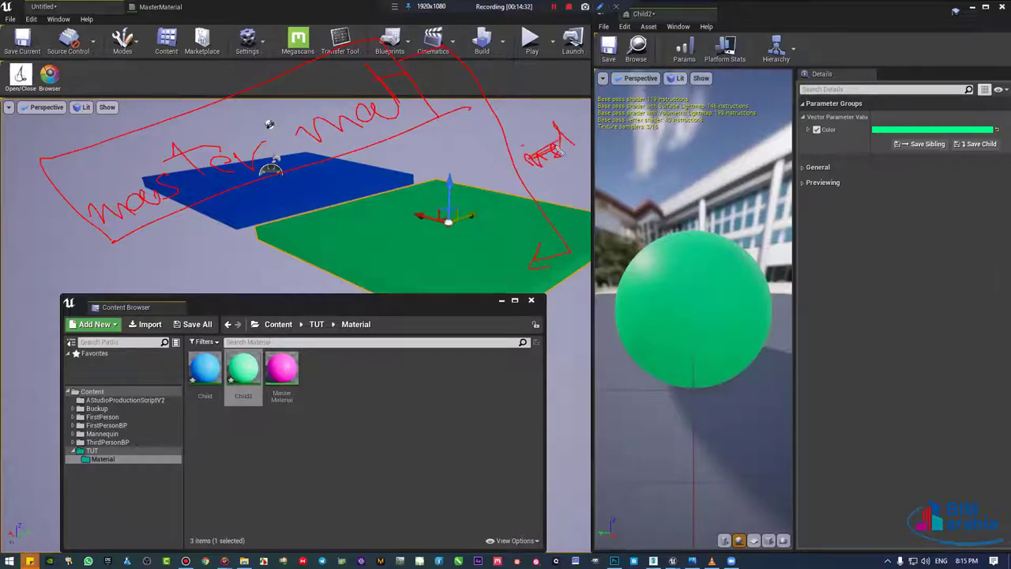
pyautogui.moveTo(511, 108); pyautogui.dragTo(549, 103)
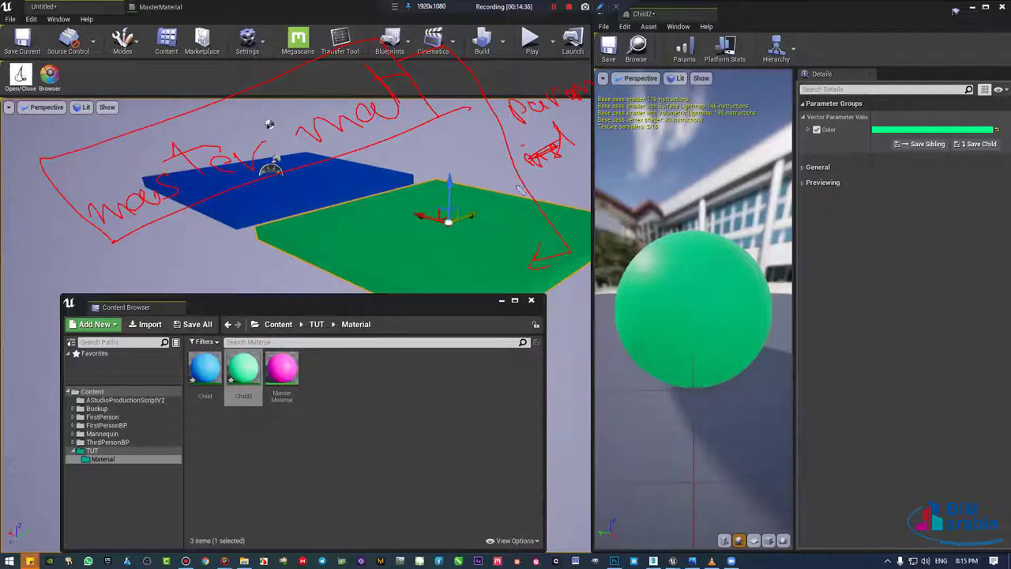
pyautogui.moveTo(481, 257); pyautogui.dragTo(493, 339)
pyautogui.moveTo(355, 348); pyautogui.dragTo(404, 335)
# Step: Write and underline an 'inst' note, then erase all the annotations
pyautogui.moveTo(412, 300); pyautogui.dragTo(403, 330)
pyautogui.moveTo(390, 306); pyautogui.dragTo(428, 298)
pyautogui.moveTo(393, 365); pyautogui.dragTo(433, 352)
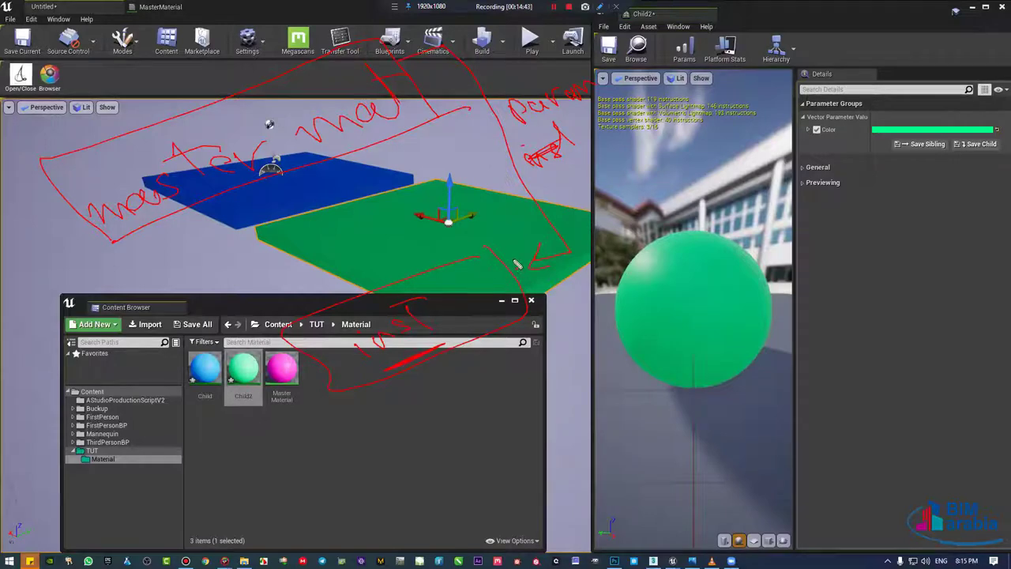
pyautogui.moveTo(497, 103); pyautogui.dragTo(531, 196)
pyautogui.press('e')
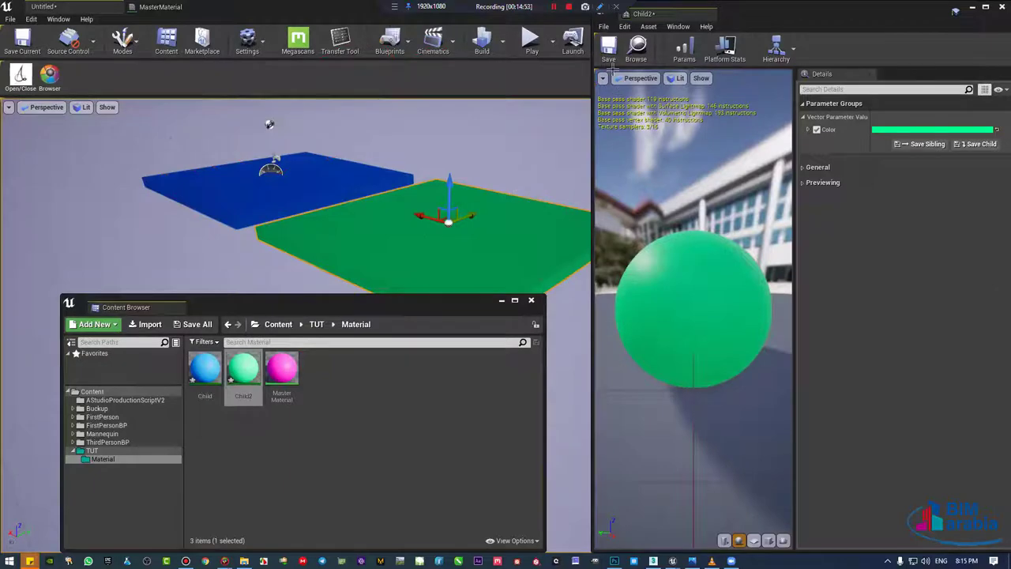
# Step: Delete the Color parameter node from MasterMaterial, leaving only the output node
pyautogui.click(282, 218)
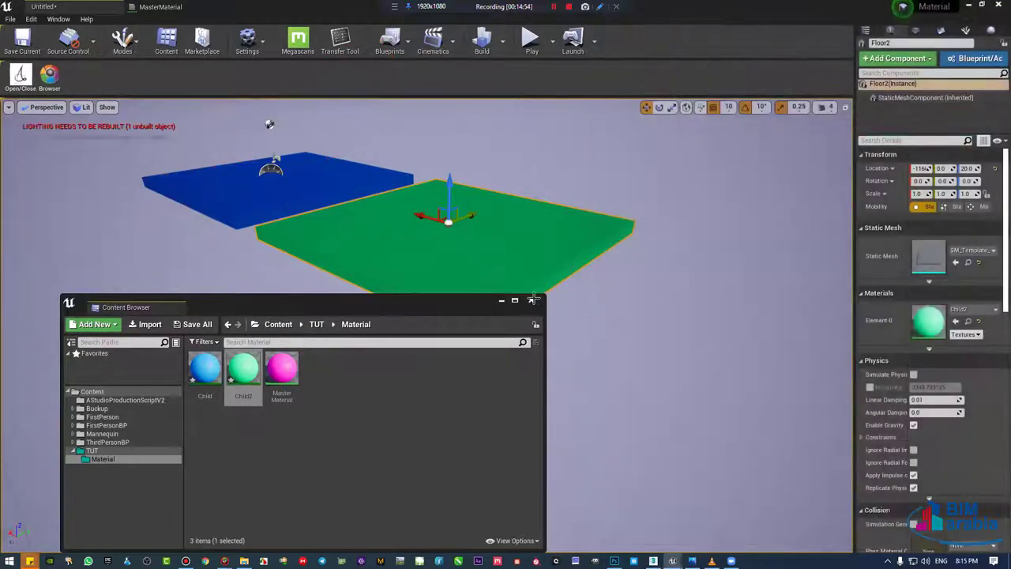
pyautogui.click(158, 6)
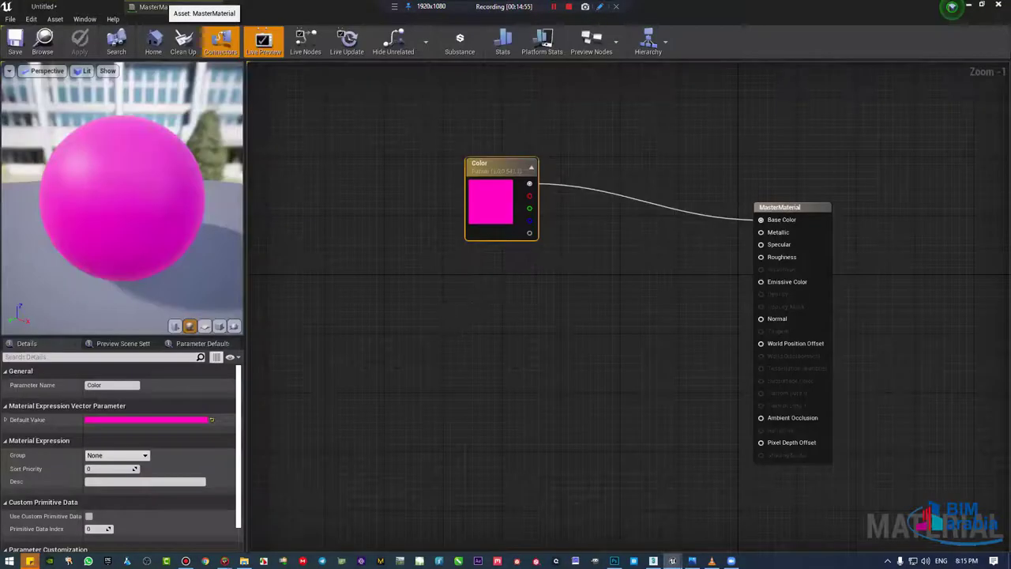
pyautogui.press('Delete')
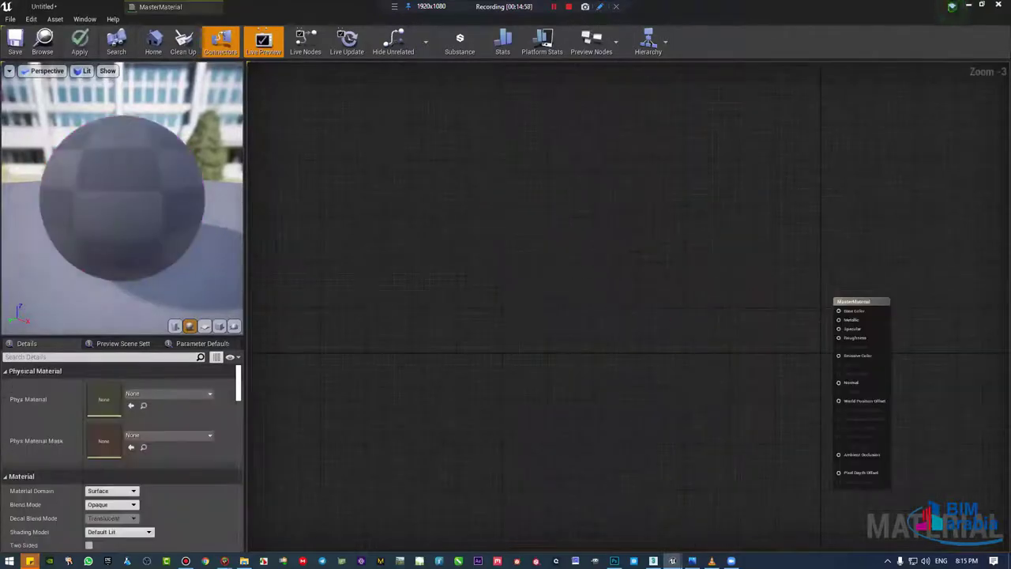
pyautogui.scroll(-2, 587, 270)
pyautogui.scroll(1, 588, 271)
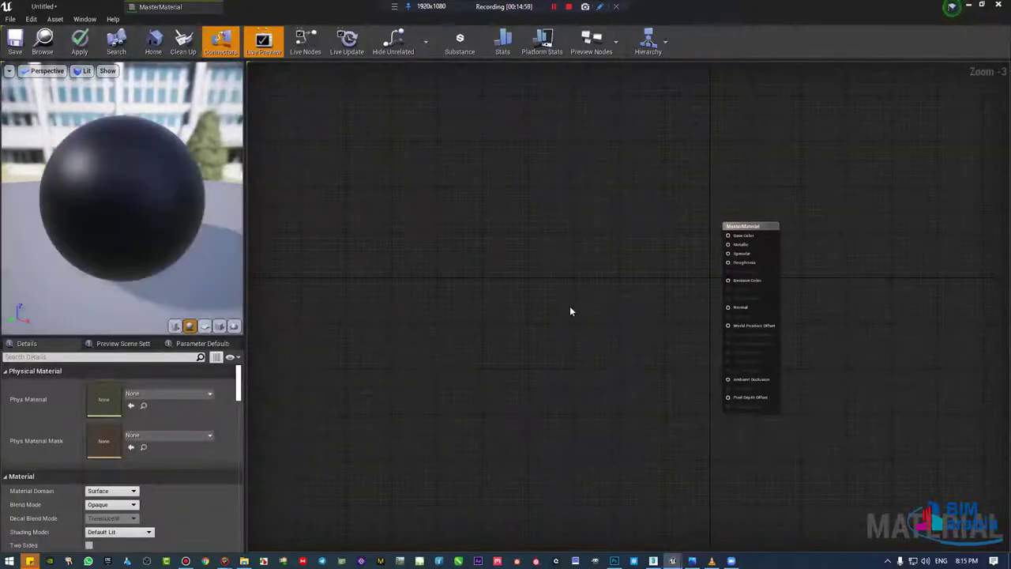
pyautogui.scroll(1, 569, 306)
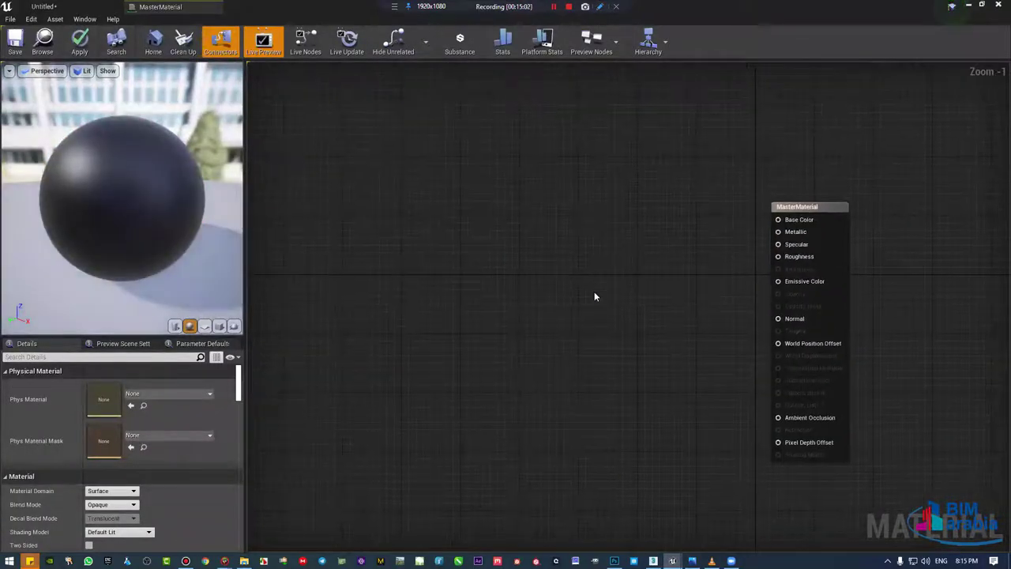
pyautogui.moveTo(520, 264); pyautogui.dragTo(742, 250, button='right')
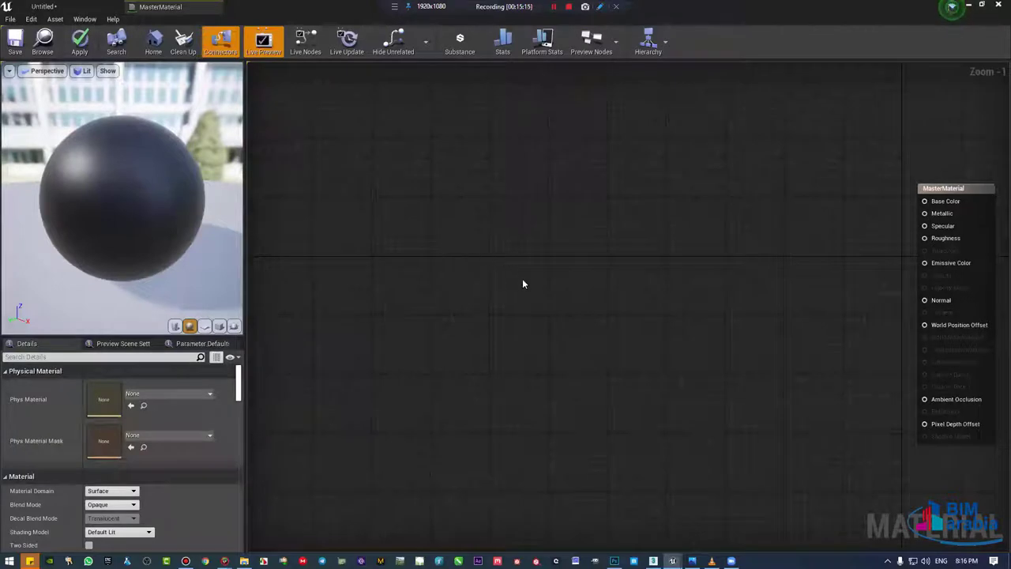
# Step: Add Constant, Constant2Vector, Constant3Vector and Constant4Vector nodes in a row
pyautogui.click(533, 228)
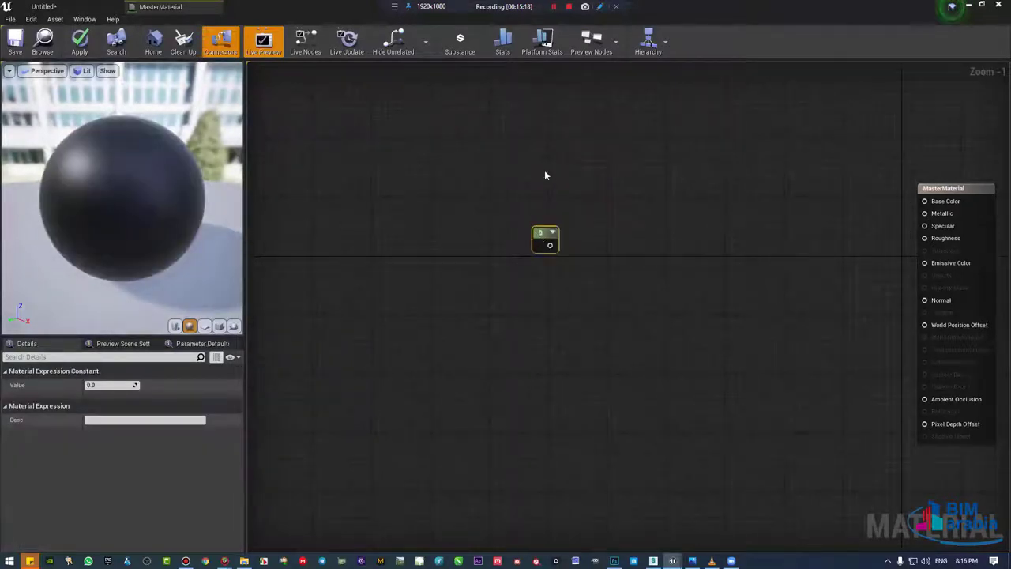
pyautogui.moveTo(545, 234); pyautogui.dragTo(539, 177)
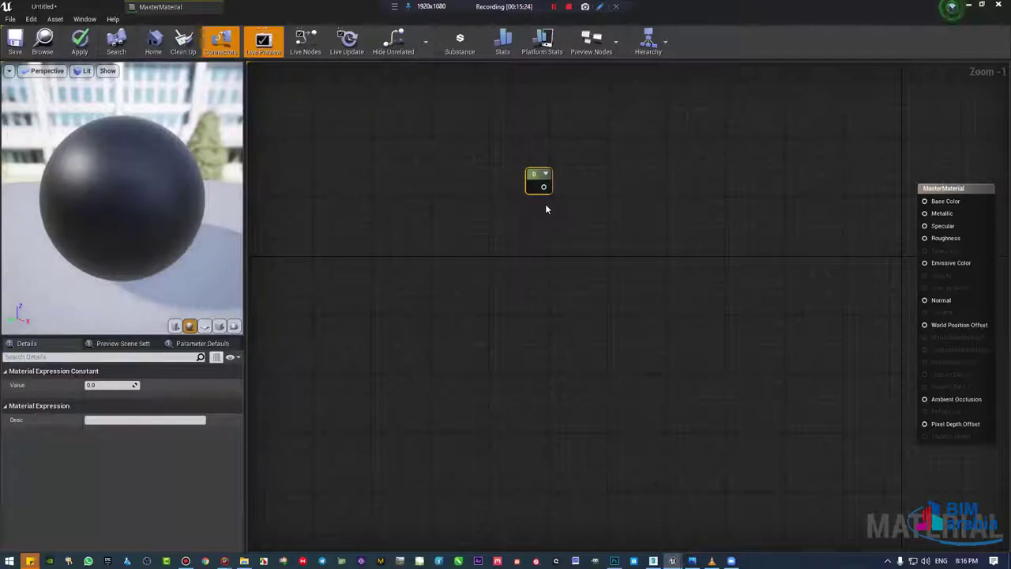
pyautogui.click(582, 183)
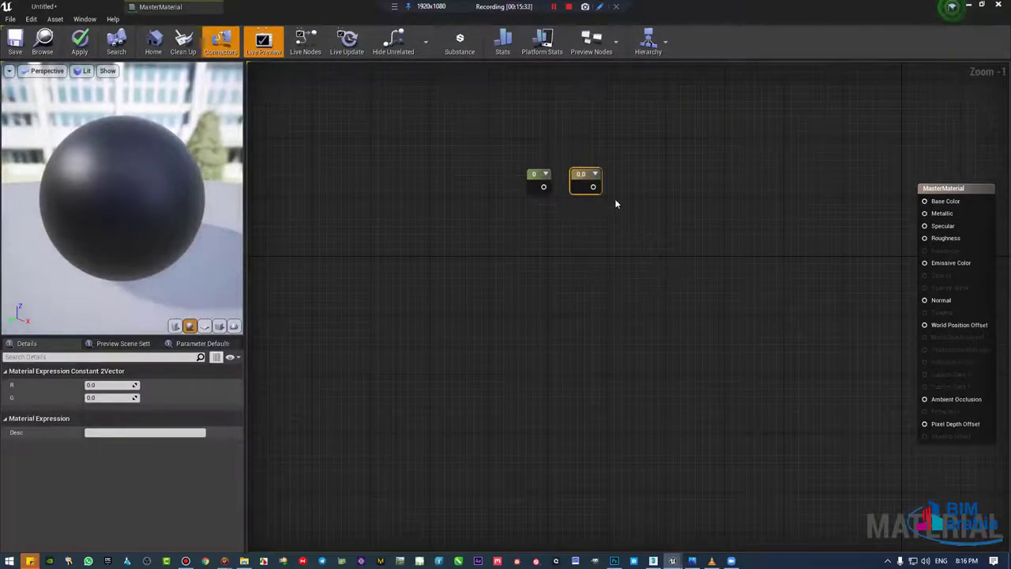
pyautogui.click(642, 178)
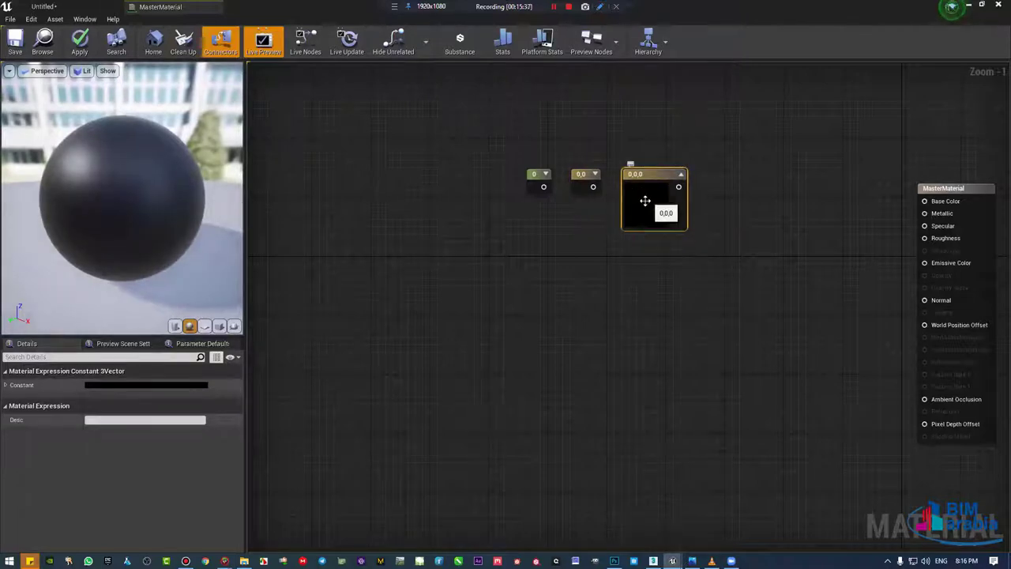
pyautogui.click(729, 183)
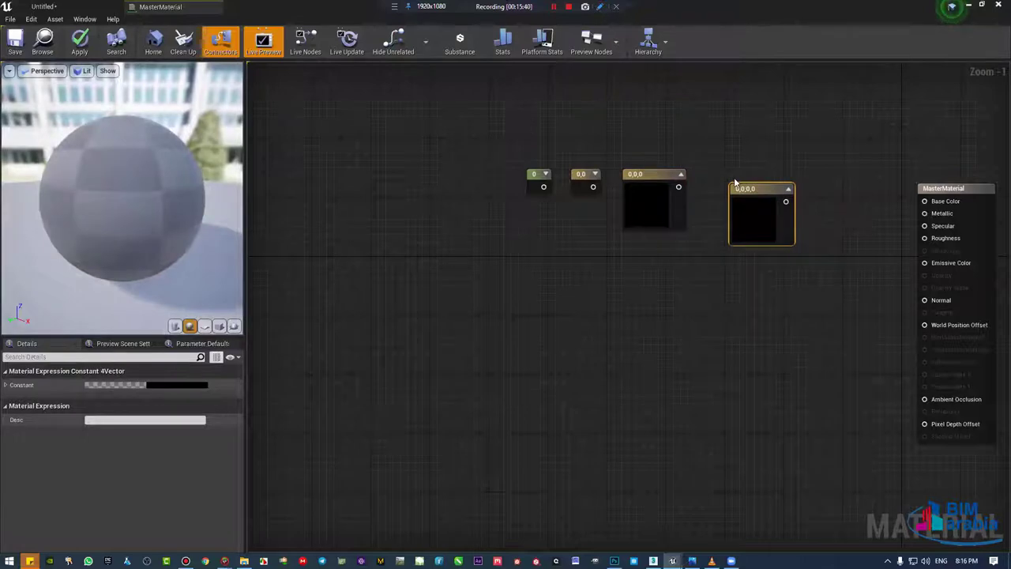
pyautogui.moveTo(735, 183); pyautogui.dragTo(710, 169)
# Step: Shift the four constants up-left together and set the Constant3Vector below the others
pyautogui.moveTo(778, 120); pyautogui.dragTo(411, 284)
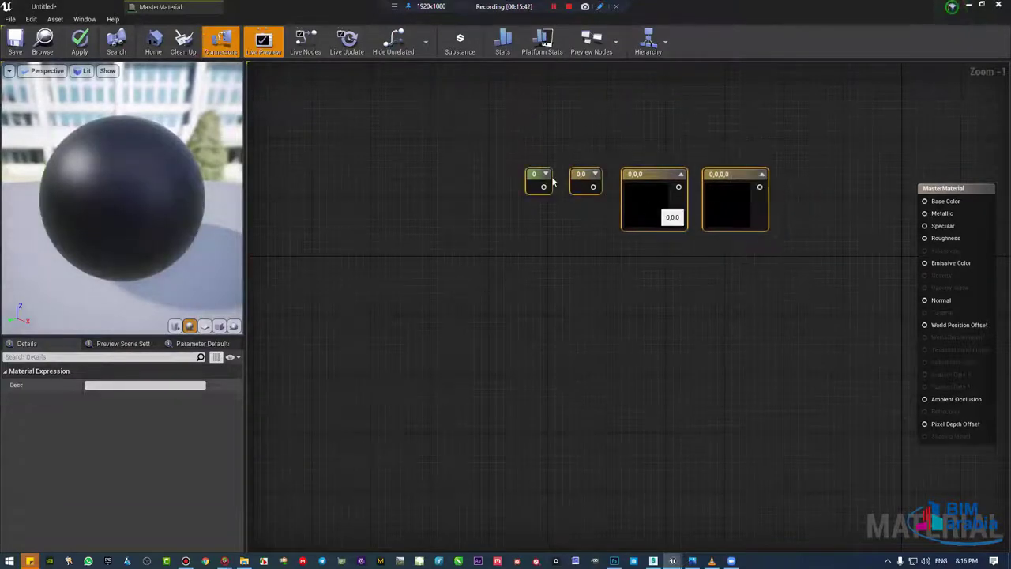
pyautogui.moveTo(553, 181); pyautogui.dragTo(426, 153)
pyautogui.click(411, 149)
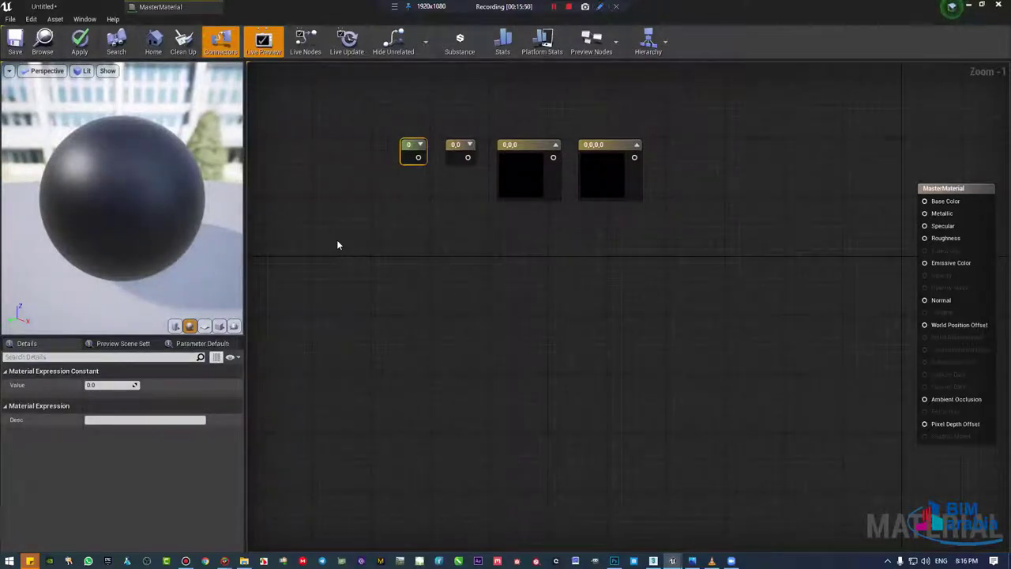
pyautogui.moveTo(506, 284)
pyautogui.mouseDown(button='right')
pyautogui.moveTo(607, 354)
pyautogui.moveTo(566, 300)
pyautogui.mouseUp(button='right')
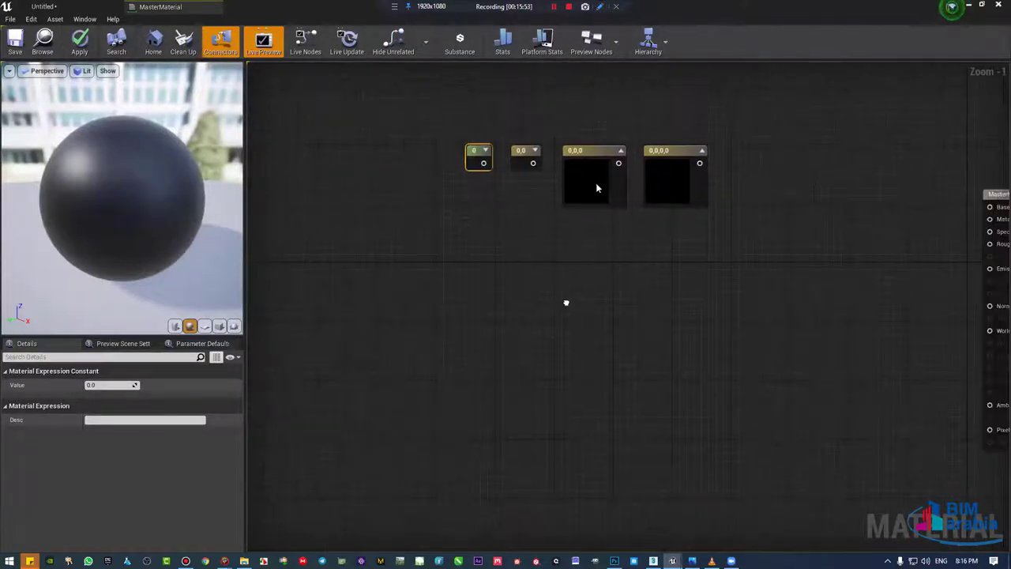
pyautogui.moveTo(594, 196); pyautogui.dragTo(647, 338)
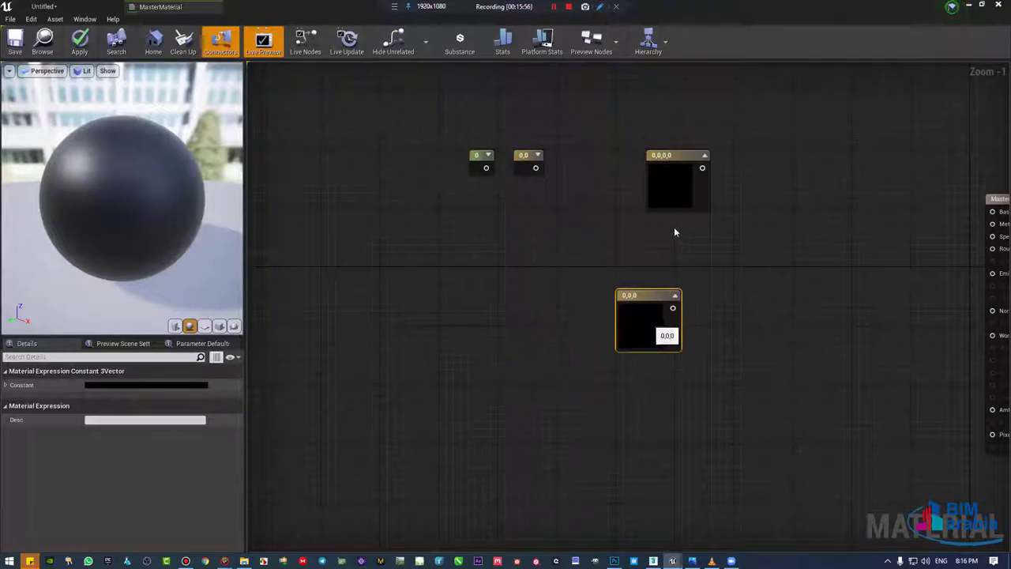
pyautogui.click(679, 184)
pyautogui.moveTo(672, 186); pyautogui.dragTo(620, 178)
pyautogui.moveTo(629, 242); pyautogui.dragTo(601, 213, button='right')
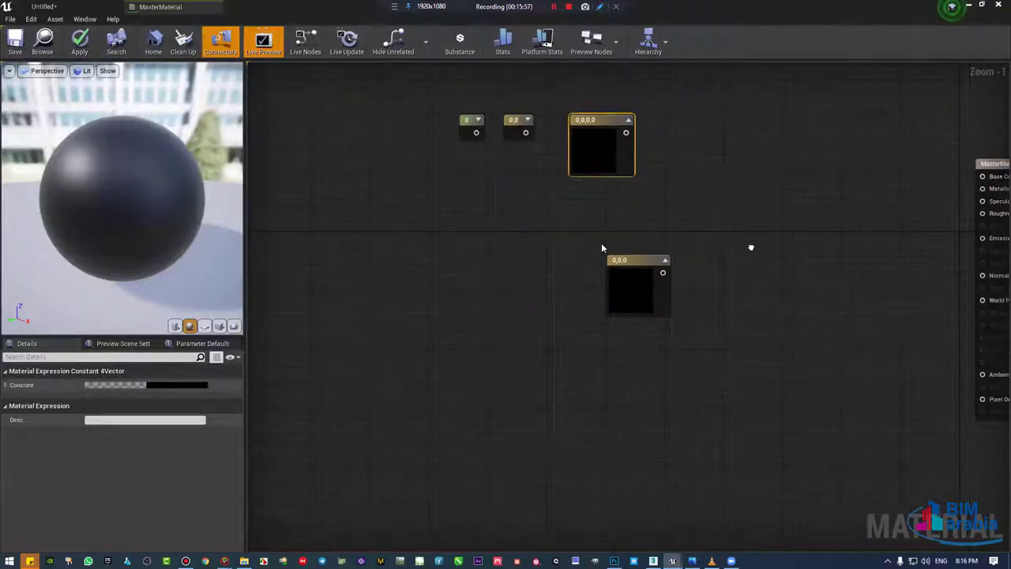
pyautogui.moveTo(640, 269); pyautogui.dragTo(601, 242)
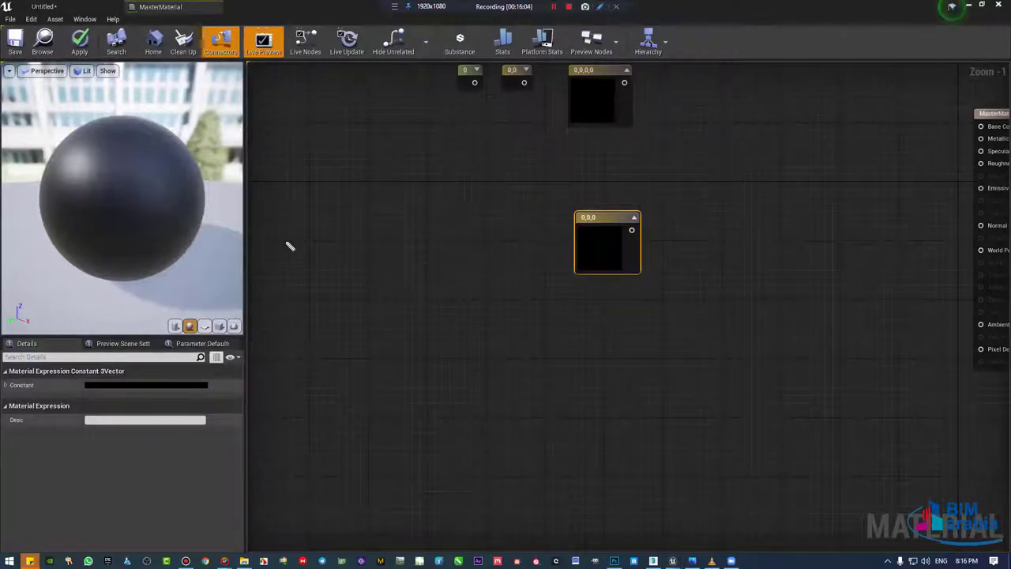
pyautogui.moveTo(288, 225); pyautogui.dragTo(344, 239)
pyautogui.moveTo(320, 199)
pyautogui.mouseDown()
pyautogui.moveTo(395, 207)
pyautogui.moveTo(424, 180)
pyautogui.mouseUp()
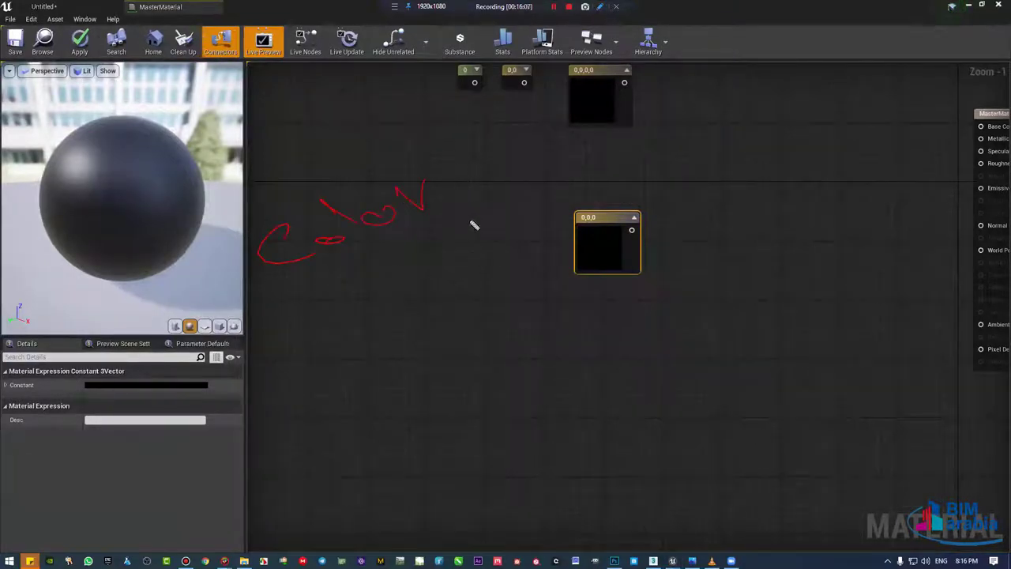
pyautogui.moveTo(474, 219); pyautogui.dragTo(286, 297)
pyautogui.moveTo(355, 289); pyautogui.dragTo(411, 343)
pyautogui.moveTo(411, 441); pyautogui.dragTo(438, 413)
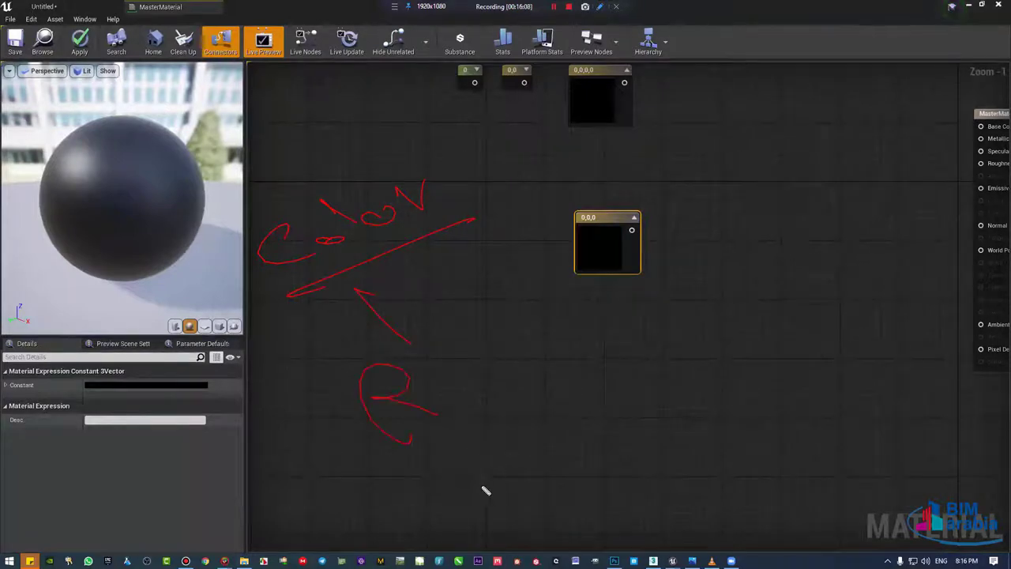
pyautogui.moveTo(510, 462); pyautogui.dragTo(500, 515)
pyautogui.moveTo(587, 471); pyautogui.dragTo(641, 536)
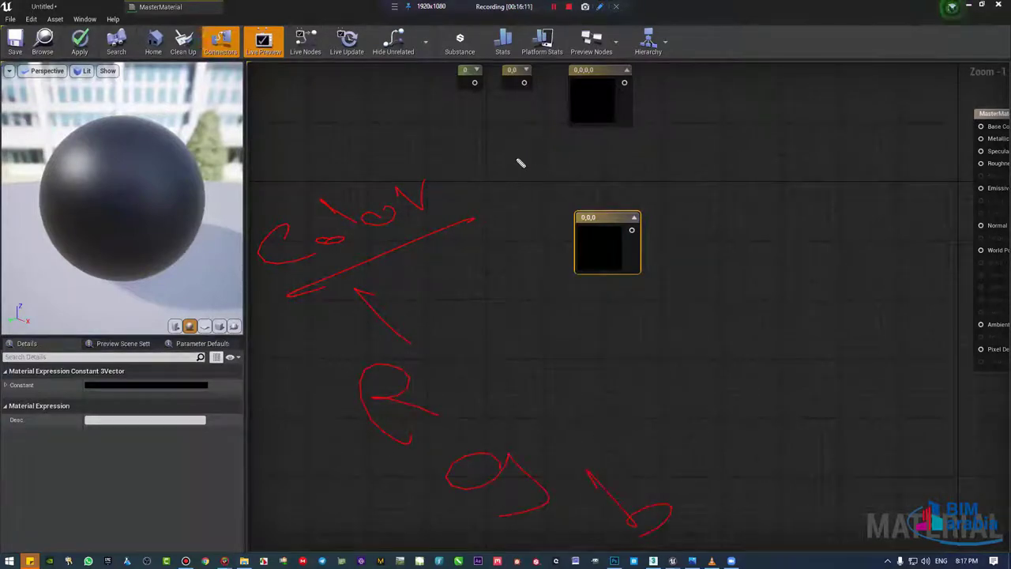
pyautogui.moveTo(509, 162); pyautogui.dragTo(747, 212)
pyautogui.moveTo(785, 174)
pyautogui.mouseDown()
pyautogui.moveTo(849, 128)
pyautogui.moveTo(907, 129)
pyautogui.mouseUp()
pyautogui.moveTo(913, 63)
pyautogui.mouseDown()
pyautogui.moveTo(965, 96)
pyautogui.moveTo(972, 56)
pyautogui.mouseUp()
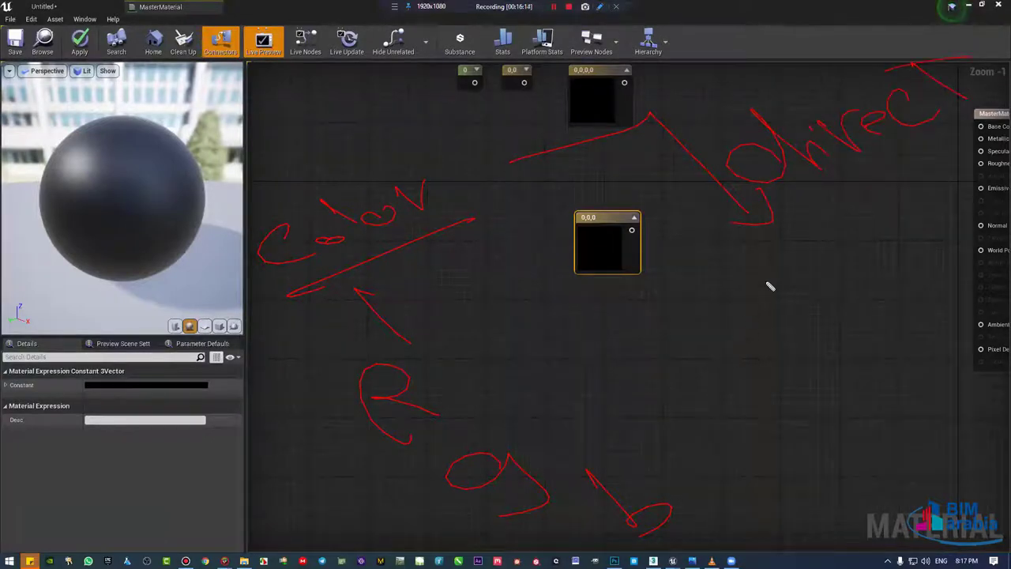
pyautogui.moveTo(787, 234); pyautogui.dragTo(765, 297)
pyautogui.moveTo(747, 252); pyautogui.dragTo(833, 278)
pyautogui.moveTo(800, 341); pyautogui.dragTo(844, 361)
pyautogui.moveTo(861, 317)
pyautogui.mouseDown()
pyautogui.moveTo(816, 419)
pyautogui.moveTo(962, 444)
pyautogui.mouseUp()
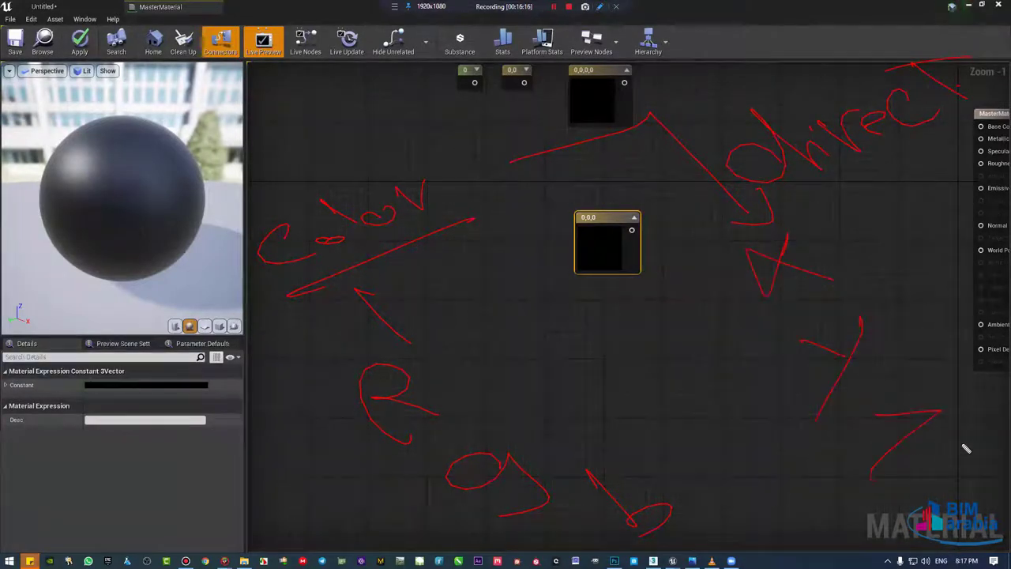
pyautogui.moveTo(436, 401)
pyautogui.mouseDown()
pyautogui.moveTo(735, 287)
pyautogui.moveTo(713, 304)
pyautogui.mouseUp()
pyautogui.moveTo(537, 463); pyautogui.dragTo(768, 402)
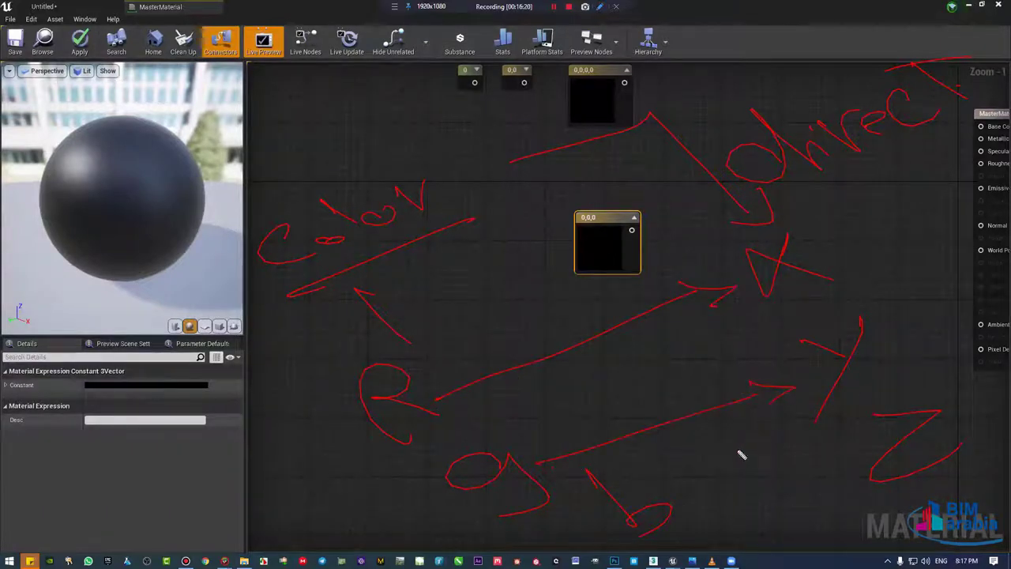
pyautogui.moveTo(679, 517)
pyautogui.mouseDown()
pyautogui.moveTo(841, 486)
pyautogui.moveTo(831, 490)
pyautogui.mouseUp()
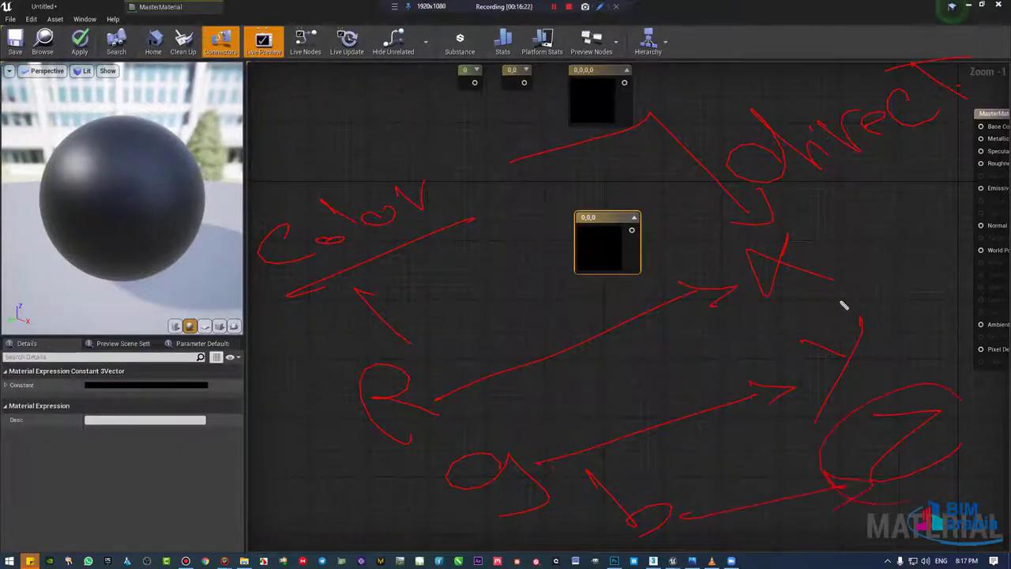
pyautogui.moveTo(829, 280); pyautogui.dragTo(798, 286)
pyautogui.moveTo(797, 222); pyautogui.dragTo(885, 251)
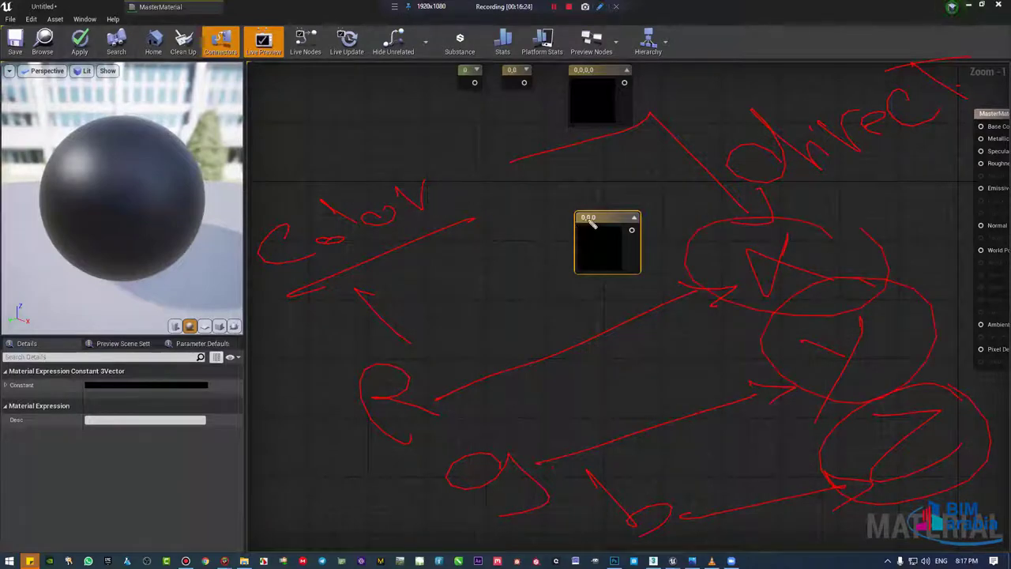
pyautogui.moveTo(566, 221); pyautogui.dragTo(613, 225)
pyautogui.moveTo(439, 207)
pyautogui.mouseDown()
pyautogui.moveTo(655, 124)
pyautogui.moveTo(704, 212)
pyautogui.mouseUp()
pyautogui.moveTo(736, 126); pyautogui.dragTo(727, 183)
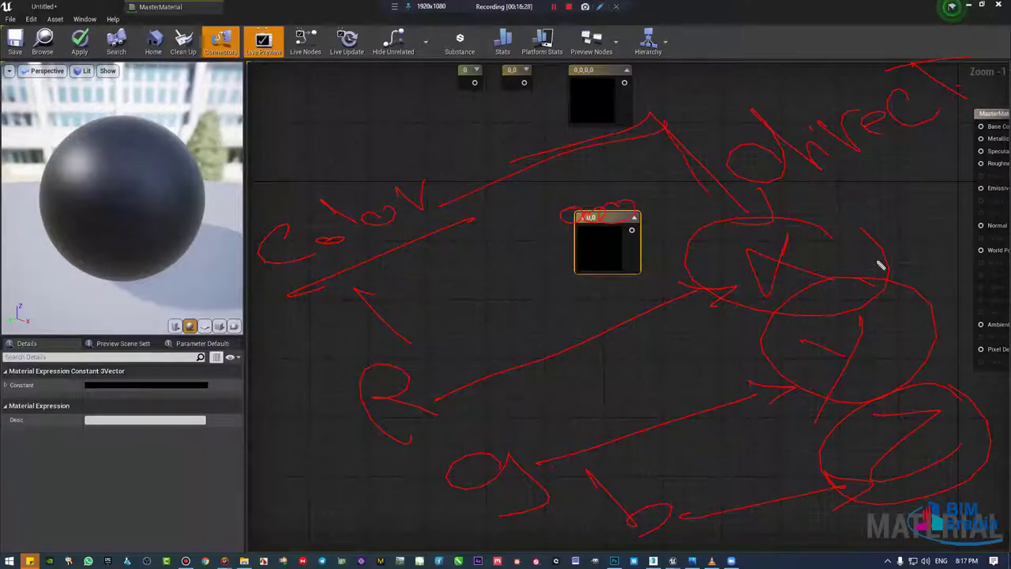
pyautogui.moveTo(856, 331); pyautogui.dragTo(815, 411)
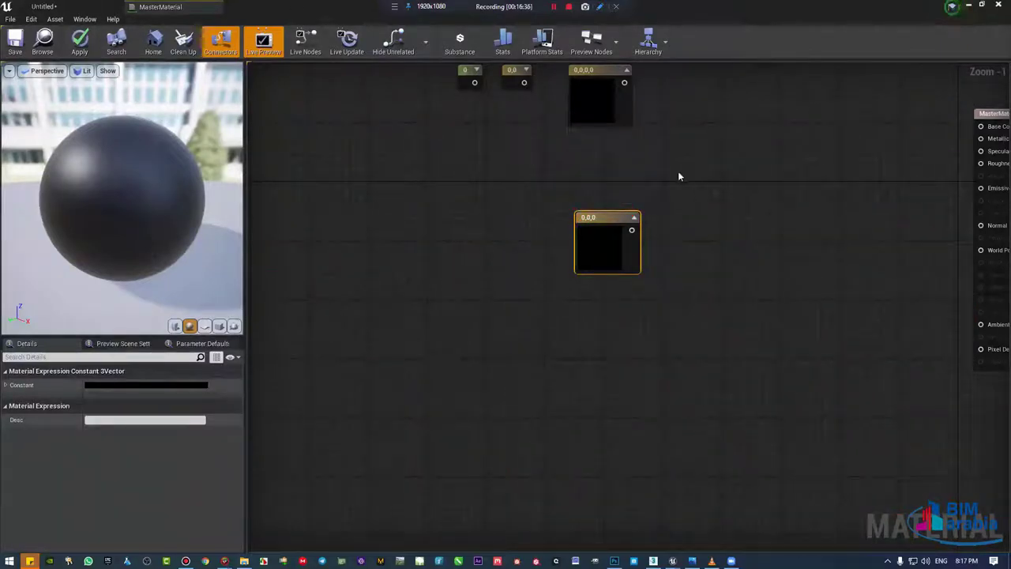
# Step: Pan the graph to MasterMaterial and set the Constant3Vector's R value to 1
pyautogui.moveTo(678, 177)
pyautogui.mouseDown(button='right')
pyautogui.moveTo(540, 306)
pyautogui.moveTo(451, 244)
pyautogui.mouseUp(button='right')
pyautogui.moveTo(542, 284)
pyautogui.mouseDown()
pyautogui.moveTo(598, 245)
pyautogui.moveTo(616, 255)
pyautogui.mouseUp()
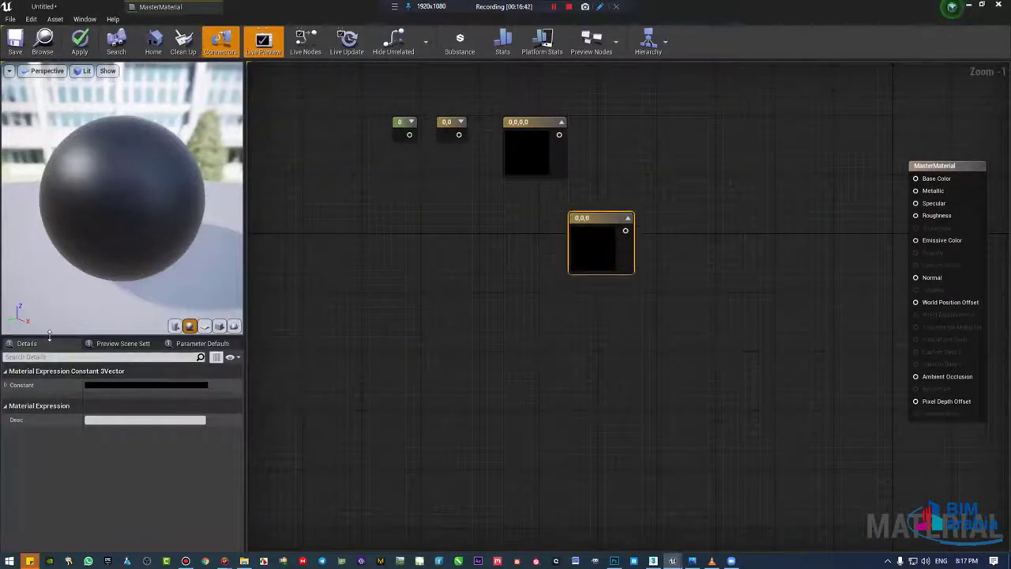
pyautogui.moveTo(49, 335); pyautogui.dragTo(49, 268)
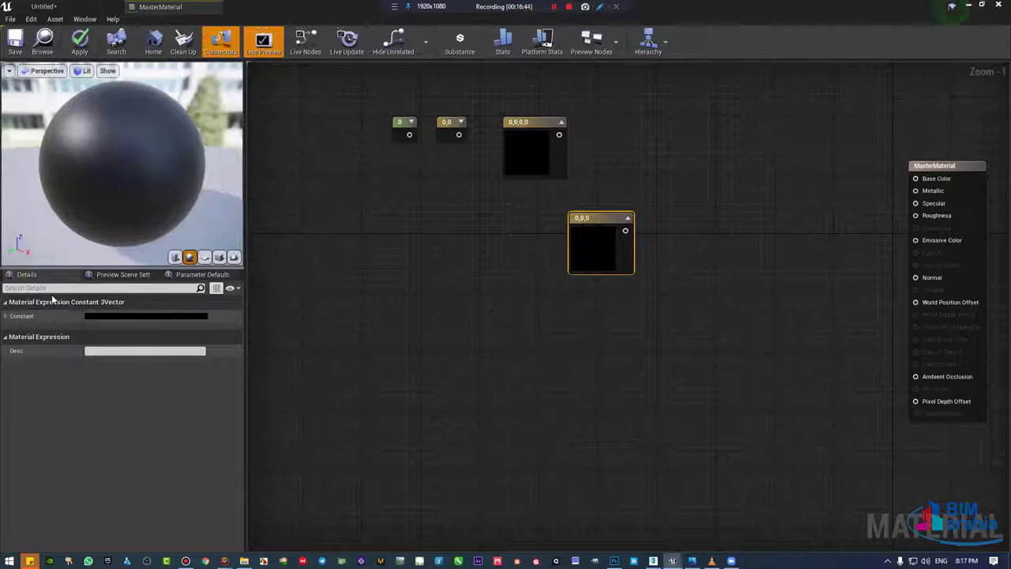
pyautogui.click(6, 316)
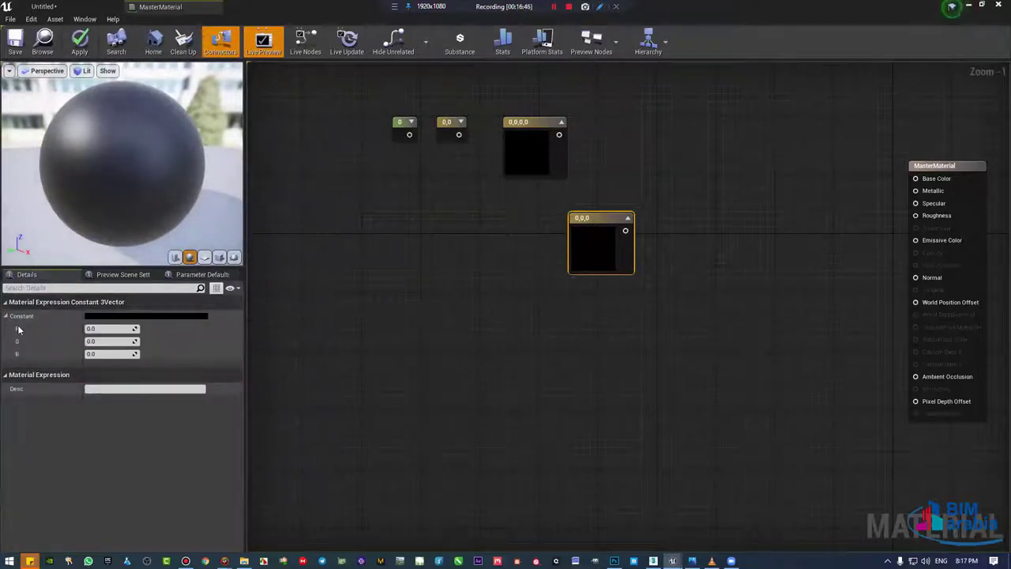
pyautogui.click(106, 330)
pyautogui.write('1')
pyautogui.press('Return')
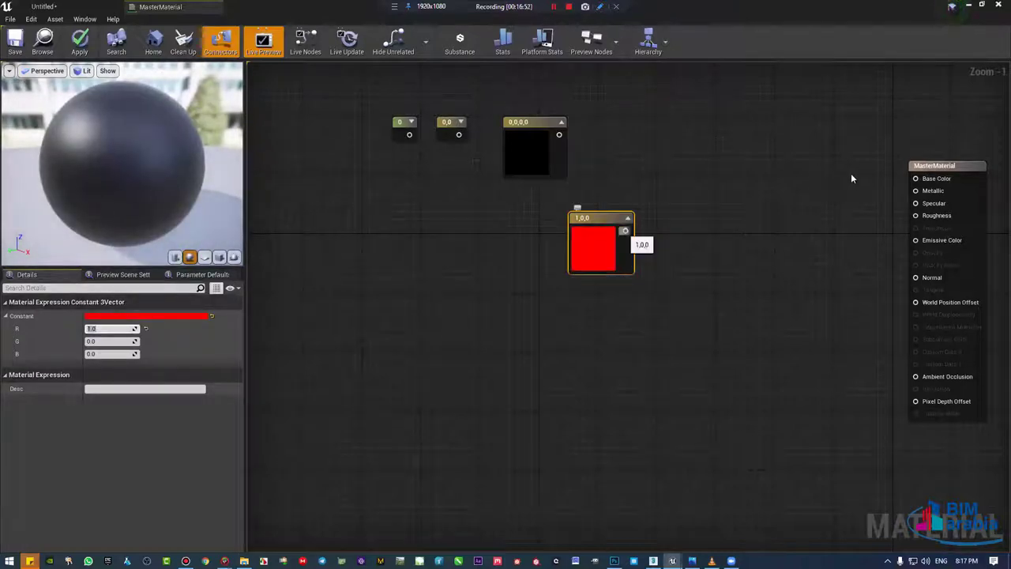
# Step: Wire the red constant into Base Color, preview the red sphere, then reset R to 0
pyautogui.moveTo(625, 230); pyautogui.dragTo(916, 179)
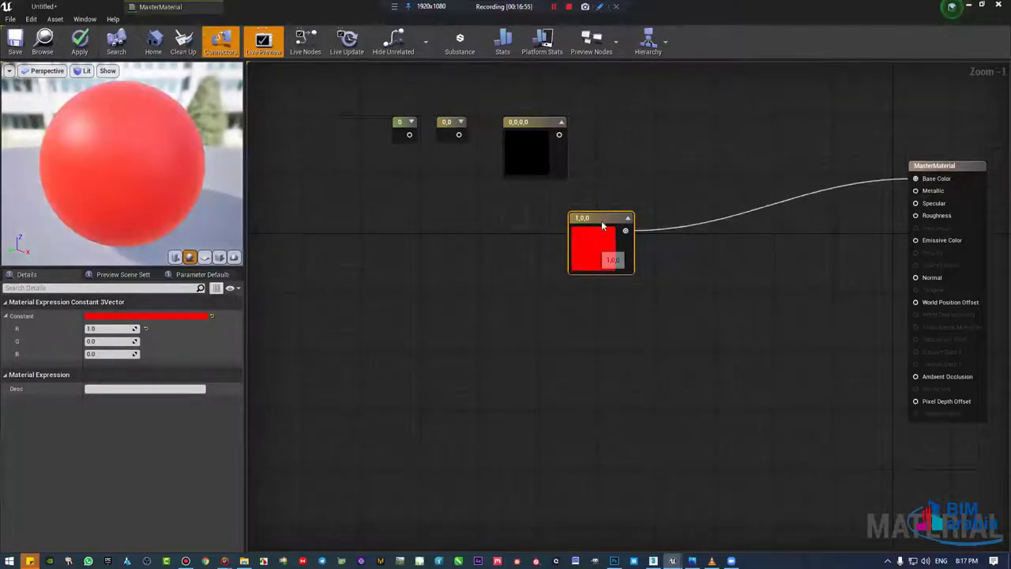
pyautogui.moveTo(602, 221); pyautogui.dragTo(646, 176)
pyautogui.moveTo(96, 145); pyautogui.dragTo(158, 146)
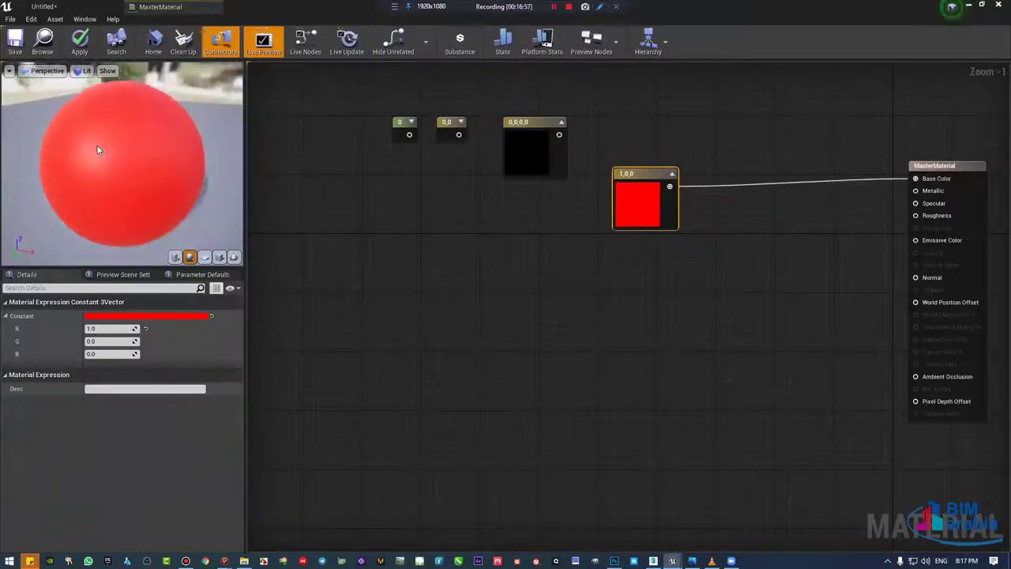
pyautogui.click(100, 329)
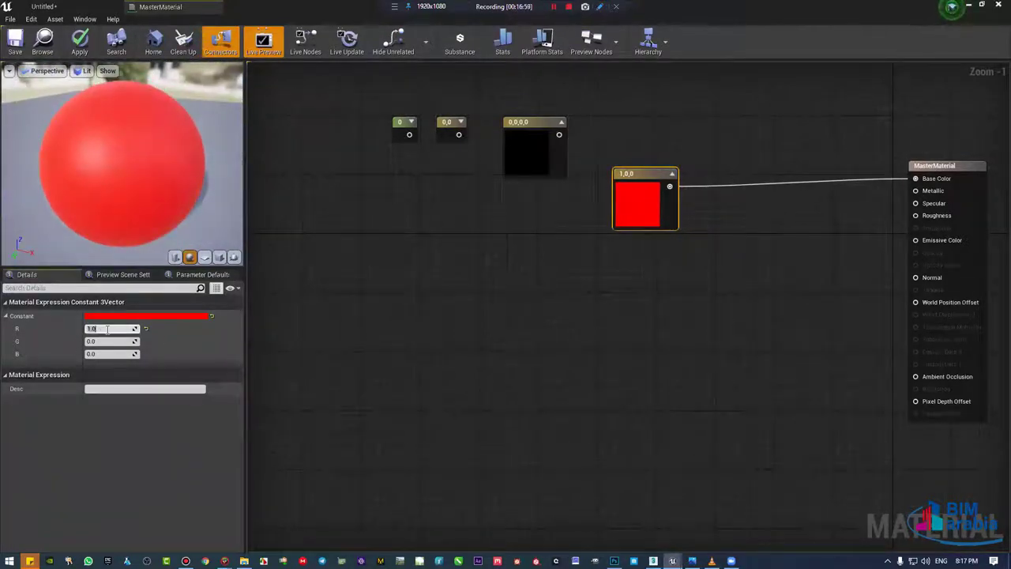
pyautogui.write('0')
pyautogui.press('Return')
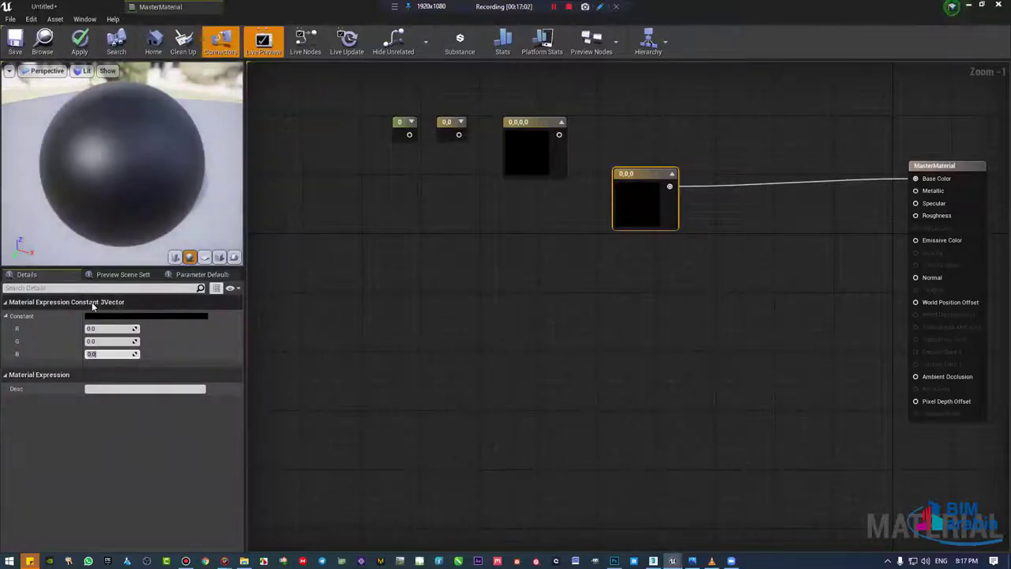
# Step: Set B to 1 to preview a blue sphere, then switch to green
pyautogui.press('Tab')
pyautogui.press('Tab')
pyautogui.write('1')
pyautogui.press('Return')
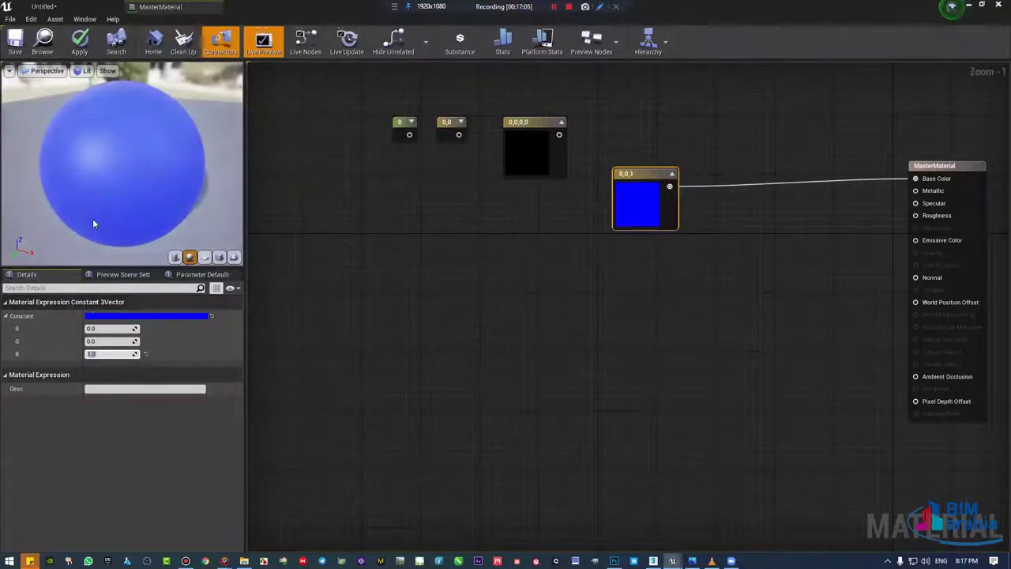
pyautogui.moveTo(112, 212); pyautogui.dragTo(113, 212)
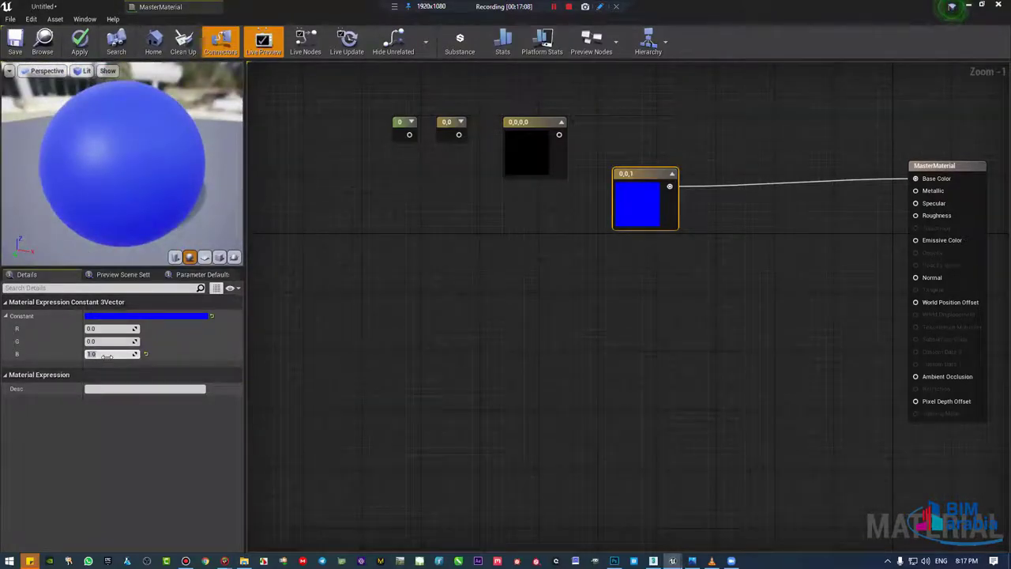
pyautogui.hotkey('ctrl', 'z')
pyautogui.hotkey('ctrl', 'z')
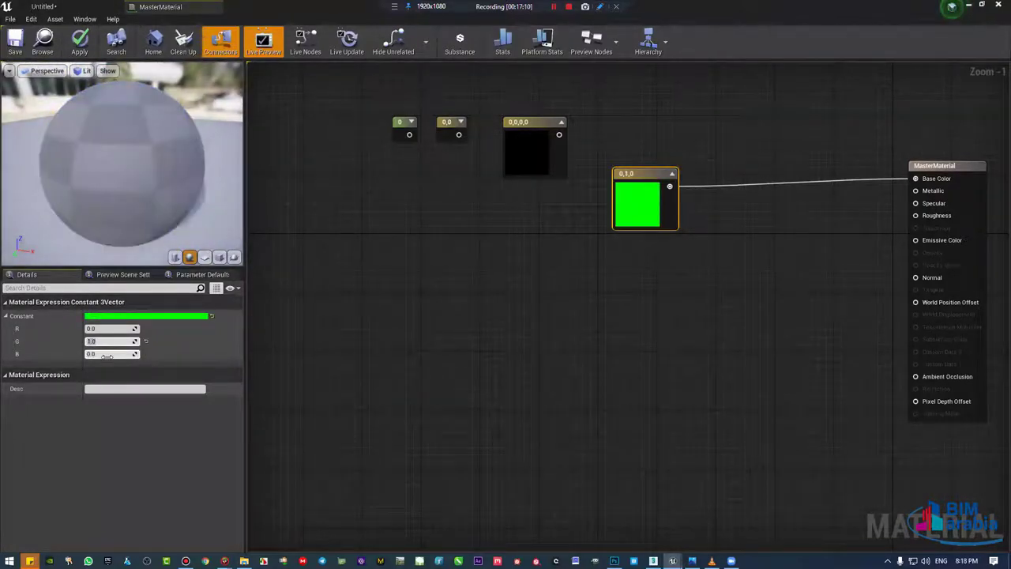
pyautogui.moveTo(78, 190); pyautogui.dragTo(95, 190)
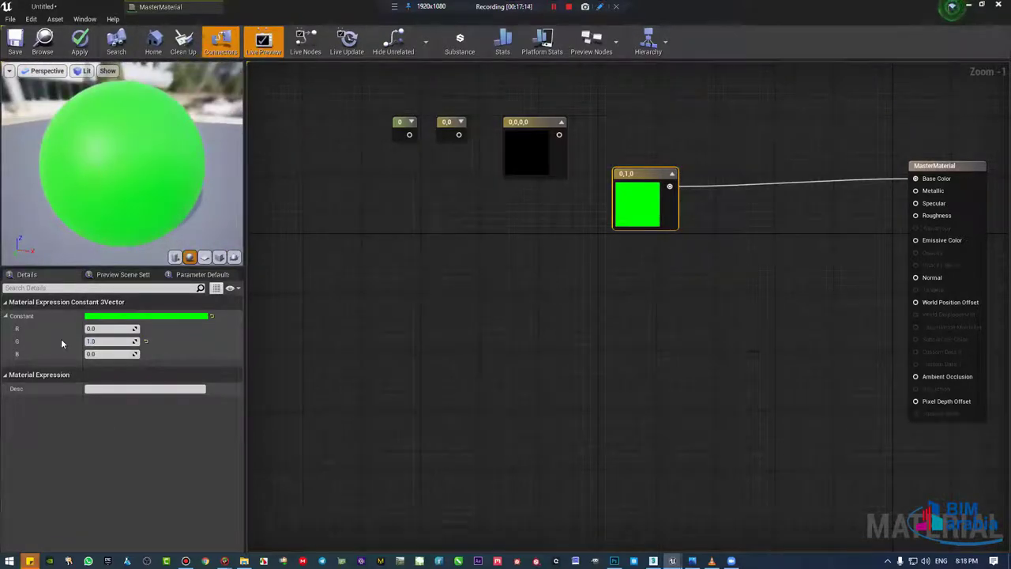
# Step: Raise red to 1 so the constant reads 1,1,1 and the sphere previews white
pyautogui.click(92, 329)
pyautogui.write('0.')
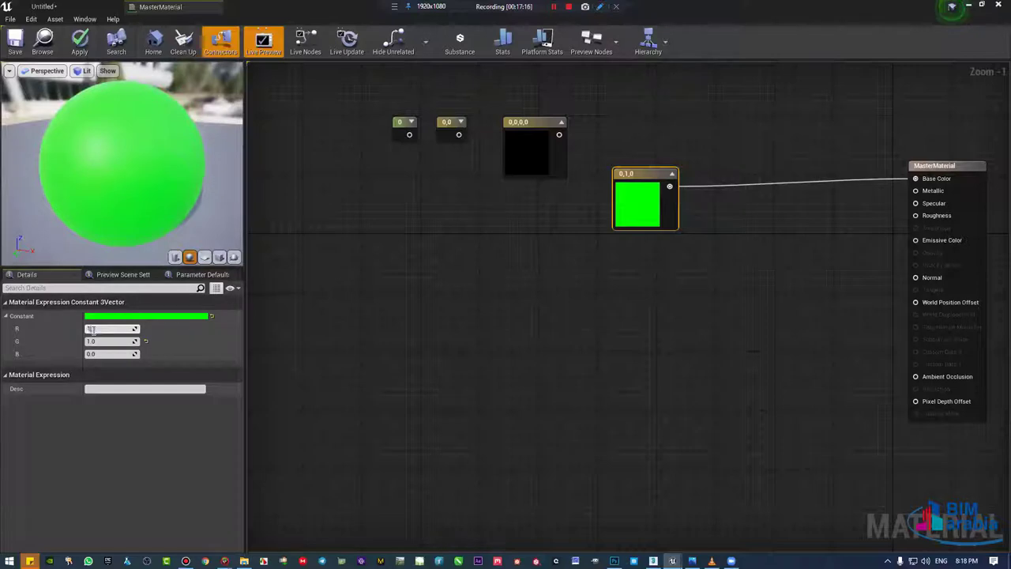
pyautogui.press('Tab')
pyautogui.press('Tab')
pyautogui.write('1')
pyautogui.press('Return')
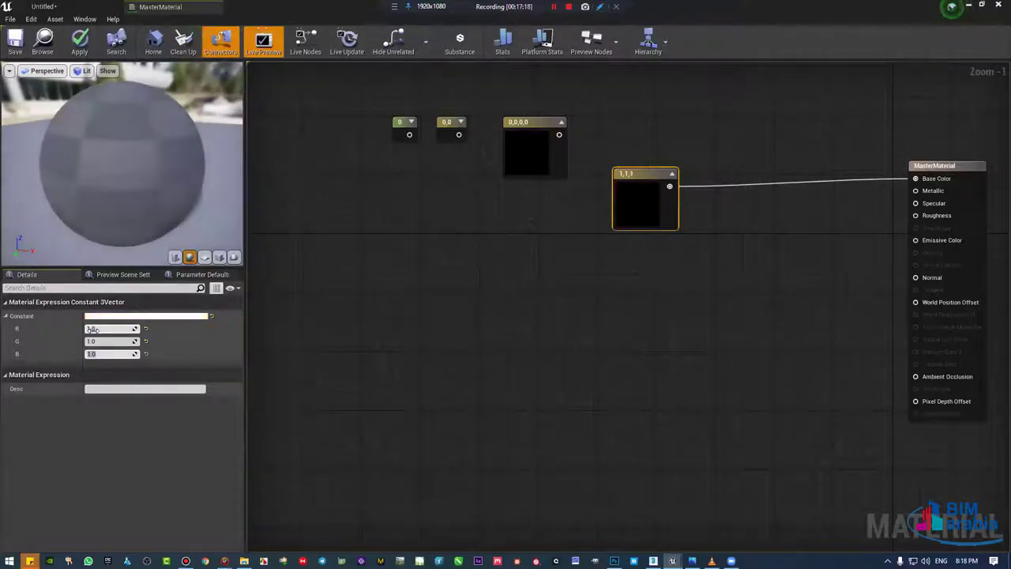
pyautogui.moveTo(127, 226); pyautogui.dragTo(182, 225)
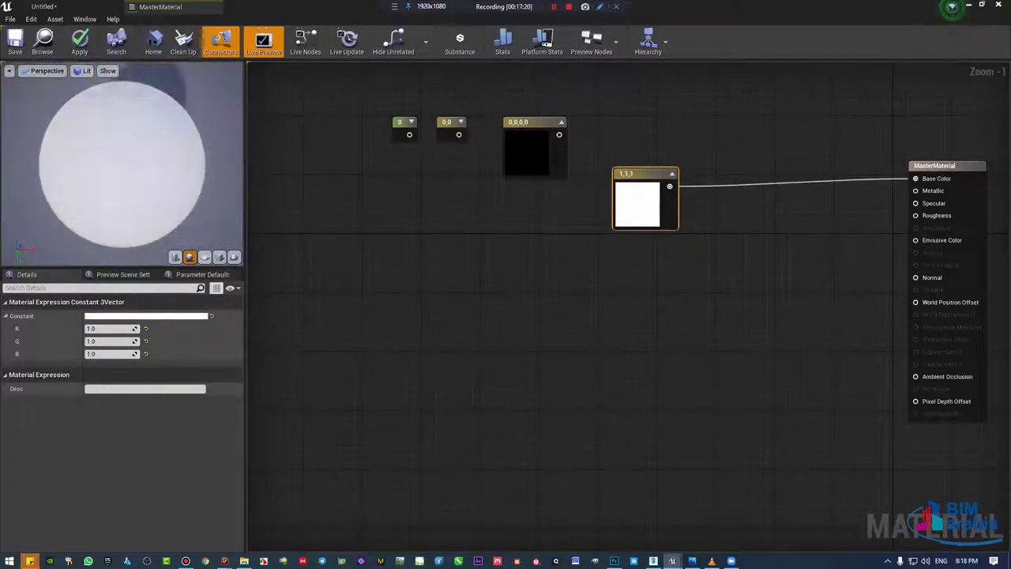
# Step: Set R to 0 for a cyan preview, then zero the values for black
pyautogui.click(95, 329)
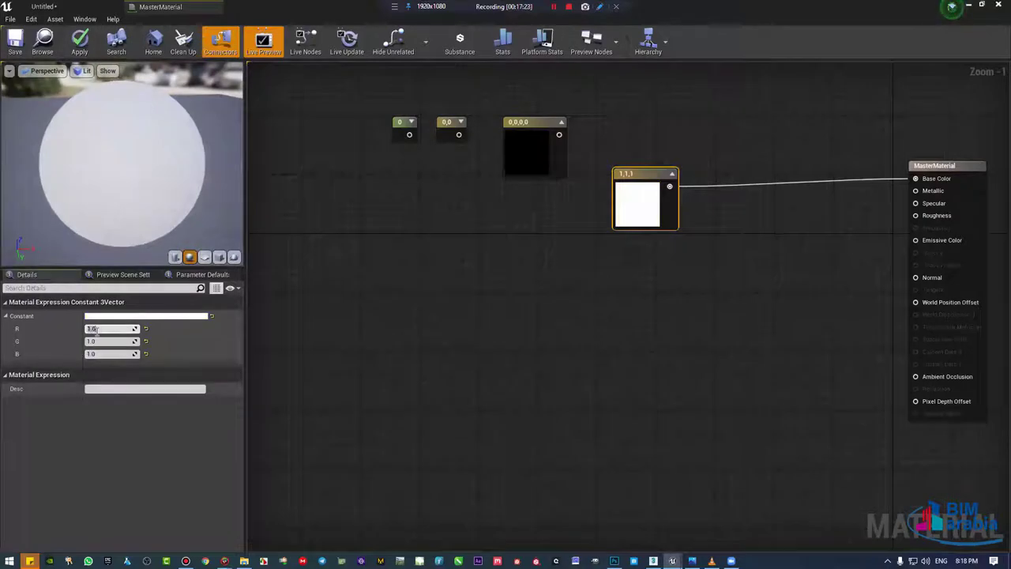
pyautogui.write('0.')
pyautogui.press('Tab')
pyautogui.write('0')
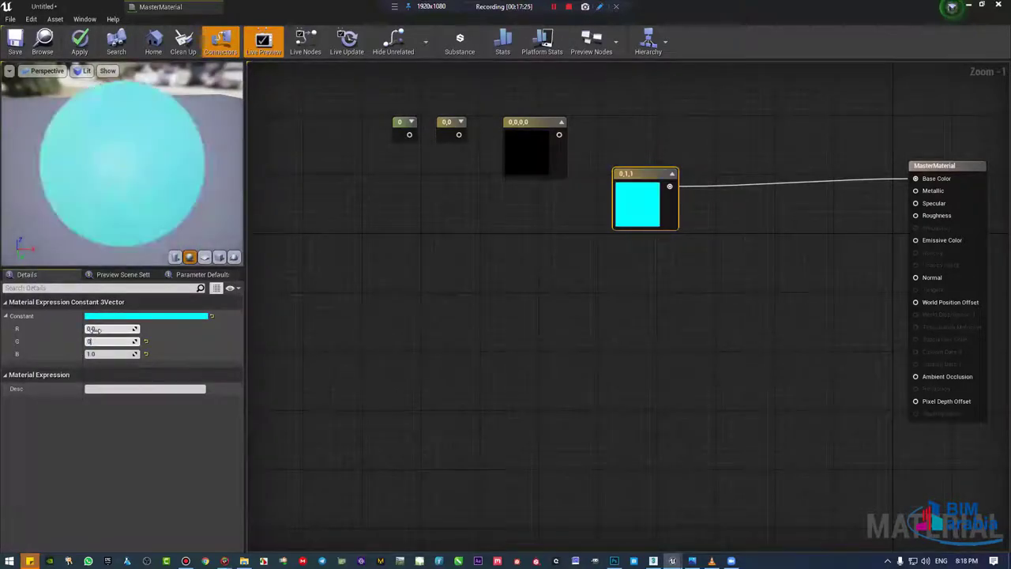
pyautogui.press('Tab')
pyautogui.write('0')
pyautogui.press('Return')
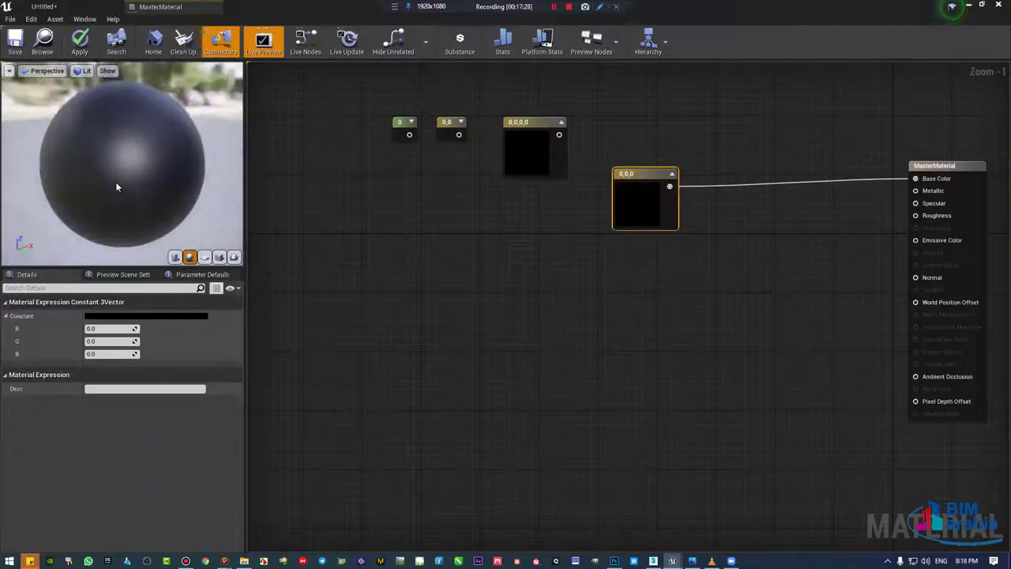
# Step: Move the black constant node left, disconnect it from Base Color, then undo
pyautogui.moveTo(623, 229); pyautogui.dragTo(579, 265)
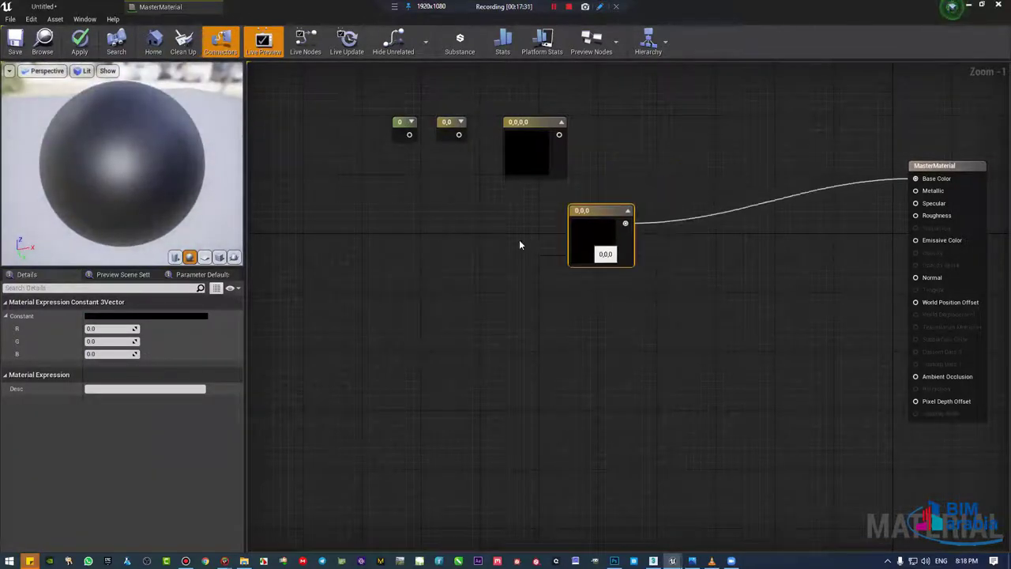
pyautogui.moveTo(519, 245); pyautogui.dragTo(488, 265)
pyautogui.keyDown('alt'); pyautogui.click(522, 237); pyautogui.keyUp('alt')
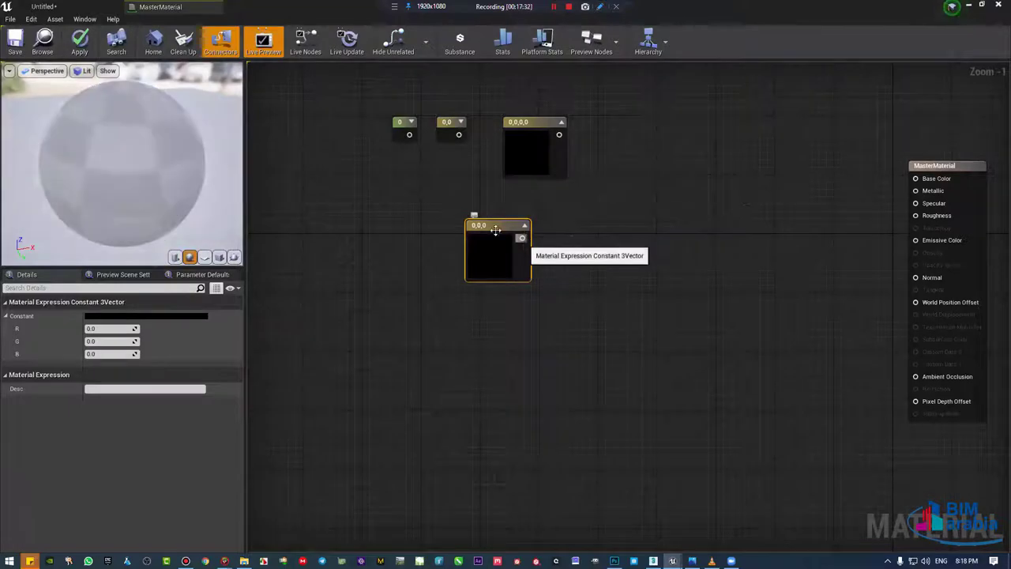
pyautogui.hotkey('ctrl', 'z')
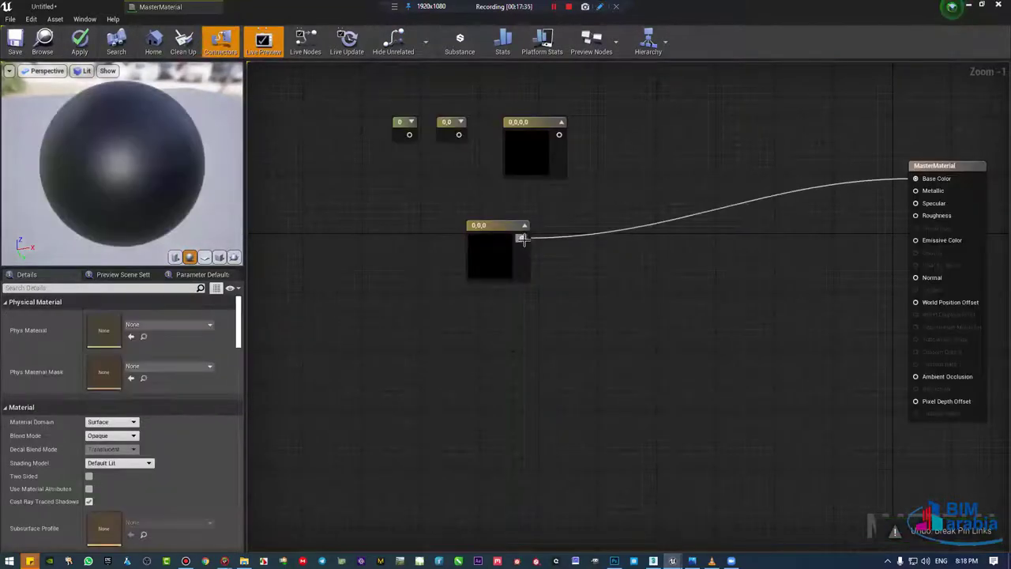
# Step: Reroute the wire to Emissive Color, remove that connection, and reposition the unwired node
pyautogui.moveTo(521, 238)
pyautogui.keyDown('ctrl'); pyautogui.mouseDown()
pyautogui.moveTo(916, 178)
pyautogui.moveTo(810, 158)
pyautogui.moveTo(916, 240)
pyautogui.mouseUp(); pyautogui.keyUp('ctrl')
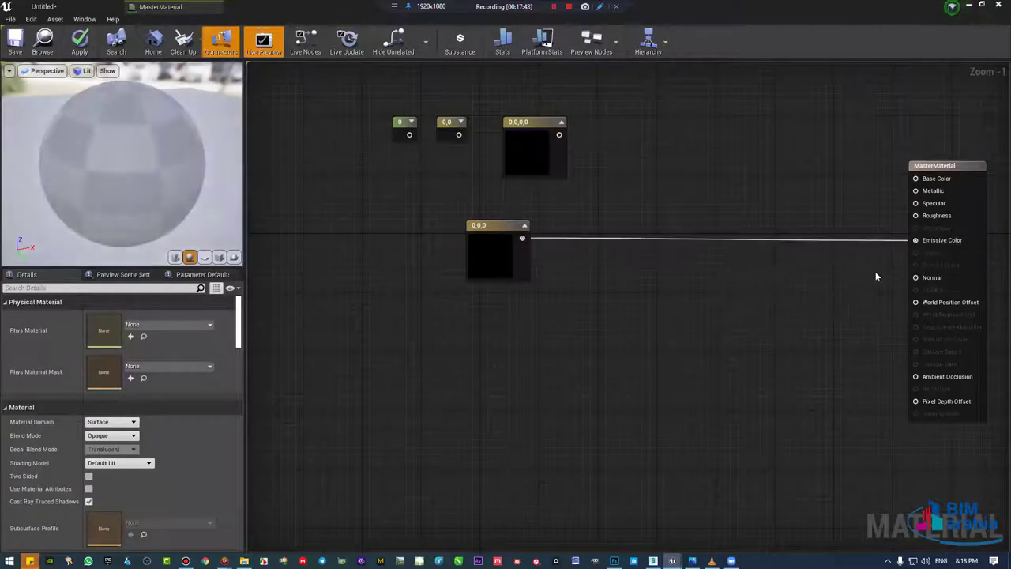
pyautogui.keyDown('alt'); pyautogui.click(915, 240); pyautogui.keyUp('alt')
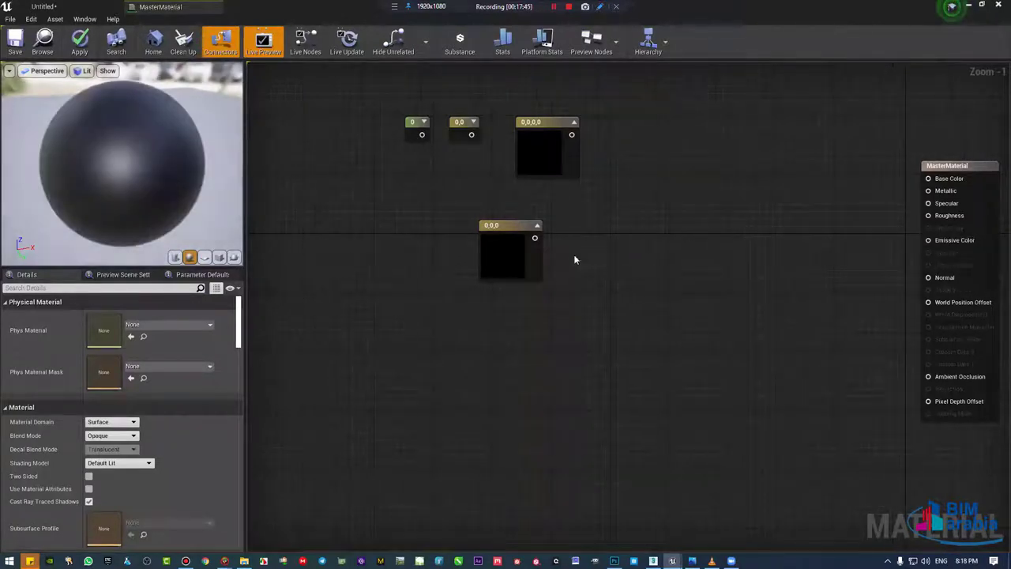
pyautogui.scroll(-1, 505, 256)
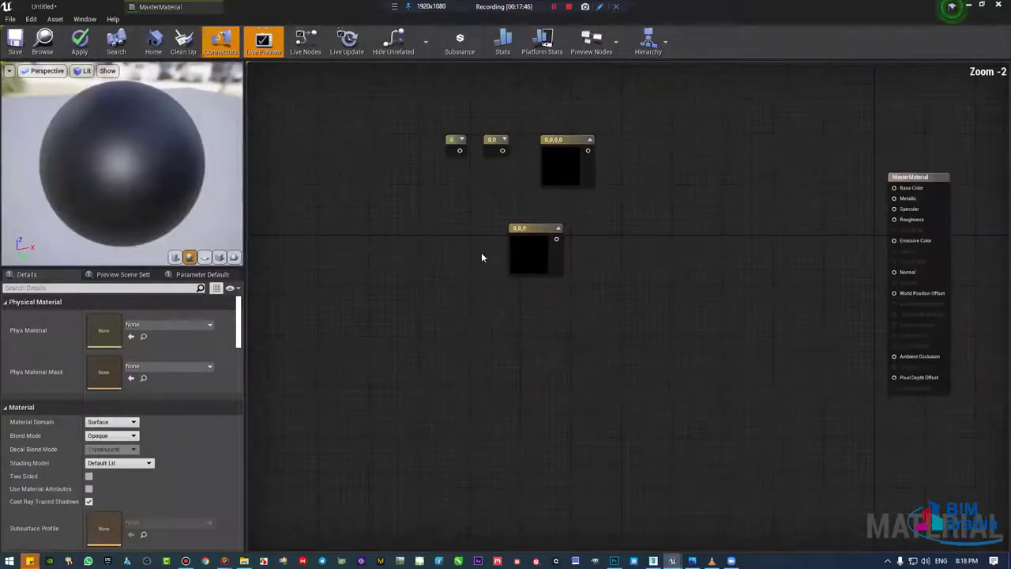
pyautogui.scroll(2, 595, 262)
pyautogui.click(596, 261)
pyautogui.moveTo(577, 251); pyautogui.dragTo(602, 234)
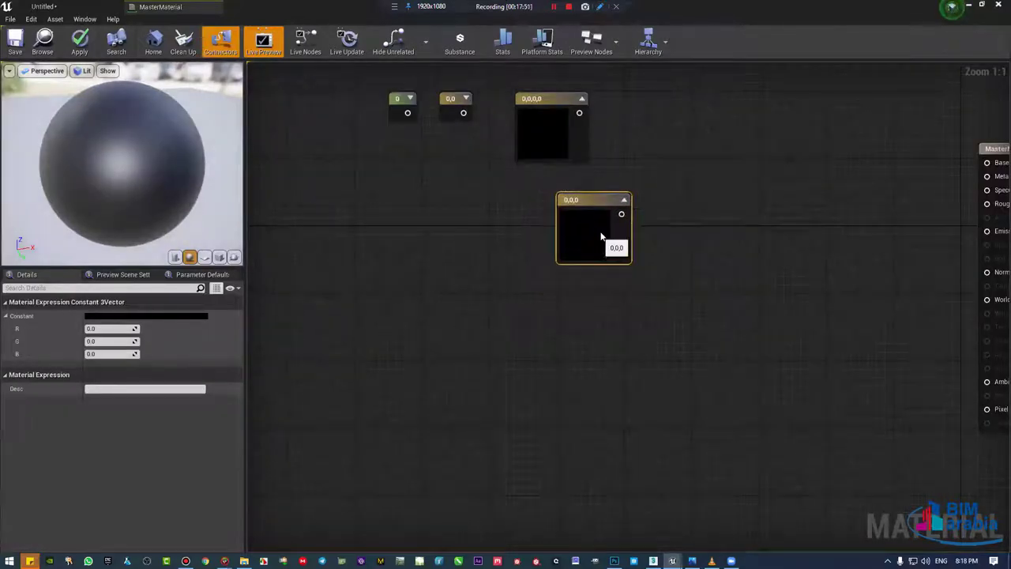
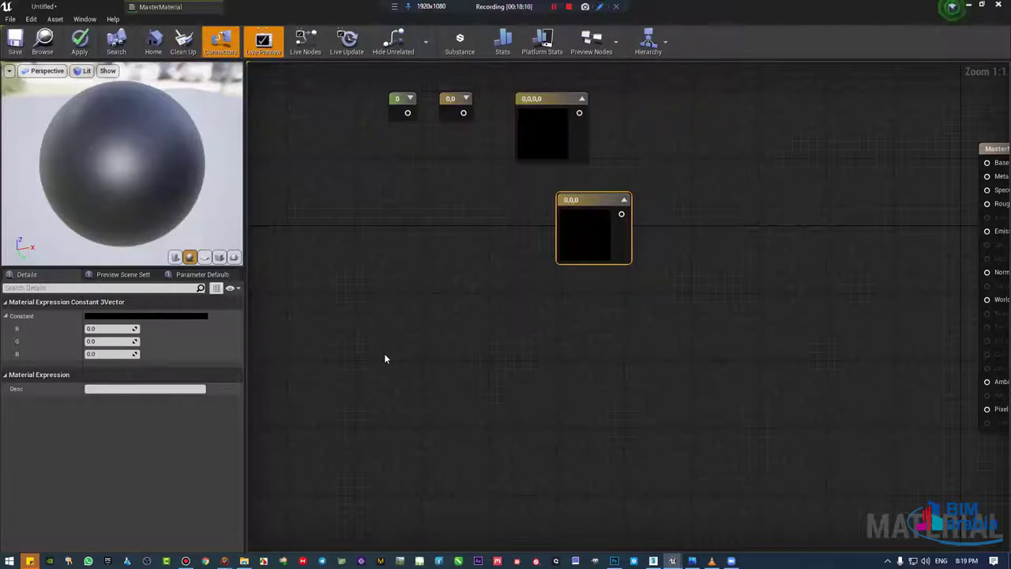
# Step: Line up the 0,0, 0,0,0 and 0,0,0,0 constant nodes in a row across the top
pyautogui.moveTo(591, 249)
pyautogui.mouseDown()
pyautogui.moveTo(632, 149)
pyautogui.moveTo(522, 224)
pyautogui.mouseUp()
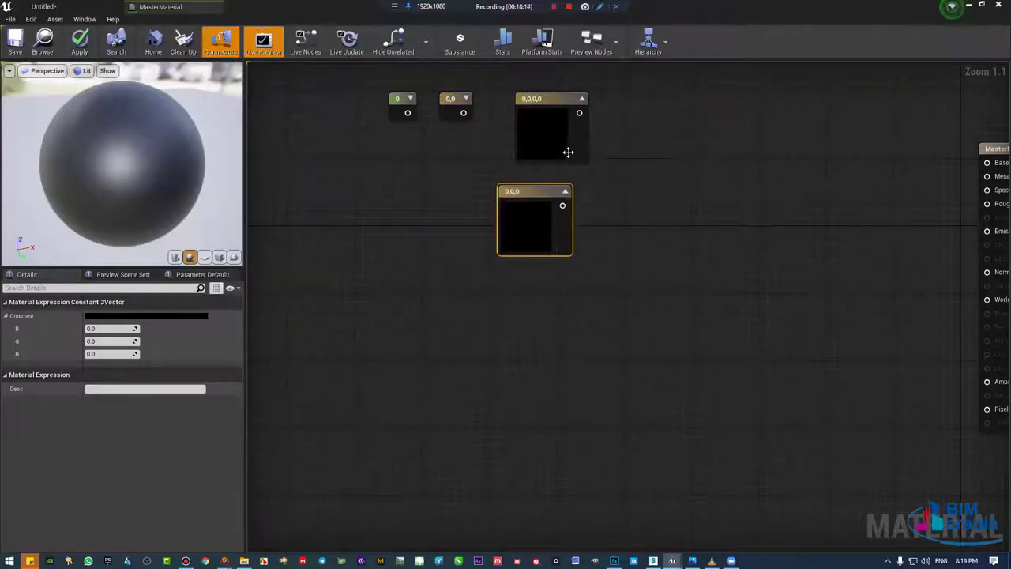
pyautogui.moveTo(567, 153); pyautogui.dragTo(693, 153)
pyautogui.moveTo(511, 220); pyautogui.dragTo(538, 131)
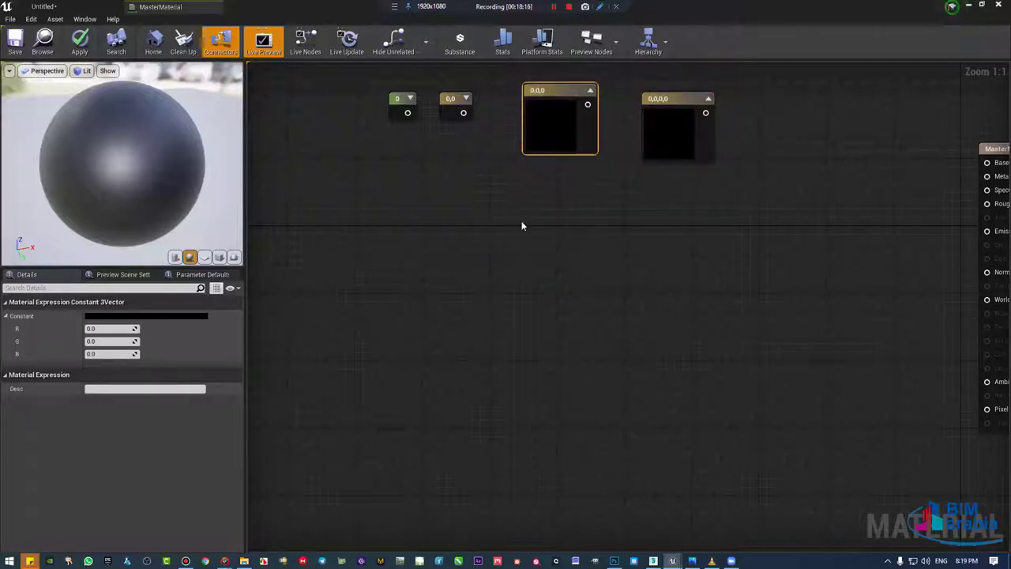
pyautogui.moveTo(521, 220); pyautogui.dragTo(560, 335, button='right')
pyautogui.moveTo(526, 167); pyautogui.dragTo(551, 335)
pyautogui.moveTo(638, 339); pyautogui.dragTo(640, 273, button='right')
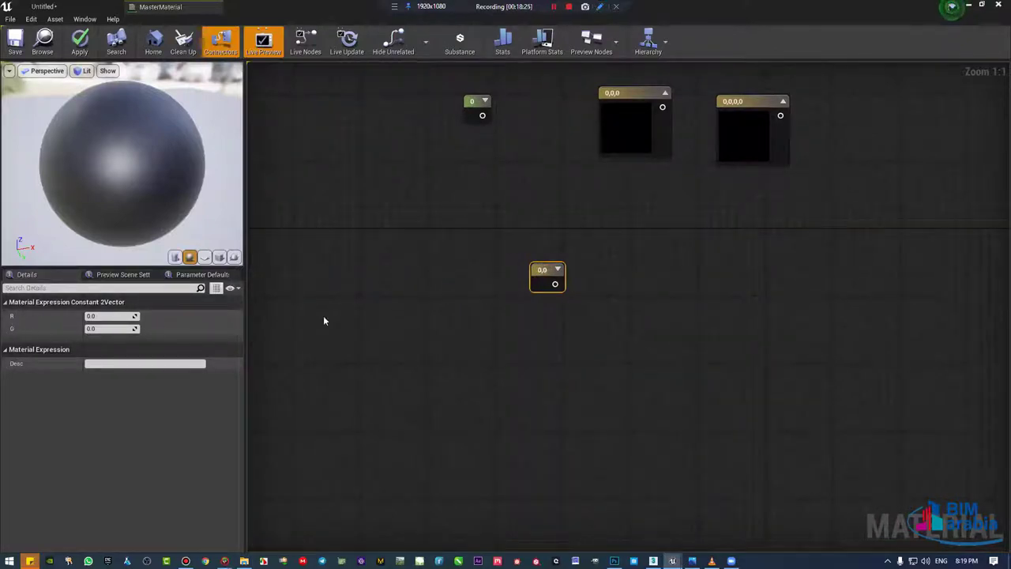
pyautogui.moveTo(543, 284)
pyautogui.mouseDown()
pyautogui.moveTo(534, 234)
pyautogui.moveTo(546, 117)
pyautogui.mouseUp()
# Step: Place the scalar 0 constant below the row, with the MasterMaterial node framed in view
pyautogui.moveTo(472, 102); pyautogui.dragTo(714, 320)
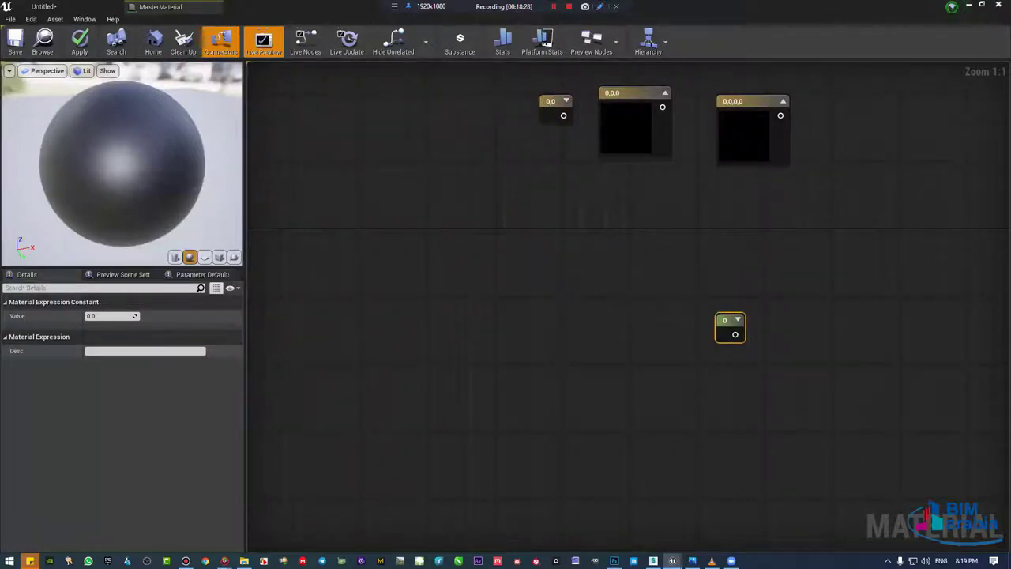
pyautogui.moveTo(849, 305); pyautogui.dragTo(526, 285, button='right')
pyautogui.moveTo(460, 229); pyautogui.dragTo(465, 232)
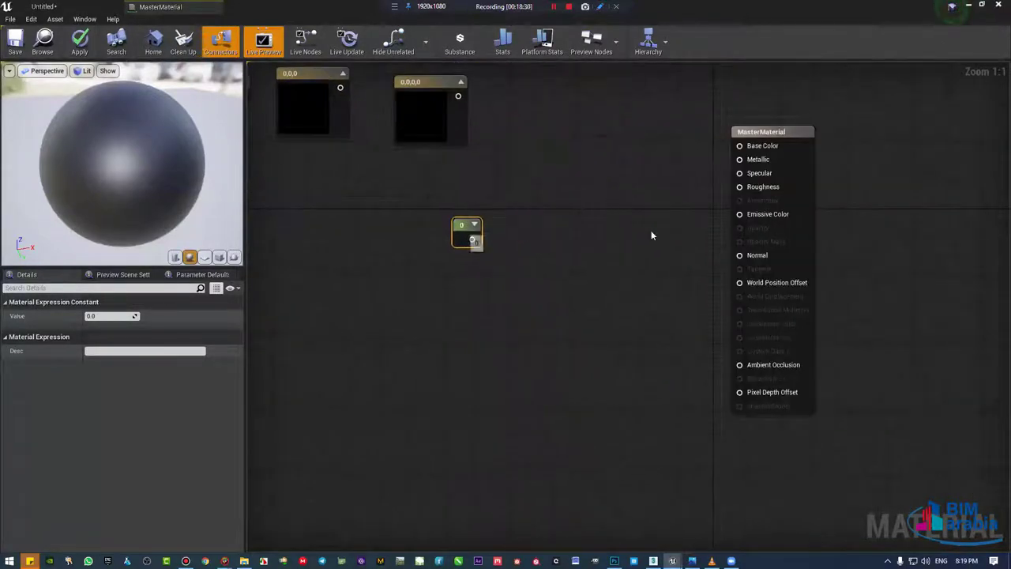
pyautogui.moveTo(653, 234); pyautogui.dragTo(380, 261, button='right')
pyautogui.moveTo(560, 255); pyautogui.dragTo(381, 268)
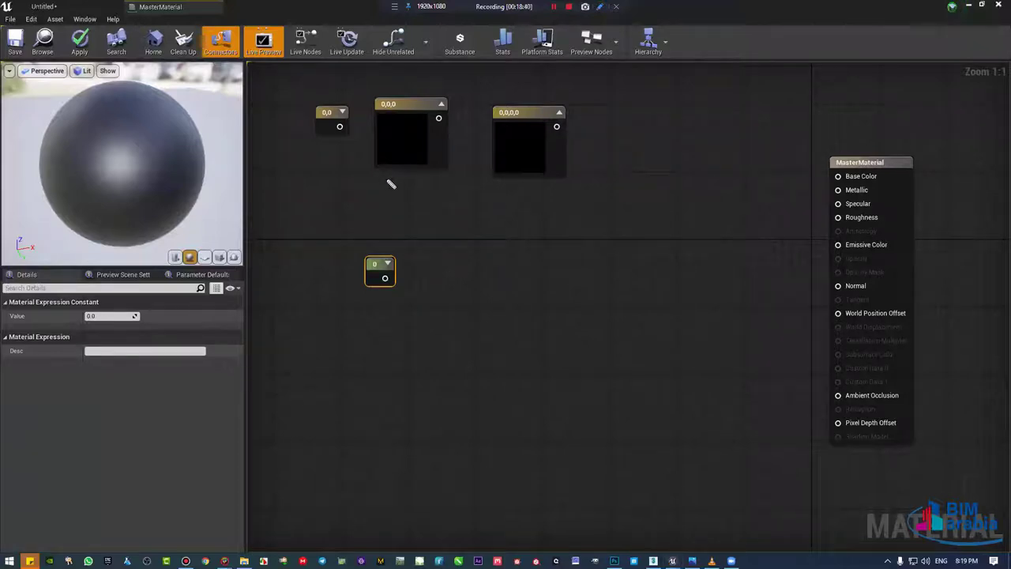
pyautogui.moveTo(400, 272); pyautogui.dragTo(563, 244)
pyautogui.moveTo(527, 233); pyautogui.dragTo(541, 256)
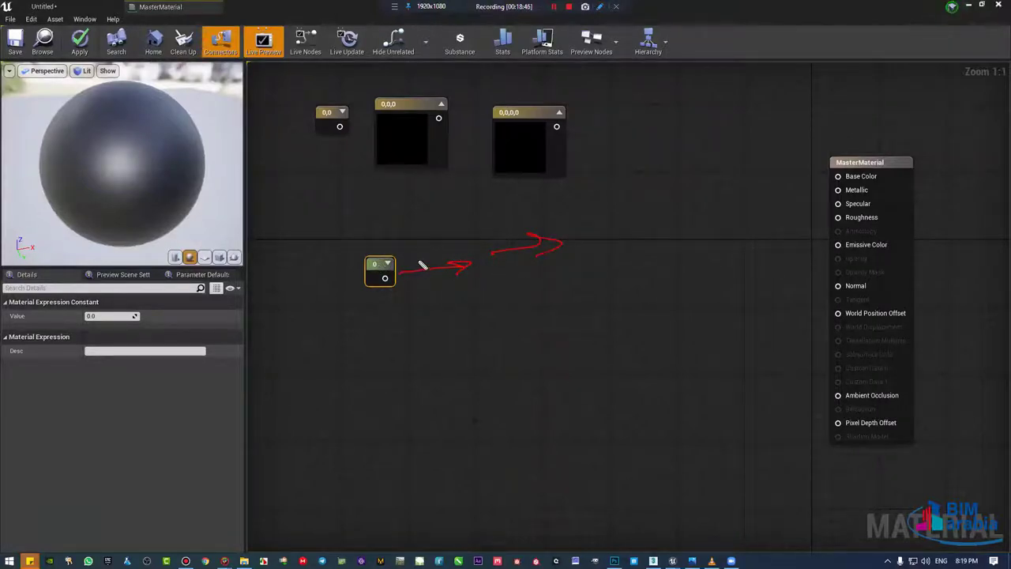
pyautogui.moveTo(619, 208); pyautogui.dragTo(591, 231)
pyautogui.moveTo(626, 215); pyautogui.dragTo(642, 220)
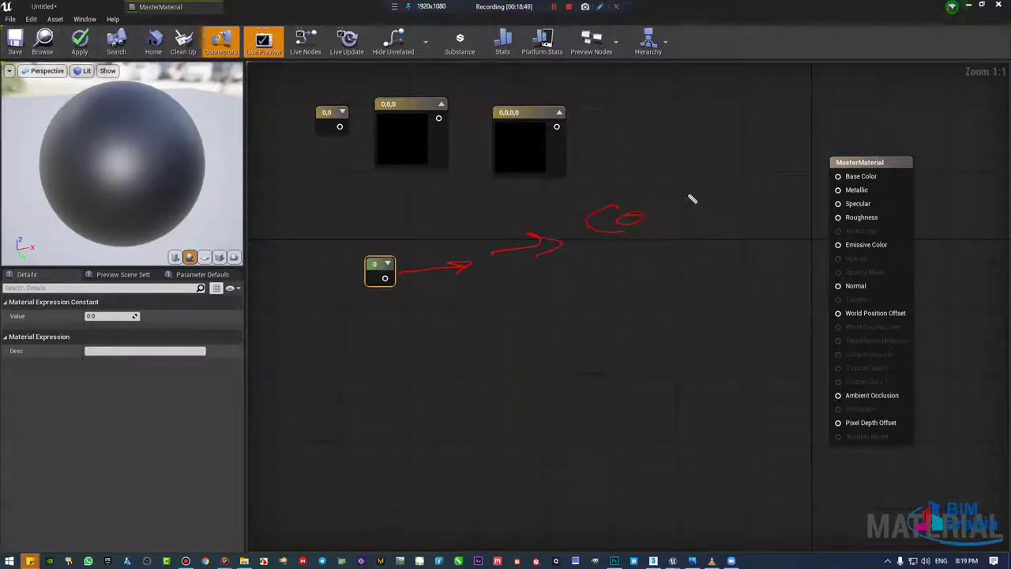
pyautogui.moveTo(636, 182); pyautogui.dragTo(649, 218)
pyautogui.moveTo(688, 192)
pyautogui.mouseDown()
pyautogui.moveTo(701, 198)
pyautogui.moveTo(736, 168)
pyautogui.mouseUp()
pyautogui.moveTo(665, 252)
pyautogui.mouseDown()
pyautogui.moveTo(714, 231)
pyautogui.moveTo(649, 294)
pyautogui.mouseUp()
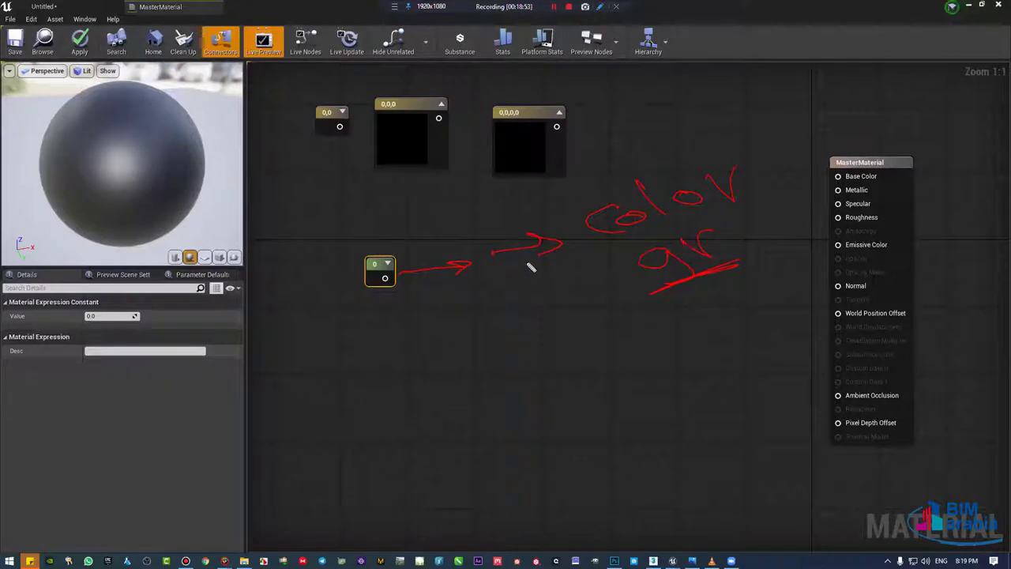
pyautogui.moveTo(492, 254); pyautogui.dragTo(543, 349)
pyautogui.moveTo(521, 330)
pyautogui.mouseDown()
pyautogui.moveTo(545, 348)
pyautogui.moveTo(643, 343)
pyautogui.mouseUp()
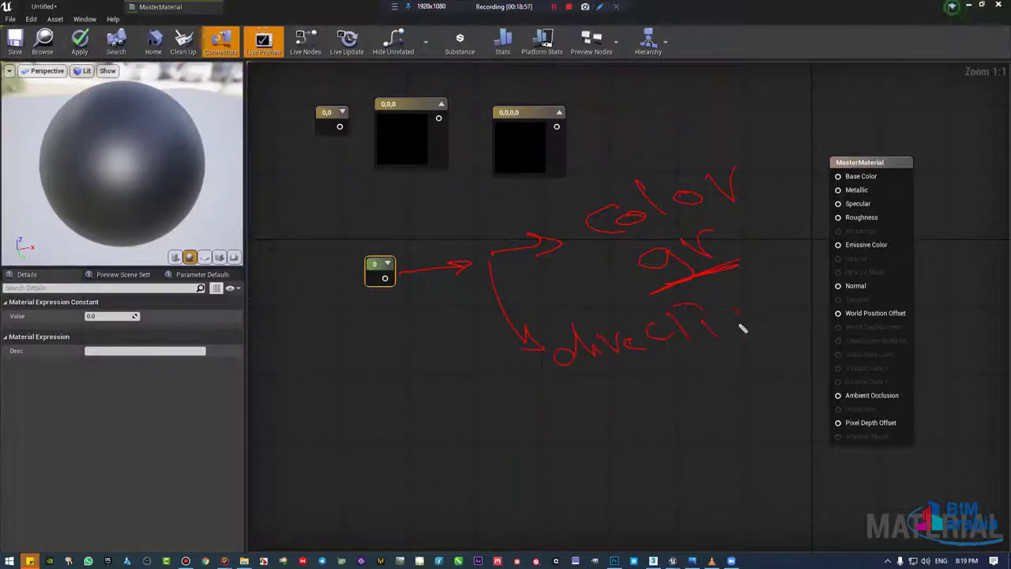
pyautogui.moveTo(721, 313)
pyautogui.mouseDown()
pyautogui.moveTo(775, 318)
pyautogui.moveTo(624, 373)
pyautogui.mouseUp()
pyautogui.moveTo(553, 387); pyautogui.dragTo(523, 414)
pyautogui.moveTo(525, 393); pyautogui.dragTo(555, 411)
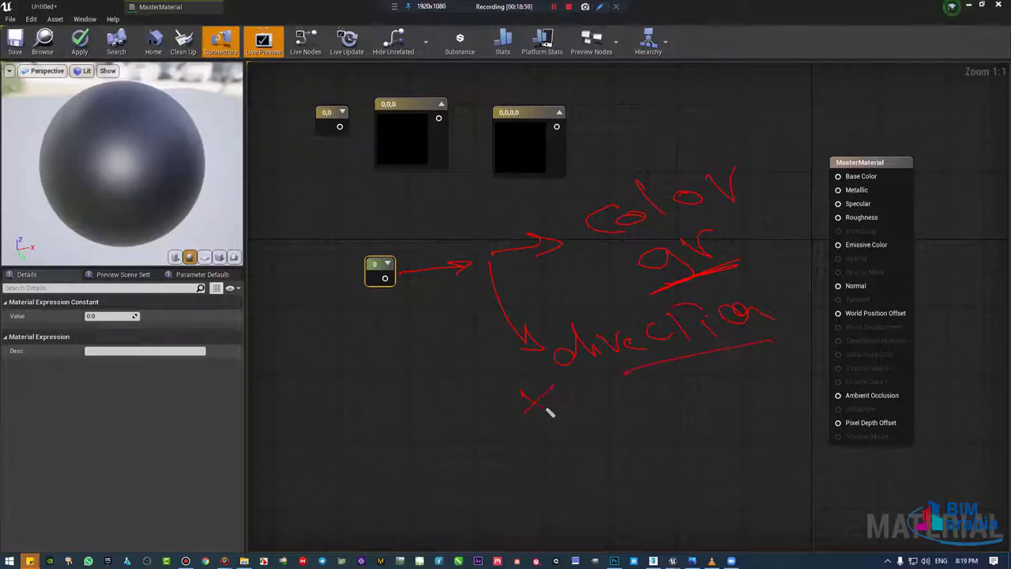
pyautogui.moveTo(526, 465)
pyautogui.mouseDown()
pyautogui.moveTo(561, 433)
pyautogui.moveTo(501, 491)
pyautogui.moveTo(584, 521)
pyautogui.mouseUp()
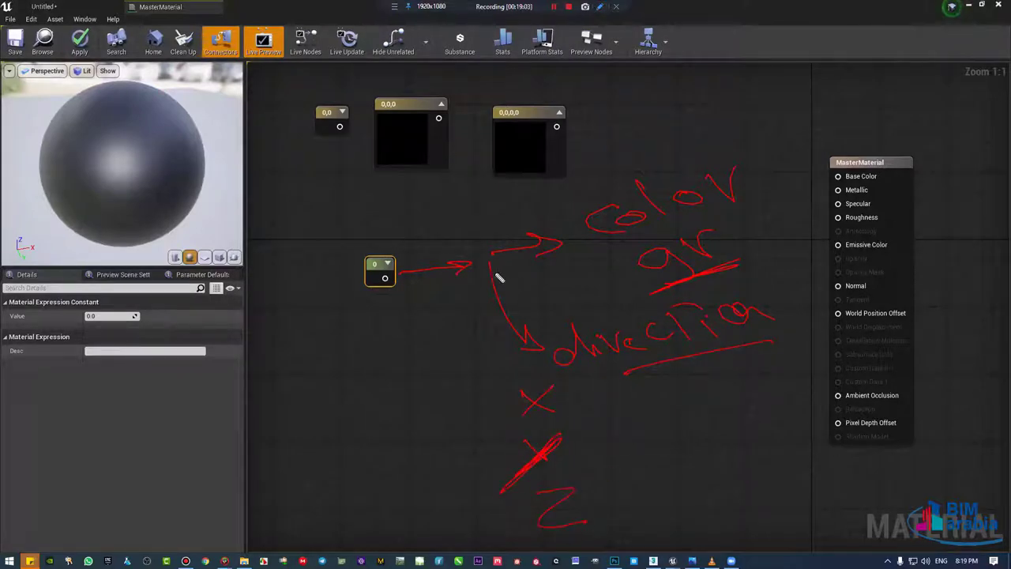
pyautogui.moveTo(397, 265); pyautogui.dragTo(397, 263)
pyautogui.moveTo(585, 390); pyautogui.dragTo(600, 406)
pyautogui.moveTo(629, 506); pyautogui.dragTo(636, 517)
pyautogui.moveTo(613, 371)
pyautogui.mouseDown()
pyautogui.moveTo(524, 523)
pyautogui.moveTo(622, 387)
pyautogui.mouseUp()
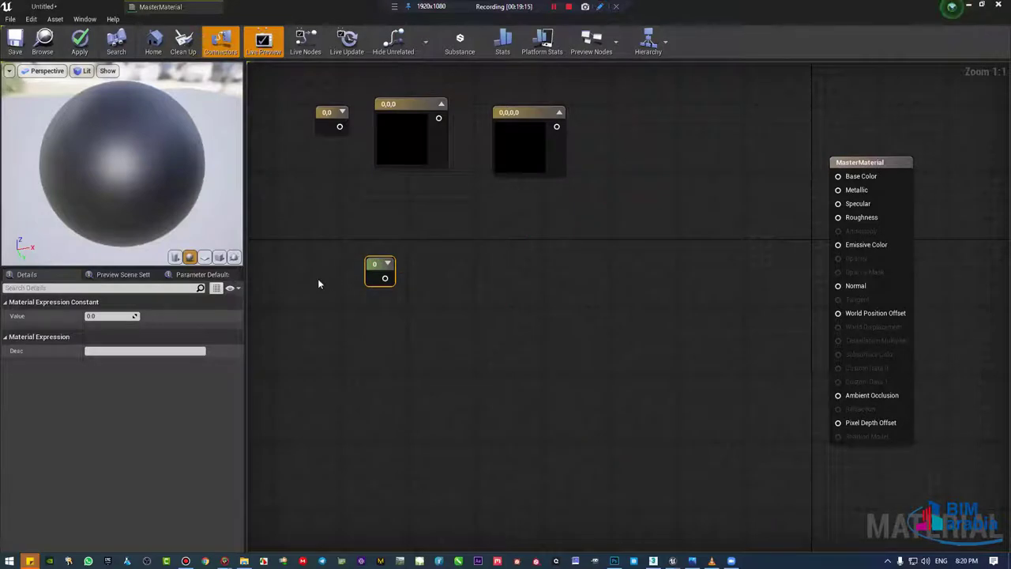
# Step: Wire the scalar 0 constant into the MasterMaterial's Base Color input
pyautogui.moveTo(380, 269); pyautogui.dragTo(582, 210)
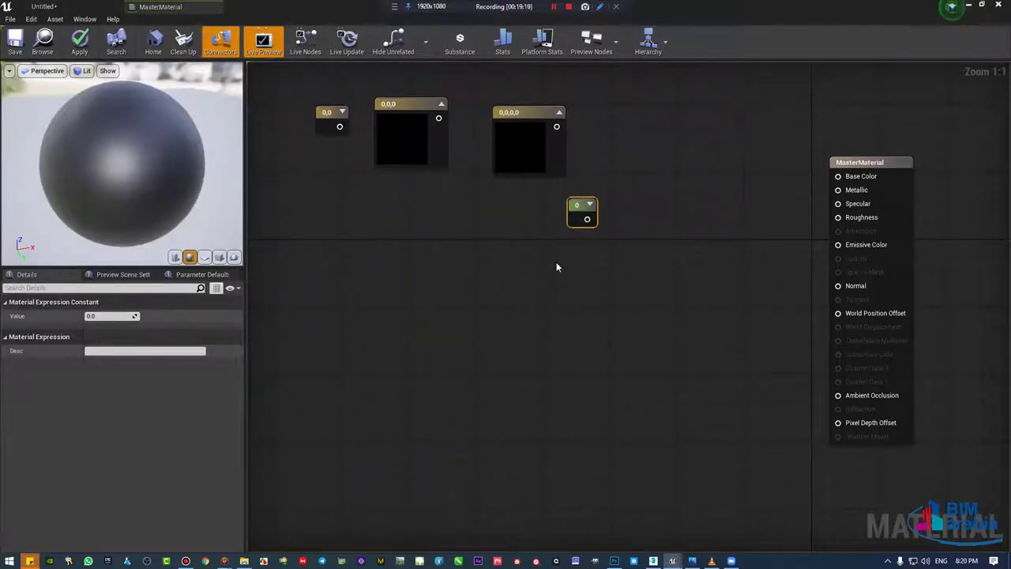
pyautogui.moveTo(586, 218); pyautogui.dragTo(840, 177)
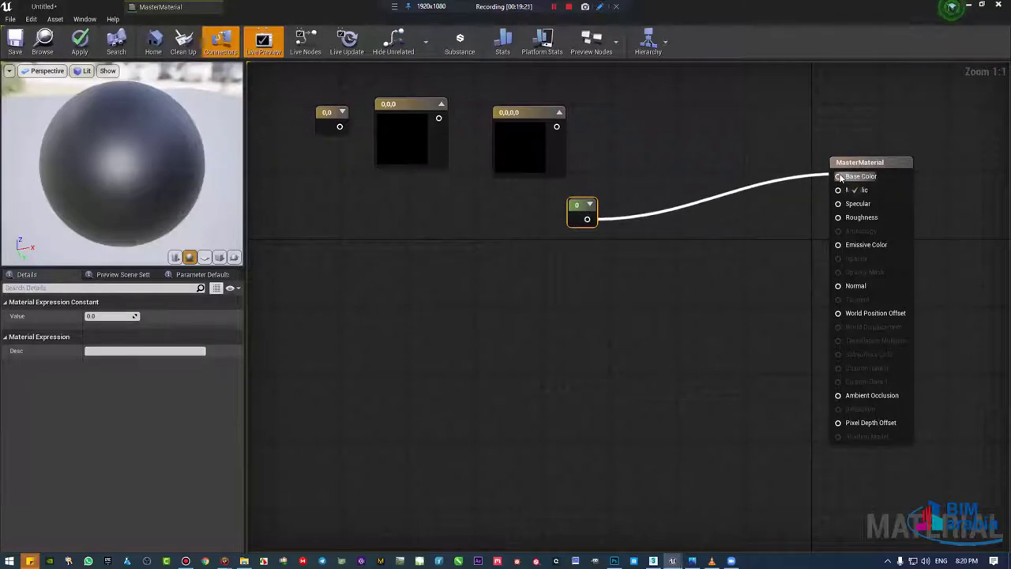
pyautogui.moveTo(579, 209); pyautogui.dragTo(688, 166)
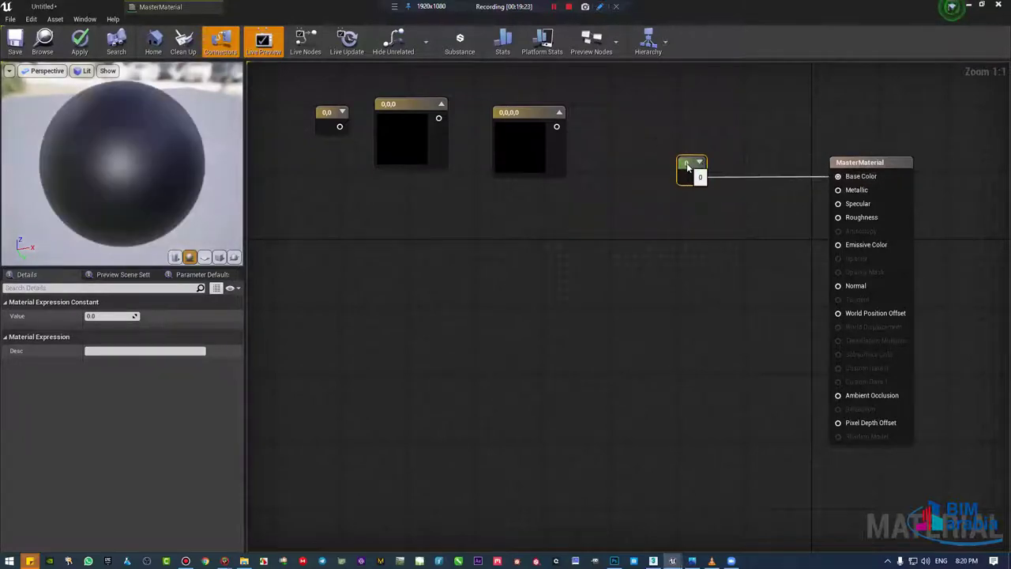
# Step: Set the constant's value to 1, then change it to 0.5
pyautogui.click(111, 317)
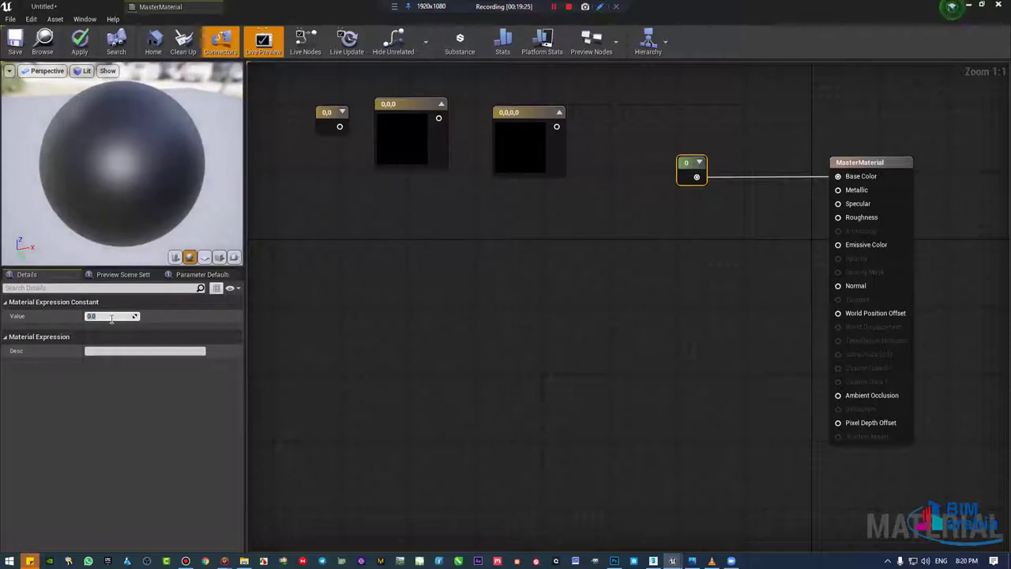
pyautogui.write('1')
pyautogui.press('Return')
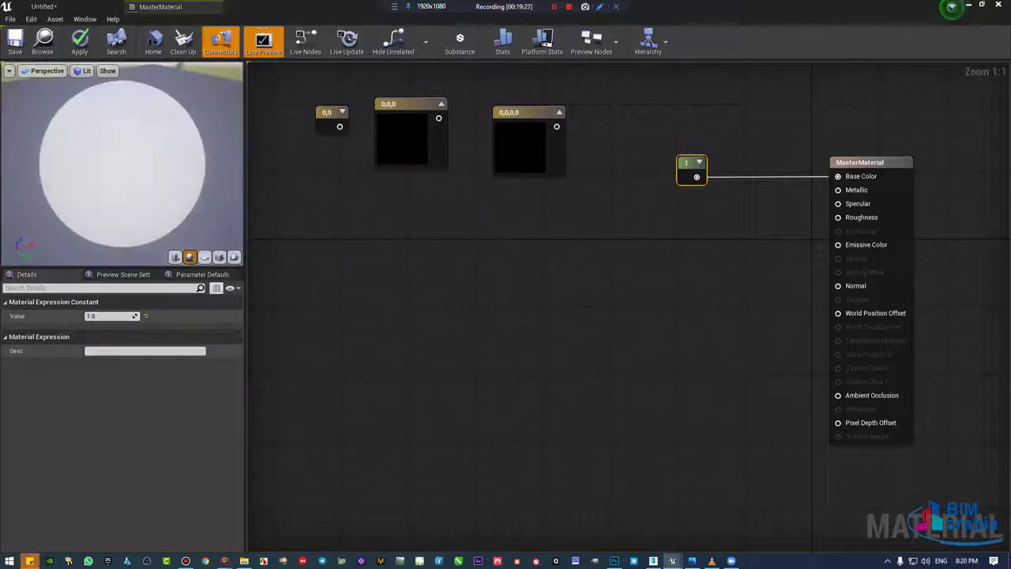
pyautogui.click(111, 316)
pyautogui.write('5')
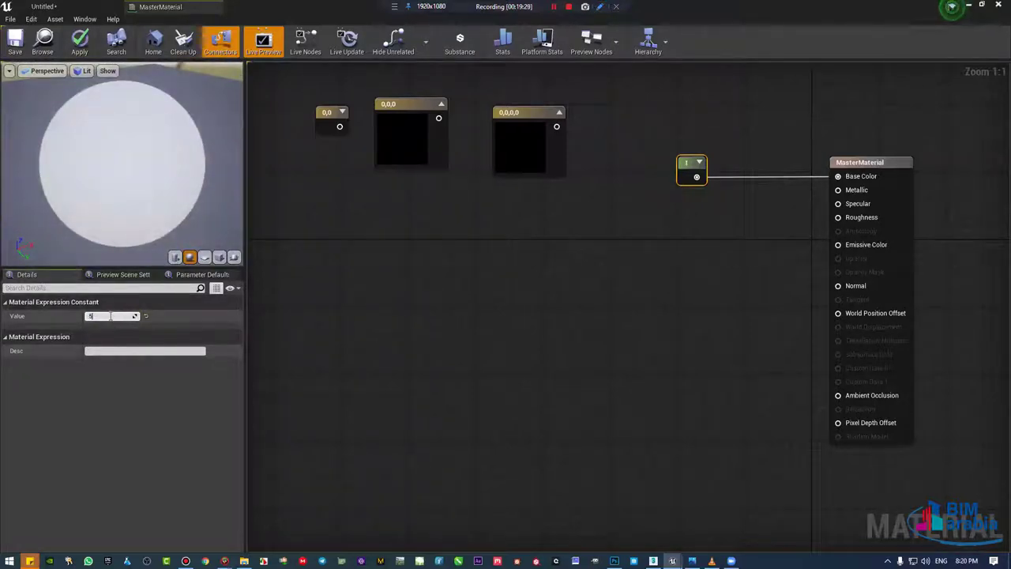
pyautogui.press('Return')
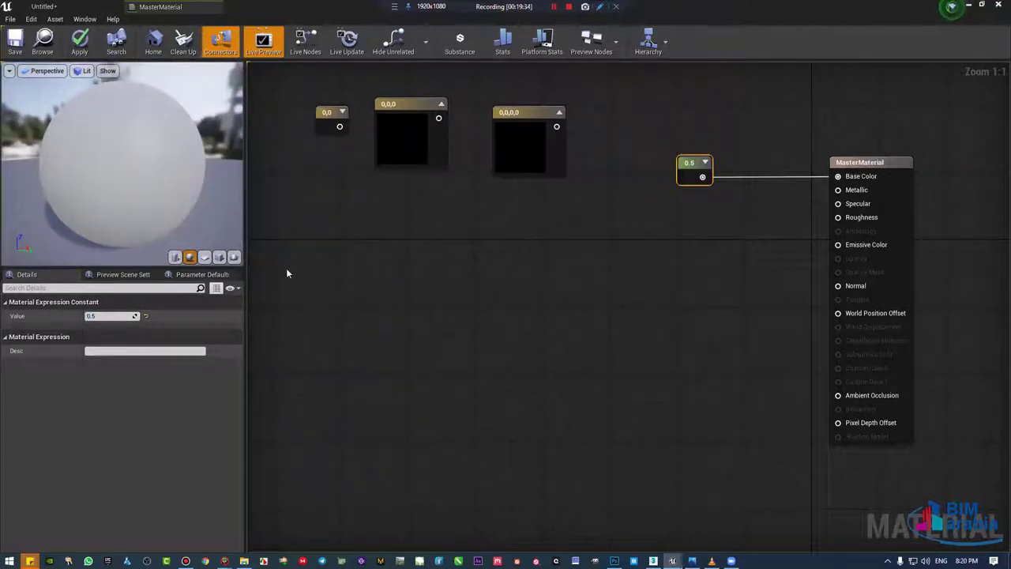
# Step: Move the 0.5 constant lower in the graph and orbit the preview sphere
pyautogui.moveTo(676, 173); pyautogui.dragTo(636, 162)
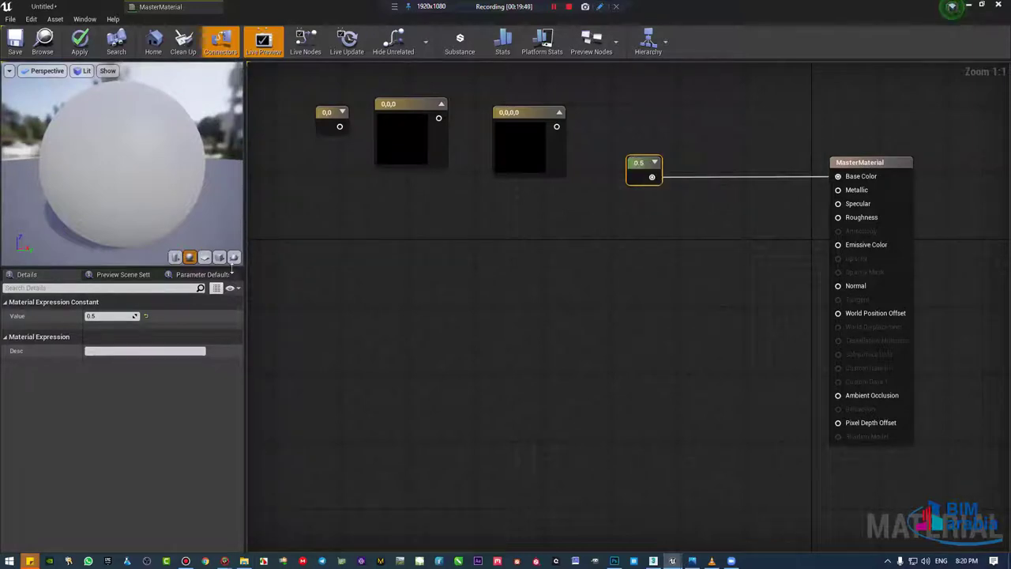
pyautogui.moveTo(126, 165); pyautogui.dragTo(102, 166)
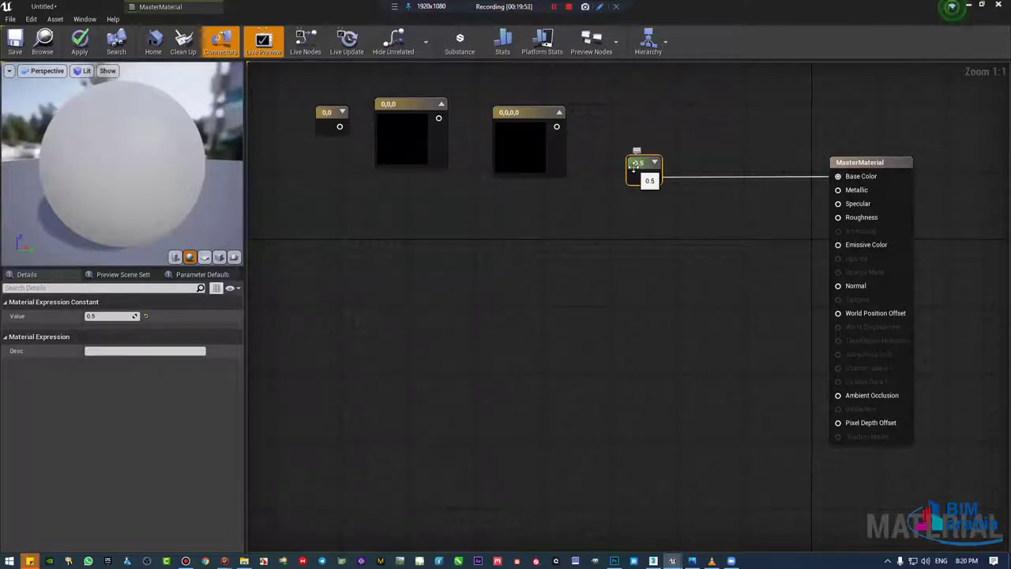
pyautogui.moveTo(633, 166); pyautogui.dragTo(592, 385)
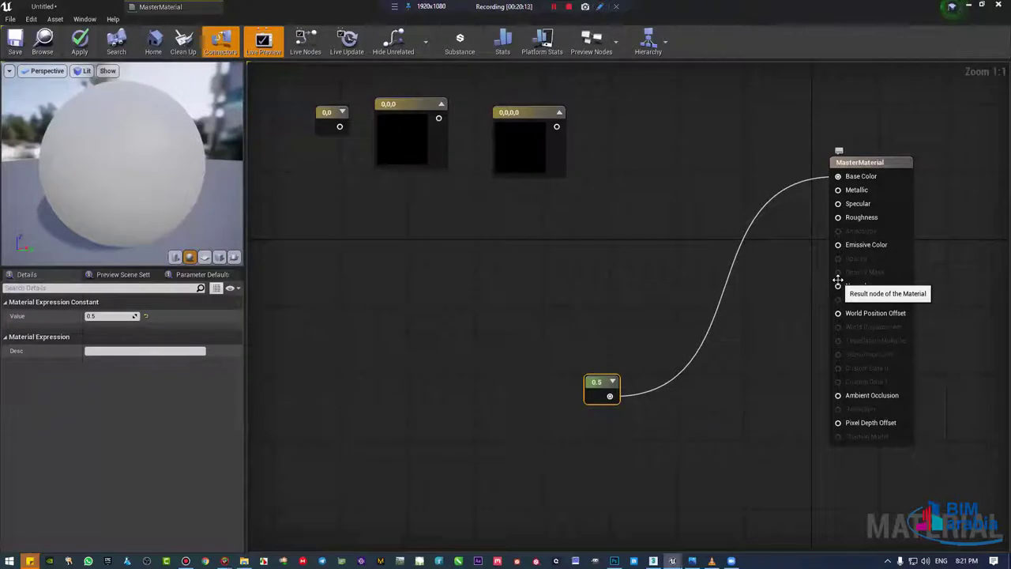
# Step: Disconnect the 0.5 constant from Base Color and move it beside the other constants
pyautogui.keyDown('alt'); pyautogui.click(609, 396); pyautogui.keyUp('alt')
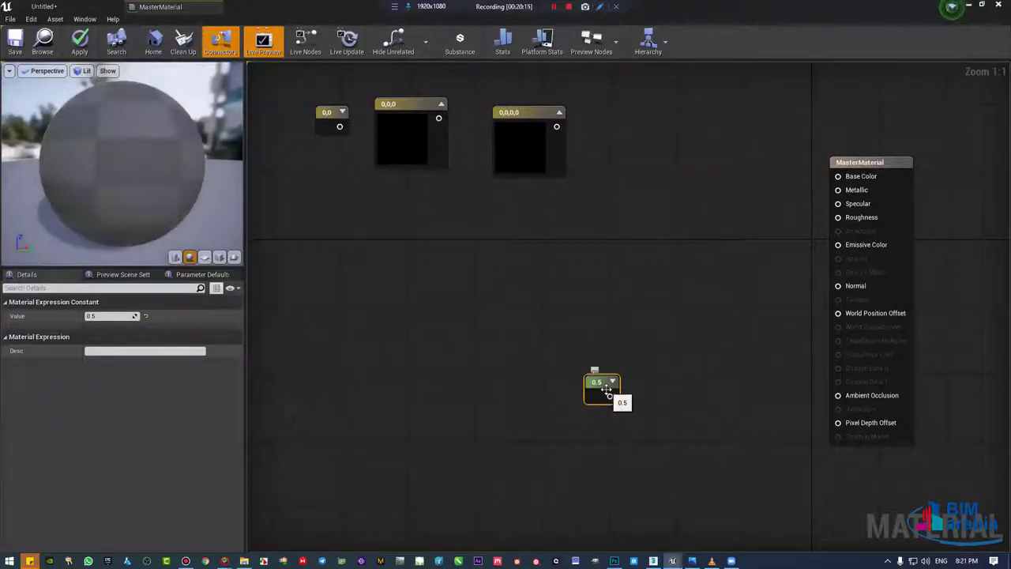
pyautogui.moveTo(597, 382); pyautogui.dragTo(723, 164)
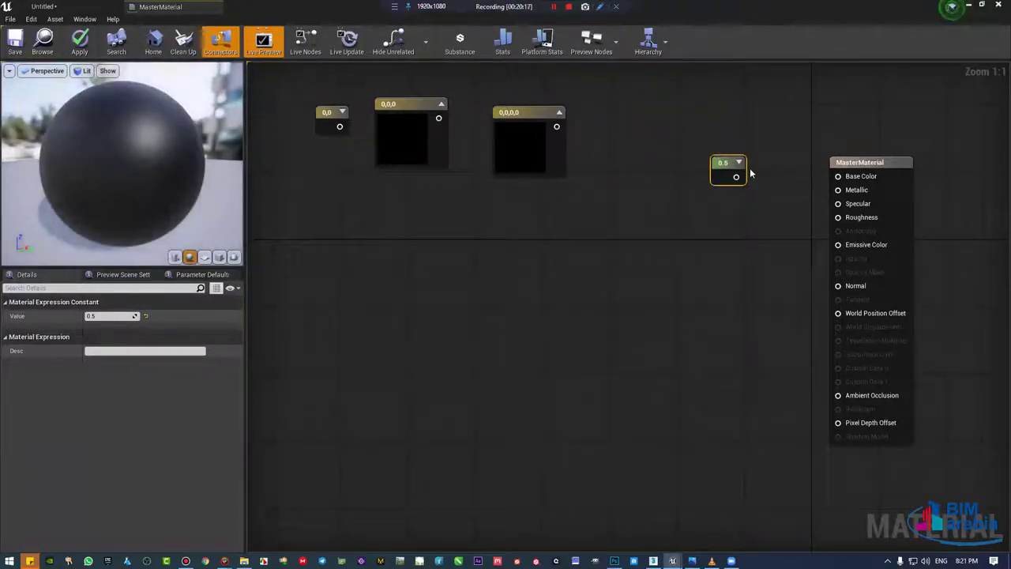
pyautogui.moveTo(716, 164)
pyautogui.mouseDown()
pyautogui.moveTo(321, 146)
pyautogui.moveTo(271, 113)
pyautogui.moveTo(463, 289)
pyautogui.moveTo(332, 162)
pyautogui.mouseUp()
pyautogui.click(308, 237)
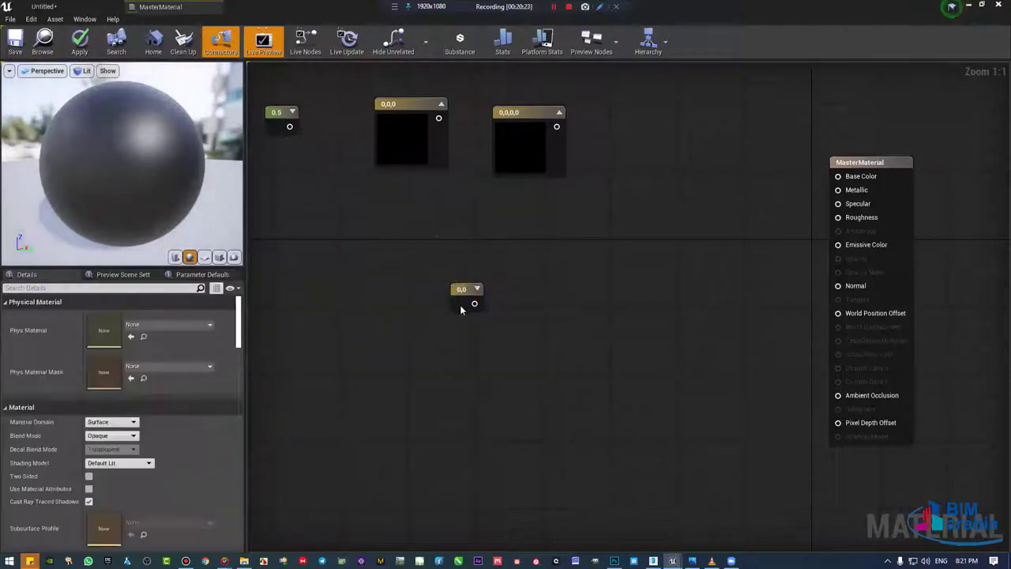
# Step: Move the 0,0 and 0,0,0,0 constant nodes closer to the 0.5 node
pyautogui.moveTo(462, 289)
pyautogui.mouseDown()
pyautogui.moveTo(334, 108)
pyautogui.moveTo(341, 126)
pyautogui.mouseUp()
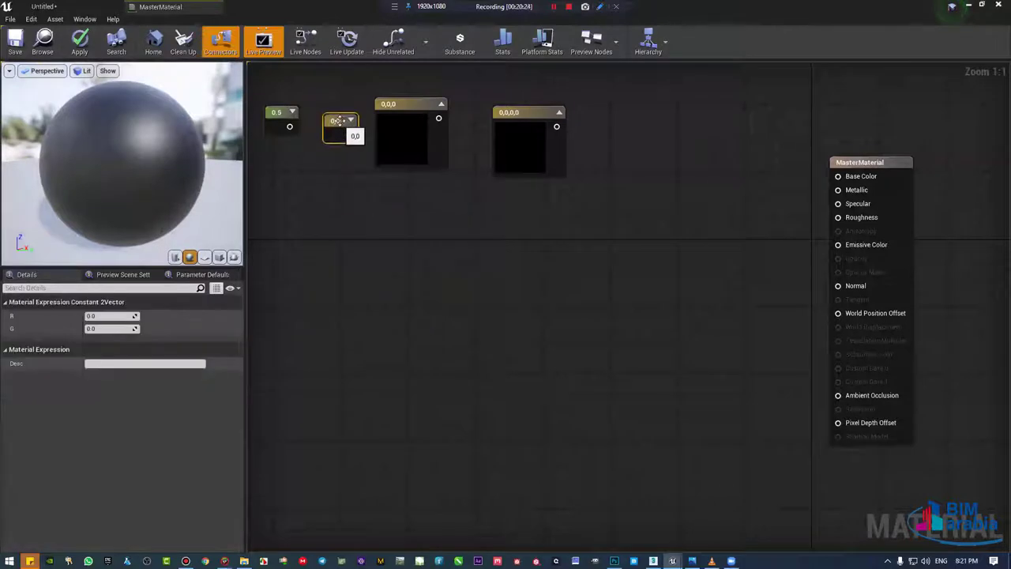
pyautogui.moveTo(463, 219); pyautogui.dragTo(516, 317, button='right')
pyautogui.click(470, 242)
pyautogui.click(405, 229)
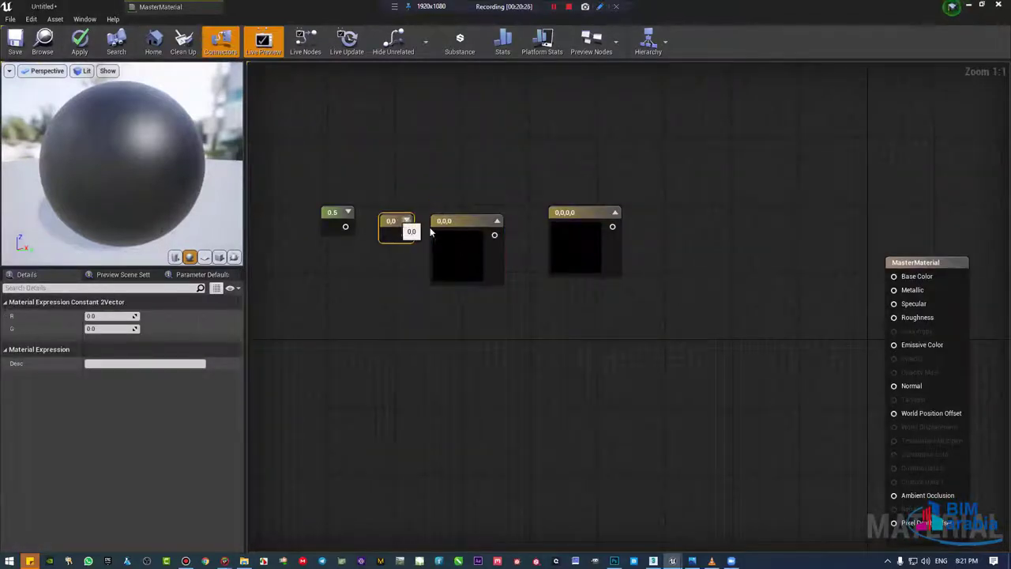
pyautogui.moveTo(576, 246); pyautogui.dragTo(641, 279)
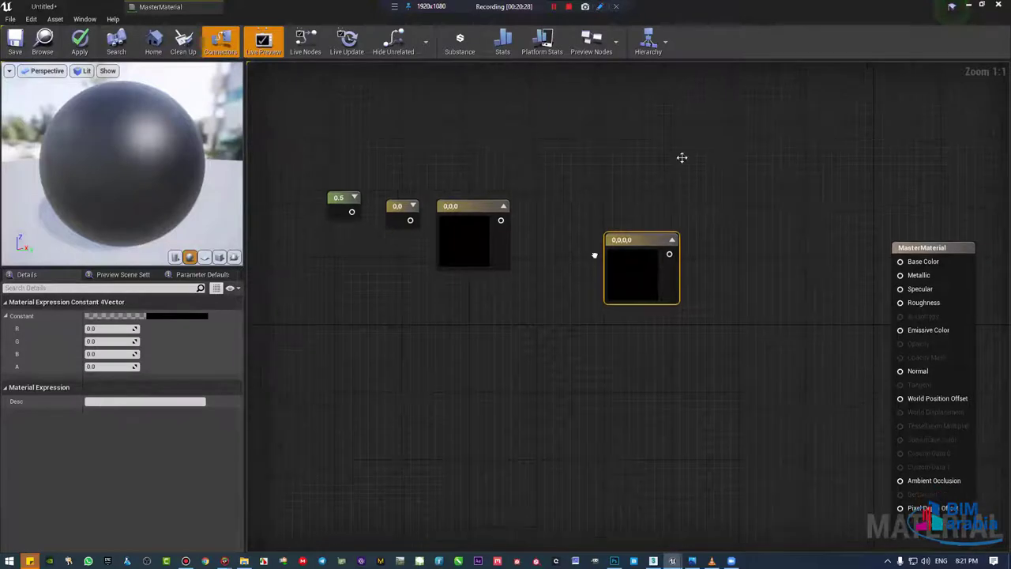
pyautogui.moveTo(491, 238); pyautogui.dragTo(531, 136, button='right')
pyautogui.moveTo(661, 197); pyautogui.dragTo(593, 327)
pyautogui.moveTo(607, 219); pyautogui.dragTo(613, 129, button='right')
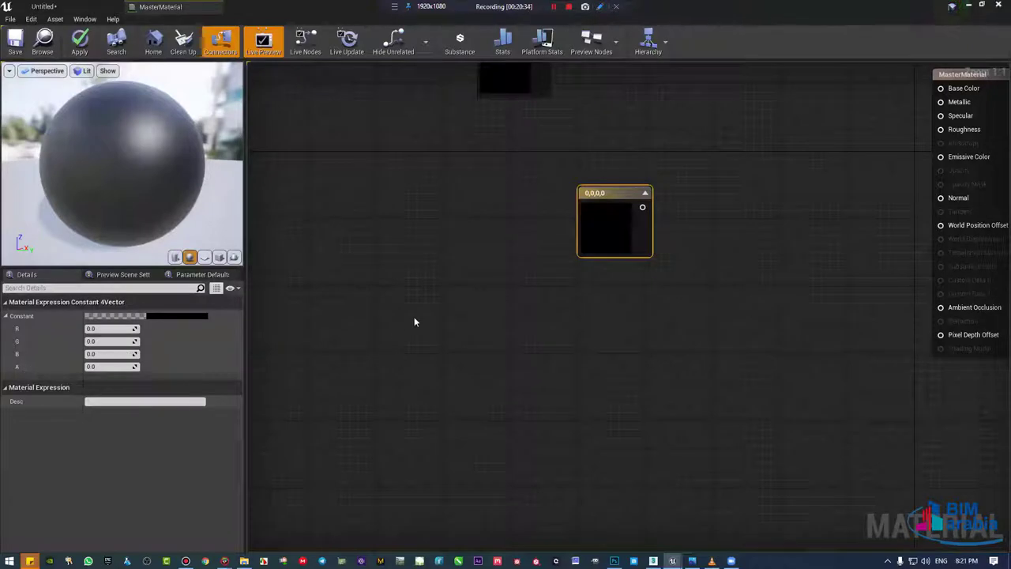
# Step: Zoom out, gather the four constants into one row, and delete them
pyautogui.scroll(-2, 414, 321)
pyautogui.scroll(-1, 414, 321)
pyautogui.moveTo(567, 231); pyautogui.dragTo(597, 305, button='right')
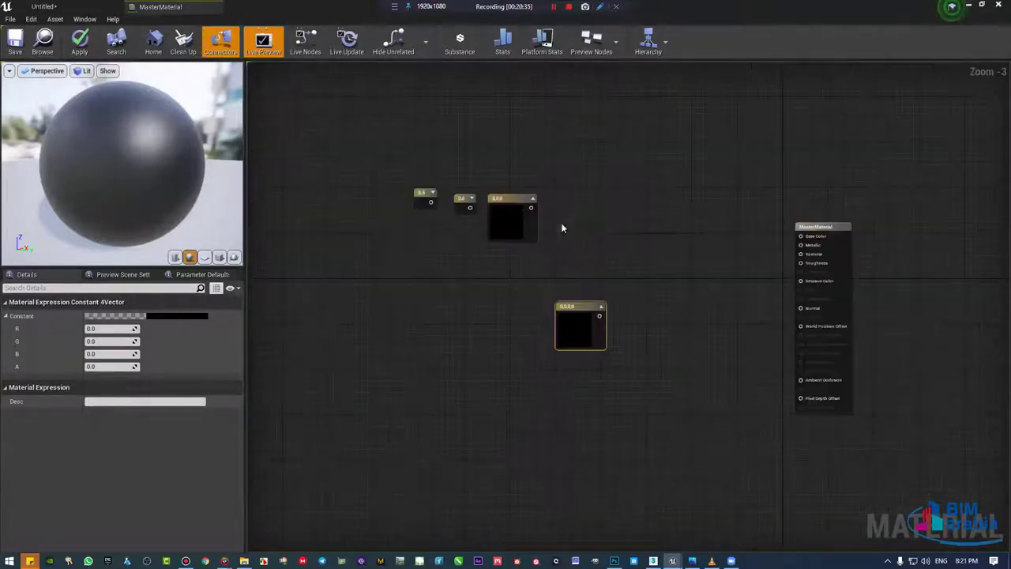
pyautogui.moveTo(588, 307); pyautogui.dragTo(589, 194)
pyautogui.moveTo(517, 204); pyautogui.dragTo(512, 185)
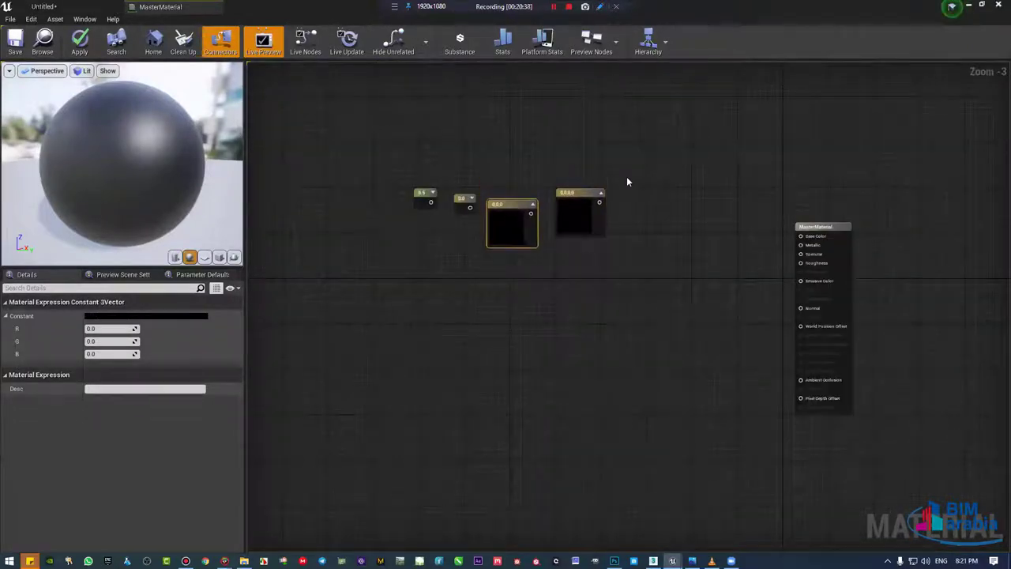
pyautogui.moveTo(647, 166); pyautogui.dragTo(469, 314)
pyautogui.press('Delete')
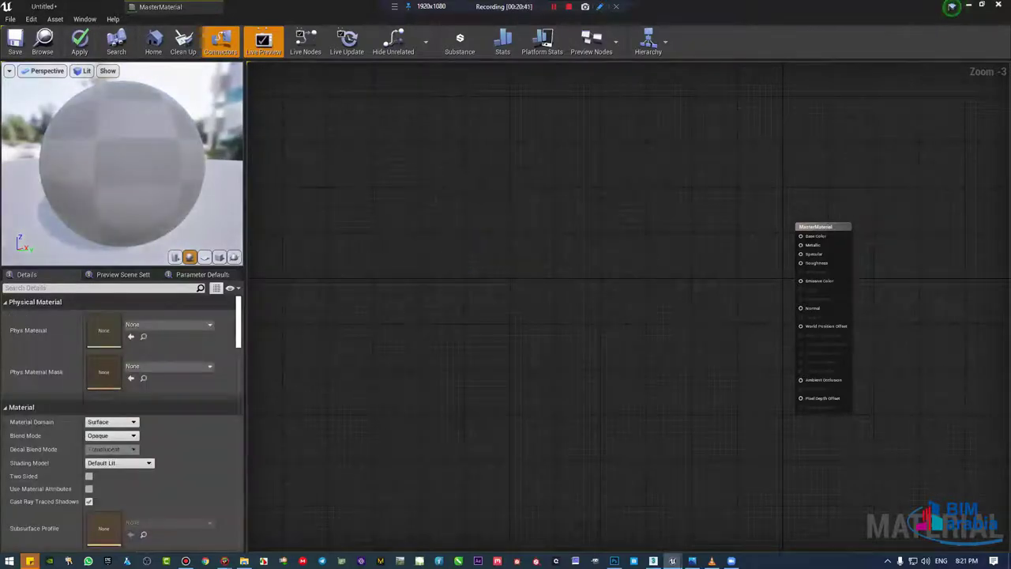
# Step: Add a Constant set to 1 and wire it into Base Color
pyautogui.scroll(3, 728, 233)
pyautogui.moveTo(759, 209); pyautogui.dragTo(636, 192)
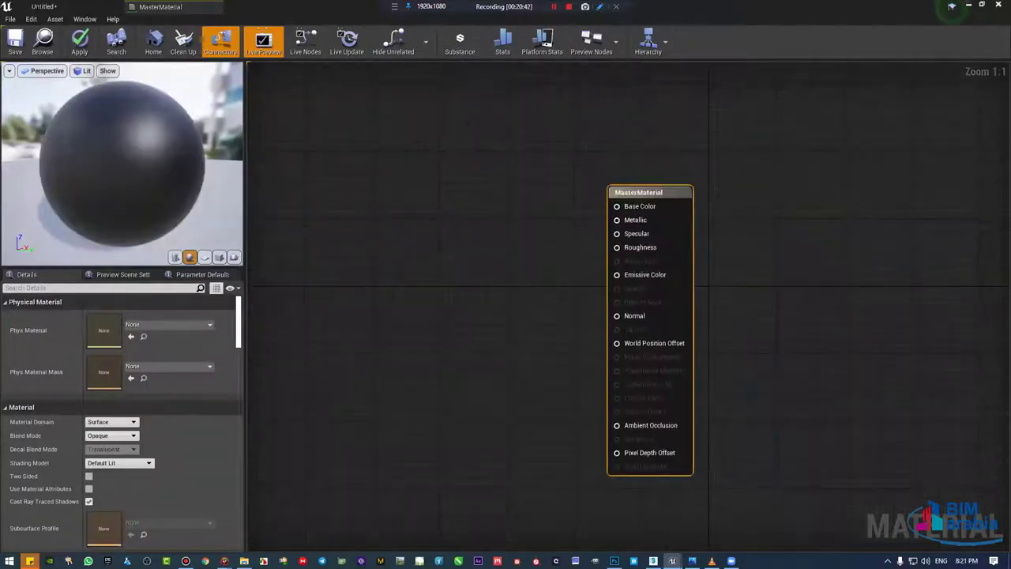
pyautogui.moveTo(628, 230); pyautogui.dragTo(747, 235, button='right')
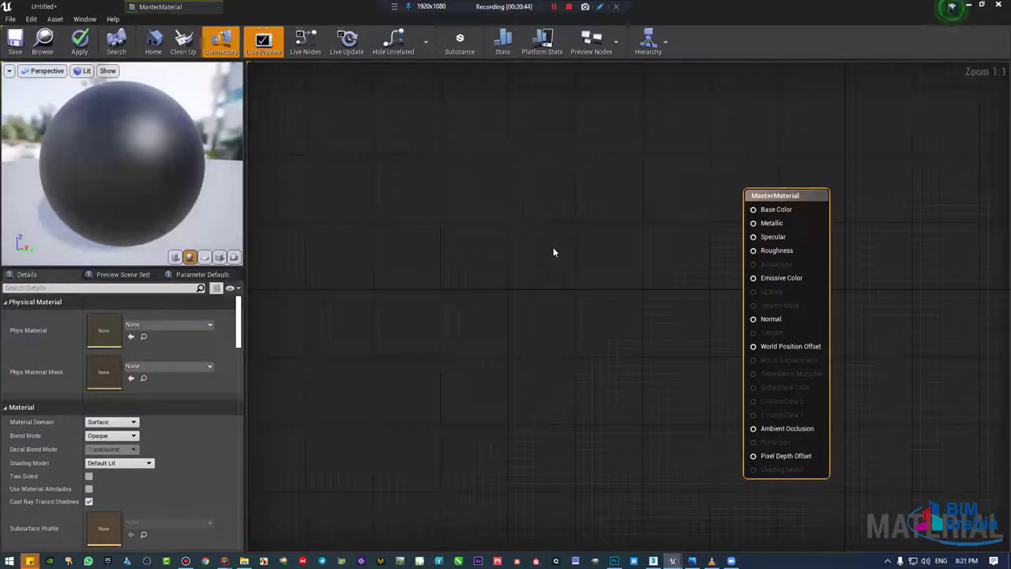
pyautogui.click(530, 222)
pyautogui.moveTo(540, 235); pyautogui.dragTo(763, 208)
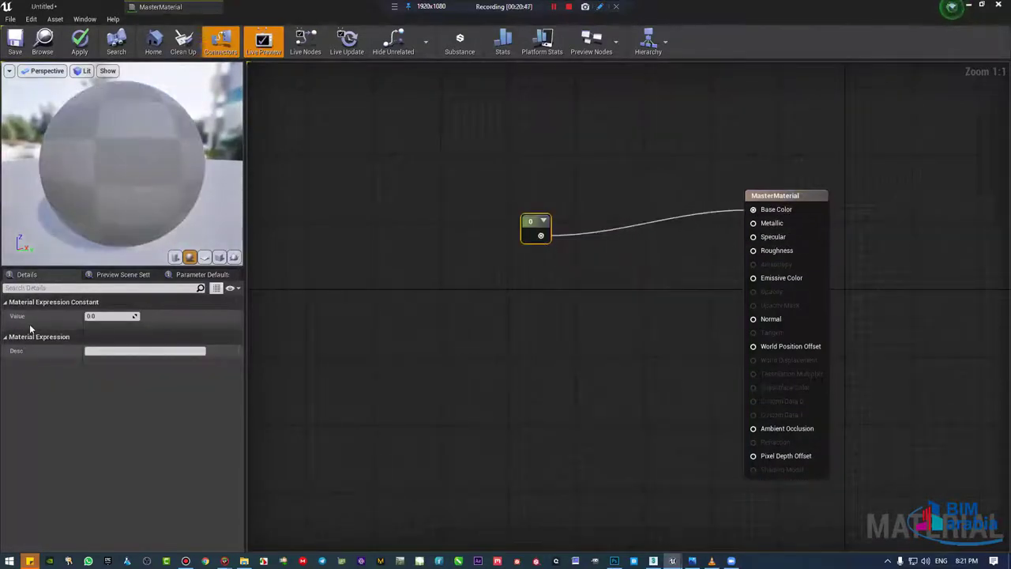
pyautogui.click(96, 316)
pyautogui.write('1')
pyautogui.press('Return')
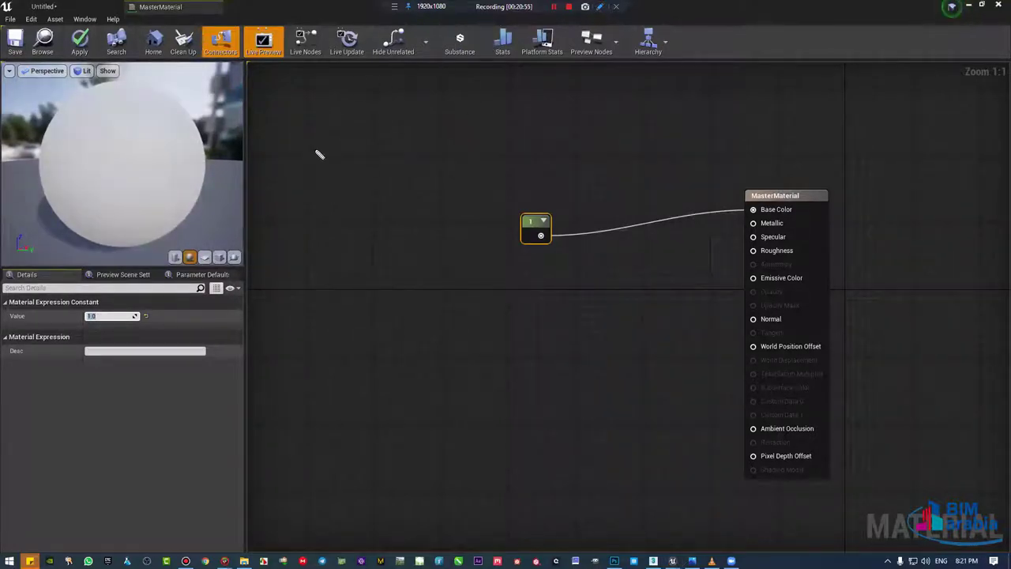
# Step: Sketch pen notes on the graph: 'Colors', 0 = black, and 1 = white
pyautogui.moveTo(341, 124); pyautogui.dragTo(363, 158)
pyautogui.moveTo(425, 130); pyautogui.dragTo(433, 126)
pyautogui.moveTo(439, 132); pyautogui.dragTo(490, 104)
pyautogui.moveTo(324, 201)
pyautogui.mouseDown()
pyautogui.moveTo(424, 165)
pyautogui.moveTo(348, 186)
pyautogui.mouseUp()
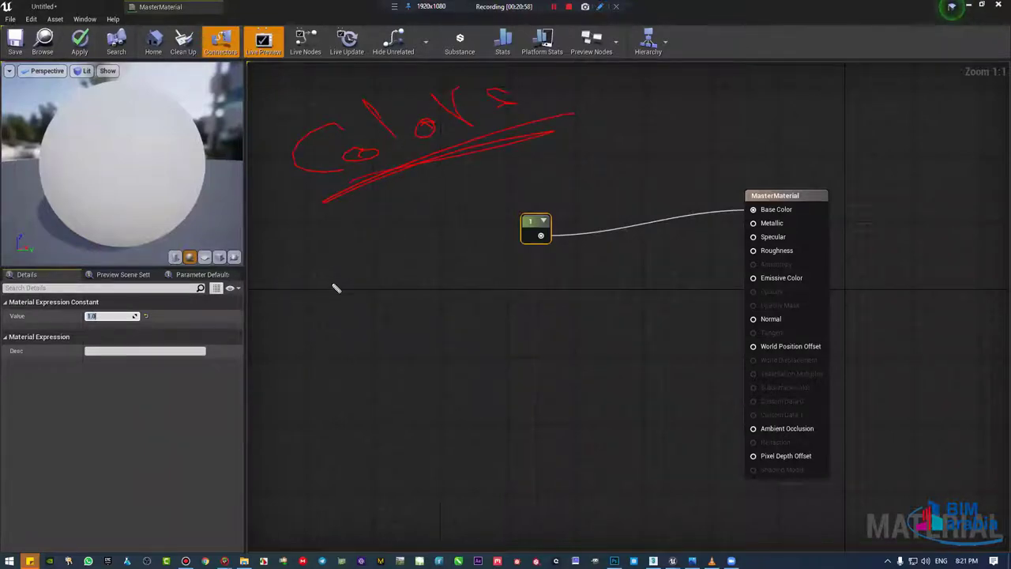
pyautogui.moveTo(282, 255); pyautogui.dragTo(286, 254)
pyautogui.moveTo(412, 263); pyautogui.dragTo(376, 278)
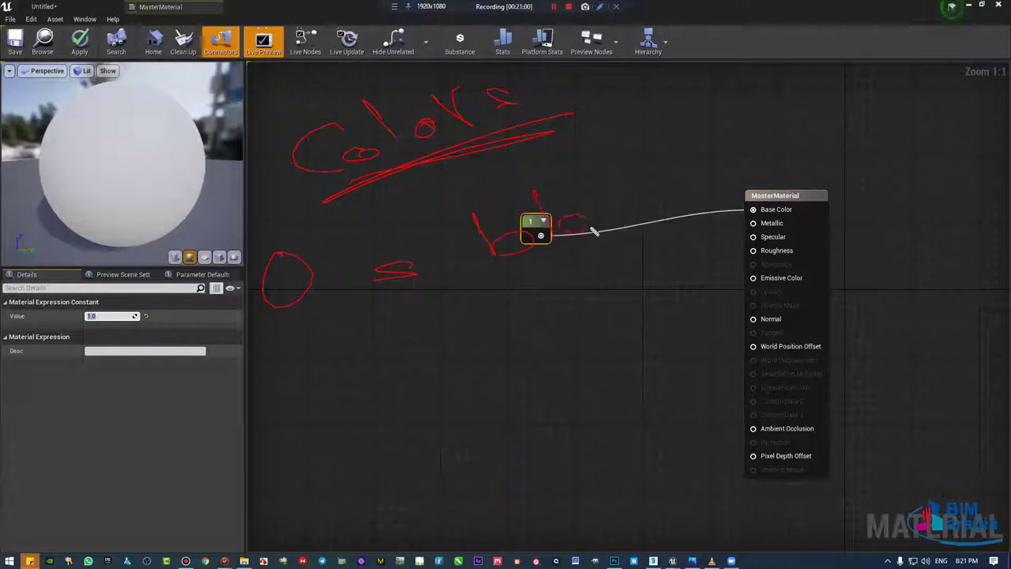
pyautogui.moveTo(668, 193); pyautogui.dragTo(681, 234)
pyautogui.moveTo(278, 407); pyautogui.dragTo(328, 414)
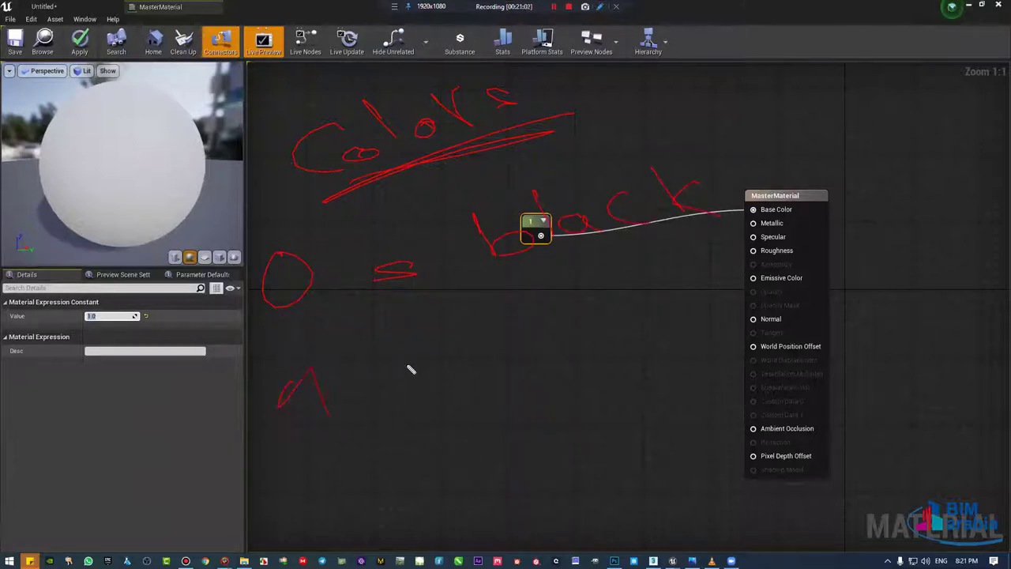
pyautogui.moveTo(395, 368); pyautogui.dragTo(434, 362)
pyautogui.moveTo(401, 382); pyautogui.dragTo(433, 380)
pyautogui.moveTo(543, 256); pyautogui.dragTo(648, 313)
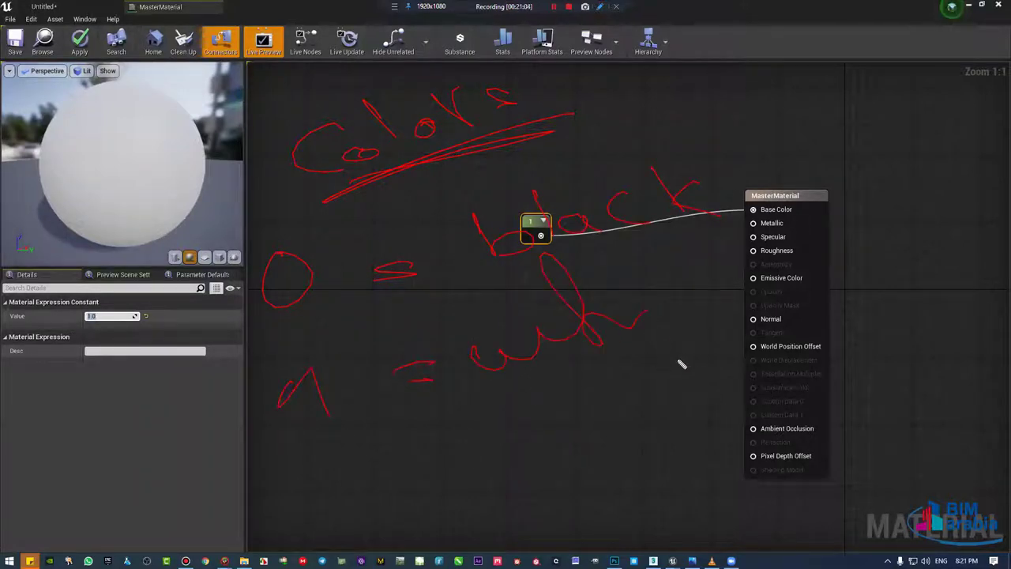
pyautogui.moveTo(677, 361); pyautogui.dragTo(560, 401)
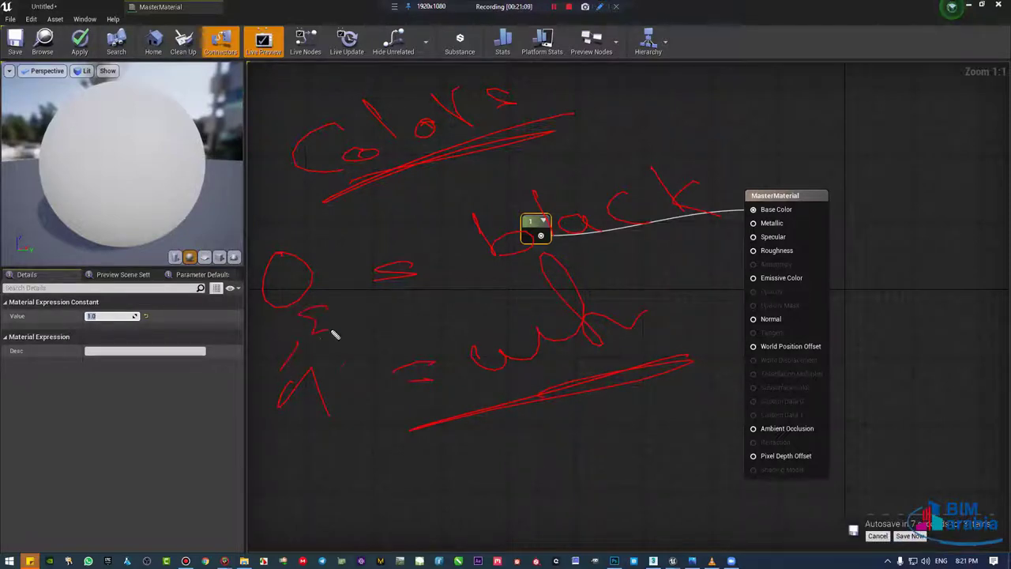
# Step: Sketch the in-between values, circle the notes, then clear all the sketches
pyautogui.moveTo(335, 335); pyautogui.dragTo(311, 348)
pyautogui.moveTo(370, 325); pyautogui.dragTo(409, 320)
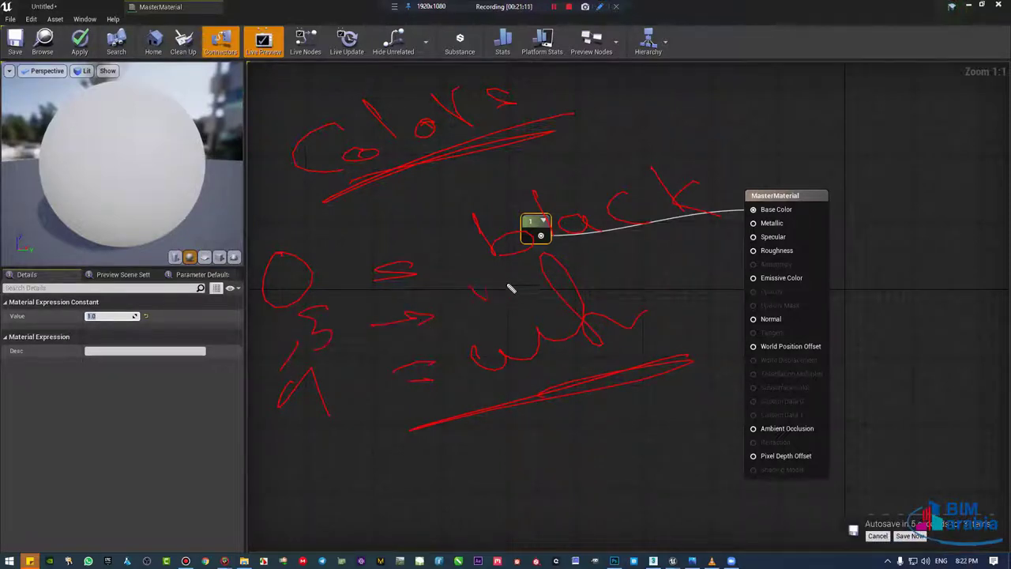
pyautogui.moveTo(511, 288); pyautogui.dragTo(535, 286)
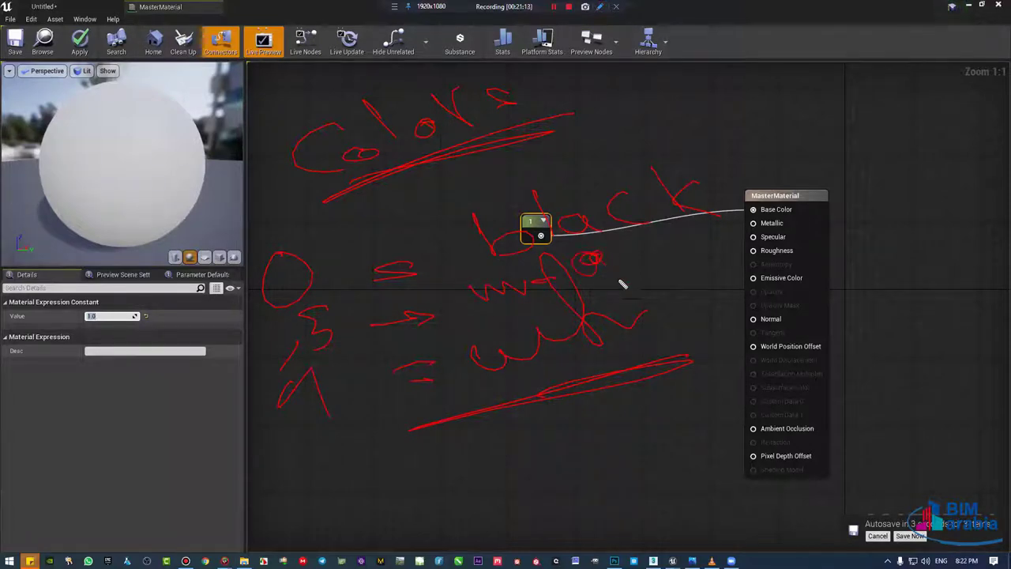
pyautogui.moveTo(641, 258); pyautogui.dragTo(670, 257)
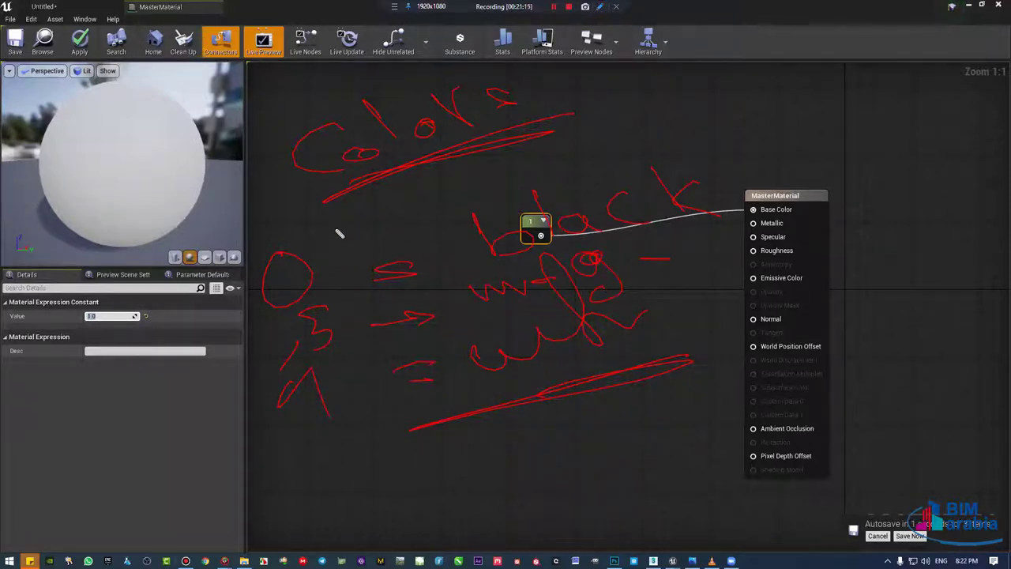
pyautogui.moveTo(340, 233); pyautogui.dragTo(338, 229)
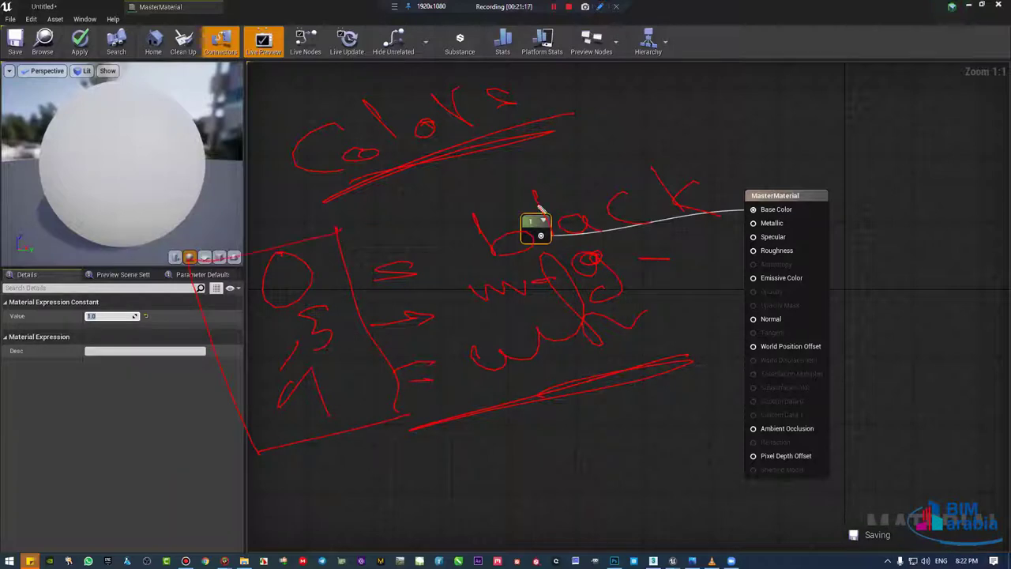
pyautogui.moveTo(698, 150)
pyautogui.mouseDown()
pyautogui.moveTo(689, 350)
pyautogui.moveTo(720, 217)
pyautogui.mouseUp()
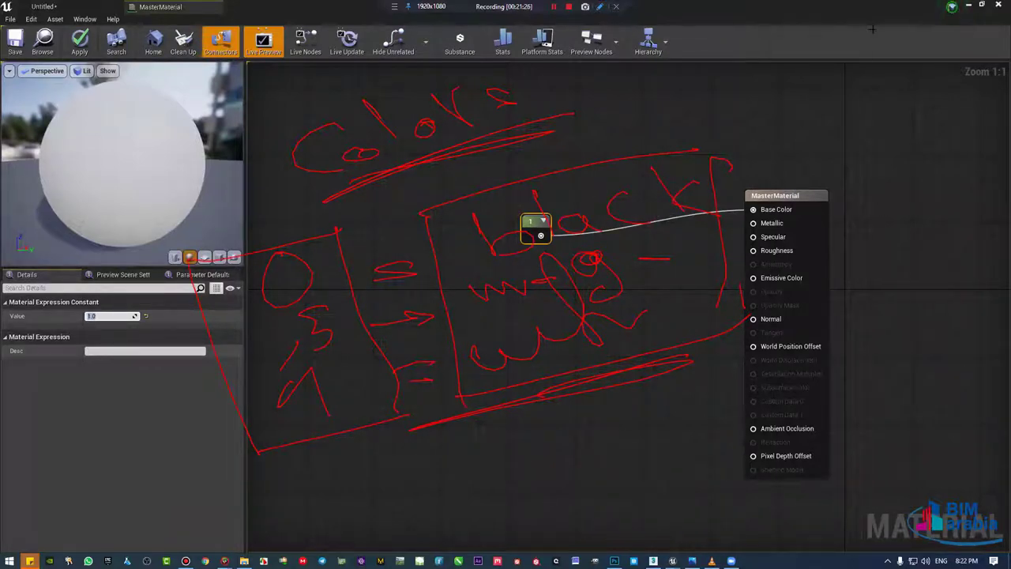
pyautogui.press('Escape')
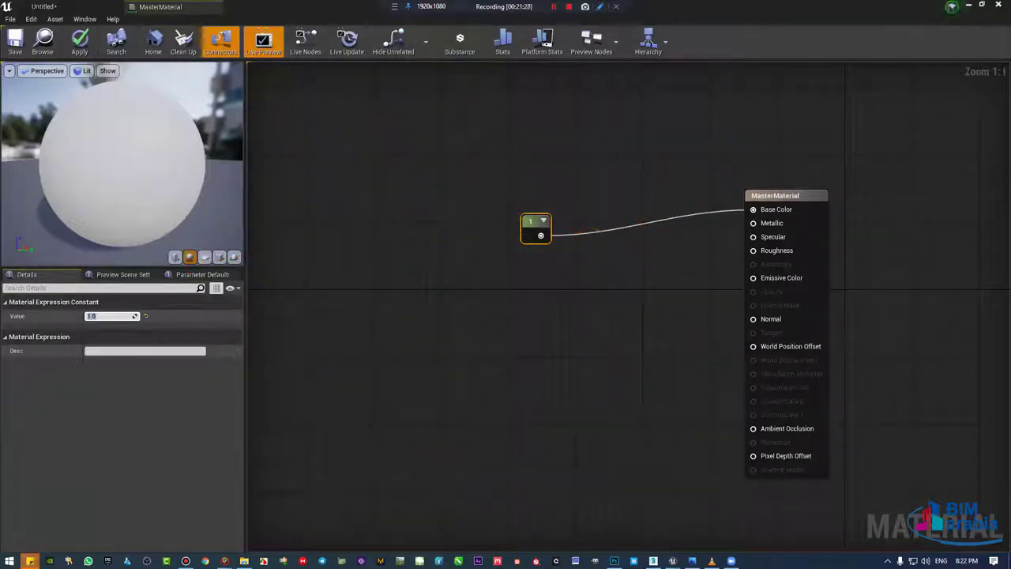
# Step: Move the Constant node left and select it
pyautogui.moveTo(535, 234); pyautogui.dragTo(621, 199)
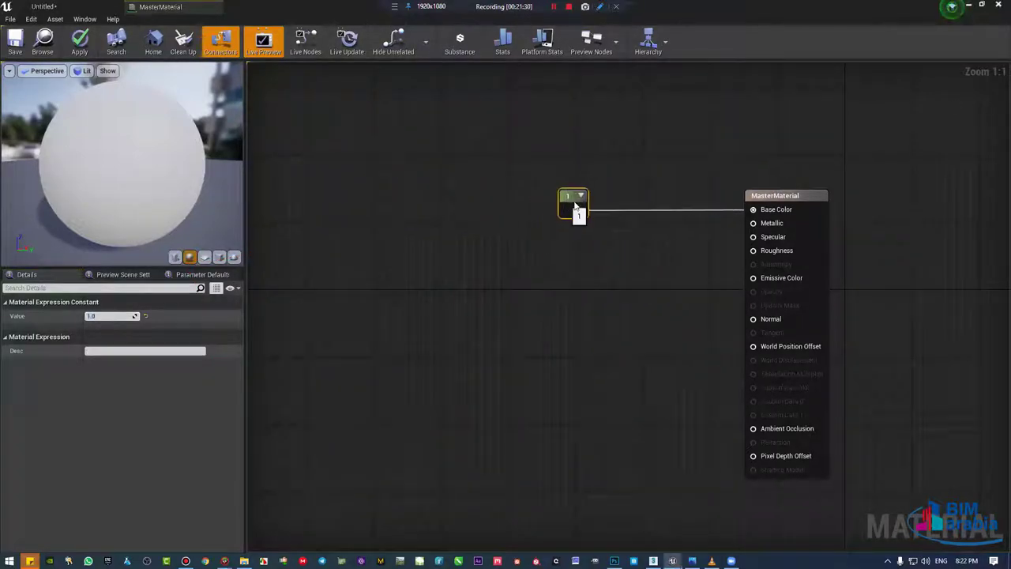
pyautogui.moveTo(639, 104); pyautogui.dragTo(508, 276, button='right')
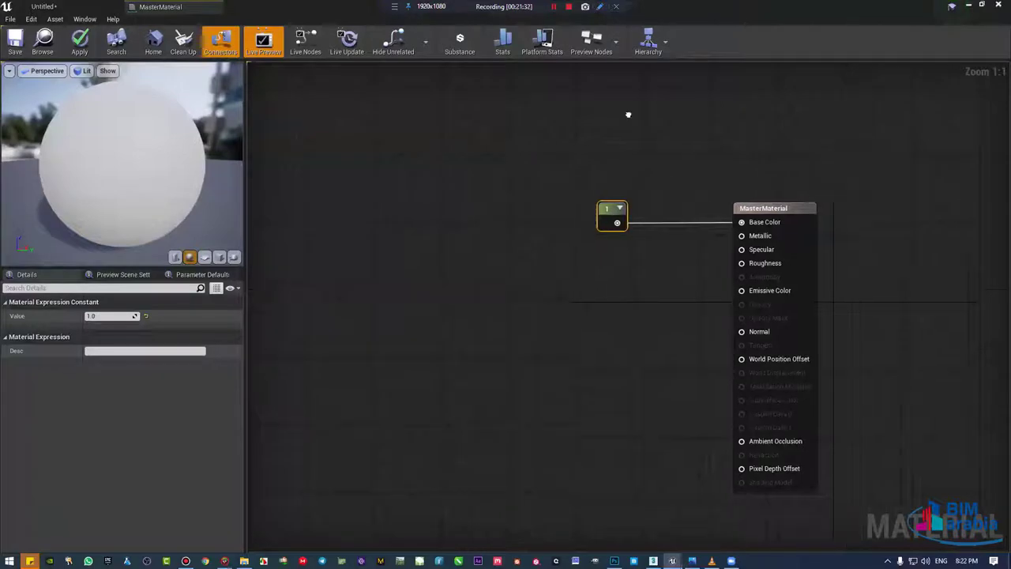
pyautogui.moveTo(570, 209); pyautogui.dragTo(407, 218)
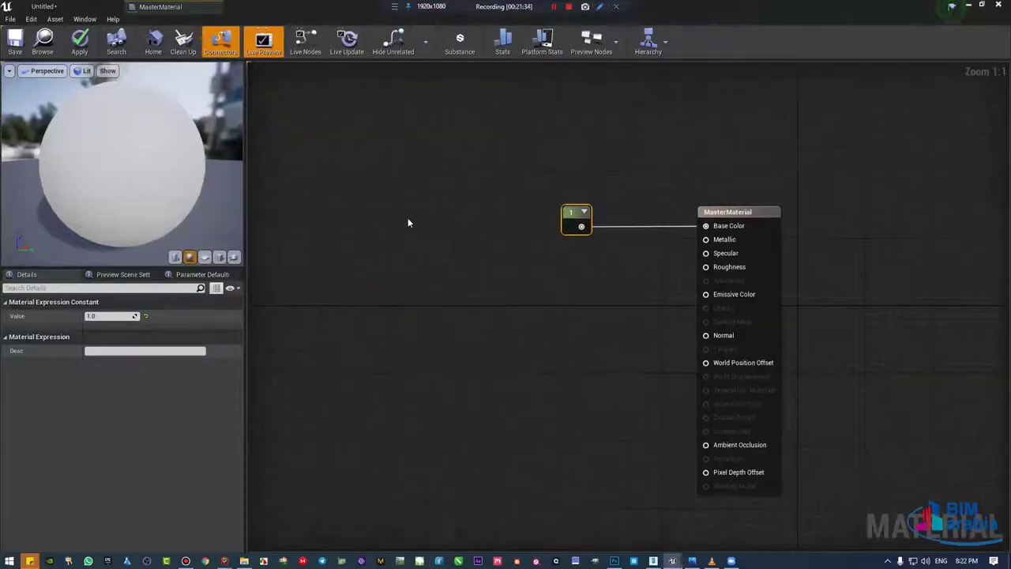
pyautogui.moveTo(518, 153); pyautogui.dragTo(688, 147, button='right')
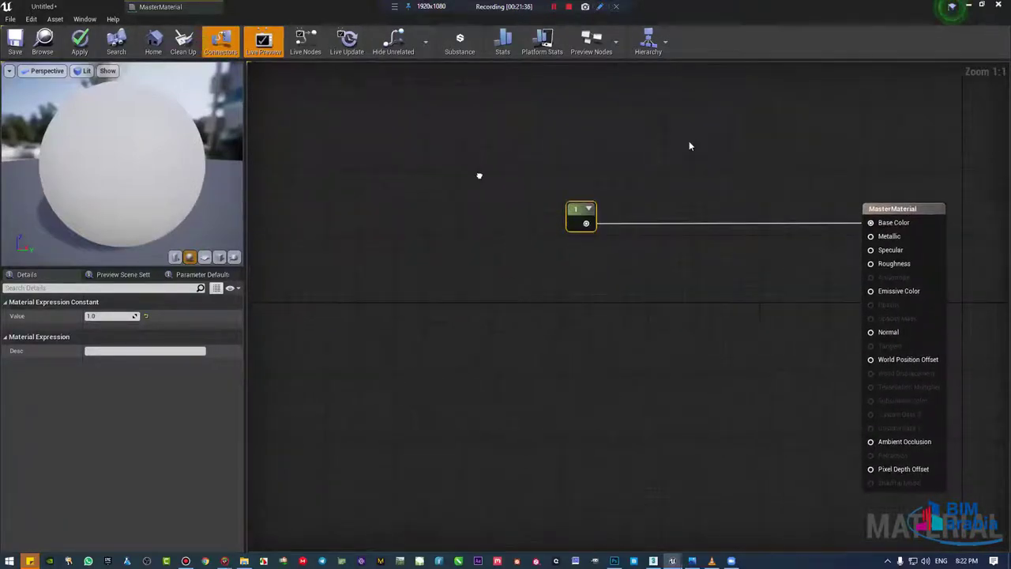
pyautogui.moveTo(625, 142); pyautogui.dragTo(458, 292)
# Step: Convert the constant to a scalar parameter named G_Color and save the material
pyautogui.rightClick(579, 215)
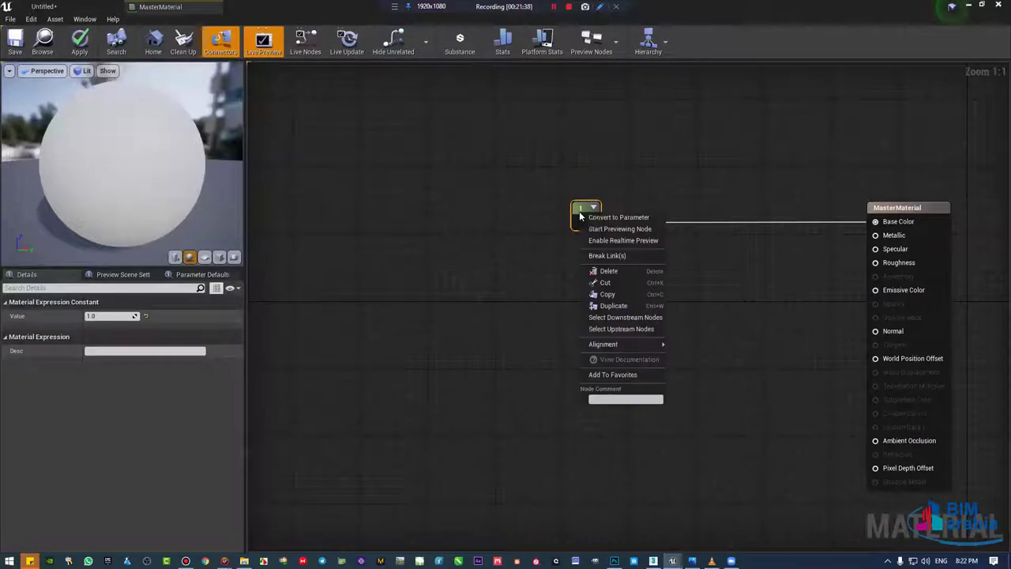
pyautogui.click(624, 217)
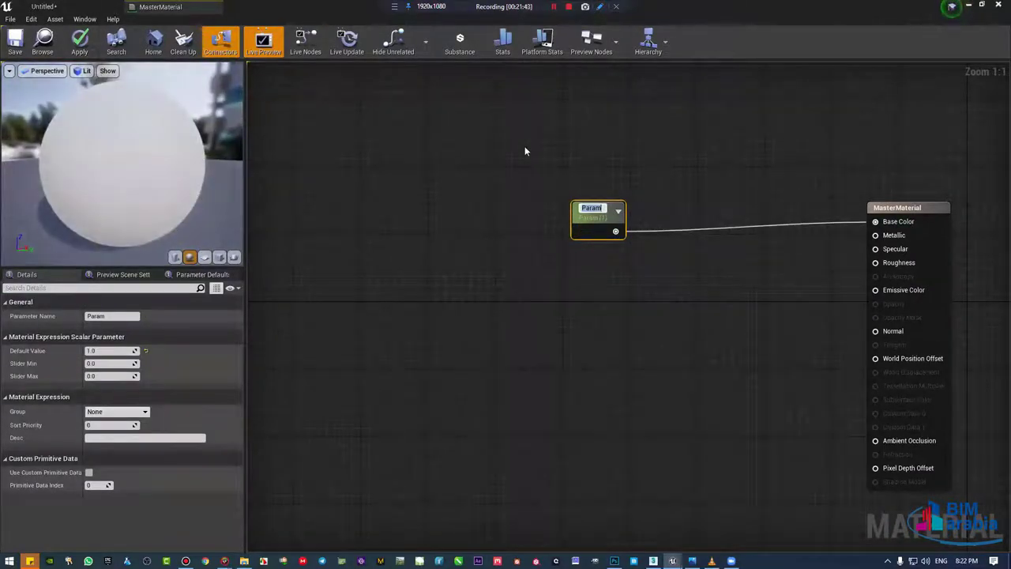
pyautogui.press('BackSpace')
pyautogui.write('G')
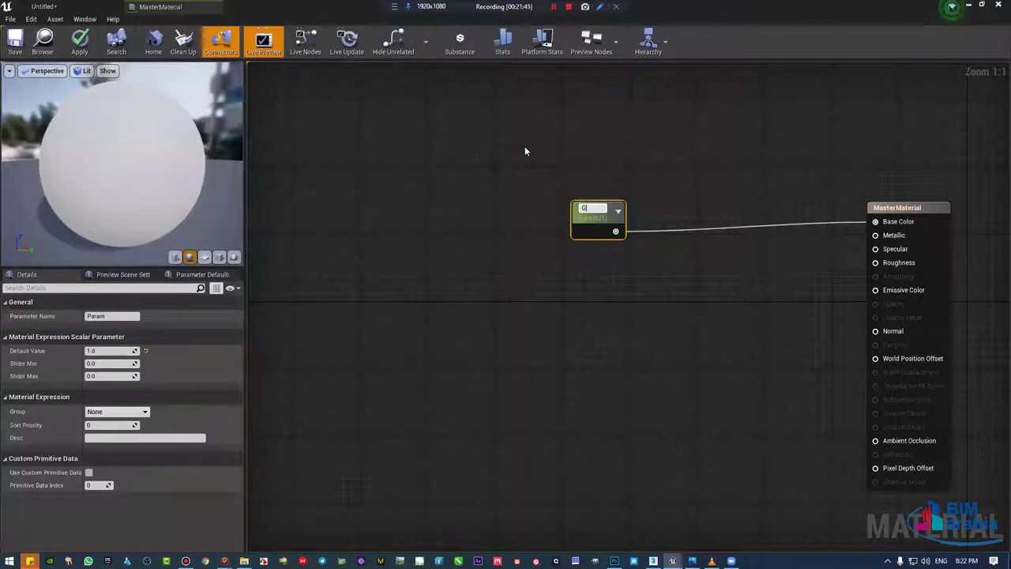
pyautogui.write('_Color')
pyautogui.press('Return')
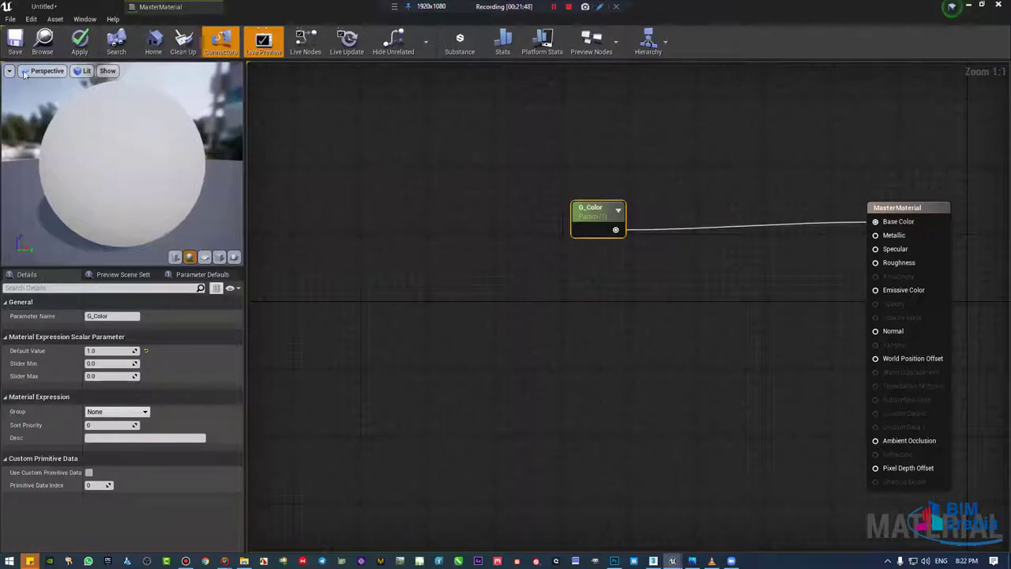
pyautogui.click(22, 43)
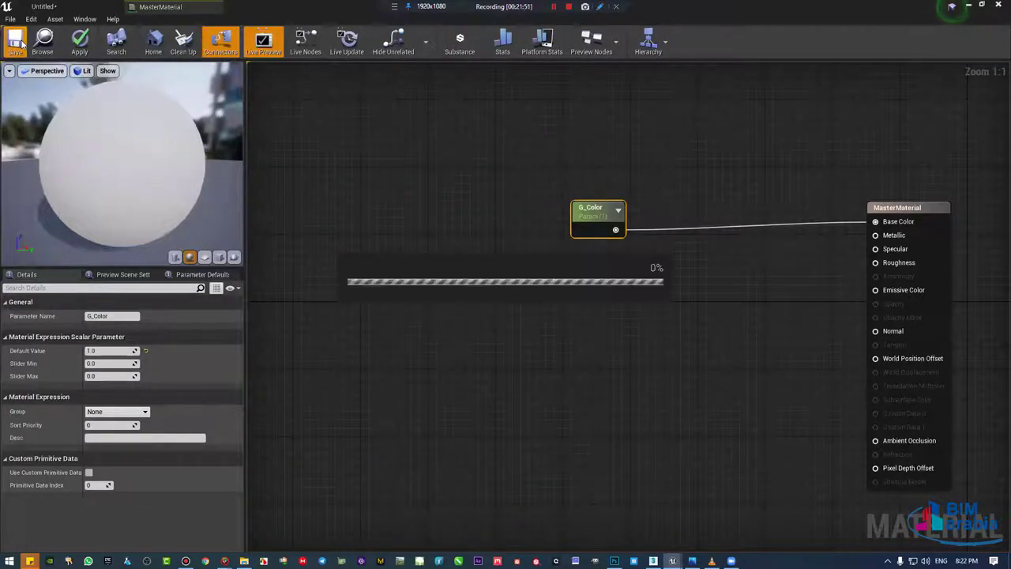
pyautogui.click(62, 6)
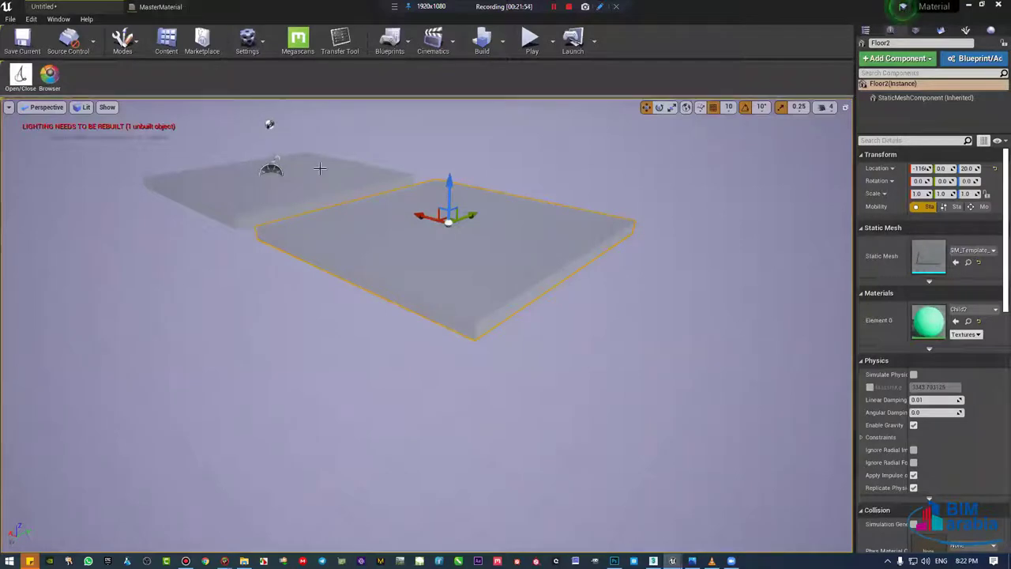
# Step: Open the Child material instance in its own window and close the Content Browser
pyautogui.scroll(2, 320, 168)
pyautogui.scroll(-4, 320, 169)
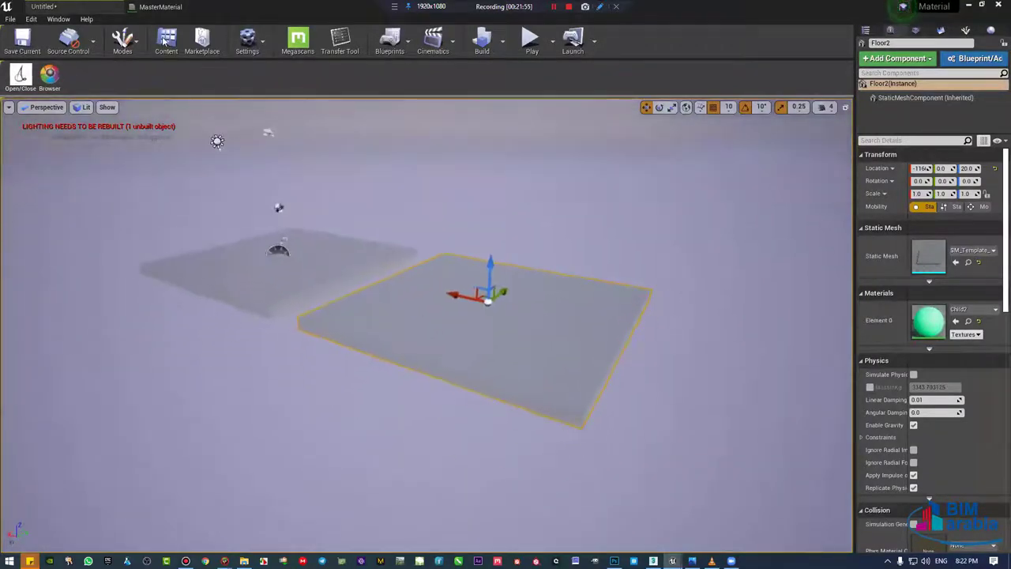
pyautogui.click(165, 41)
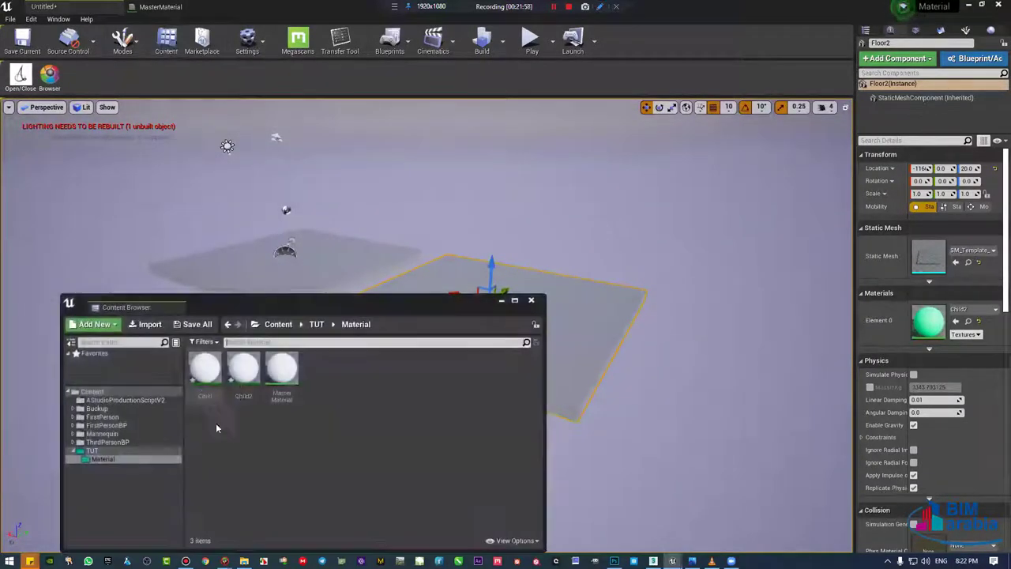
pyautogui.doubleClick(205, 368)
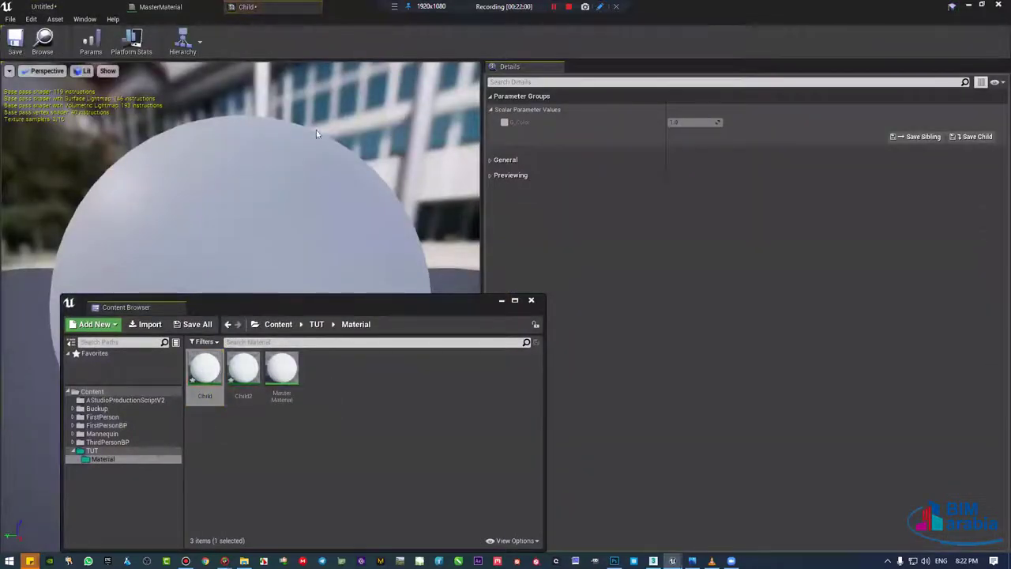
pyautogui.moveTo(579, 279)
pyautogui.mouseDown()
pyautogui.moveTo(743, 325)
pyautogui.moveTo(1010, 326)
pyautogui.mouseUp()
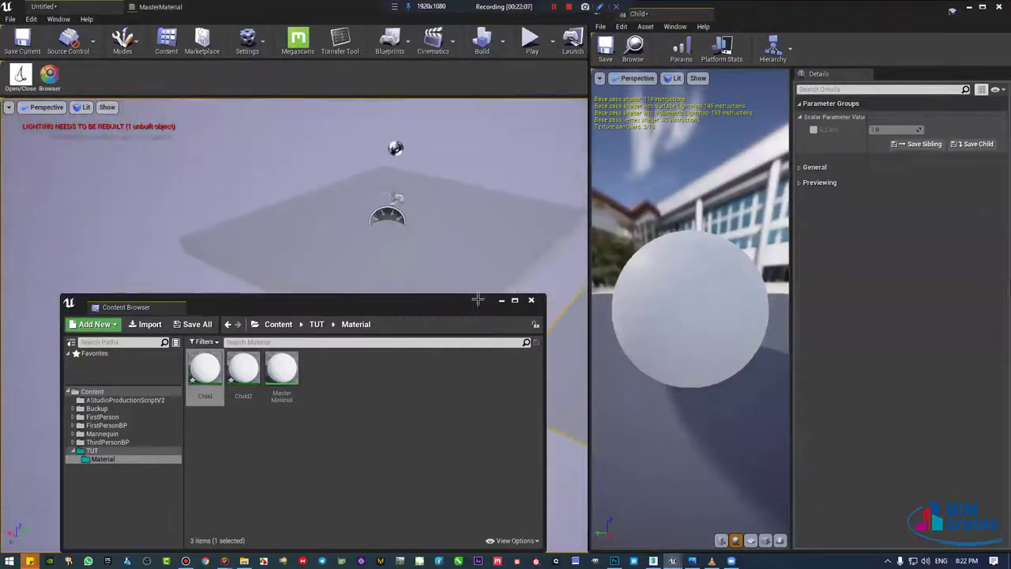
pyautogui.click(532, 302)
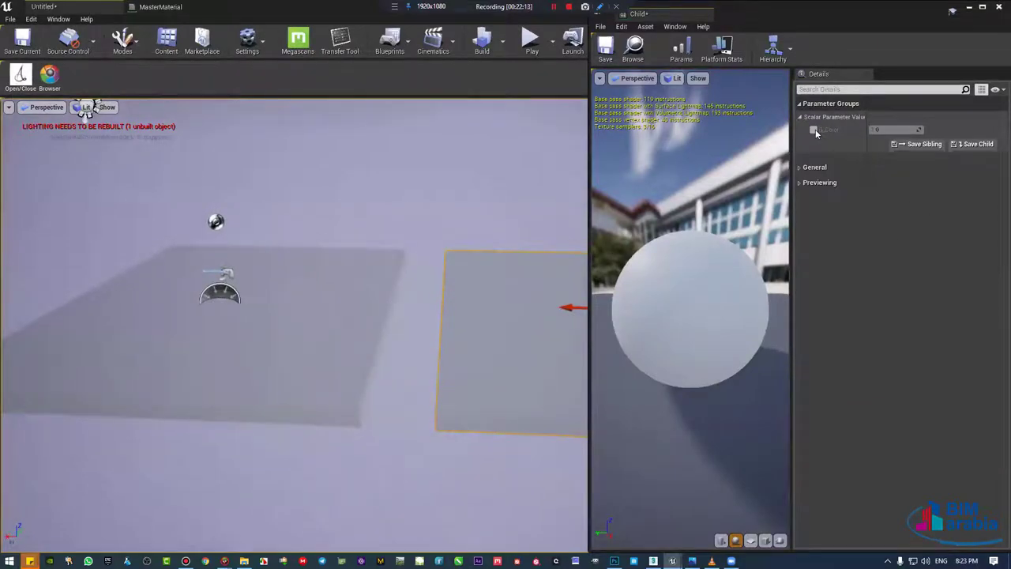
# Step: Override G_Color in Child at 0.279078 to darken its floor, then close the editor
pyautogui.click(815, 131)
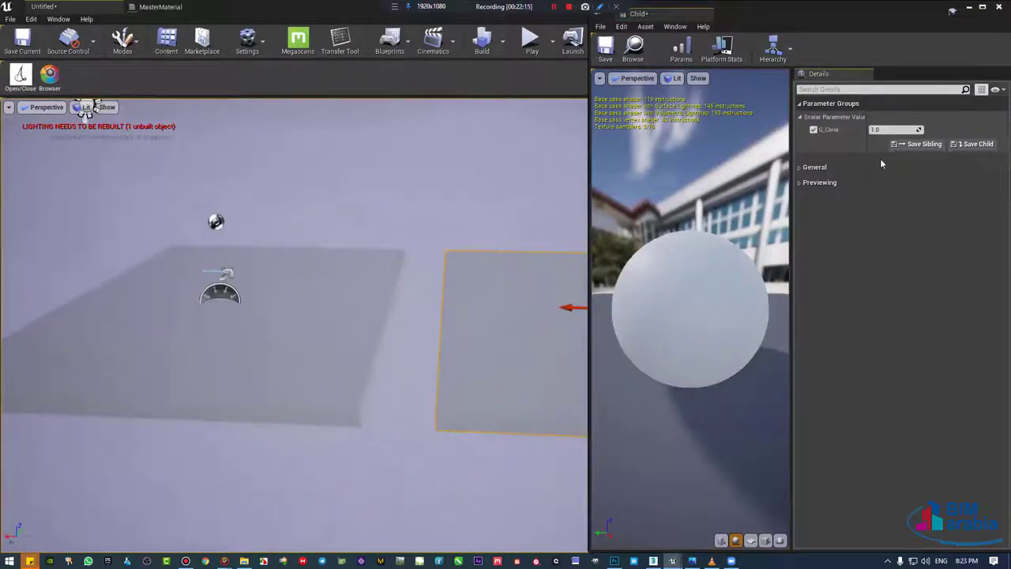
pyautogui.moveTo(897, 129)
pyautogui.mouseDown()
pyautogui.moveTo(948, 129)
pyautogui.moveTo(885, 129)
pyautogui.moveTo(896, 129)
pyautogui.mouseUp()
pyautogui.moveTo(84, 109)
pyautogui.keyDown('alt'); pyautogui.mouseDown()
pyautogui.moveTo(183, 105)
pyautogui.moveTo(223, 137)
pyautogui.mouseUp(); pyautogui.keyUp('alt')
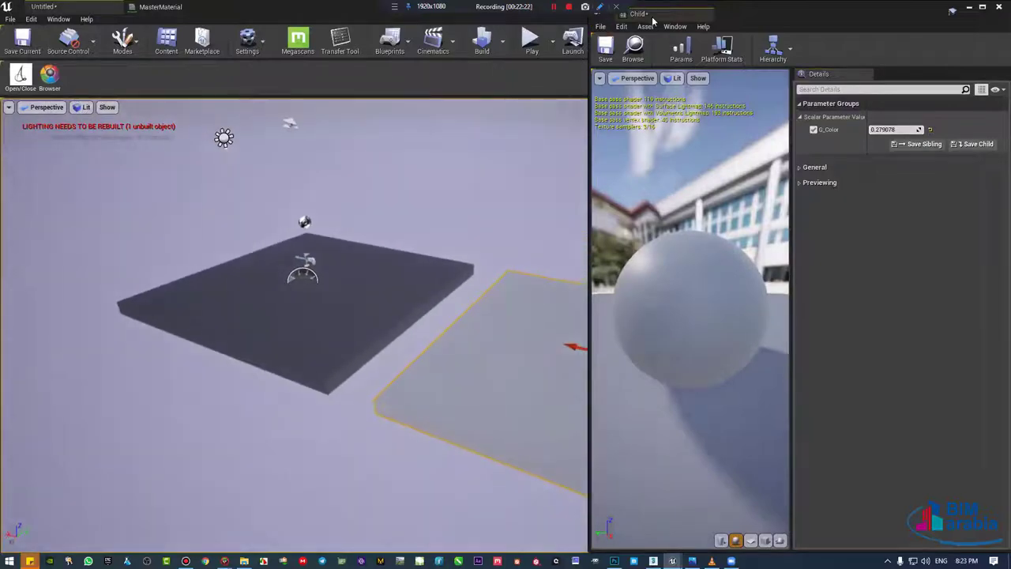
pyautogui.click(474, 79)
# Step: Open the Child2 instance in its own window snapped to the right half
pyautogui.click(166, 40)
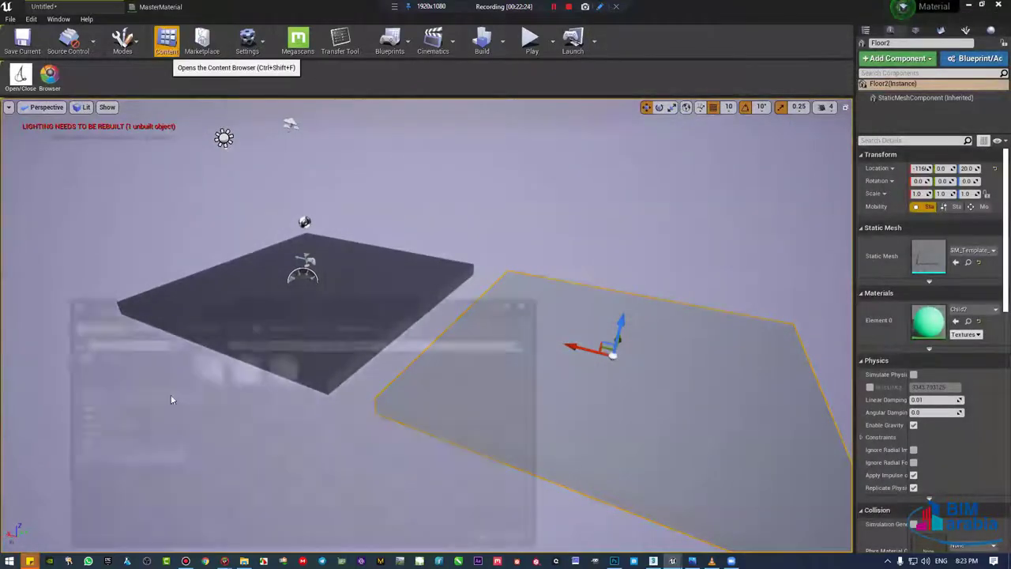
pyautogui.doubleClick(243, 369)
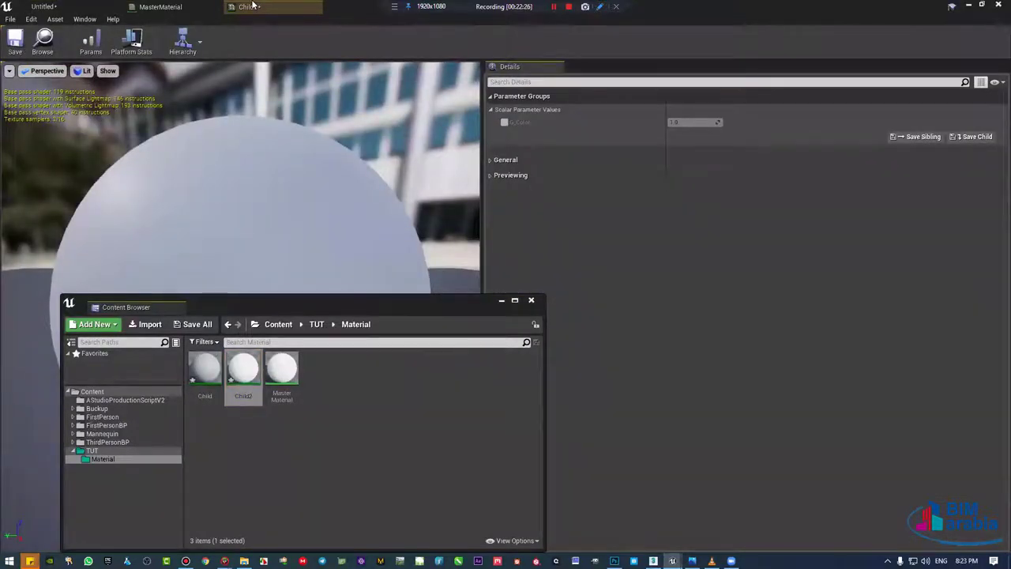
pyautogui.moveTo(613, 389); pyautogui.dragTo(649, 327)
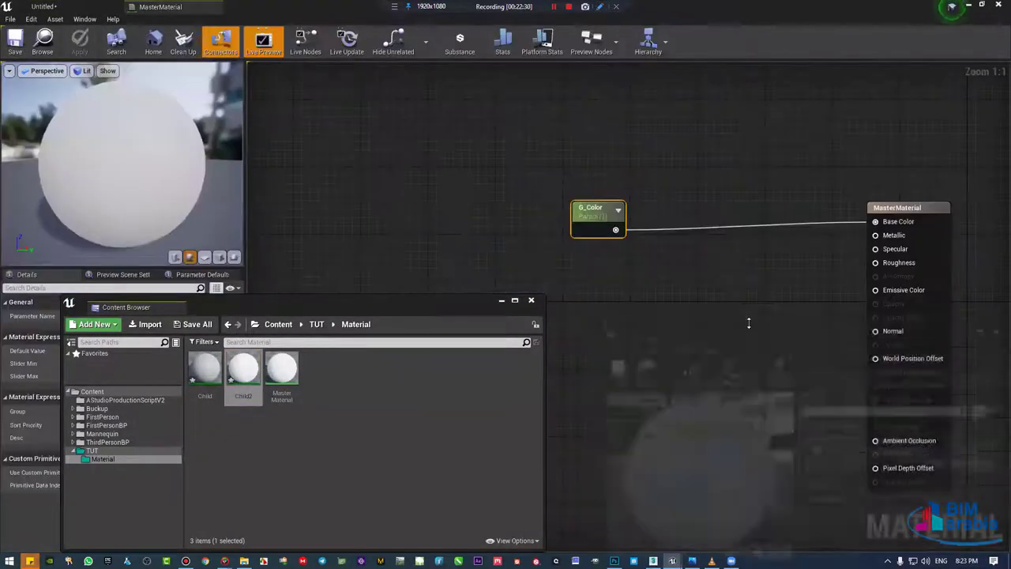
pyautogui.press('super+Right')
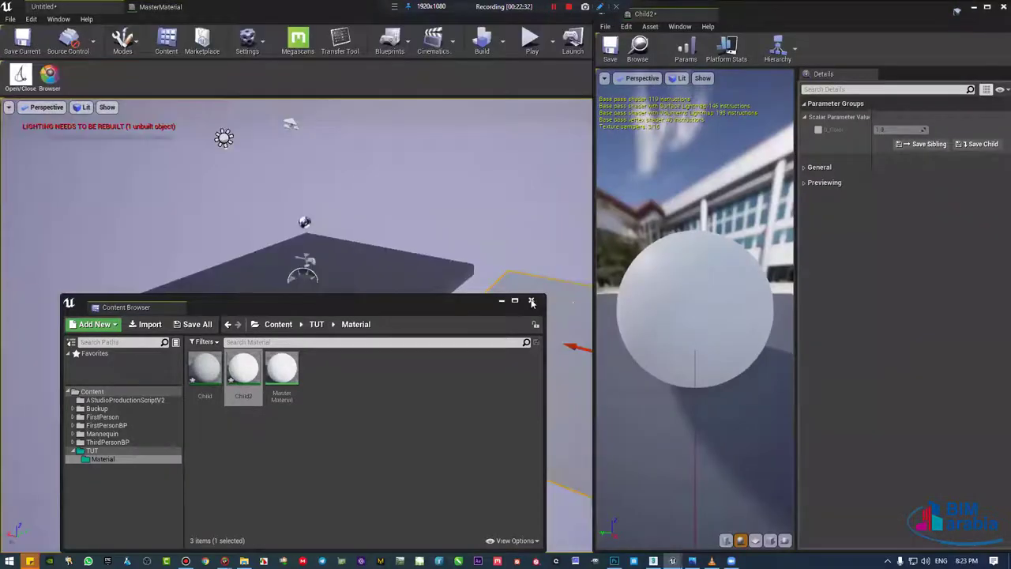
# Step: Override G_Color in Child2 at 0 to turn its plane black, then close it
pyautogui.click(819, 129)
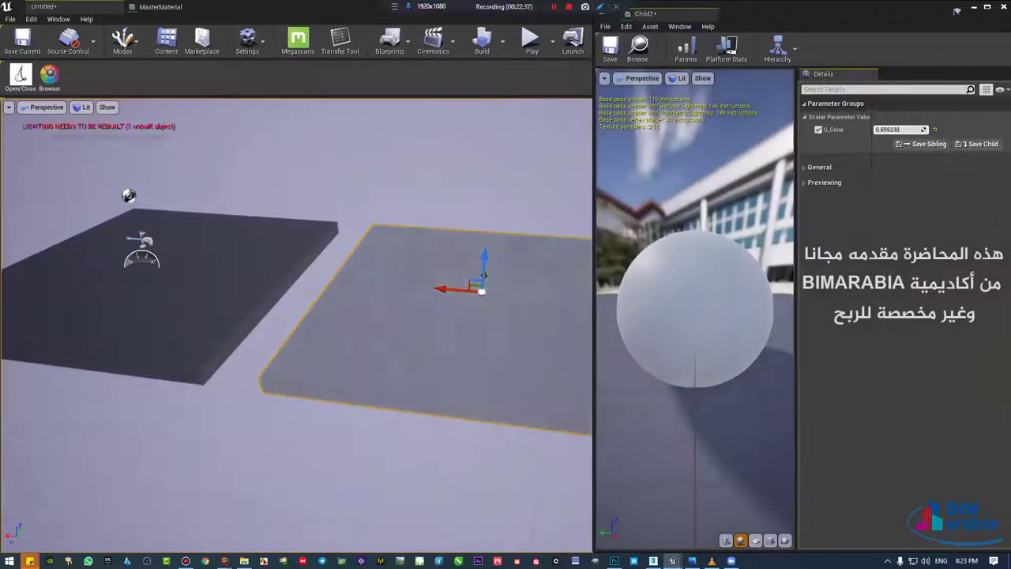
pyautogui.moveTo(923, 128); pyautogui.dragTo(917, 129)
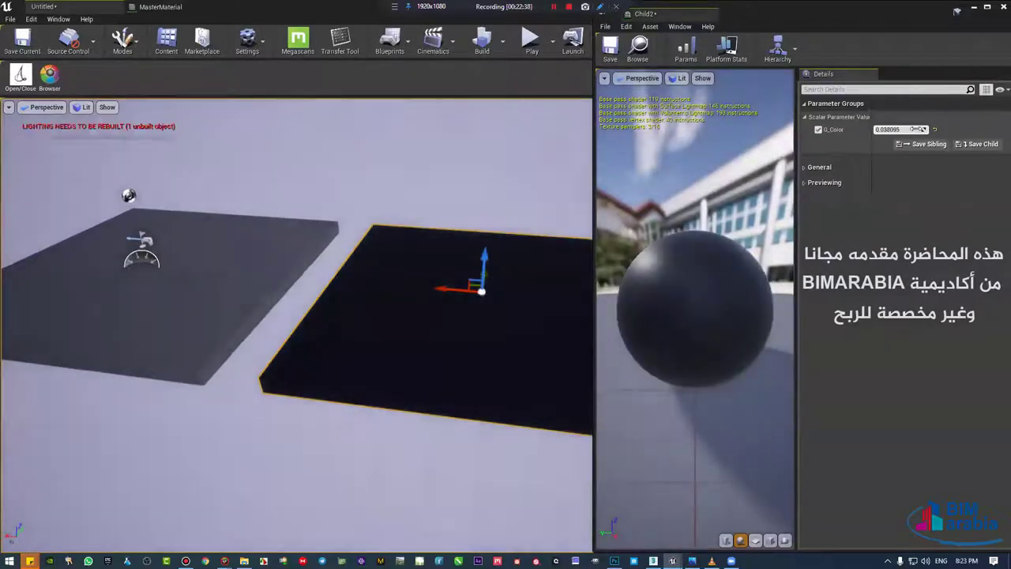
pyautogui.click(916, 128)
pyautogui.write('0')
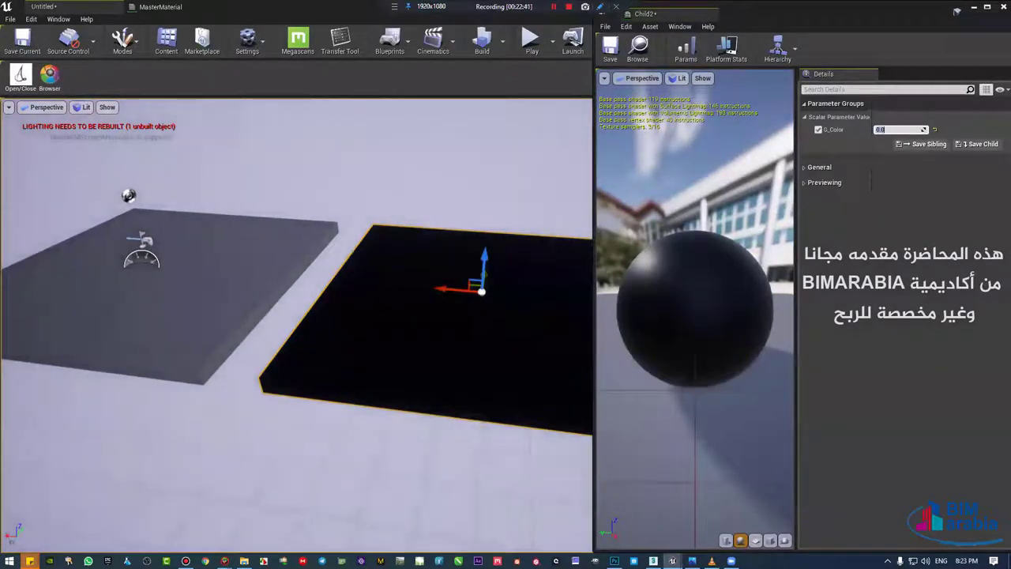
pyautogui.moveTo(272, 320)
pyautogui.mouseDown()
pyautogui.moveTo(271, 268)
pyautogui.moveTo(271, 316)
pyautogui.mouseUp()
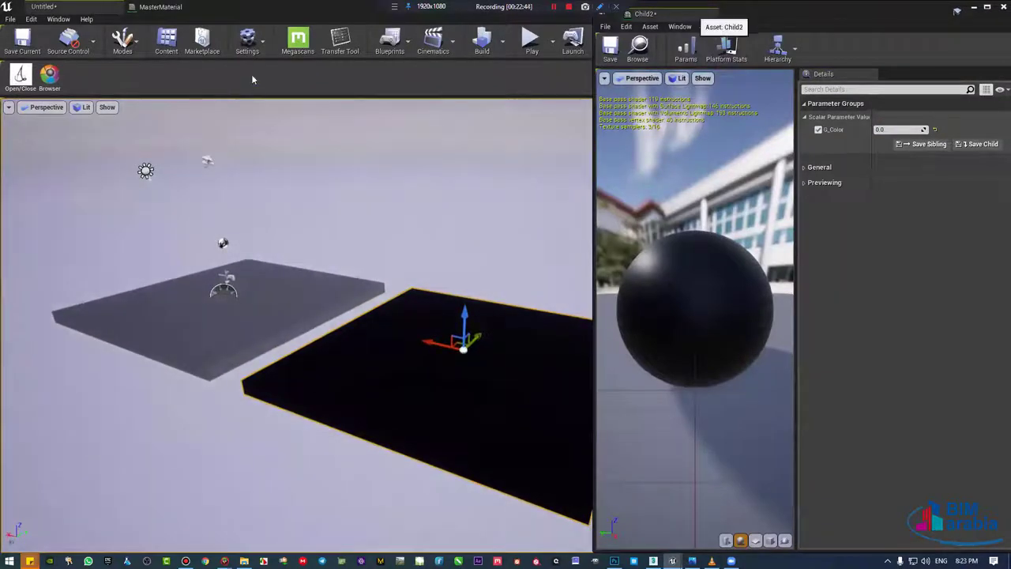
pyautogui.click(723, 24)
# Step: In MasterMaterial, disconnect G_Color from Base Color and move it aside
pyautogui.click(162, 7)
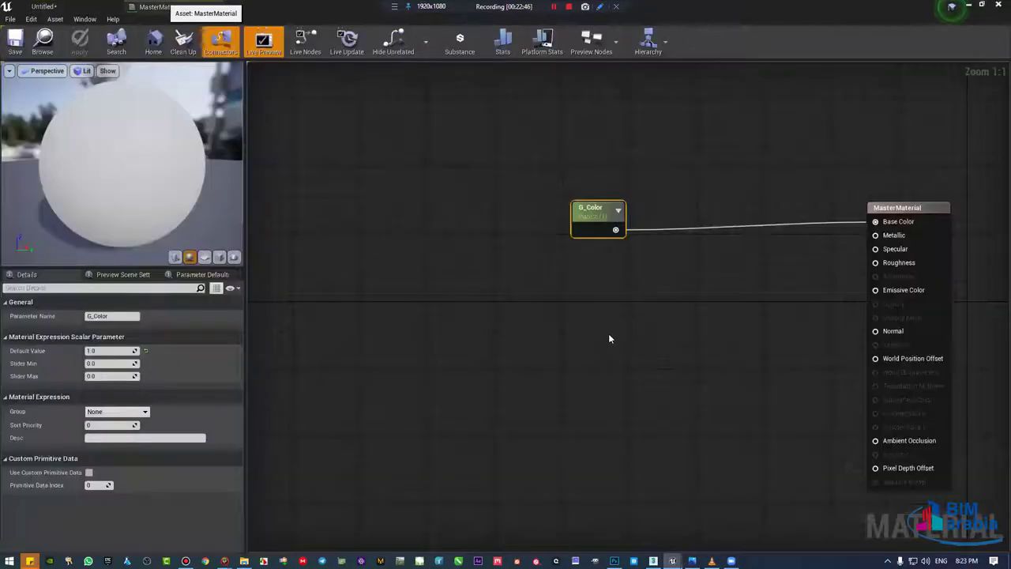
pyautogui.moveTo(667, 282); pyautogui.dragTo(468, 355, button='right')
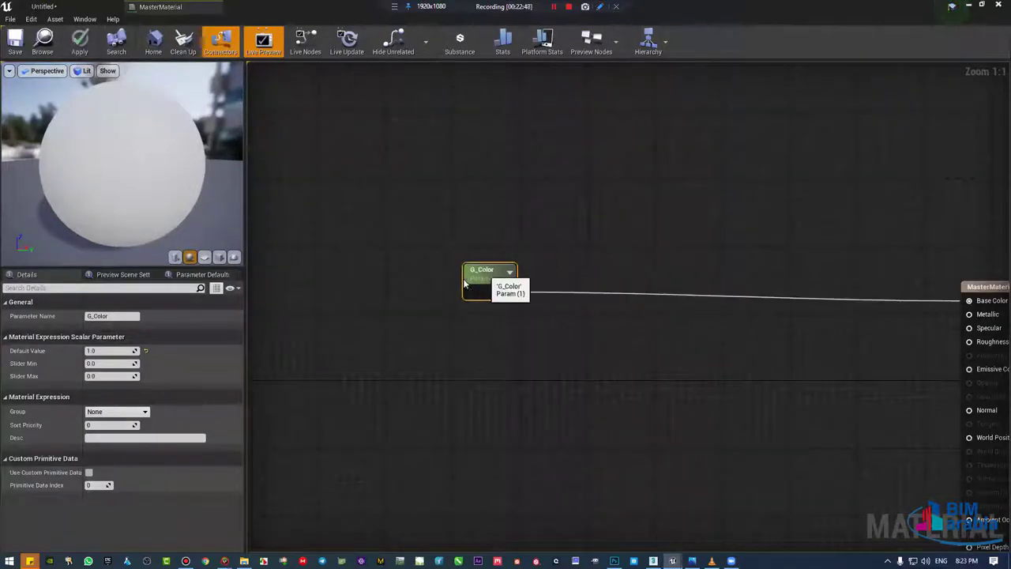
pyautogui.keyDown('alt'); pyautogui.click(496, 301); pyautogui.keyUp('alt')
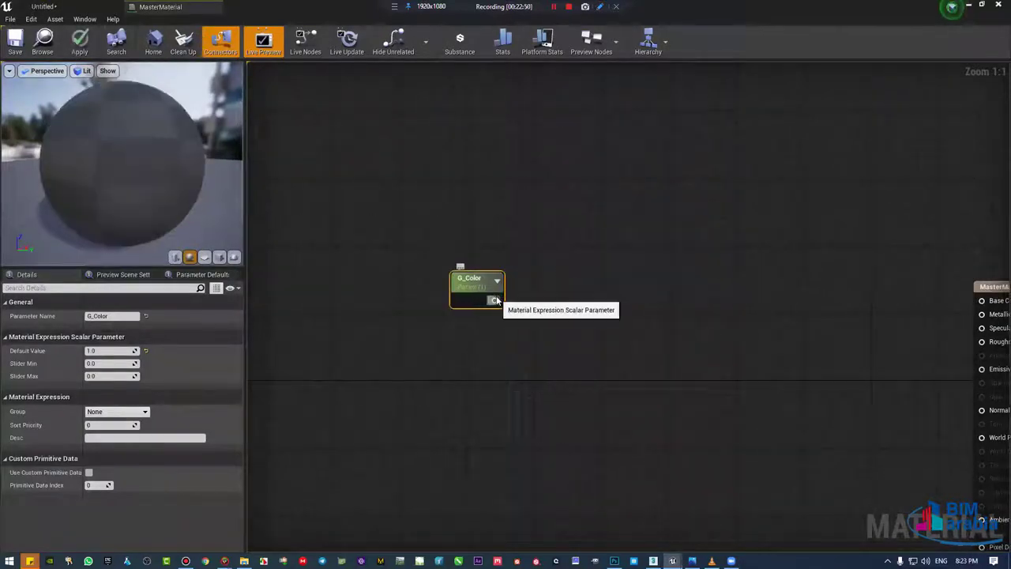
pyautogui.moveTo(486, 298); pyautogui.dragTo(317, 152)
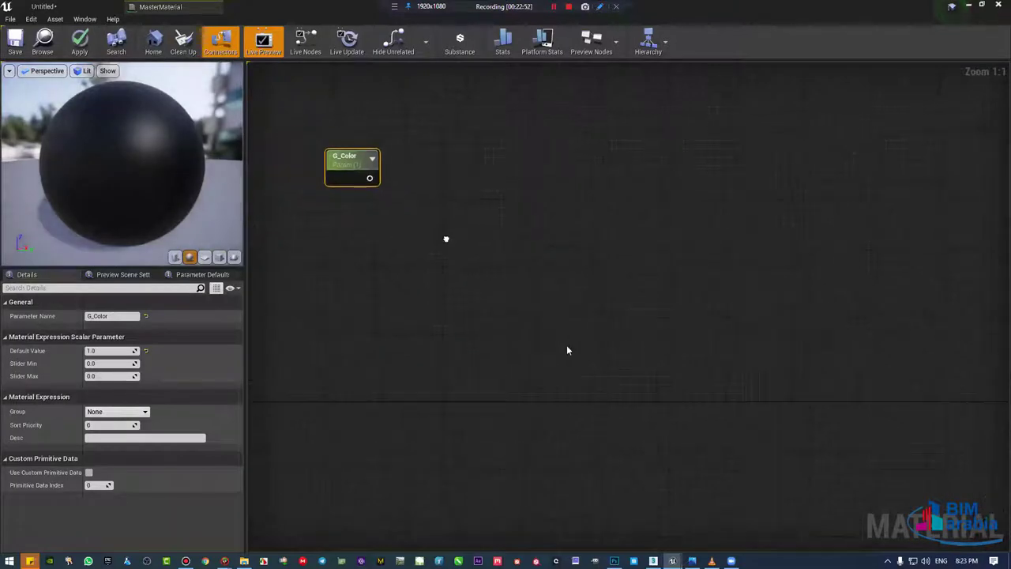
pyautogui.press('Home')
pyautogui.scroll(-1, 609, 318)
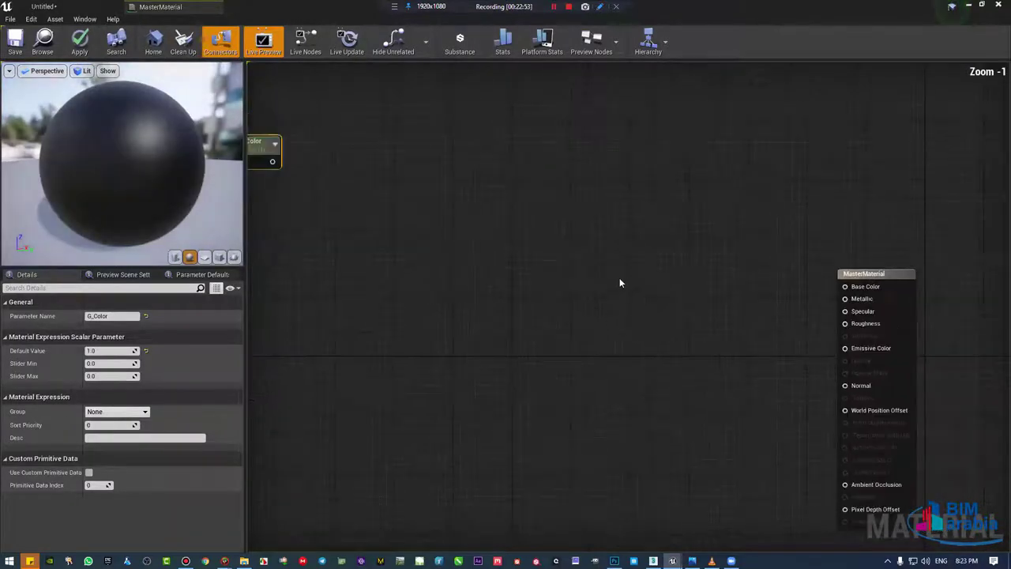
# Step: Wire a black Constant3Vector into Base Color and convert it to a Color parameter
pyautogui.click(620, 277)
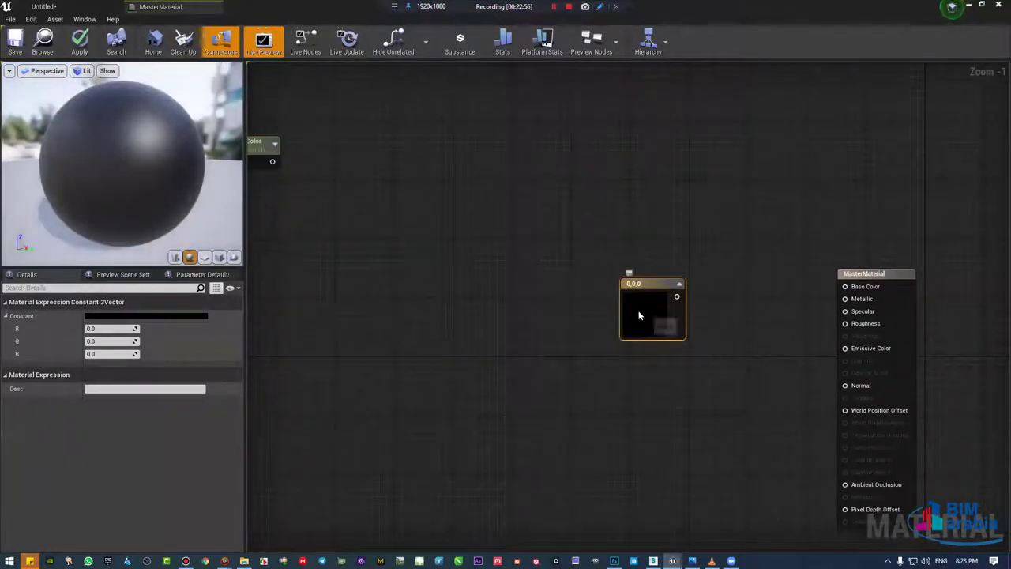
pyautogui.moveTo(643, 299)
pyautogui.mouseDown()
pyautogui.moveTo(617, 245)
pyautogui.moveTo(827, 305)
pyautogui.moveTo(845, 285)
pyautogui.mouseUp()
pyautogui.moveTo(621, 238); pyautogui.dragTo(621, 267)
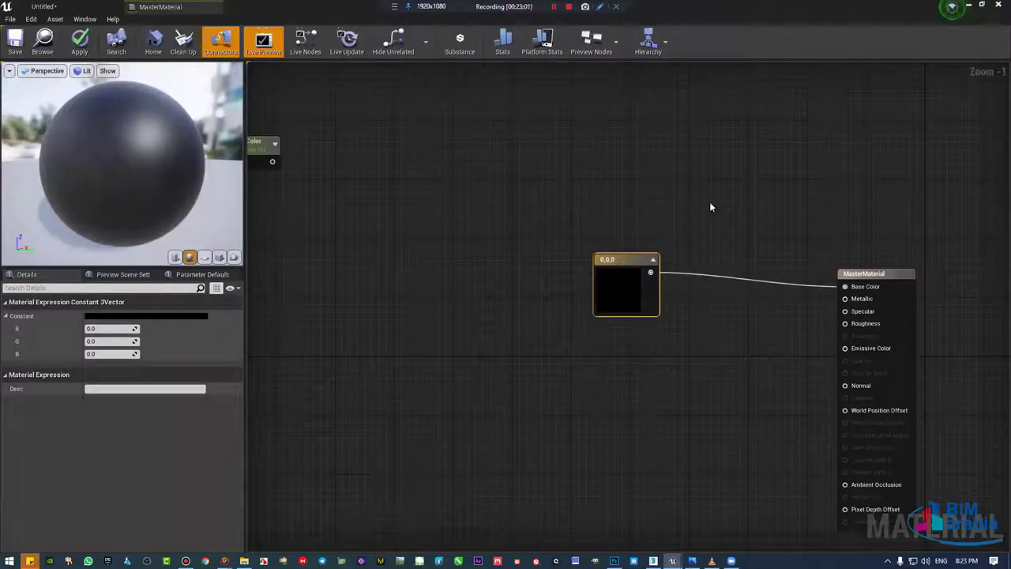
pyautogui.rightClick(614, 265)
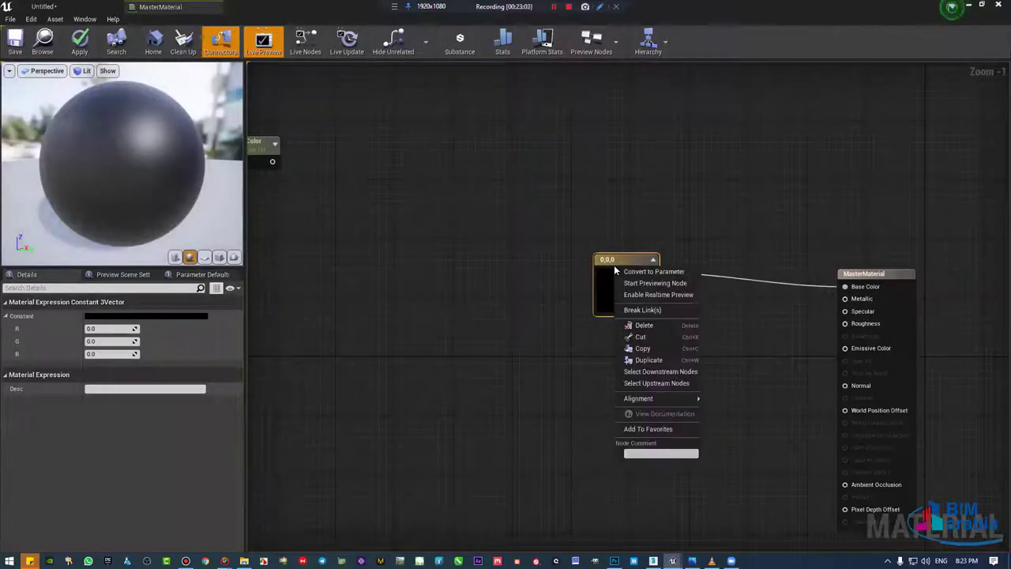
pyautogui.click(650, 271)
pyautogui.write('Color')
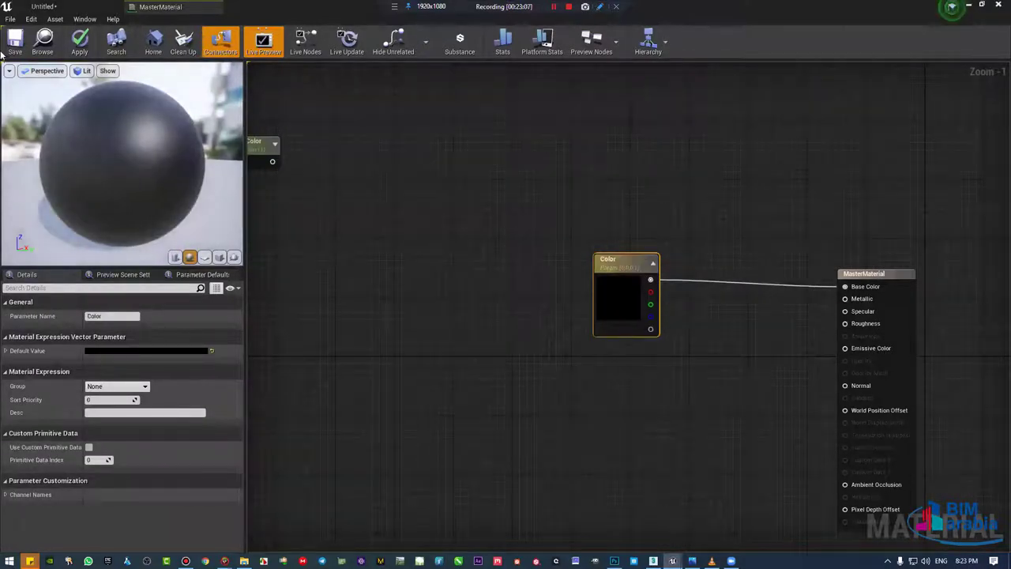
# Step: Save the MasterMaterial and open the Child material instance
pyautogui.click(9, 43)
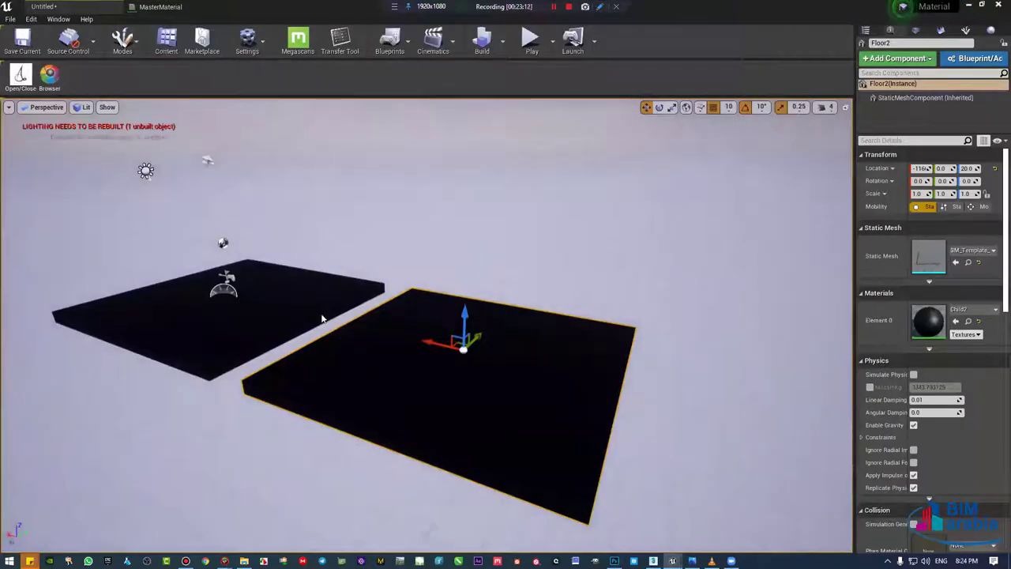
pyautogui.click(166, 41)
pyautogui.doubleClick(204, 368)
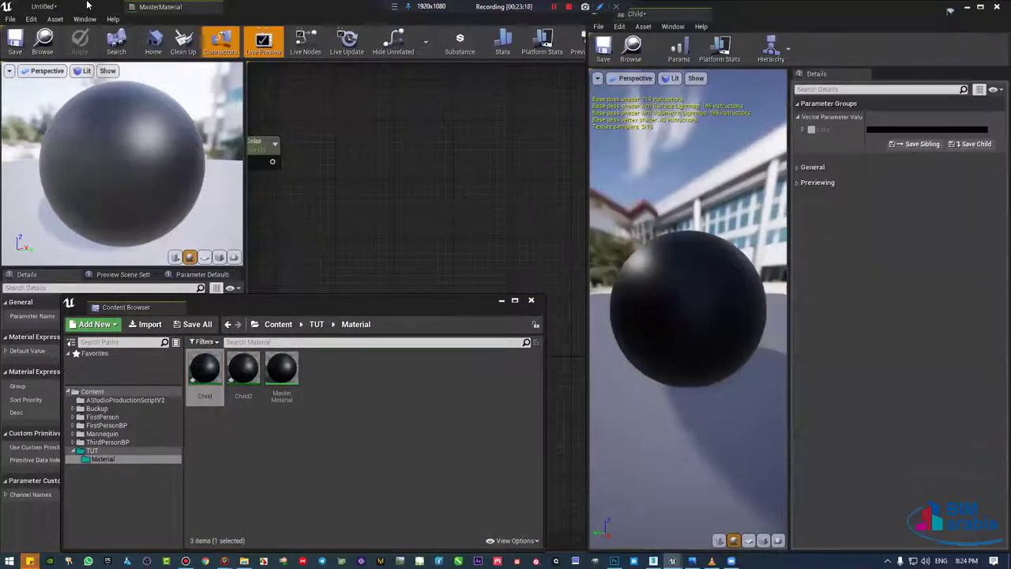
# Step: Dock the Child editor beside the level and override its Color with pure red
pyautogui.click(44, 6)
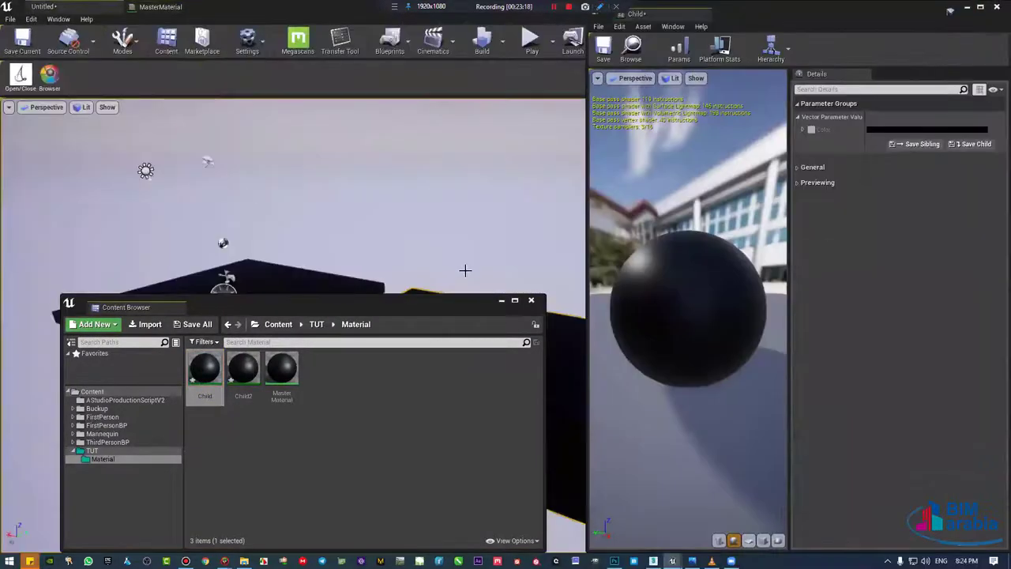
pyautogui.click(529, 301)
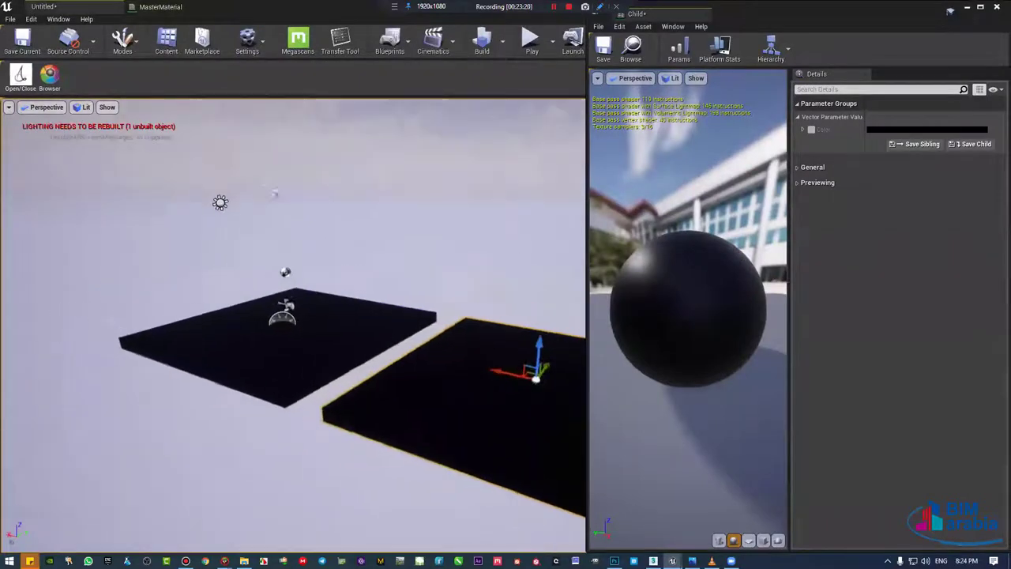
pyautogui.click(892, 129)
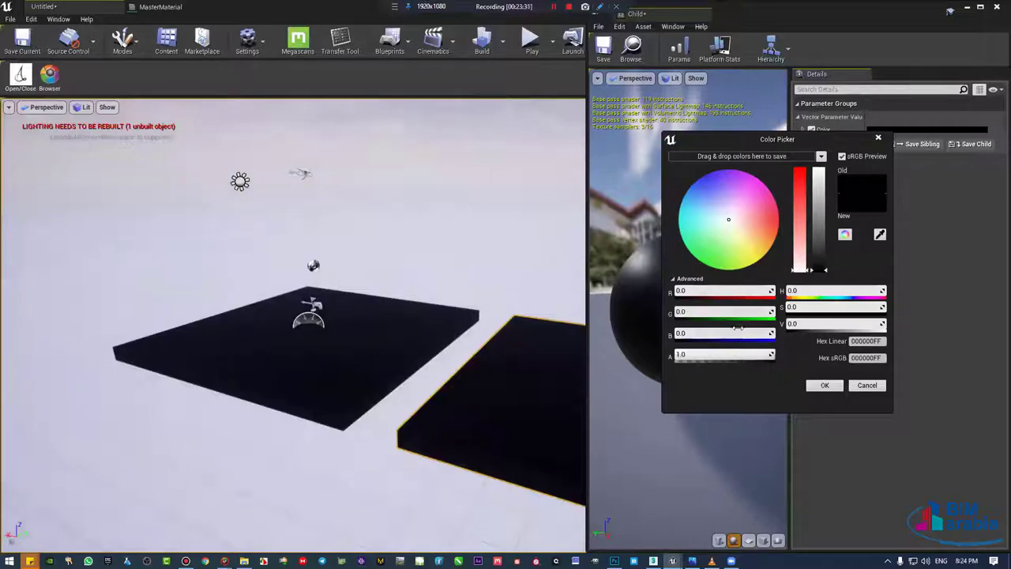
pyautogui.moveTo(800, 207); pyautogui.dragTo(800, 170)
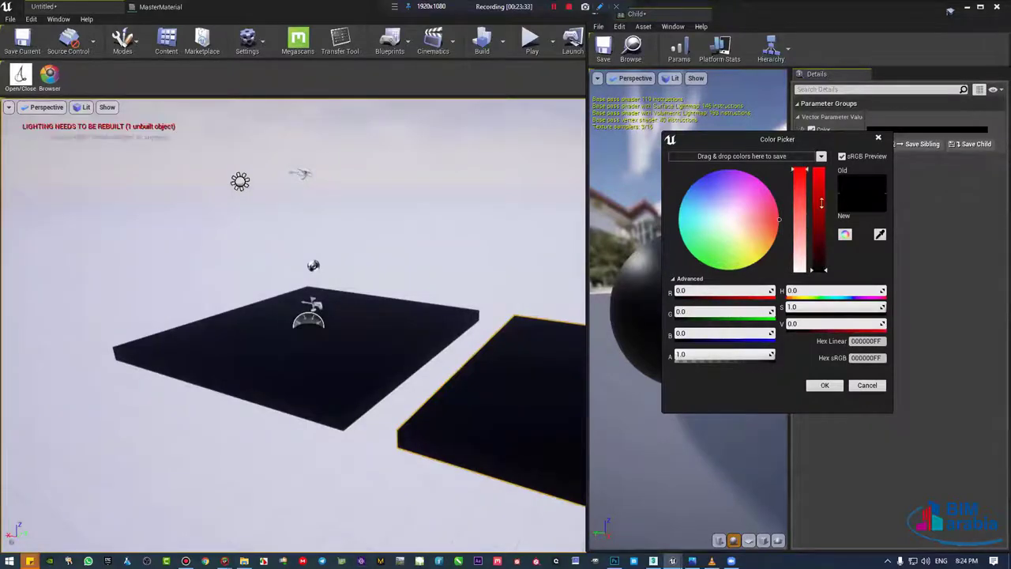
pyautogui.click(825, 384)
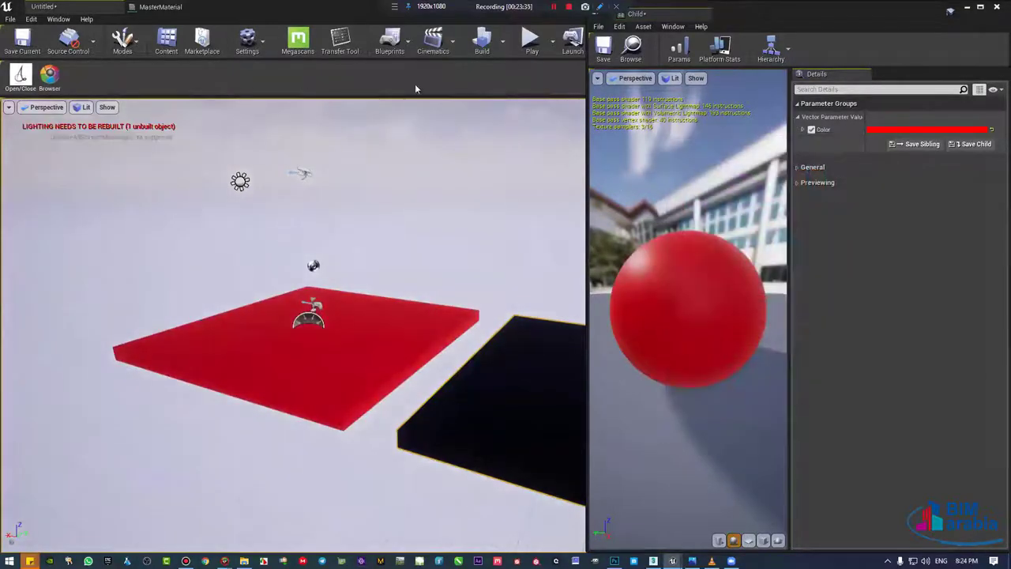
pyautogui.click(169, 43)
# Step: Open the Child2 instance and dock it next to Child
pyautogui.doubleClick(243, 369)
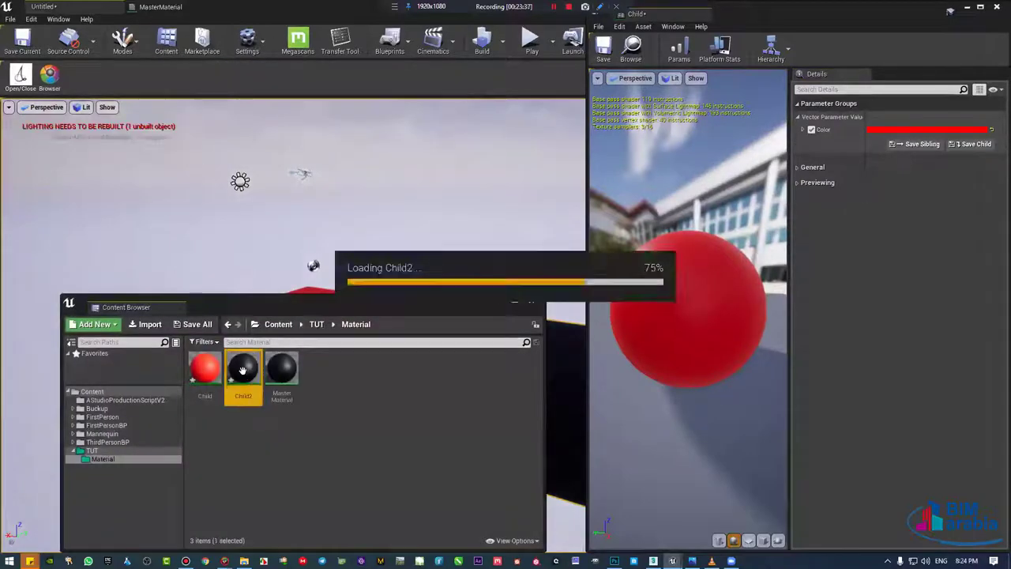
pyautogui.moveTo(269, 7)
pyautogui.mouseDown()
pyautogui.moveTo(639, 341)
pyautogui.moveTo(726, 13)
pyautogui.mouseUp()
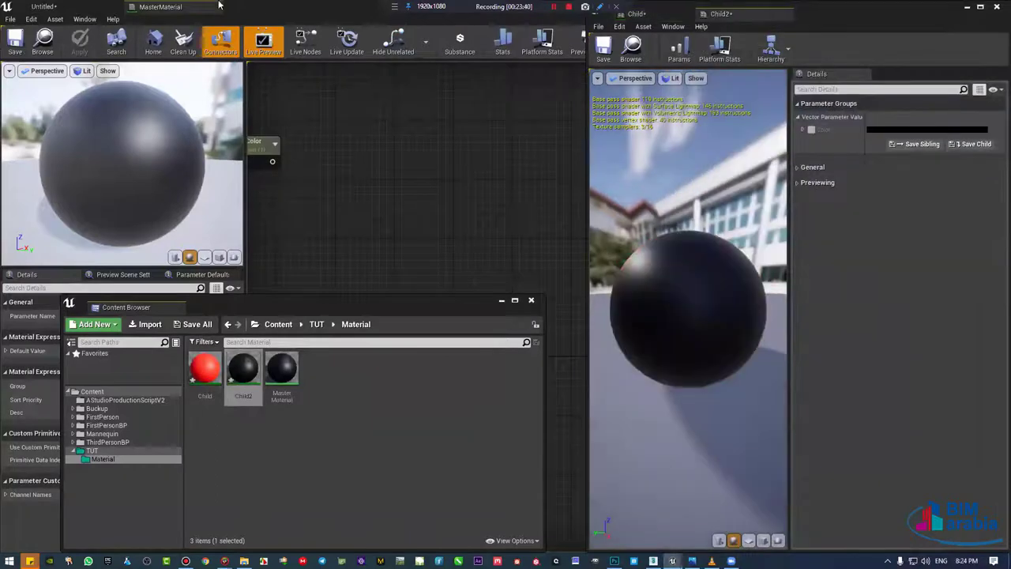
pyautogui.click(43, 6)
# Step: Override Child2's Color with blue, raising Value to 1.0
pyautogui.click(811, 130)
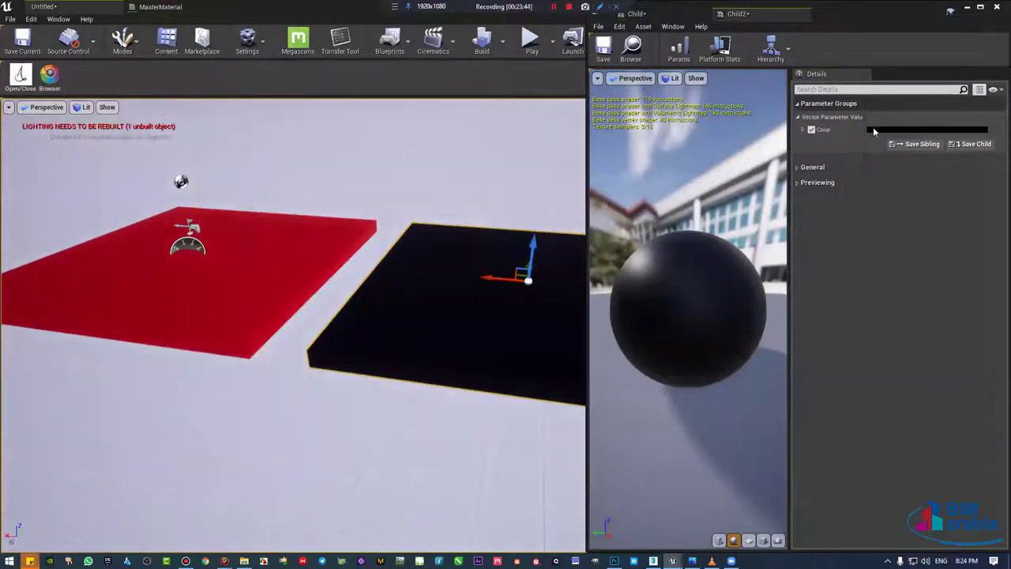
pyautogui.click(873, 129)
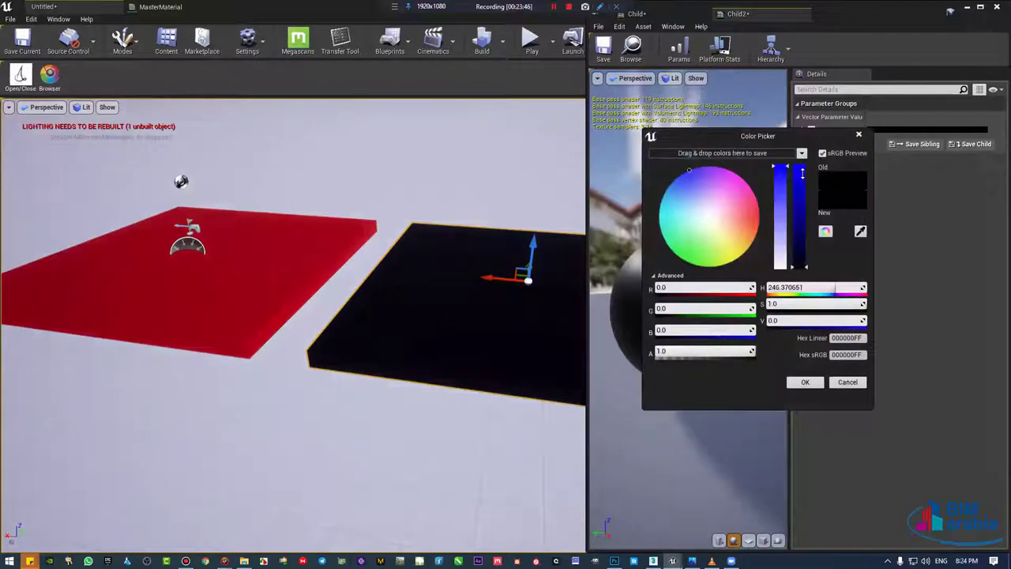
pyautogui.click(801, 170)
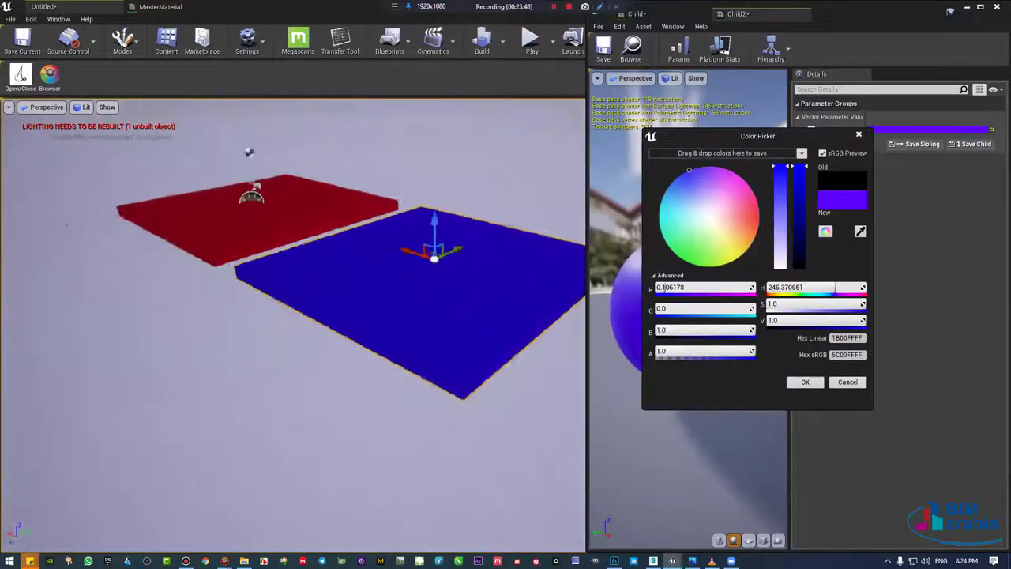
pyautogui.click(805, 381)
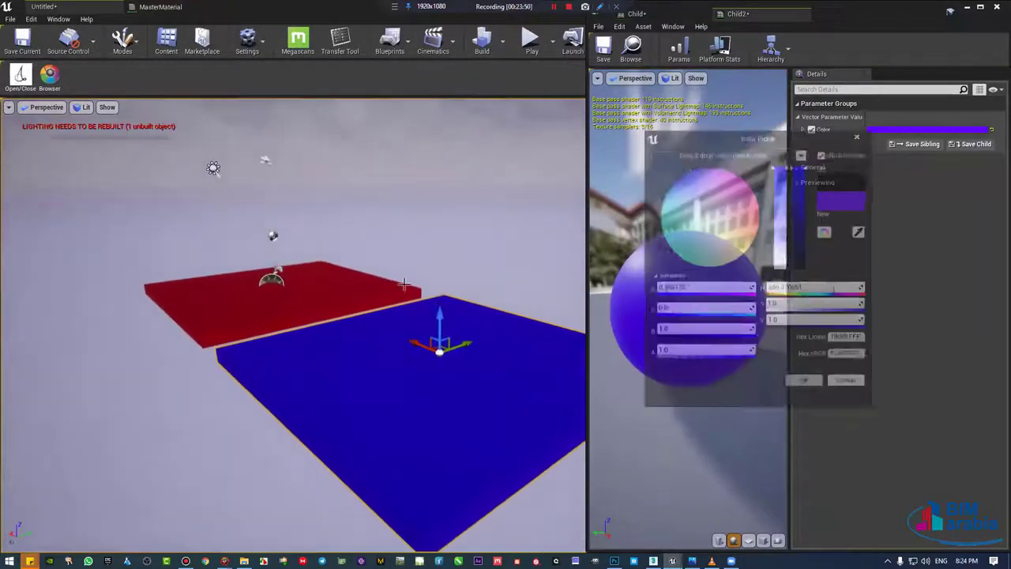
# Step: Orbit the viewport to compare the red and blue floor planes
pyautogui.moveTo(404, 283); pyautogui.dragTo(403, 282, button='right')
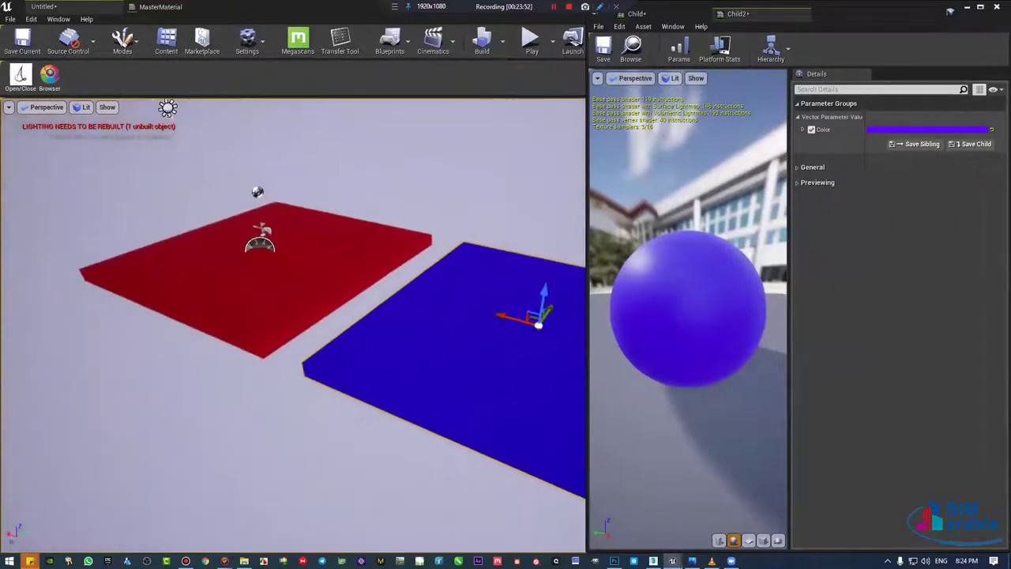
pyautogui.moveTo(390, 239); pyautogui.dragTo(528, 214, button='right')
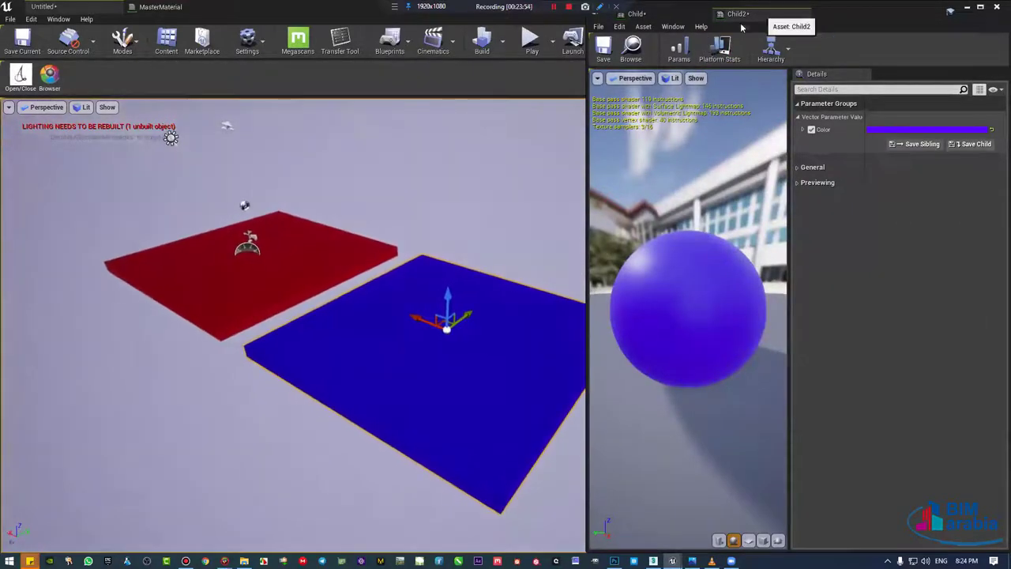
pyautogui.click(636, 14)
pyautogui.click(569, 235)
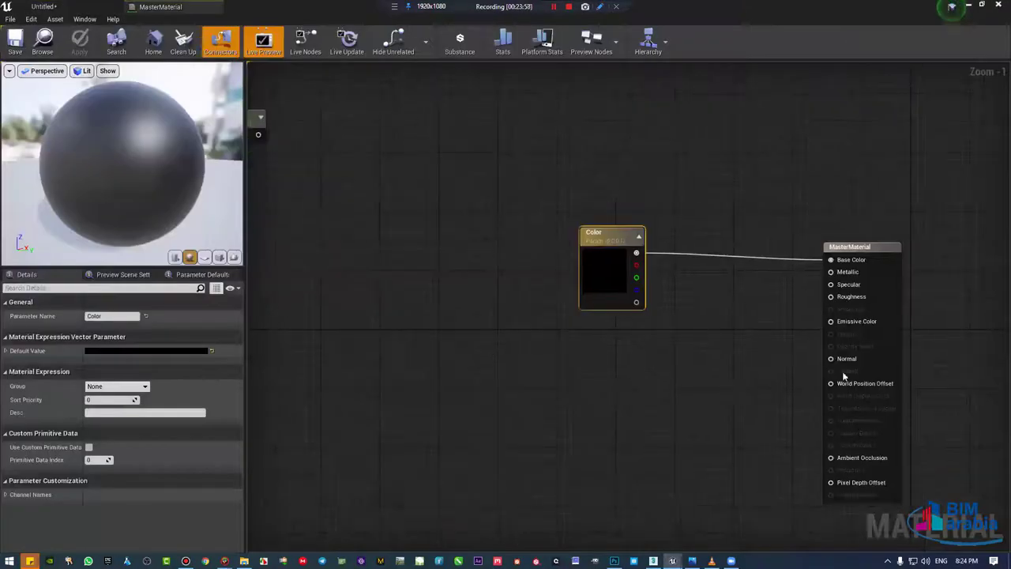
# Step: Undo two edits, add Constant2Vector, Constant3Vector and Constant4Vector nodes, and delete the Color parameter
pyautogui.moveTo(633, 260); pyautogui.dragTo(913, 356, button='right')
pyautogui.hotkey('ctrl', 'z')
pyautogui.hotkey('ctrl', 'z')
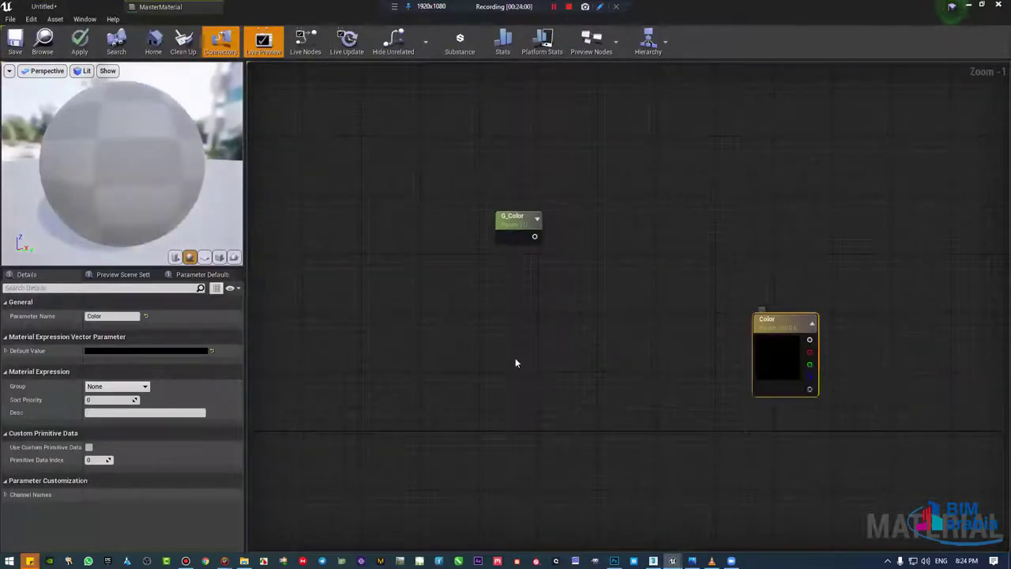
pyautogui.hotkey('ctrl', 'z')
pyautogui.hotkey('ctrl', 'z')
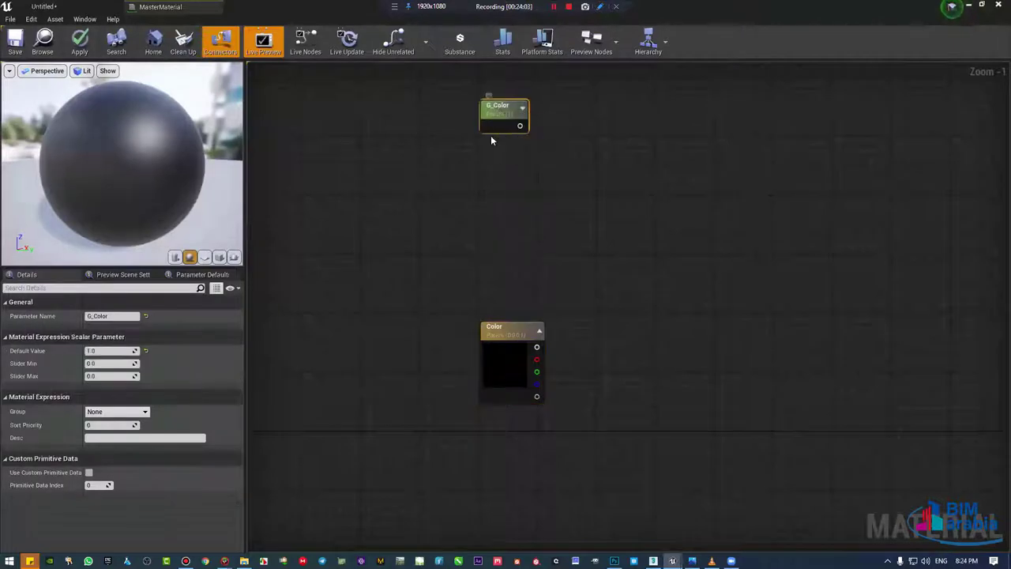
pyautogui.click(490, 154)
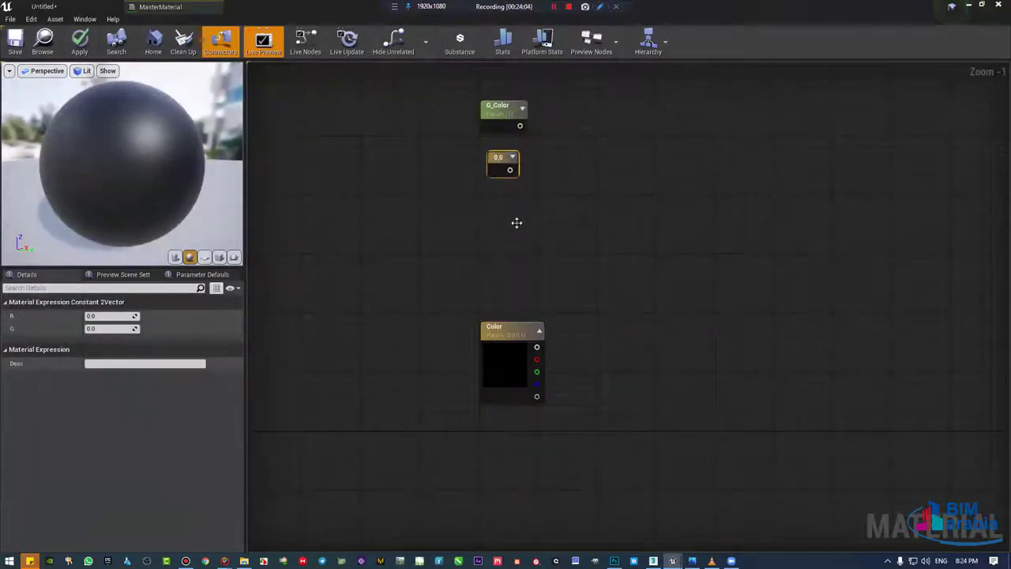
pyautogui.click(482, 199)
pyautogui.click(482, 405)
pyautogui.press('Delete')
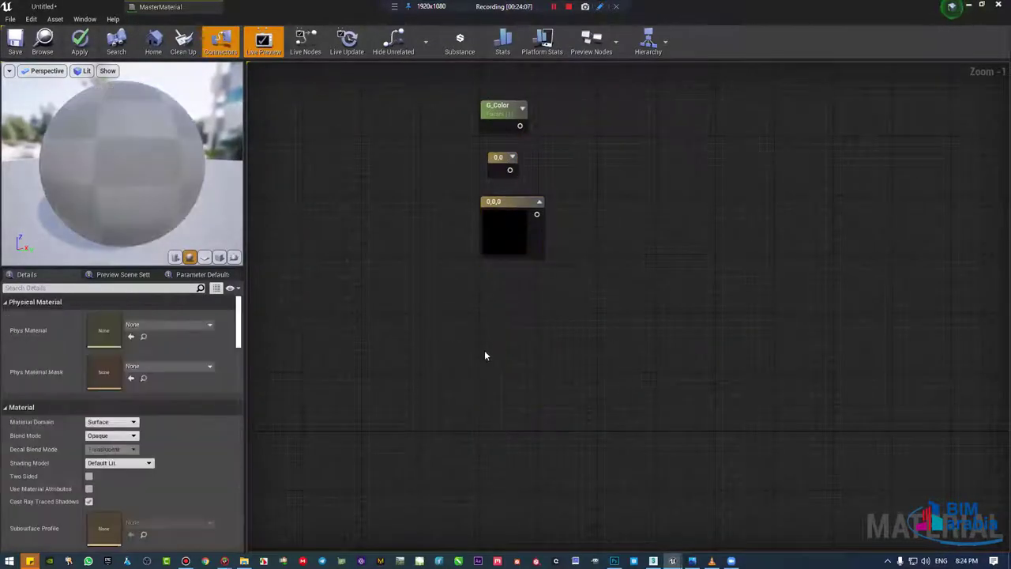
pyautogui.click(489, 343)
# Step: Stack the 0,0, 0,0,0 and 0,0,0,0 constants in a column under G_Color and select all four
pyautogui.moveTo(513, 348); pyautogui.dragTo(508, 290)
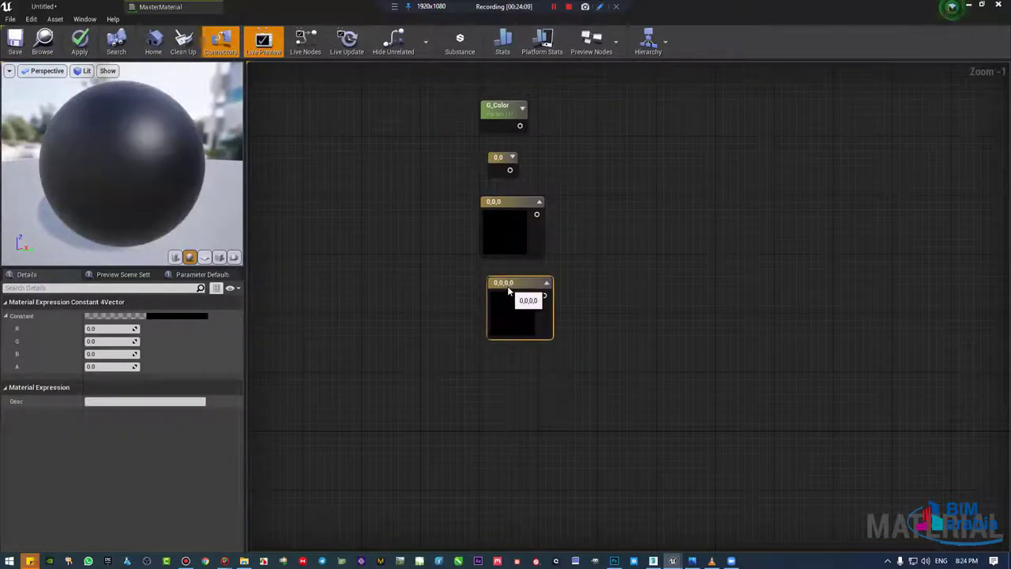
pyautogui.moveTo(575, 201); pyautogui.dragTo(559, 248, button='right')
pyautogui.click(479, 204)
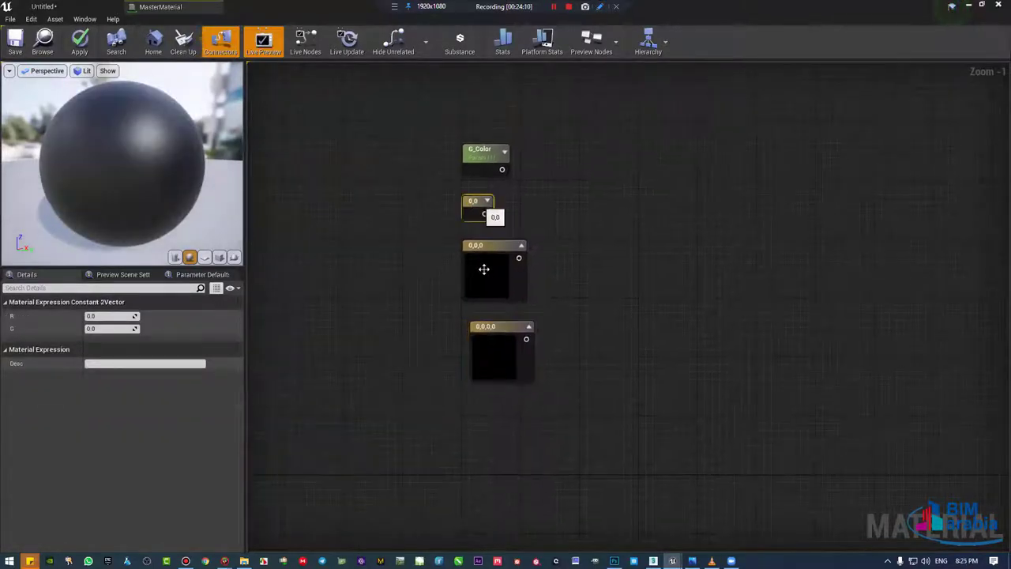
pyautogui.moveTo(483, 270); pyautogui.dragTo(482, 258)
pyautogui.keyDown('shift'); pyautogui.click(474, 200); pyautogui.keyUp('shift')
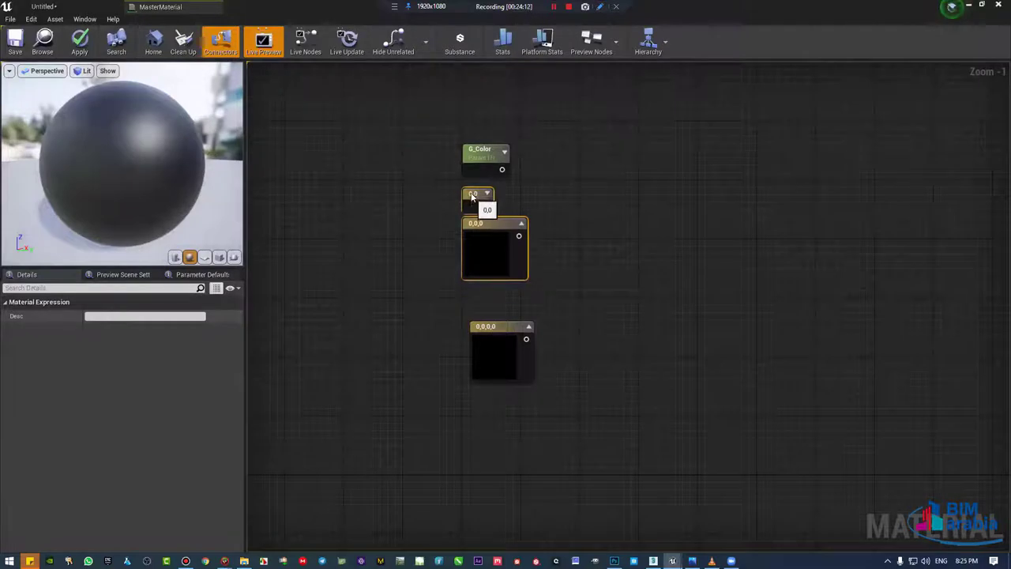
pyautogui.moveTo(474, 201); pyautogui.dragTo(474, 186)
pyautogui.moveTo(491, 326); pyautogui.dragTo(491, 289)
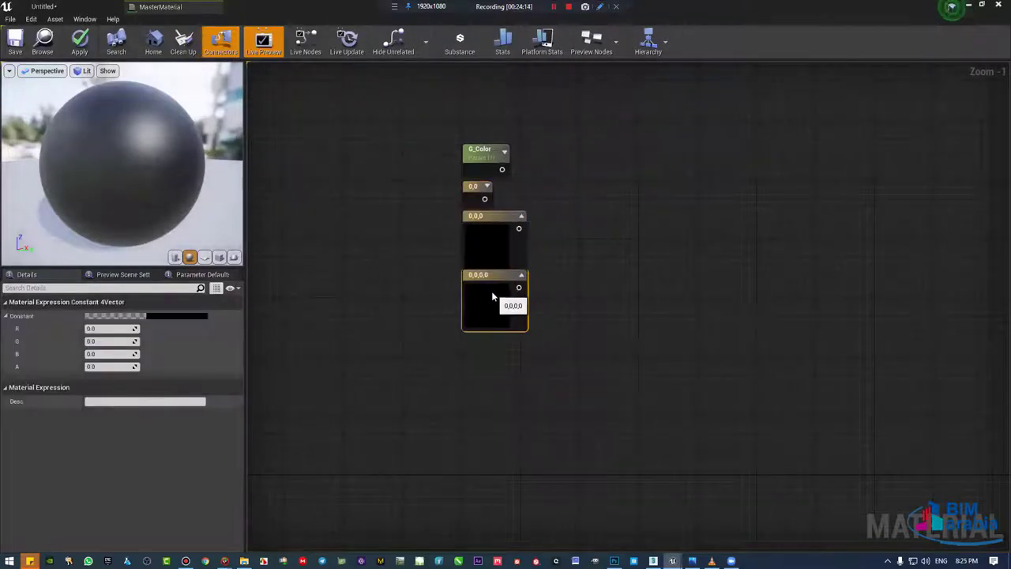
pyautogui.click(640, 251)
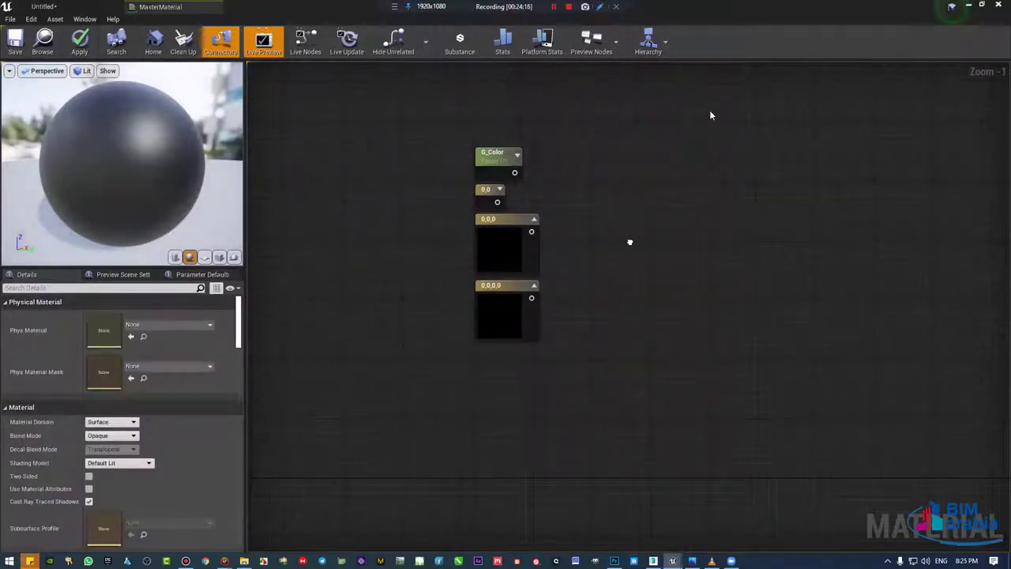
pyautogui.moveTo(709, 111); pyautogui.dragTo(402, 472)
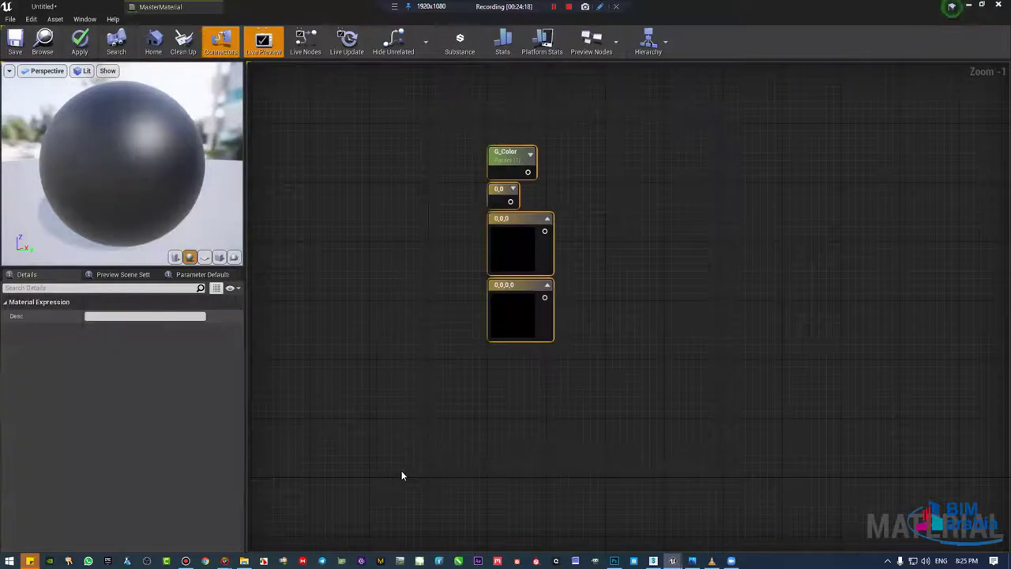
# Step: Wrap the four selected nodes in a comment box titled COlor_Constants
pyautogui.press('c')
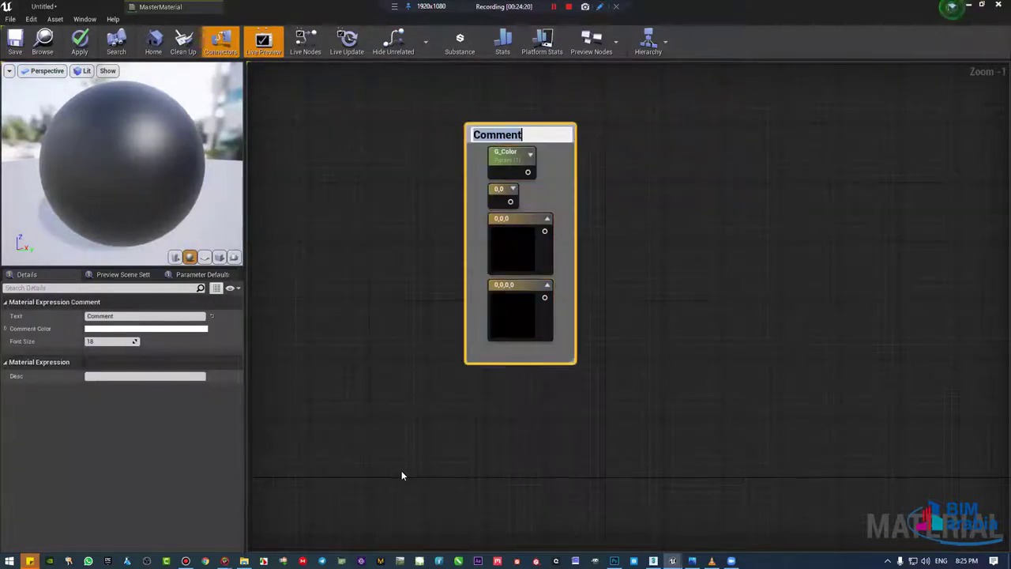
pyautogui.write('co')
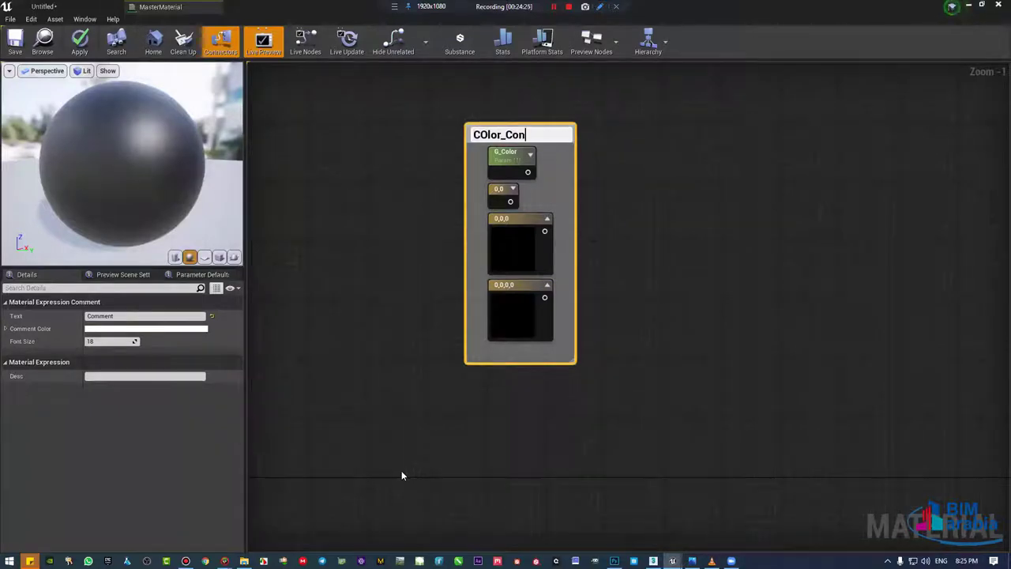
pyautogui.write('nts')
pyautogui.press('Return')
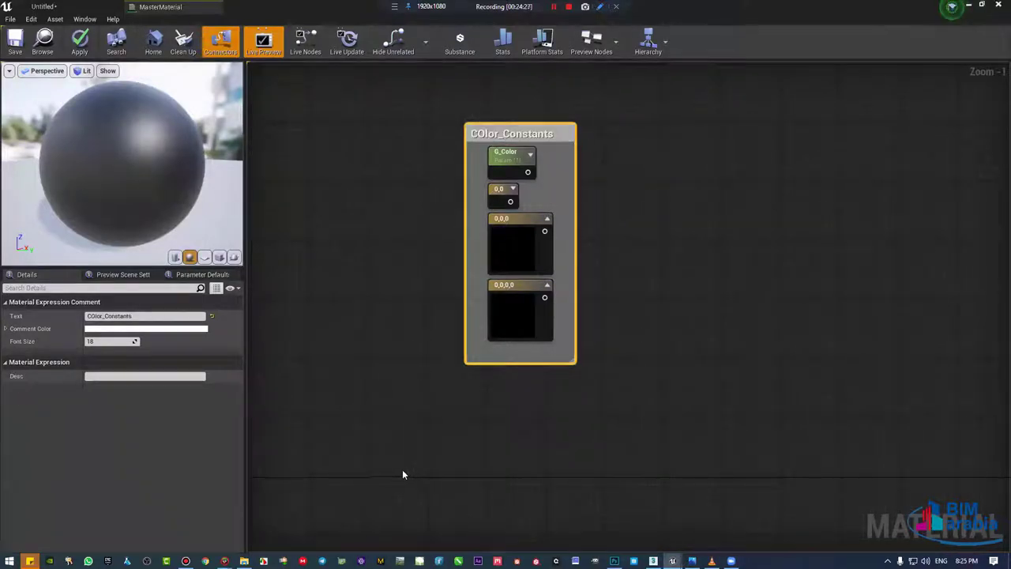
pyautogui.moveTo(516, 135); pyautogui.dragTo(517, 150)
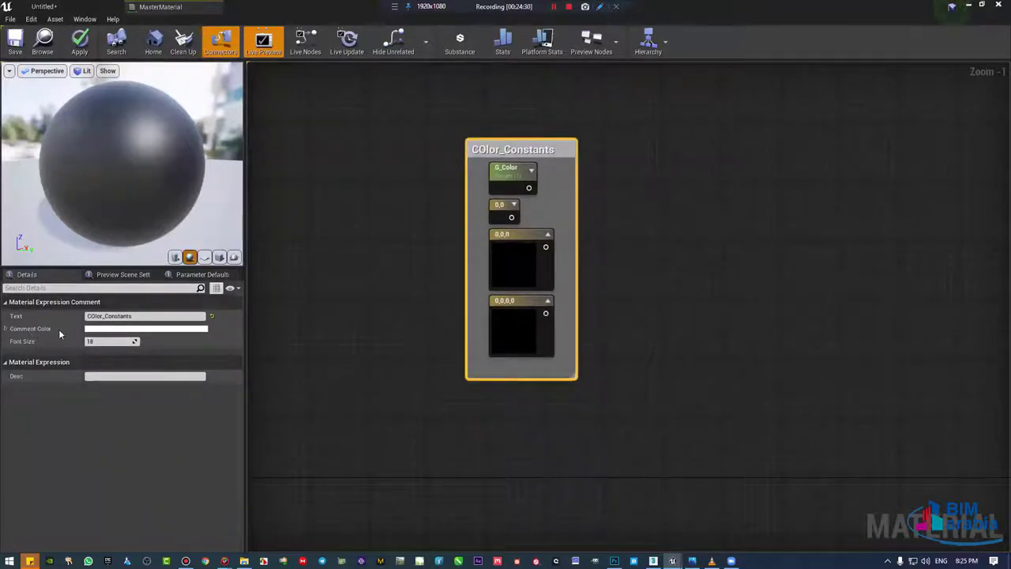
# Step: Set the comment box colour to magenta
pyautogui.click(95, 328)
pyautogui.click(191, 320)
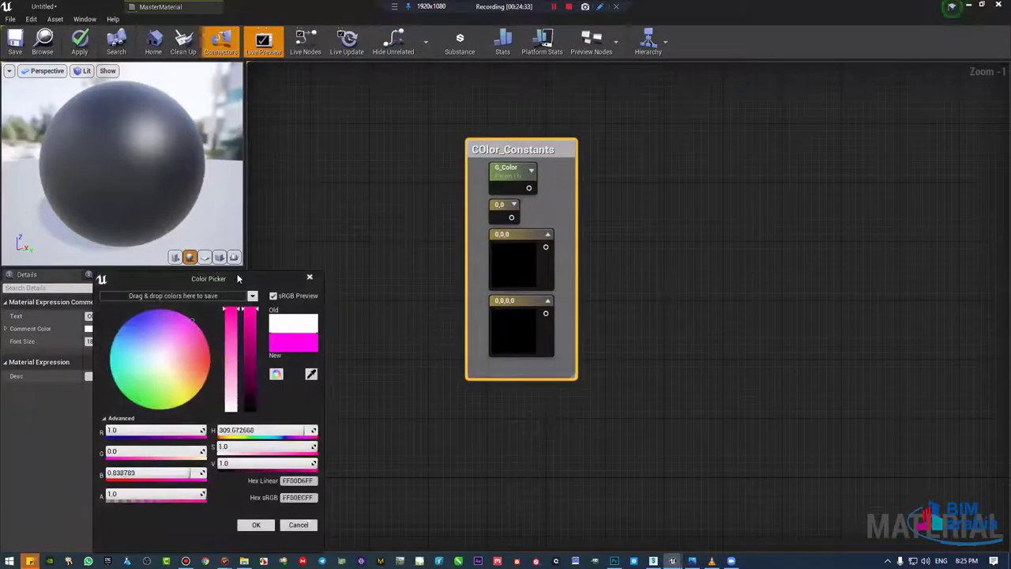
pyautogui.click(256, 525)
pyautogui.click(777, 198)
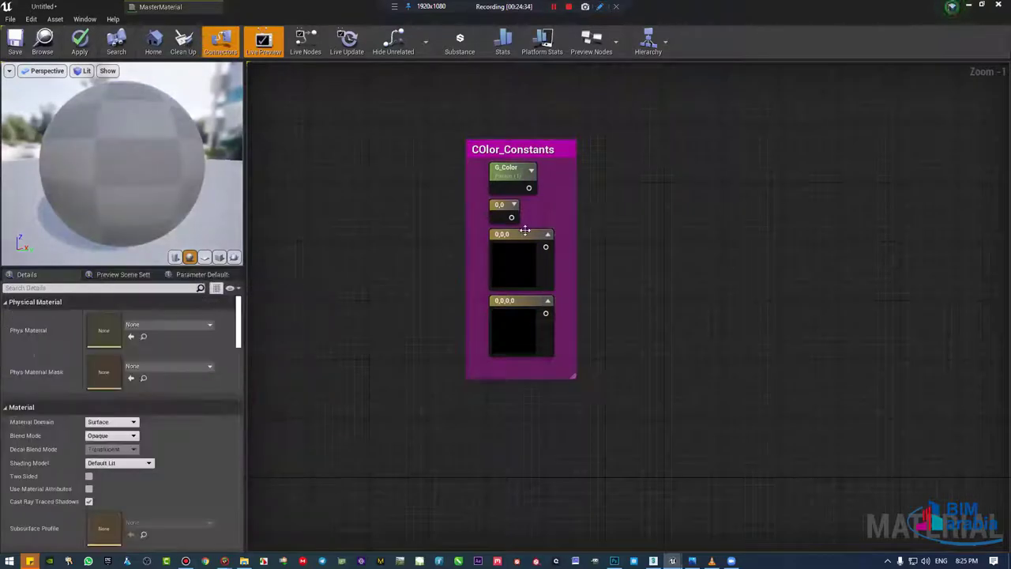
pyautogui.scroll(-3, 528, 225)
pyautogui.scroll(-1, 530, 227)
# Step: Move the COlor_Constants comment box further down the graph
pyautogui.moveTo(529, 177)
pyautogui.mouseDown()
pyautogui.moveTo(731, 512)
pyautogui.moveTo(700, 316)
pyautogui.mouseUp()
pyautogui.scroll(-3, 650, 267)
pyautogui.scroll(-4, 659, 223)
pyautogui.moveTo(660, 228); pyautogui.dragTo(609, 513)
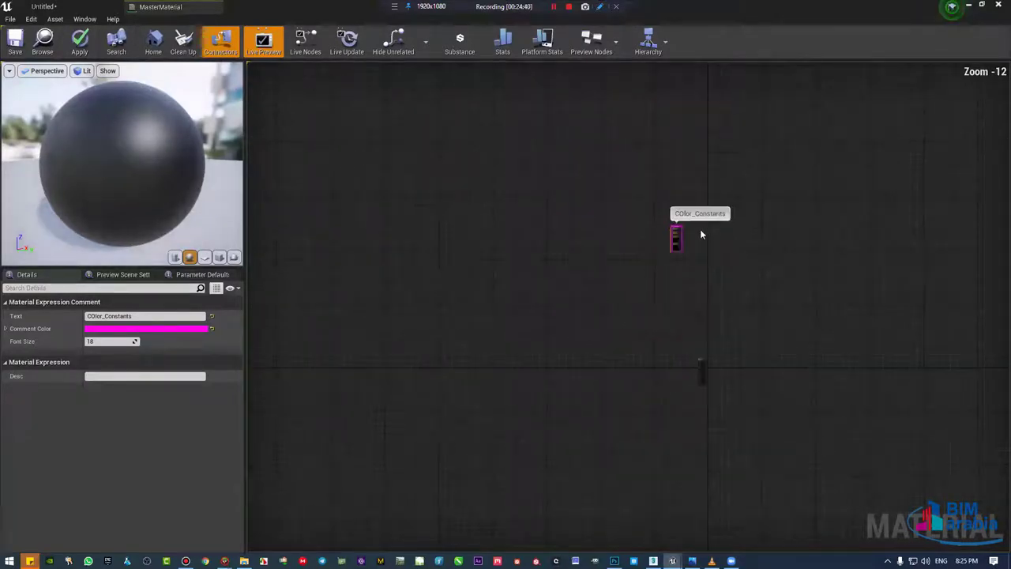
pyautogui.scroll(1, 700, 230)
pyautogui.scroll(2, 693, 226)
pyautogui.scroll(1, 602, 521)
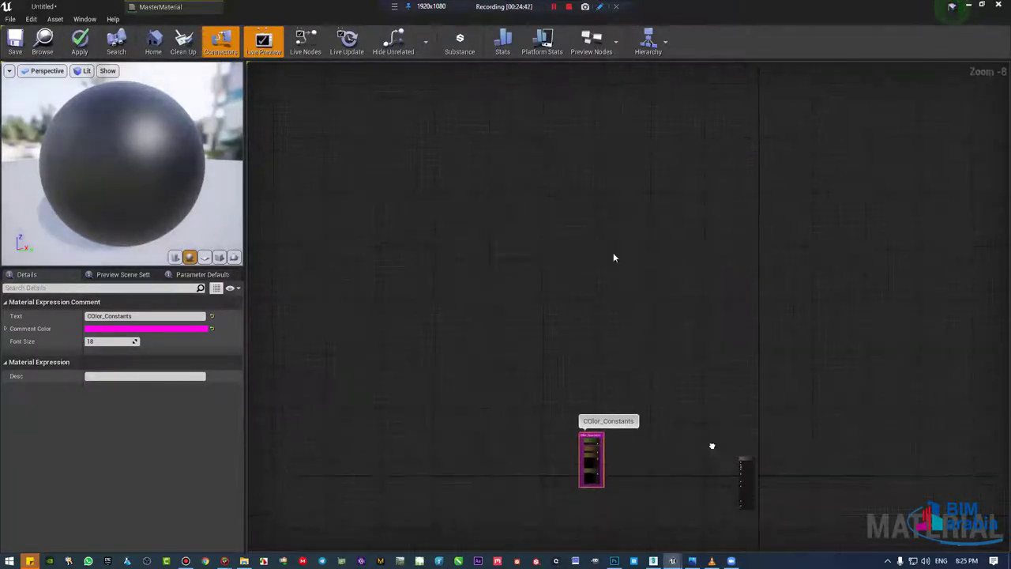
pyautogui.moveTo(613, 252); pyautogui.dragTo(456, 187, button='right')
pyautogui.scroll(2, 399, 154)
pyautogui.scroll(4, 390, 93)
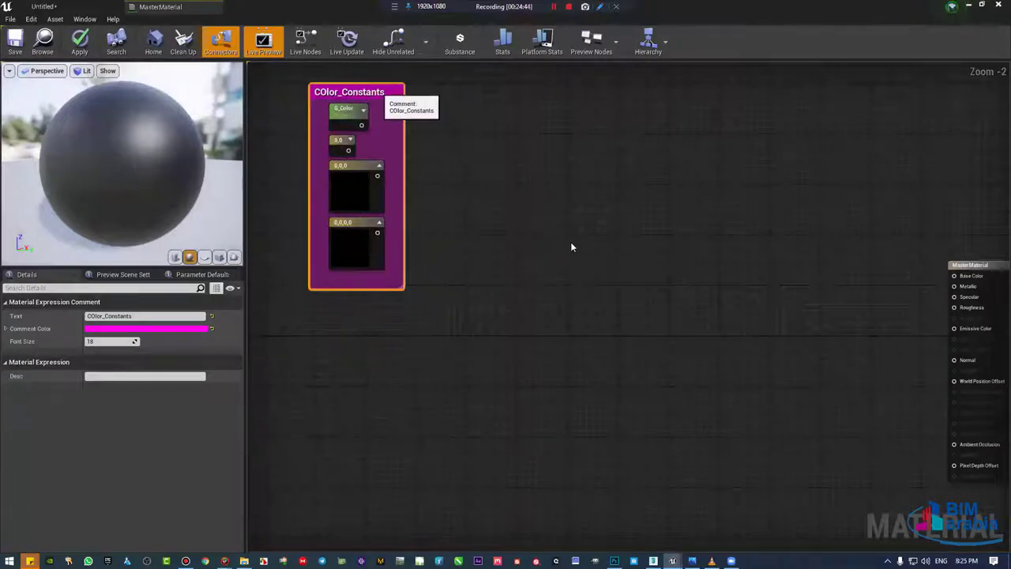
pyautogui.scroll(-1, 605, 237)
# Step: Frame the MasterMaterial output node and bring up File Explorer's TUT texture folder
pyautogui.press('Home')
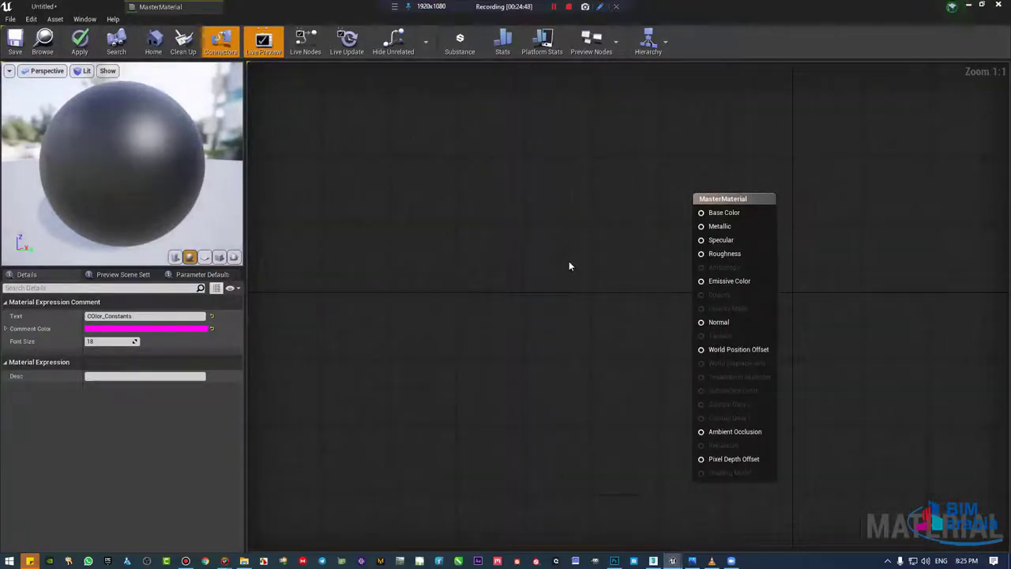
pyautogui.moveTo(517, 236); pyautogui.dragTo(591, 254, button='right')
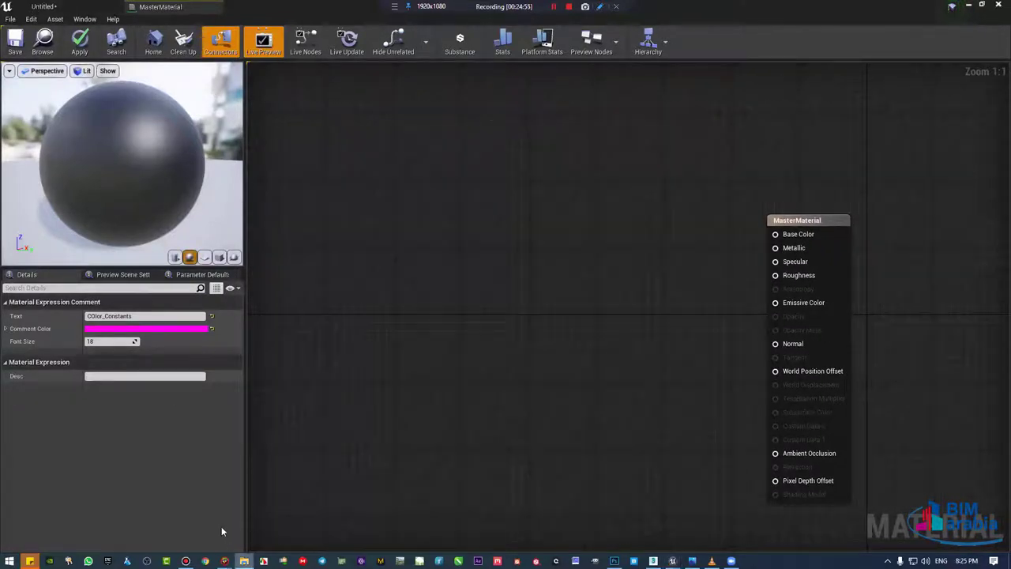
pyautogui.click(245, 561)
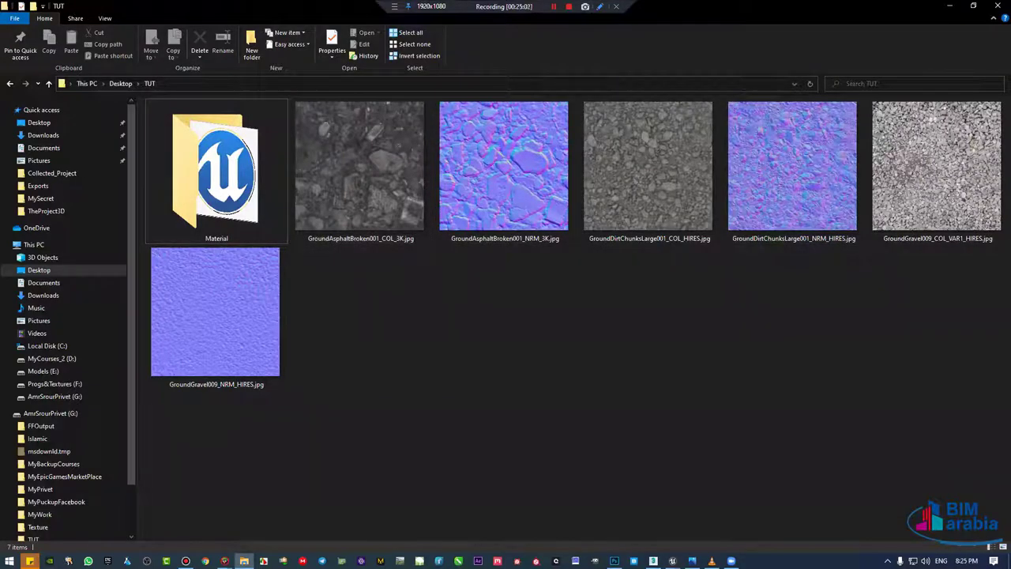
pyautogui.hotkey('alt', 'Tab')
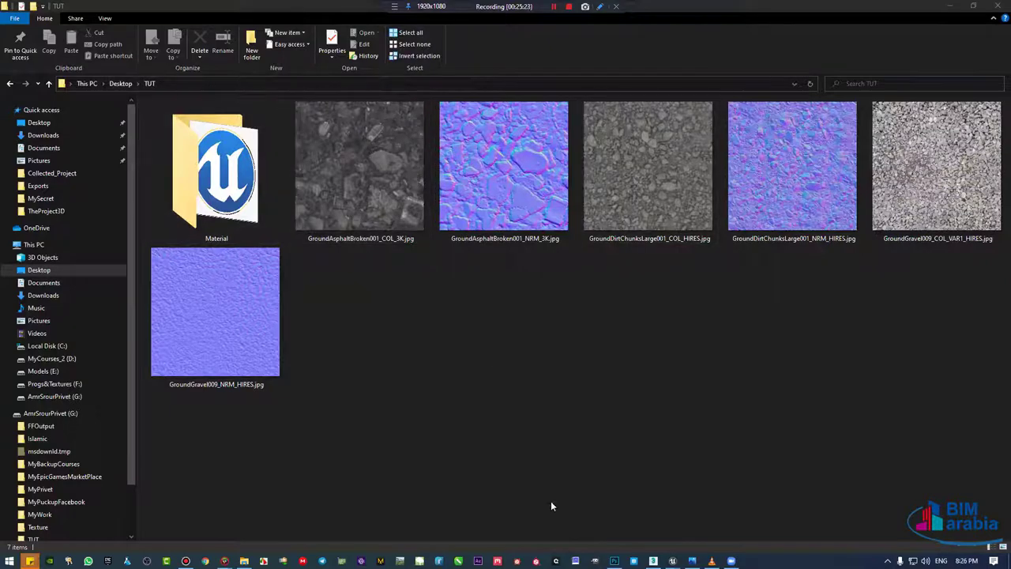
pyautogui.moveTo(672, 560)
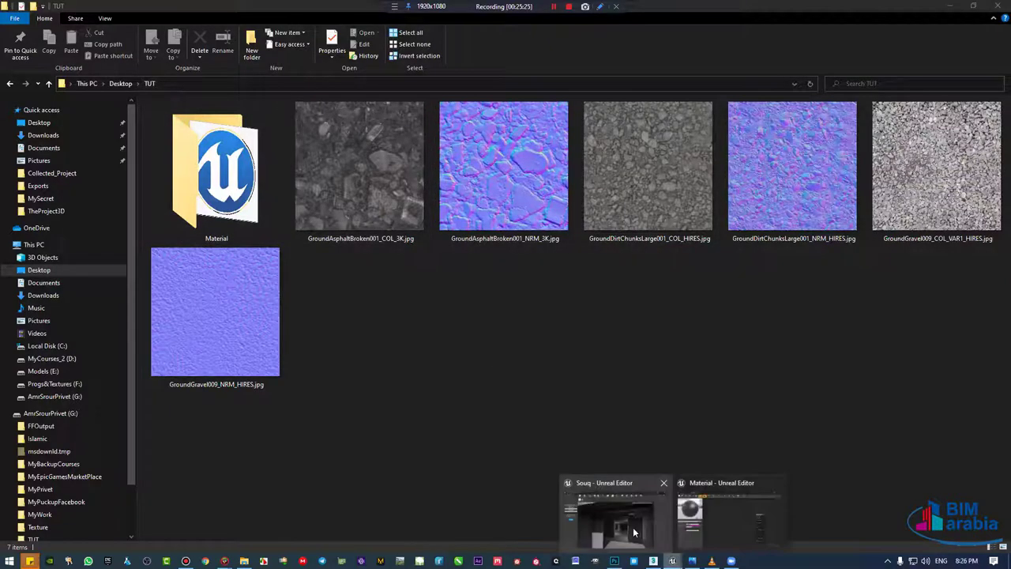
# Step: Import the wood image into the TUT/Material folder as the download texture
pyautogui.click(727, 514)
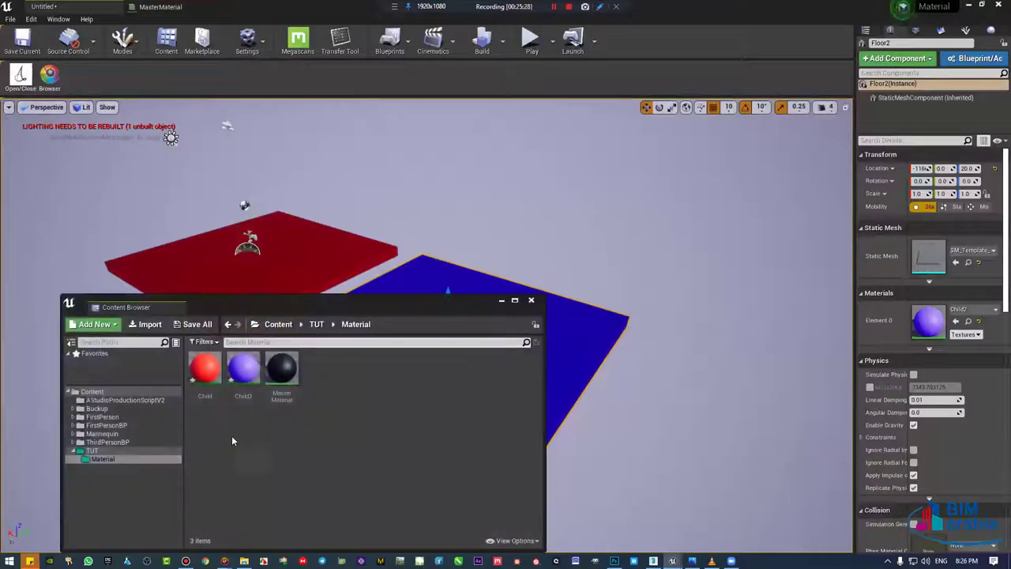
pyautogui.click(123, 460)
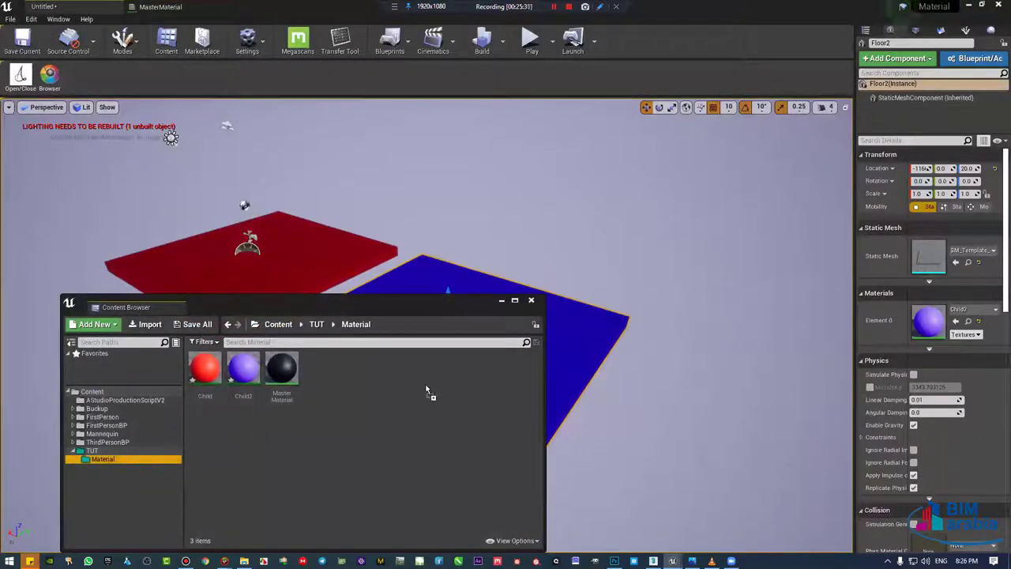
pyautogui.moveTo(348, 397); pyautogui.dragTo(341, 390)
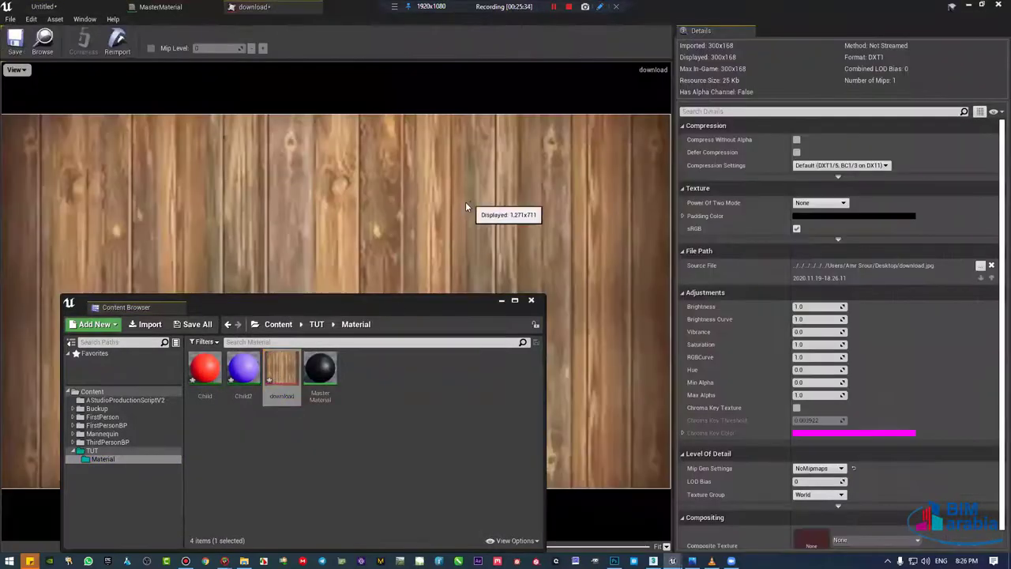
pyautogui.scroll(5, 389, 227)
pyautogui.scroll(10, 389, 228)
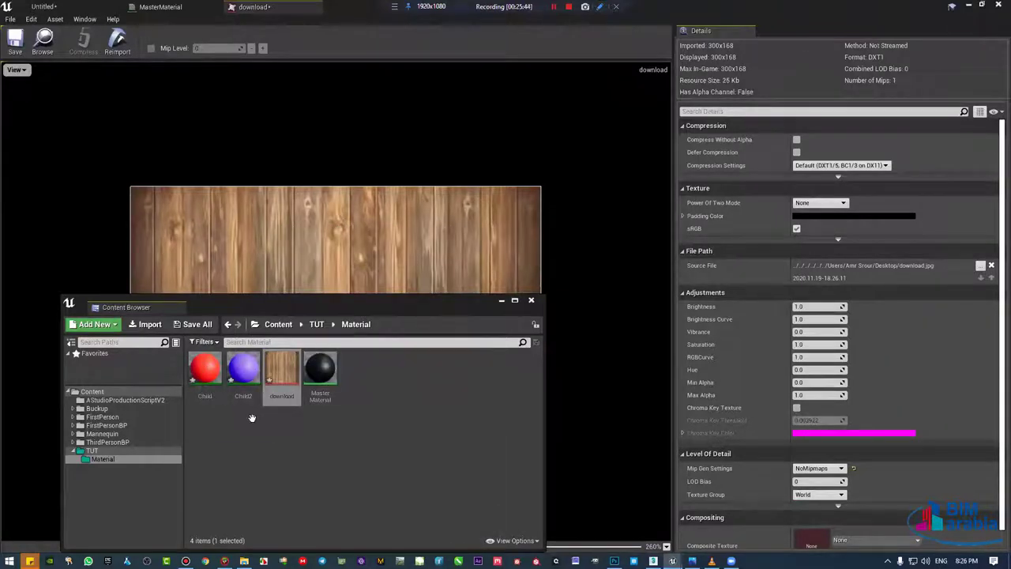
pyautogui.keyDown('ctrl'); pyautogui.scroll(3, 197, 387); pyautogui.keyUp('ctrl')
# Step: Save the download texture with the other modified assets and drag it into MasterMaterial
pyautogui.keyDown('ctrl'); pyautogui.click(289, 383); pyautogui.keyUp('ctrl')
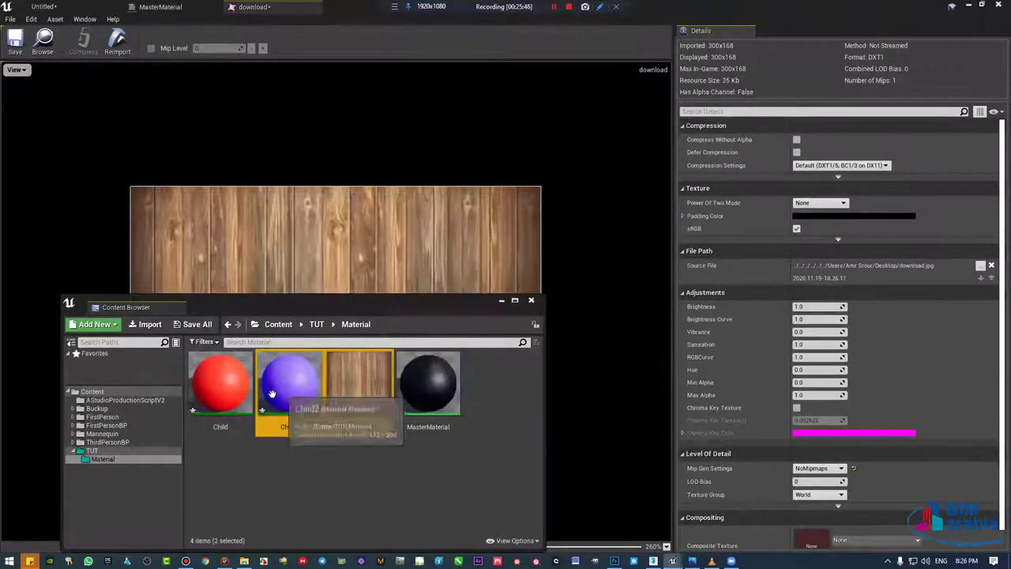
pyautogui.keyDown('ctrl'); pyautogui.click(220, 383); pyautogui.keyUp('ctrl')
pyautogui.rightClick(312, 378)
pyautogui.click(345, 207)
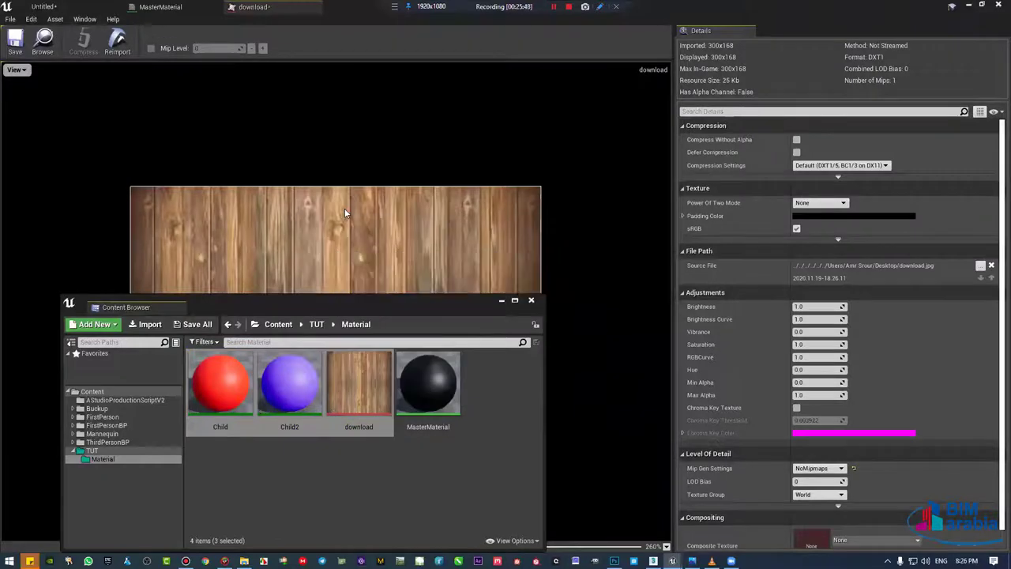
pyautogui.moveTo(374, 420)
pyautogui.mouseDown()
pyautogui.moveTo(282, 206)
pyautogui.moveTo(168, 6)
pyautogui.moveTo(483, 237)
pyautogui.mouseUp()
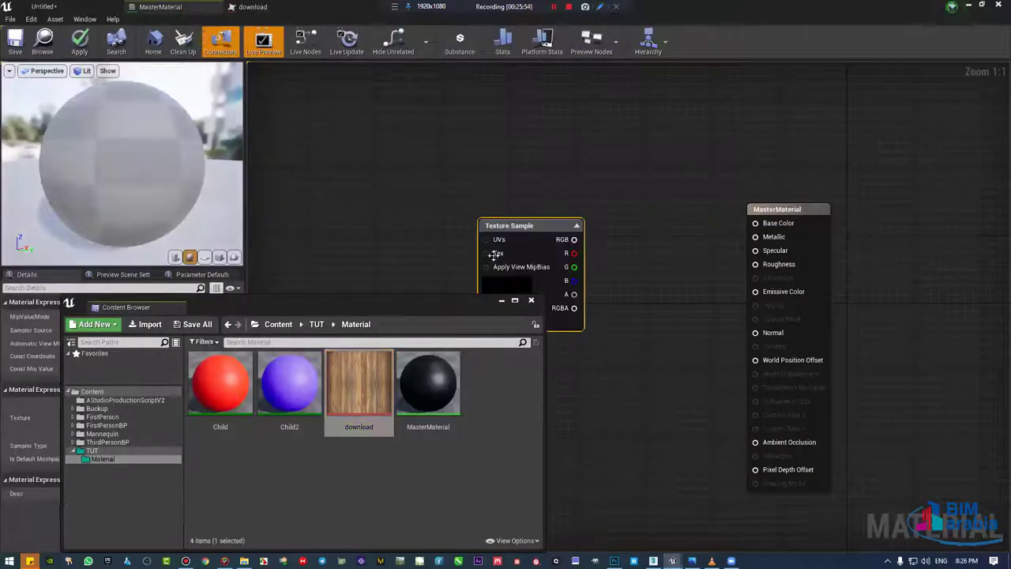
# Step: Place the download Texture Sample in the graph, then paste a duplicate and delete it
pyautogui.click(532, 301)
pyautogui.moveTo(463, 186); pyautogui.dragTo(410, 191, button='right')
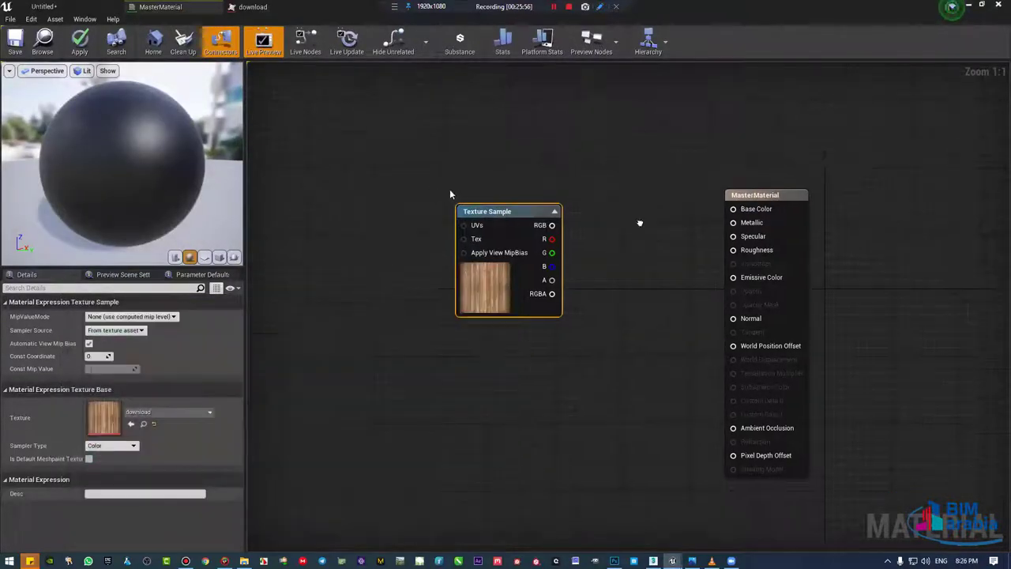
pyautogui.moveTo(410, 190); pyautogui.dragTo(417, 140)
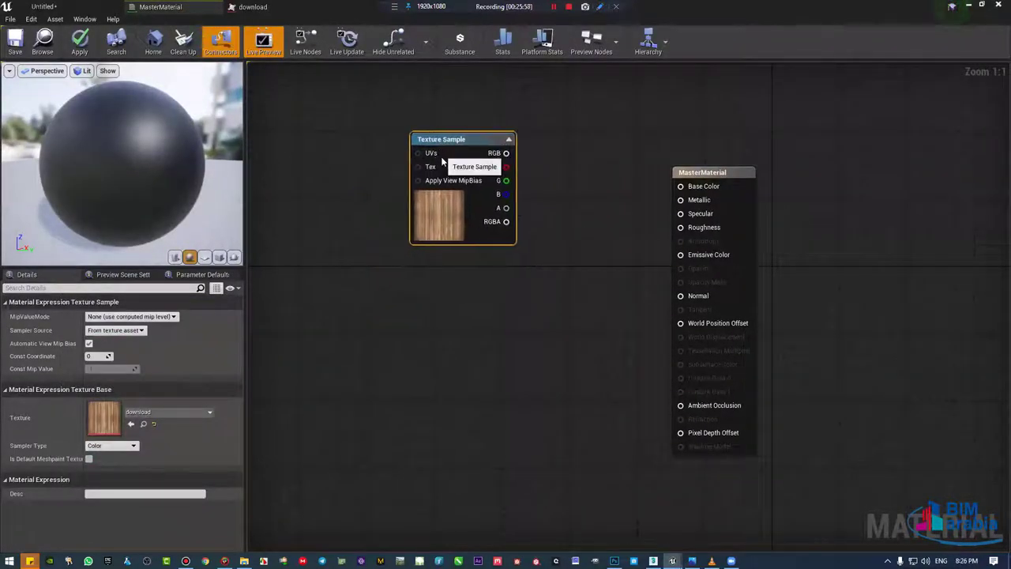
pyautogui.moveTo(486, 299); pyautogui.dragTo(488, 310, button='right')
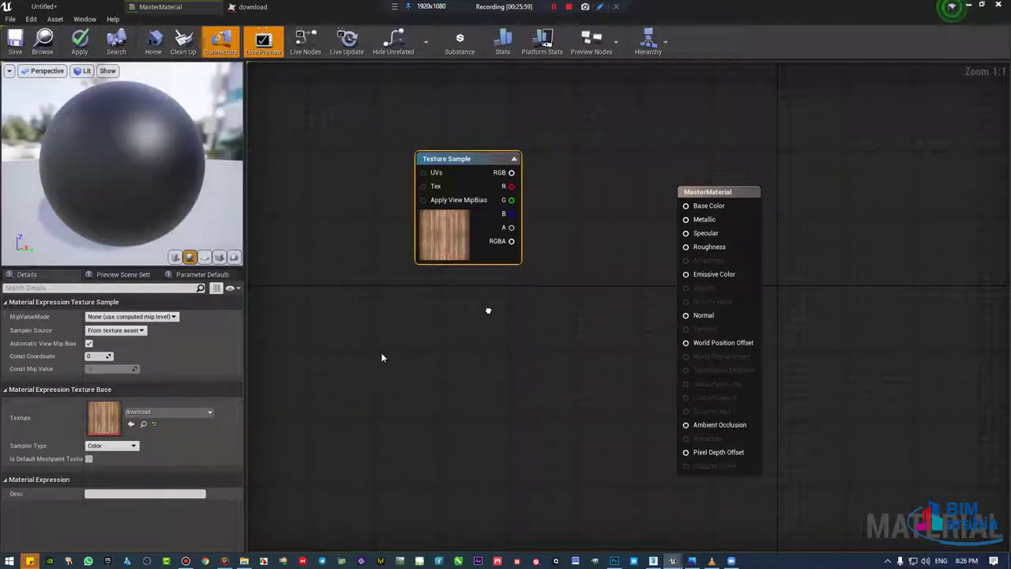
pyautogui.hotkey('ctrl', 'v')
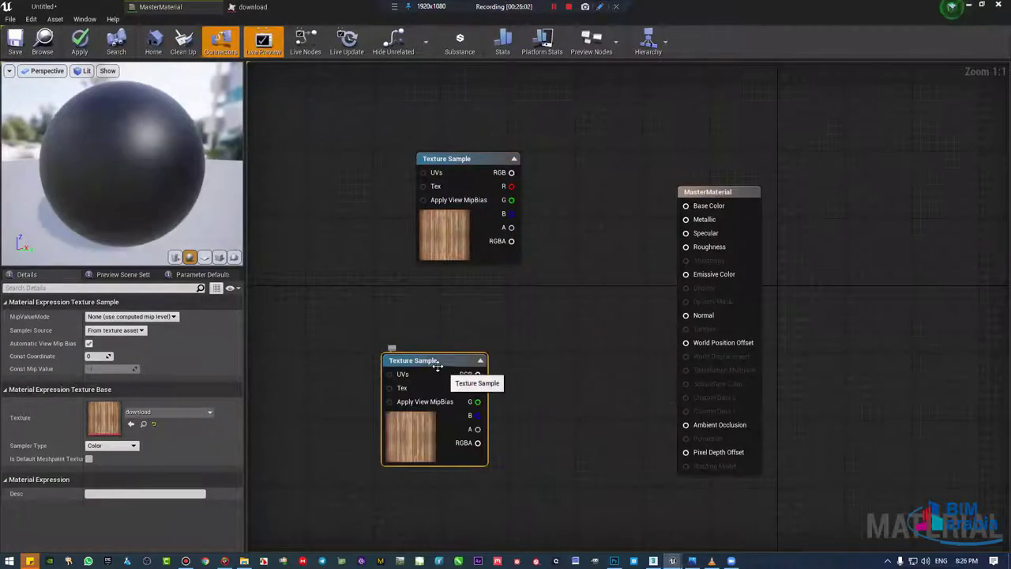
pyautogui.moveTo(402, 362); pyautogui.dragTo(460, 313)
pyautogui.moveTo(557, 306); pyautogui.dragTo(372, 366)
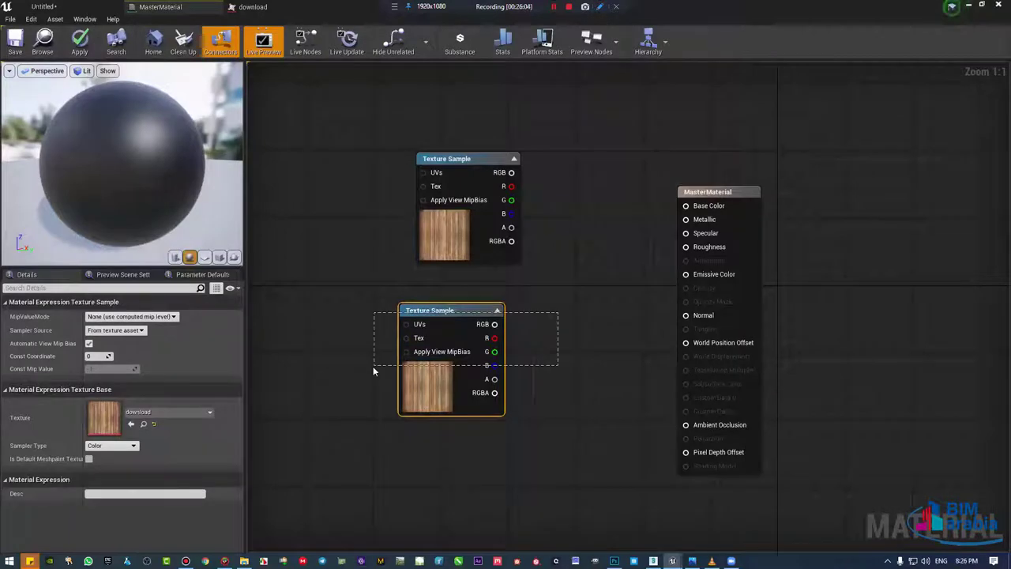
pyautogui.press('Delete')
# Step: Add a second Texture Sample via 'texture sampl', delete it, and reposition the original
pyautogui.rightClick(378, 340)
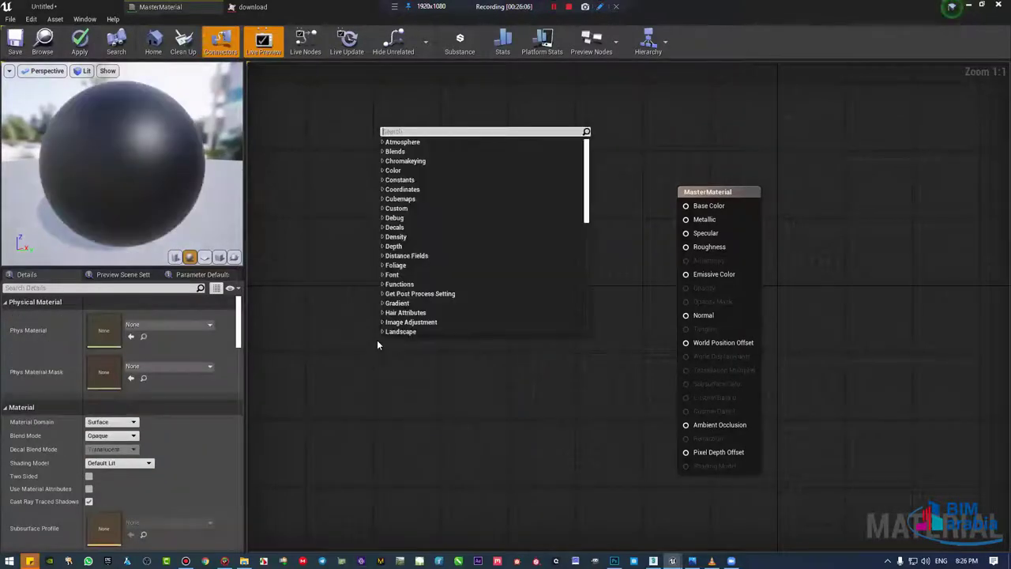
pyautogui.write('texture sampl')
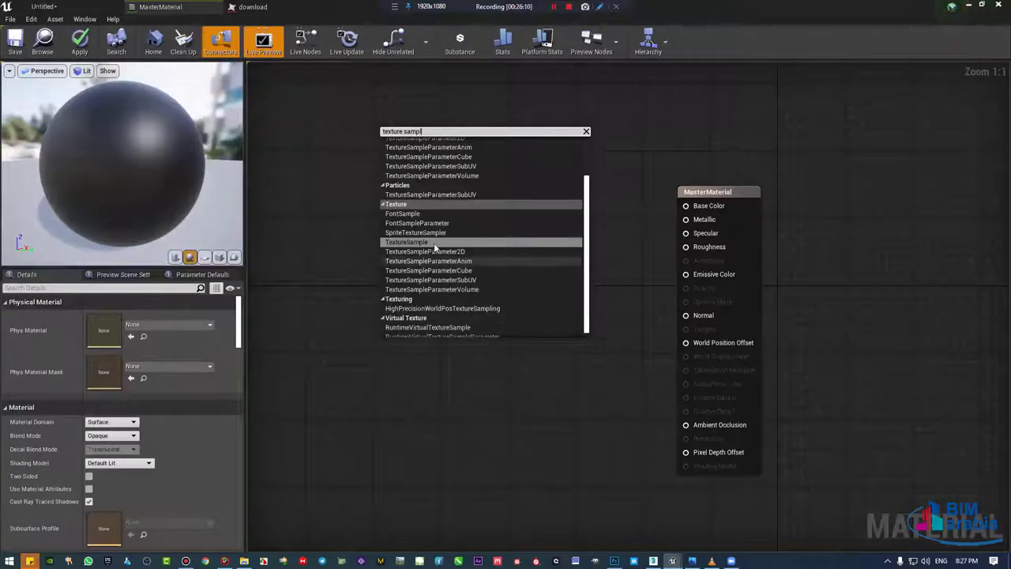
pyautogui.press('Return')
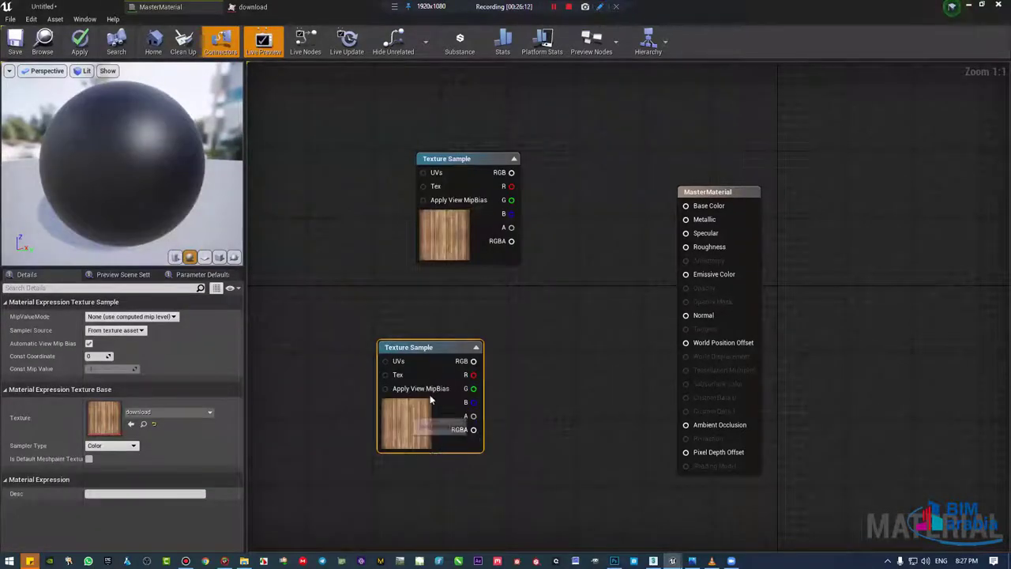
pyautogui.moveTo(446, 390); pyautogui.dragTo(460, 362)
pyautogui.press('Delete')
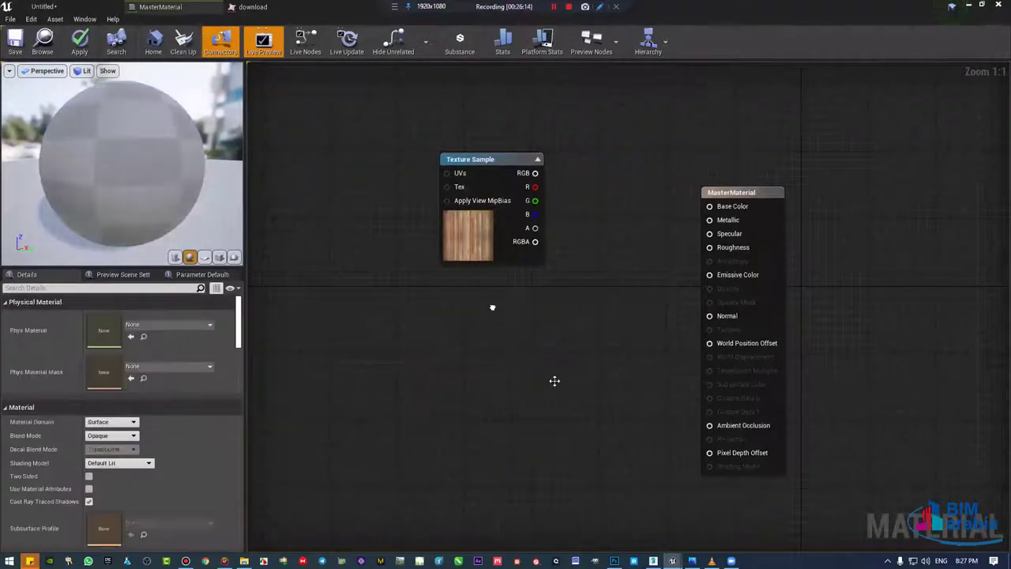
pyautogui.moveTo(545, 286); pyautogui.dragTo(511, 275)
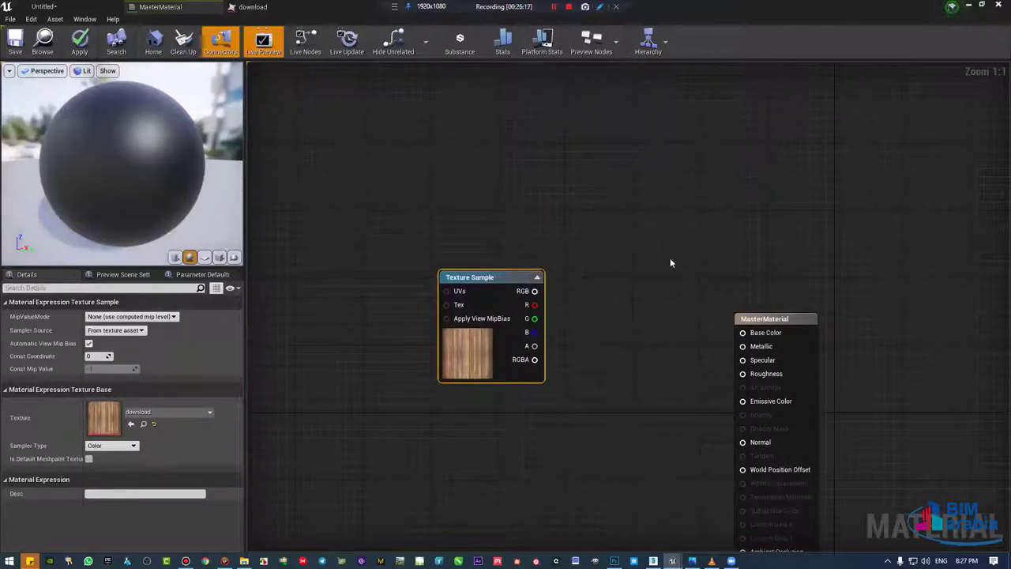
pyautogui.moveTo(670, 261); pyautogui.dragTo(719, 232, button='right')
pyautogui.moveTo(624, 237)
pyautogui.mouseDown()
pyautogui.moveTo(575, 257)
pyautogui.moveTo(454, 242)
pyautogui.mouseUp()
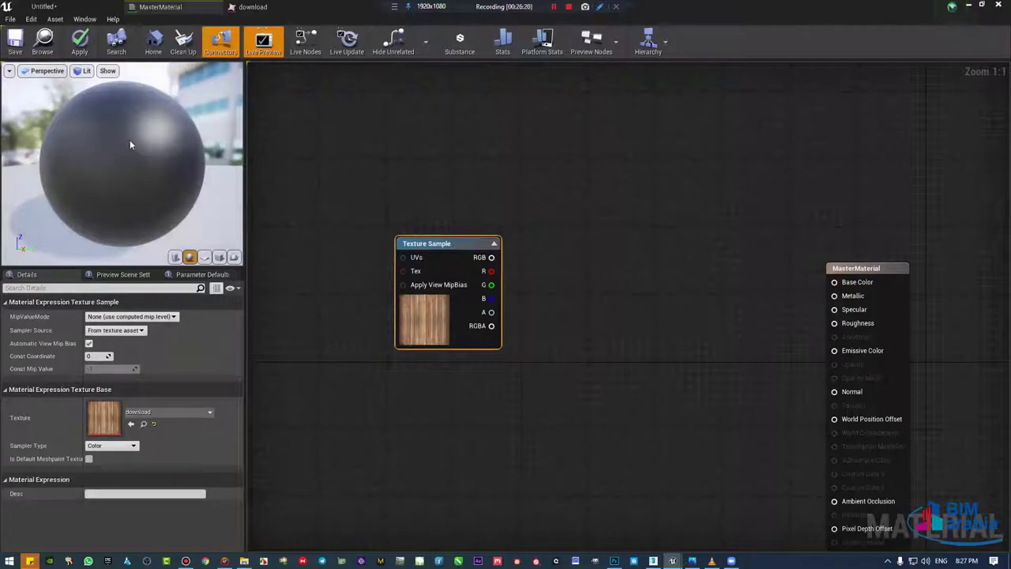
pyautogui.moveTo(130, 145); pyautogui.dragTo(113, 147)
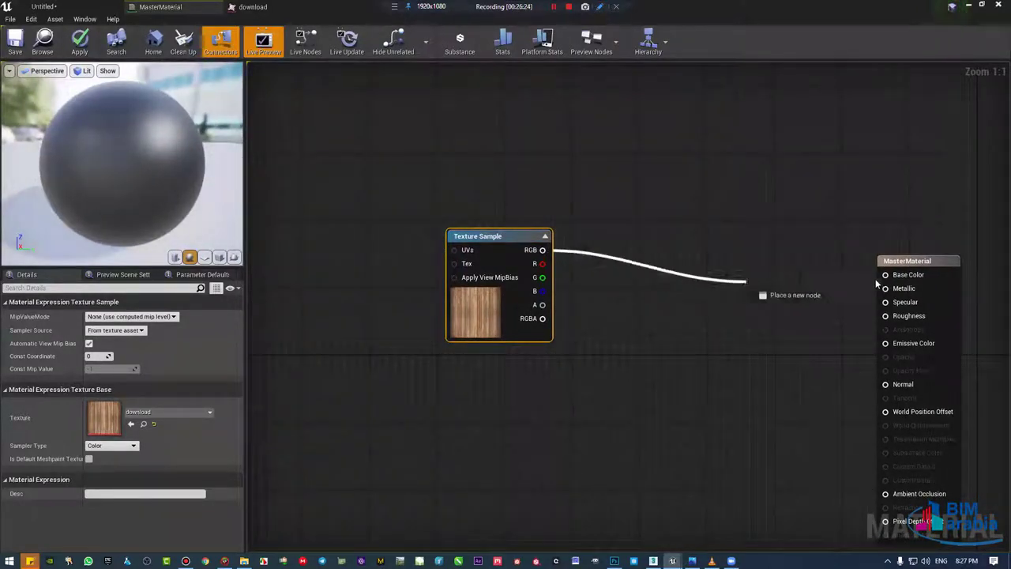
# Step: Wire the Texture Sample's RGB to Base Color, reconnect it, then break the link
pyautogui.moveTo(545, 251); pyautogui.dragTo(885, 274)
pyautogui.moveTo(487, 310); pyautogui.dragTo(503, 310)
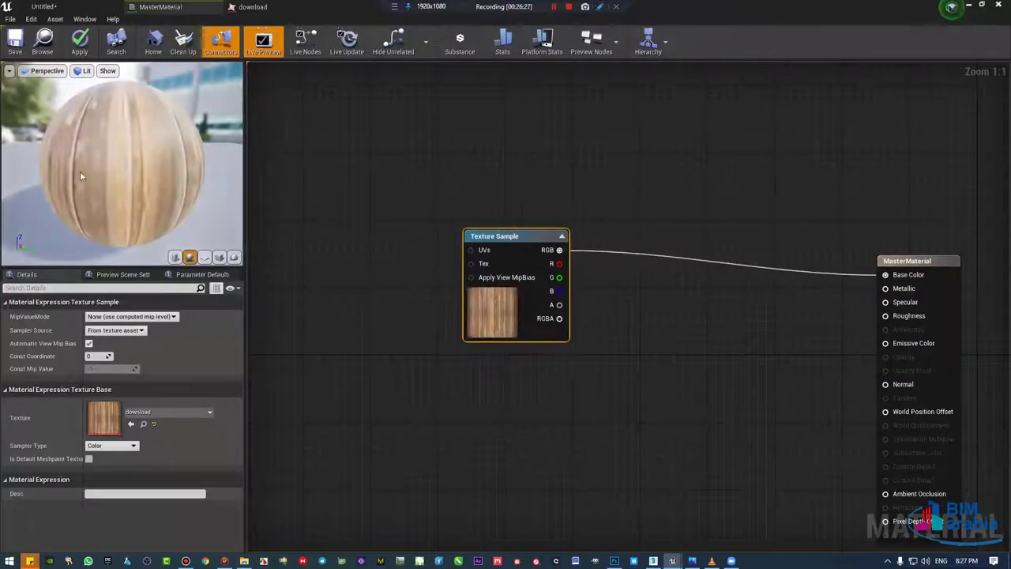
pyautogui.moveTo(80, 170); pyautogui.dragTo(111, 171)
pyautogui.keyDown('alt'); pyautogui.click(559, 250); pyautogui.keyUp('alt')
pyautogui.moveTo(559, 250); pyautogui.dragTo(885, 274)
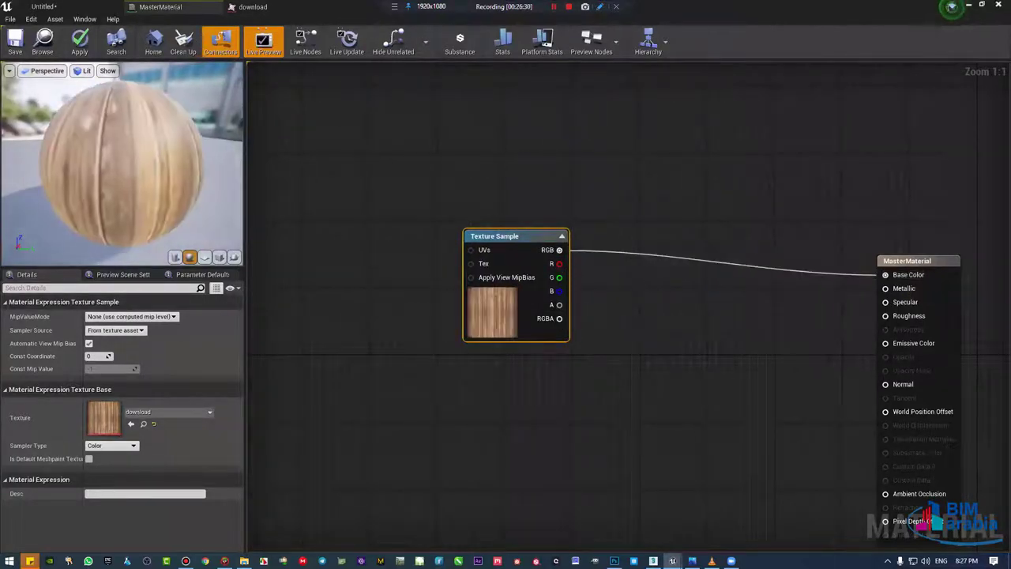
pyautogui.moveTo(128, 168); pyautogui.dragTo(121, 151)
pyautogui.keyDown('alt'); pyautogui.click(560, 249); pyautogui.keyUp('alt')
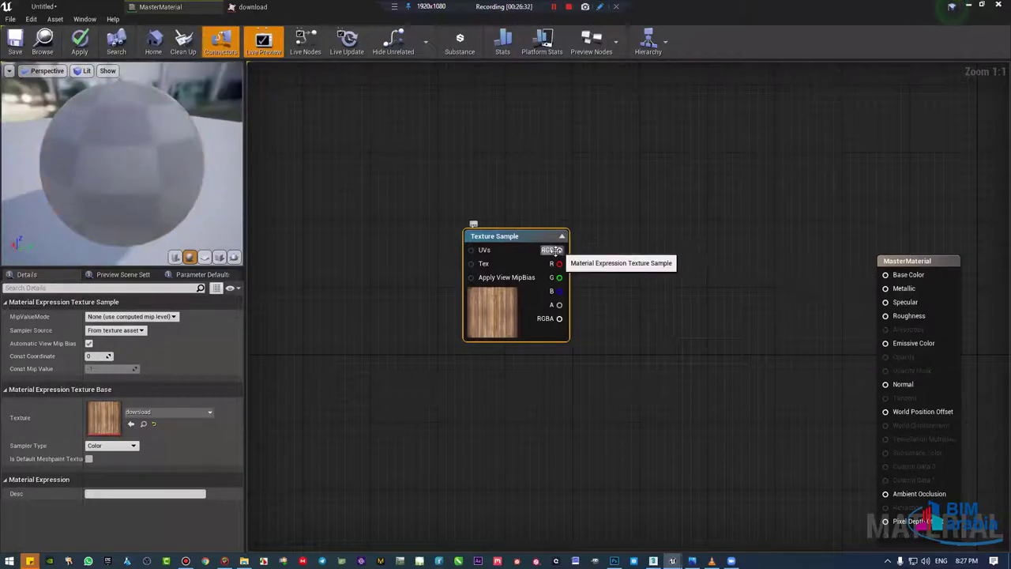
# Step: Preview the Texture Sample node on the sphere, then stop previewing it
pyautogui.rightClick(513, 241)
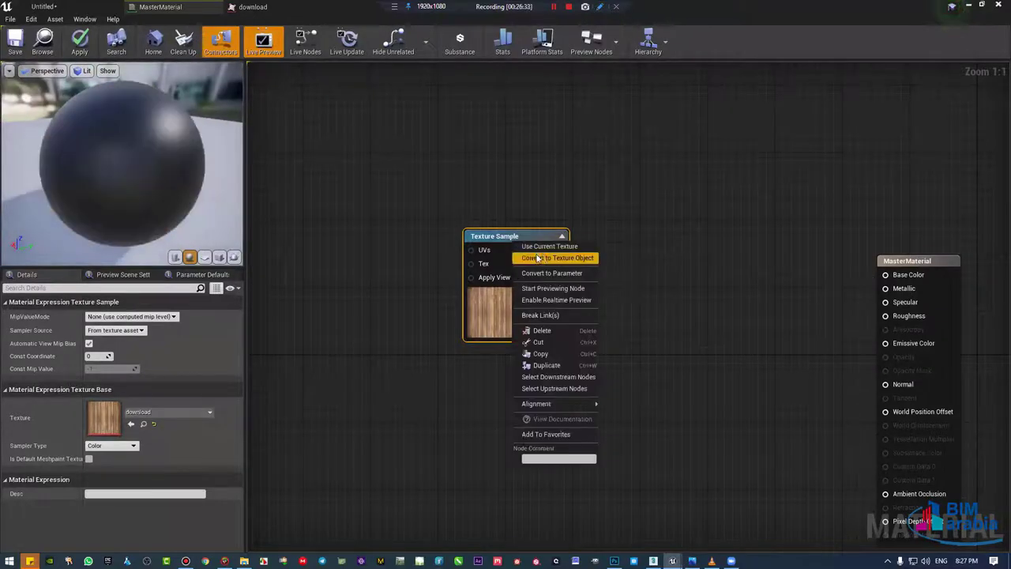
pyautogui.click(563, 293)
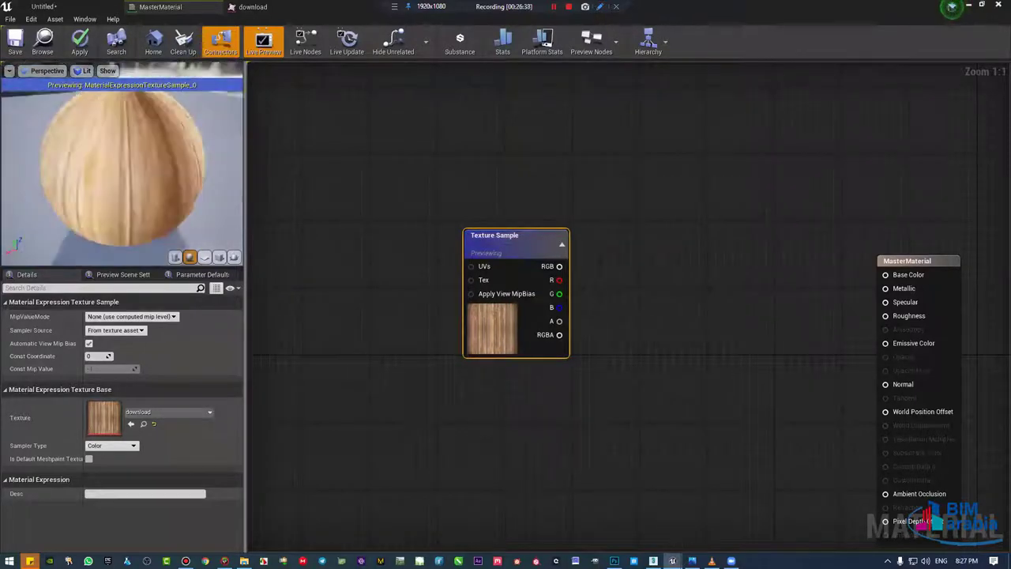
pyautogui.moveTo(122, 166); pyautogui.dragTo(127, 162)
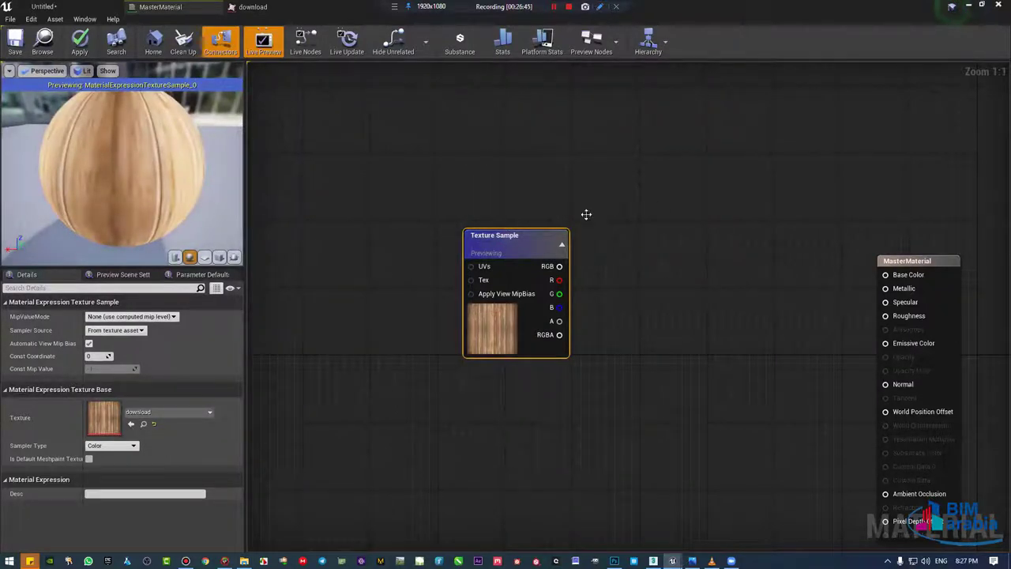
pyautogui.rightClick(527, 228)
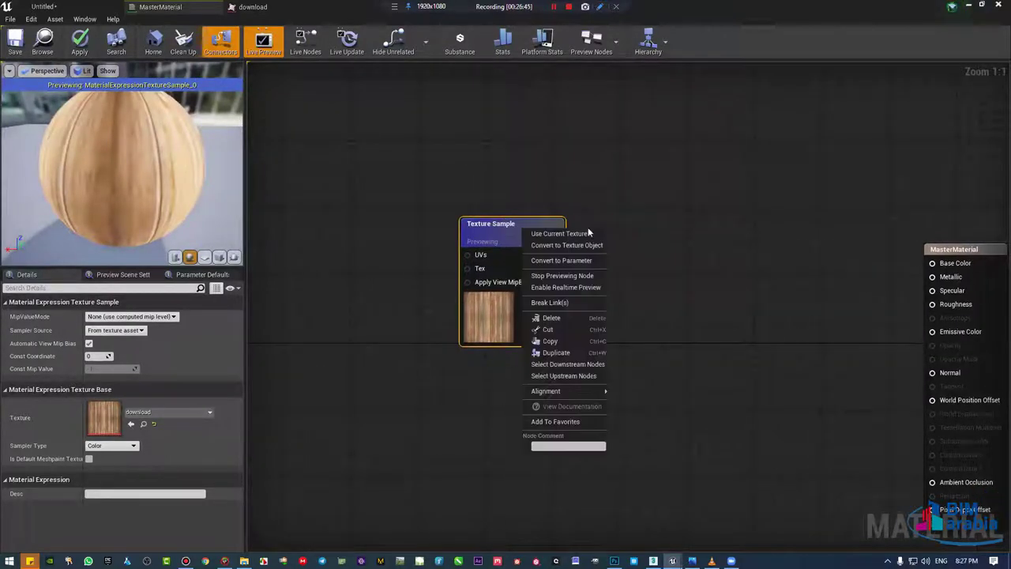
pyautogui.click(579, 277)
# Step: Reposition the Texture Sample and reconnect its RGB output to Base Color
pyautogui.moveTo(553, 277); pyautogui.dragTo(508, 277)
pyautogui.moveTo(555, 271); pyautogui.dragTo(624, 271, button='right')
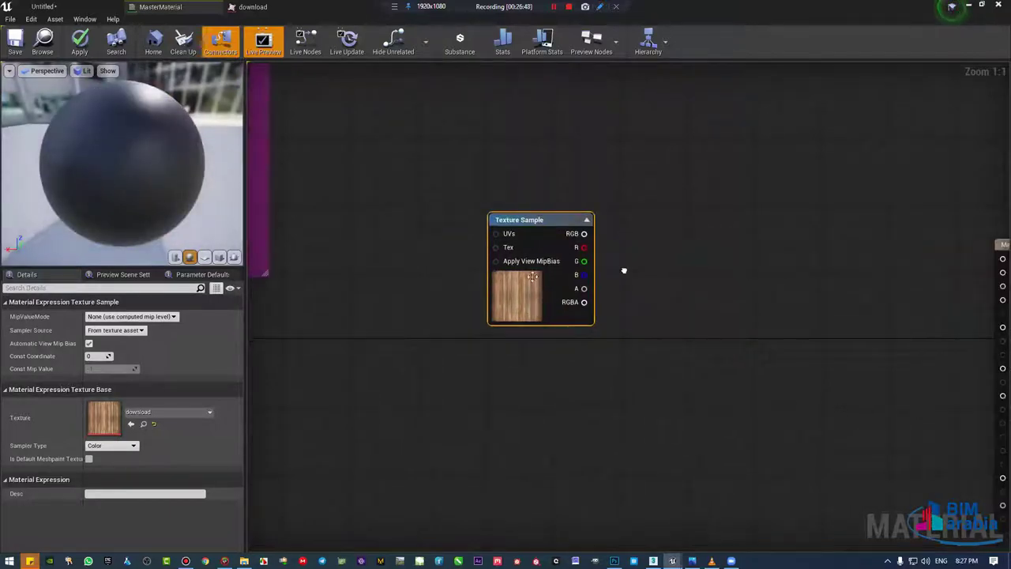
pyautogui.moveTo(587, 214); pyautogui.dragTo(663, 212)
pyautogui.moveTo(664, 212); pyautogui.dragTo(549, 209, button='right')
pyautogui.moveTo(548, 209); pyautogui.dragTo(591, 210)
pyautogui.moveTo(896, 241); pyautogui.dragTo(891, 239)
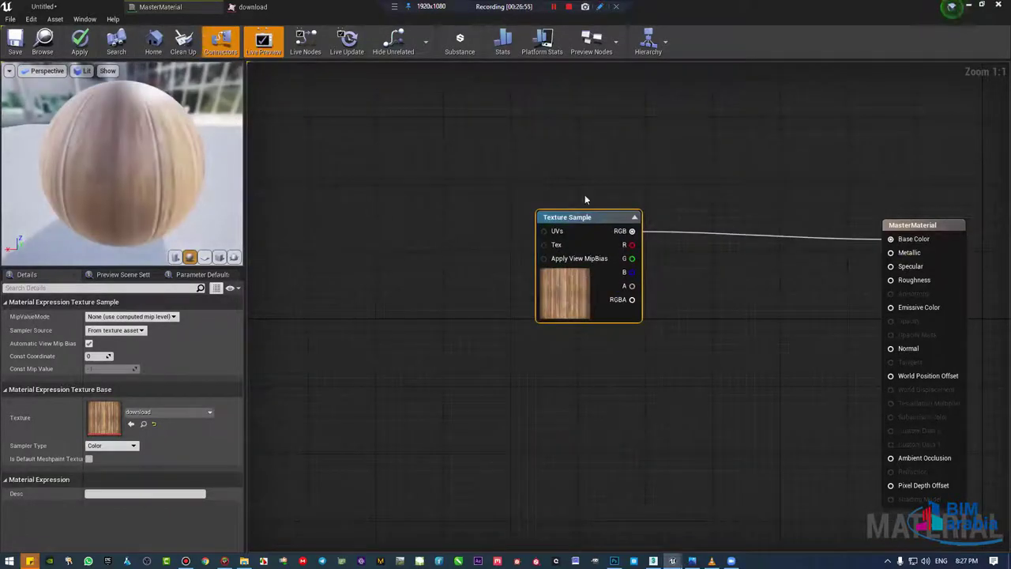
# Step: Convert the Texture Sample into a parameter named Texture and save MasterMaterial
pyautogui.rightClick(572, 220)
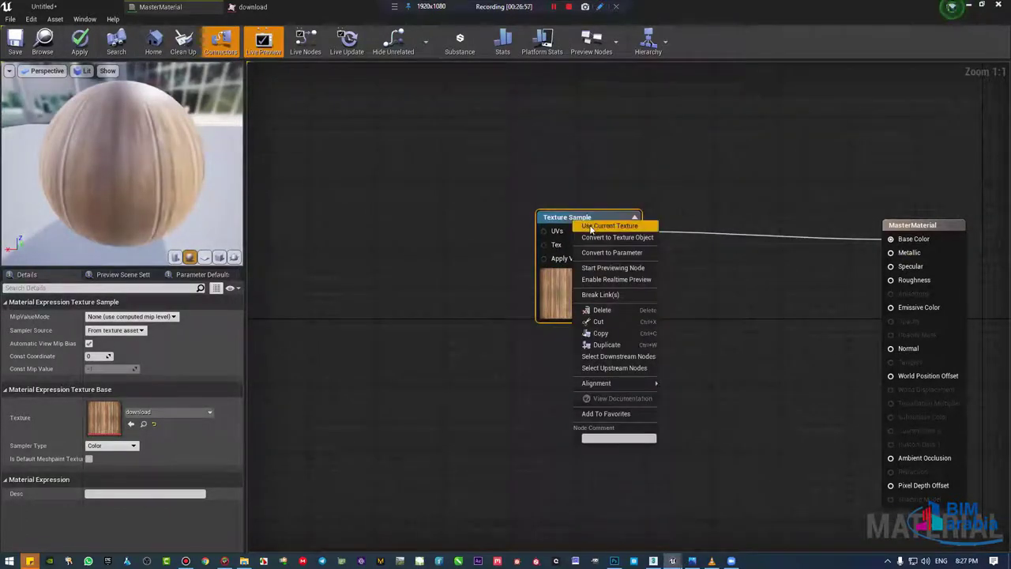
pyautogui.click(595, 252)
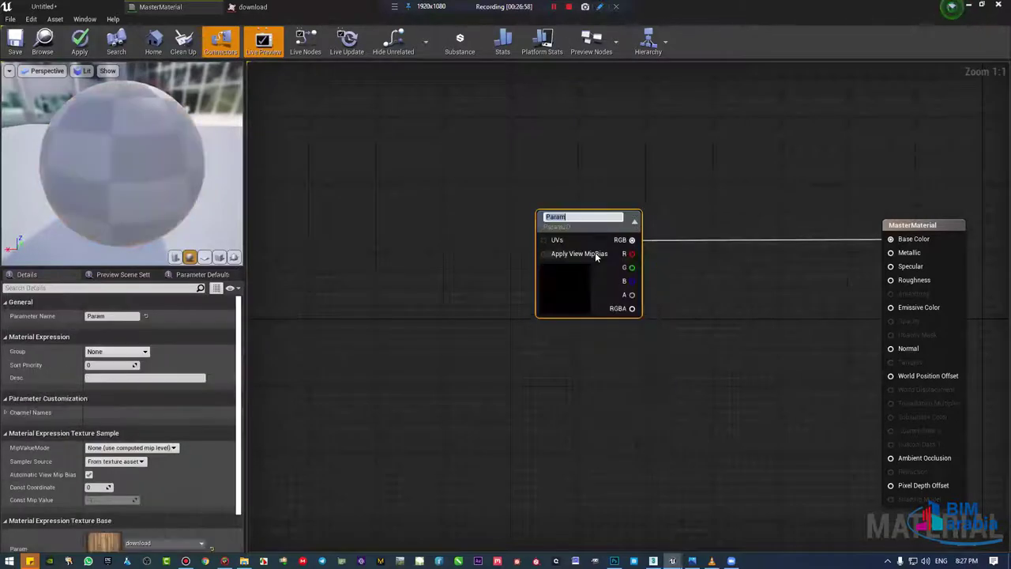
pyautogui.write('Texture')
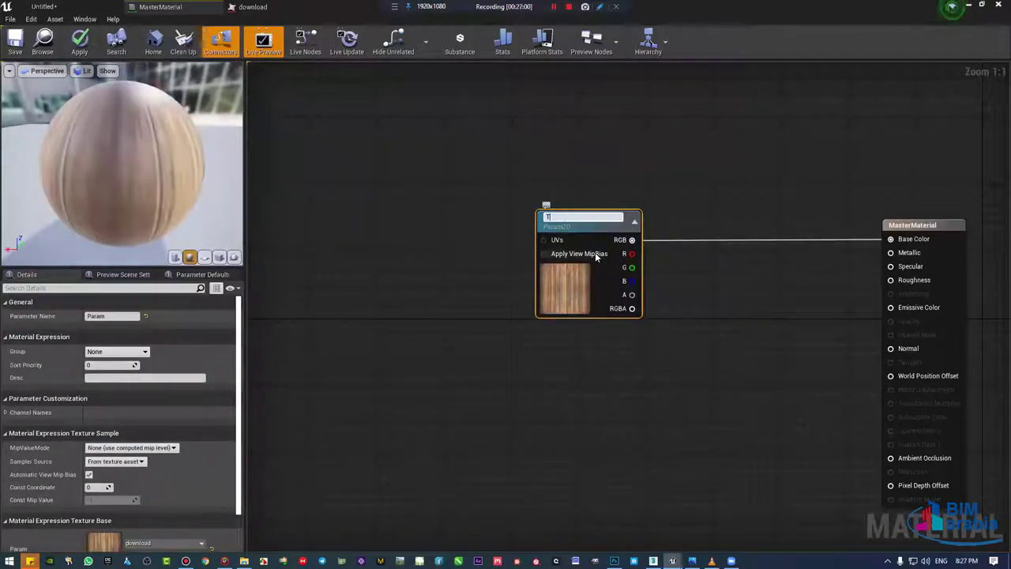
pyautogui.press('Return')
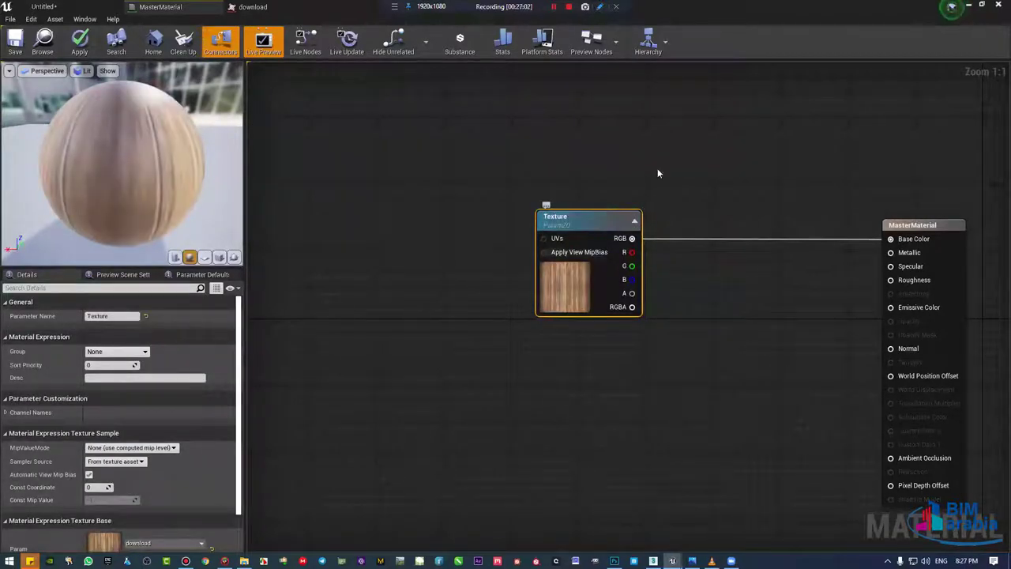
pyautogui.moveTo(719, 131); pyautogui.dragTo(614, 310)
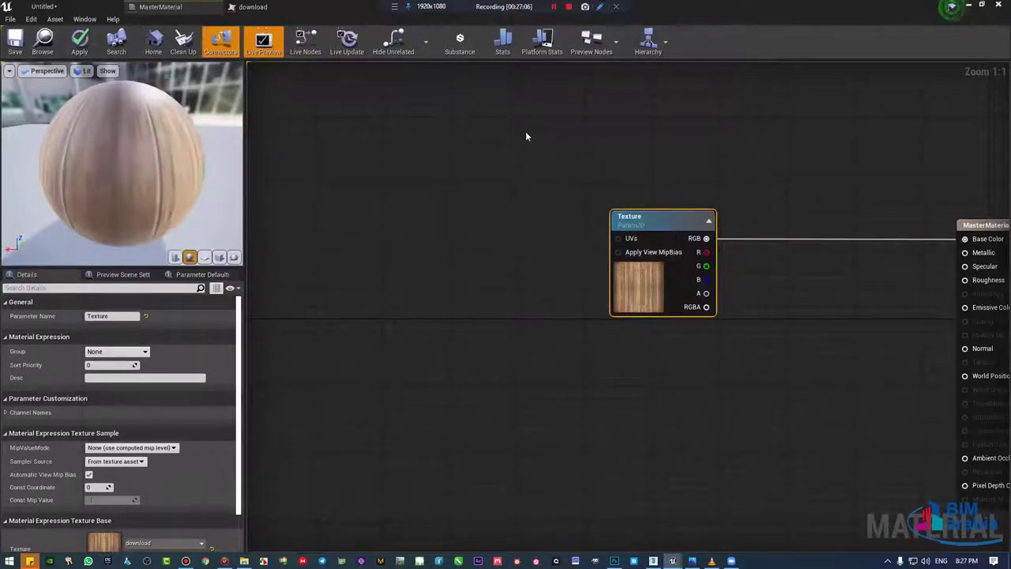
pyautogui.click(8, 43)
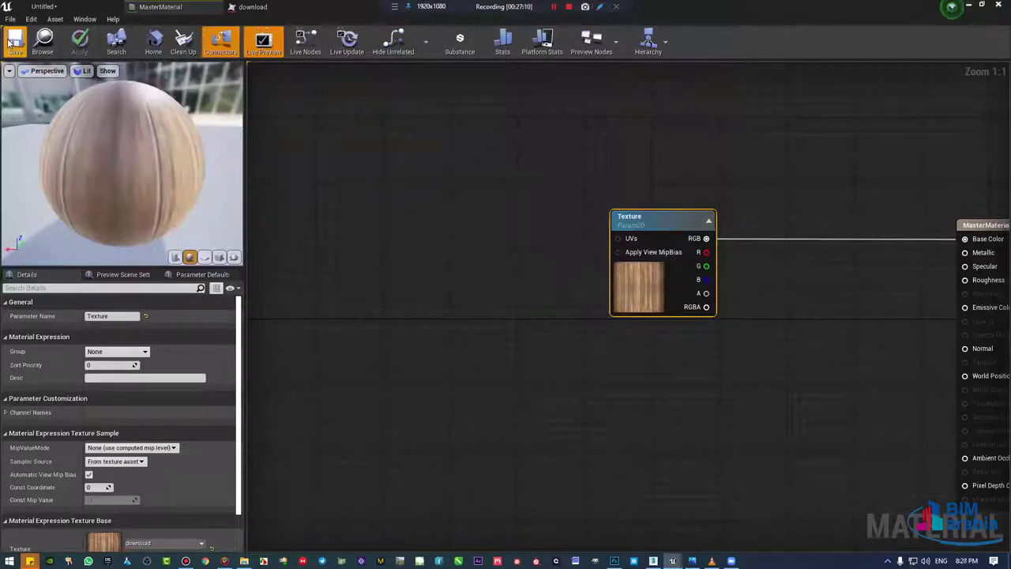
# Step: View the wooden floors in the level and open the Child material instance from TUT/Material
pyautogui.click(83, 7)
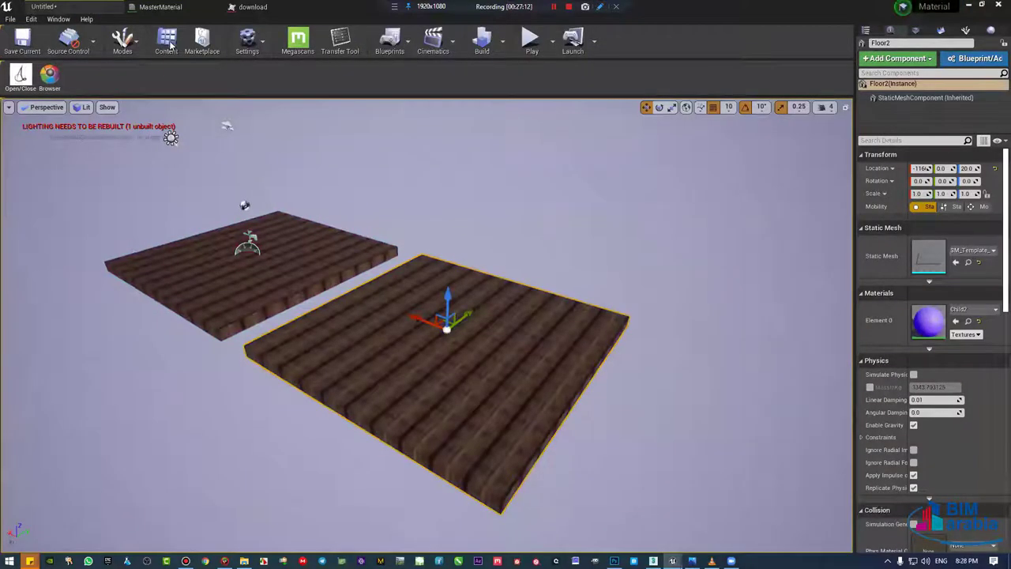
pyautogui.moveTo(427, 332)
pyautogui.mouseDown()
pyautogui.moveTo(379, 237)
pyautogui.moveTo(442, 332)
pyautogui.mouseUp()
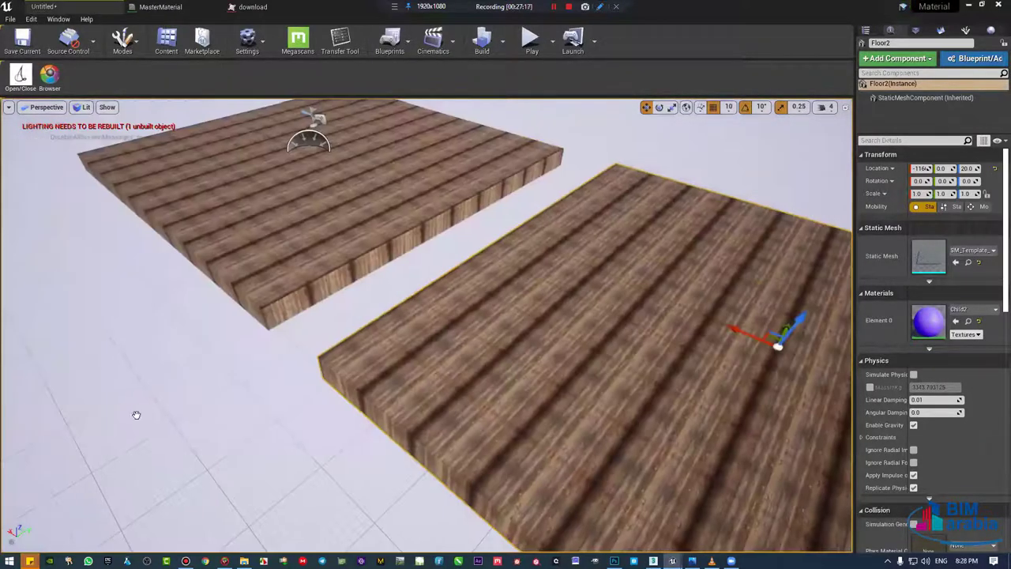
pyautogui.click(166, 41)
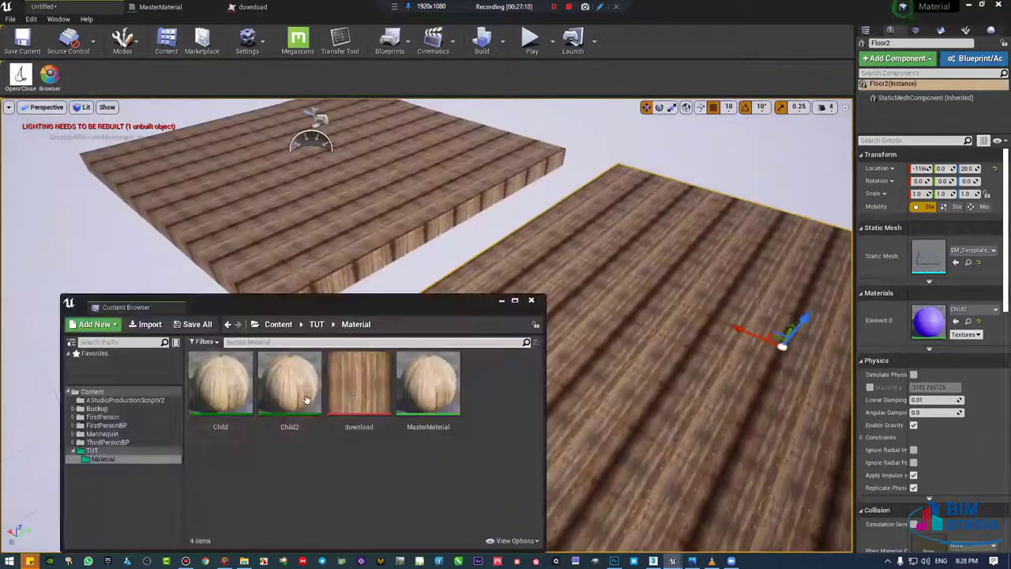
pyautogui.doubleClick(221, 387)
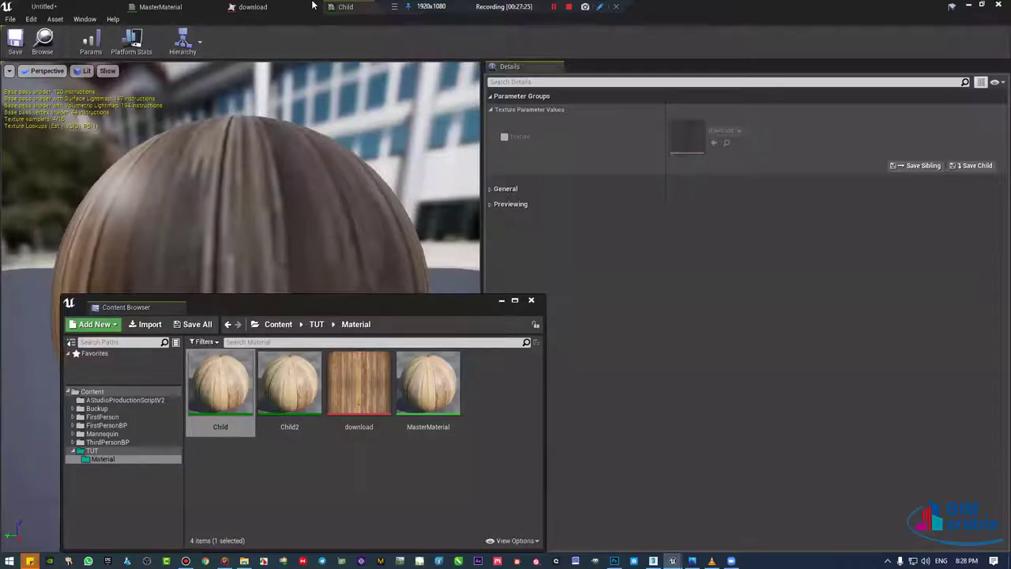
# Step: Close the download texture editor, detach the Child editor, and toggle its Texture override on
pyautogui.click(255, 6)
pyautogui.middleClick(254, 7)
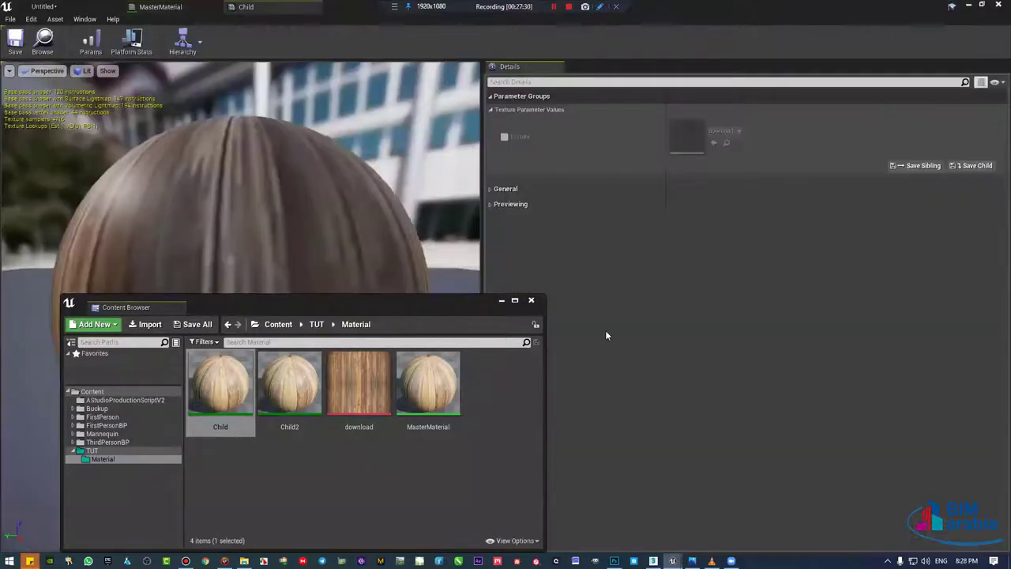
pyautogui.moveTo(246, 7); pyautogui.dragTo(715, 16)
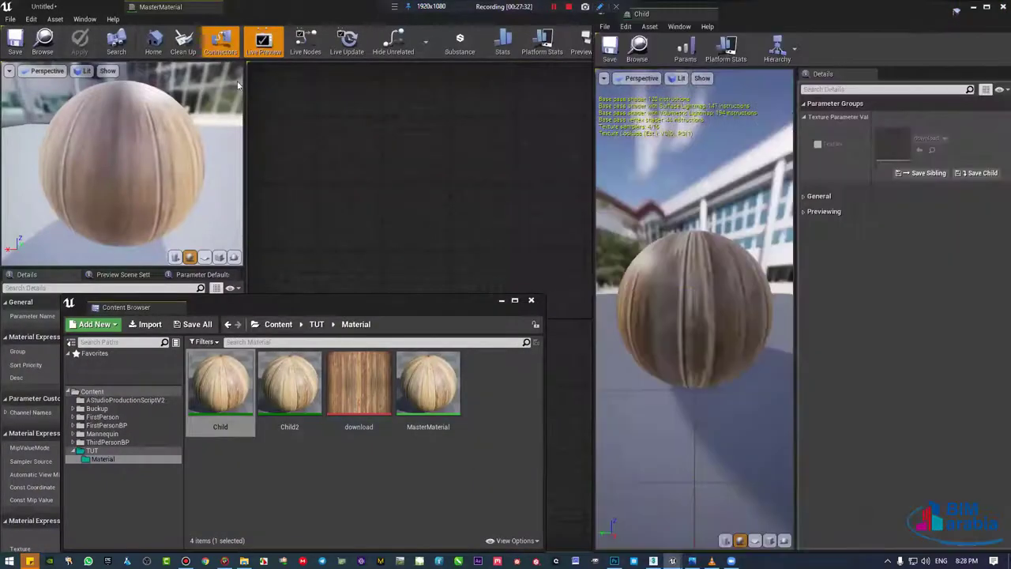
pyautogui.click(43, 6)
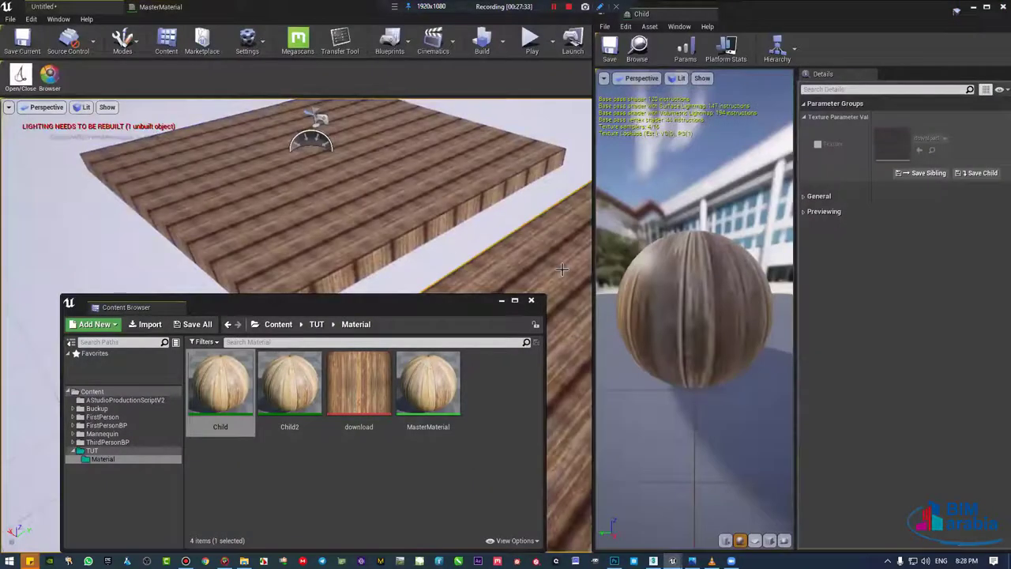
pyautogui.click(814, 150)
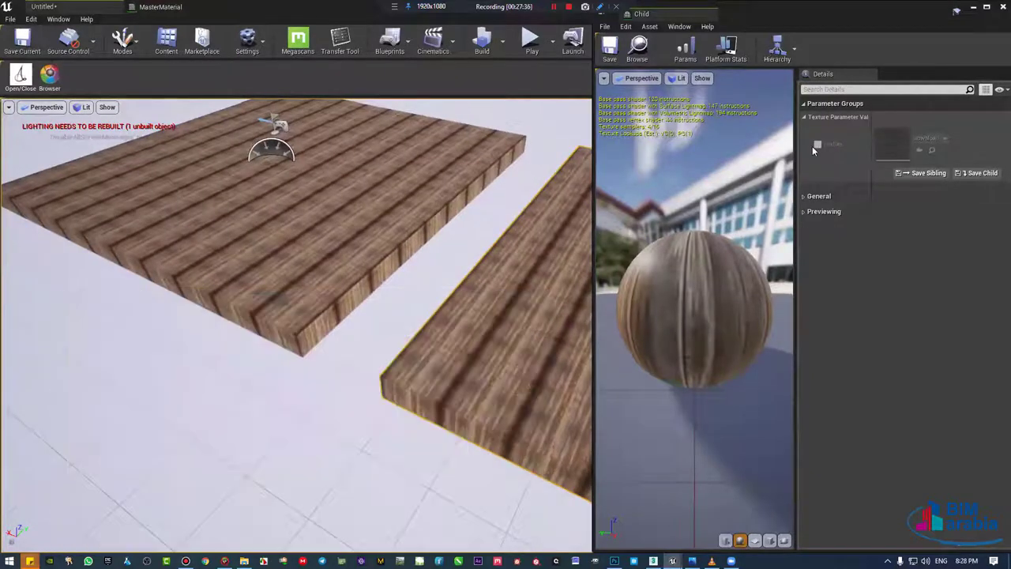
pyautogui.click(817, 146)
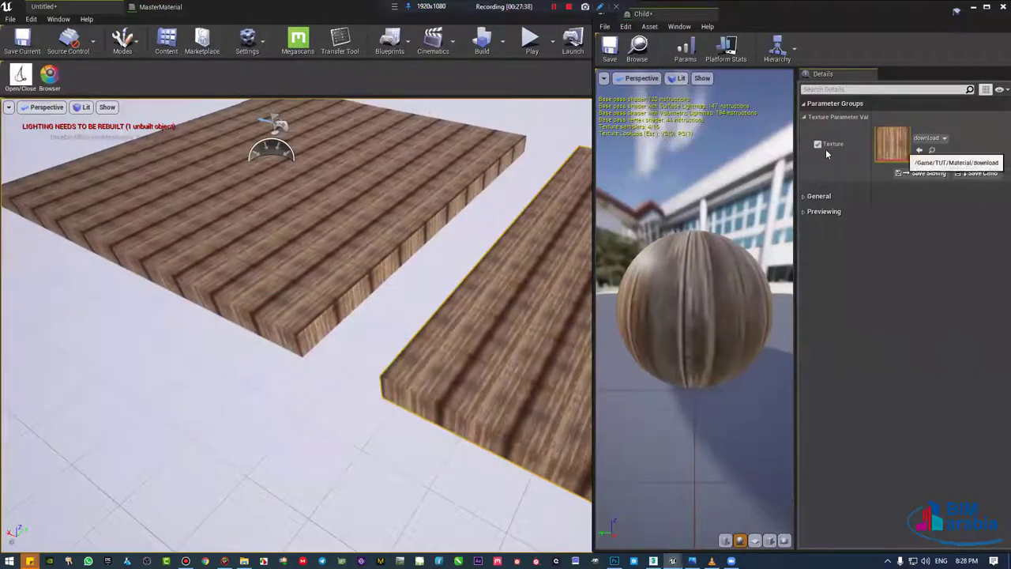
pyautogui.click(818, 145)
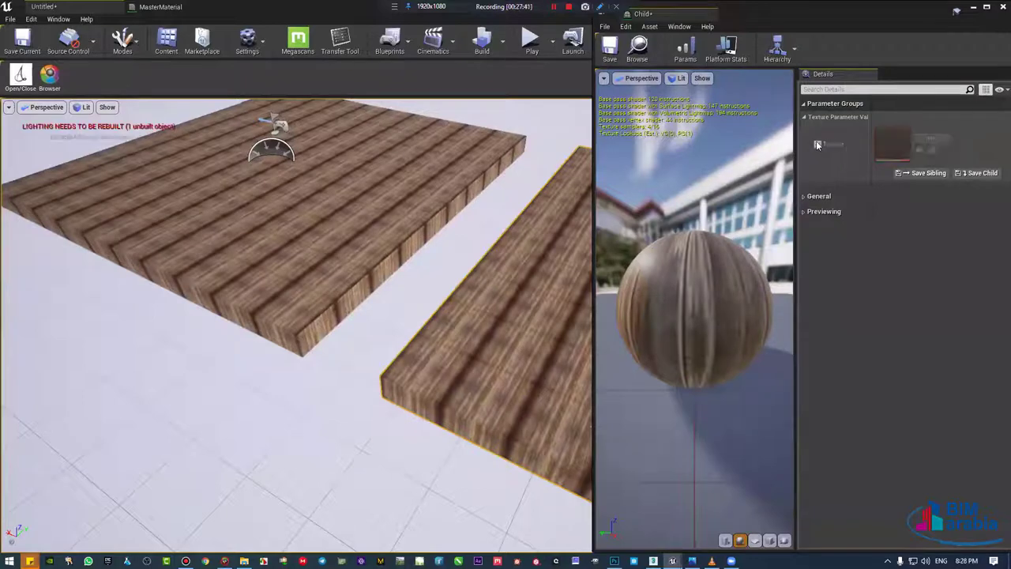
pyautogui.click(817, 144)
pyautogui.click(818, 144)
pyautogui.click(818, 145)
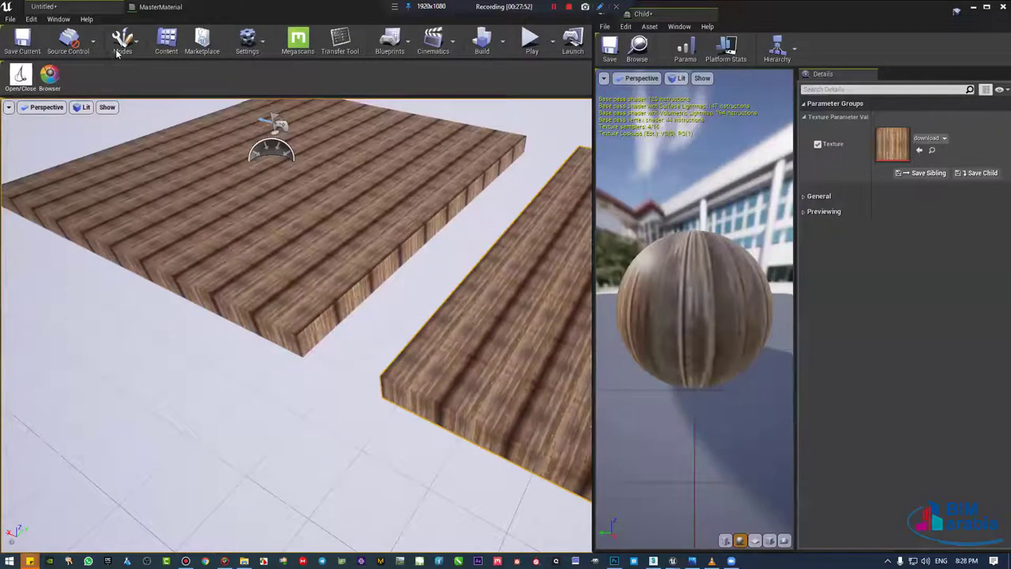
# Step: Import FilterList, assign it to Child's Texture, then turn the override off to restore wood
pyautogui.click(160, 45)
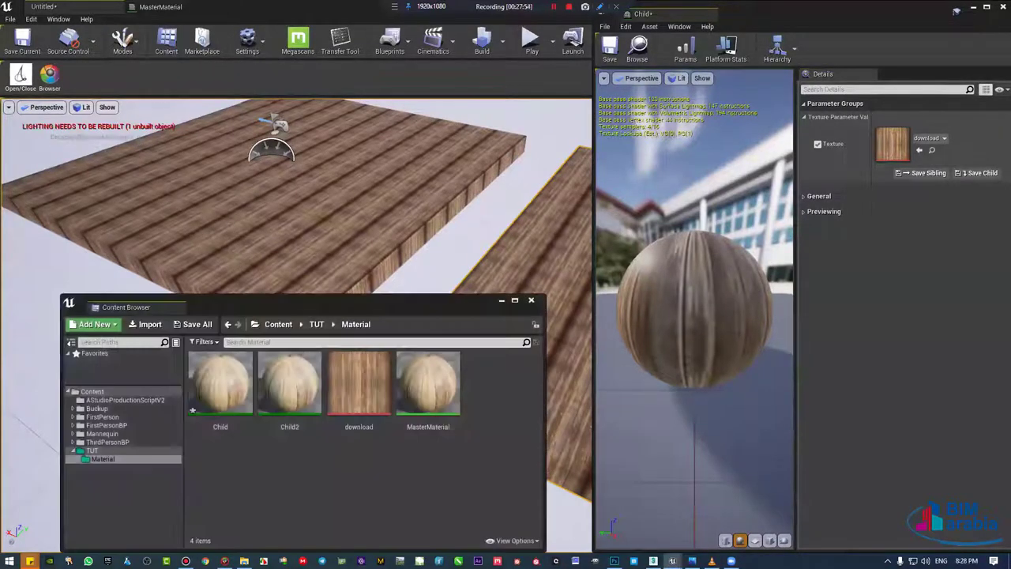
pyautogui.moveTo(399, 398); pyautogui.dragTo(394, 478)
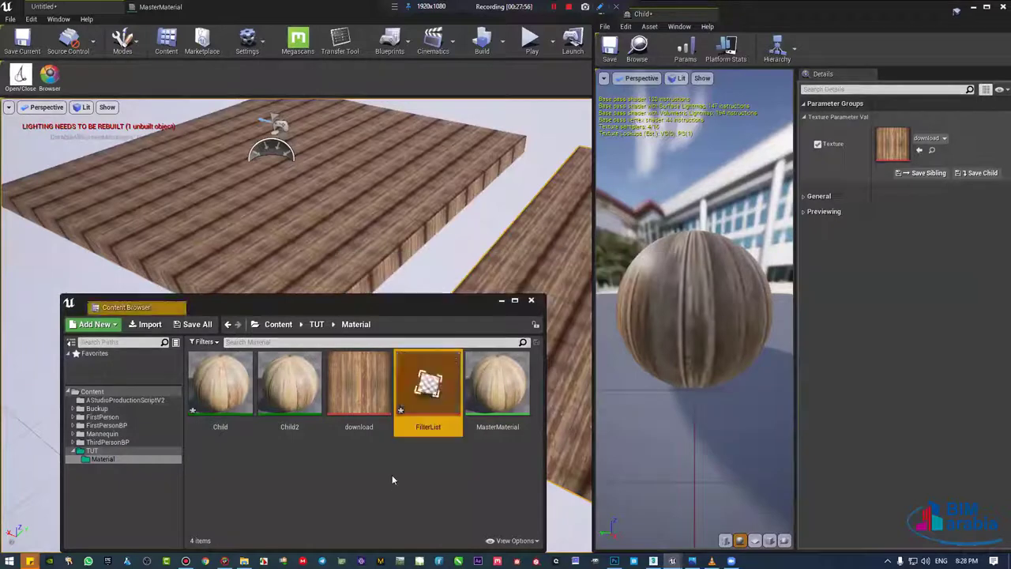
pyautogui.moveTo(419, 390); pyautogui.dragTo(898, 140)
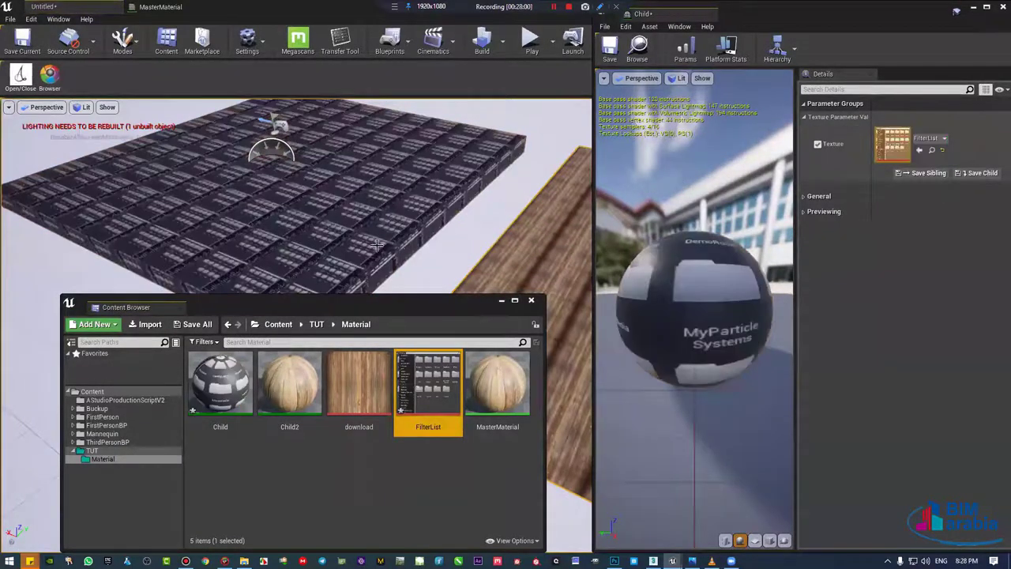
pyautogui.moveTo(135, 101)
pyautogui.mouseDown(button='right')
pyautogui.moveTo(182, 118)
pyautogui.moveTo(153, 149)
pyautogui.moveTo(379, 244)
pyautogui.moveTo(371, 237)
pyautogui.mouseUp(button='right')
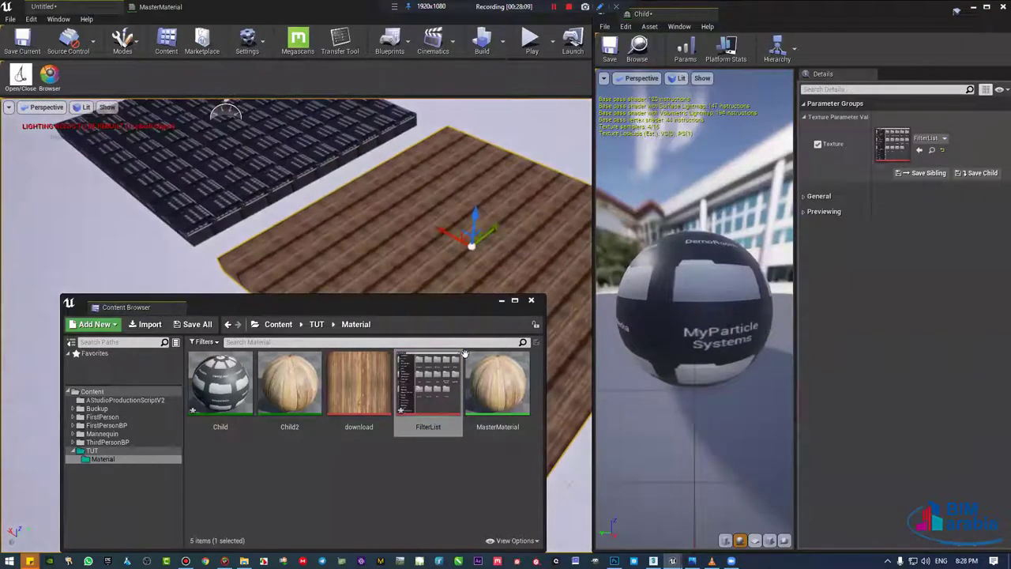
pyautogui.click(817, 145)
pyautogui.moveTo(530, 288); pyautogui.dragTo(530, 289, button='right')
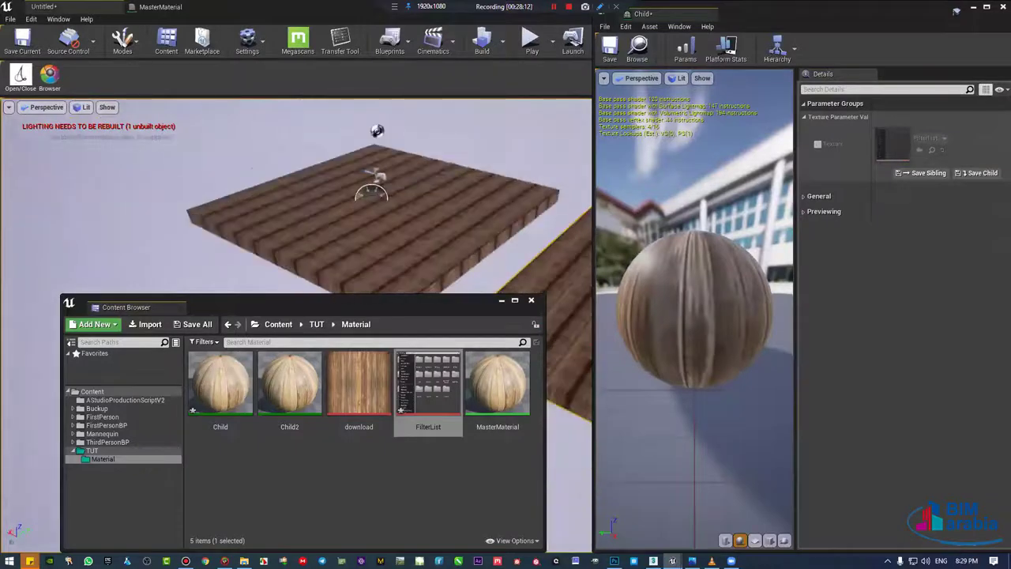
pyautogui.click(533, 302)
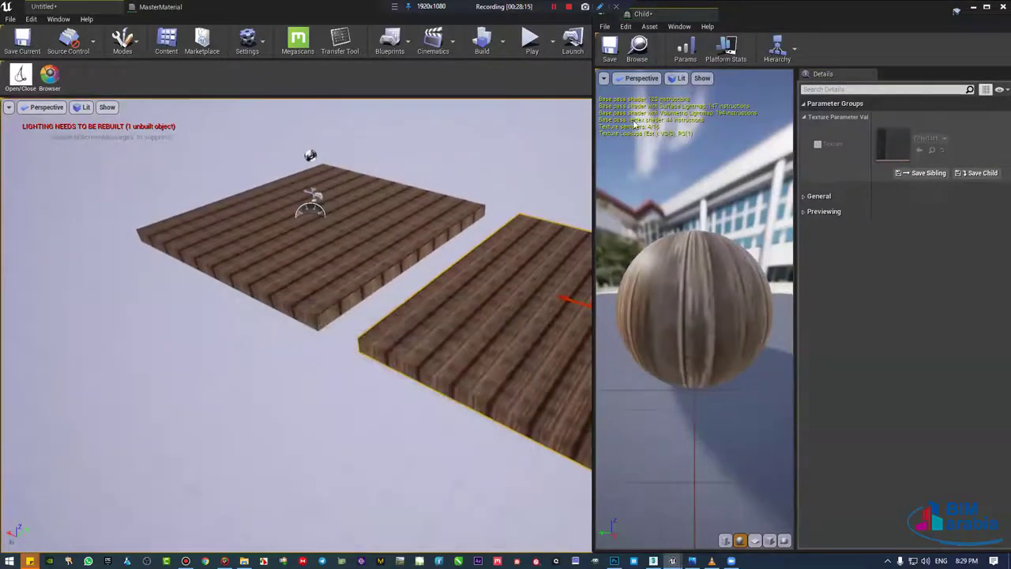
pyautogui.click(536, 283)
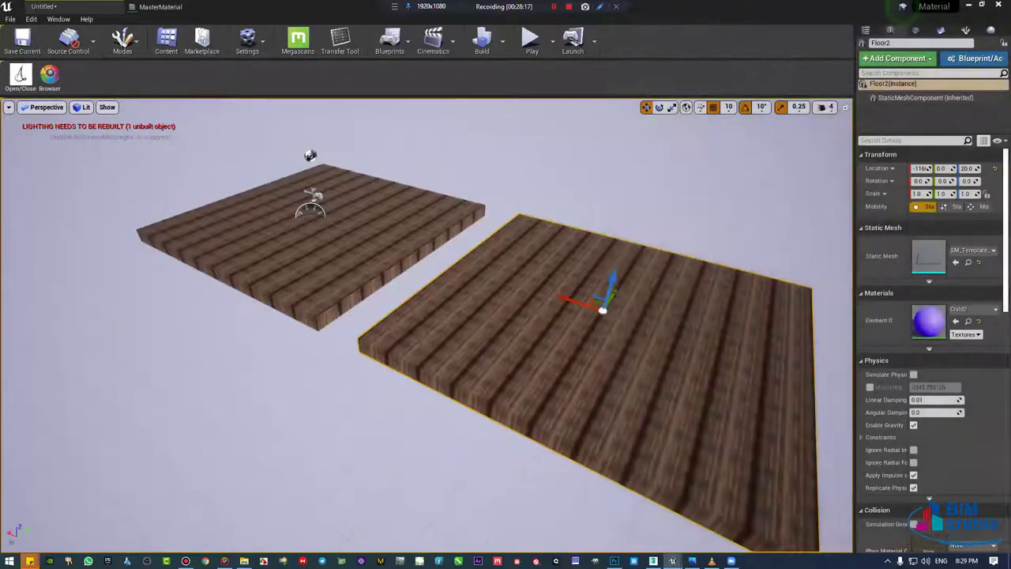
# Step: Look around the level, then return to MasterMaterial and frame the whole graph
pyautogui.moveTo(537, 283)
pyautogui.mouseDown(button='right')
pyautogui.moveTo(537, 237)
pyautogui.moveTo(536, 332)
pyautogui.moveTo(536, 316)
pyautogui.mouseUp(button='right')
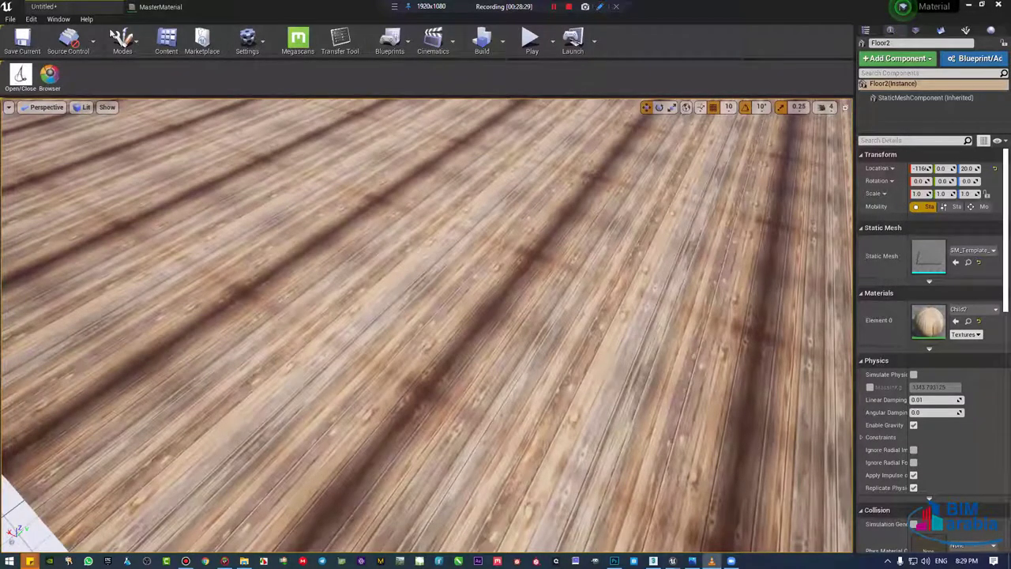
pyautogui.scroll(-1, 381, 163)
pyautogui.scroll(-2, 381, 163)
pyautogui.scroll(-2, 381, 164)
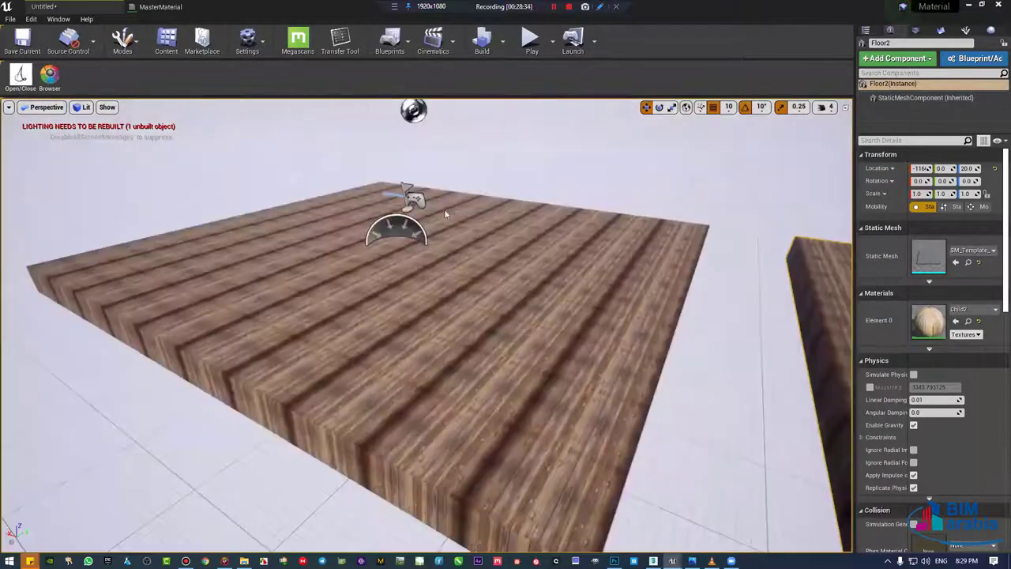
pyautogui.click(160, 7)
pyautogui.press('Home')
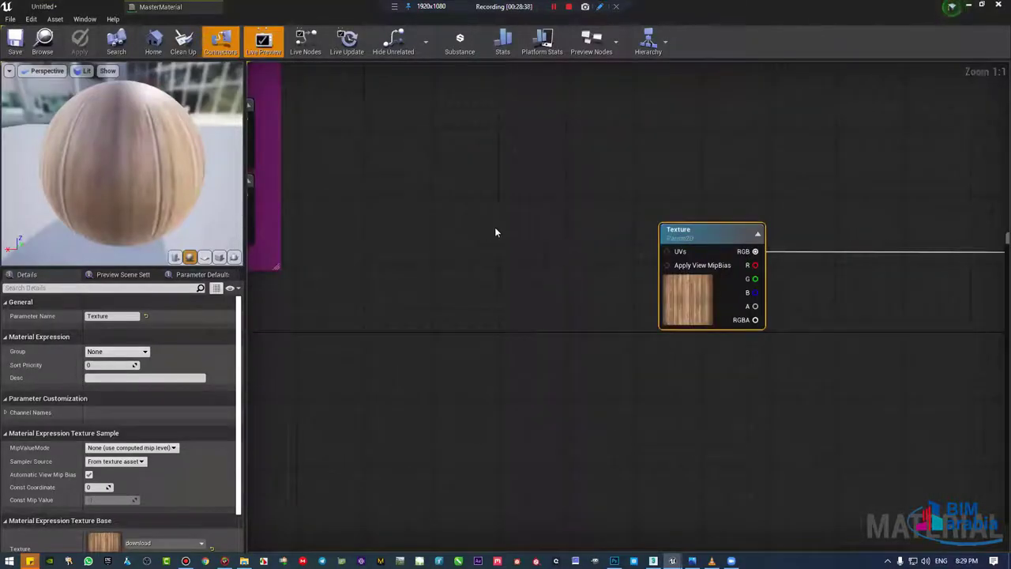
# Step: Wire a new TexCoord node into the Texture's UVs and raise its U tiling to about 20.1
pyautogui.click(414, 211)
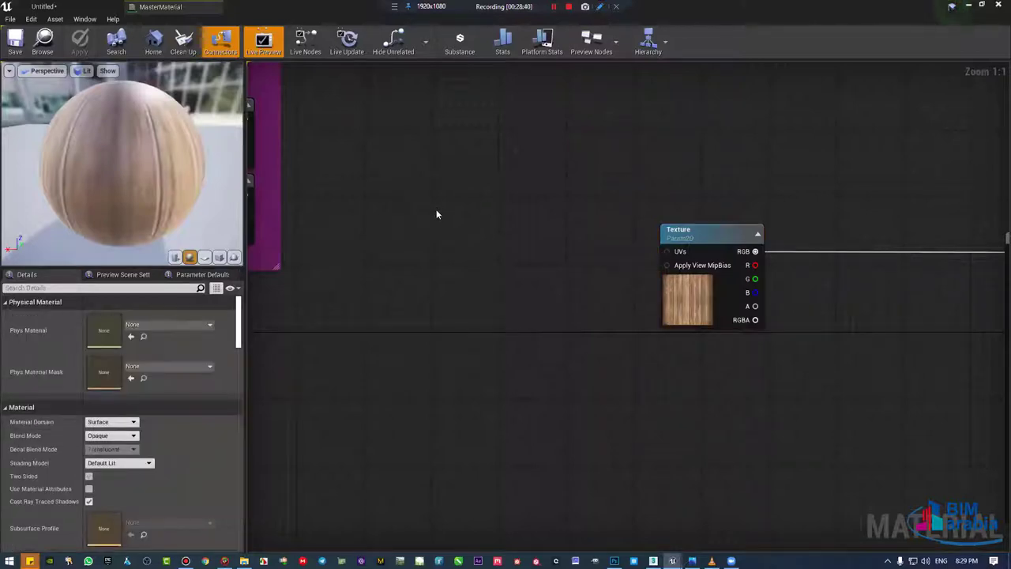
pyautogui.click(436, 211)
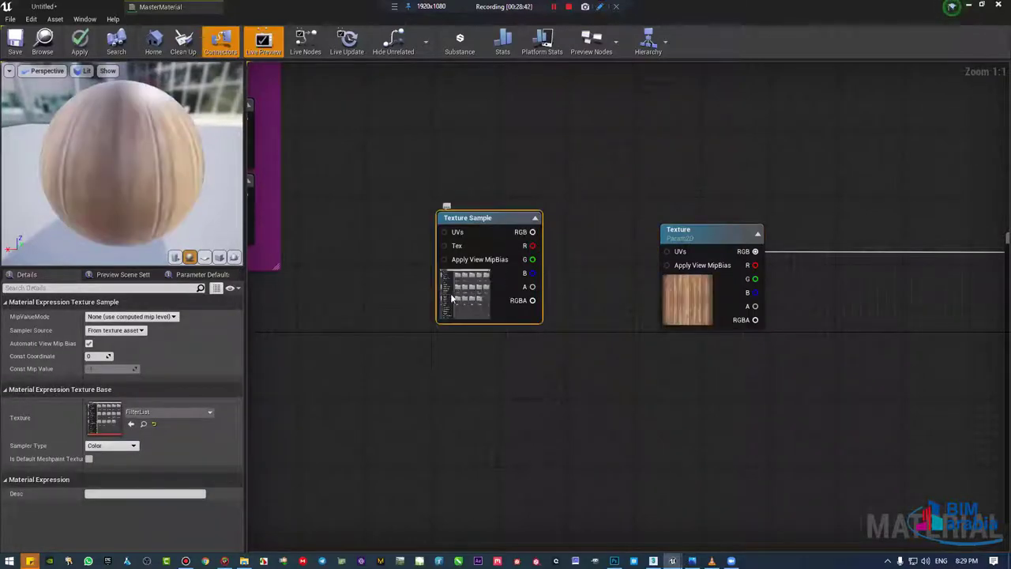
pyautogui.press('Delete')
pyautogui.click(467, 248)
pyautogui.moveTo(497, 262); pyautogui.dragTo(484, 243)
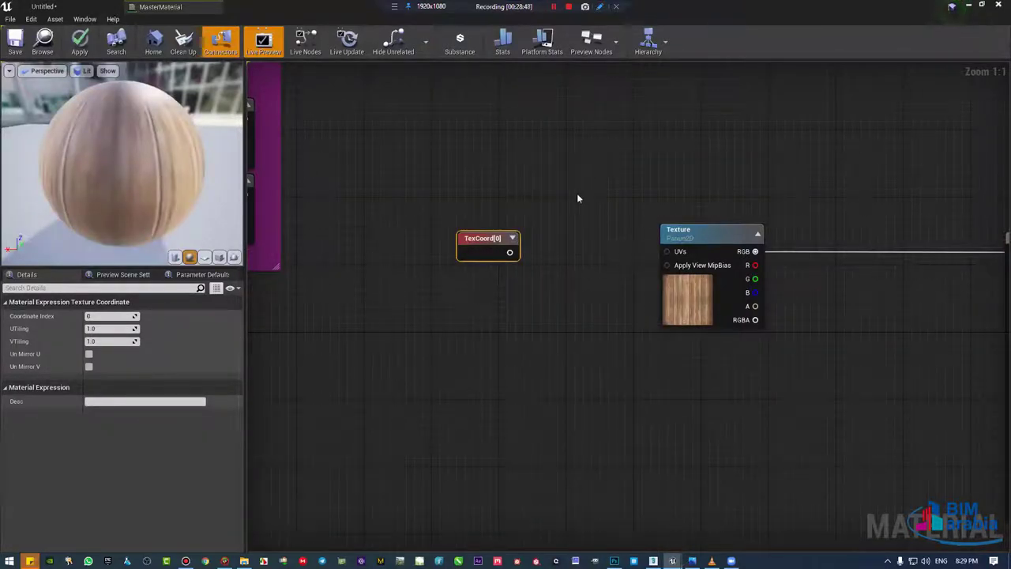
pyautogui.moveTo(510, 253)
pyautogui.mouseDown()
pyautogui.moveTo(469, 253)
pyautogui.moveTo(668, 252)
pyautogui.mouseUp()
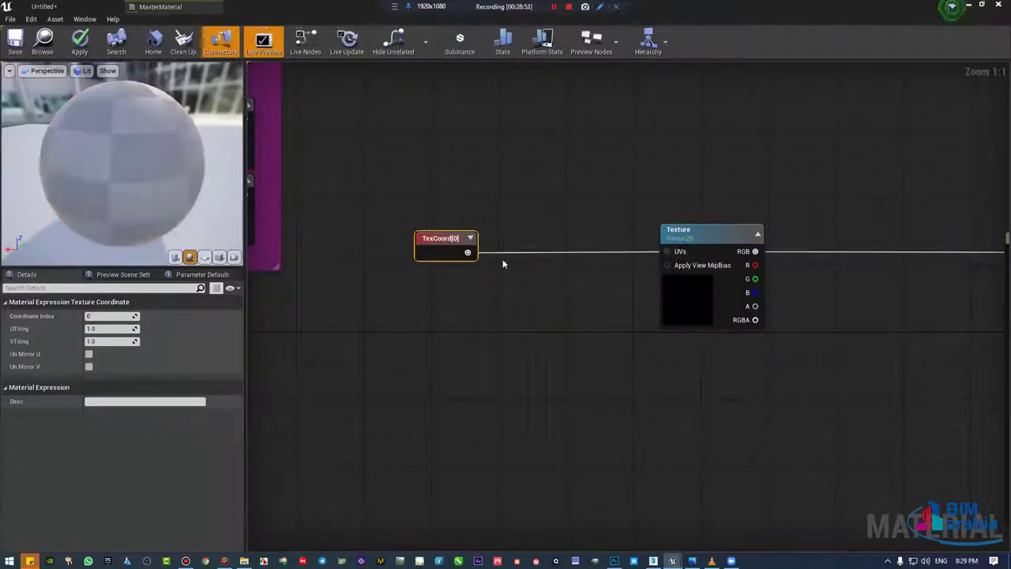
pyautogui.moveTo(455, 243); pyautogui.dragTo(496, 244)
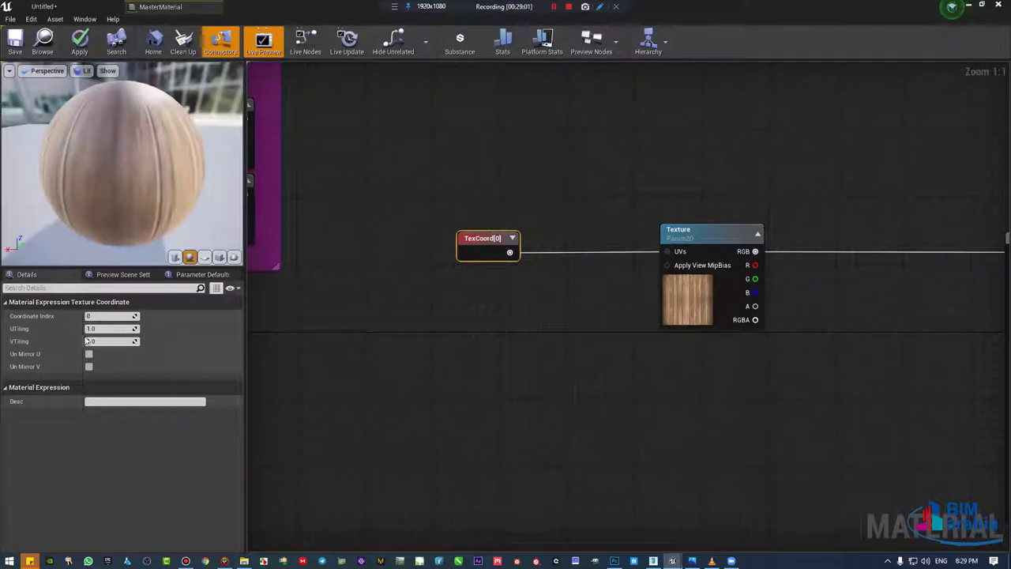
pyautogui.moveTo(103, 328); pyautogui.dragTo(142, 328)
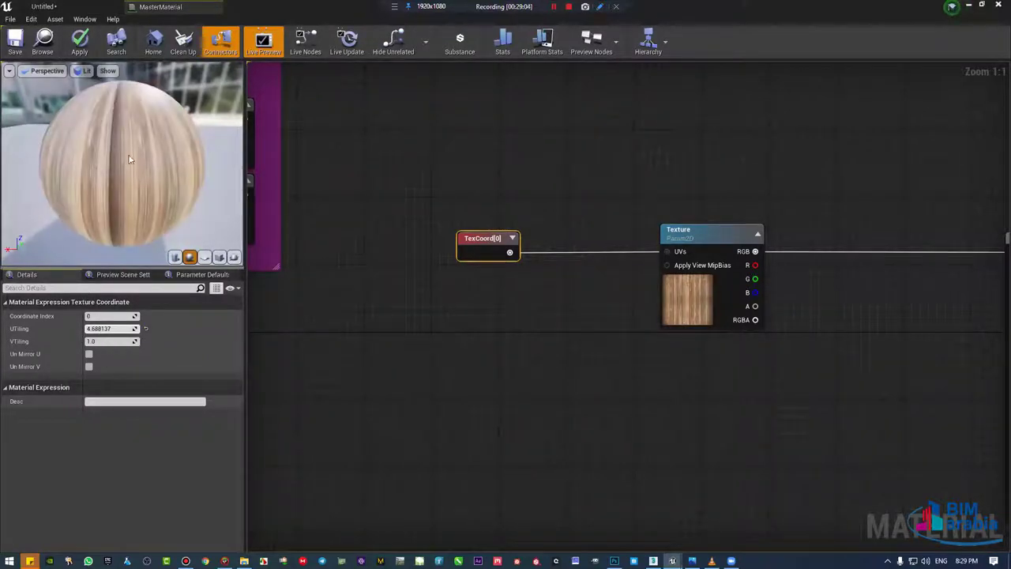
pyautogui.moveTo(130, 159); pyautogui.dragTo(116, 201)
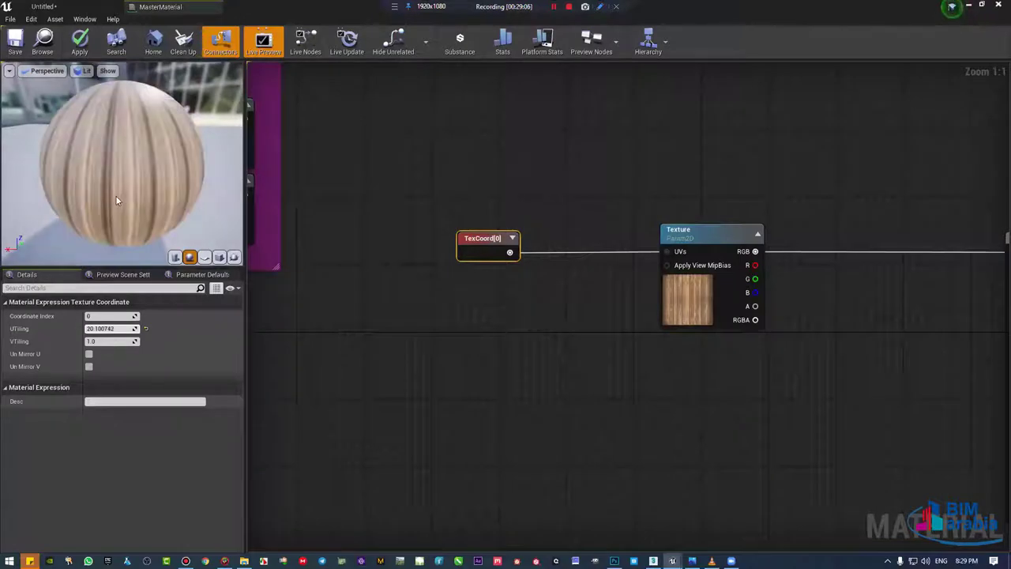
# Step: Reset the U tiling to 1.0 and move the TexCoord[0] node slightly left
pyautogui.click(145, 331)
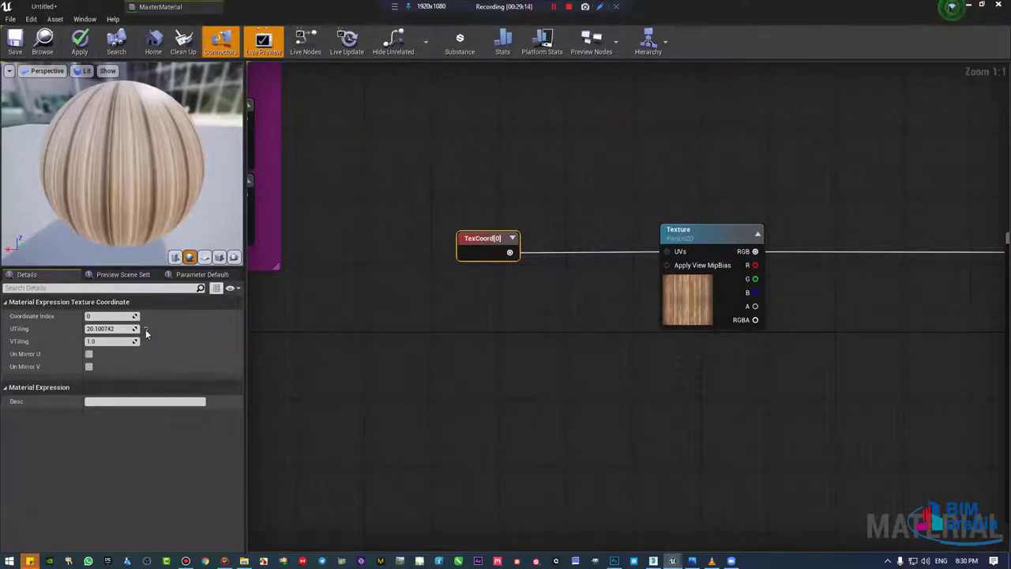
pyautogui.moveTo(120, 213); pyautogui.dragTo(117, 199)
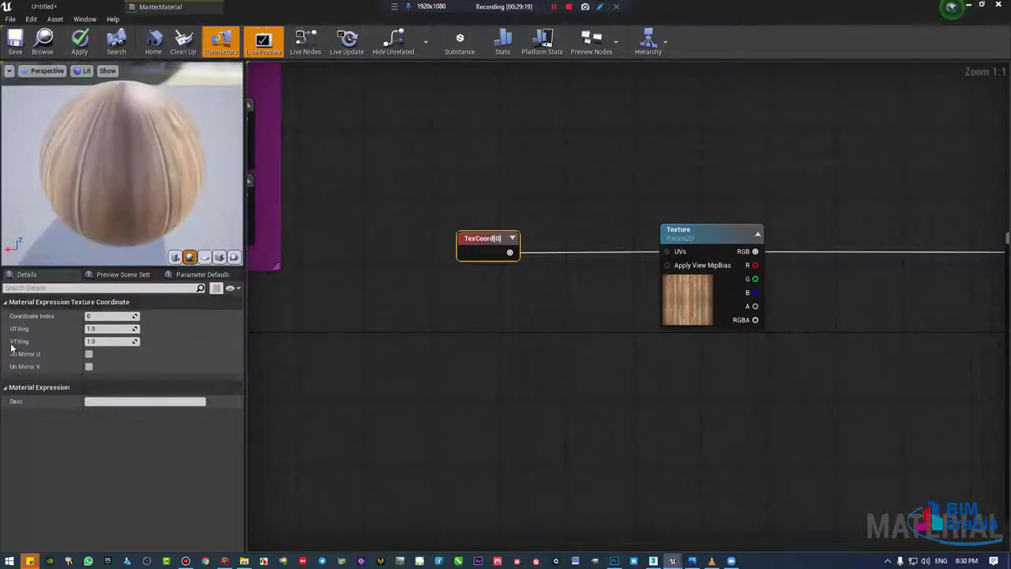
pyautogui.moveTo(494, 246); pyautogui.dragTo(436, 245)
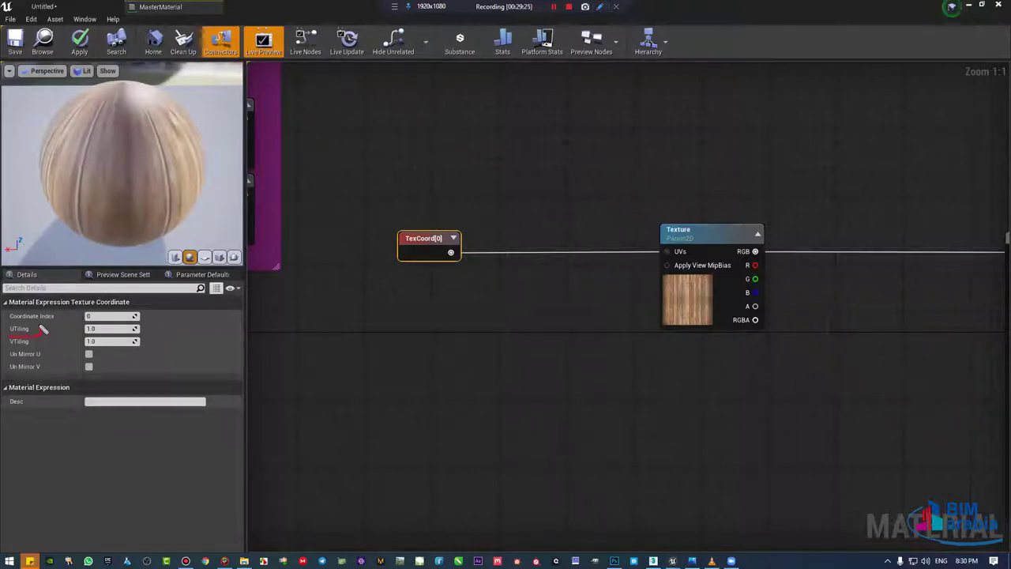
# Step: Annotate the UTiling and VTiling fields with the screen pen, then clear the annotations
pyautogui.moveTo(37, 335)
pyautogui.mouseDown()
pyautogui.moveTo(6, 338)
pyautogui.moveTo(43, 341)
pyautogui.mouseUp()
pyautogui.moveTo(465, 237)
pyautogui.mouseDown()
pyautogui.moveTo(403, 238)
pyautogui.moveTo(466, 237)
pyautogui.mouseUp()
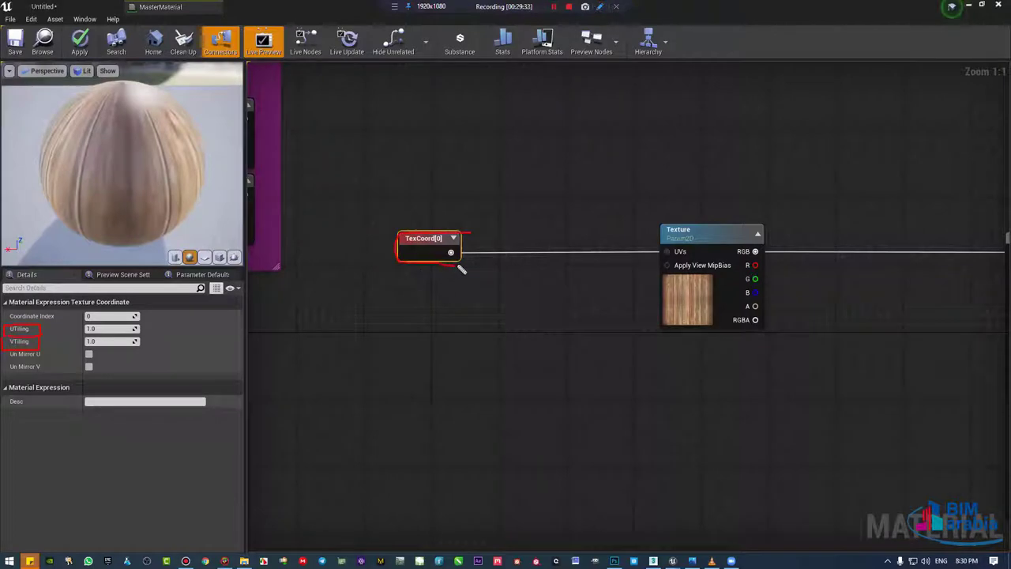
pyautogui.moveTo(429, 172)
pyautogui.mouseDown()
pyautogui.moveTo(412, 210)
pyautogui.moveTo(460, 202)
pyautogui.mouseUp()
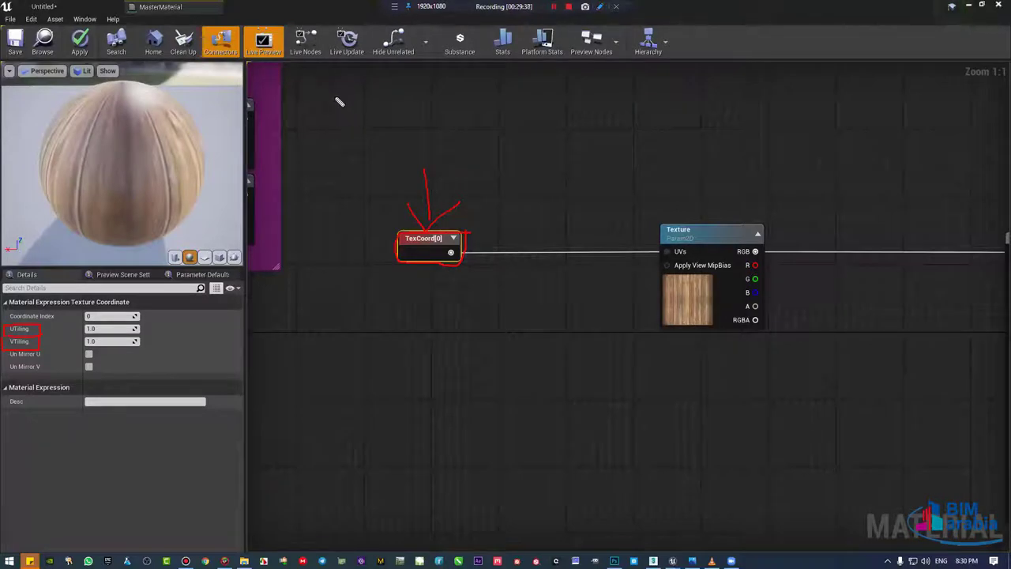
pyautogui.moveTo(330, 125)
pyautogui.mouseDown()
pyautogui.moveTo(352, 125)
pyautogui.moveTo(414, 83)
pyautogui.mouseUp()
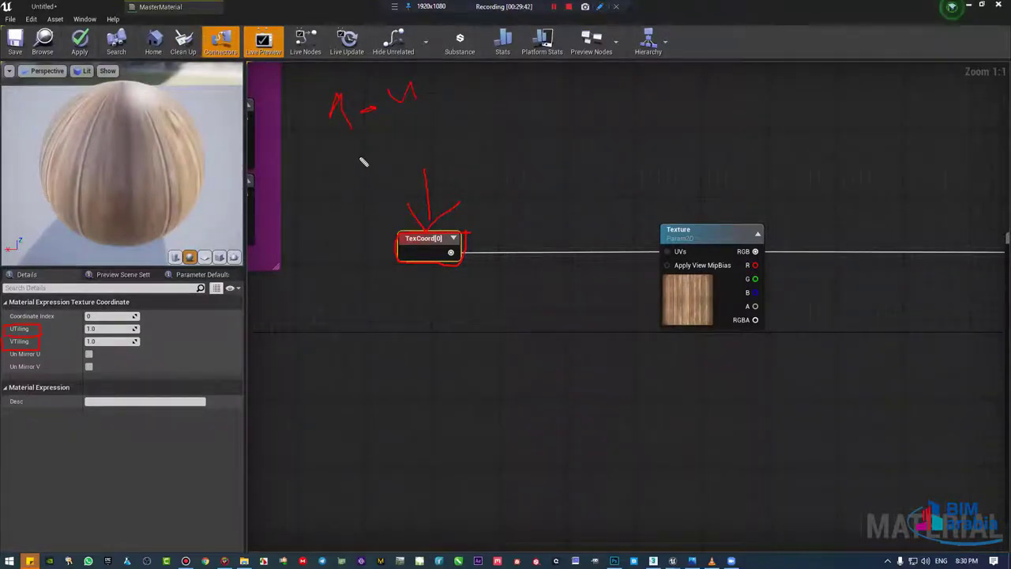
pyautogui.moveTo(357, 145)
pyautogui.mouseDown()
pyautogui.moveTo(375, 175)
pyautogui.moveTo(395, 169)
pyautogui.mouseUp()
pyautogui.moveTo(430, 120)
pyautogui.mouseDown()
pyautogui.moveTo(450, 119)
pyautogui.moveTo(449, 72)
pyautogui.mouseUp()
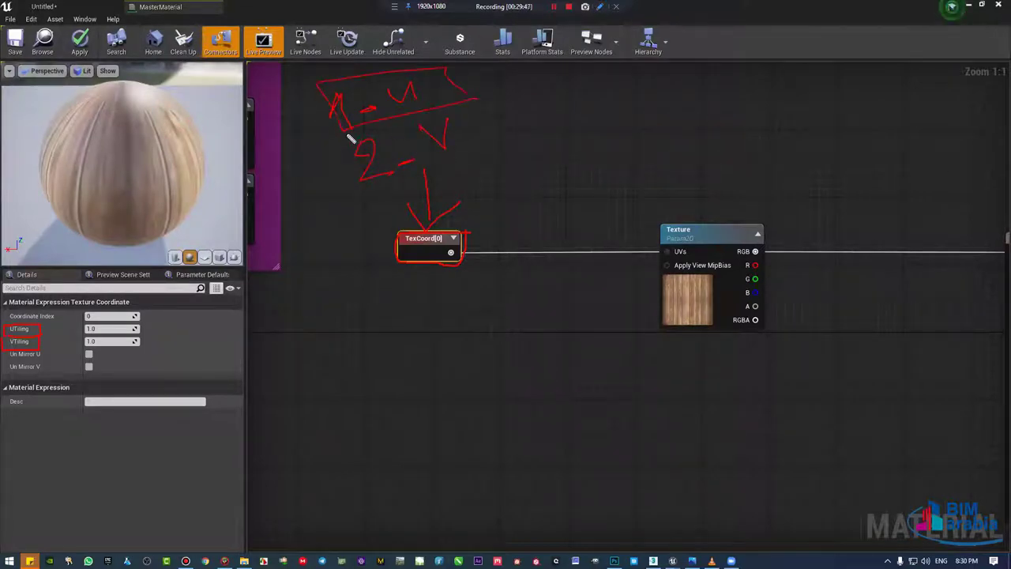
pyautogui.moveTo(350, 140)
pyautogui.mouseDown()
pyautogui.moveTo(478, 164)
pyautogui.moveTo(465, 112)
pyautogui.mouseUp()
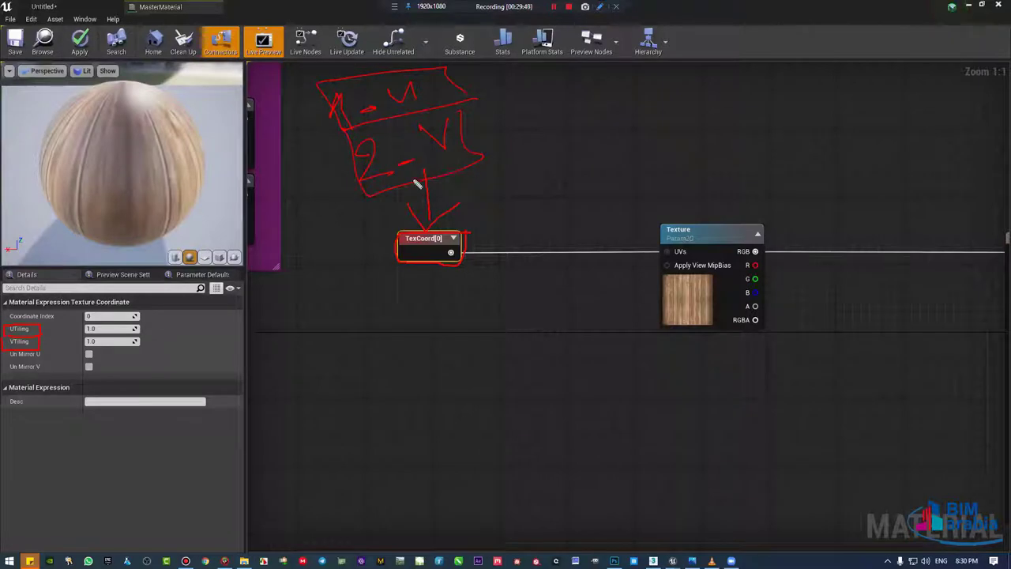
pyautogui.moveTo(482, 167); pyautogui.dragTo(347, 200)
pyautogui.moveTo(470, 229); pyautogui.dragTo(467, 227)
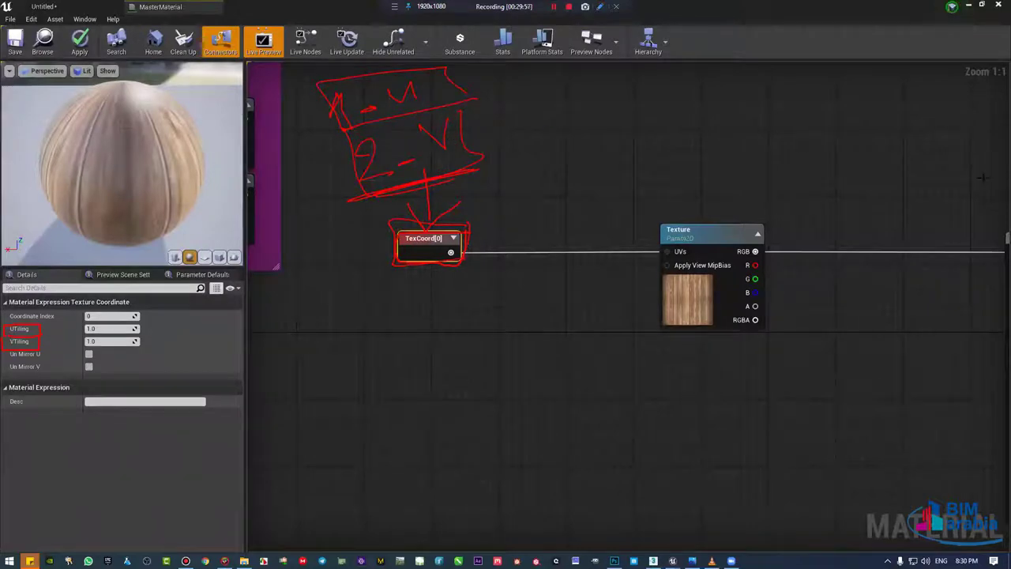
pyautogui.press('Escape')
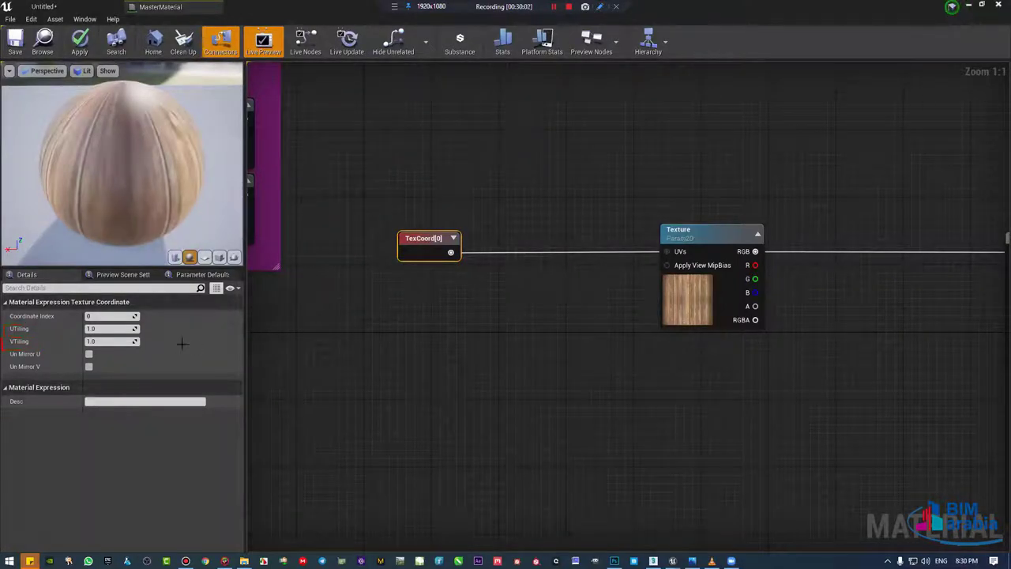
pyautogui.press('Escape')
# Step: Add a Multiply node beside TexCoord[0] and feed its output into the Texture's UVs
pyautogui.press('Home')
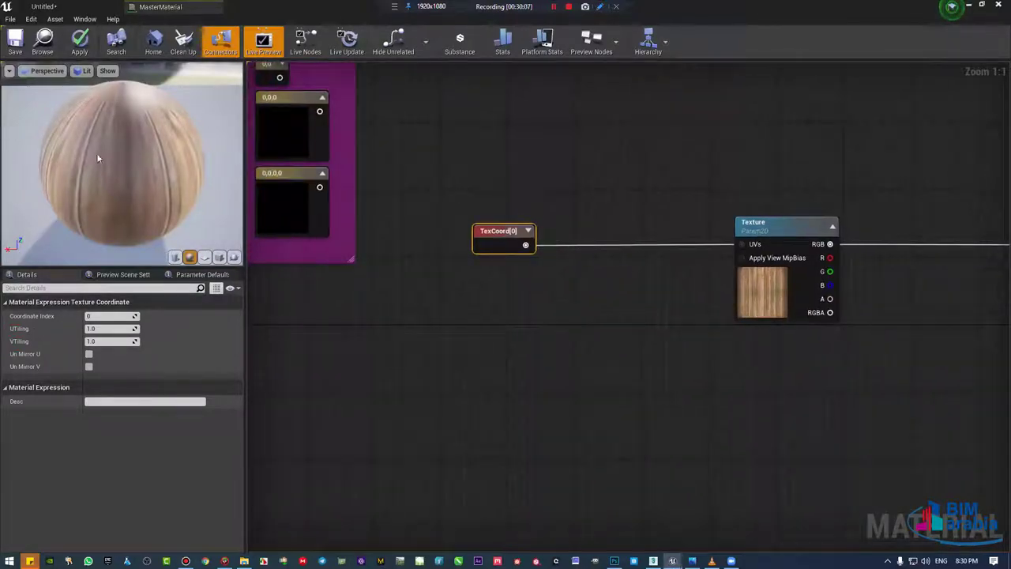
pyautogui.moveTo(97, 158); pyautogui.dragTo(118, 164)
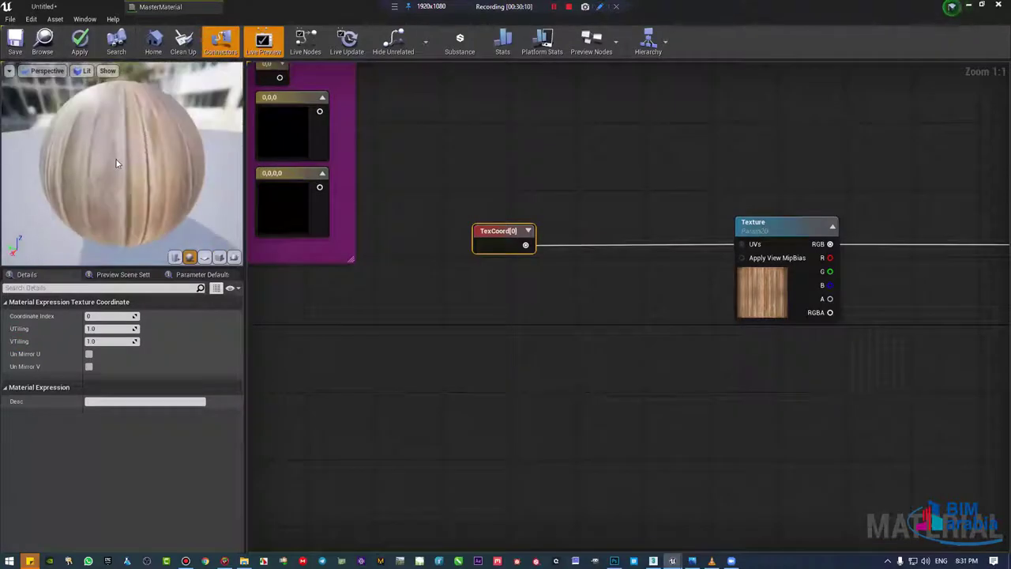
pyautogui.moveTo(507, 231); pyautogui.dragTo(482, 234)
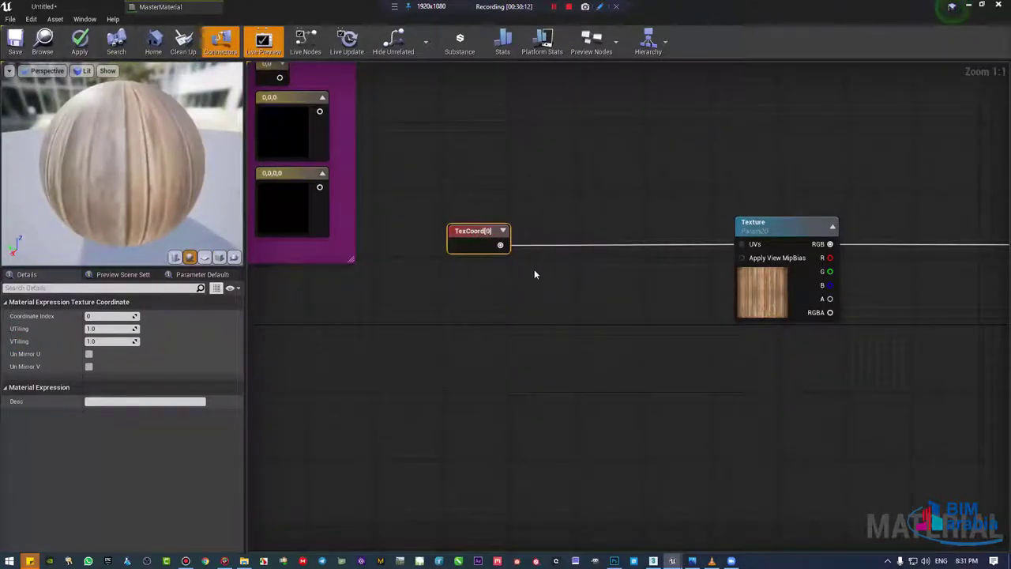
pyautogui.moveTo(534, 269); pyautogui.dragTo(555, 274, button='right')
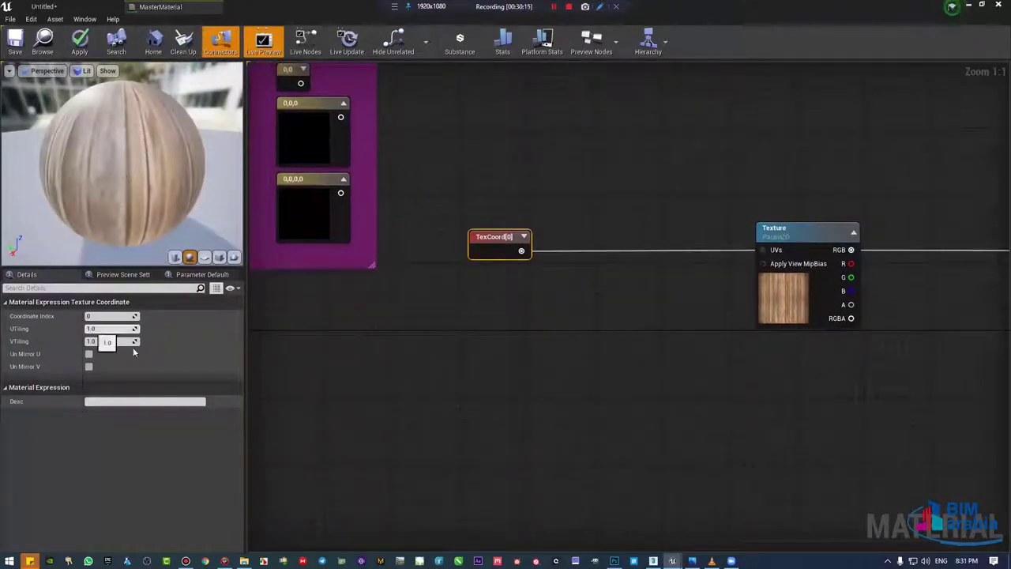
pyautogui.click(490, 323)
pyautogui.click(530, 267)
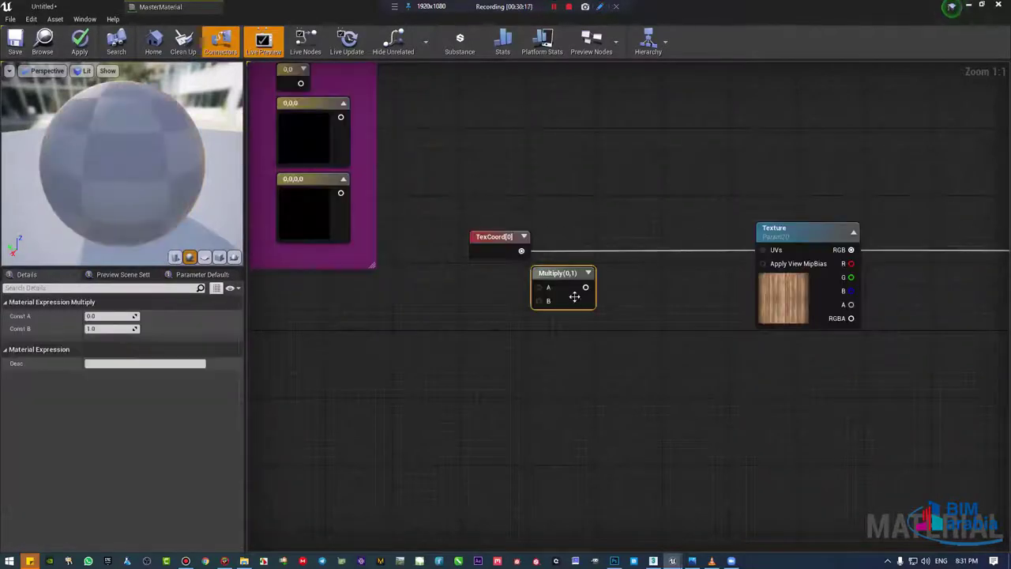
pyautogui.moveTo(586, 273); pyautogui.dragTo(627, 262)
pyautogui.moveTo(520, 248)
pyautogui.mouseDown()
pyautogui.moveTo(589, 276)
pyautogui.moveTo(763, 250)
pyautogui.mouseUp()
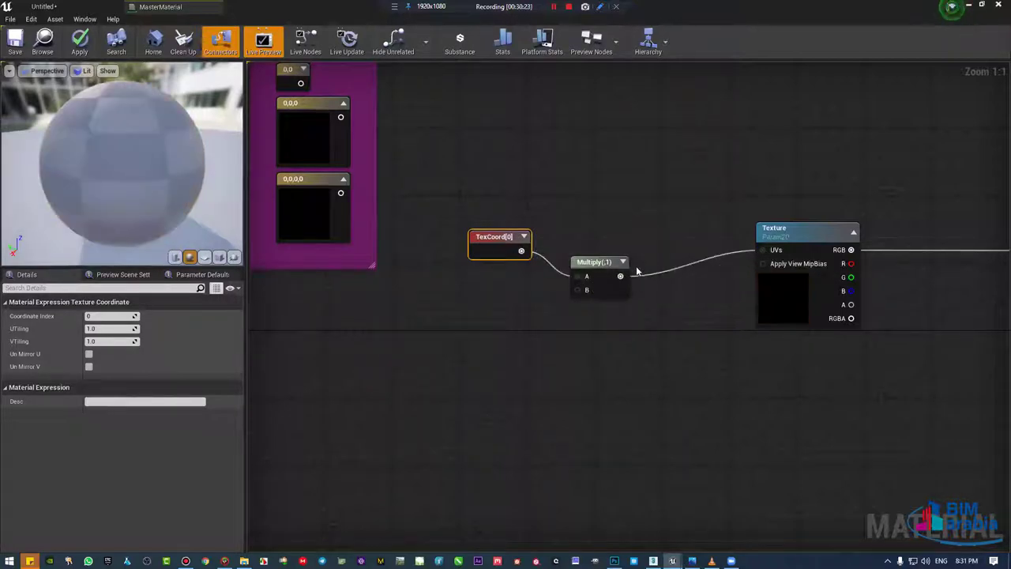
pyautogui.moveTo(599, 264)
pyautogui.mouseDown()
pyautogui.moveTo(633, 230)
pyautogui.moveTo(645, 246)
pyautogui.moveTo(521, 301)
pyautogui.mouseUp()
# Step: Set the TexCoord[0] node's UTiling to 2
pyautogui.moveTo(677, 276)
pyautogui.mouseDown()
pyautogui.moveTo(587, 163)
pyautogui.moveTo(444, 325)
pyautogui.mouseUp()
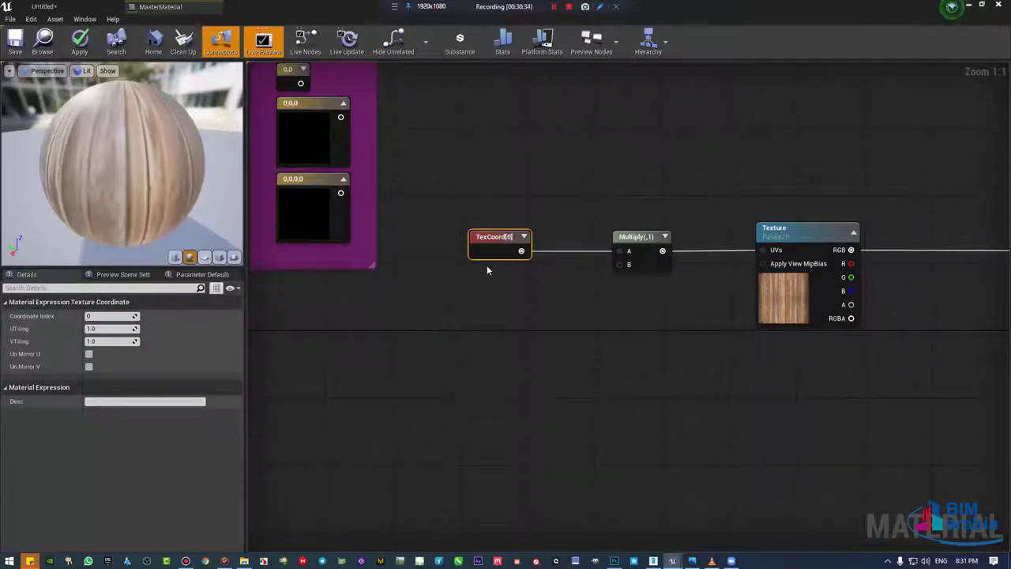
pyautogui.moveTo(666, 187); pyautogui.dragTo(632, 319)
pyautogui.moveTo(506, 165); pyautogui.dragTo(445, 271)
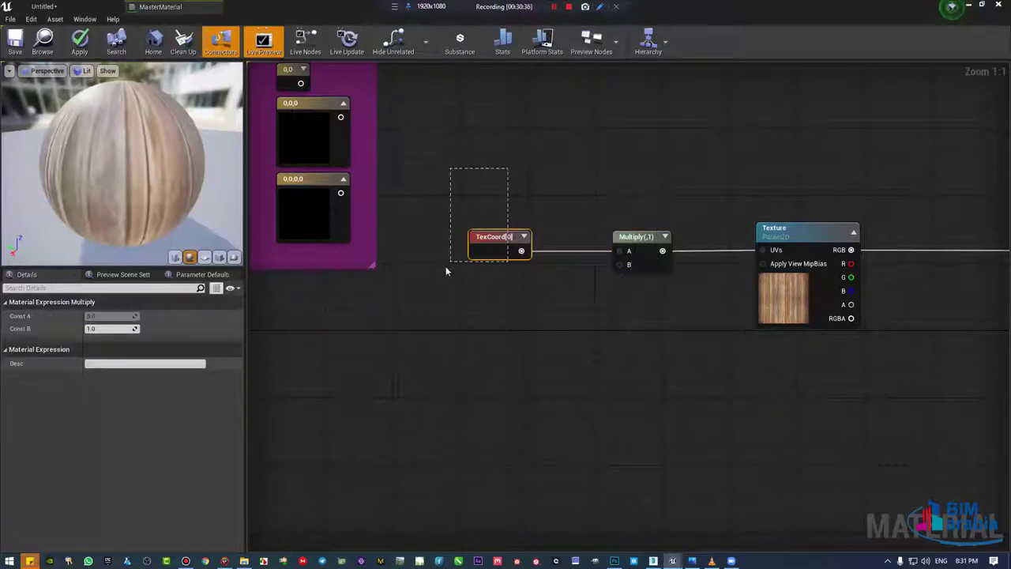
pyautogui.moveTo(542, 197); pyautogui.dragTo(474, 261)
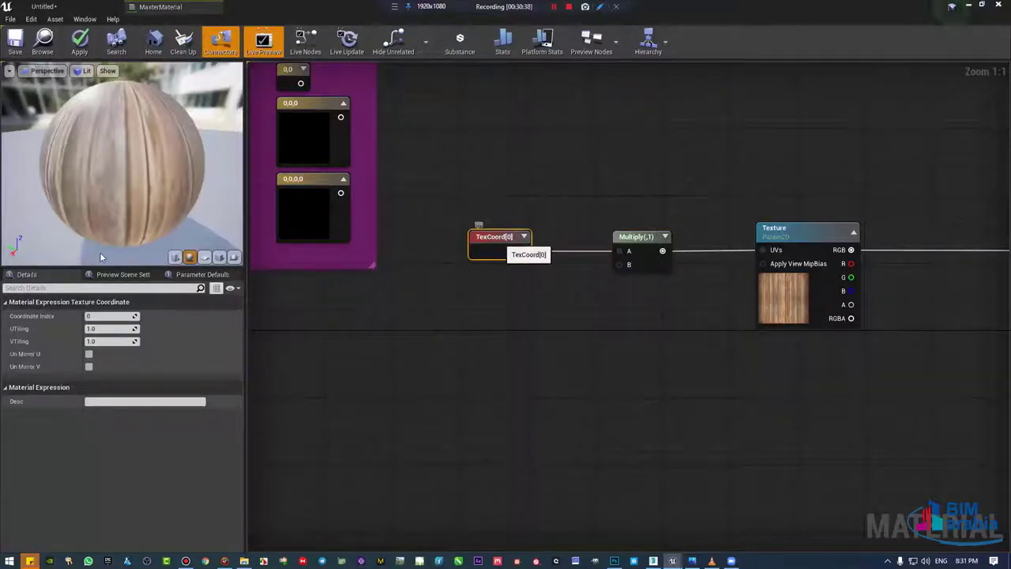
pyautogui.click(87, 328)
pyautogui.write('2')
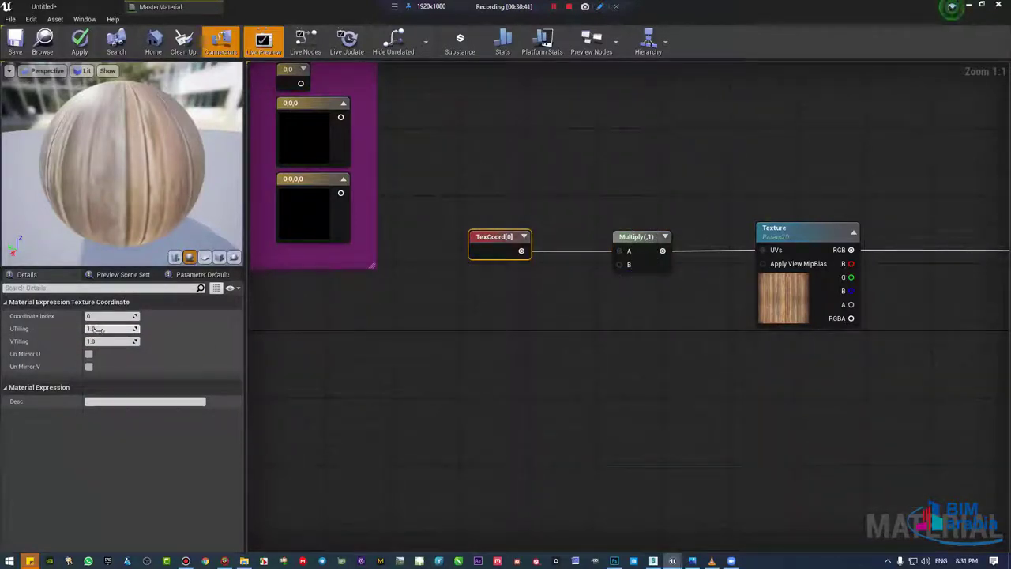
pyautogui.press('Return')
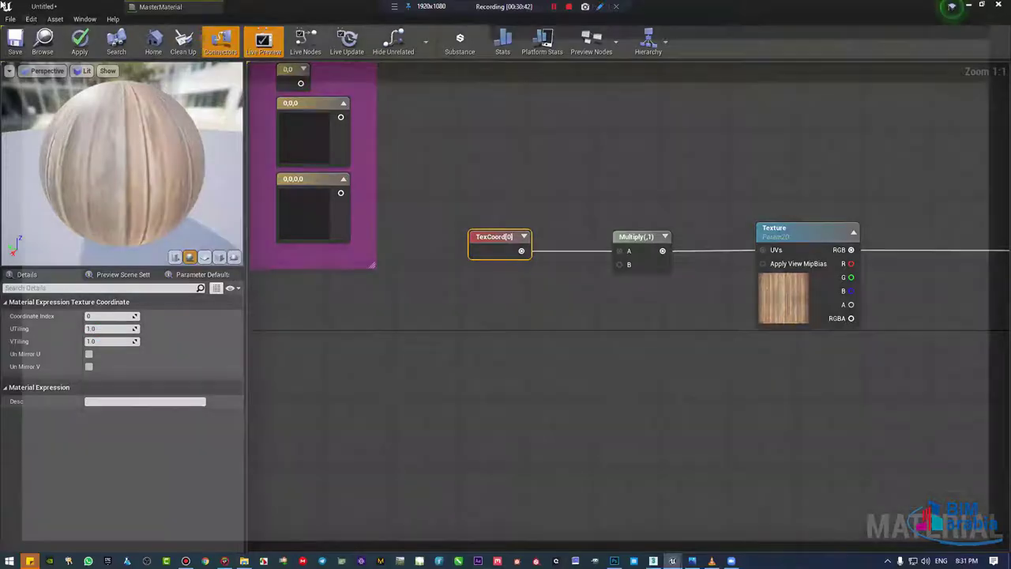
pyautogui.press('super+e')
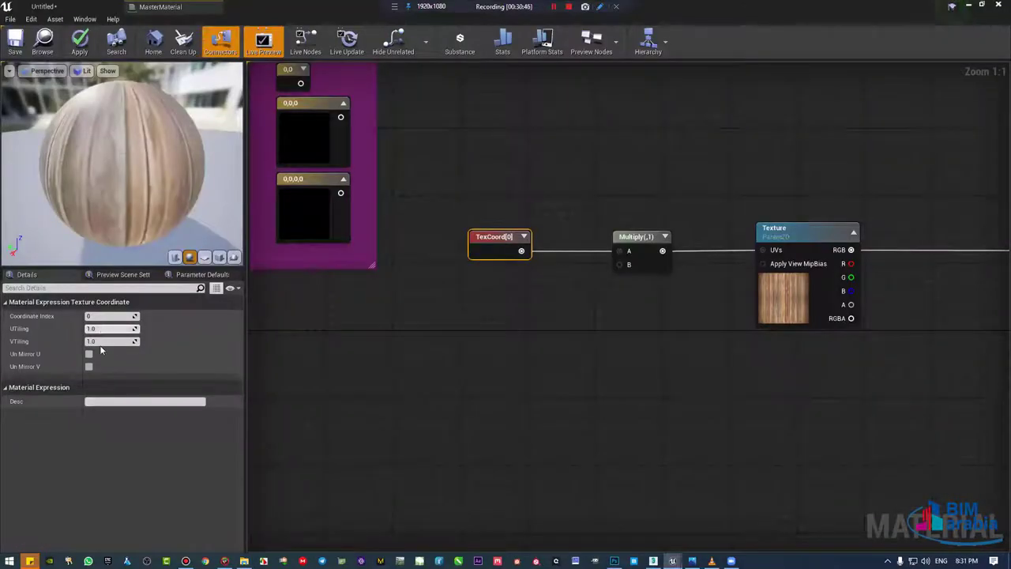
# Step: Add a Constant node, position it, and wire it into Multiply's B input
pyautogui.click(355, 307)
pyautogui.click(355, 307)
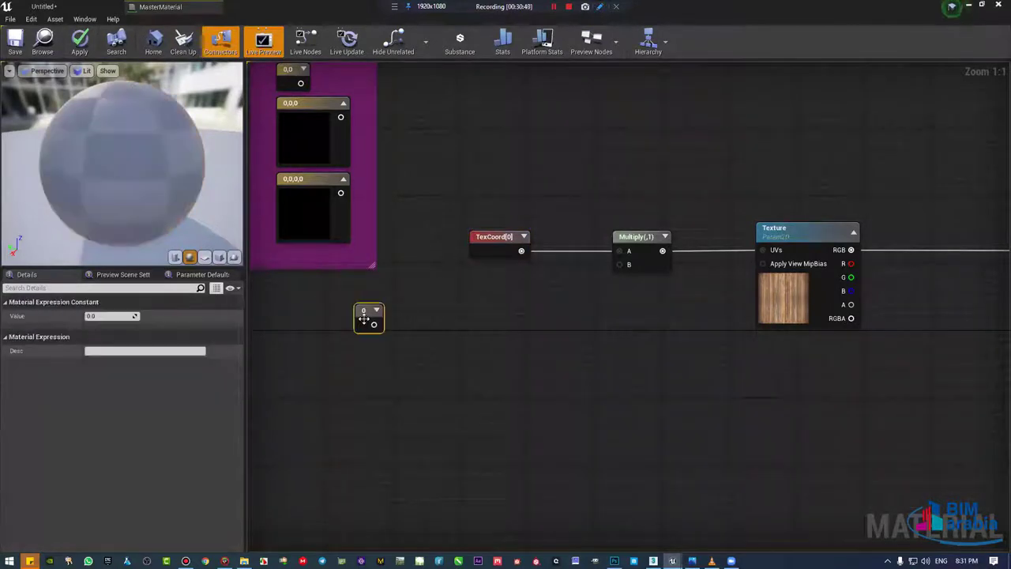
pyautogui.moveTo(357, 308)
pyautogui.mouseDown()
pyautogui.moveTo(471, 328)
pyautogui.moveTo(621, 265)
pyautogui.mouseUp()
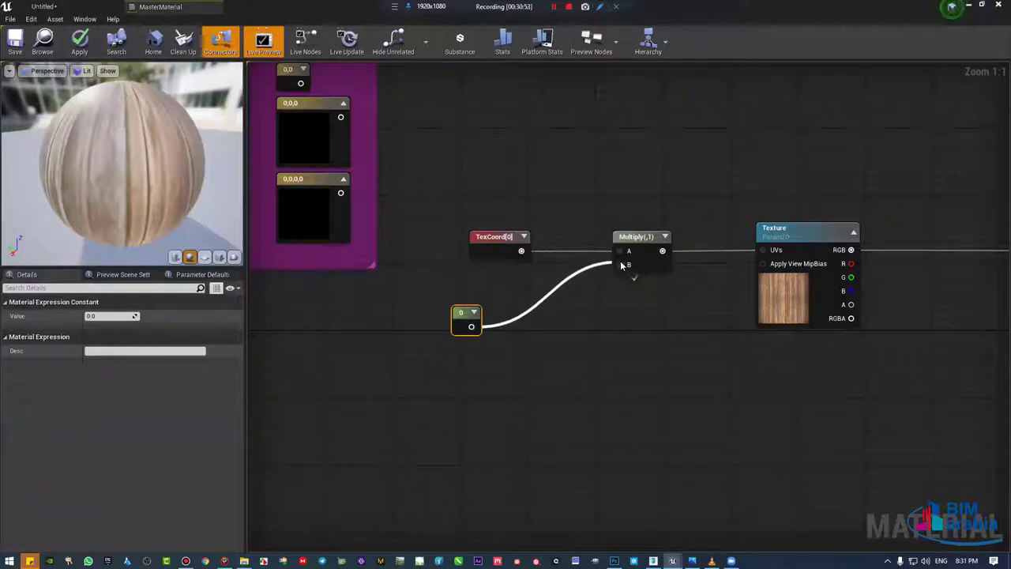
pyautogui.rightClick(563, 324)
pyautogui.click(542, 290)
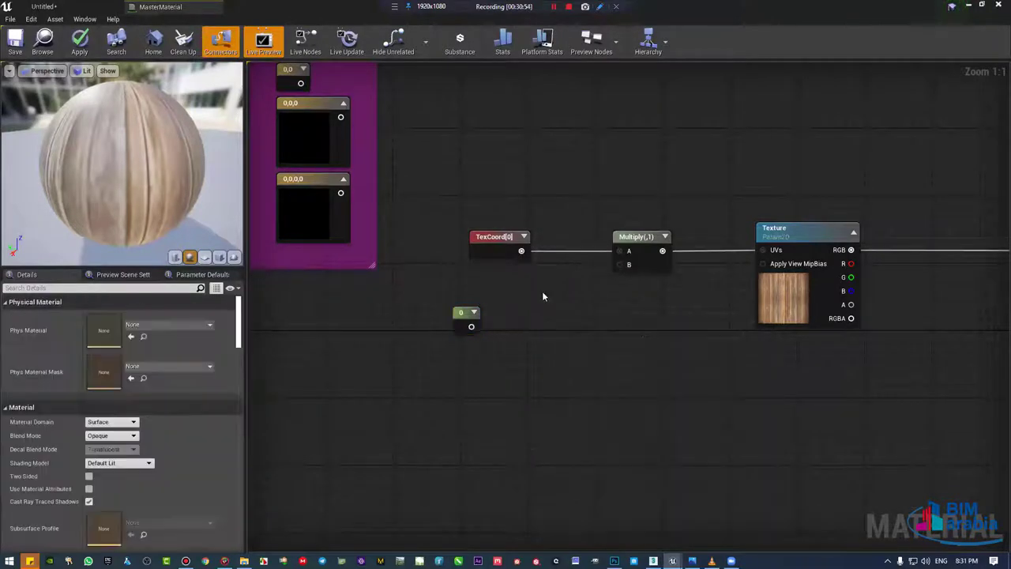
pyautogui.click(494, 238)
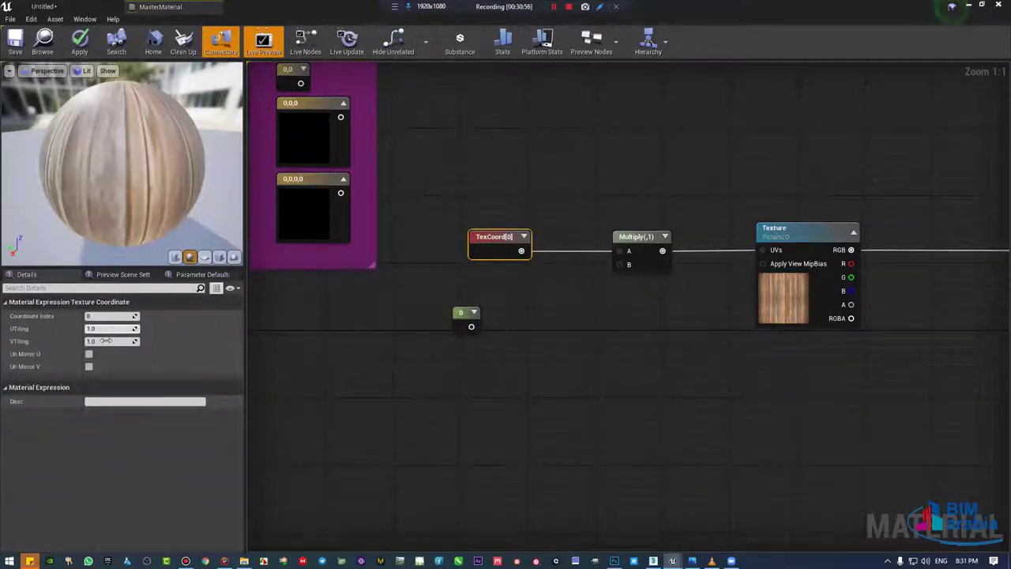
pyautogui.moveTo(466, 321)
pyautogui.mouseDown()
pyautogui.moveTo(471, 342)
pyautogui.moveTo(478, 333)
pyautogui.mouseUp()
pyautogui.click(624, 250)
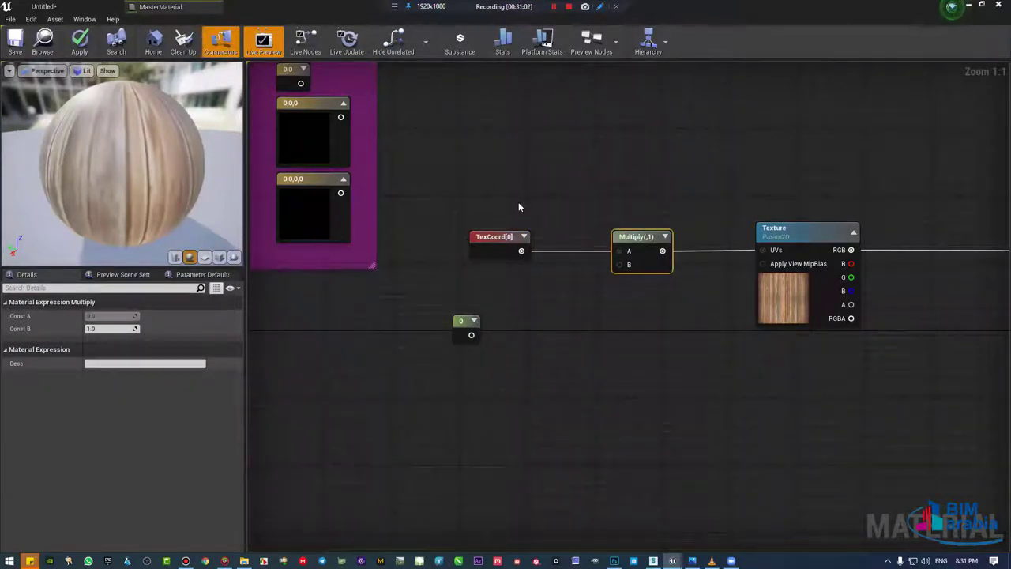
pyautogui.click(498, 246)
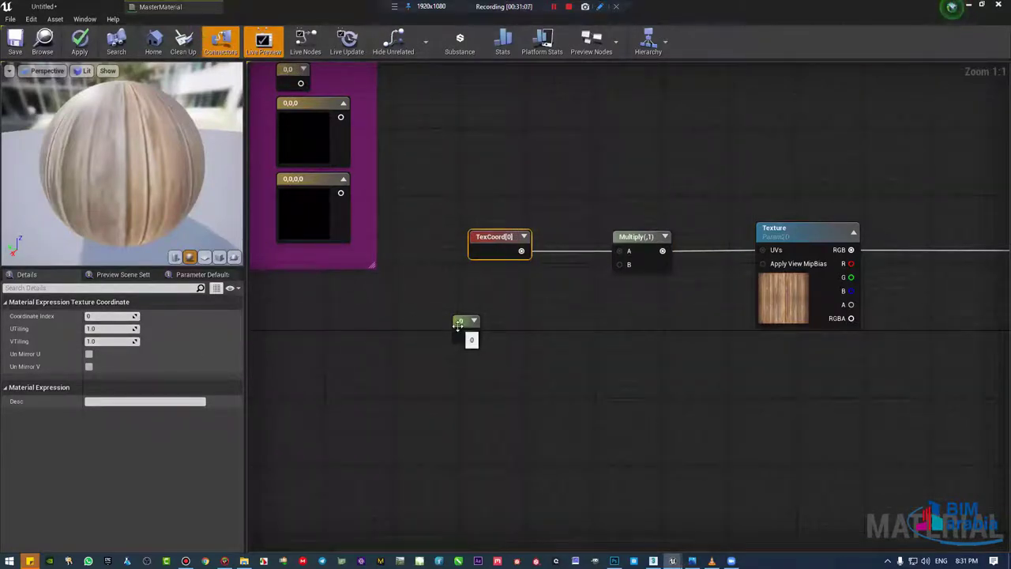
pyautogui.moveTo(455, 332)
pyautogui.mouseDown()
pyautogui.moveTo(465, 352)
pyautogui.moveTo(456, 344)
pyautogui.moveTo(487, 315)
pyautogui.mouseUp()
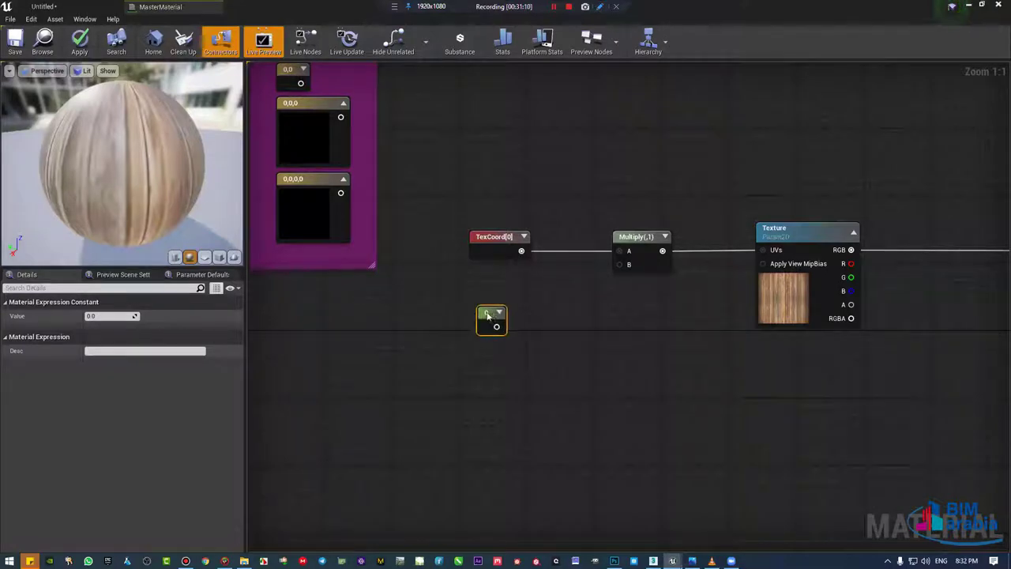
pyautogui.click(503, 239)
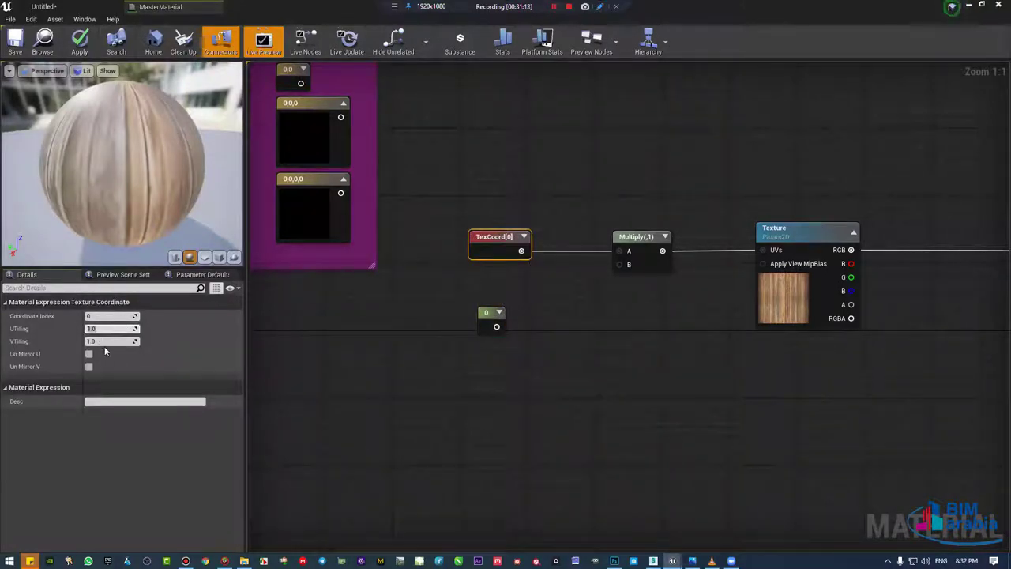
pyautogui.press('Tab')
pyautogui.moveTo(496, 326); pyautogui.dragTo(621, 264)
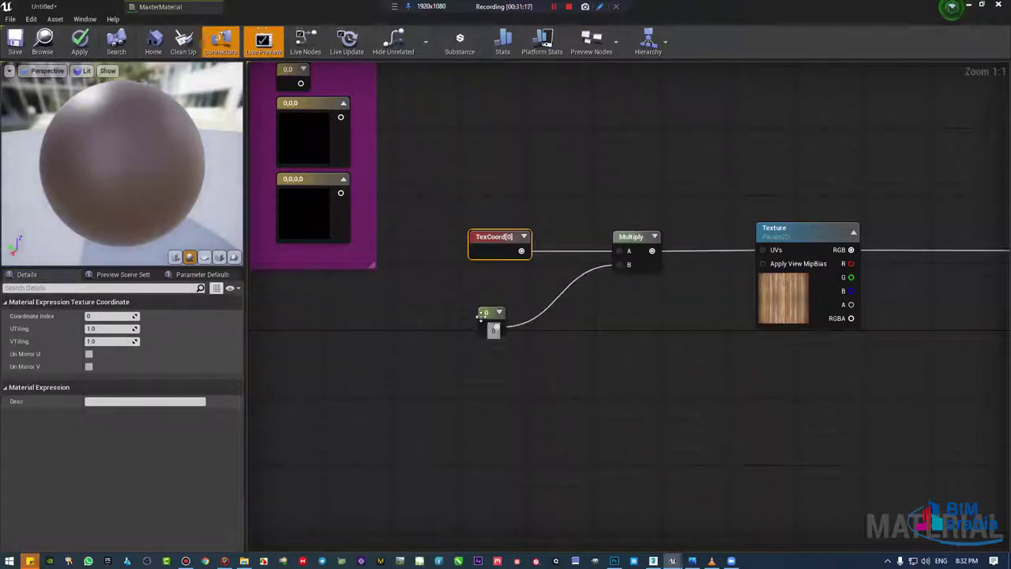
# Step: Set the constant's value to 1.0 and rotate the preview to check the wood texture
pyautogui.click(490, 313)
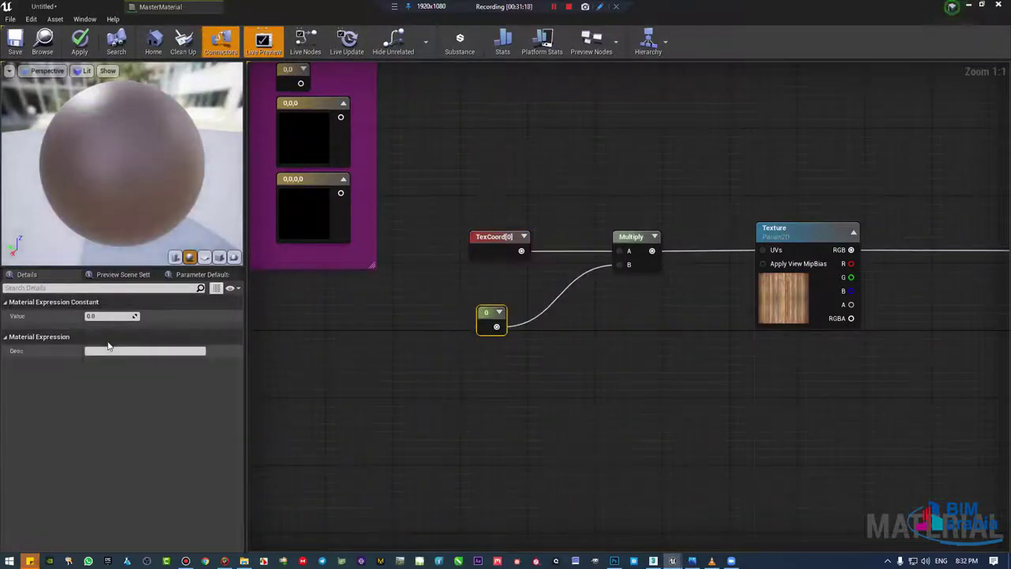
pyautogui.click(118, 315)
pyautogui.write('1')
pyautogui.press('Return')
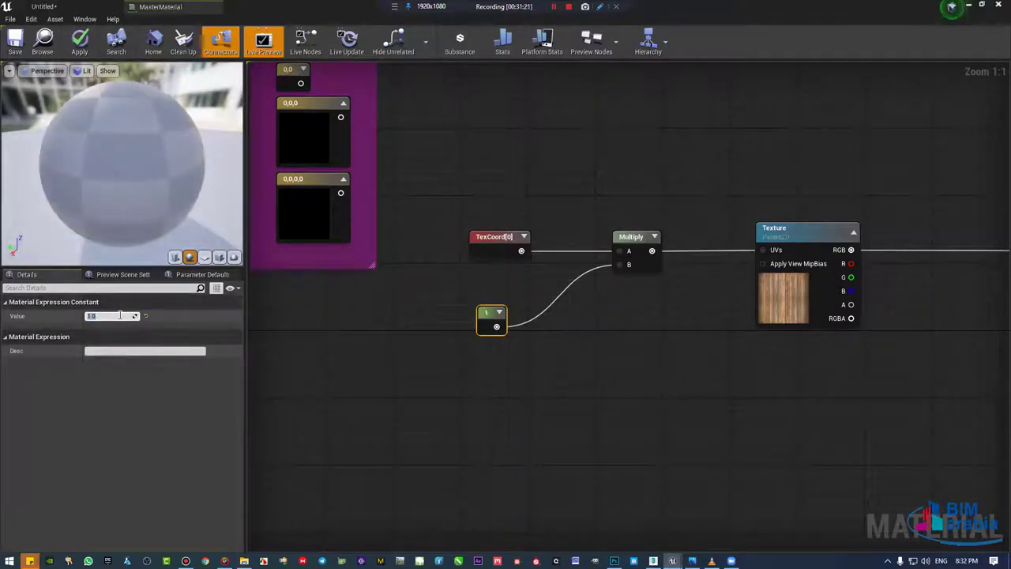
pyautogui.moveTo(116, 135); pyautogui.dragTo(166, 142)
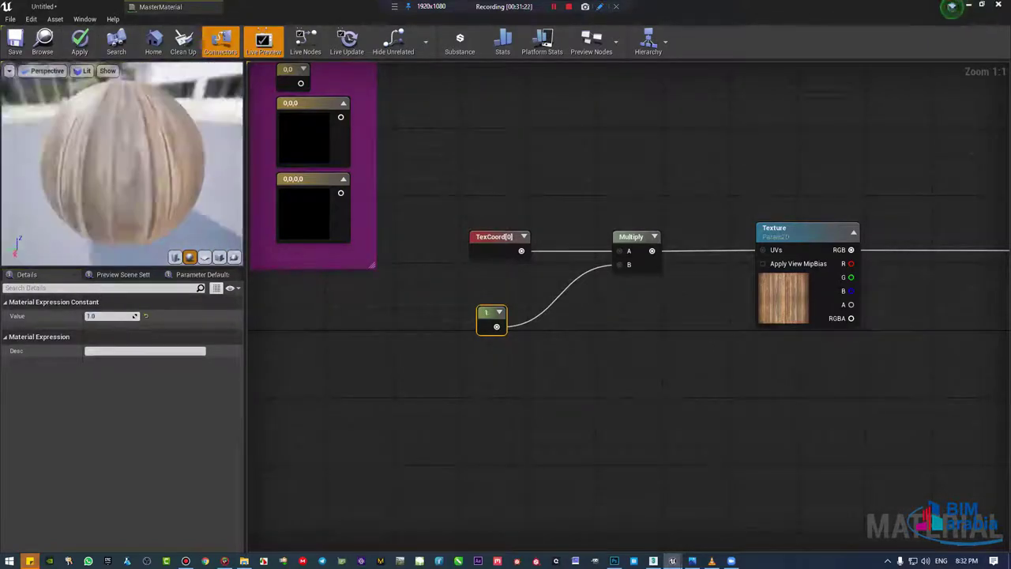
# Step: Convert the constant to a scalar parameter named UVFullTiling and save the MasterMaterial
pyautogui.rightClick(487, 316)
pyautogui.click(506, 316)
pyautogui.write('UVFu')
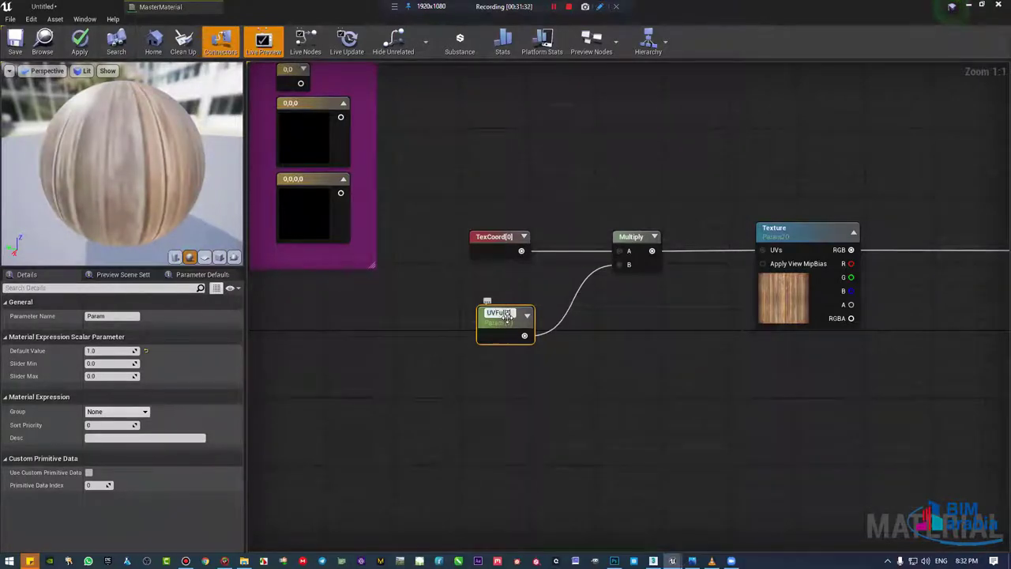
pyautogui.write('llTiling')
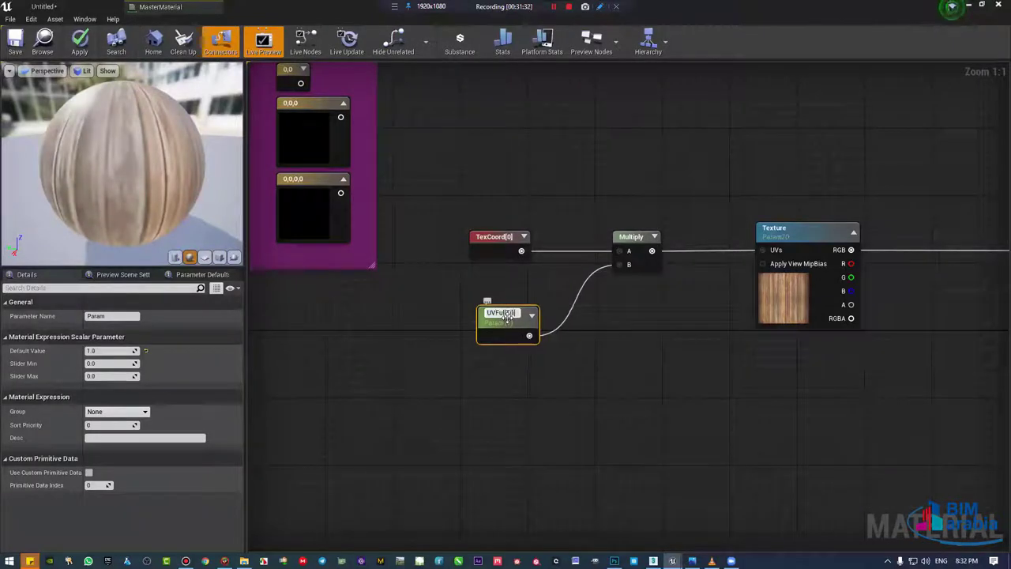
pyautogui.press('Return')
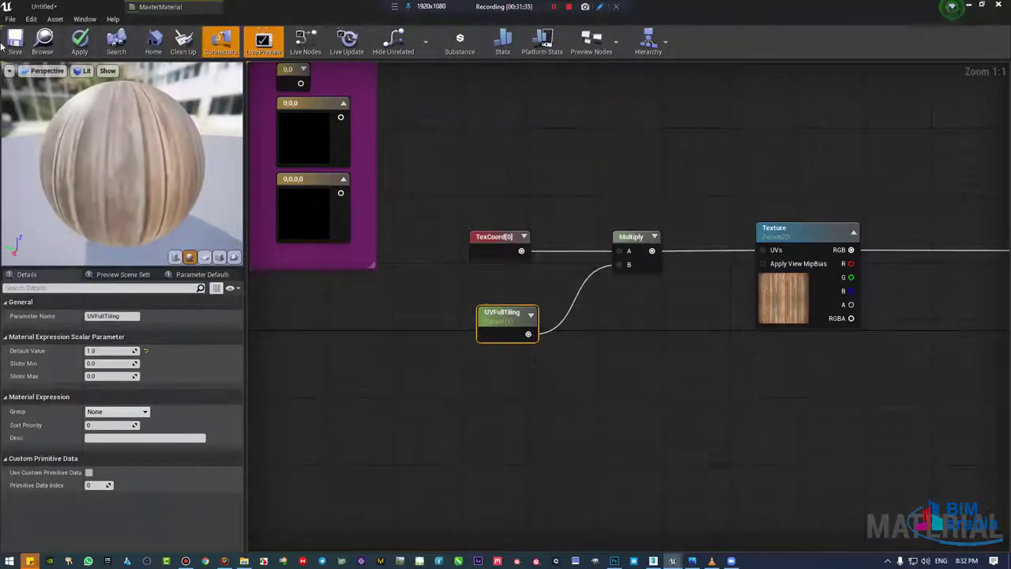
pyautogui.click(13, 44)
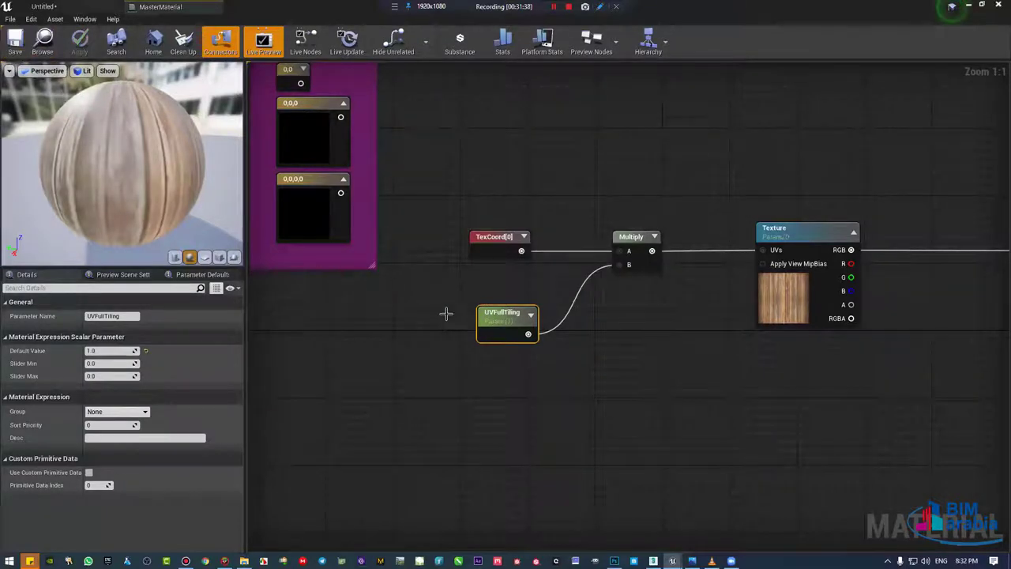
pyautogui.click(43, 6)
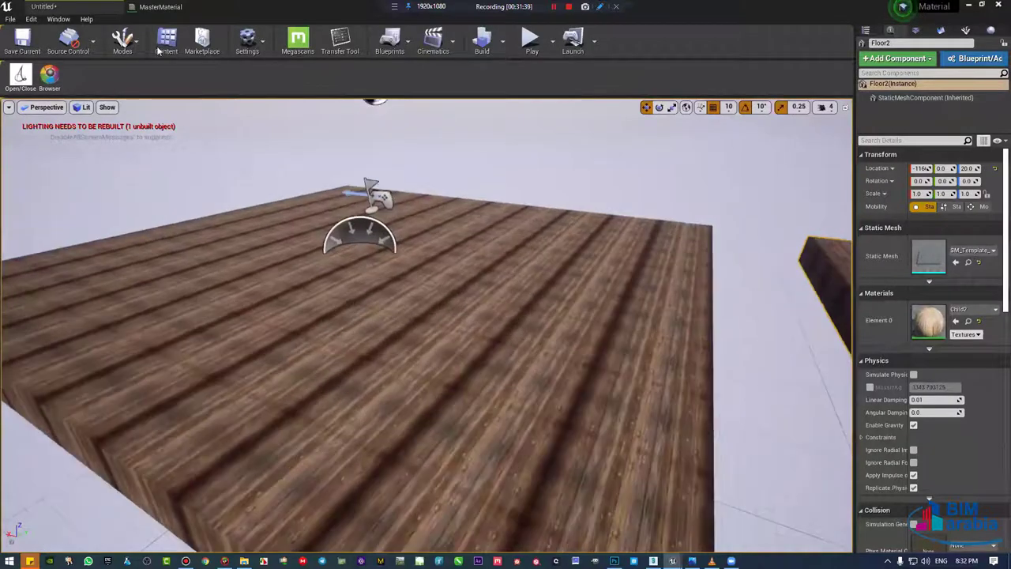
# Step: Open the Child material instance from the Content Browser, then close the browser
pyautogui.click(162, 43)
pyautogui.click(226, 383)
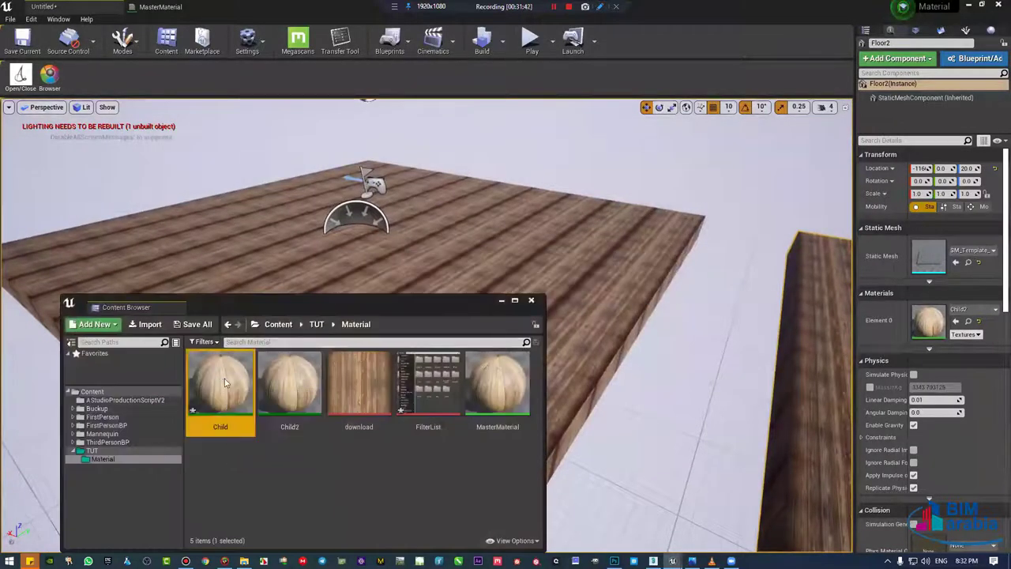
pyautogui.doubleClick(225, 383)
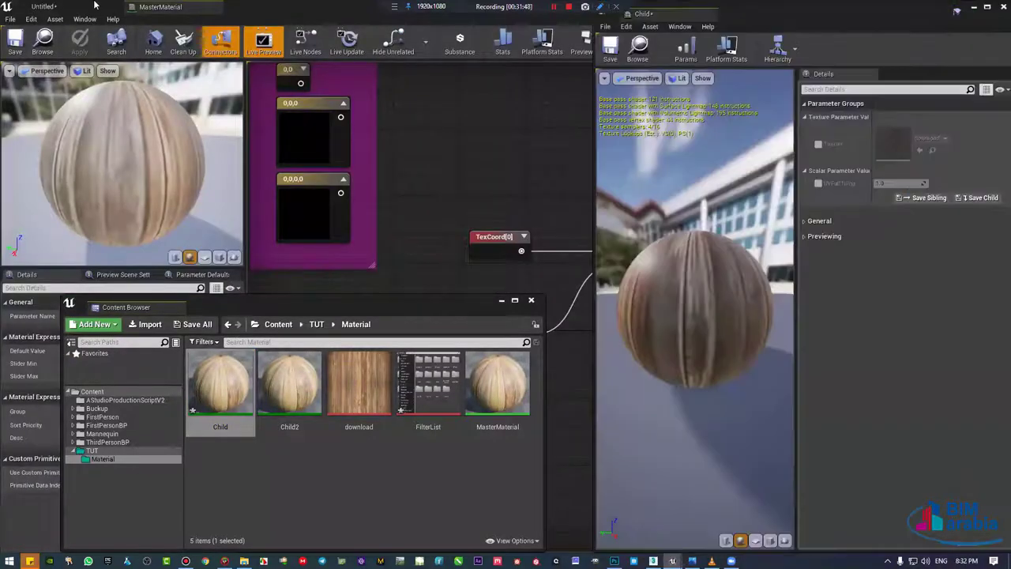
pyautogui.click(95, 5)
pyautogui.click(531, 300)
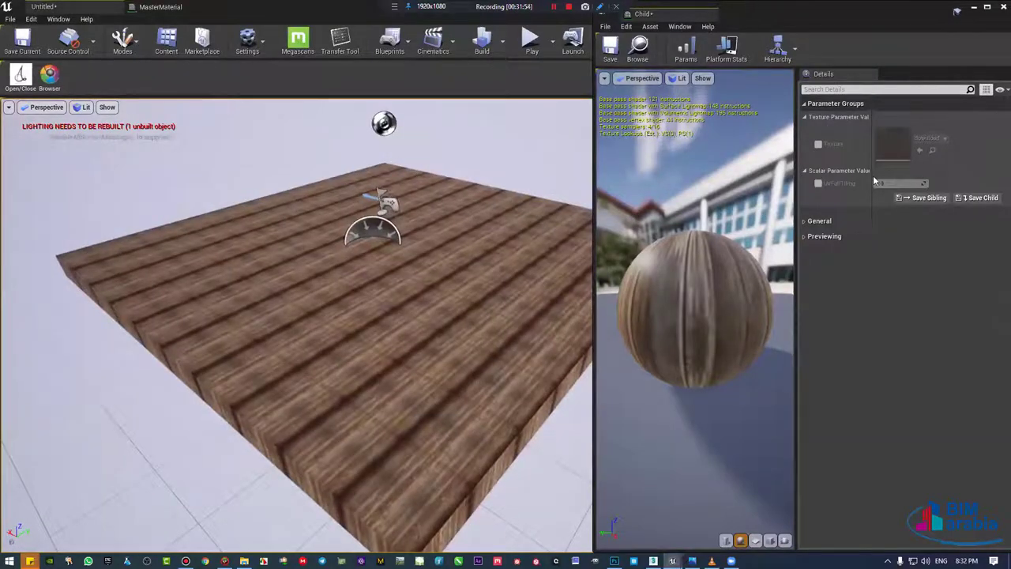
# Step: Enable the UVFullTiling override, test higher and lower tilings on the floor, then reset it to 1.0
pyautogui.moveTo(901, 178)
pyautogui.mouseDown()
pyautogui.moveTo(883, 186)
pyautogui.moveTo(936, 183)
pyautogui.moveTo(908, 183)
pyautogui.mouseUp()
pyautogui.click(818, 183)
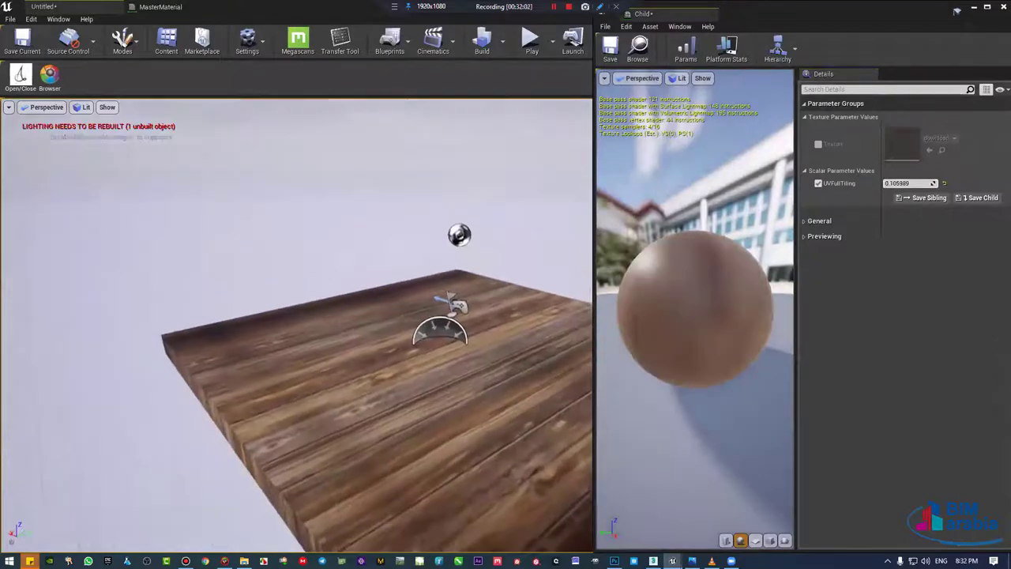
pyautogui.moveTo(300, 316)
pyautogui.mouseDown(button='right')
pyautogui.moveTo(203, 135)
pyautogui.moveTo(284, 182)
pyautogui.mouseUp(button='right')
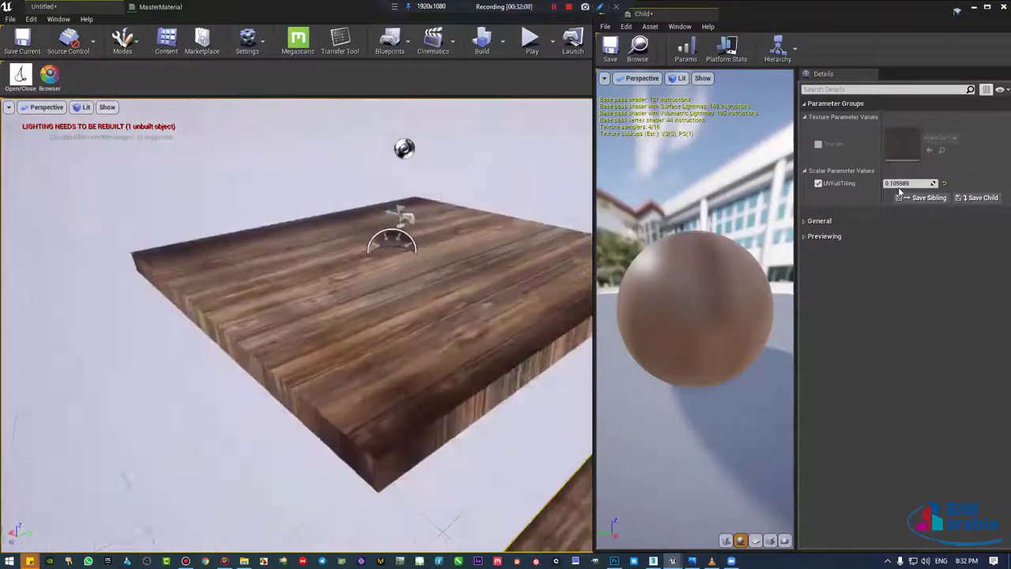
pyautogui.moveTo(899, 185)
pyautogui.mouseDown()
pyautogui.moveTo(948, 185)
pyautogui.moveTo(897, 183)
pyautogui.mouseUp()
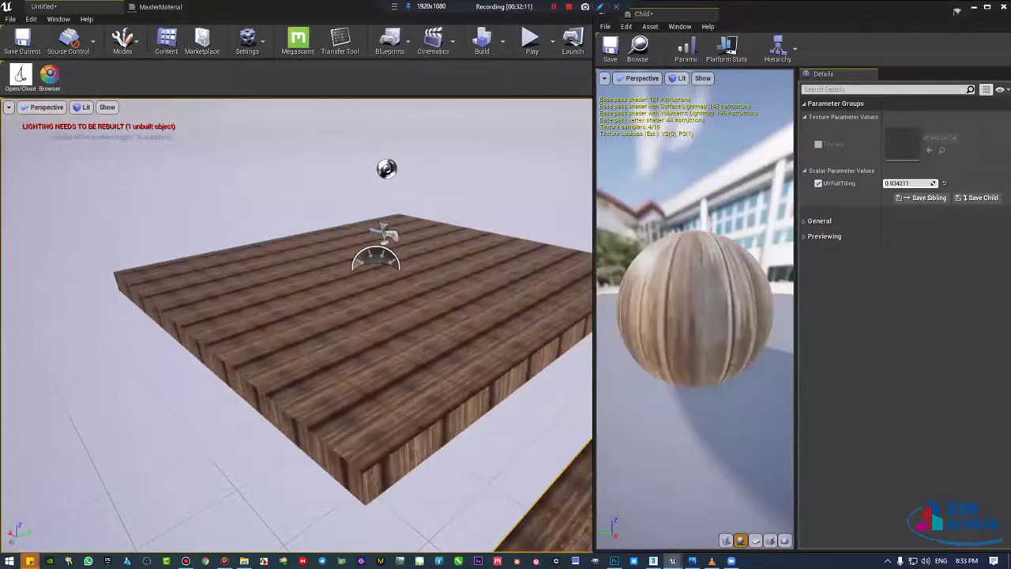
pyautogui.moveTo(909, 183); pyautogui.dragTo(892, 183)
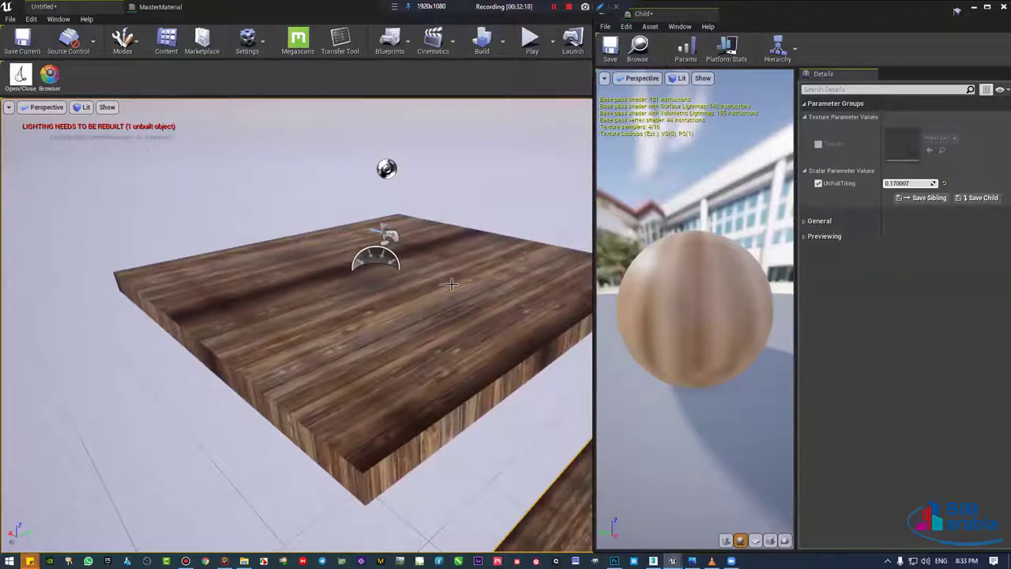
pyautogui.click(944, 184)
# Step: Return to the MasterMaterial graph and bring the UV nodes and result node into view
pyautogui.click(137, 7)
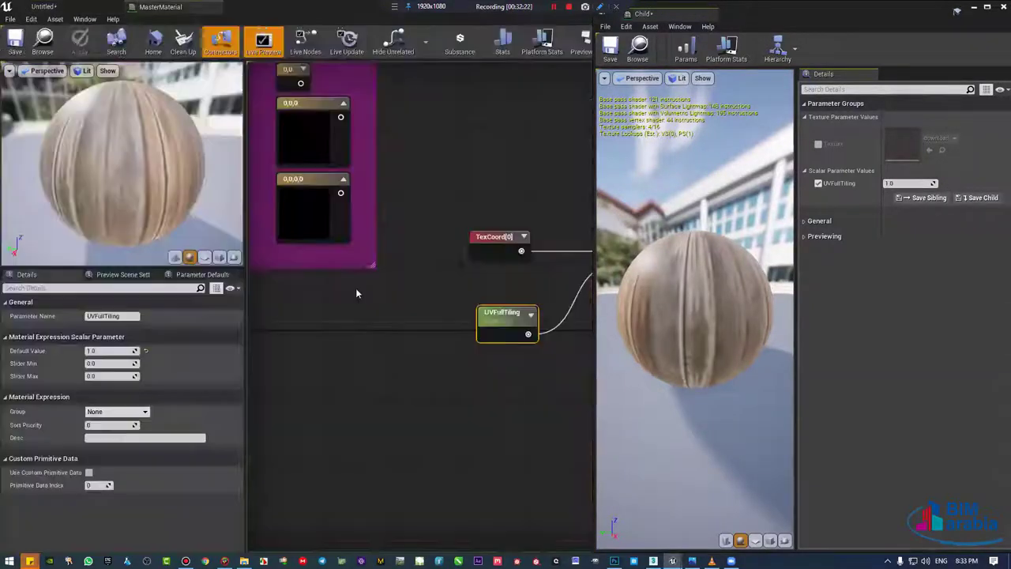
pyautogui.moveTo(355, 287); pyautogui.dragTo(237, 250, button='right')
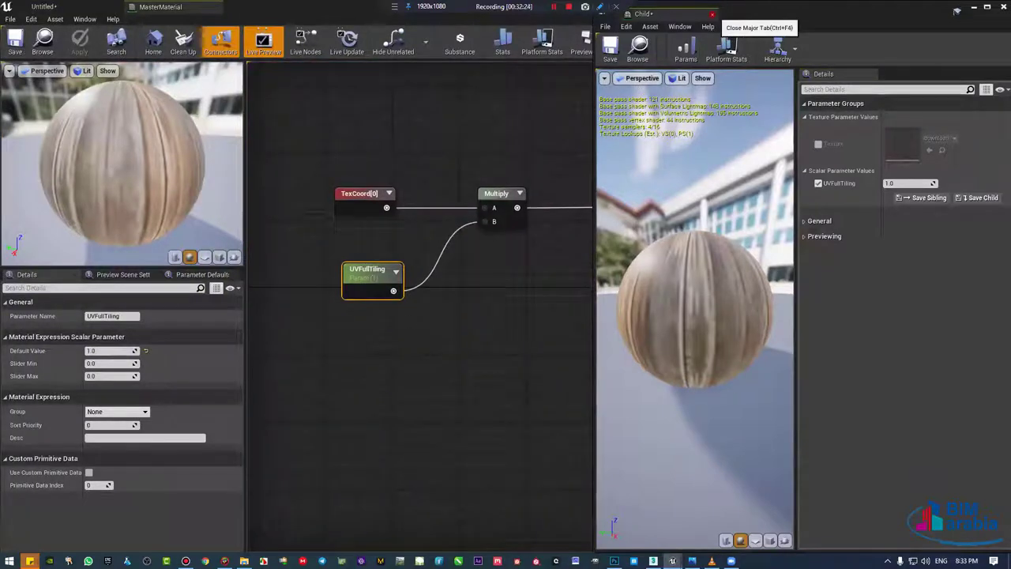
pyautogui.moveTo(535, 290); pyautogui.dragTo(603, 296, button='right')
pyautogui.click(427, 200)
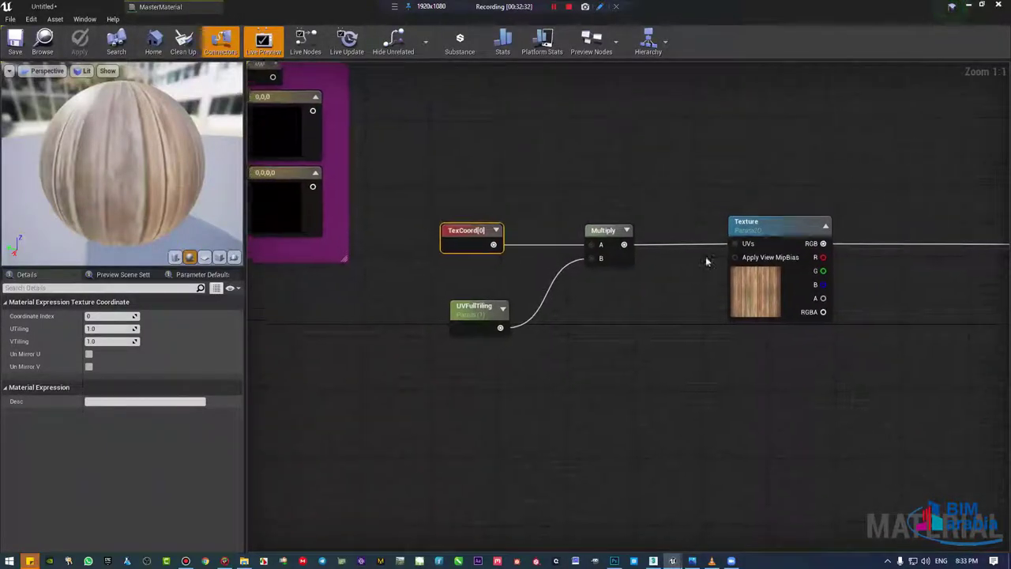
pyautogui.scroll(-1, 705, 256)
pyautogui.moveTo(842, 332); pyautogui.dragTo(497, 140)
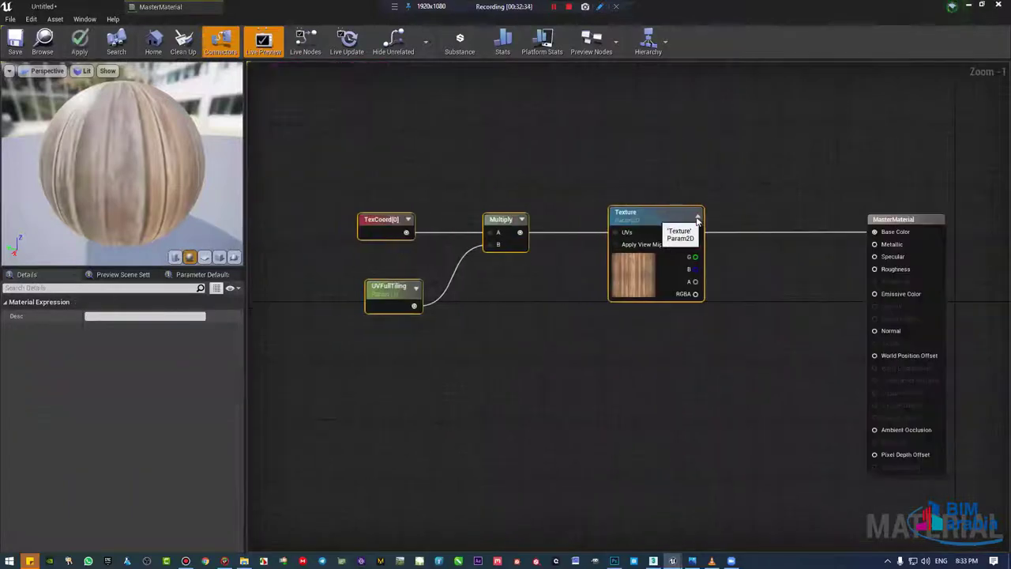
pyautogui.moveTo(597, 194); pyautogui.dragTo(919, 244, button='right')
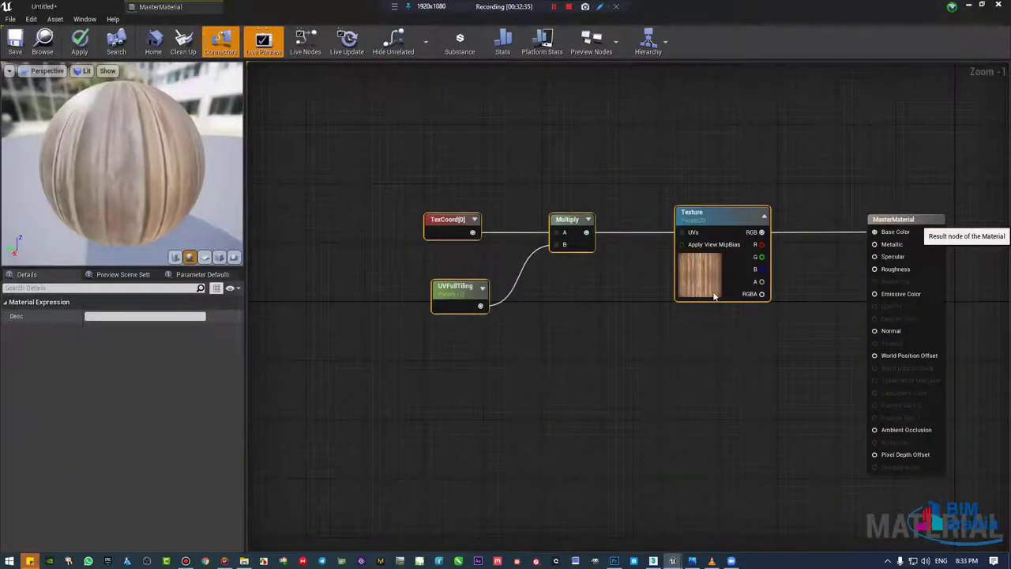
# Step: Shift the TexCoord, UVFullTiling and Multiply nodes slightly left, leaving Multiply selected
pyautogui.click(566, 189)
pyautogui.moveTo(567, 189)
pyautogui.mouseDown(button='right')
pyautogui.moveTo(379, 191)
pyautogui.moveTo(613, 293)
pyautogui.mouseUp(button='right')
pyautogui.moveTo(614, 293); pyautogui.dragTo(431, 198)
pyautogui.click(624, 155)
pyautogui.moveTo(674, 201); pyautogui.dragTo(645, 200)
pyautogui.click(681, 156)
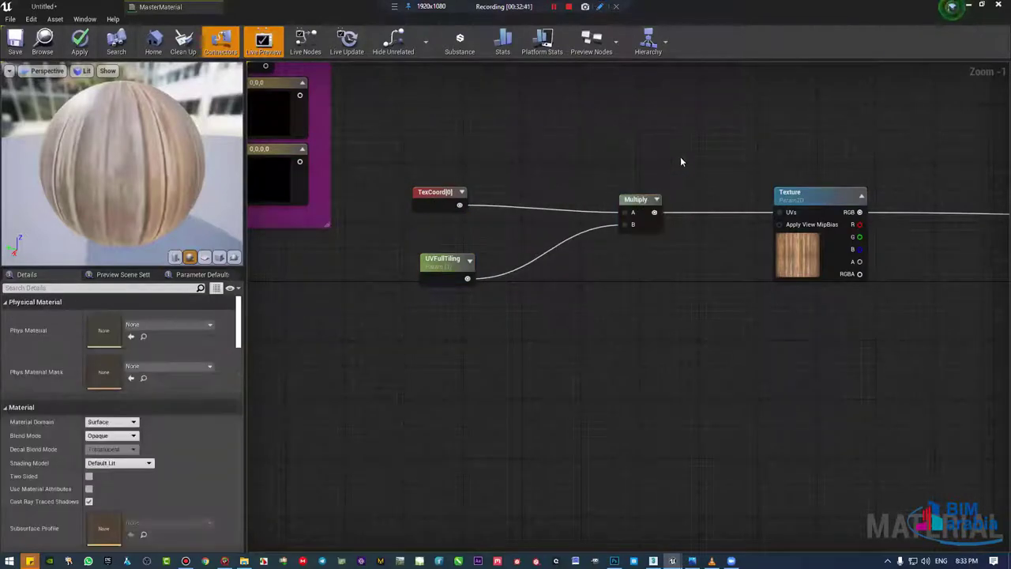
pyautogui.moveTo(682, 159); pyautogui.dragTo(604, 269)
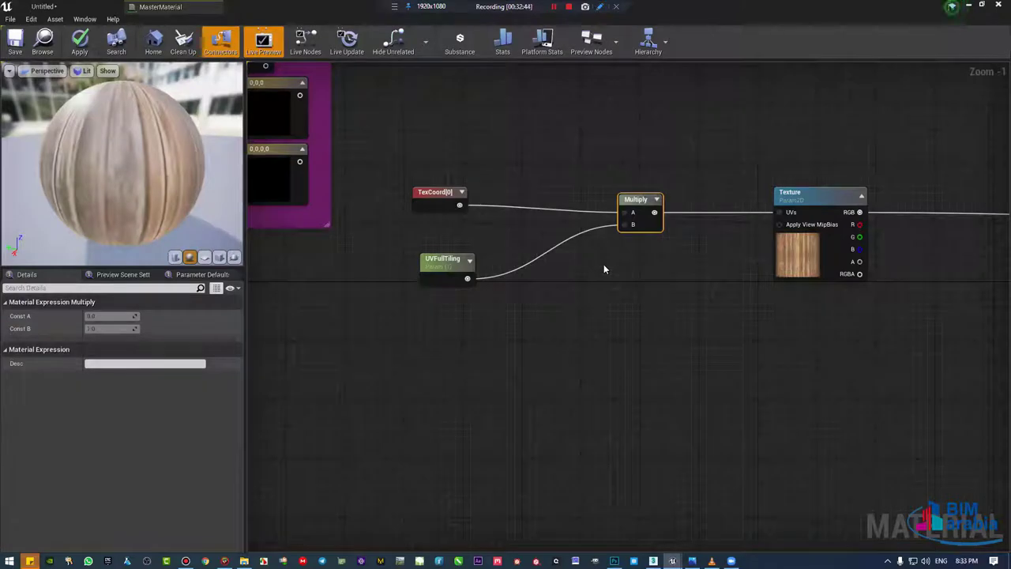
# Step: Delete the Multiply node and add an AppendVector node via the 'append' search
pyautogui.press('Delete')
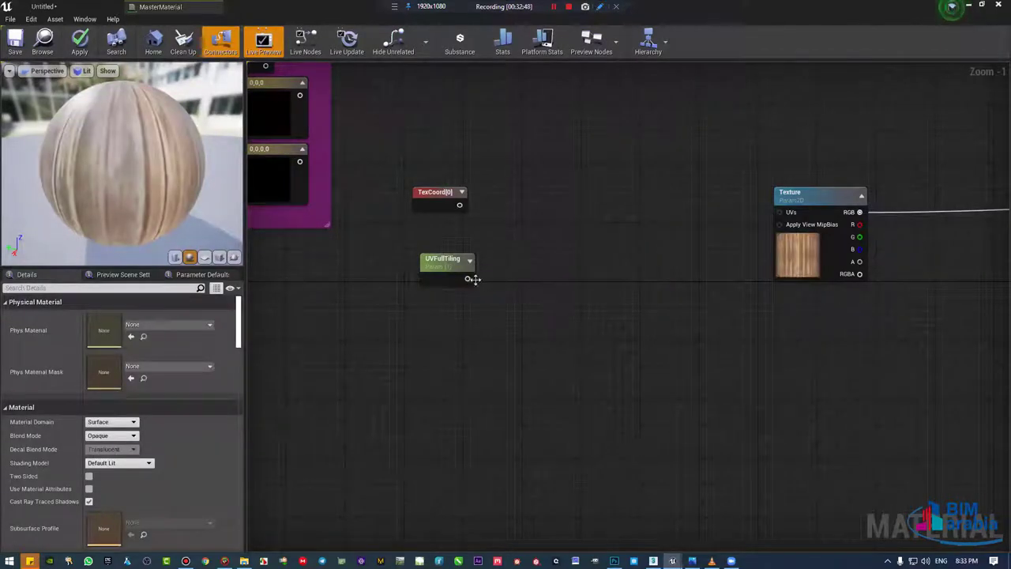
pyautogui.rightClick(538, 258)
pyautogui.write('append')
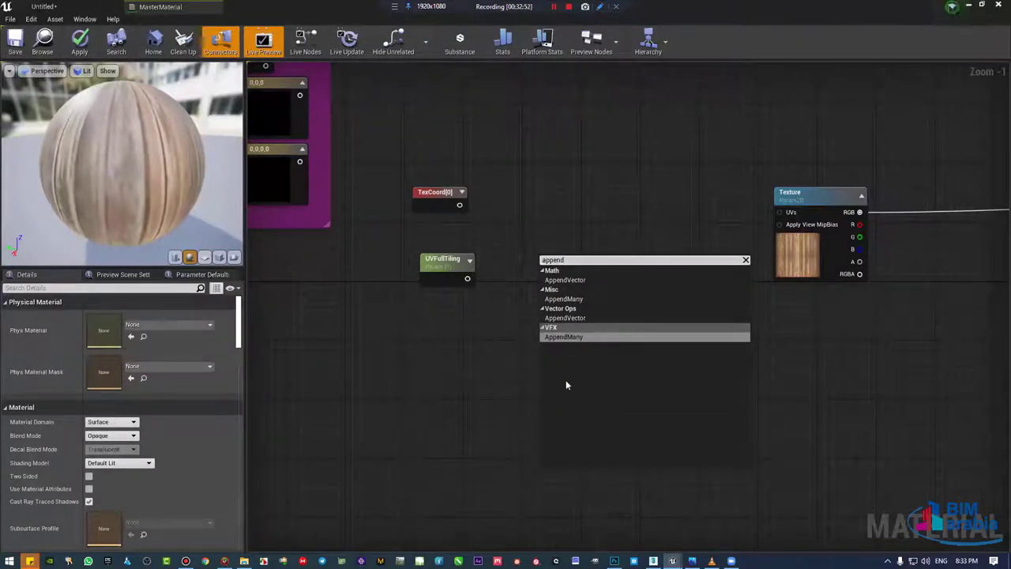
pyautogui.click(566, 318)
# Step: Arrange the Append node below, with UVFullTiling just under TexCoord[0] on the left
pyautogui.moveTo(566, 271); pyautogui.dragTo(566, 219)
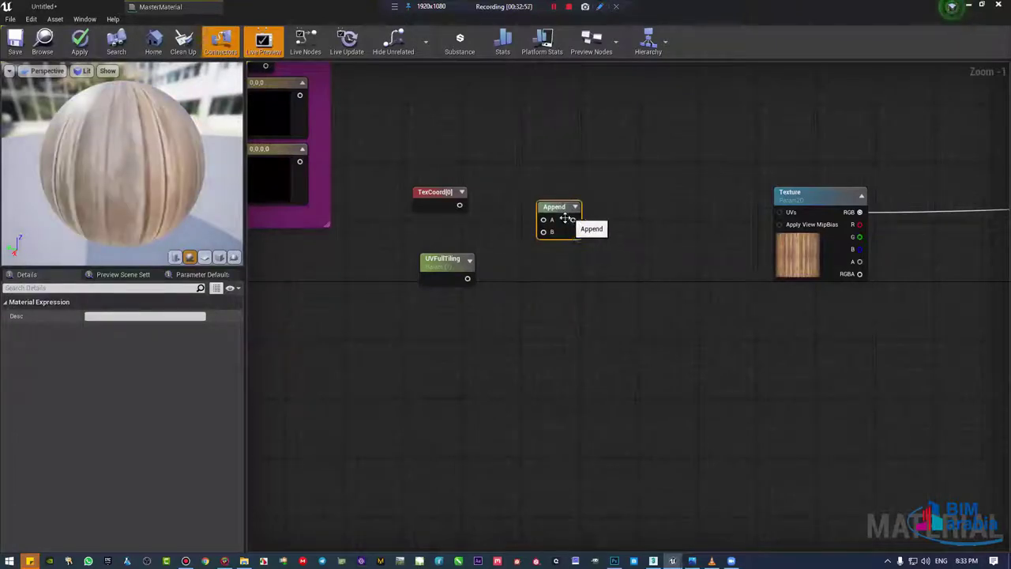
pyautogui.moveTo(568, 217); pyautogui.dragTo(567, 214)
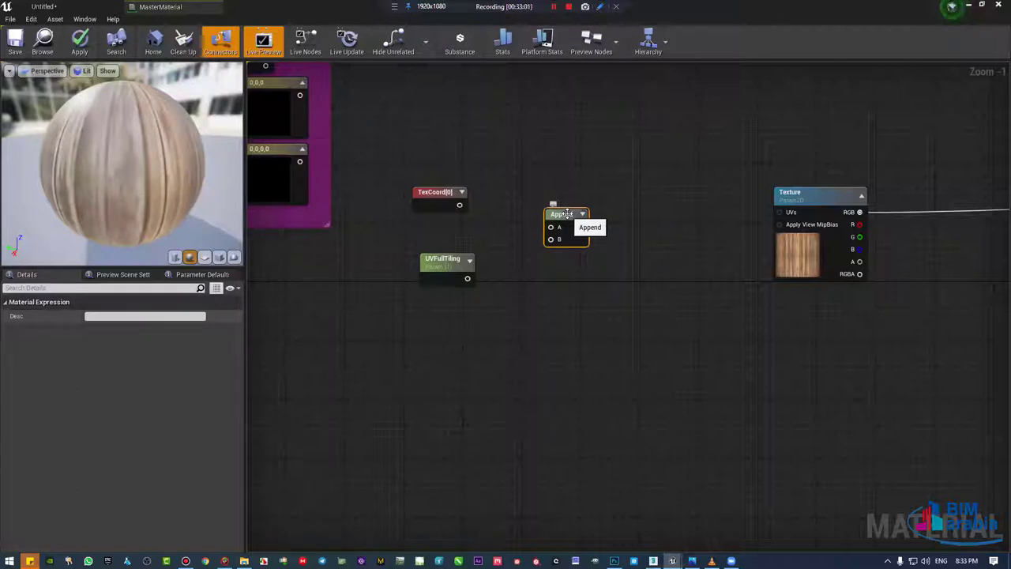
pyautogui.moveTo(566, 214); pyautogui.dragTo(541, 254)
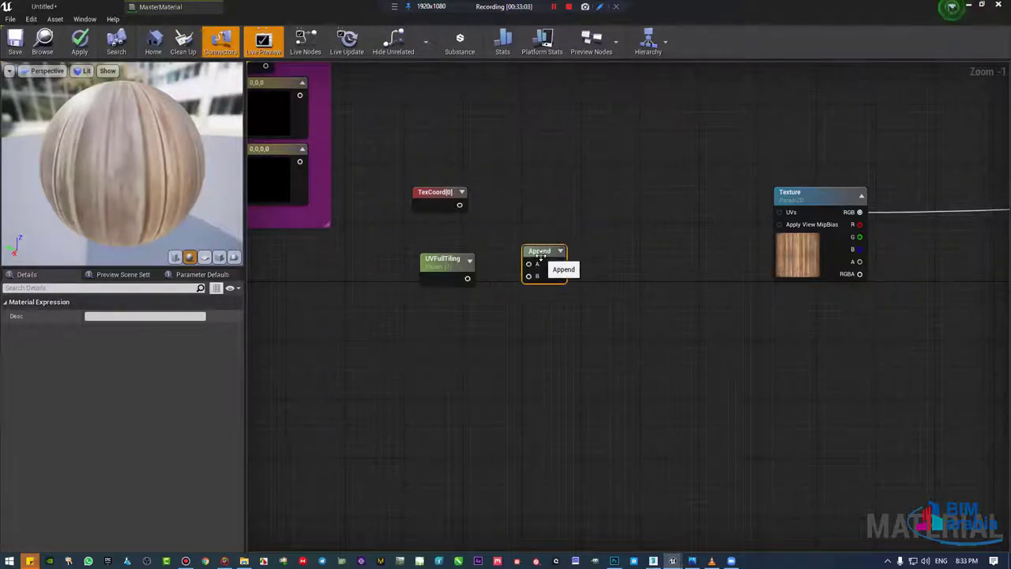
pyautogui.moveTo(441, 269)
pyautogui.mouseDown()
pyautogui.moveTo(441, 291)
pyautogui.moveTo(439, 238)
pyautogui.mouseUp()
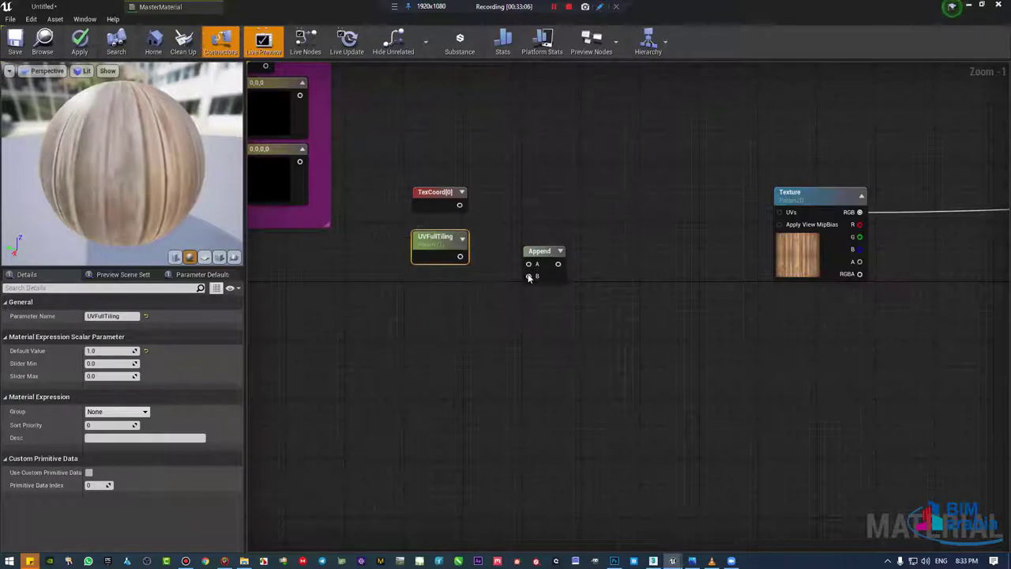
pyautogui.moveTo(545, 259); pyautogui.dragTo(567, 296)
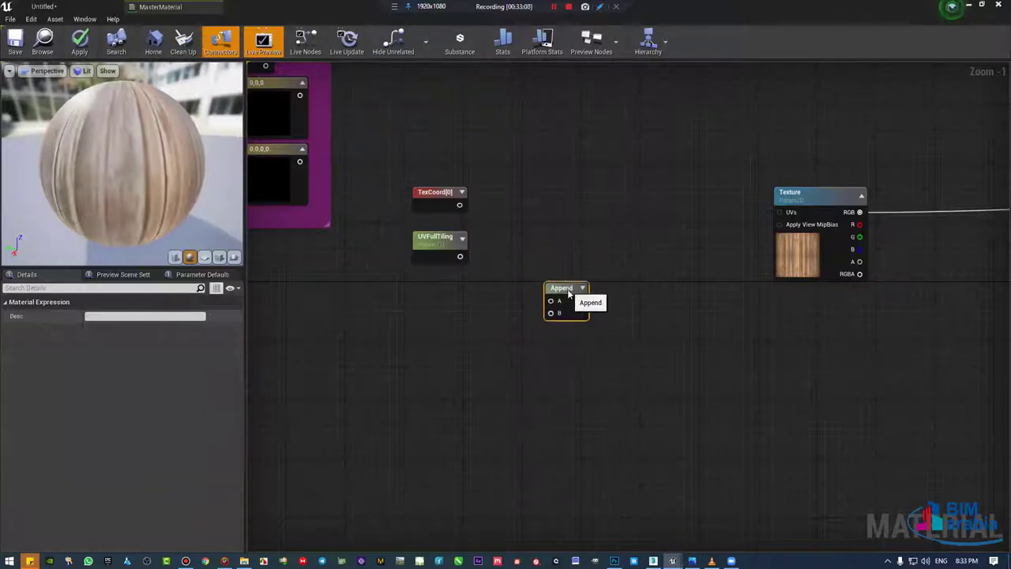
pyautogui.click(431, 204)
pyautogui.moveTo(431, 205)
pyautogui.mouseDown()
pyautogui.moveTo(432, 182)
pyautogui.moveTo(626, 188)
pyautogui.mouseUp()
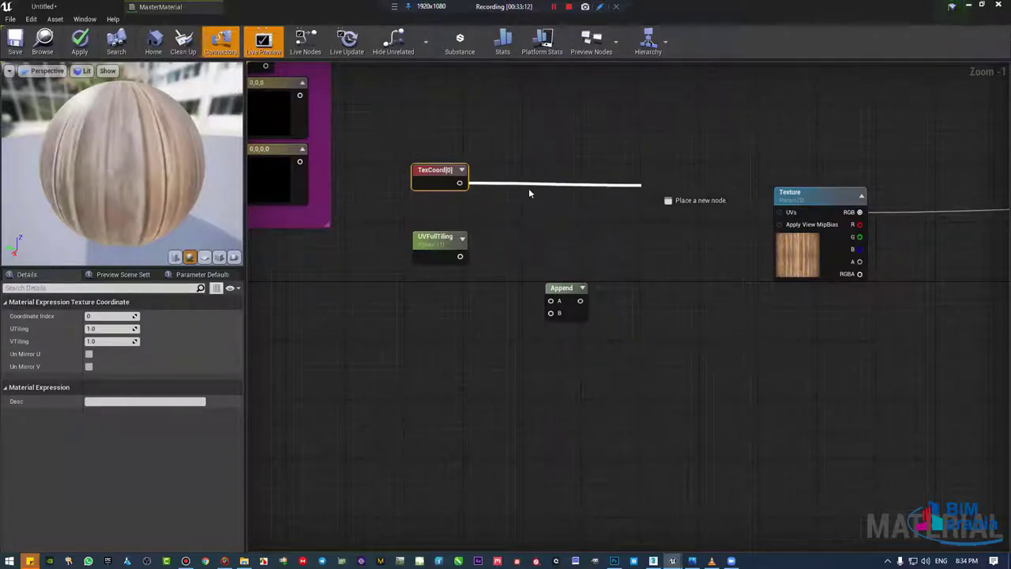
pyautogui.click(441, 183)
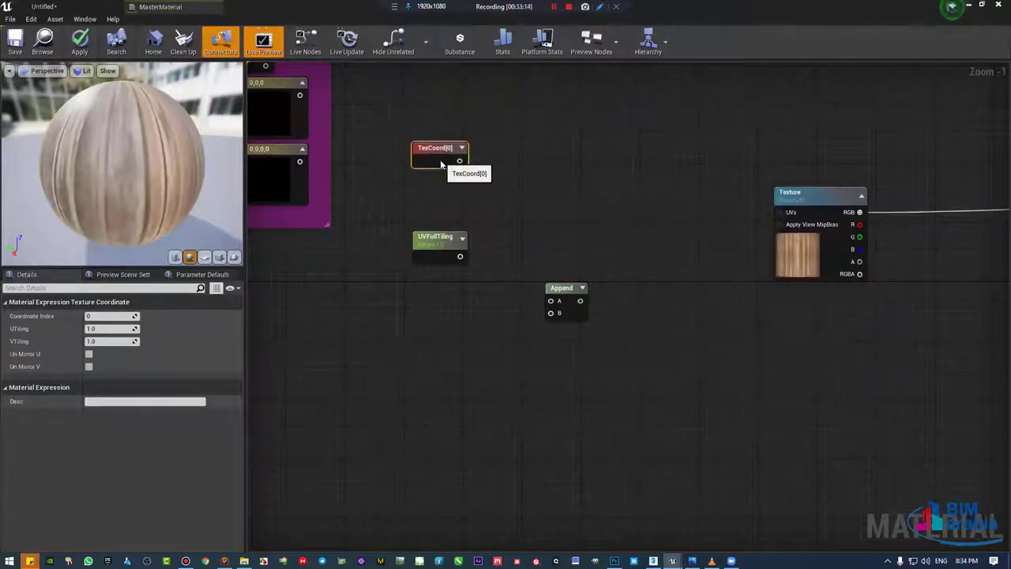
pyautogui.moveTo(446, 161); pyautogui.dragTo(465, 168)
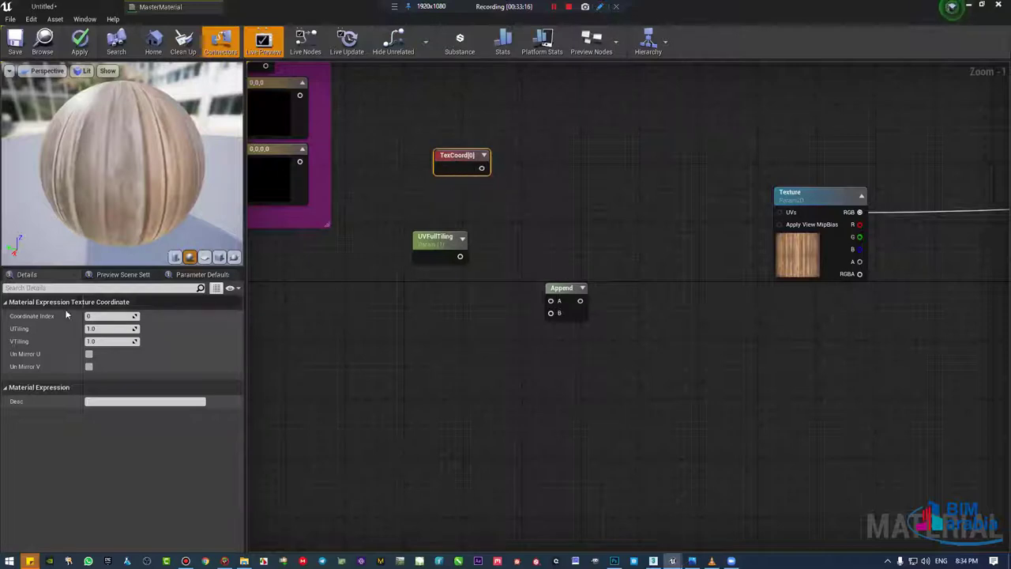
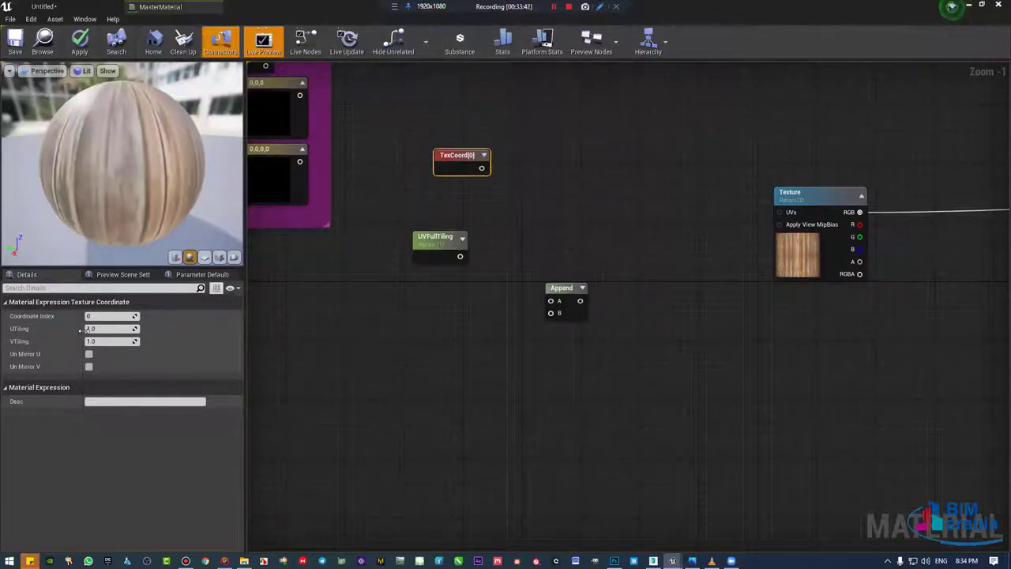
# Step: Set TexCoord[0]'s V tiling to 1.0 and reposition the TexCoord[0] and Append nodes
pyautogui.click(108, 340)
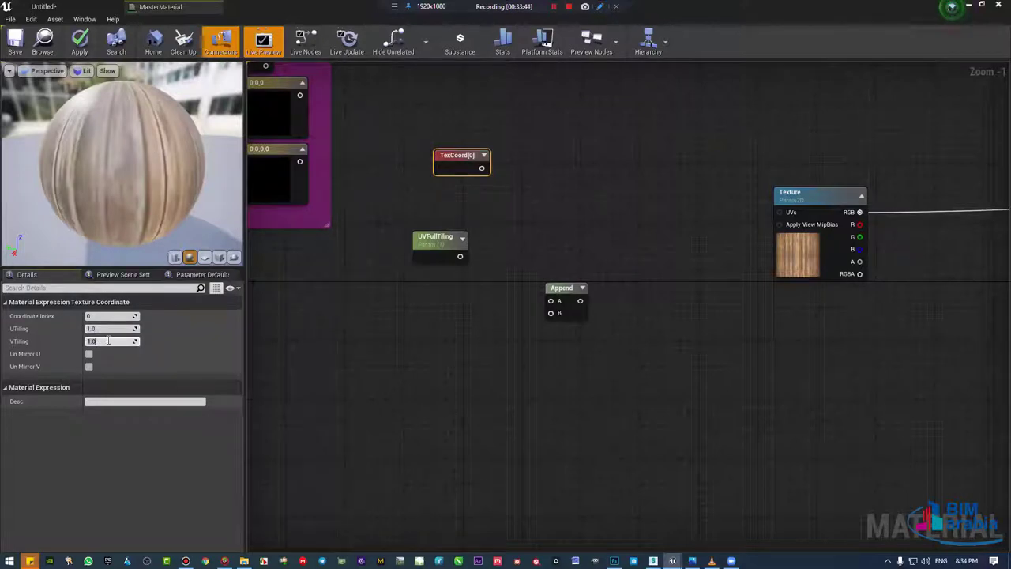
pyautogui.press('Return')
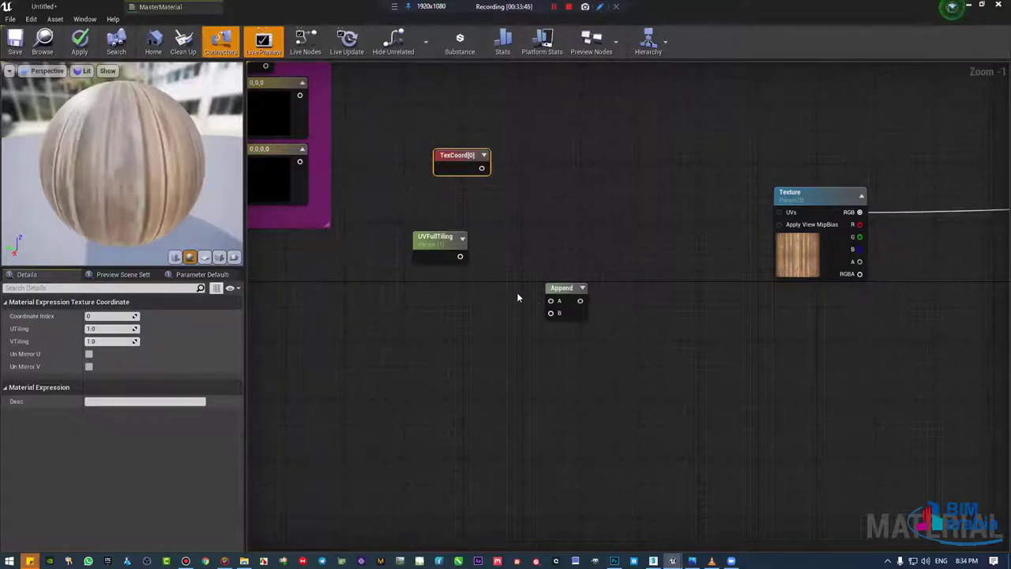
pyautogui.moveTo(561, 290); pyautogui.dragTo(590, 275)
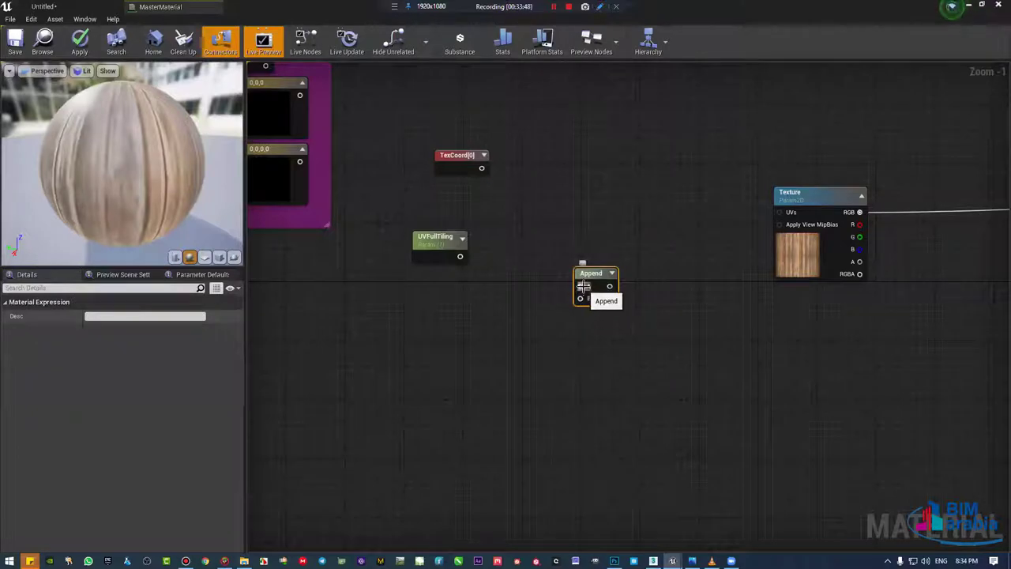
pyautogui.moveTo(581, 286); pyautogui.dragTo(573, 294)
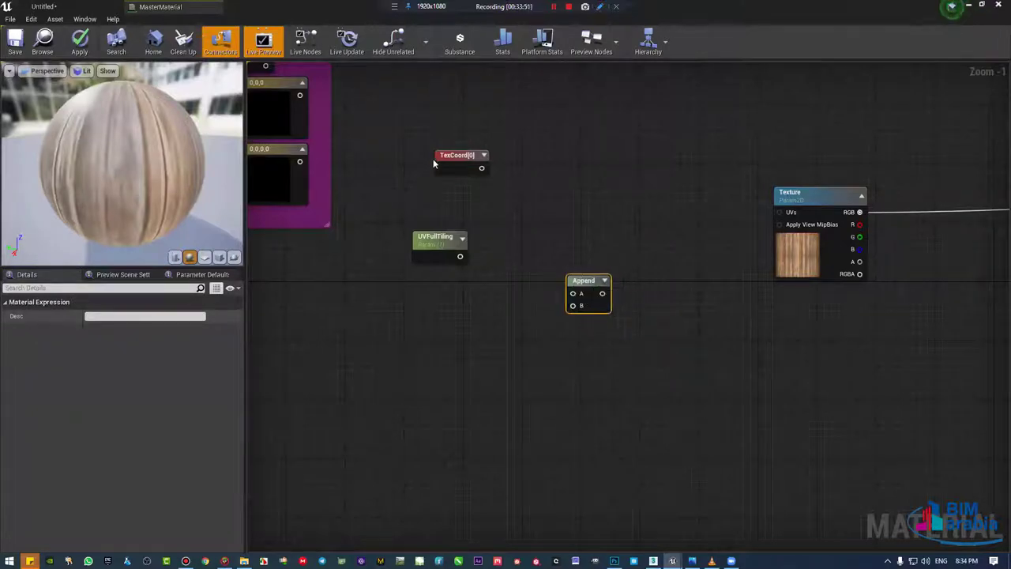
pyautogui.moveTo(456, 168); pyautogui.dragTo(429, 167)
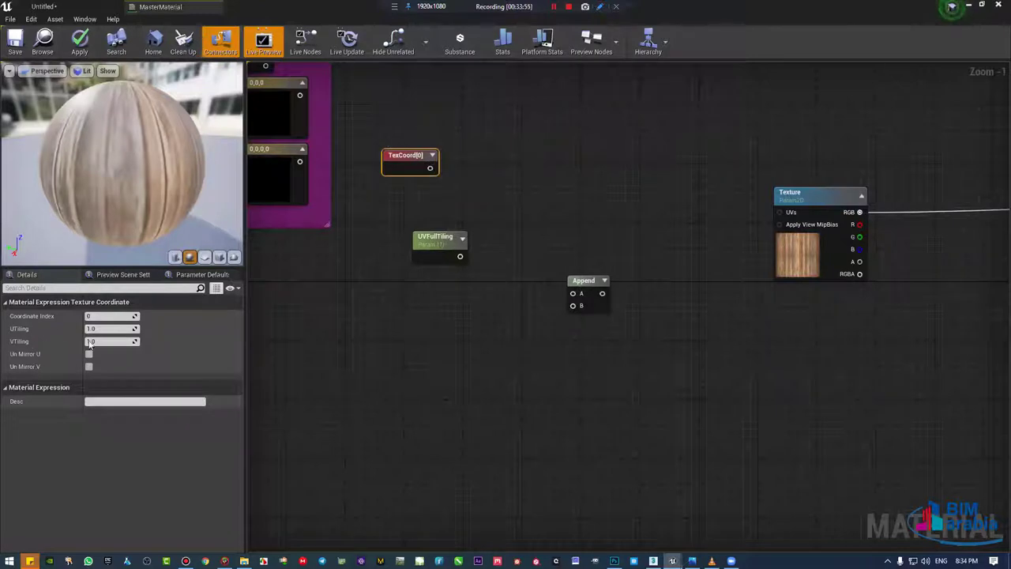
pyautogui.moveTo(429, 169); pyautogui.dragTo(587, 168)
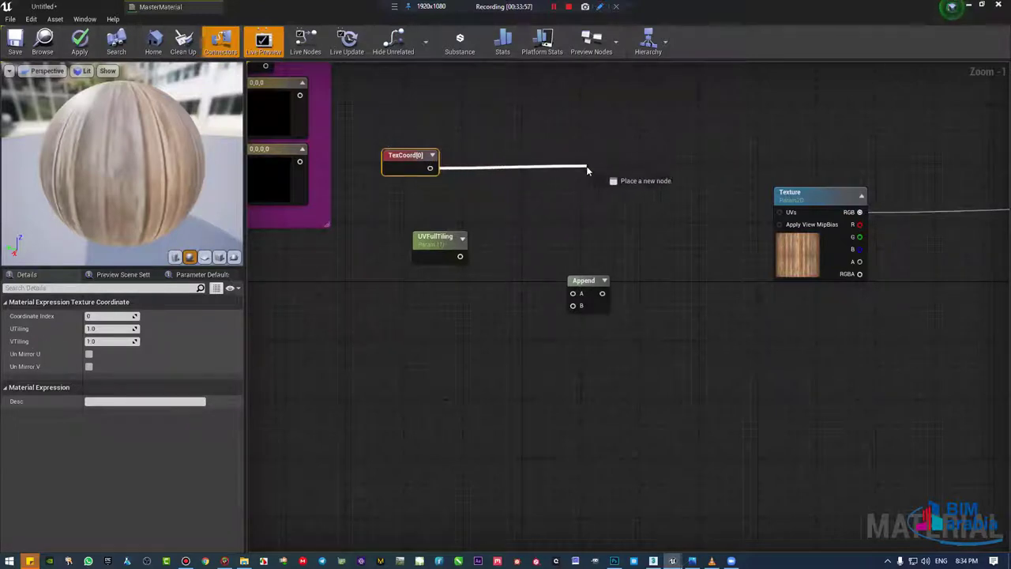
pyautogui.click(584, 285)
# Step: Move UVFullTiling left and place TexCoord[0] directly above the Append node
pyautogui.moveTo(600, 281)
pyautogui.mouseDown()
pyautogui.moveTo(561, 302)
pyautogui.moveTo(440, 299)
pyautogui.mouseUp()
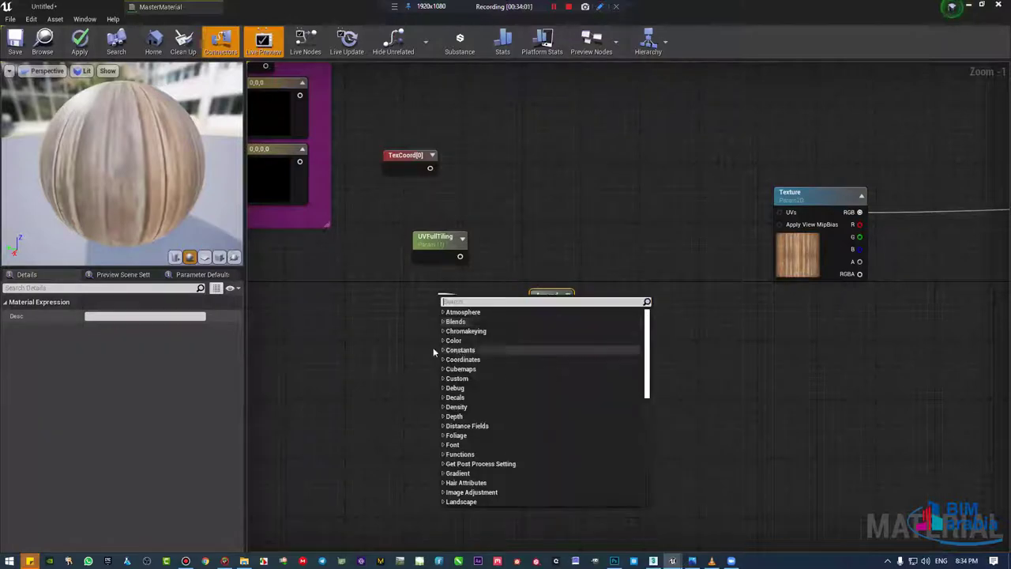
pyautogui.click(433, 347)
pyautogui.moveTo(536, 320); pyautogui.dragTo(488, 145)
pyautogui.click(473, 312)
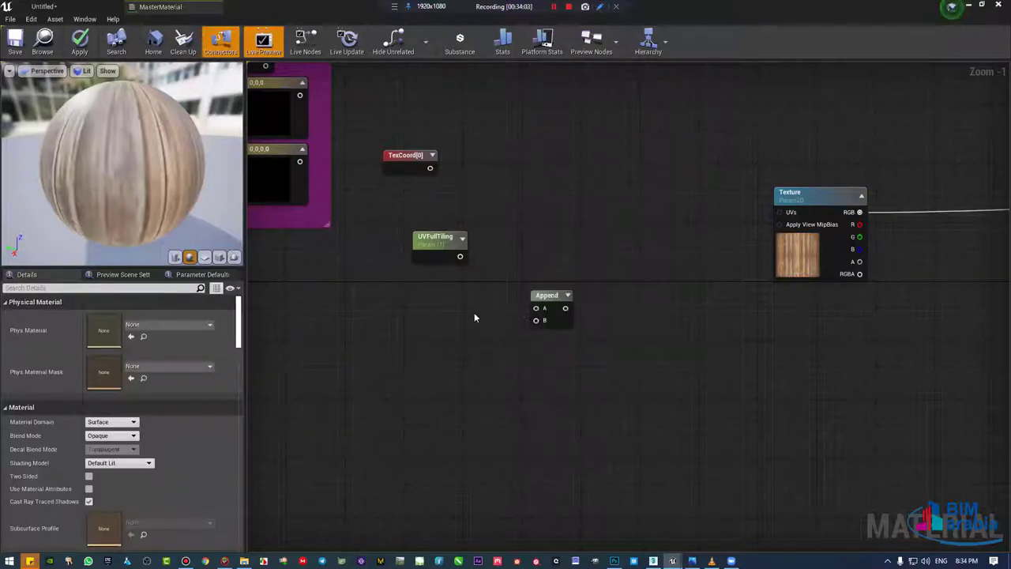
pyautogui.moveTo(448, 247); pyautogui.dragTo(365, 246)
pyautogui.moveTo(410, 158); pyautogui.dragTo(552, 268)
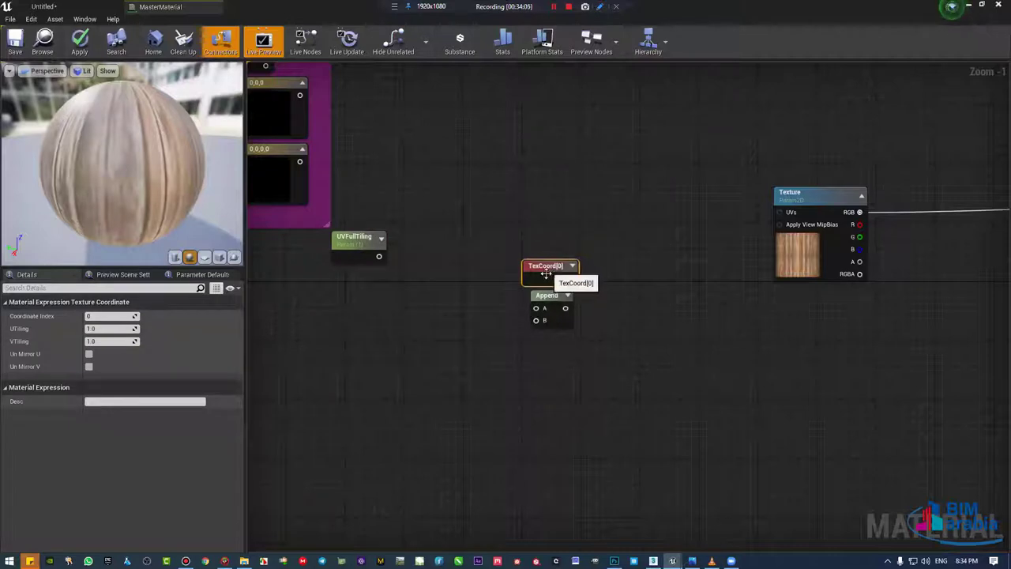
pyautogui.moveTo(670, 348); pyautogui.dragTo(738, 348, button='right')
pyautogui.scroll(1, 671, 343)
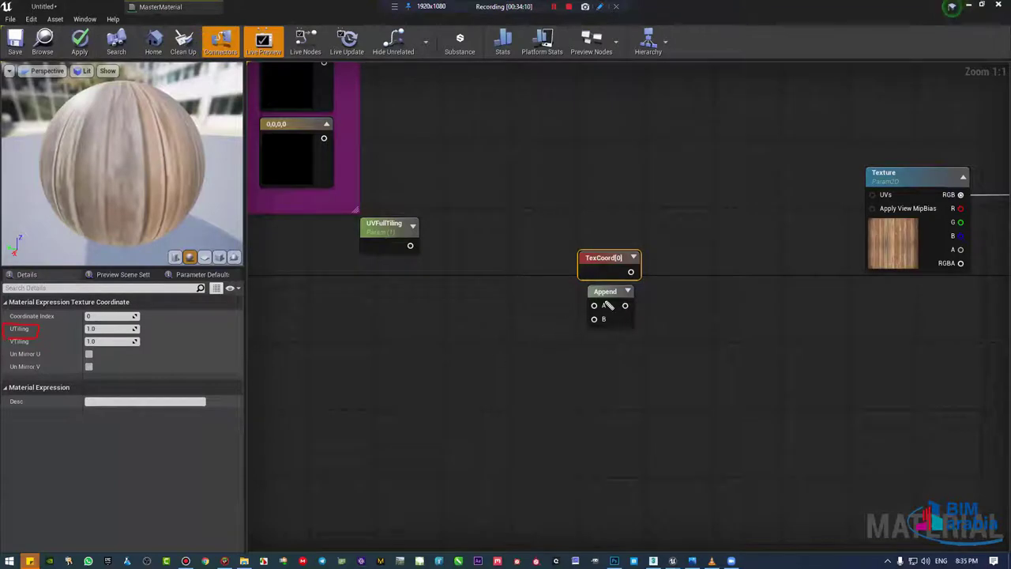
# Step: Clear the pen annotations and move TexCoord[0] up-left, clear of the Append node
pyautogui.moveTo(616, 309)
pyautogui.mouseDown()
pyautogui.moveTo(590, 311)
pyautogui.moveTo(607, 300)
pyautogui.mouseUp()
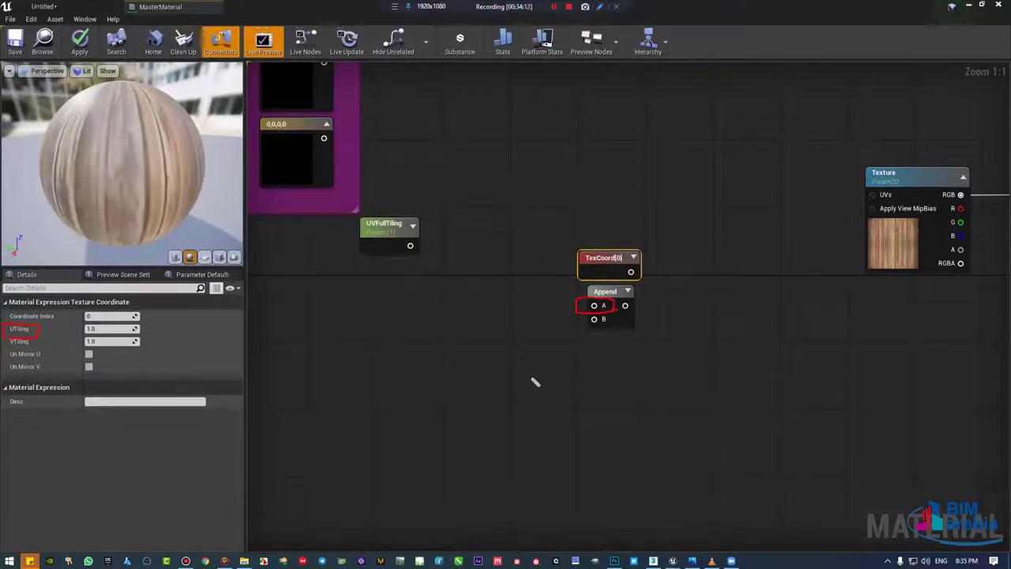
pyautogui.moveTo(19, 353); pyautogui.dragTo(41, 340)
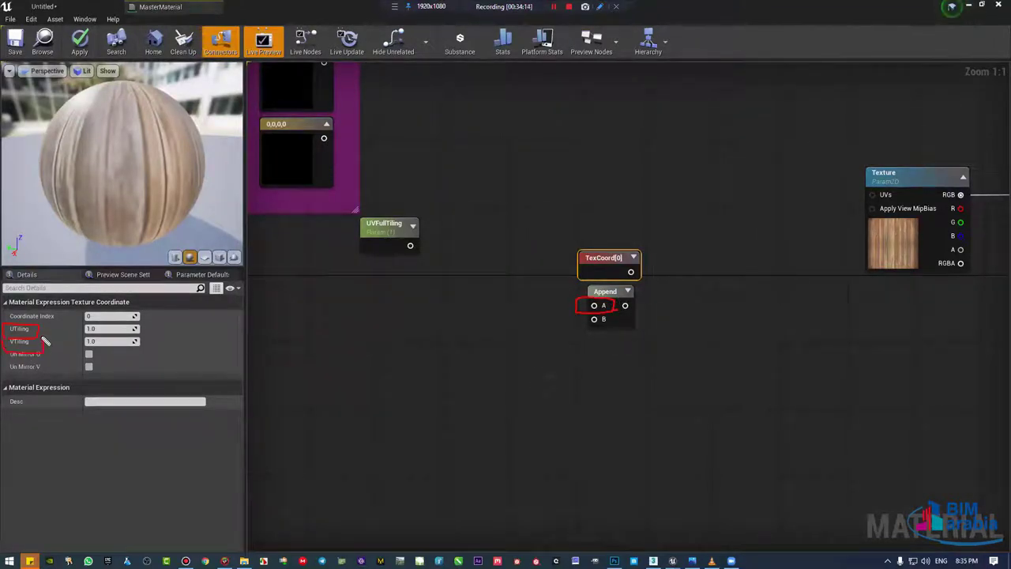
pyautogui.moveTo(585, 320); pyautogui.dragTo(621, 310)
pyautogui.moveTo(632, 274); pyautogui.dragTo(736, 296)
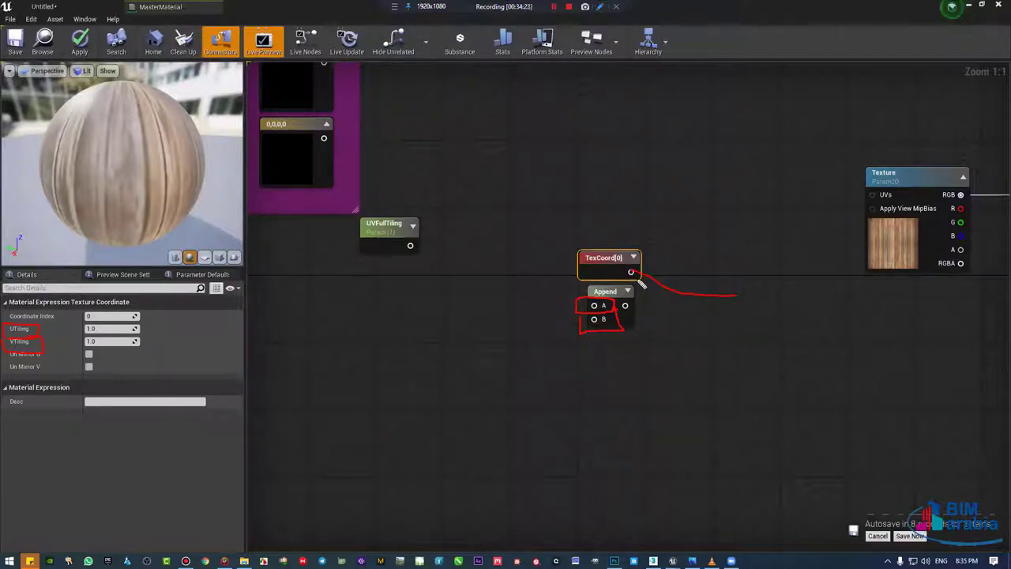
pyautogui.moveTo(584, 303); pyautogui.dragTo(508, 304)
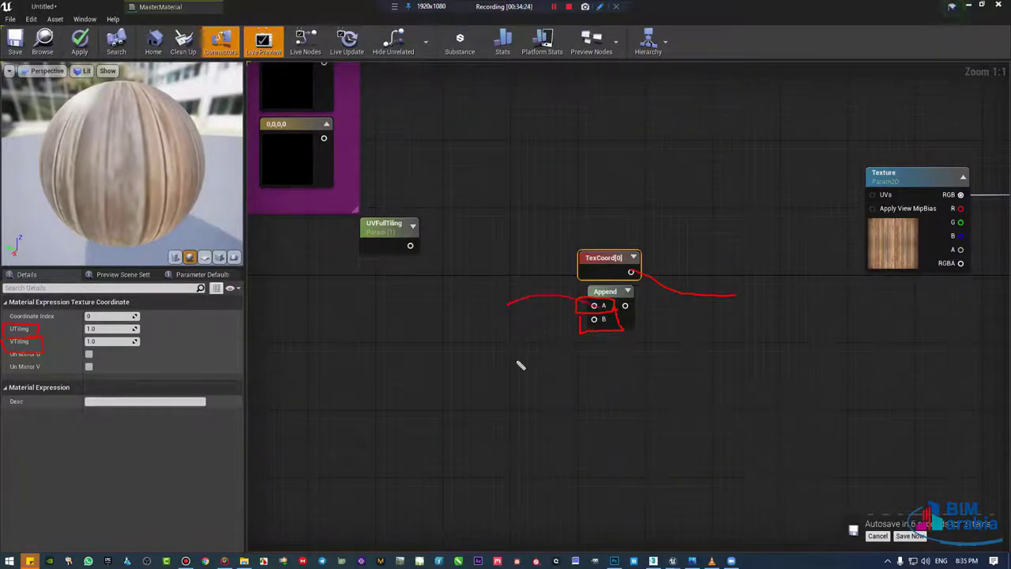
pyautogui.moveTo(519, 361)
pyautogui.mouseDown()
pyautogui.moveTo(584, 328)
pyautogui.moveTo(506, 363)
pyautogui.mouseUp()
pyautogui.moveTo(544, 297); pyautogui.dragTo(479, 304)
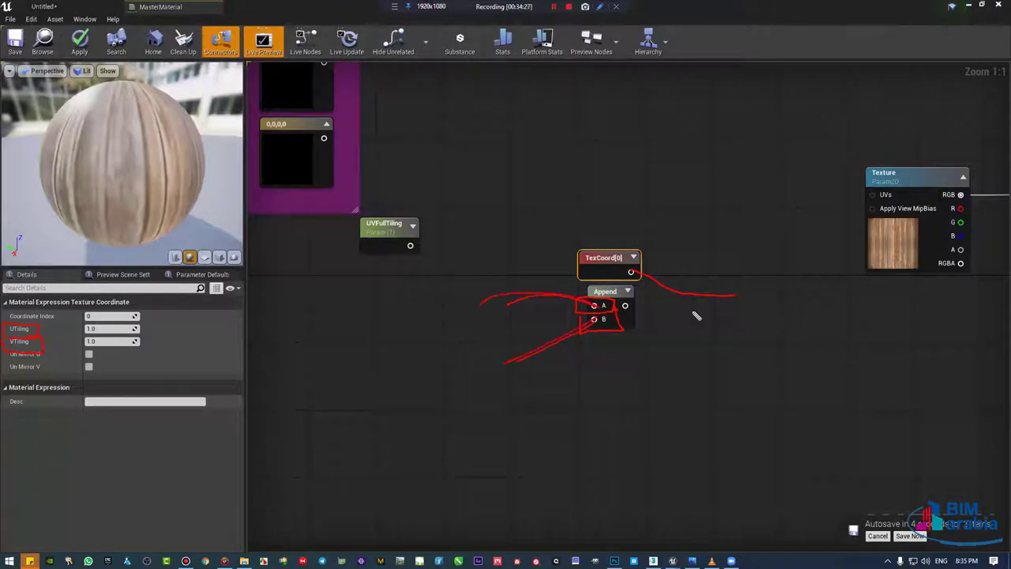
pyautogui.moveTo(633, 273); pyautogui.dragTo(726, 302)
pyautogui.moveTo(541, 263); pyautogui.dragTo(565, 418)
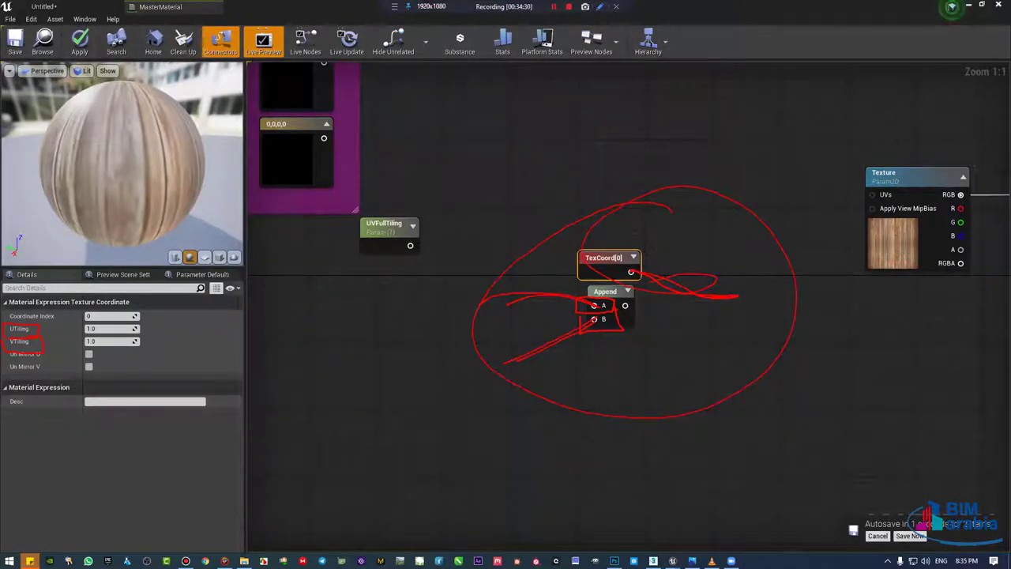
pyautogui.press('Escape')
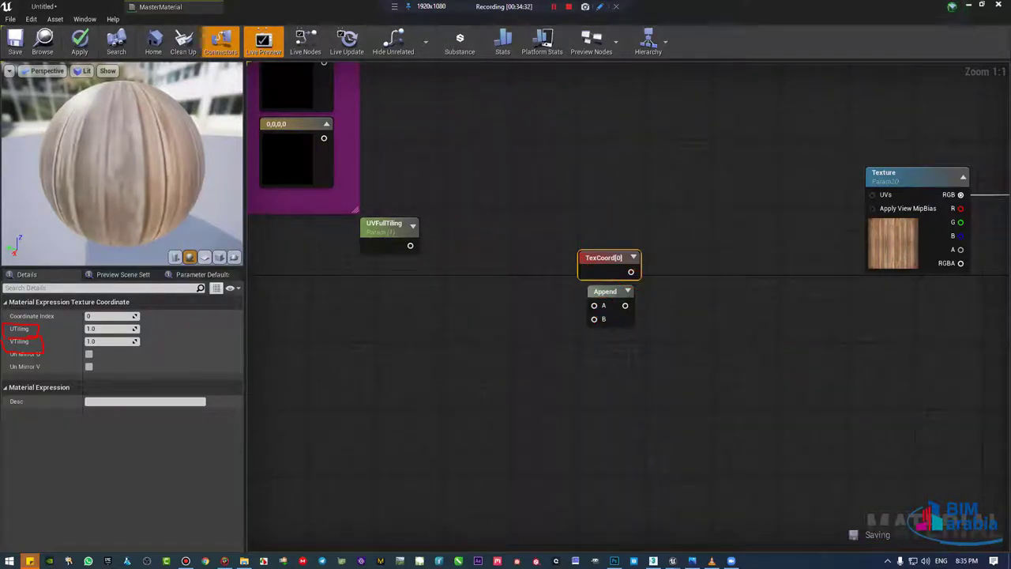
pyautogui.moveTo(602, 269); pyautogui.dragTo(527, 209)
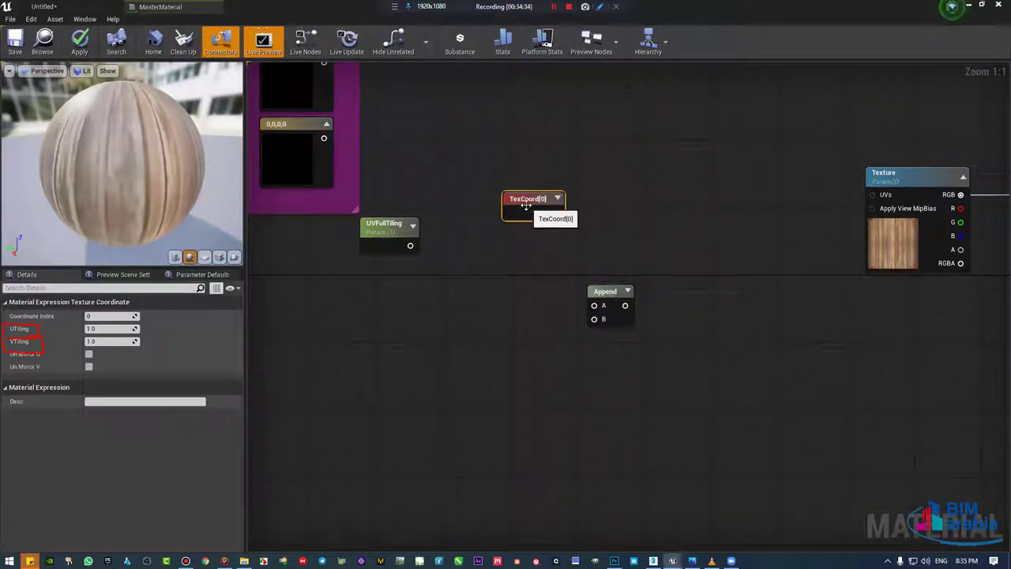
# Step: Place a new Add node in the graph and shift Append down-left
pyautogui.rightClick(655, 213)
pyautogui.press('Escape')
pyautogui.click(658, 217)
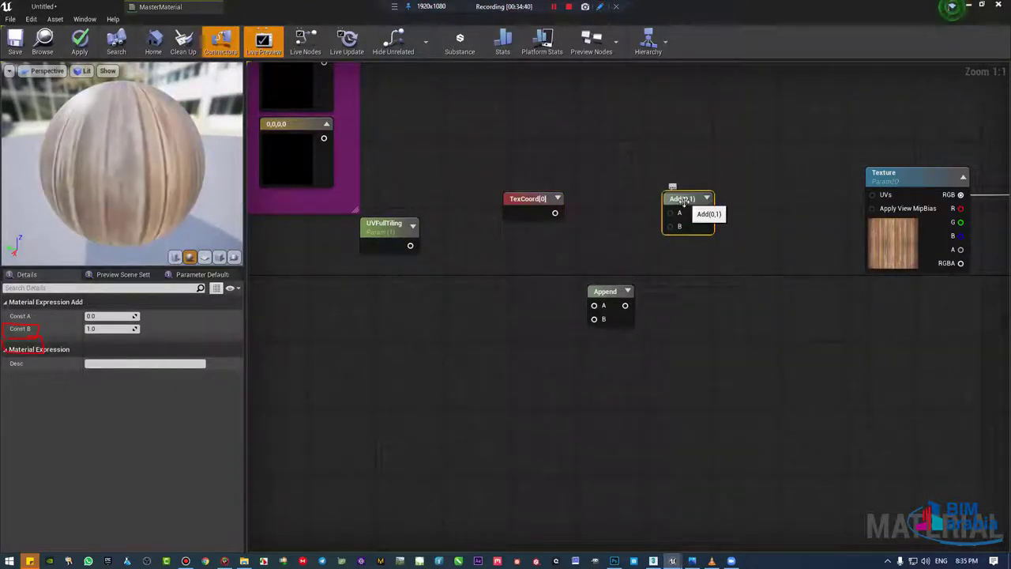
pyautogui.moveTo(678, 226)
pyautogui.mouseDown()
pyautogui.moveTo(684, 211)
pyautogui.moveTo(667, 220)
pyautogui.mouseUp()
pyautogui.moveTo(600, 293); pyautogui.dragTo(558, 318)
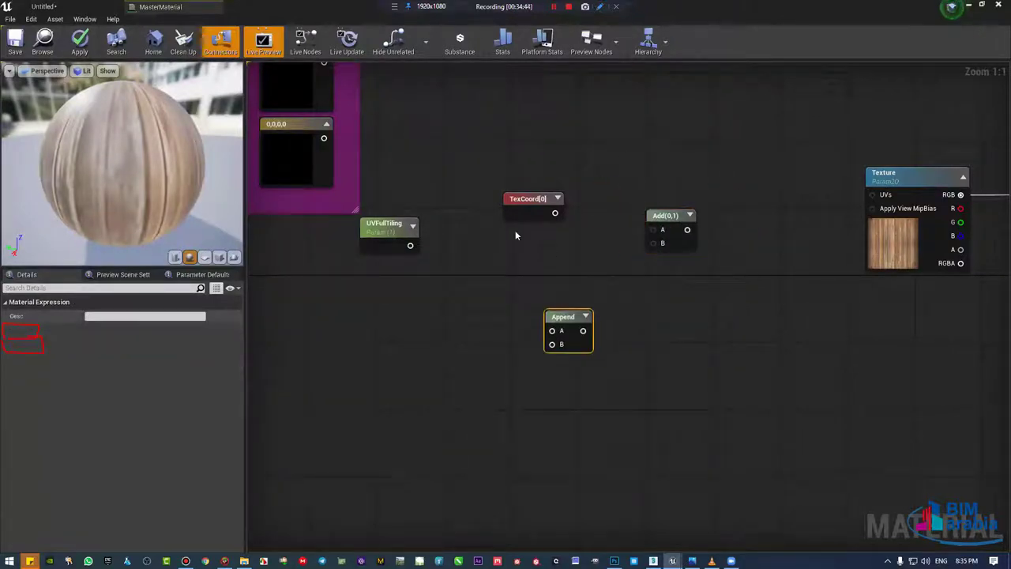
# Step: Wire TexCoord[0] into Add's A input and the Append output into Add's B input
pyautogui.click(528, 201)
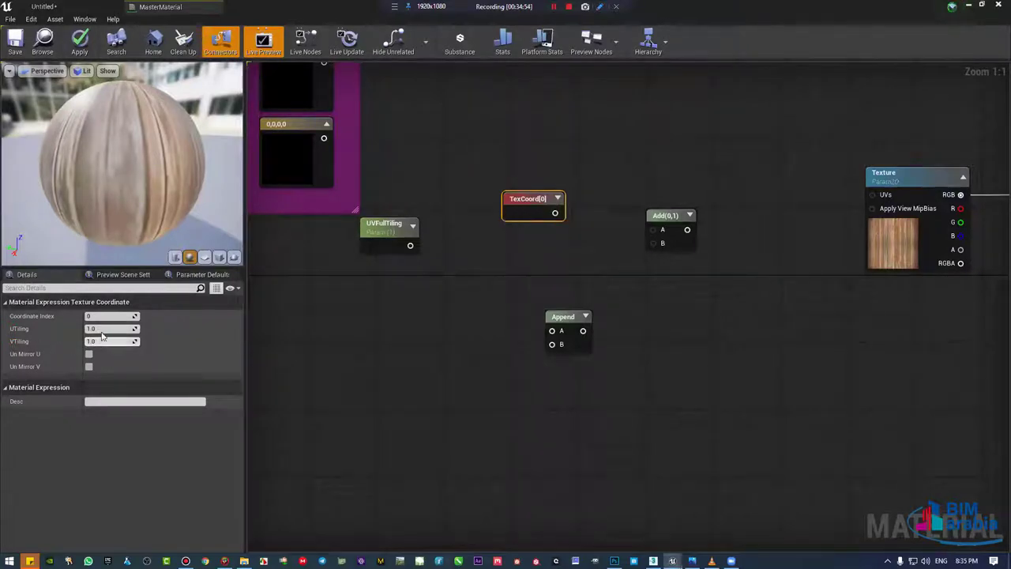
pyautogui.moveTo(667, 234); pyautogui.dragTo(666, 218)
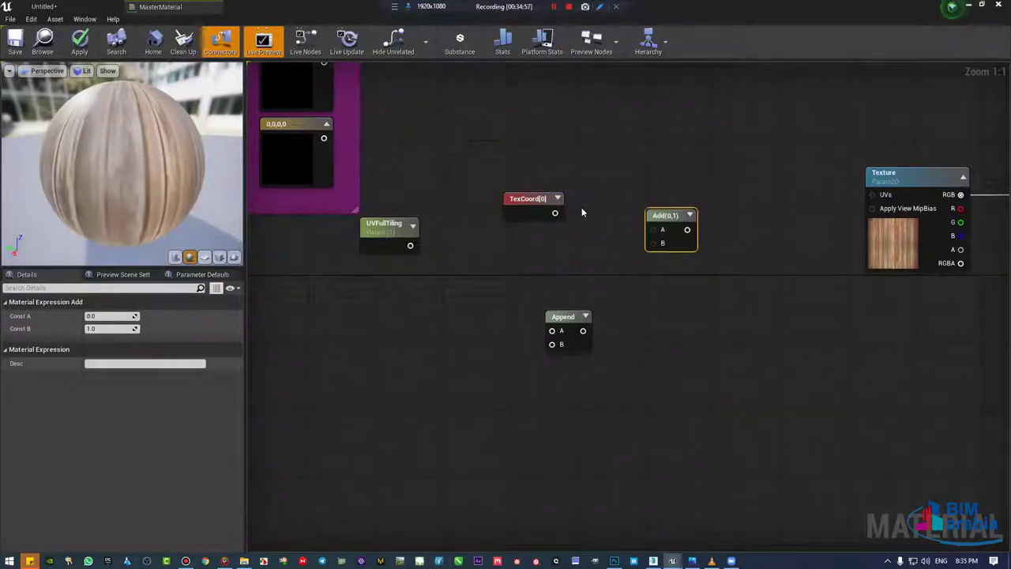
pyautogui.moveTo(555, 212)
pyautogui.mouseDown()
pyautogui.moveTo(654, 230)
pyautogui.moveTo(689, 215)
pyautogui.mouseUp()
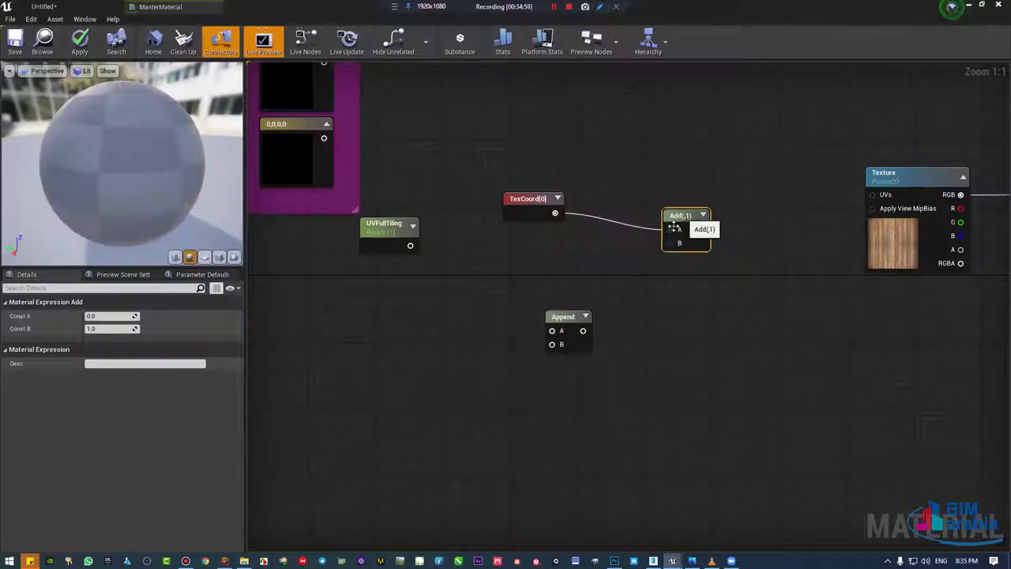
pyautogui.moveTo(584, 337)
pyautogui.mouseDown()
pyautogui.moveTo(592, 312)
pyautogui.moveTo(678, 243)
pyautogui.mouseUp()
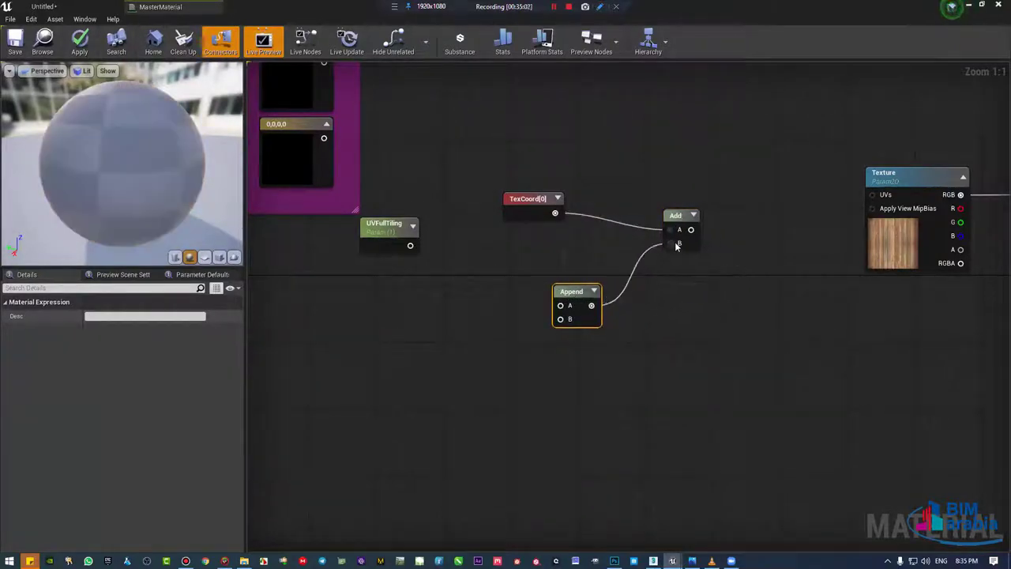
# Step: Nudge TexCoord[0] and Append into place and connect Append's output to Add's B input
pyautogui.click(522, 204)
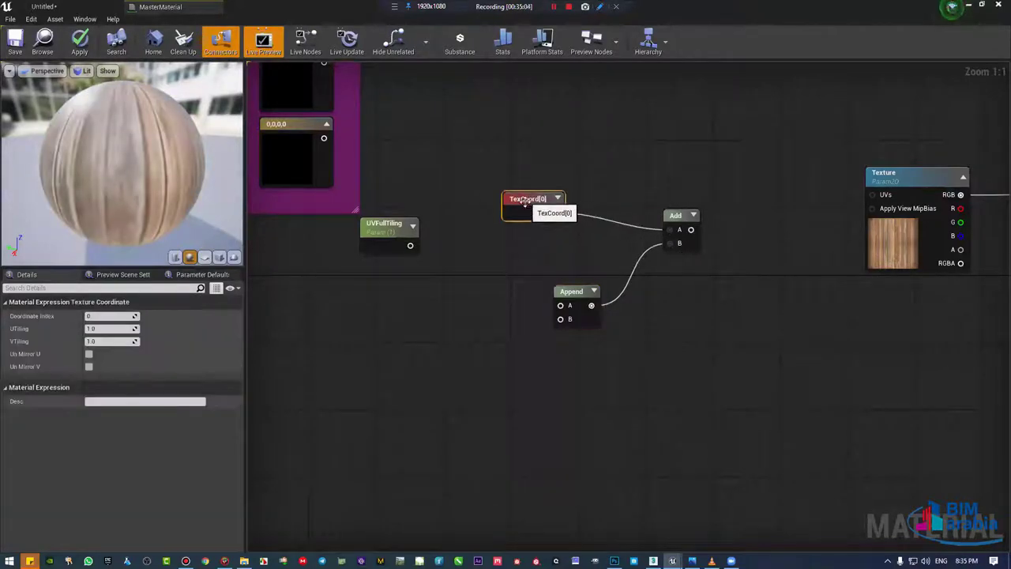
pyautogui.moveTo(576, 307)
pyautogui.mouseDown()
pyautogui.moveTo(575, 291)
pyautogui.moveTo(567, 307)
pyautogui.mouseUp()
pyautogui.moveTo(528, 203); pyautogui.dragTo(527, 220)
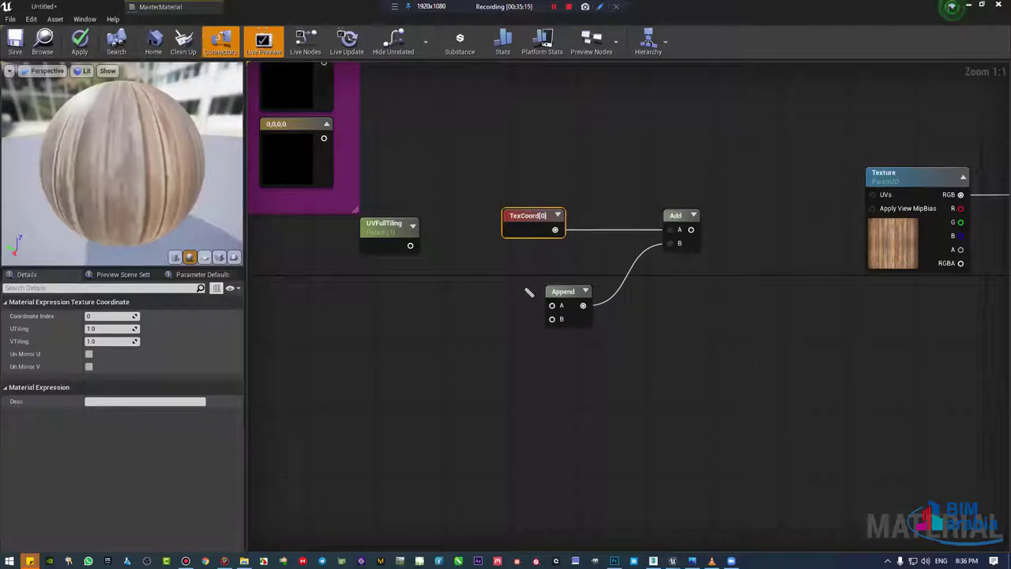
pyautogui.moveTo(549, 308); pyautogui.dragTo(600, 302)
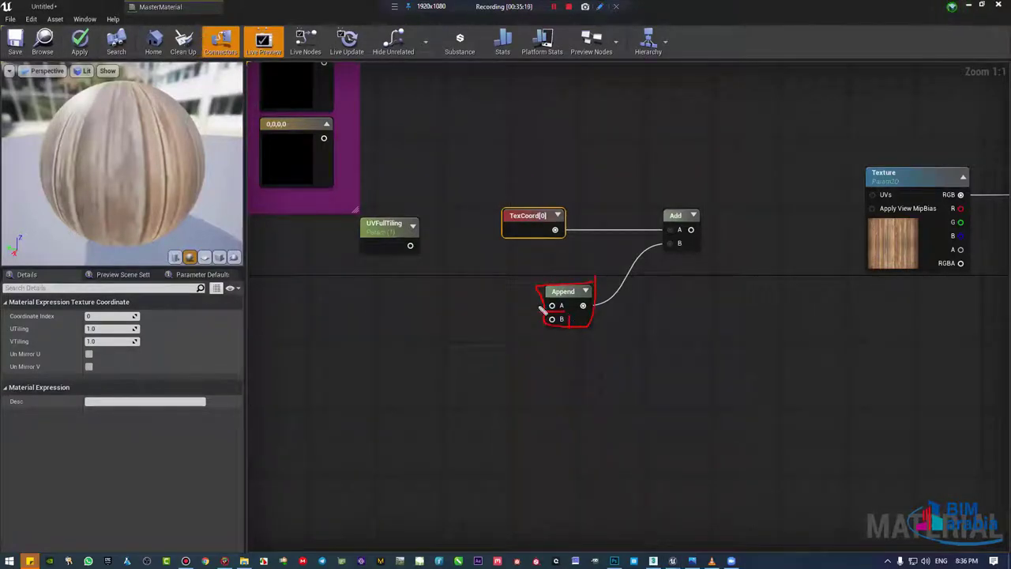
pyautogui.moveTo(545, 310)
pyautogui.mouseDown()
pyautogui.moveTo(535, 294)
pyautogui.moveTo(662, 252)
pyautogui.moveTo(562, 220)
pyautogui.mouseUp()
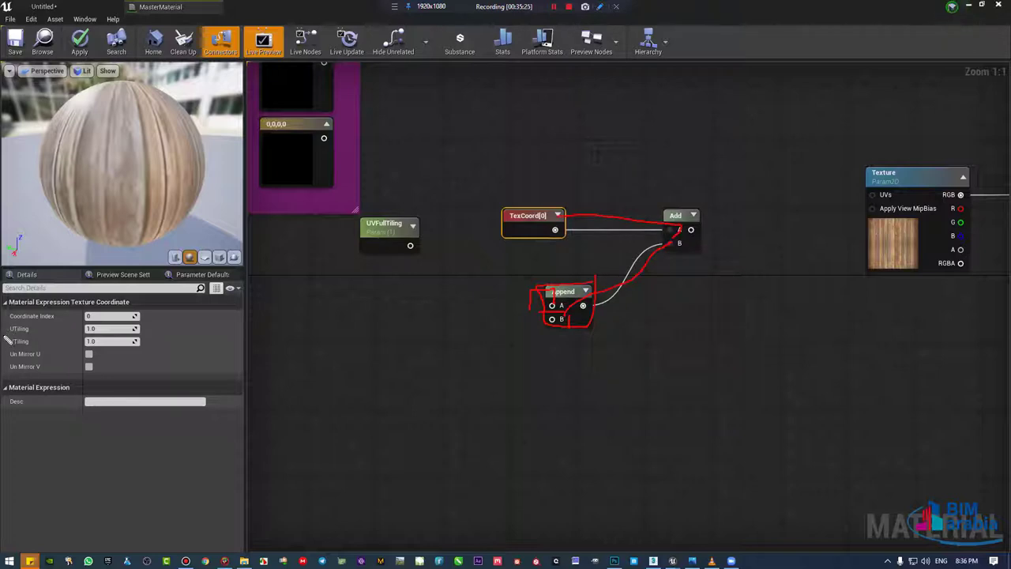
pyautogui.moveTo(7, 335); pyautogui.dragTo(7, 326)
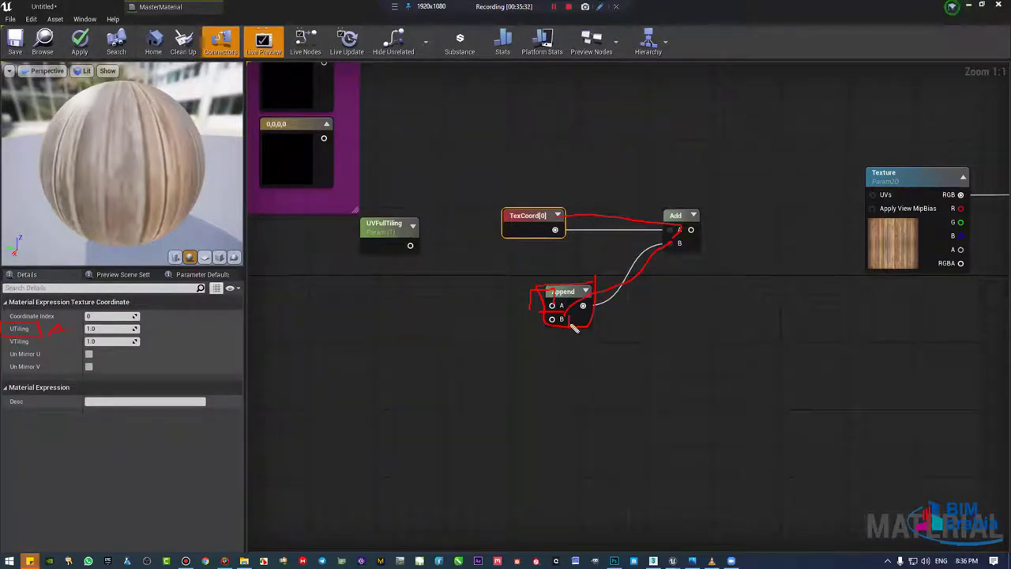
pyautogui.moveTo(547, 310); pyautogui.dragTo(575, 336)
pyautogui.moveTo(617, 298)
pyautogui.mouseDown()
pyautogui.moveTo(679, 239)
pyautogui.moveTo(487, 219)
pyautogui.moveTo(555, 208)
pyautogui.mouseUp()
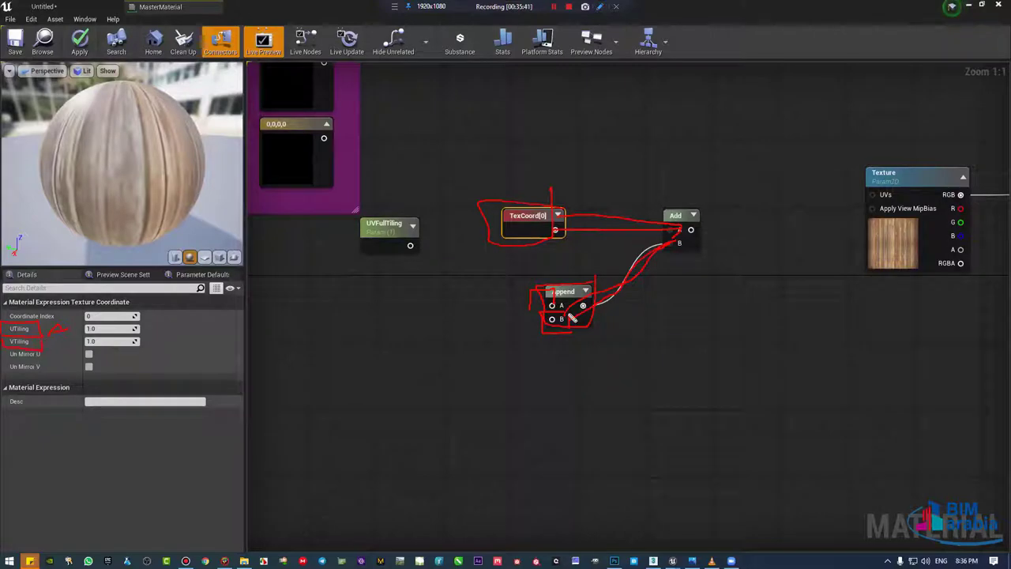
pyautogui.press('e')
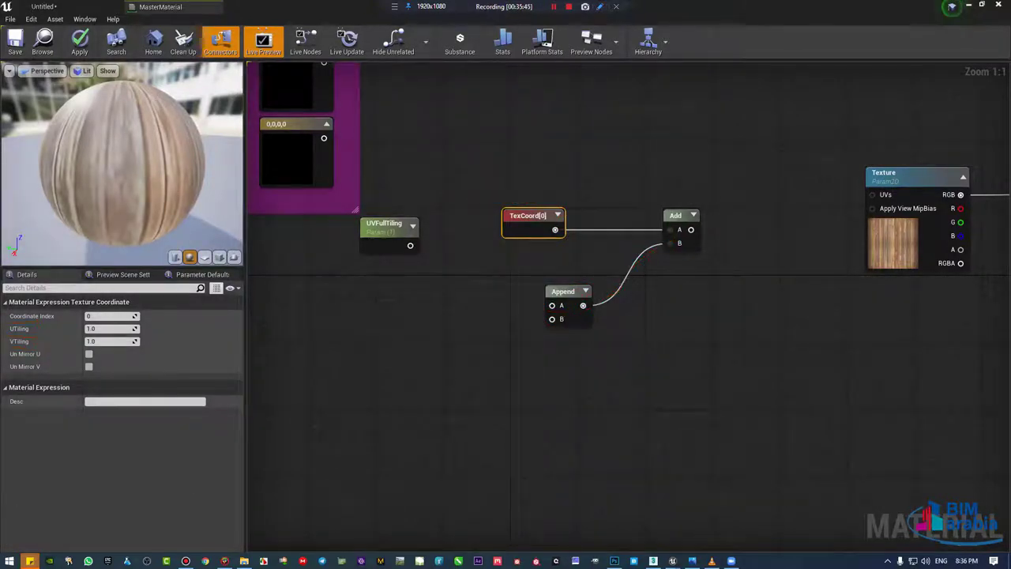
# Step: Add a constant, make it a parameter named UTiling, and wire it into Append's A input
pyautogui.moveTo(557, 277); pyautogui.dragTo(639, 254, button='right')
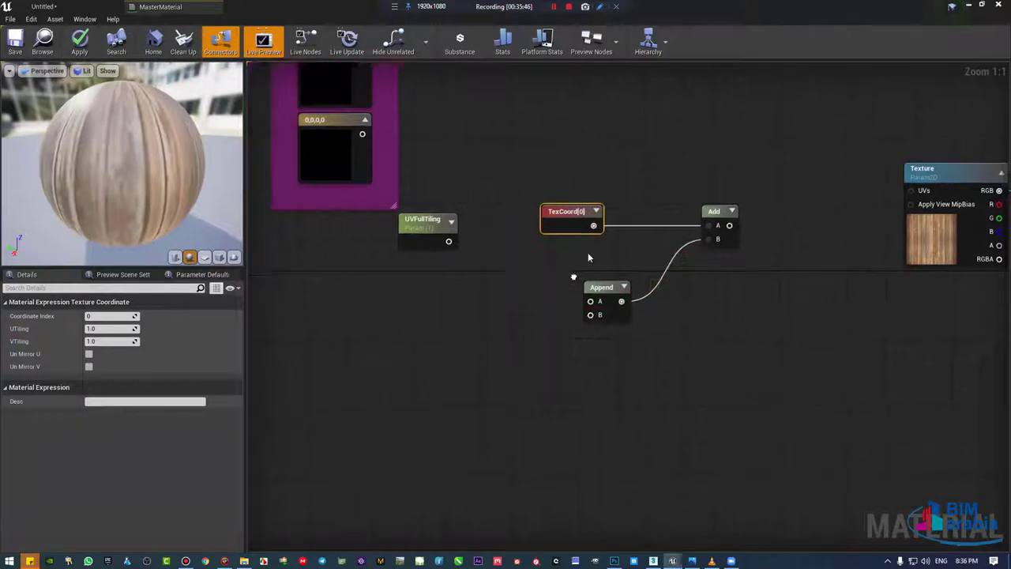
pyautogui.moveTo(667, 287); pyautogui.dragTo(719, 285)
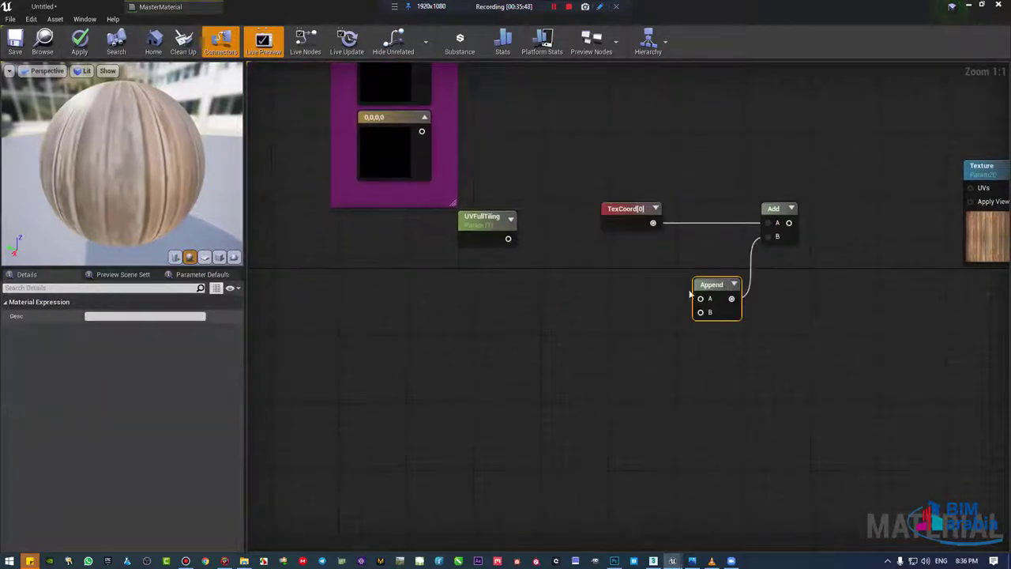
pyautogui.click(630, 216)
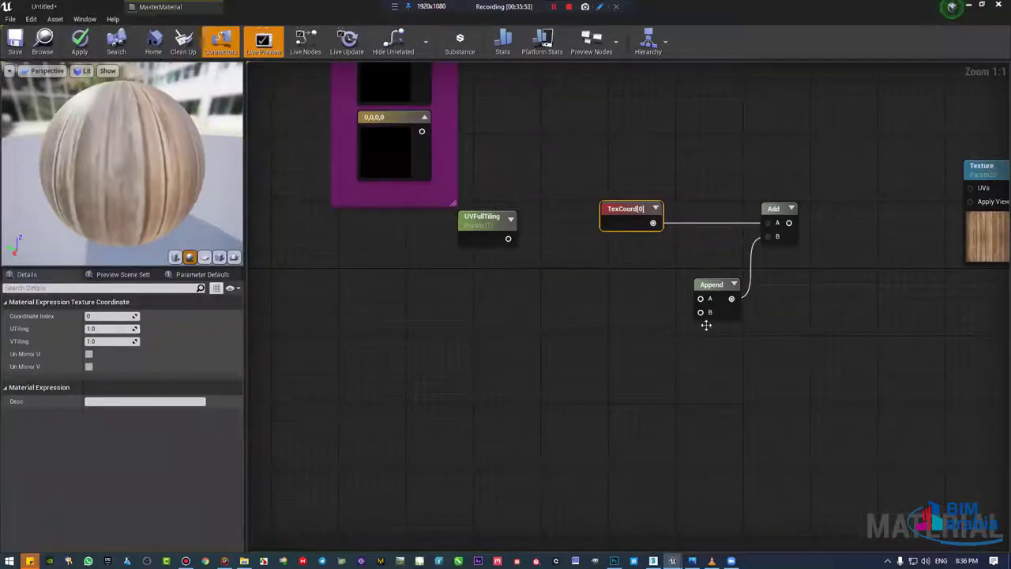
pyautogui.click(427, 341)
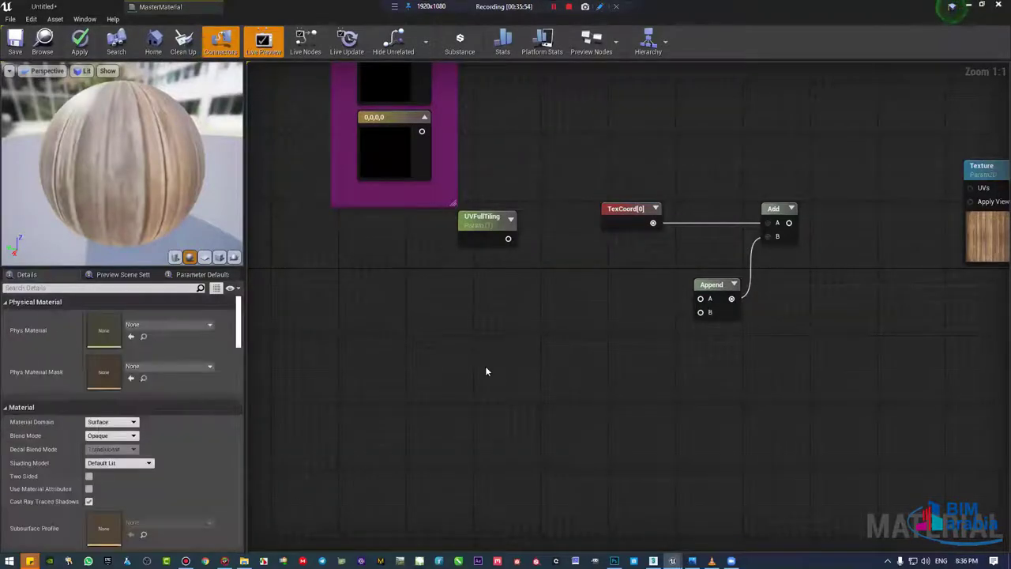
pyautogui.click(428, 340)
pyautogui.moveTo(439, 343)
pyautogui.mouseDown()
pyautogui.moveTo(537, 344)
pyautogui.moveTo(699, 300)
pyautogui.mouseUp()
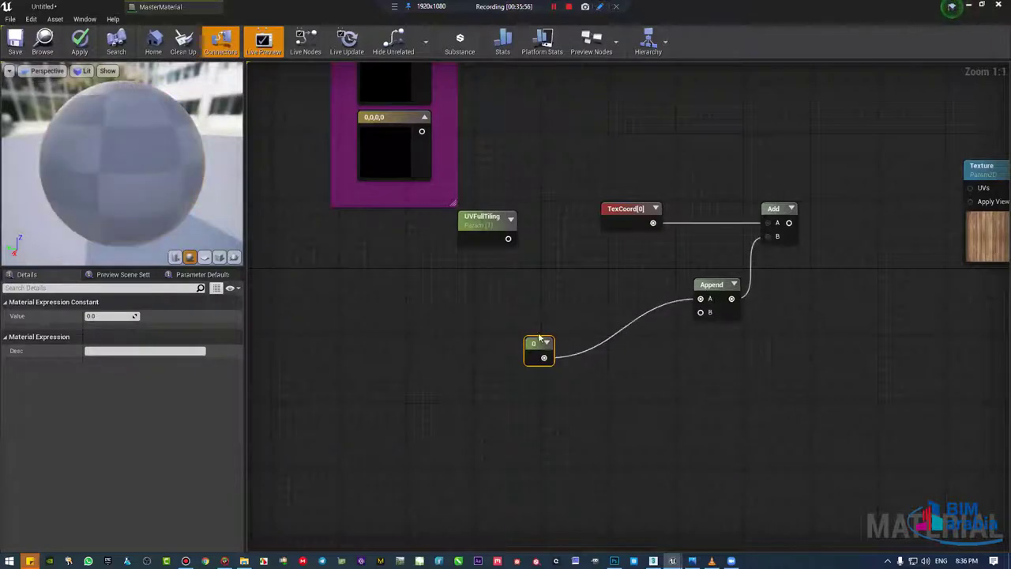
pyautogui.moveTo(540, 349); pyautogui.dragTo(565, 299)
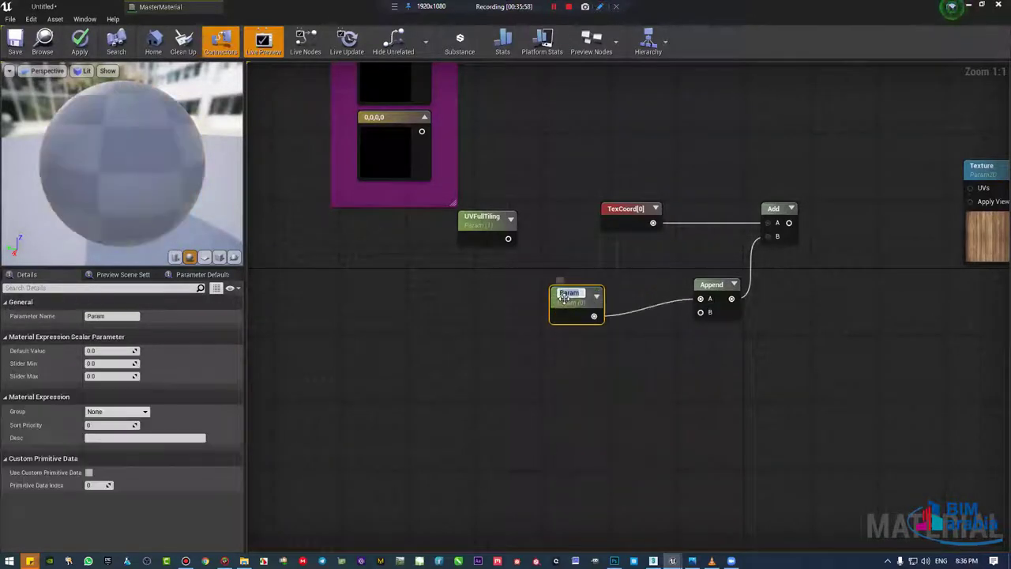
pyautogui.write('UTil')
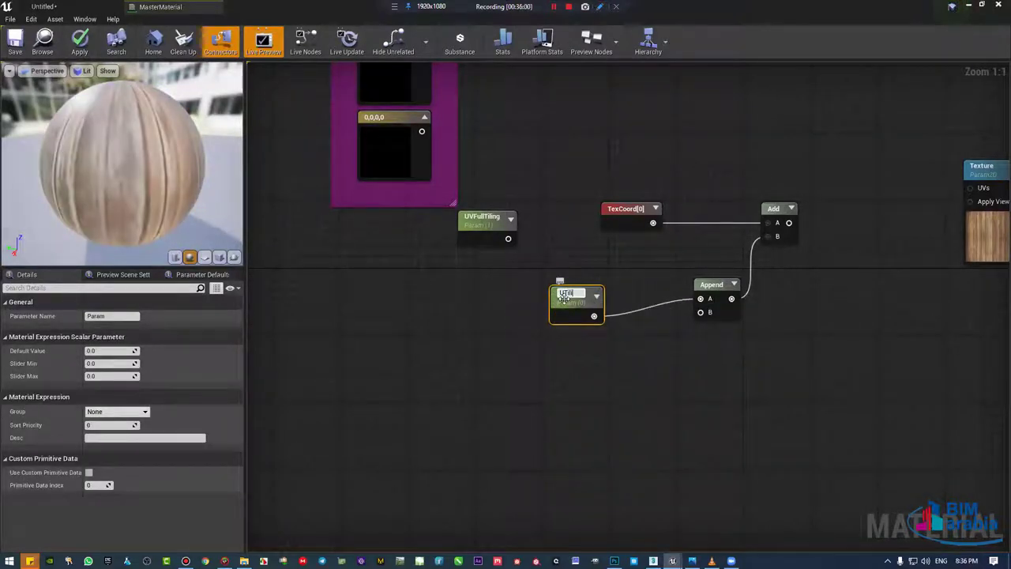
pyautogui.write('g')
pyautogui.press('Return')
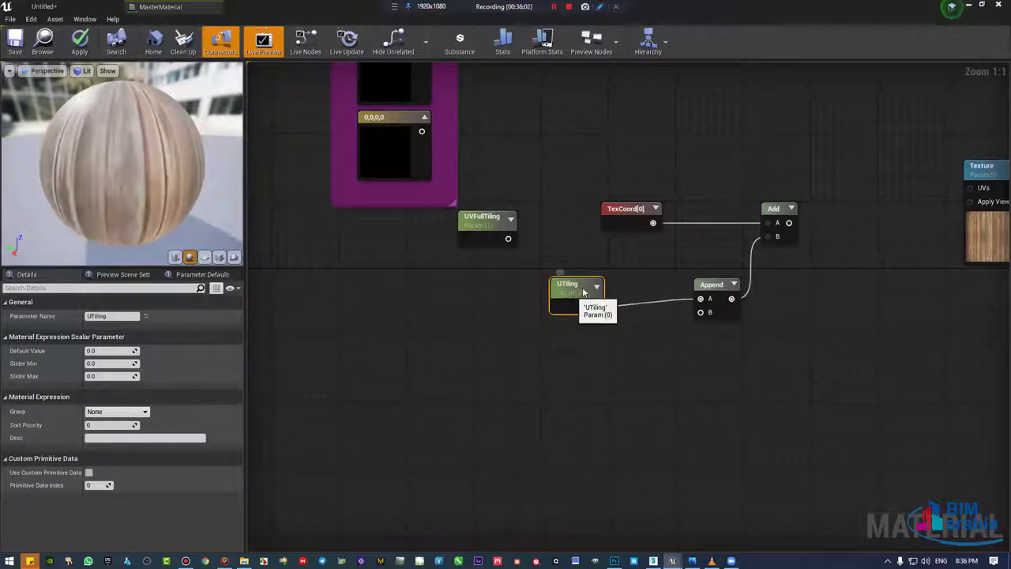
pyautogui.moveTo(565, 305); pyautogui.dragTo(598, 287)
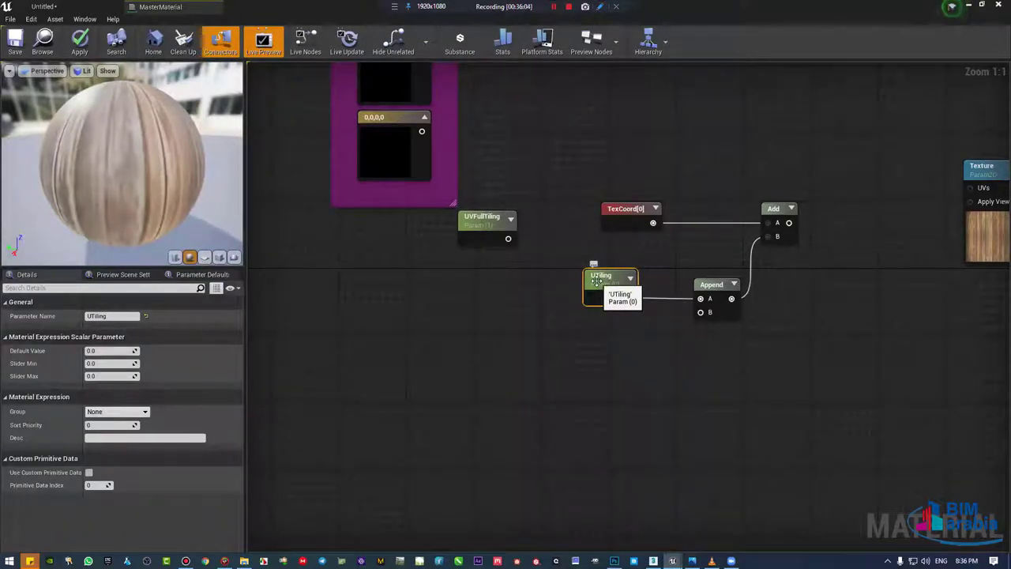
# Step: Duplicate UTiling as a VTiling parameter and wire it into Append's B input
pyautogui.hotkey('ctrl', 'w')
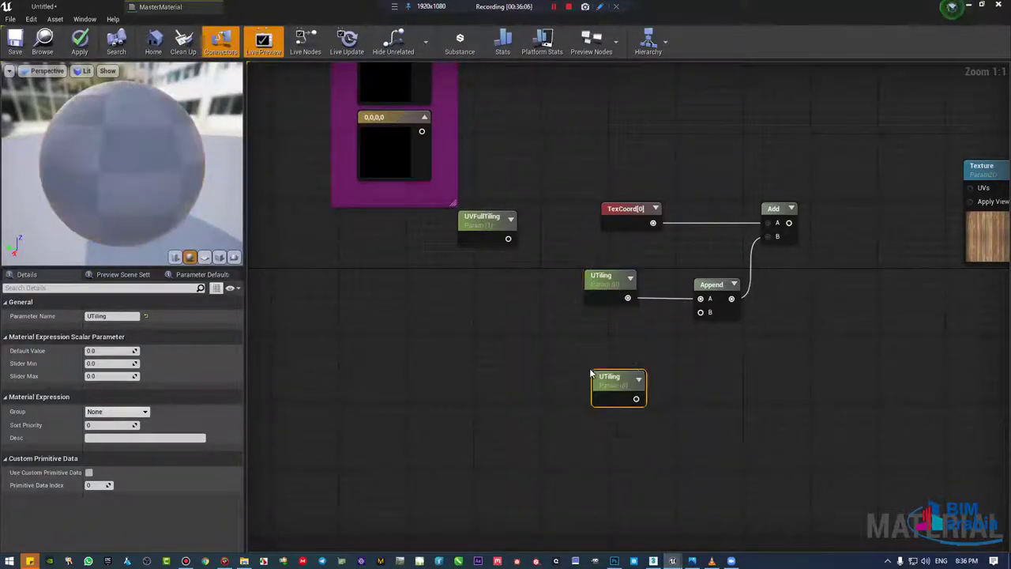
pyautogui.hotkey('ctrl', 'z')
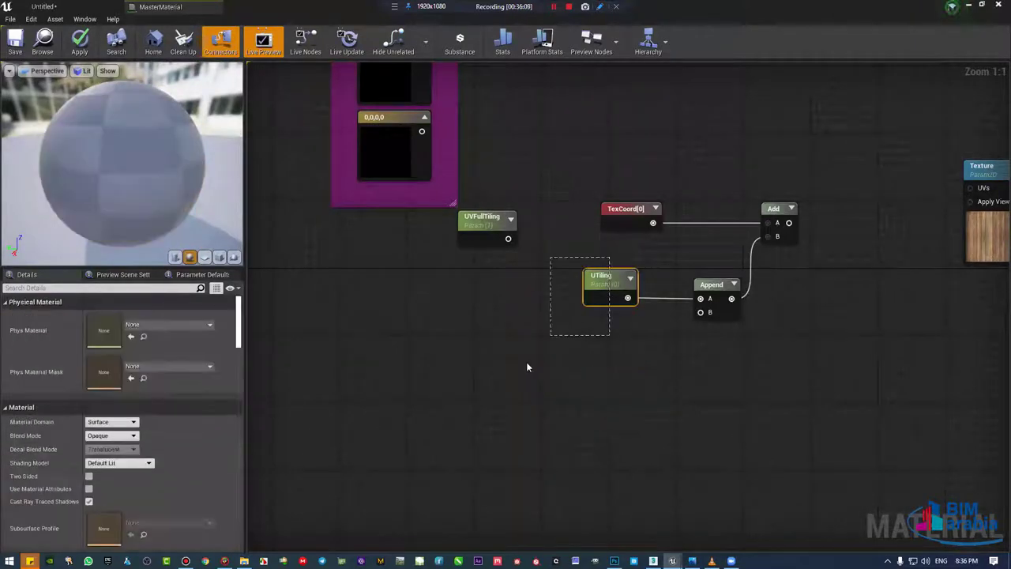
pyautogui.click(907, 447)
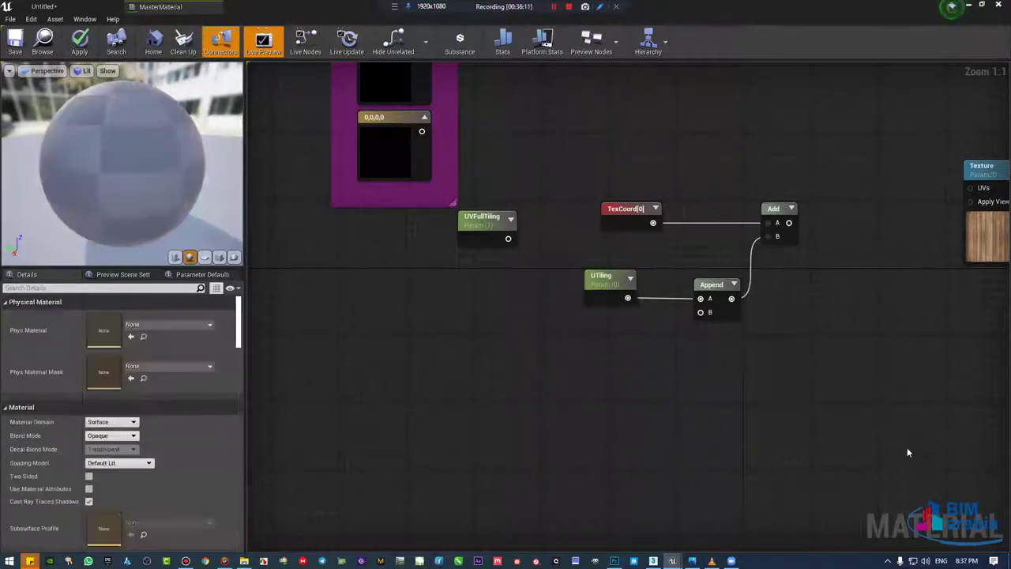
pyautogui.hotkey('ctrl', 'z')
pyautogui.hotkey('ctrl', 'w')
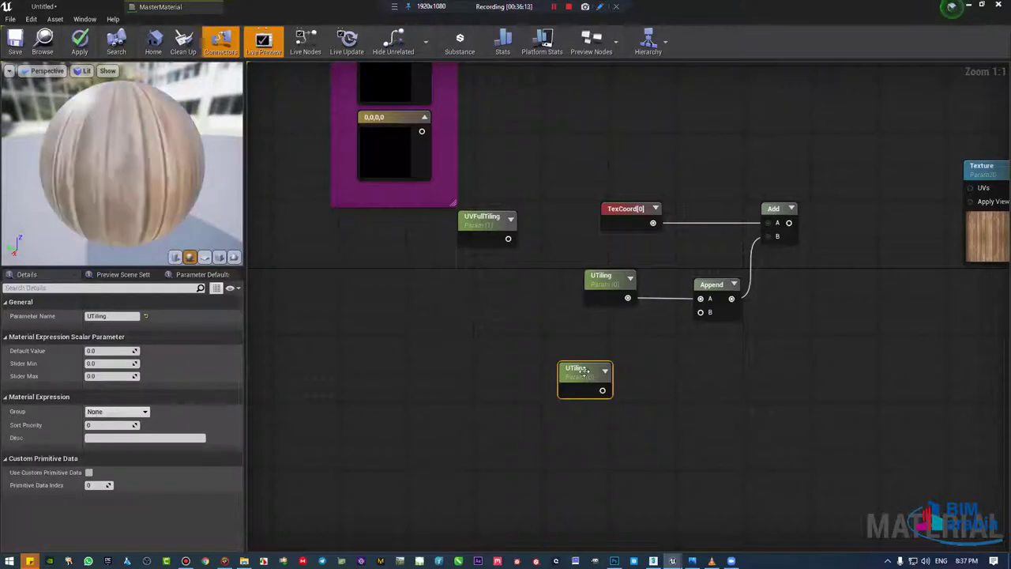
pyautogui.moveTo(600, 390); pyautogui.dragTo(626, 356)
pyautogui.click(110, 316)
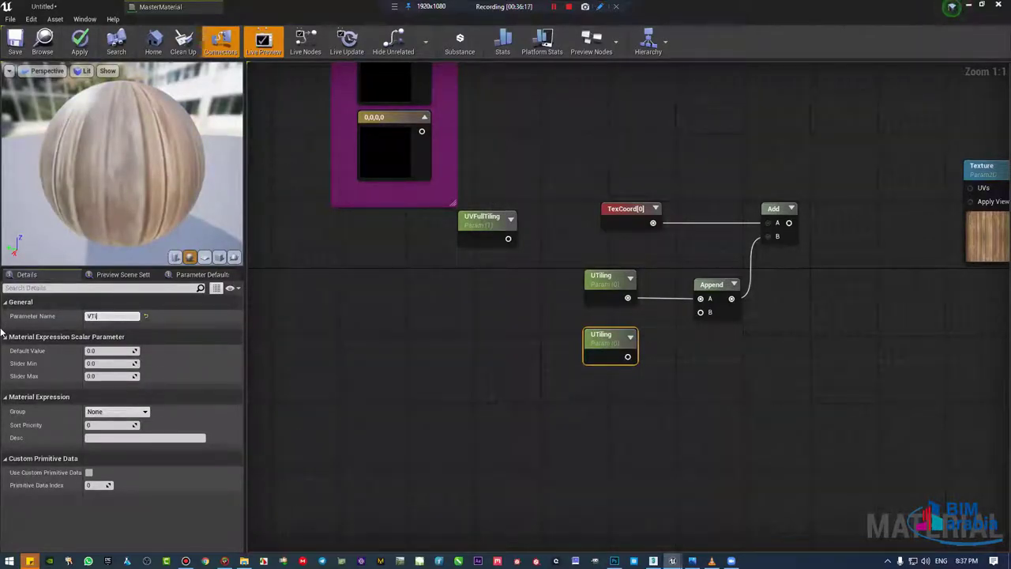
pyautogui.press('Return')
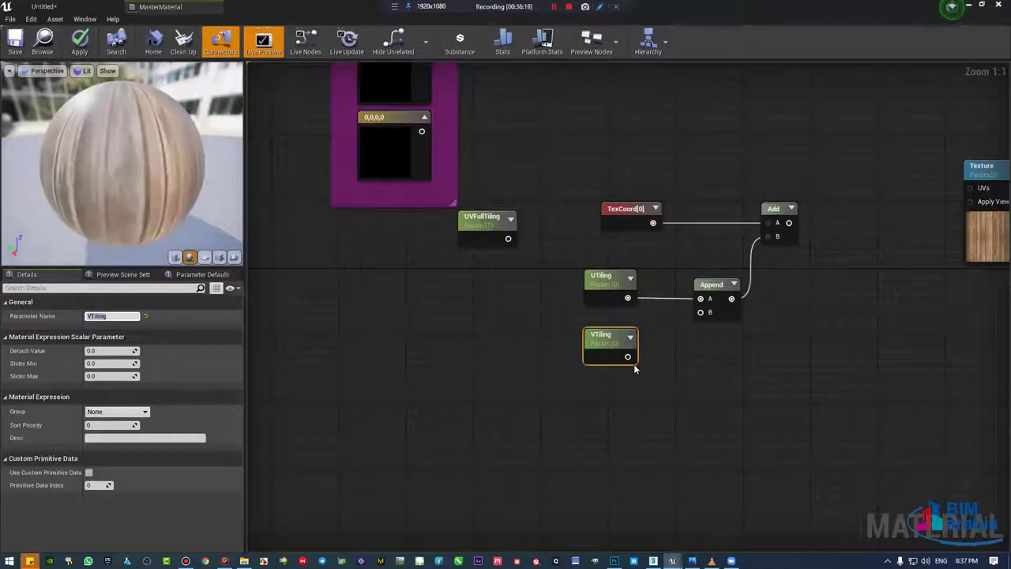
pyautogui.moveTo(628, 357); pyautogui.dragTo(701, 312)
pyautogui.moveTo(793, 289); pyautogui.dragTo(834, 266, button='right')
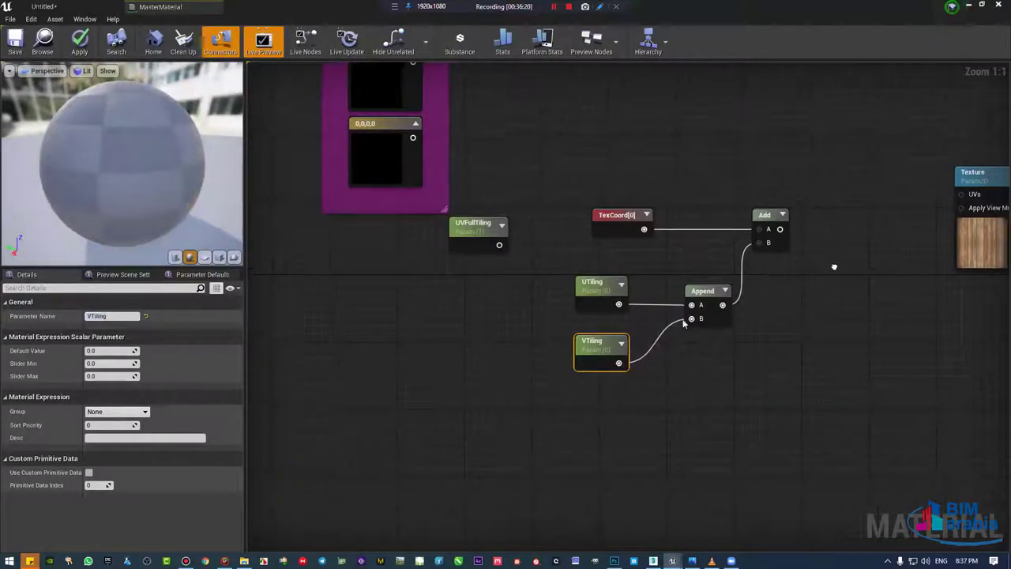
# Step: Connect the Add result to the Texture's UVs and select all the tiling nodes
pyautogui.moveTo(684, 324); pyautogui.dragTo(533, 377, button='right')
pyautogui.moveTo(629, 282); pyautogui.dragTo(814, 248)
pyautogui.moveTo(656, 434)
pyautogui.mouseDown()
pyautogui.moveTo(466, 264)
pyautogui.moveTo(551, 221)
pyautogui.mouseUp()
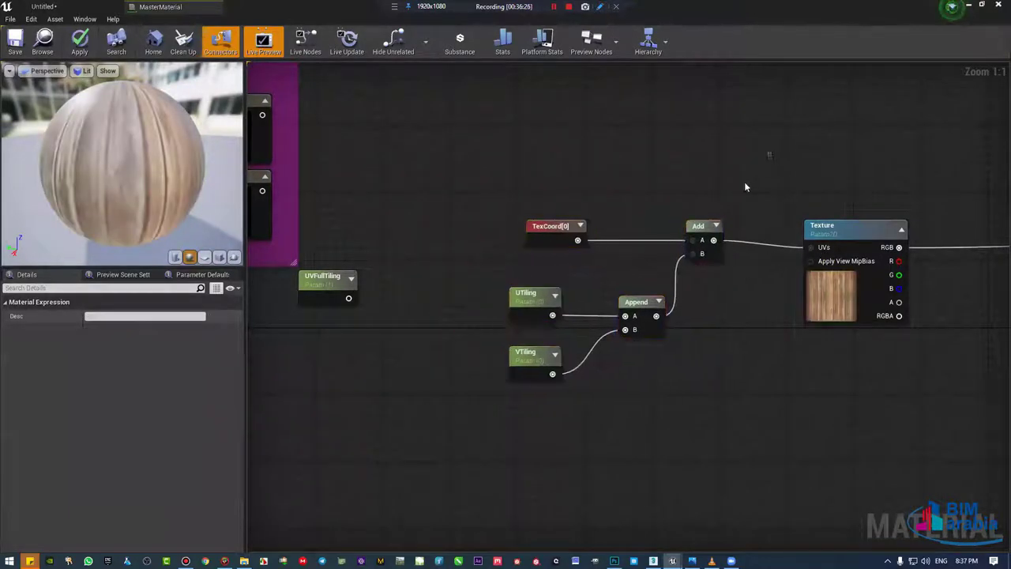
pyautogui.moveTo(770, 154); pyautogui.dragTo(417, 412)
# Step: Wrap the selected tiling nodes in a comment titled UVTiling
pyautogui.press('c')
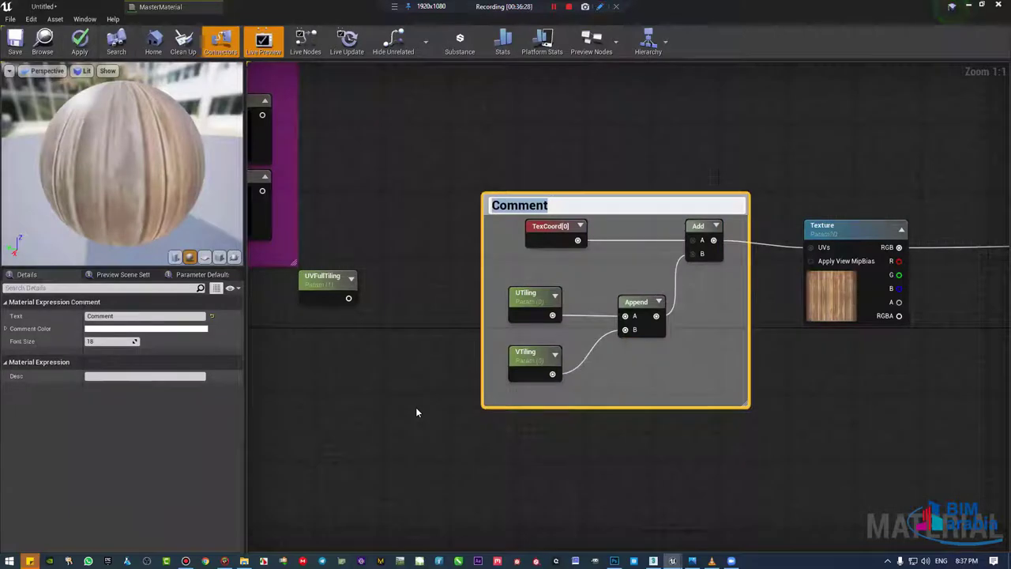
pyautogui.write('UVTiling')
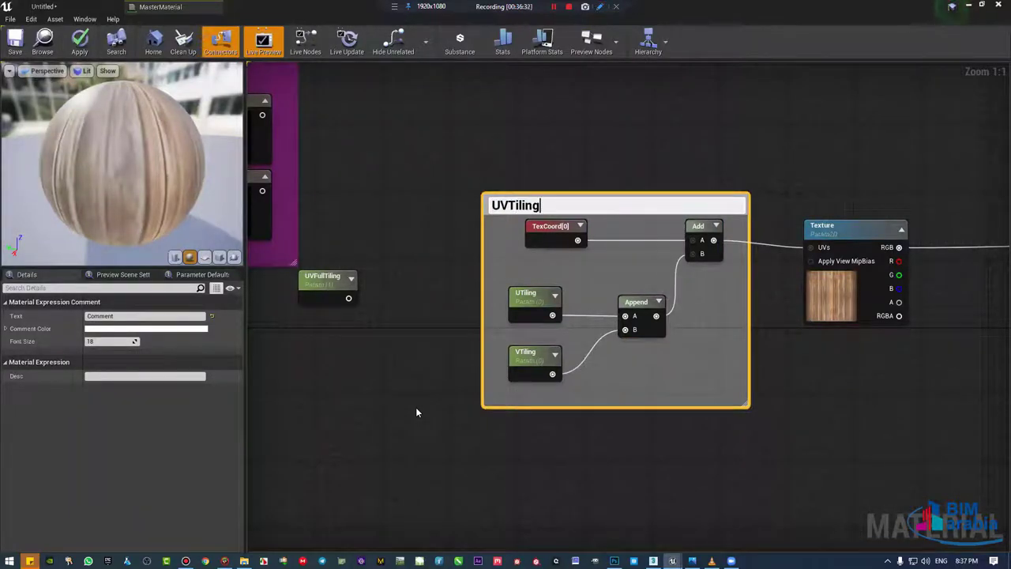
pyautogui.press('Return')
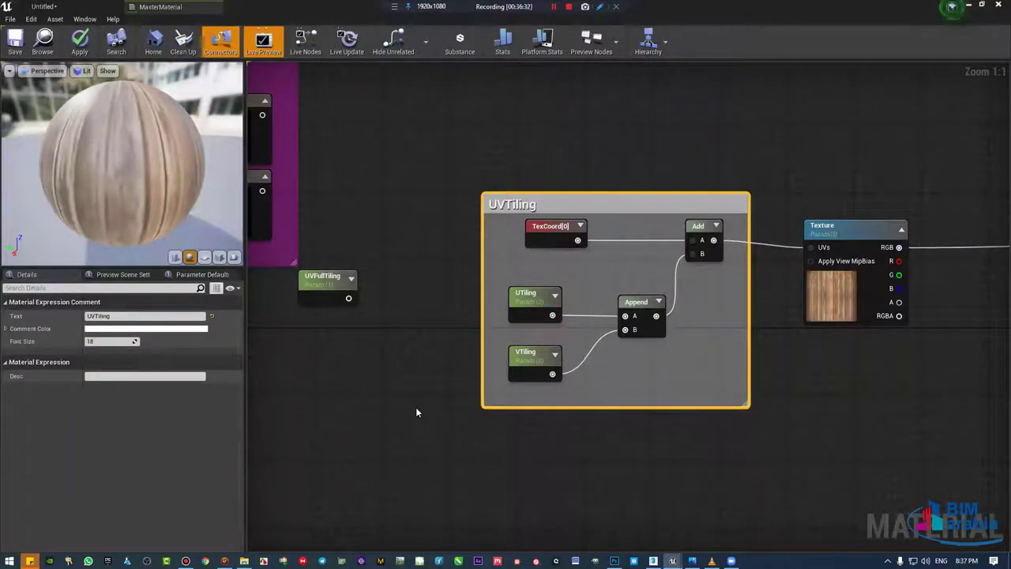
# Step: Tuck UTiling and VTiling closer to Append inside the comment
pyautogui.click(544, 296)
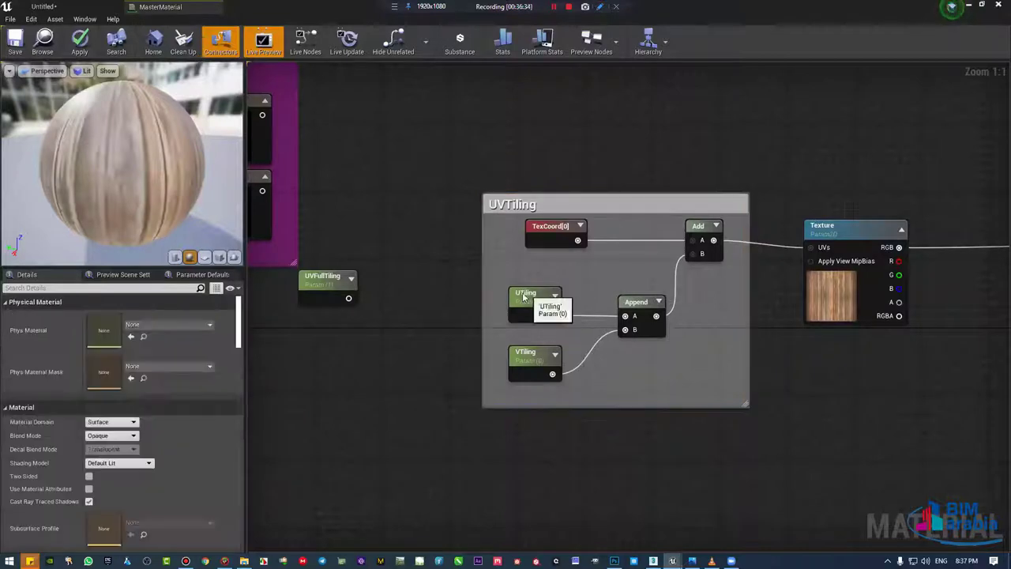
pyautogui.moveTo(545, 295); pyautogui.dragTo(567, 300)
pyautogui.moveTo(533, 363); pyautogui.dragTo(569, 353)
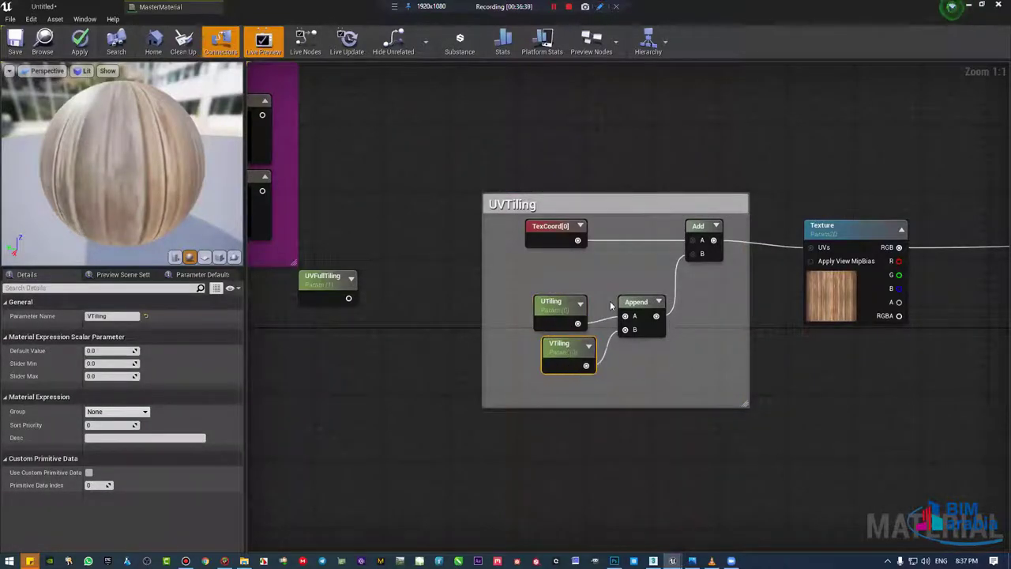
# Step: Set the default values of both VTiling and UTiling to 1.0
pyautogui.click(698, 227)
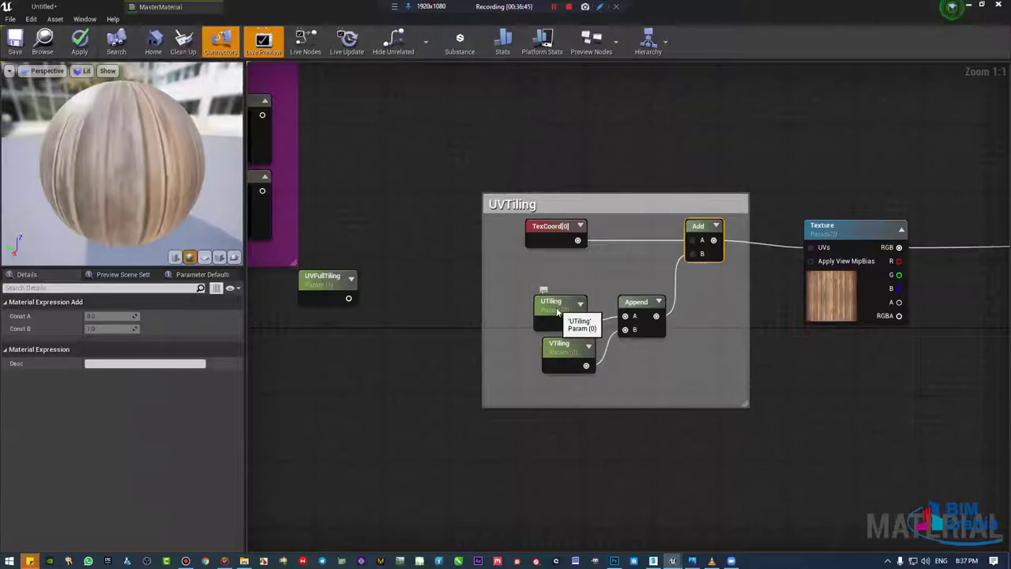
pyautogui.click(563, 345)
pyautogui.moveTo(563, 345); pyautogui.dragTo(554, 346)
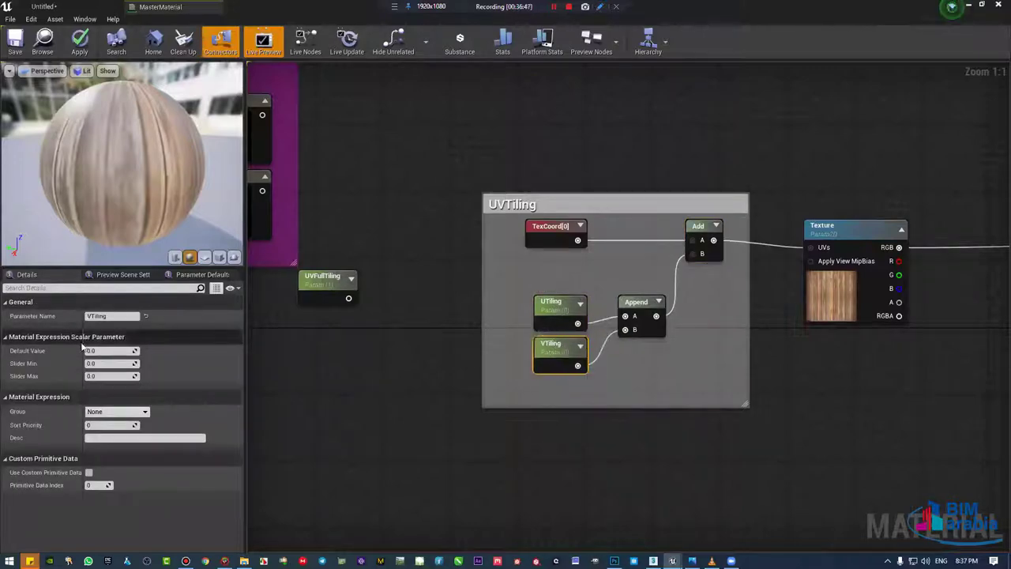
pyautogui.click(105, 350)
pyautogui.write('1')
pyautogui.press('Return')
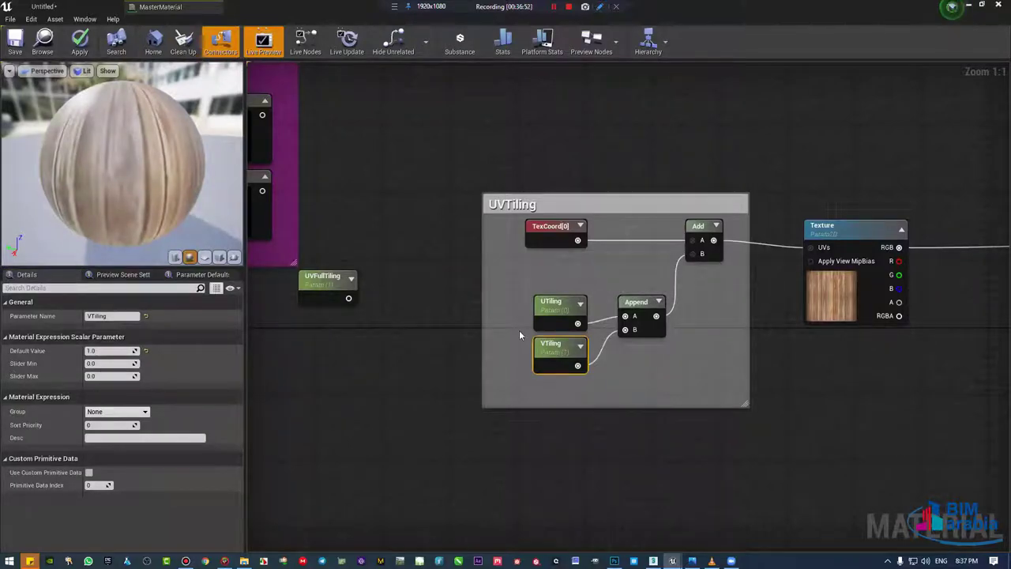
pyautogui.click(553, 306)
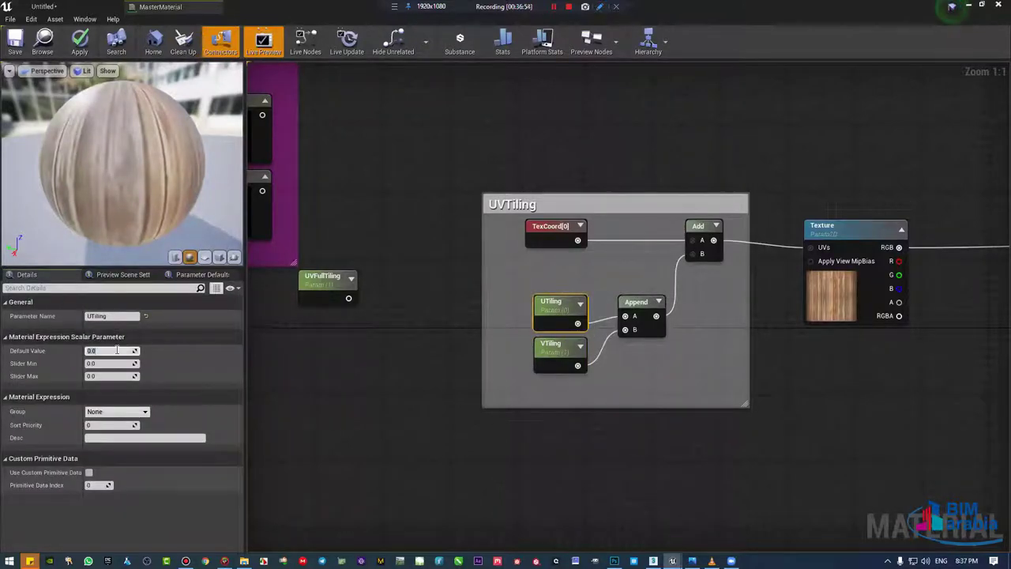
pyautogui.write('1')
pyautogui.press('Return')
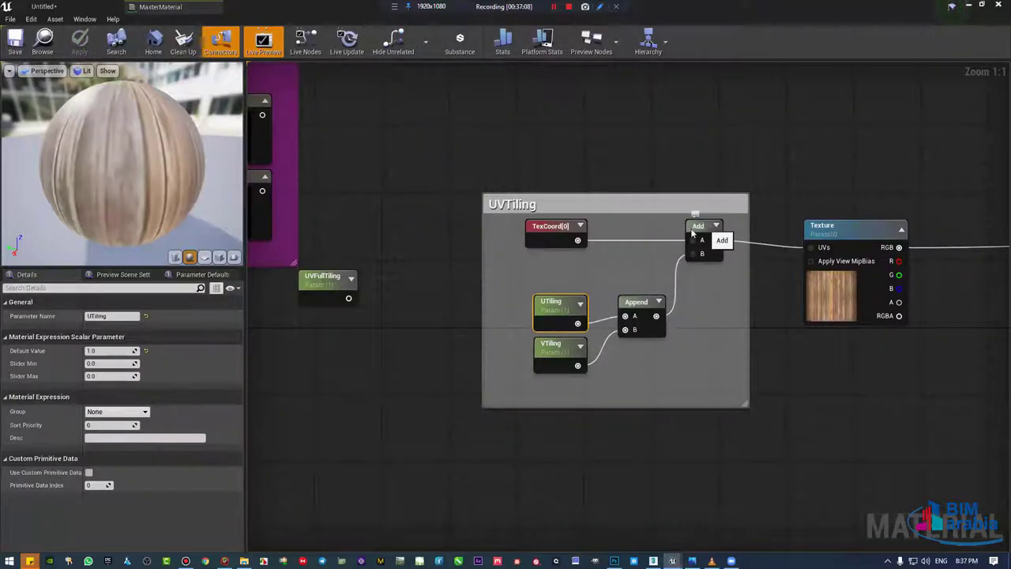
# Step: Open the Child material instance from the Content Browser and dock it beside the level
pyautogui.click(79, 6)
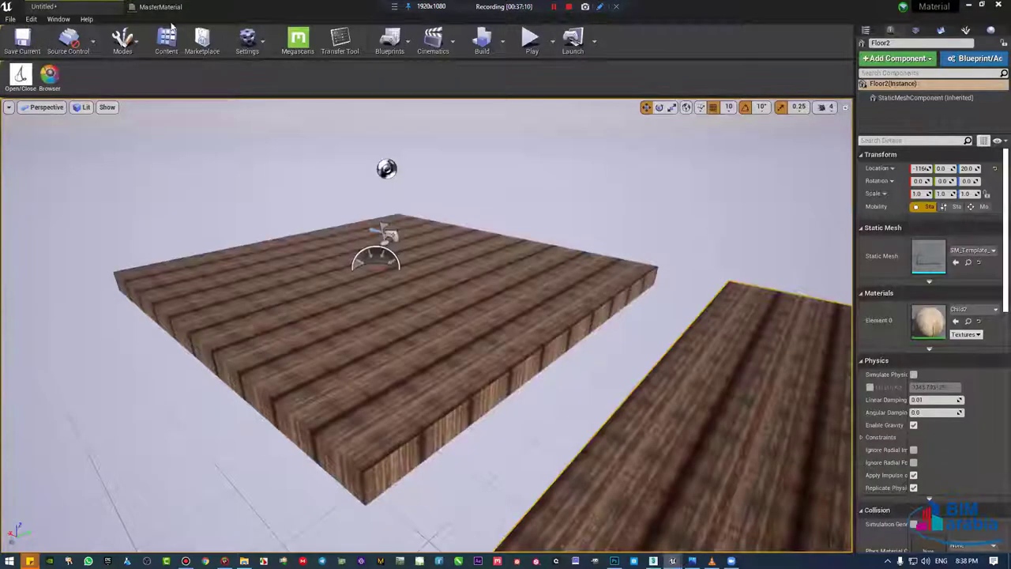
pyautogui.click(177, 41)
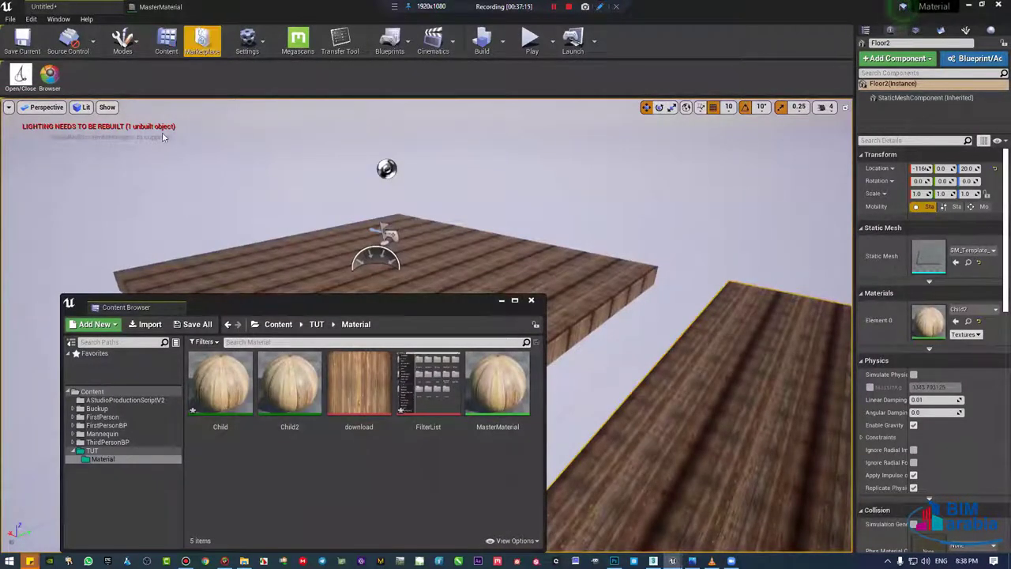
pyautogui.click(221, 395)
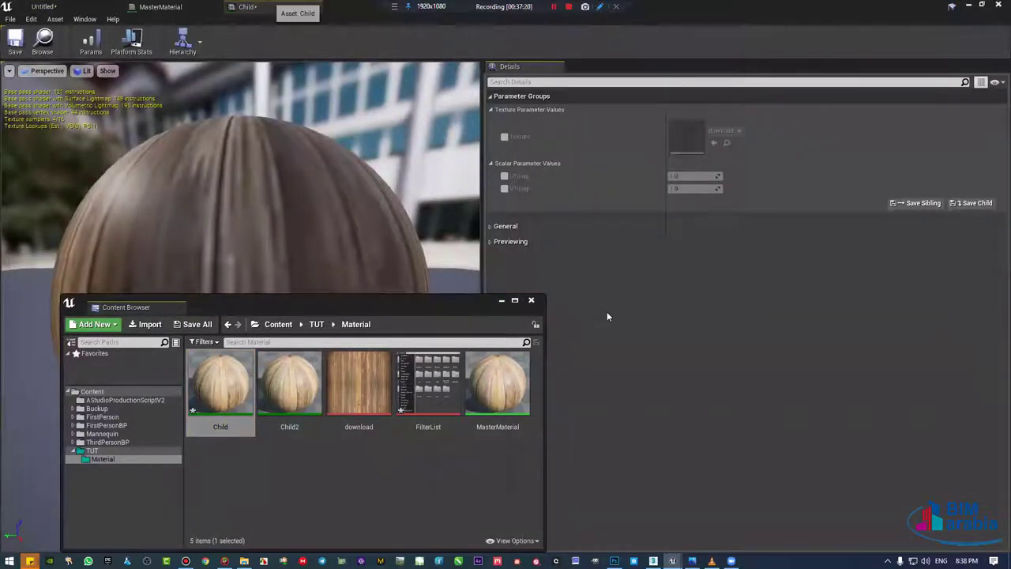
pyautogui.press('super+Right')
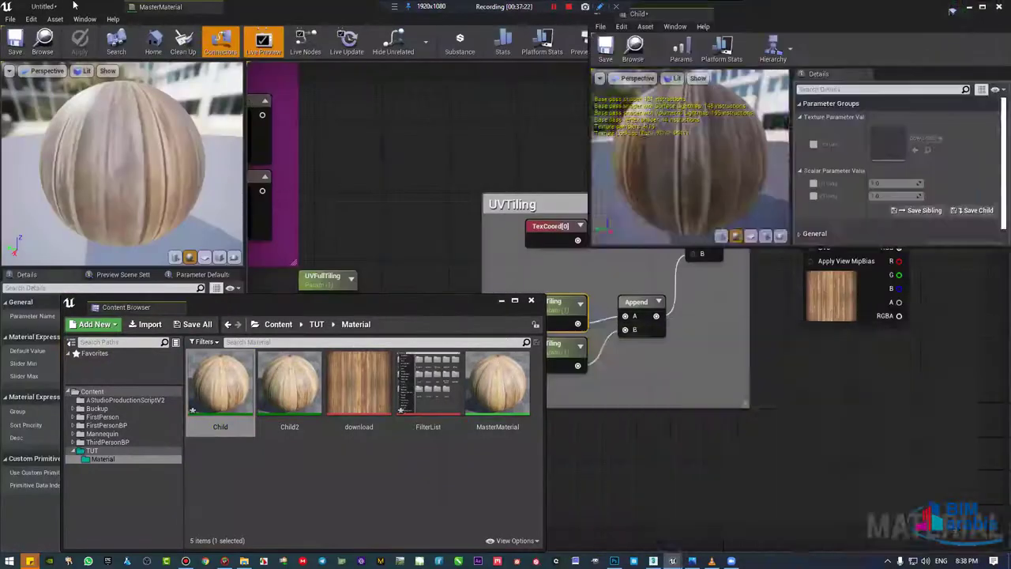
pyautogui.click(44, 7)
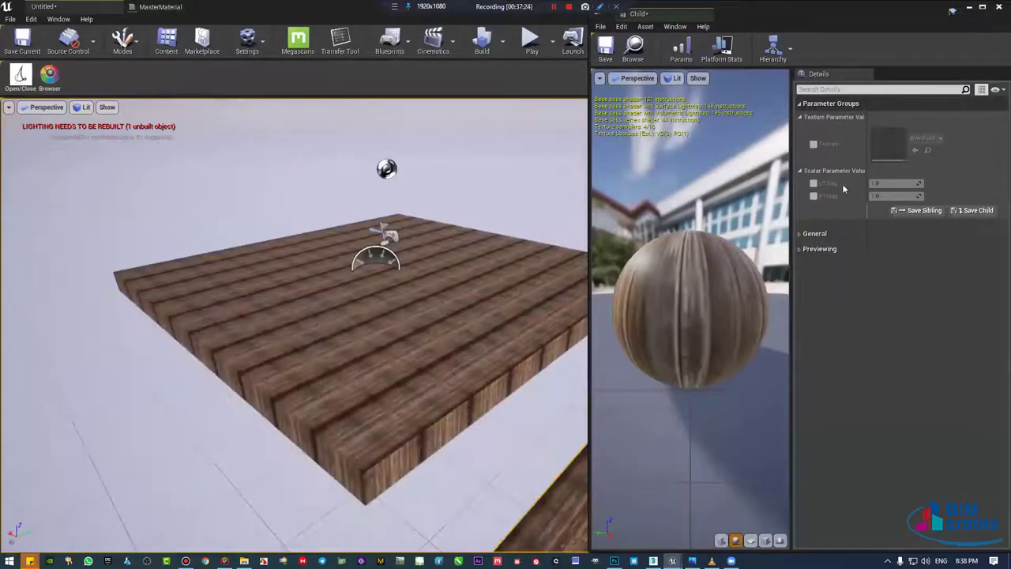
# Step: Enable the UTiling override, test tiling values on the floor, then reset both UTiling and VTiling to 1.0
pyautogui.click(814, 184)
pyautogui.moveTo(881, 185)
pyautogui.mouseDown()
pyautogui.moveTo(980, 185)
pyautogui.moveTo(908, 183)
pyautogui.mouseUp()
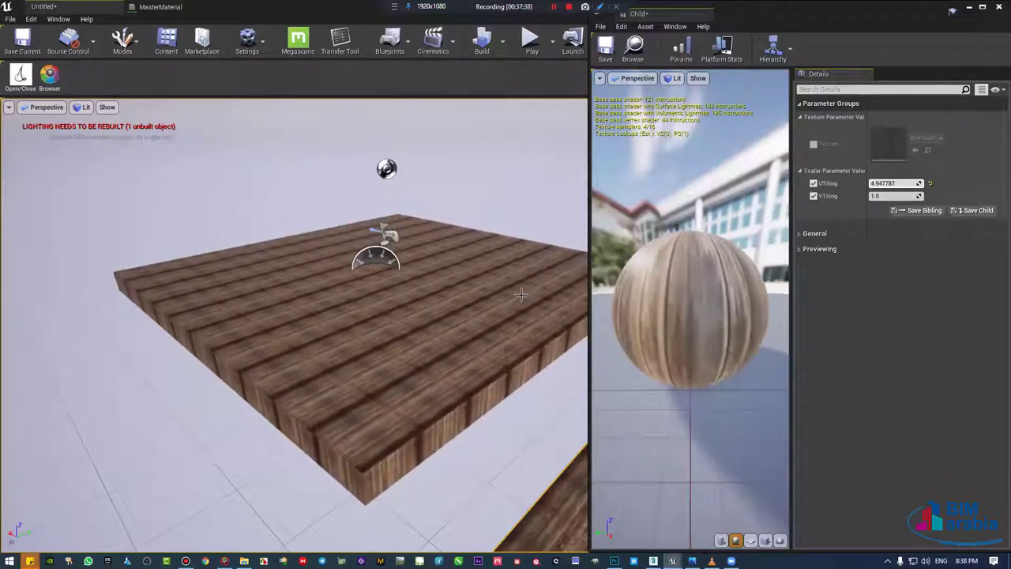
pyautogui.moveTo(367, 284); pyautogui.dragTo(368, 237)
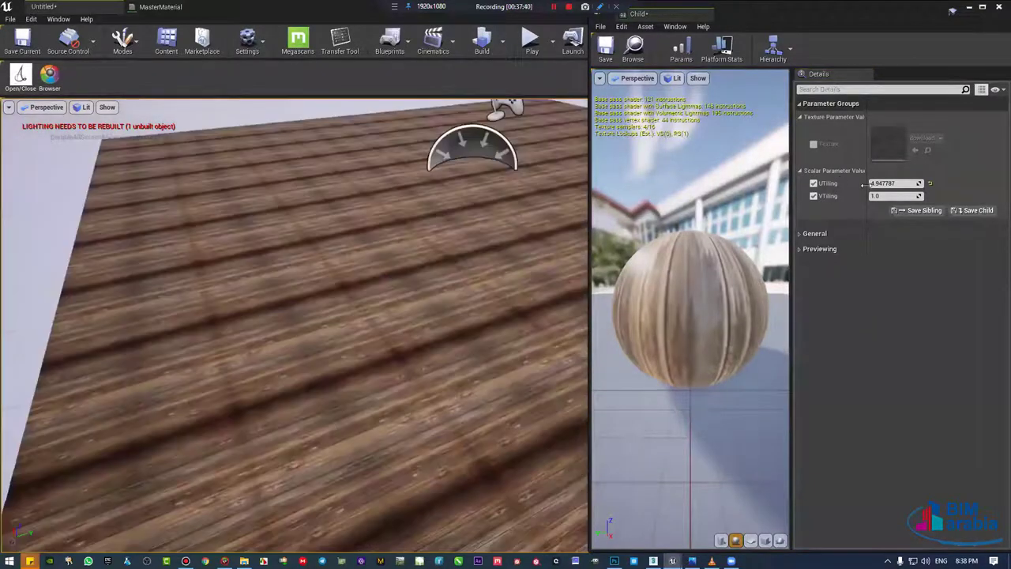
pyautogui.moveTo(895, 196)
pyautogui.mouseDown()
pyautogui.moveTo(905, 183)
pyautogui.moveTo(932, 195)
pyautogui.mouseUp()
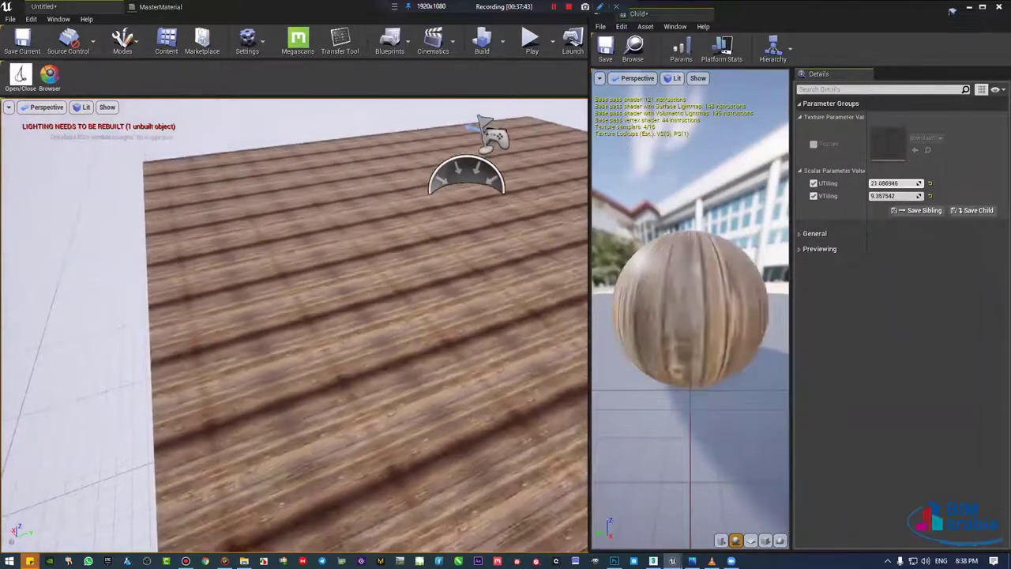
pyautogui.click(931, 195)
pyautogui.click(929, 183)
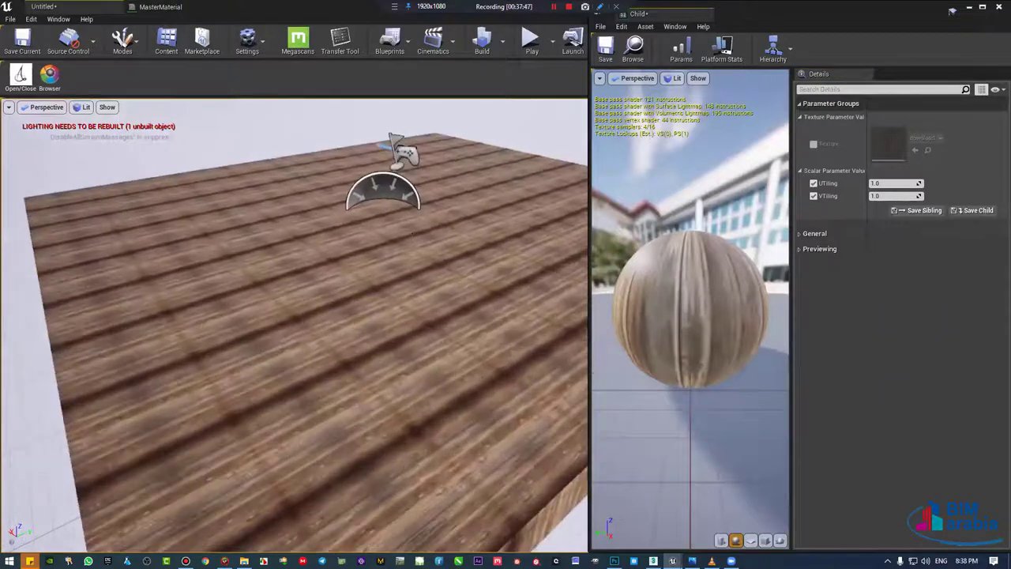
pyautogui.click(161, 6)
pyautogui.moveTo(493, 189); pyautogui.dragTo(356, 255, button='right')
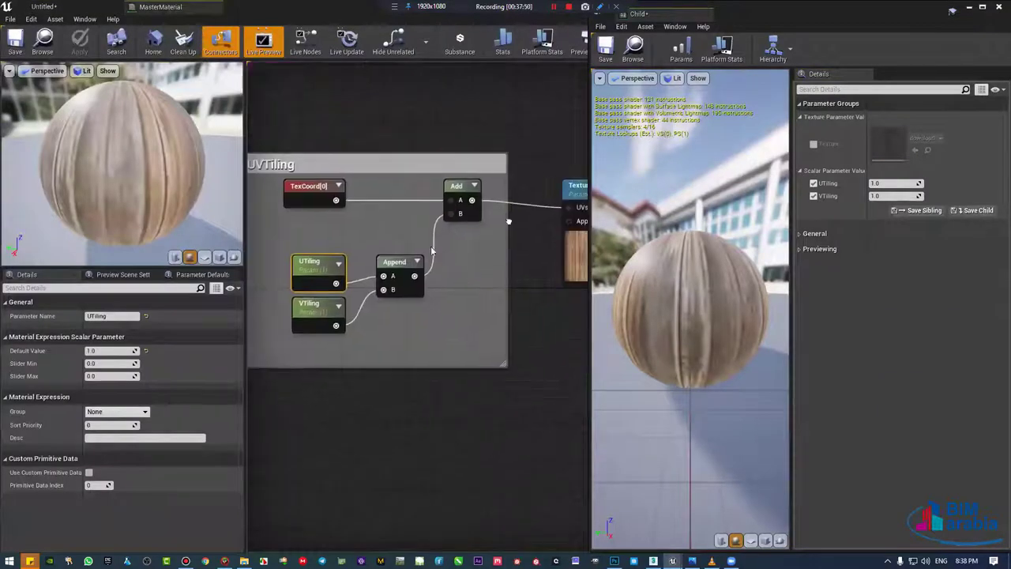
# Step: Shift the UTiling, VTiling and Append nodes left and move the Texture node right
pyautogui.moveTo(423, 241); pyautogui.dragTo(269, 348)
pyautogui.moveTo(395, 269); pyautogui.dragTo(369, 261)
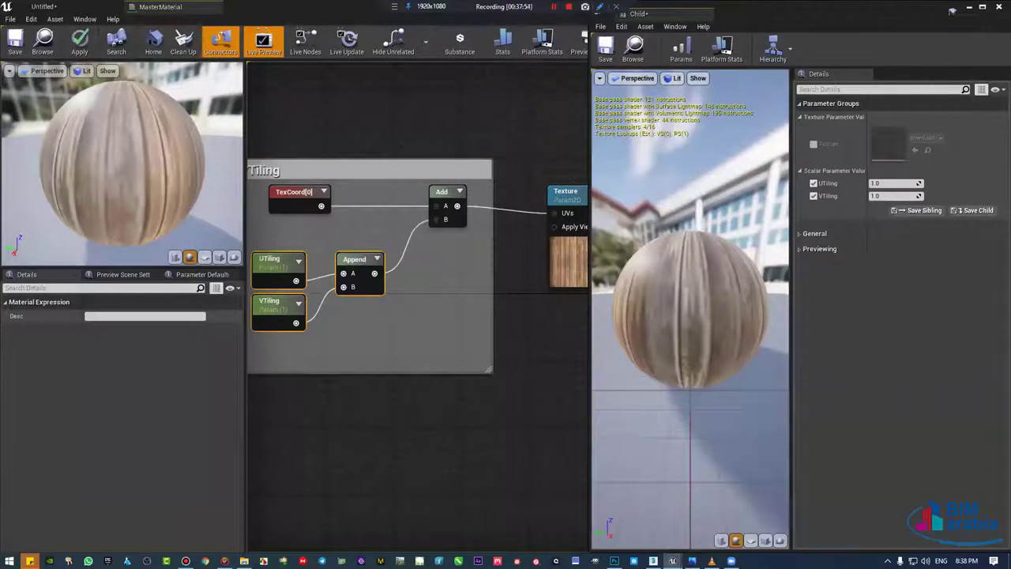
pyautogui.moveTo(505, 216); pyautogui.dragTo(559, 207, button='right')
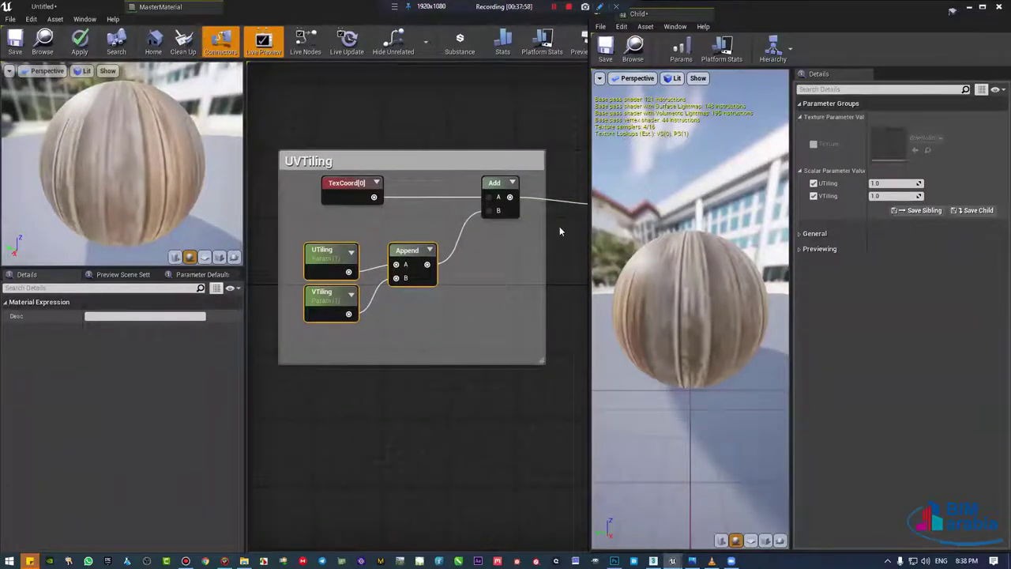
pyautogui.moveTo(591, 230); pyautogui.dragTo(758, 229)
pyautogui.moveTo(429, 323); pyautogui.dragTo(545, 321, button='right')
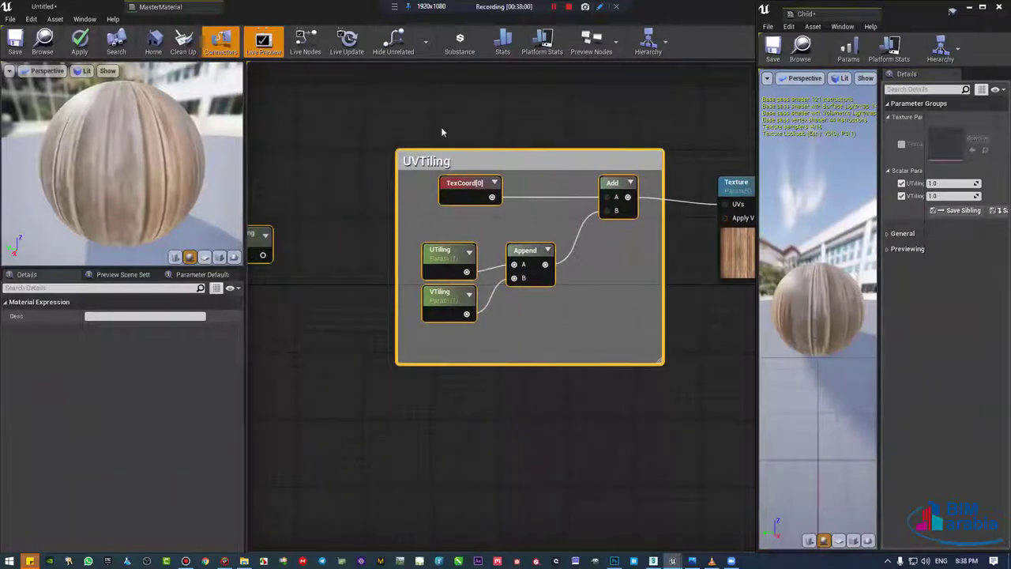
pyautogui.moveTo(440, 127); pyautogui.dragTo(261, 141, button='right')
pyautogui.moveTo(569, 198); pyautogui.dragTo(706, 189)
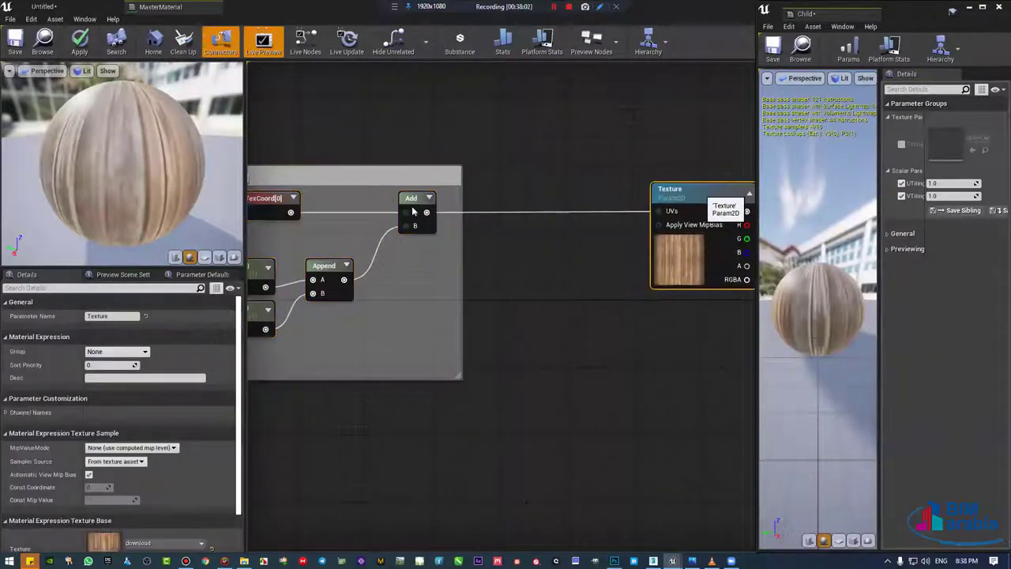
pyautogui.click(528, 271)
# Step: Add a Multiply of TexCoord (A) and Append (B) feeding the Texture UVs, and save
pyautogui.click(470, 205)
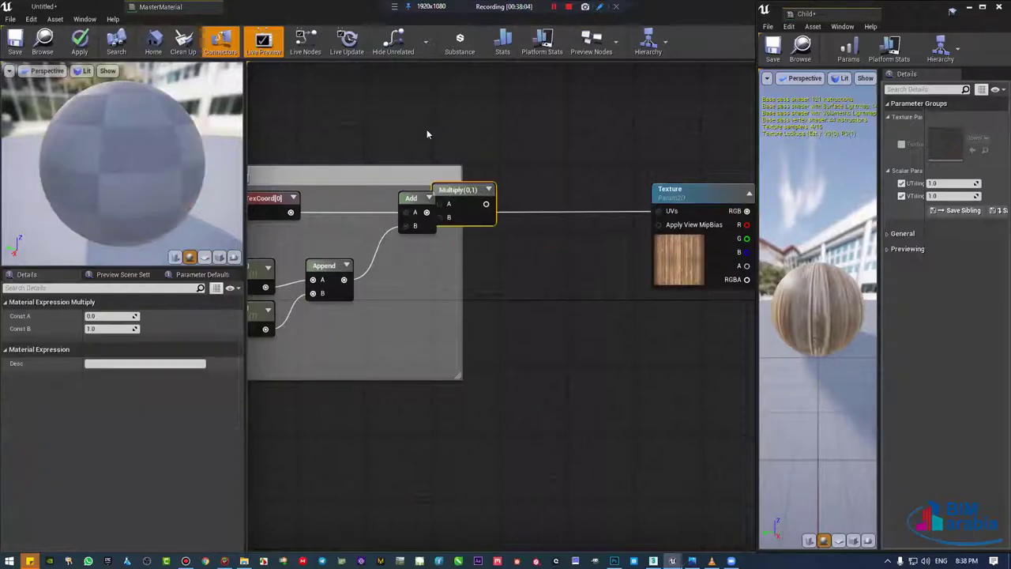
pyautogui.moveTo(458, 193); pyautogui.dragTo(428, 130)
pyautogui.moveTo(291, 212)
pyautogui.mouseDown()
pyautogui.moveTo(406, 148)
pyautogui.moveTo(348, 283)
pyautogui.mouseUp()
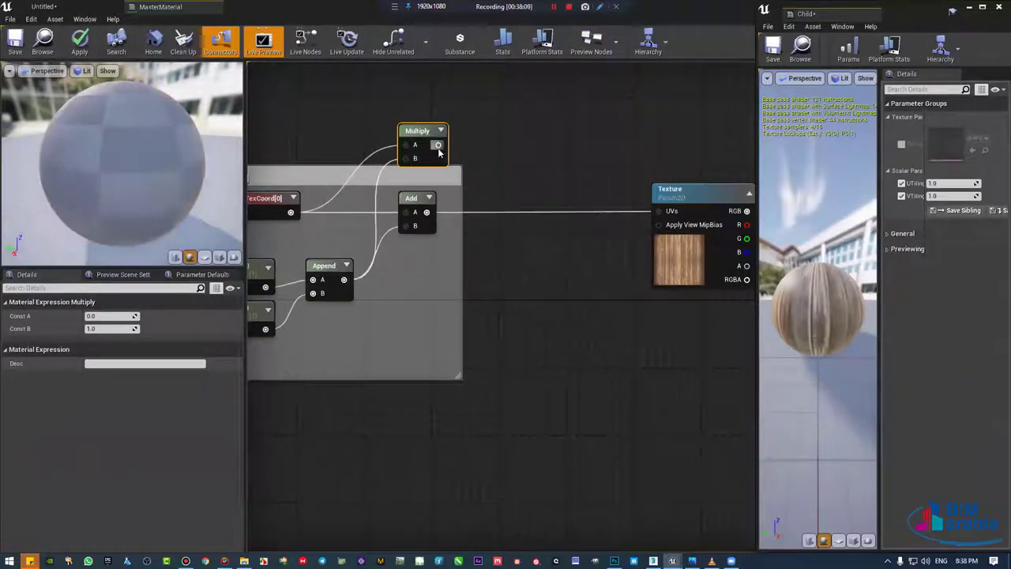
pyautogui.moveTo(439, 144); pyautogui.dragTo(660, 215)
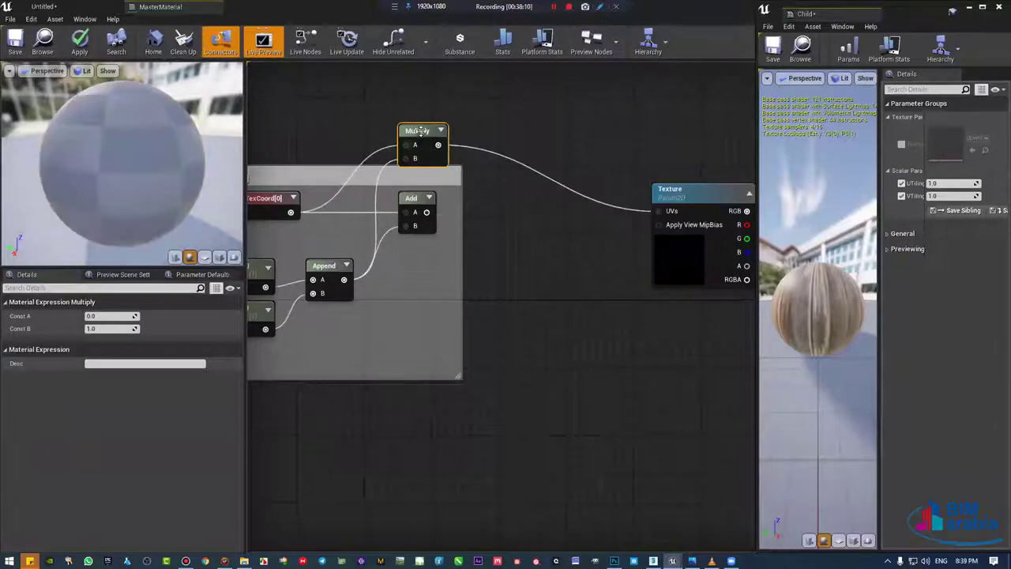
pyautogui.moveTo(417, 131); pyautogui.dragTo(435, 131)
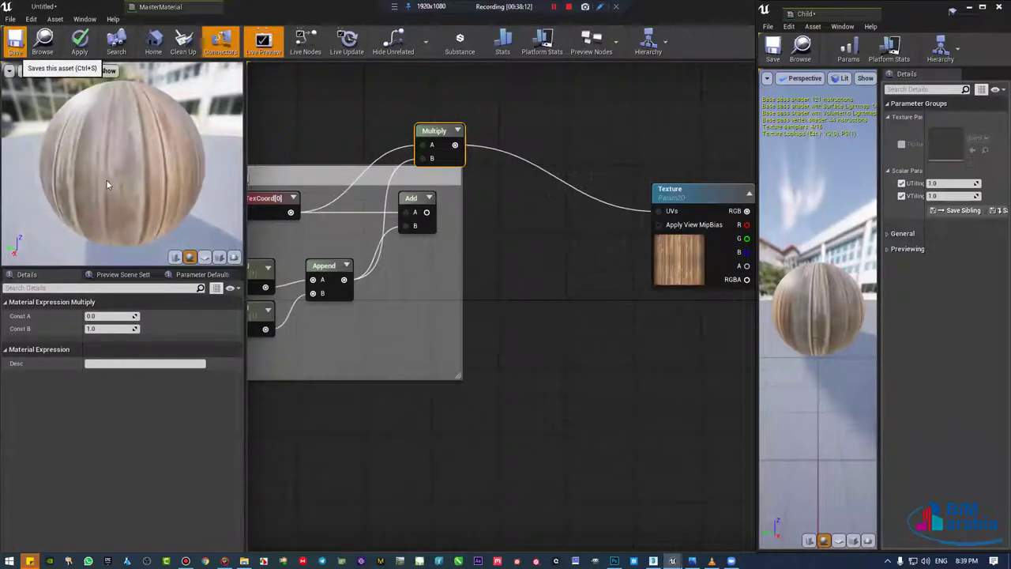
pyautogui.hotkey('ctrl', 's')
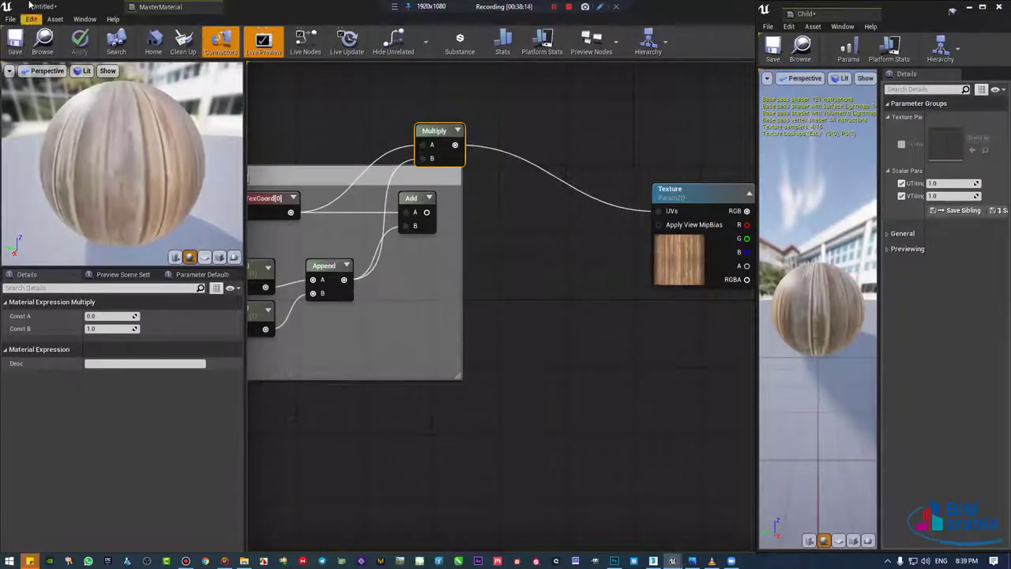
pyautogui.click(44, 7)
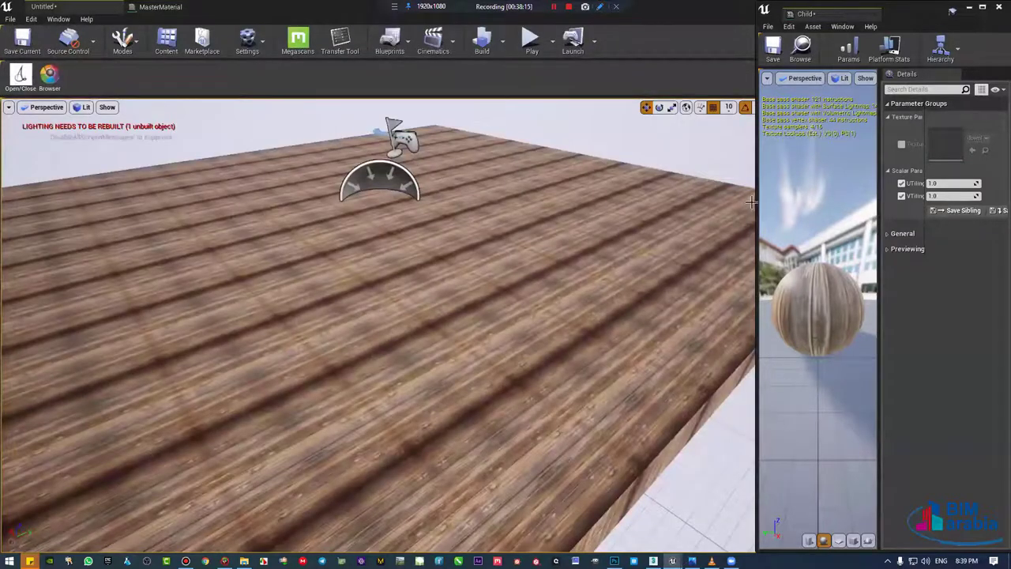
# Step: Drag the Child's UTiling to about 0.648 and VTiling to about 0.533, stretching the wood
pyautogui.moveTo(758, 237); pyautogui.dragTo(600, 237)
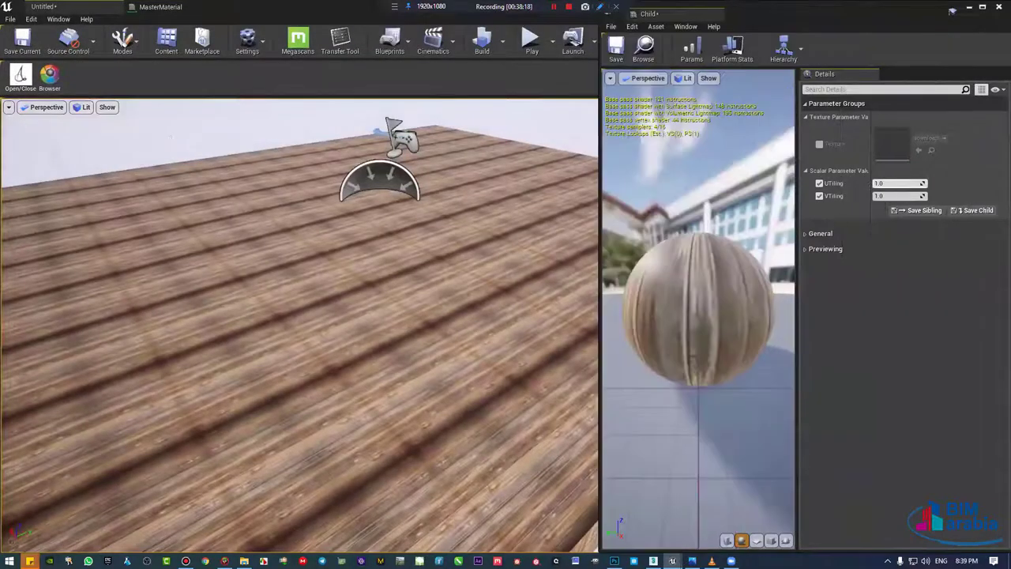
pyautogui.moveTo(897, 183)
pyautogui.mouseDown()
pyautogui.moveTo(972, 182)
pyautogui.moveTo(896, 183)
pyautogui.moveTo(995, 202)
pyautogui.mouseUp()
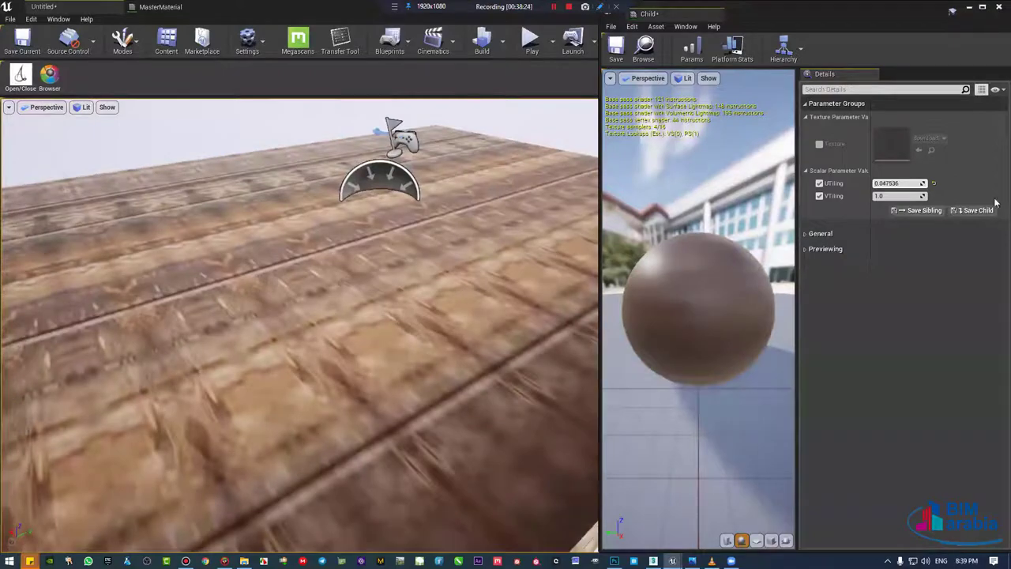
pyautogui.moveTo(901, 195)
pyautogui.mouseDown()
pyautogui.moveTo(877, 195)
pyautogui.moveTo(901, 195)
pyautogui.mouseUp()
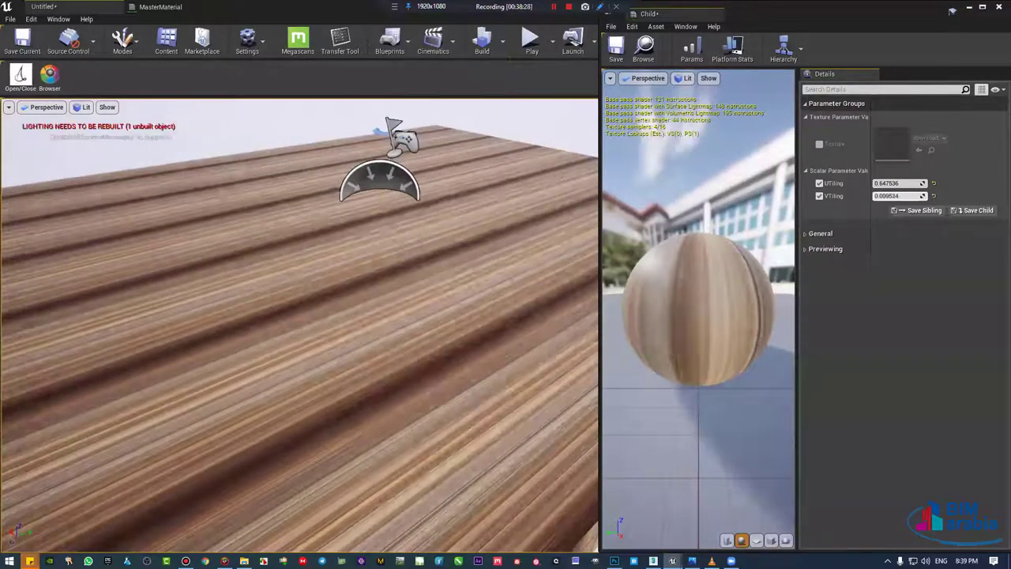
pyautogui.click(162, 6)
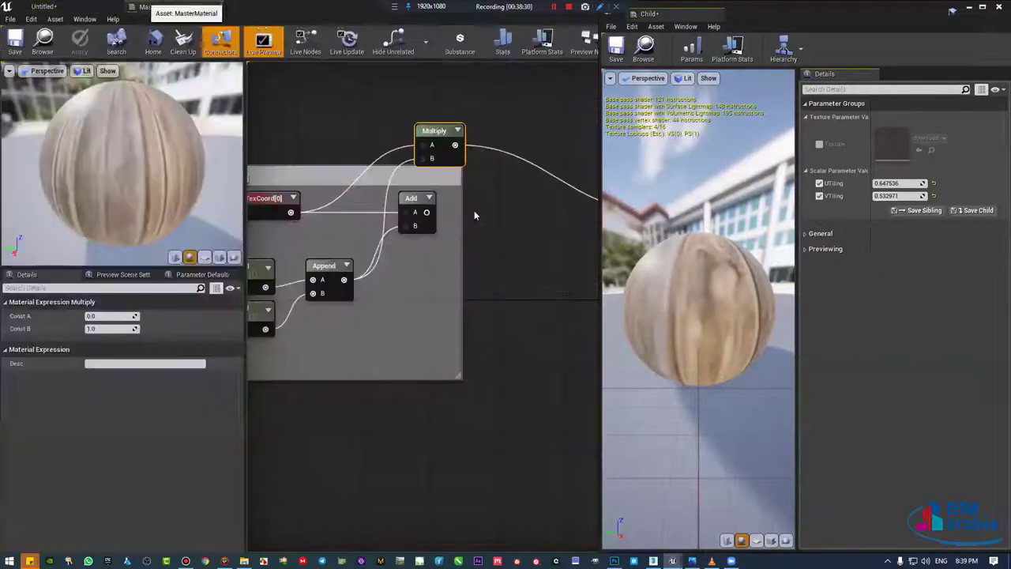
# Step: Reconnect the Add node's output to the Texture node's UVs input
pyautogui.moveTo(599, 146); pyautogui.dragTo(554, 157, button='right')
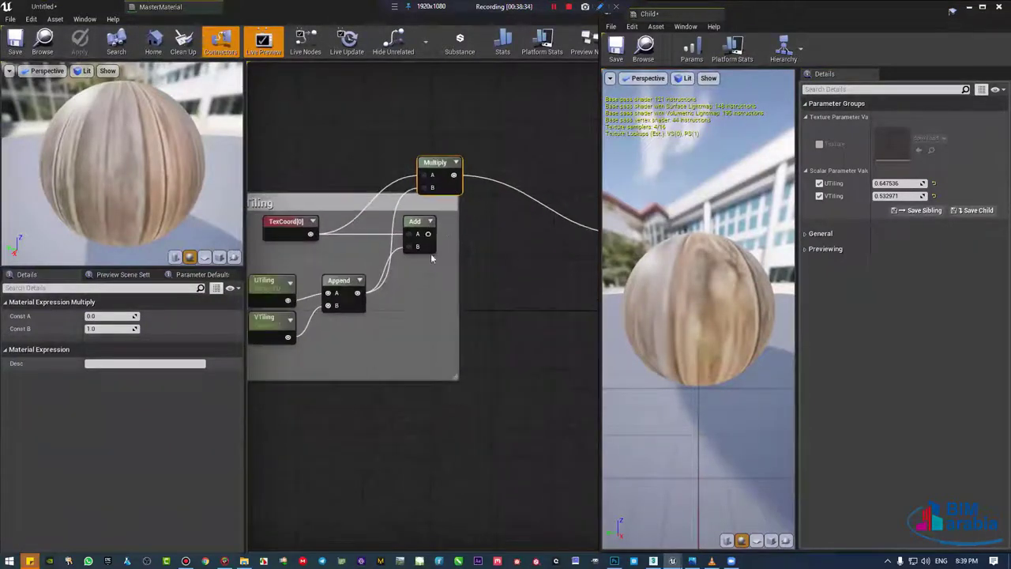
pyautogui.scroll(-2, 431, 253)
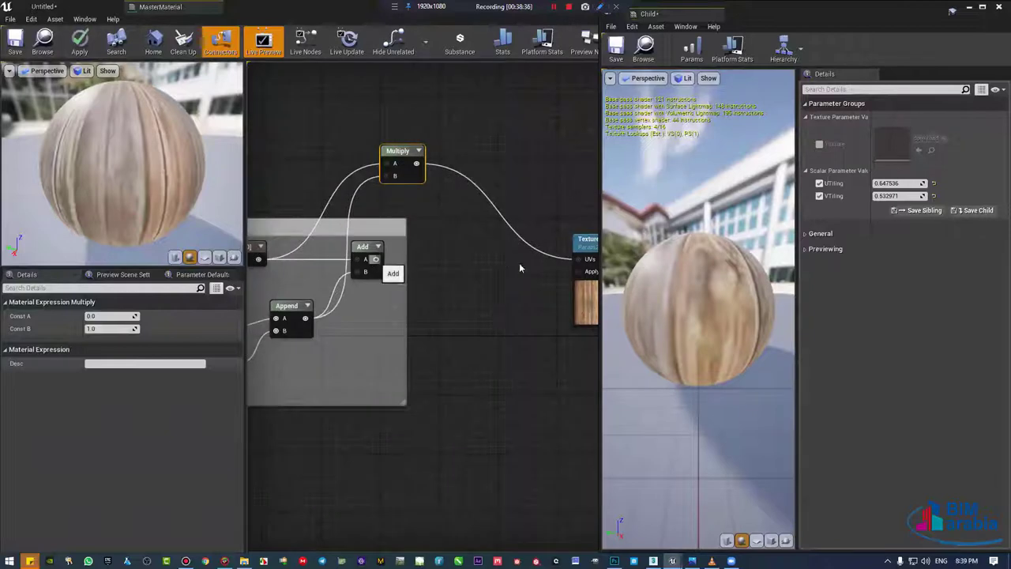
pyautogui.moveTo(375, 259); pyautogui.dragTo(577, 271)
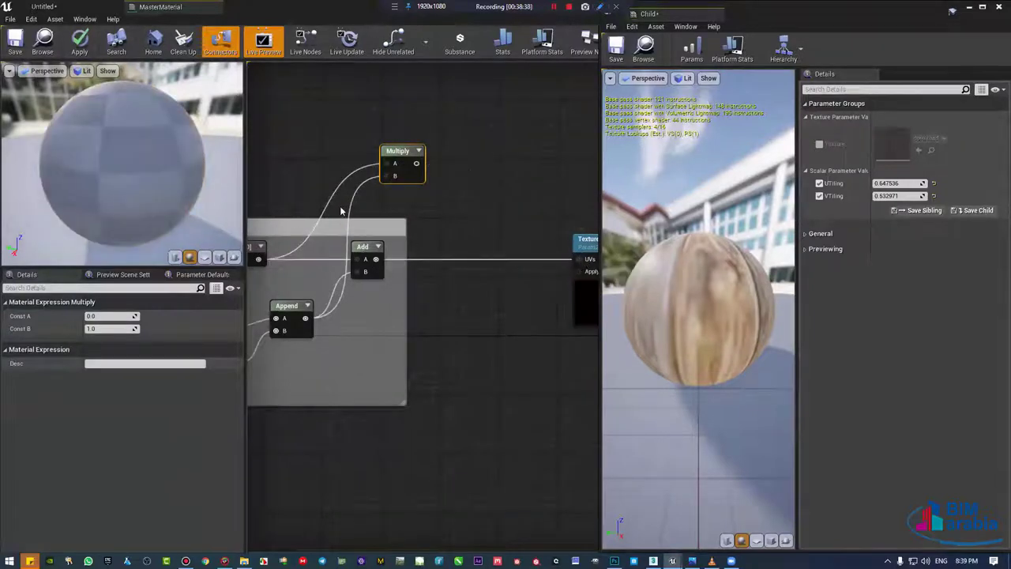
pyautogui.scroll(-1, 403, 250)
pyautogui.moveTo(403, 250); pyautogui.dragTo(458, 253, button='right')
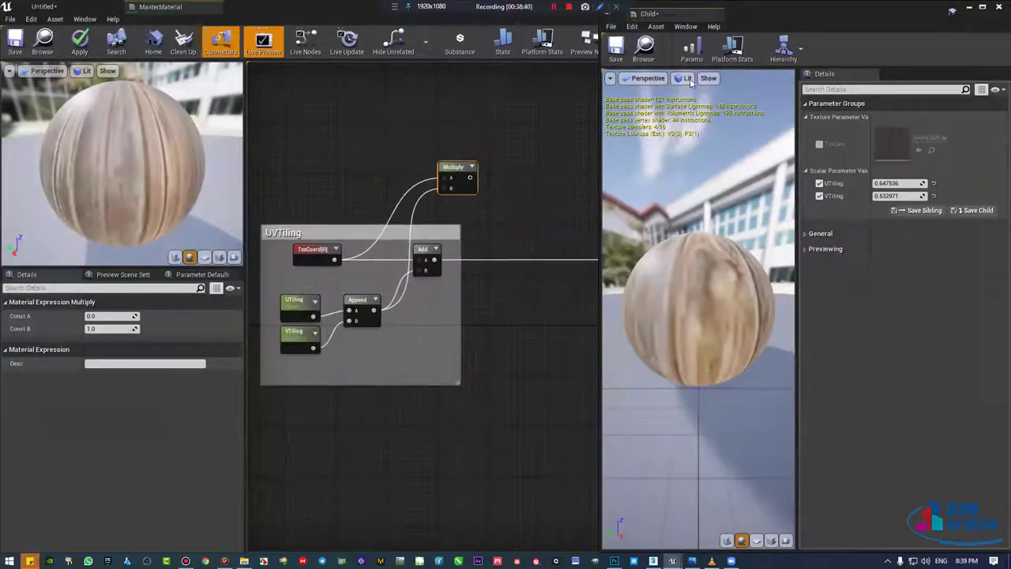
# Step: Move the Add node out of the UVTiling comment and put the Multiply node in its place
pyautogui.click(997, 6)
pyautogui.moveTo(509, 298); pyautogui.dragTo(604, 311, button='right')
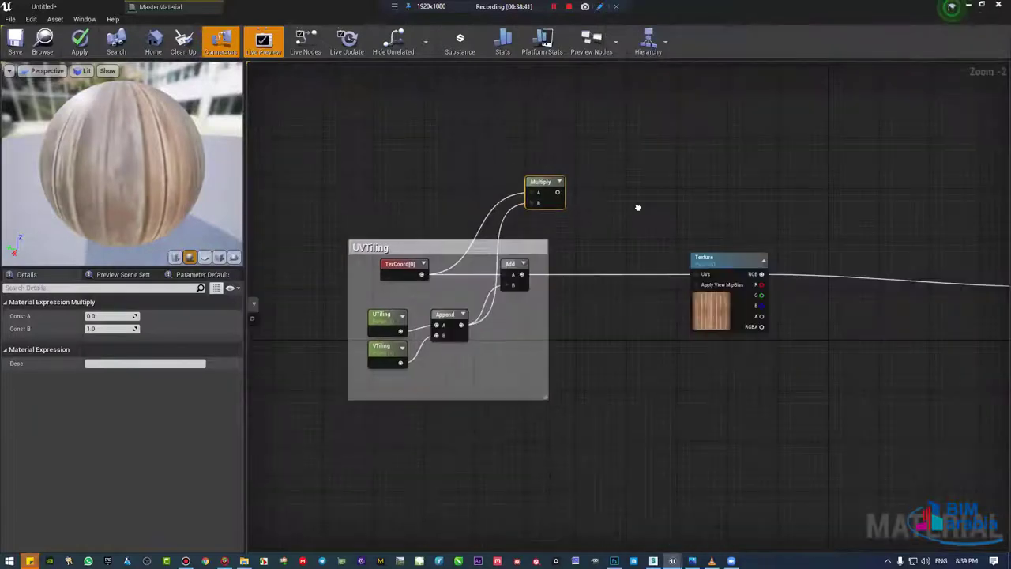
pyautogui.click(562, 267)
pyautogui.scroll(2, 706, 289)
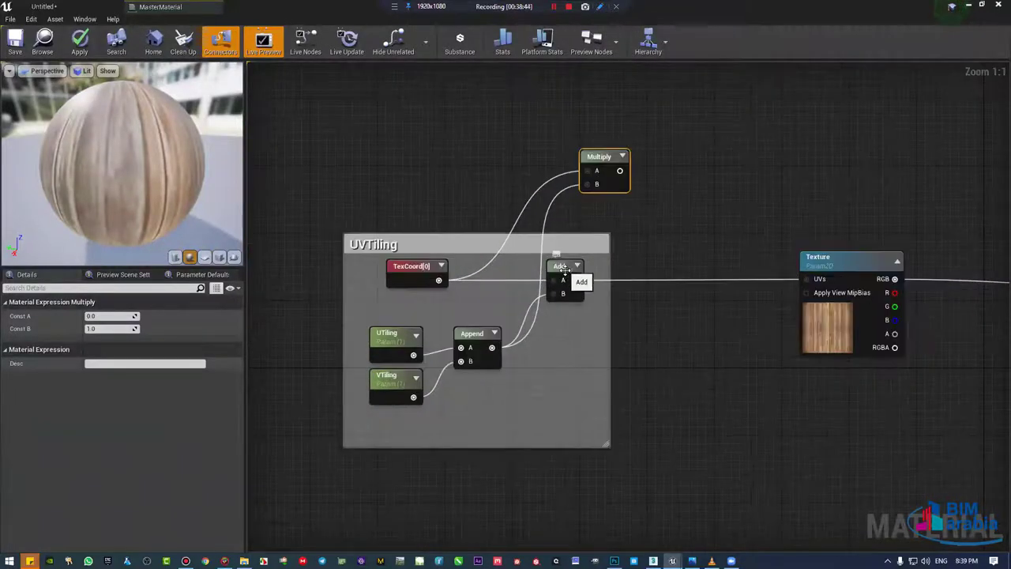
pyautogui.moveTo(569, 266); pyautogui.dragTo(713, 283)
pyautogui.moveTo(607, 159); pyautogui.dragTo(539, 268)
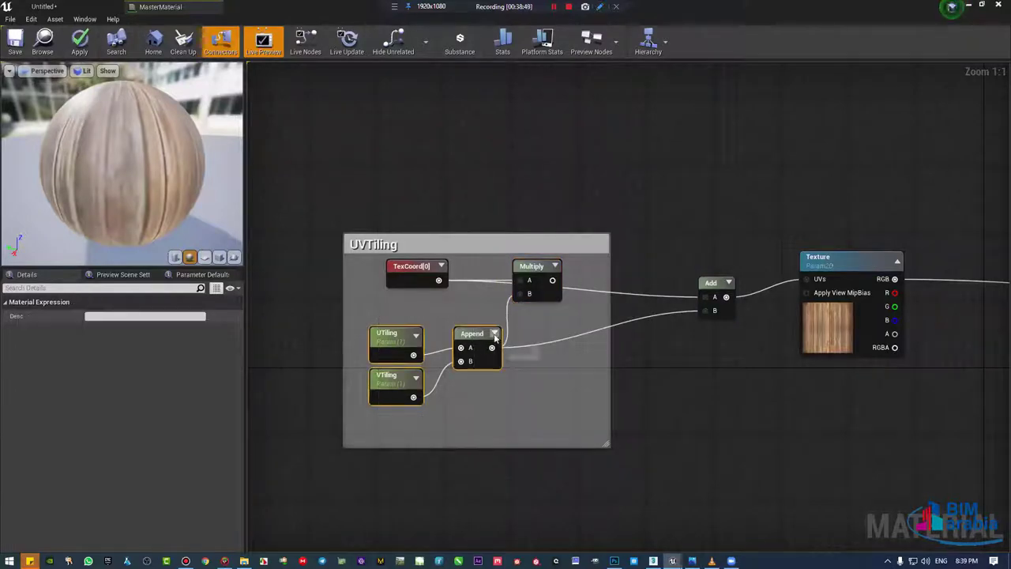
# Step: Paste a copy of the UTiling, VTiling and Append nodes below the UVTiling group
pyautogui.moveTo(472, 335); pyautogui.dragTo(463, 335)
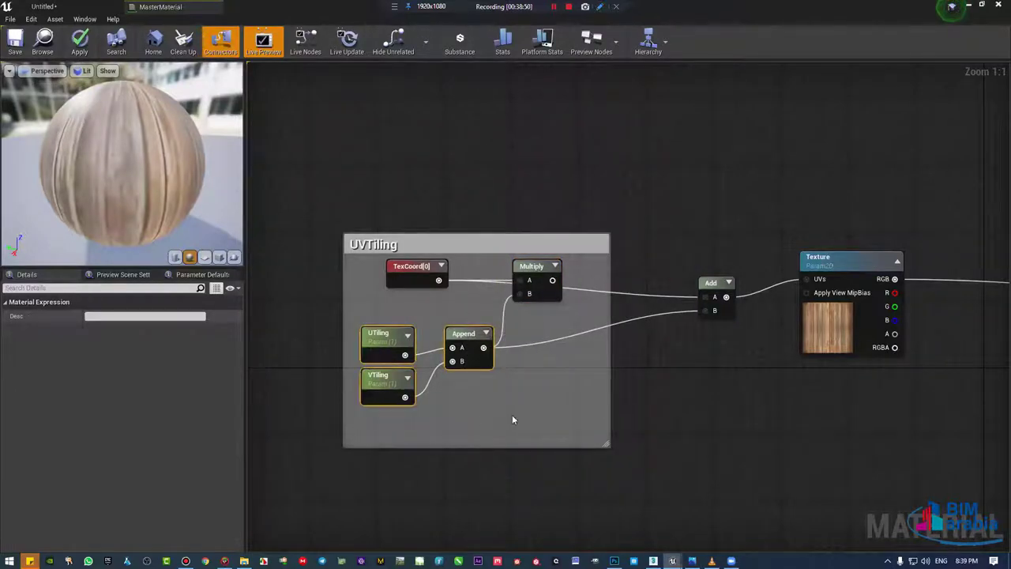
pyautogui.moveTo(557, 474); pyautogui.dragTo(546, 434, button='right')
pyautogui.hotkey('ctrl', 'v')
pyautogui.moveTo(553, 443); pyautogui.dragTo(594, 450)
pyautogui.click(666, 398)
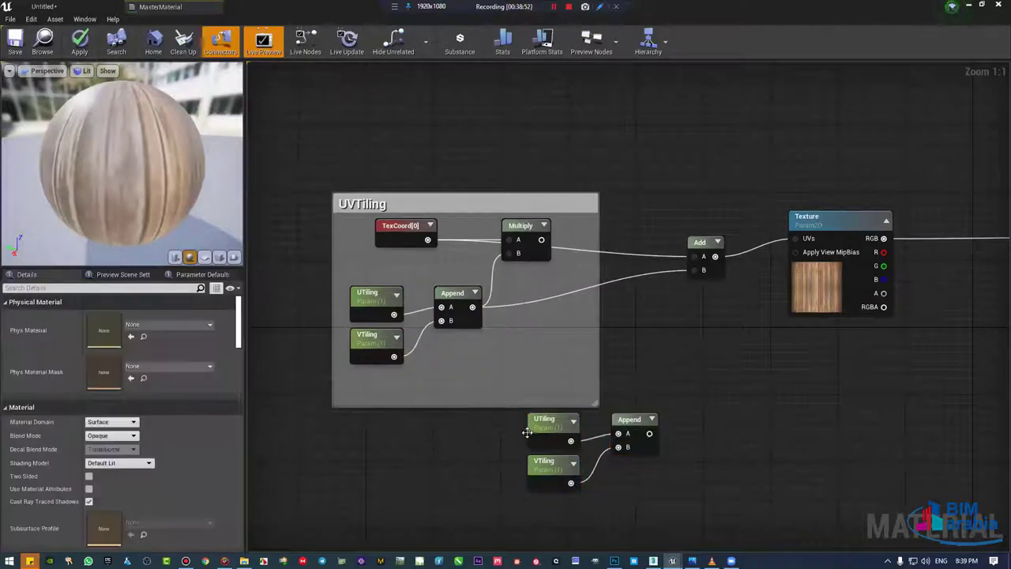
pyautogui.click(549, 431)
pyautogui.write('UO')
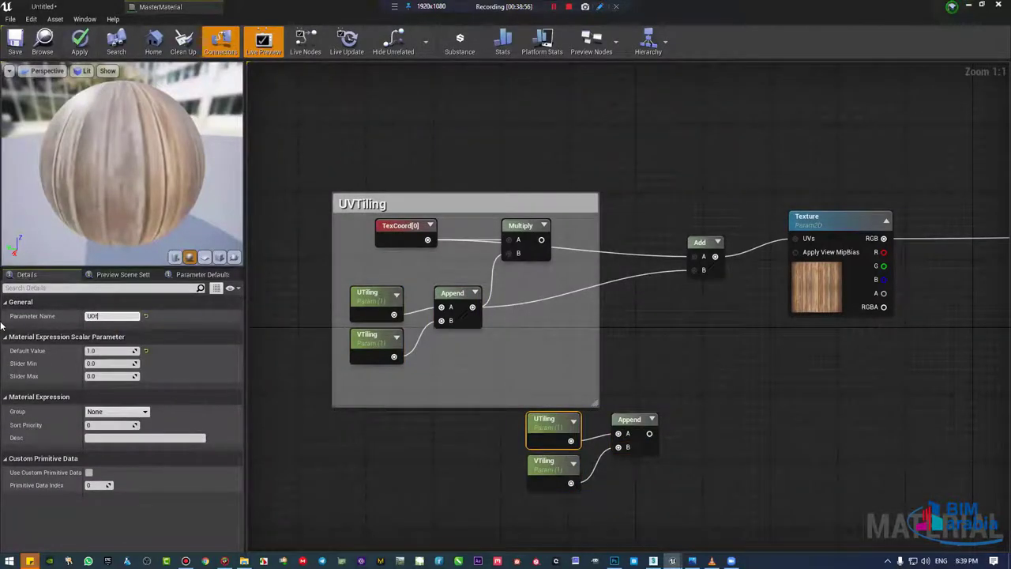
# Step: Rename the pasted parameters UOff and VOff, then move the Add node near them
pyautogui.write('f')
pyautogui.press('Return')
pyautogui.click(553, 474)
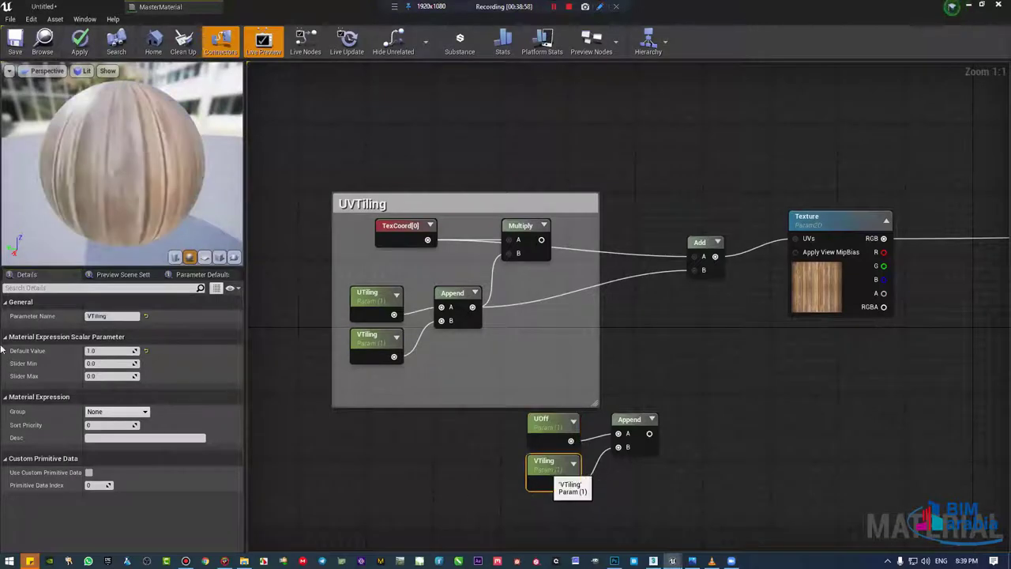
pyautogui.click(113, 316)
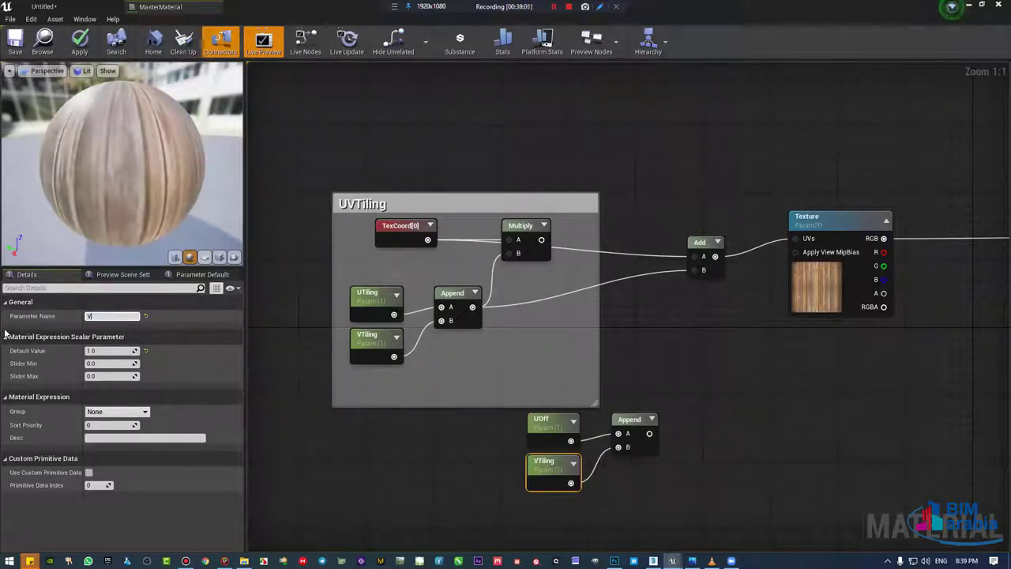
pyautogui.write('ff')
pyautogui.press('Return')
pyautogui.moveTo(584, 492); pyautogui.dragTo(715, 417)
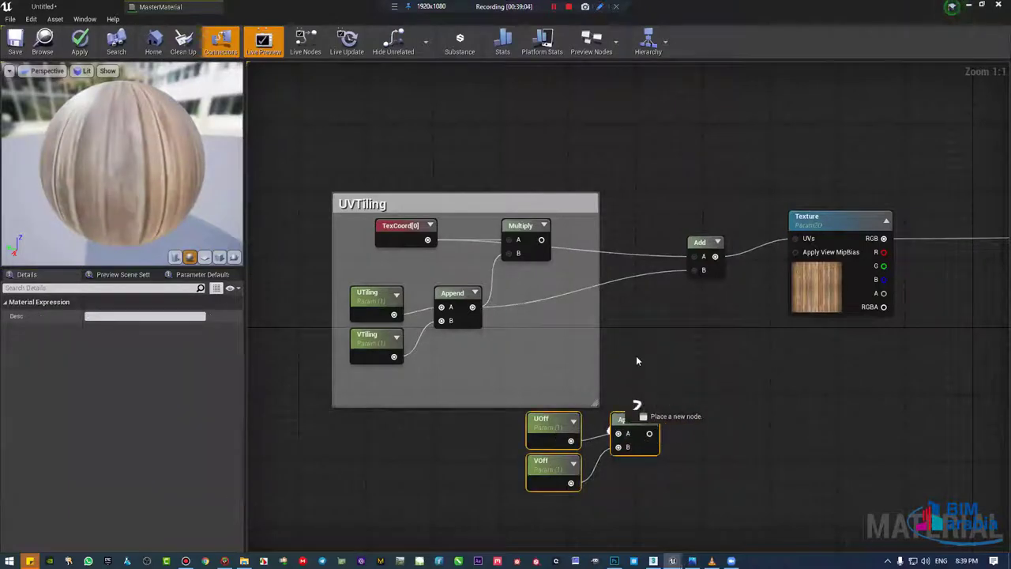
pyautogui.moveTo(703, 248)
pyautogui.mouseDown()
pyautogui.moveTo(675, 232)
pyautogui.moveTo(670, 240)
pyautogui.moveTo(684, 413)
pyautogui.moveTo(649, 433)
pyautogui.mouseUp()
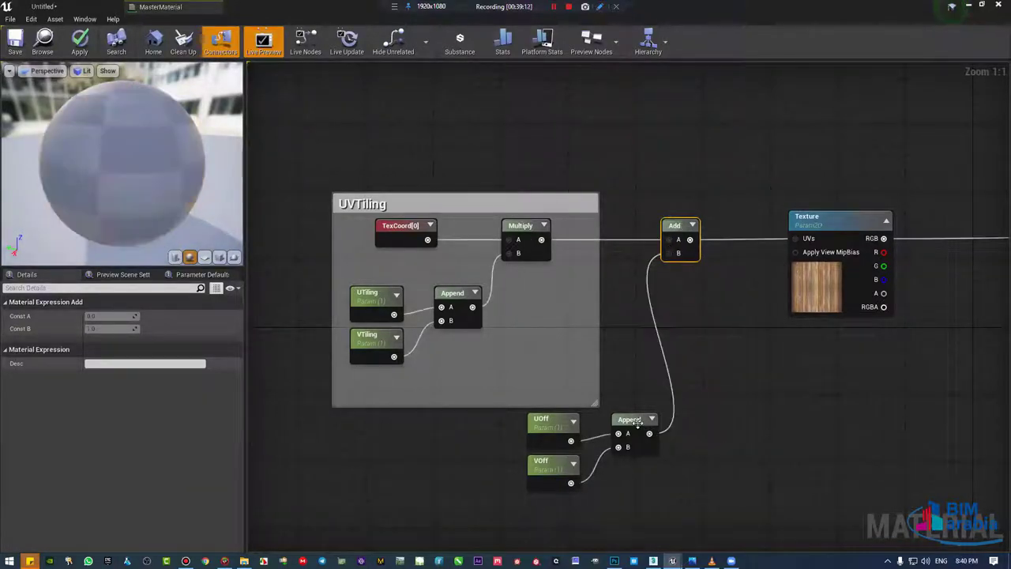
# Step: Wire the offset Append into Add's B input and move UOff and VOff outside the UVTiling group
pyautogui.moveTo(521, 499); pyautogui.dragTo(621, 358)
pyautogui.moveTo(630, 420); pyautogui.dragTo(613, 318)
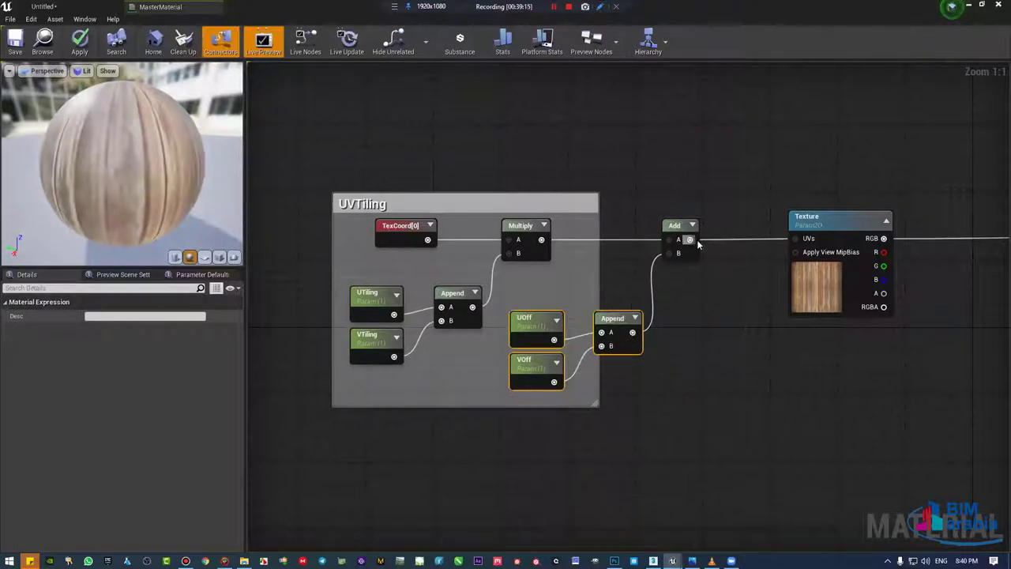
pyautogui.moveTo(698, 244)
pyautogui.mouseDown()
pyautogui.moveTo(712, 215)
pyautogui.moveTo(797, 237)
pyautogui.mouseUp()
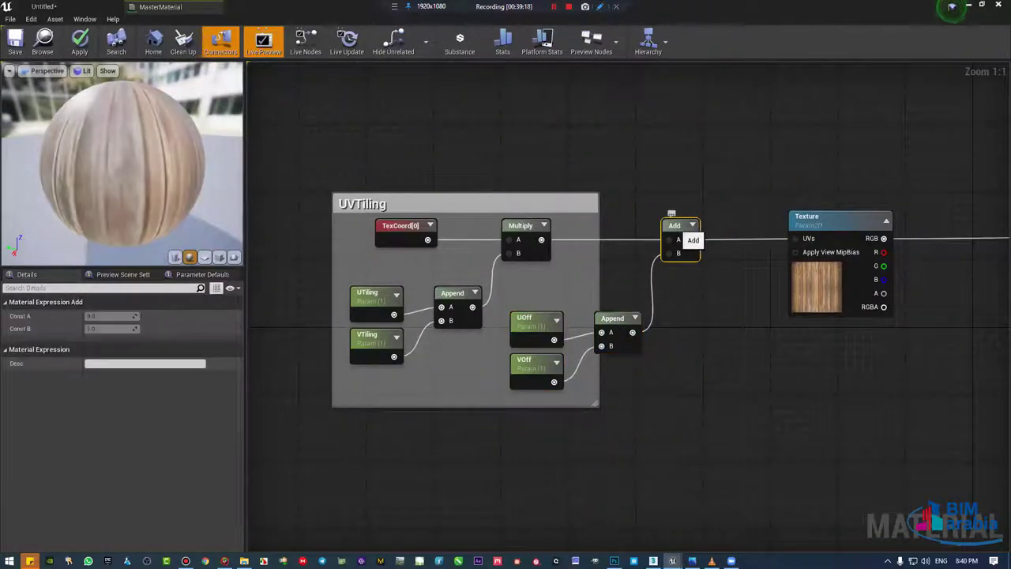
pyautogui.moveTo(476, 202); pyautogui.dragTo(587, 192, button='right')
pyautogui.click(497, 201)
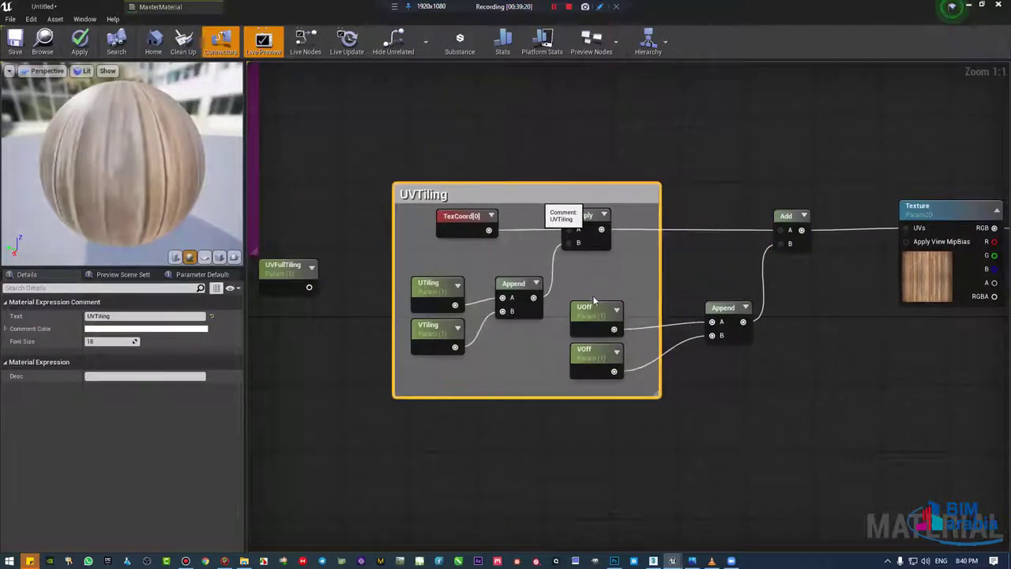
pyautogui.moveTo(497, 201); pyautogui.dragTo(431, 201)
pyautogui.moveTo(514, 292); pyautogui.dragTo(593, 381)
pyautogui.moveTo(557, 312); pyautogui.dragTo(760, 304)
pyautogui.moveTo(795, 215); pyautogui.dragTo(813, 216)
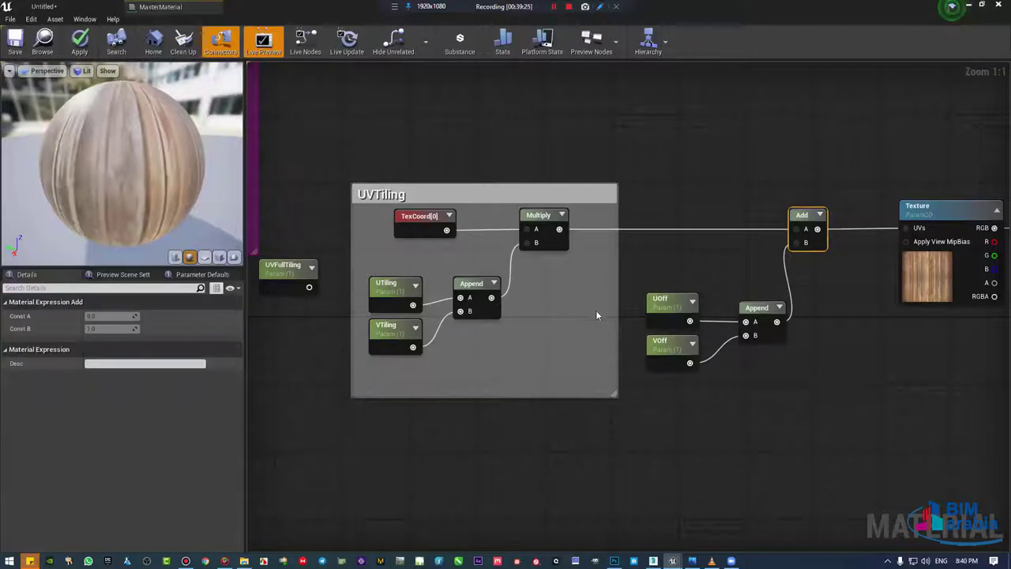
# Step: Shrink the UVTiling comment to fit and delete the unused UVFullTiling node
pyautogui.moveTo(705, 395); pyautogui.dragTo(711, 368, button='right')
pyautogui.moveTo(703, 373); pyautogui.dragTo(676, 341)
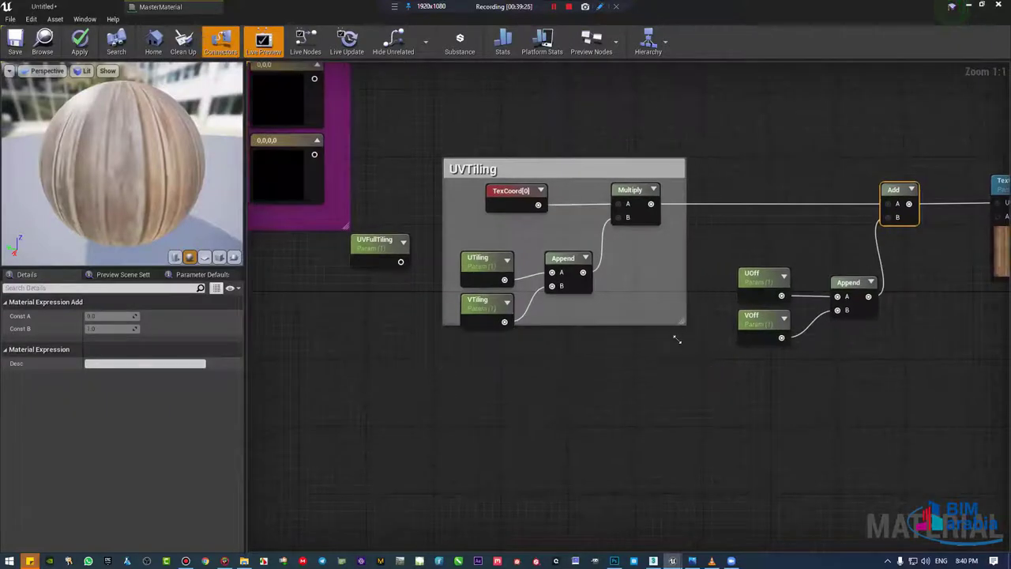
pyautogui.click(378, 251)
pyautogui.press('Delete')
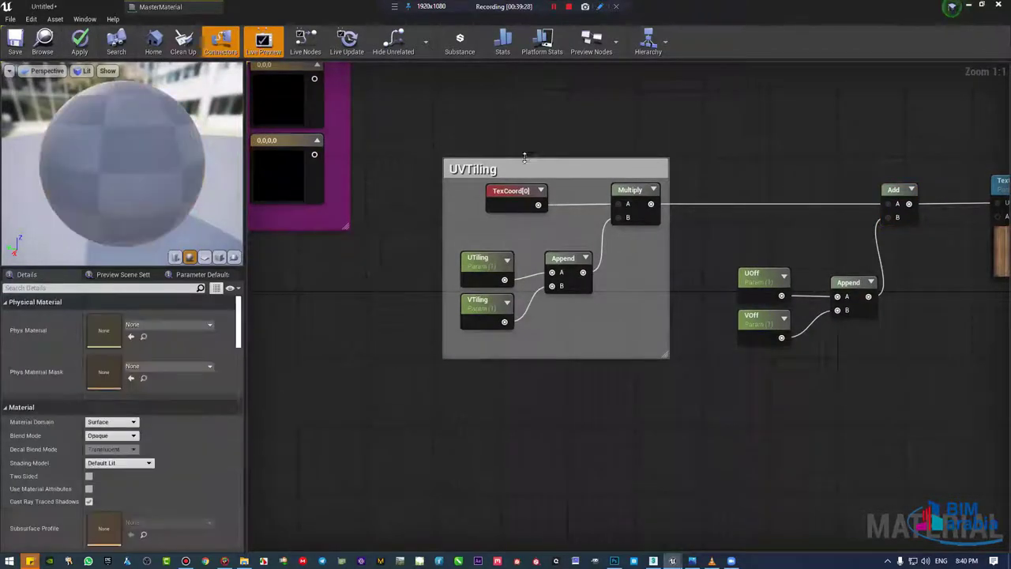
pyautogui.click(534, 169)
# Step: Wrap UOff, VOff, their Append and the Add node in a comment titled 'OFF'
pyautogui.moveTo(726, 357); pyautogui.dragTo(632, 370, button='right')
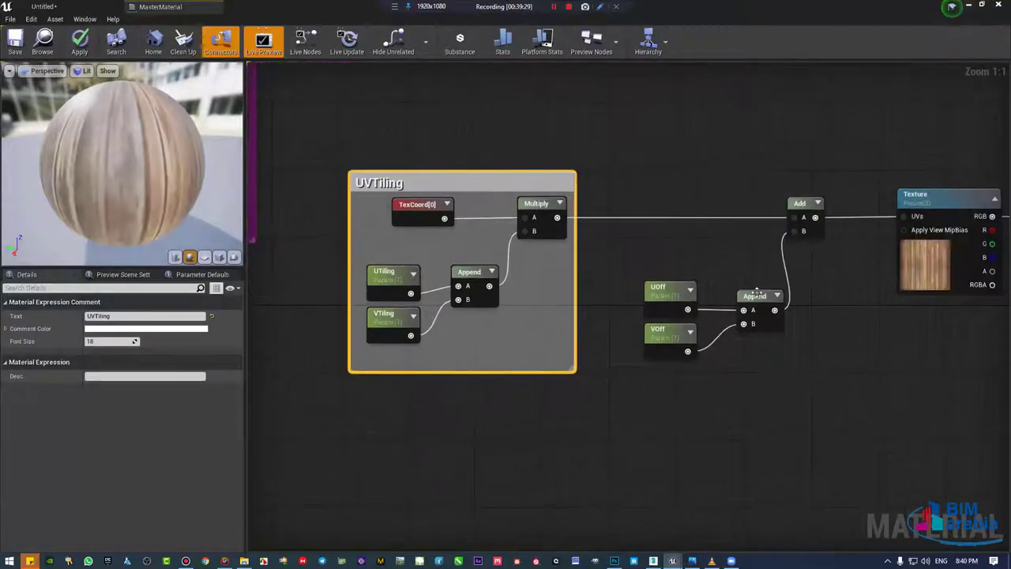
pyautogui.moveTo(632, 370); pyautogui.dragTo(749, 261)
pyautogui.moveTo(754, 296); pyautogui.dragTo(746, 255)
pyautogui.moveTo(841, 159); pyautogui.dragTo(607, 335)
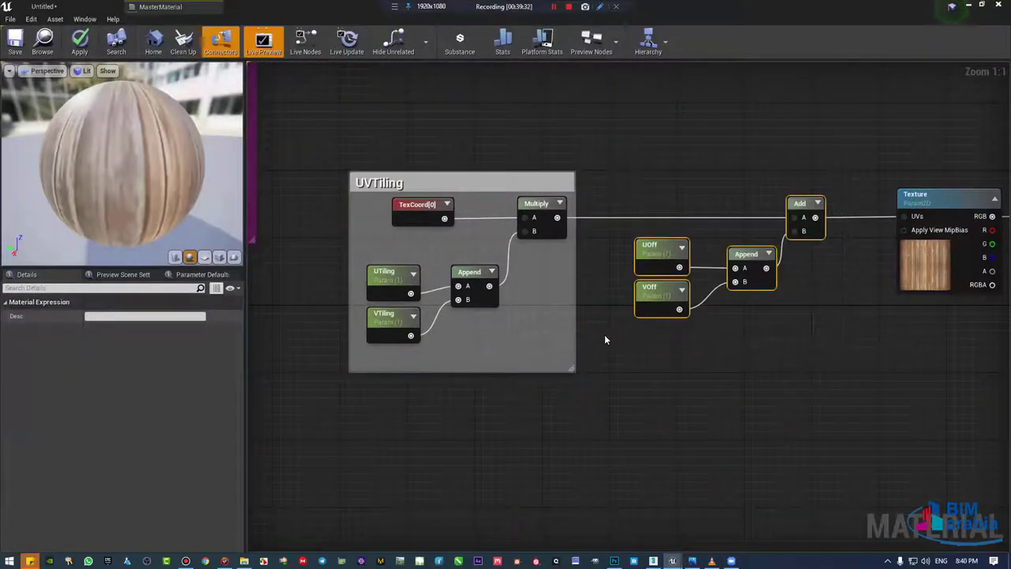
pyautogui.write('cOFF')
pyautogui.press('Return')
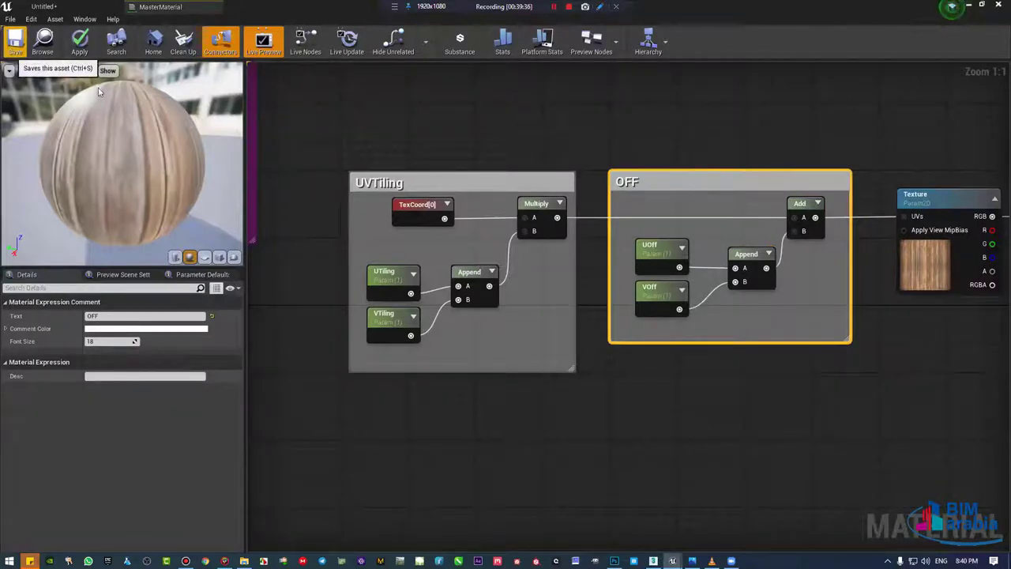
# Step: Save MasterMaterial and open the Child material instance from the Content Browser
pyautogui.click(16, 43)
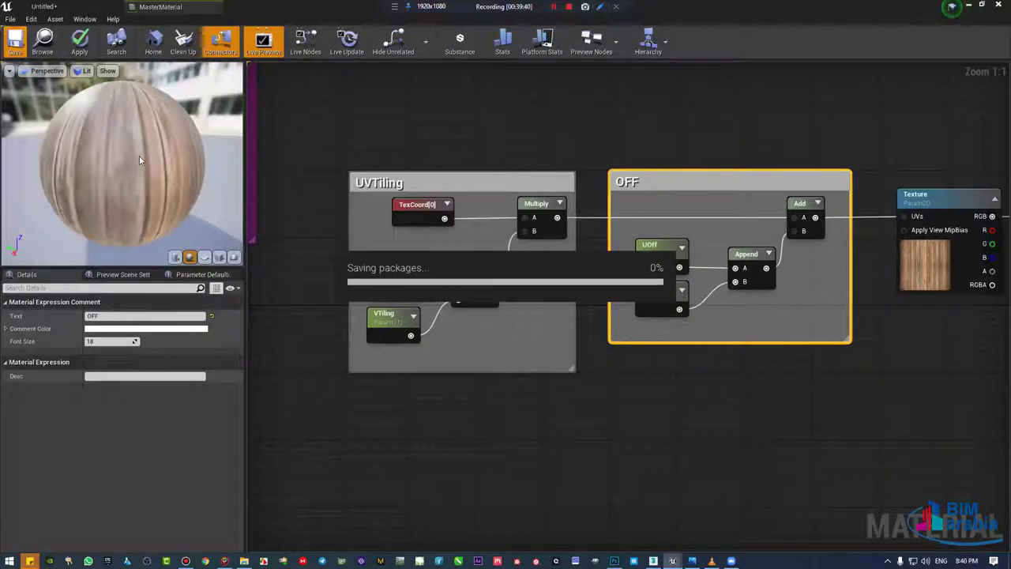
pyautogui.click(43, 6)
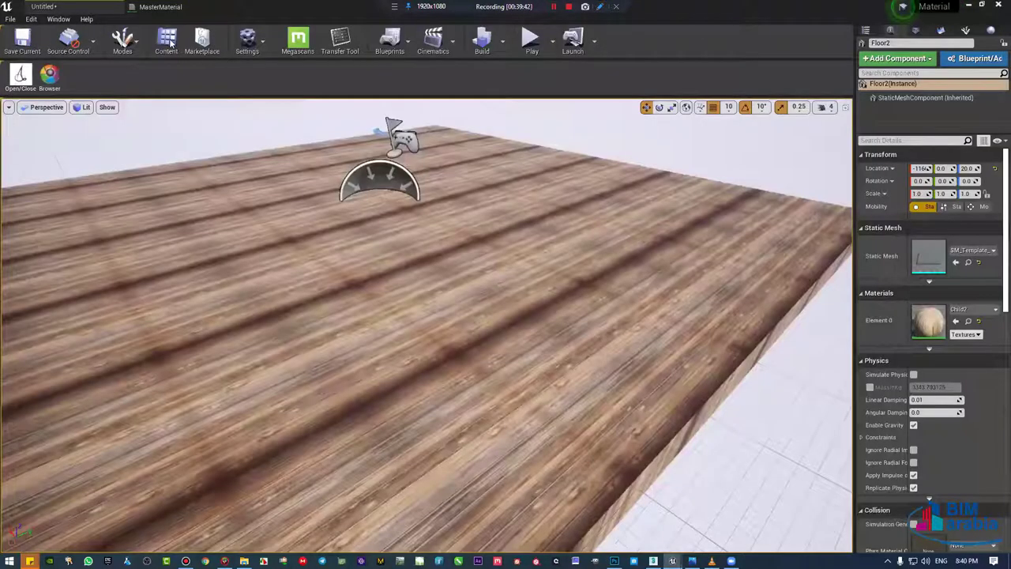
pyautogui.click(166, 38)
pyautogui.doubleClick(219, 377)
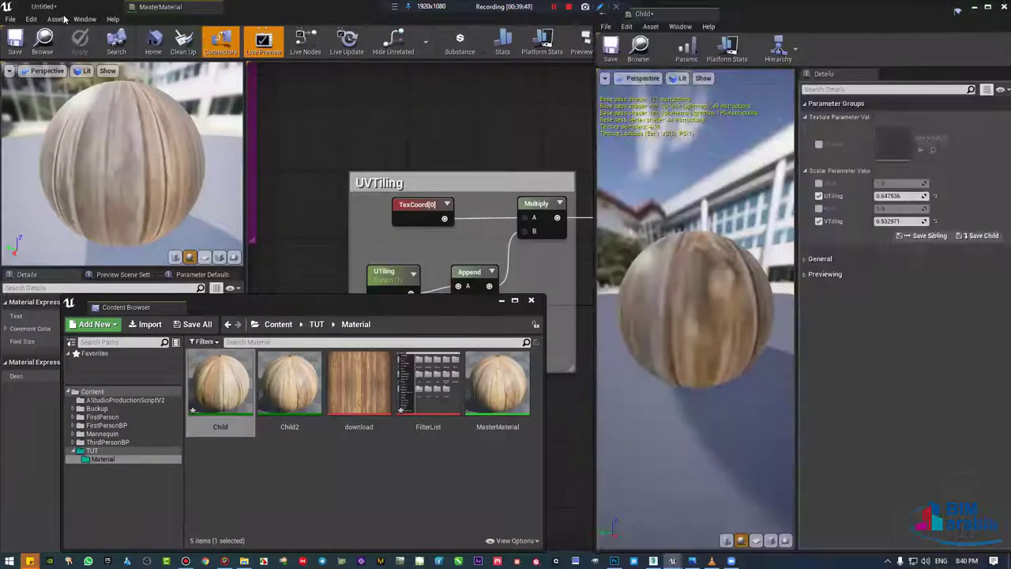
pyautogui.click(68, 7)
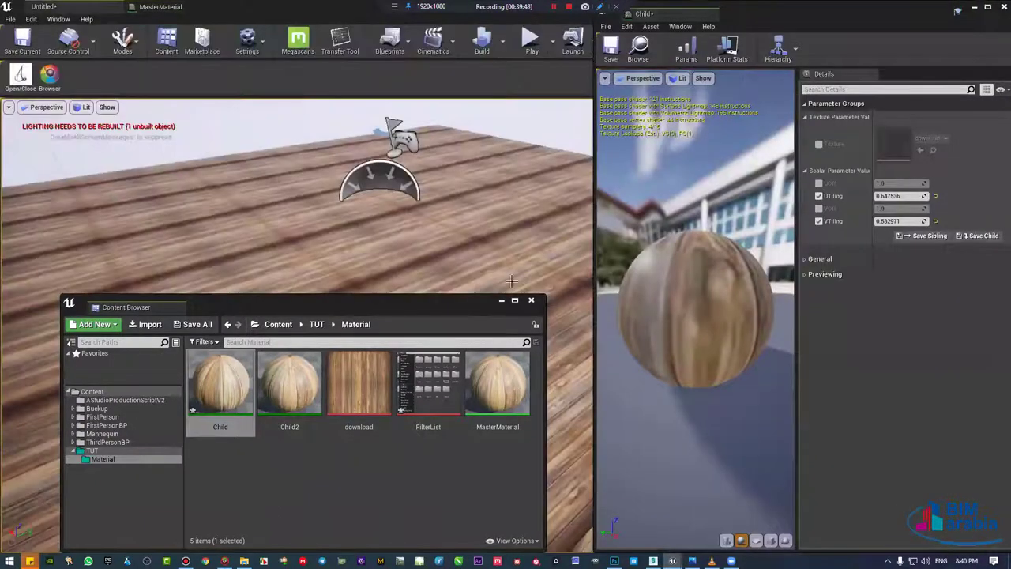
pyautogui.click(531, 301)
# Step: Enable the UOff and VOff overrides and set UOff to 8.209146 and VOff to 1.556543
pyautogui.scroll(-5, 316, 316)
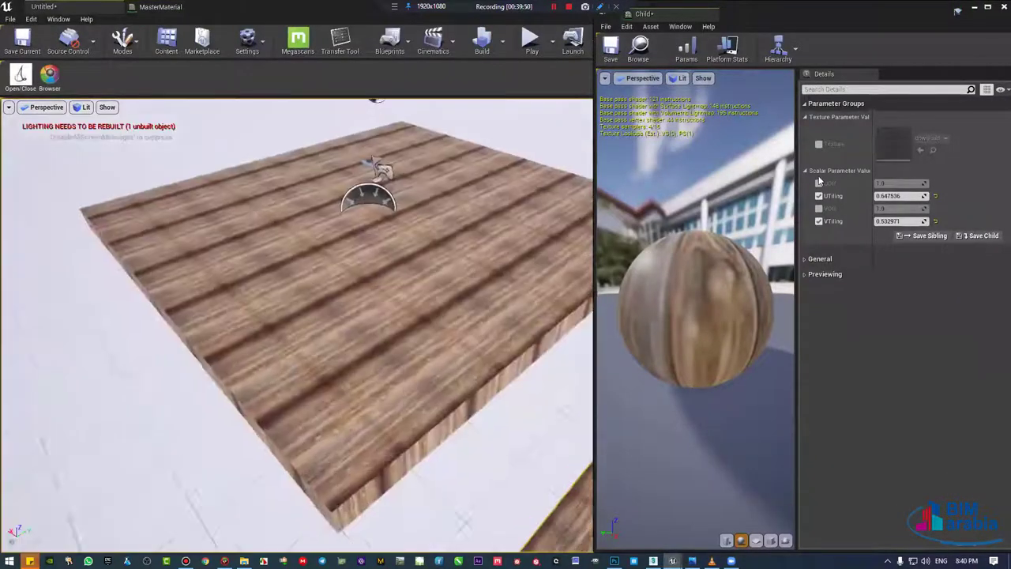
pyautogui.click(818, 182)
pyautogui.click(818, 208)
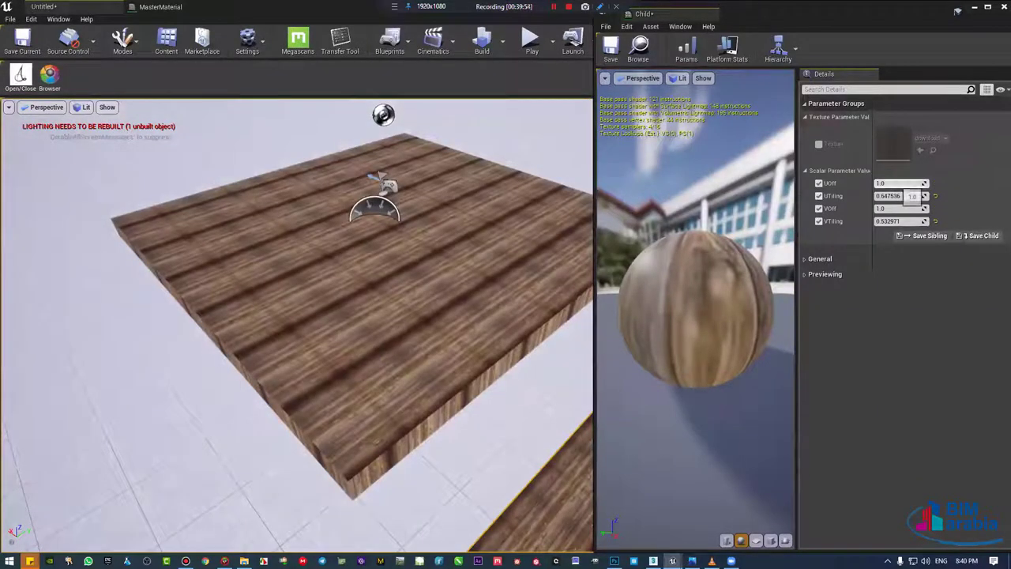
pyautogui.moveTo(901, 183)
pyautogui.mouseDown()
pyautogui.moveTo(948, 183)
pyautogui.moveTo(868, 183)
pyautogui.moveTo(877, 196)
pyautogui.moveTo(948, 196)
pyautogui.moveTo(869, 196)
pyautogui.moveTo(916, 183)
pyautogui.moveTo(903, 216)
pyautogui.moveTo(885, 209)
pyautogui.mouseUp()
pyautogui.moveTo(900, 221); pyautogui.dragTo(899, 221)
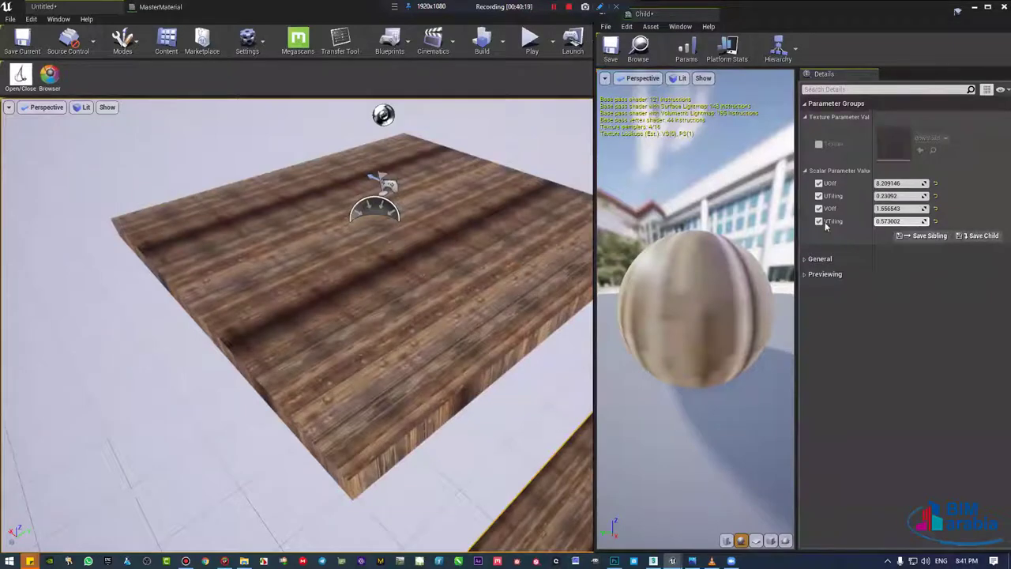
# Step: Assign UOff and VOff to the OFF parameter group, save MasterMaterial, and return to the level
pyautogui.click(158, 7)
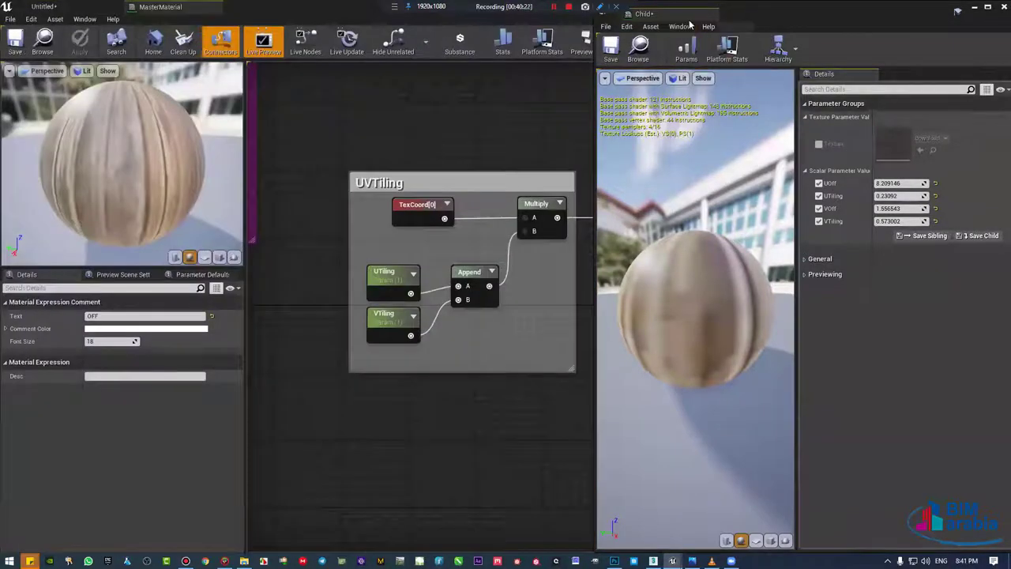
pyautogui.click(521, 217)
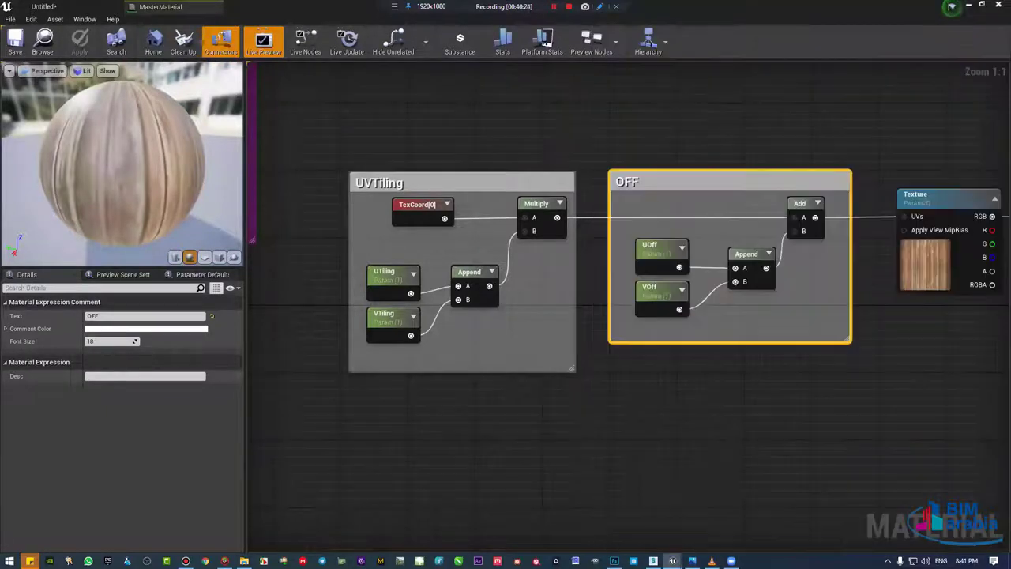
pyautogui.moveTo(553, 224); pyautogui.dragTo(522, 218, button='right')
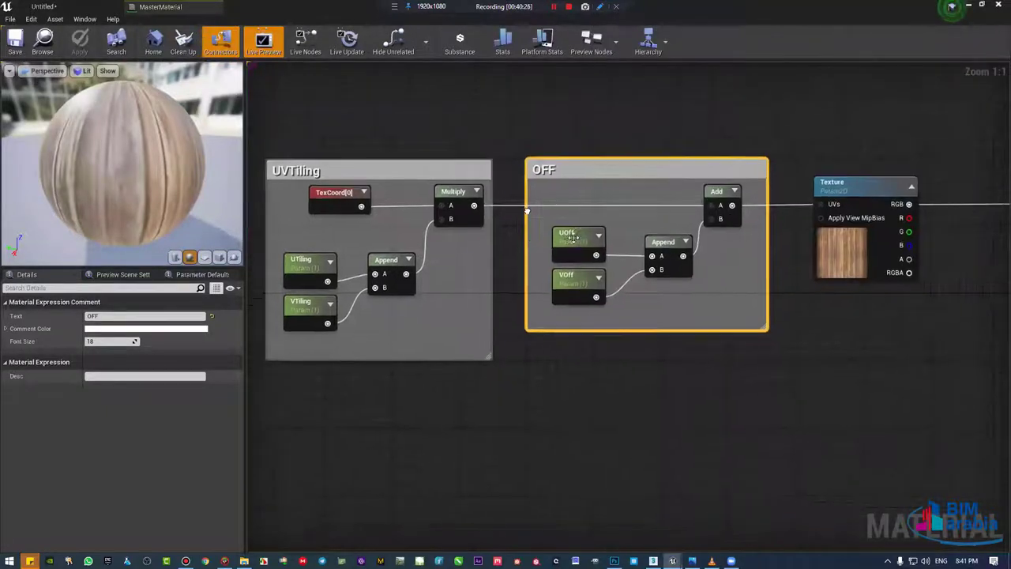
pyautogui.scroll(-1, 490, 218)
pyautogui.moveTo(353, 286); pyautogui.dragTo(433, 271, button='right')
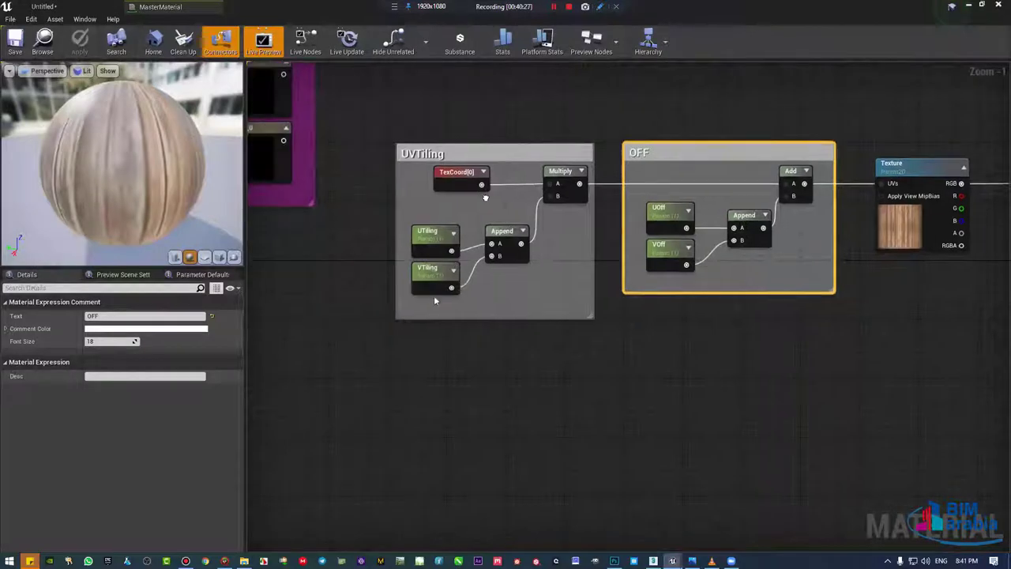
pyautogui.moveTo(467, 302); pyautogui.dragTo(427, 254)
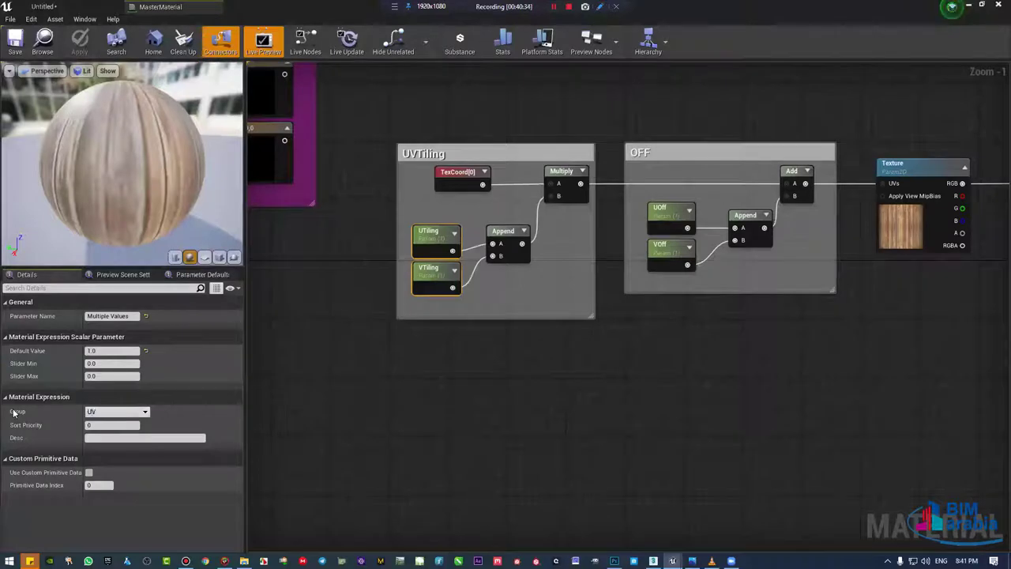
pyautogui.click(664, 211)
pyautogui.keyDown('ctrl'); pyautogui.click(663, 251); pyautogui.keyUp('ctrl')
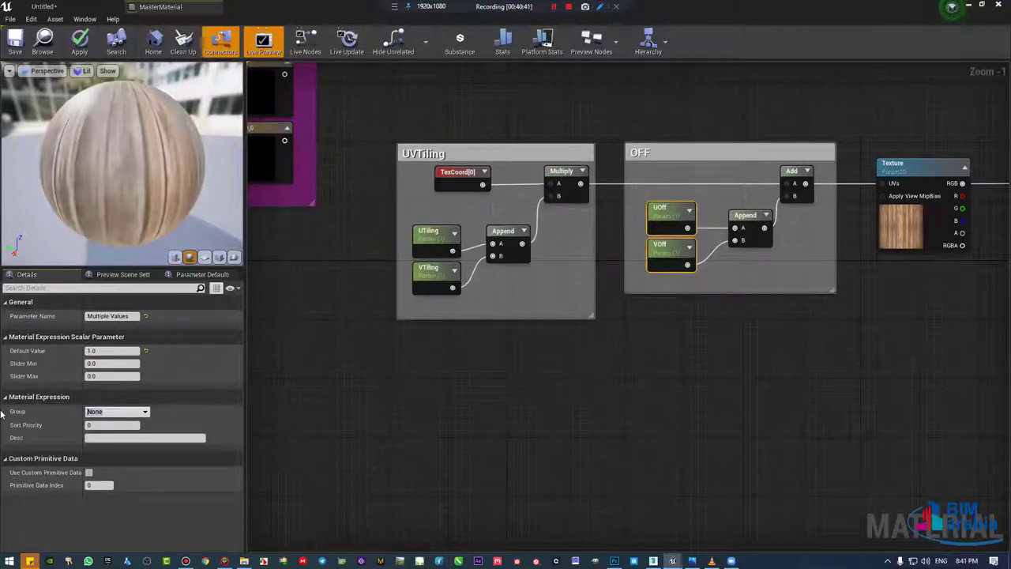
pyautogui.write('OFF')
pyautogui.press('Return')
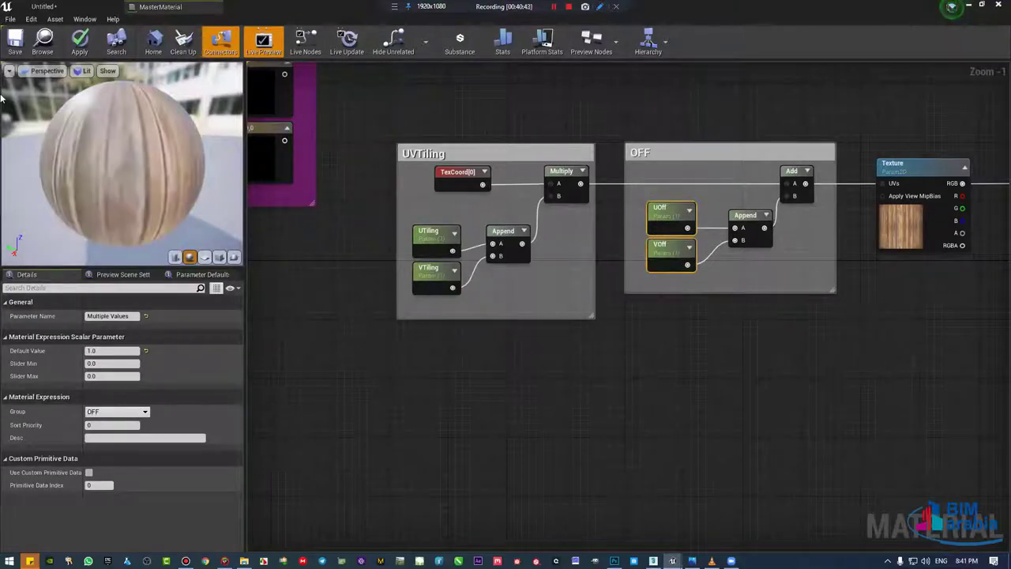
pyautogui.click(14, 43)
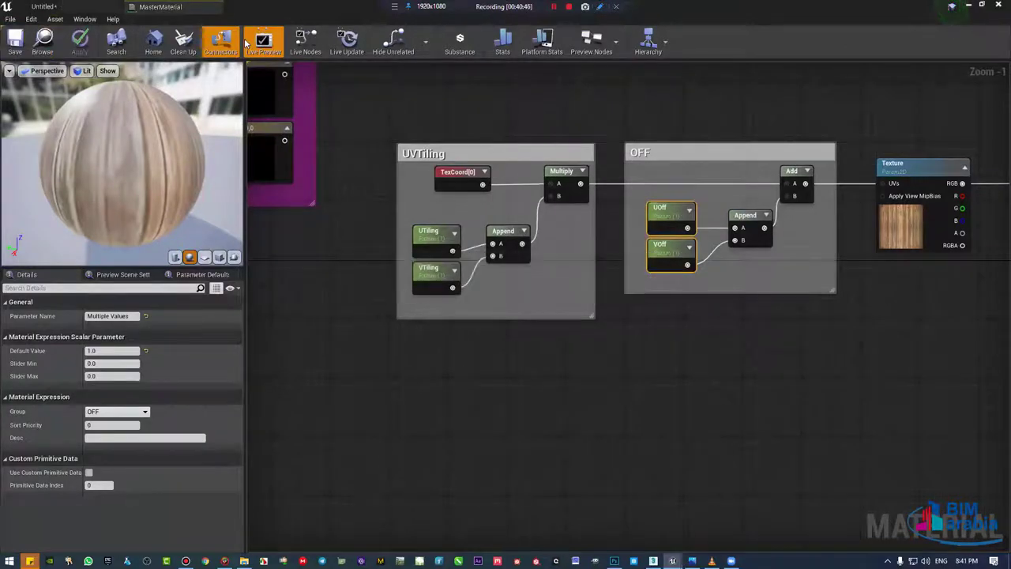
pyautogui.click(967, 5)
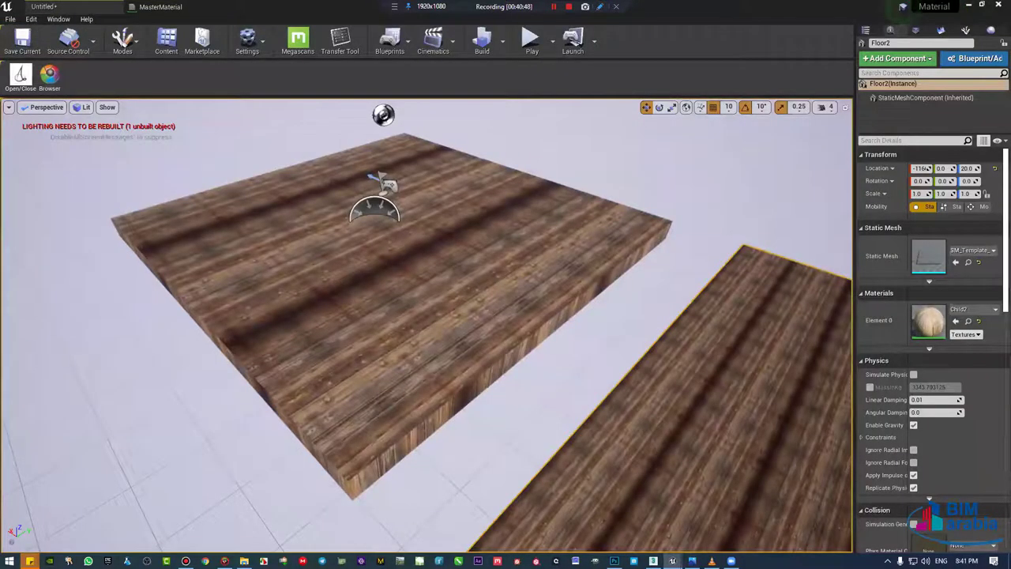
# Step: Open the floor's Child instance on the right half and inspect its OFF, UV and Texture groups
pyautogui.doubleClick(928, 320)
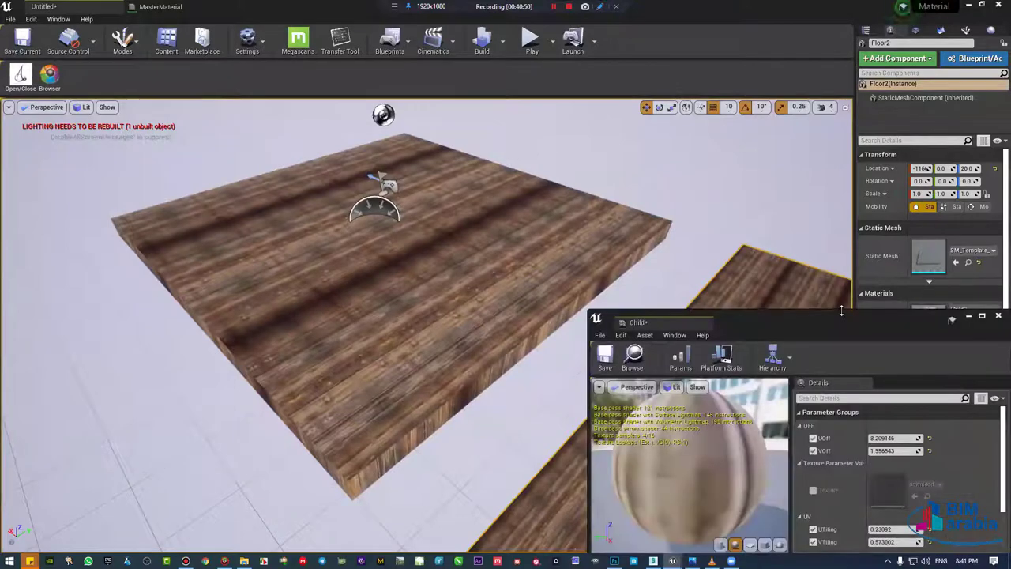
pyautogui.moveTo(842, 315); pyautogui.dragTo(800, 133)
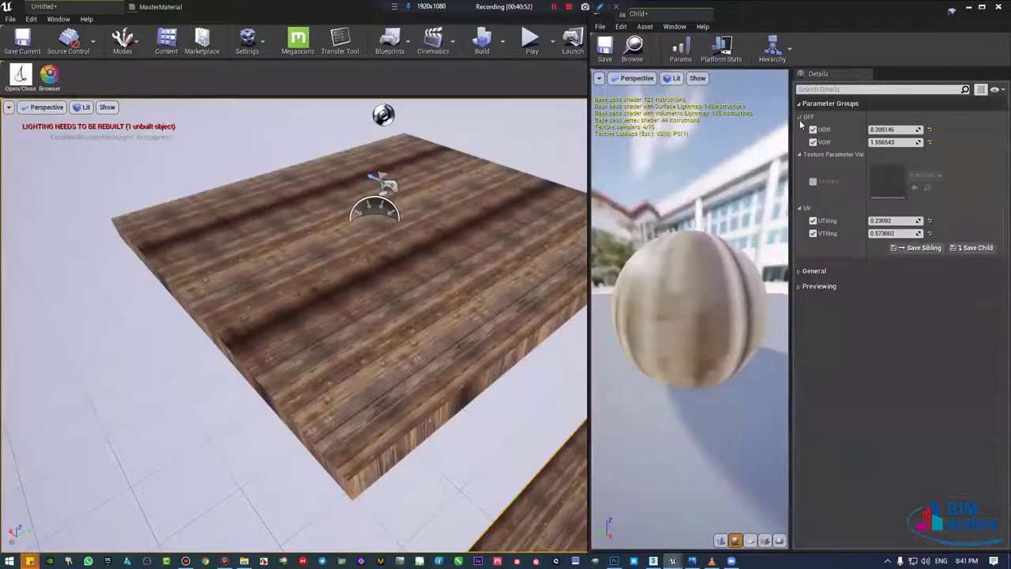
pyautogui.click(800, 130)
pyautogui.click(801, 142)
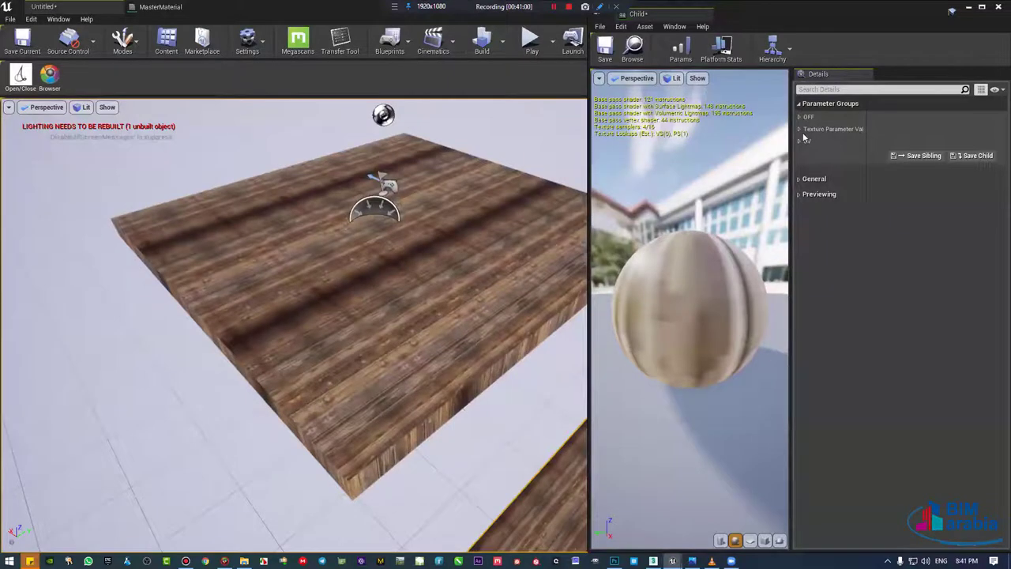
pyautogui.click(801, 129)
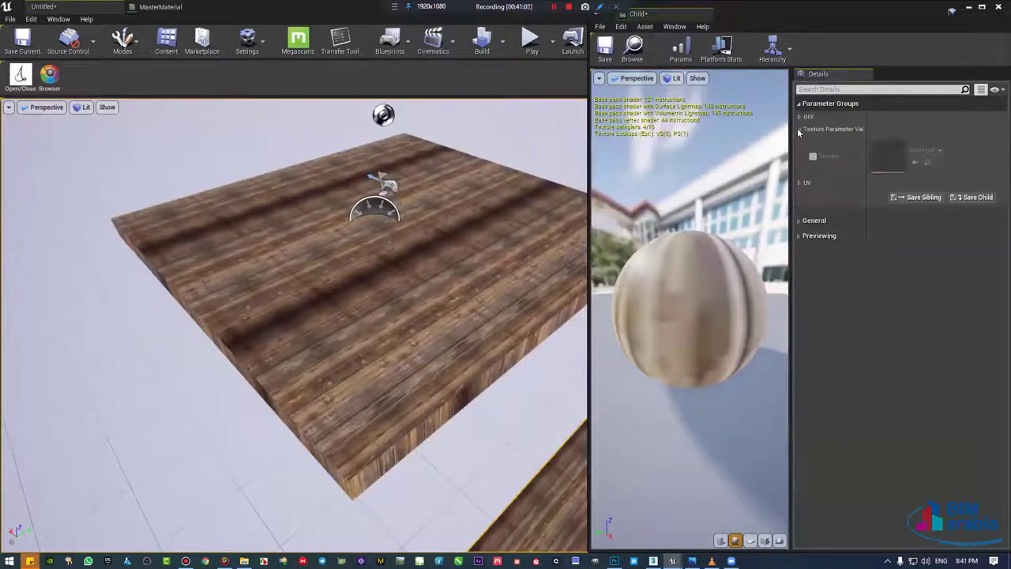
pyautogui.click(801, 182)
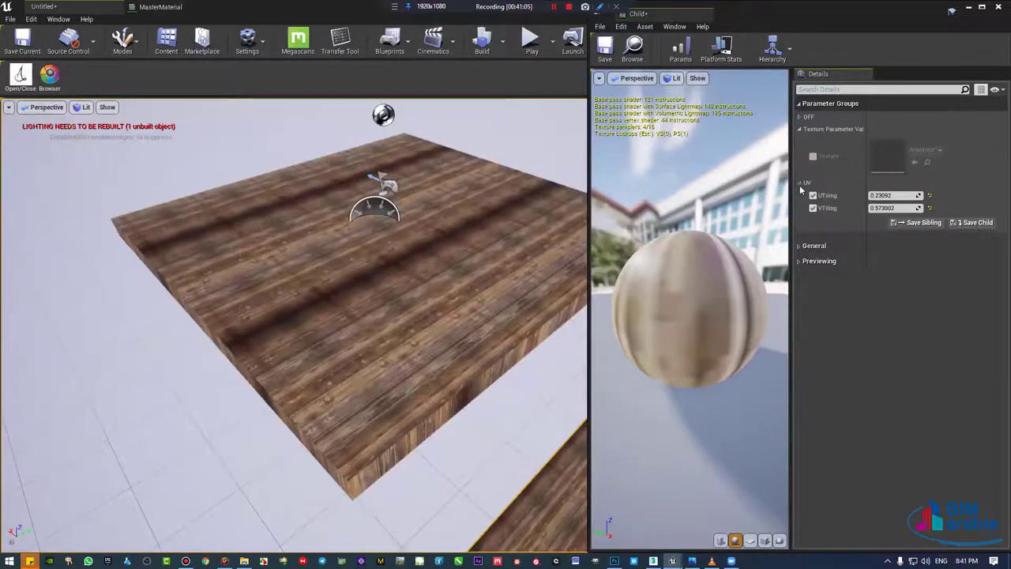
pyautogui.click(801, 182)
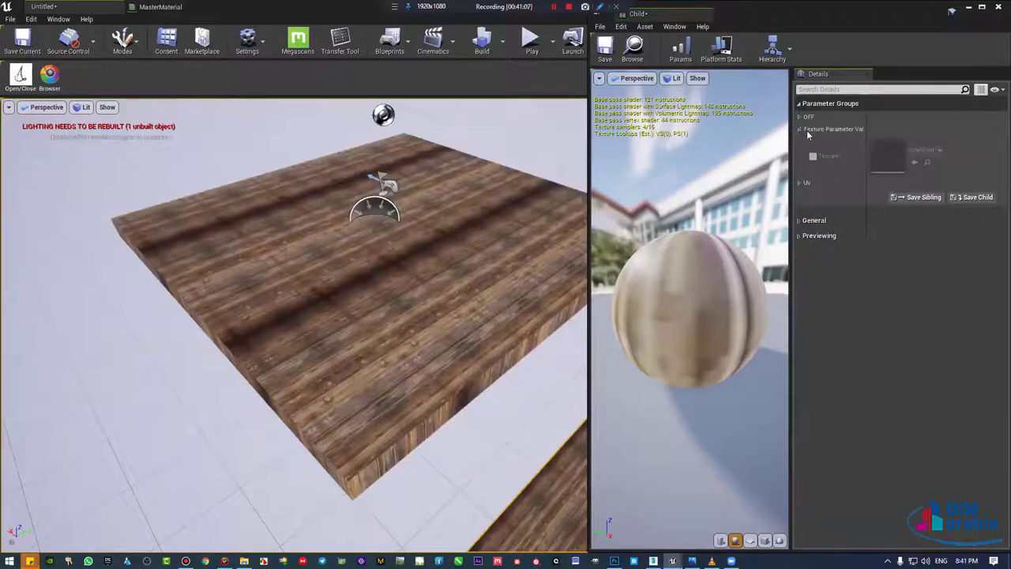
pyautogui.click(805, 131)
pyautogui.click(800, 116)
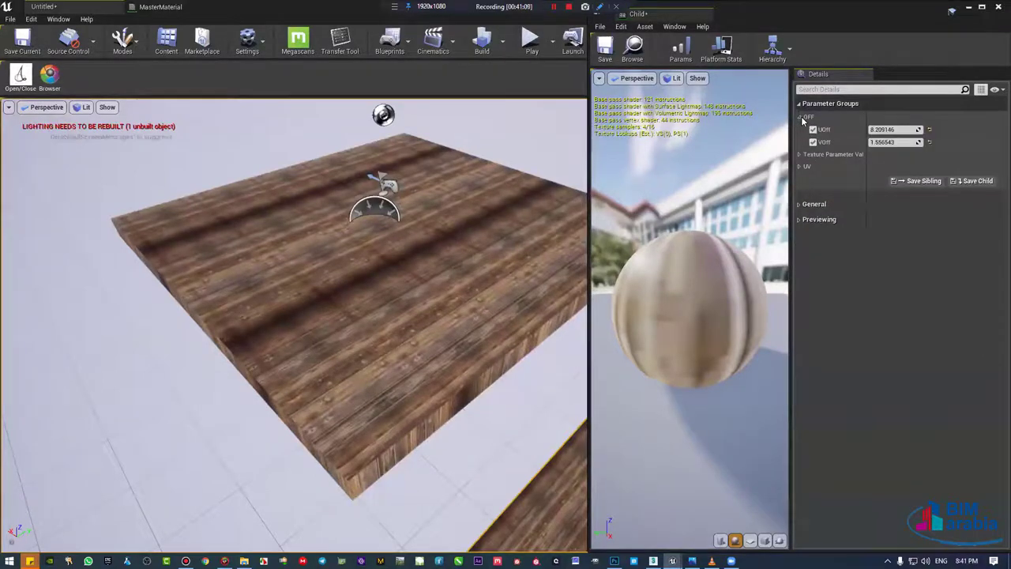
pyautogui.click(800, 117)
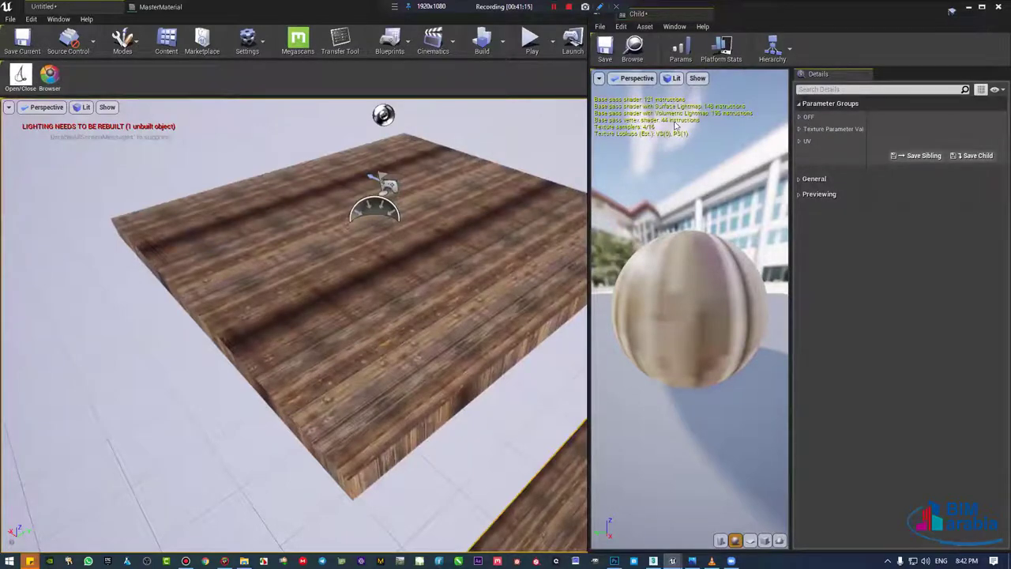
# Step: Expand the UV and OFF groups in the Child instance and select the Texture parameter node
pyautogui.click(166, 6)
pyautogui.scroll(-3, 359, 164)
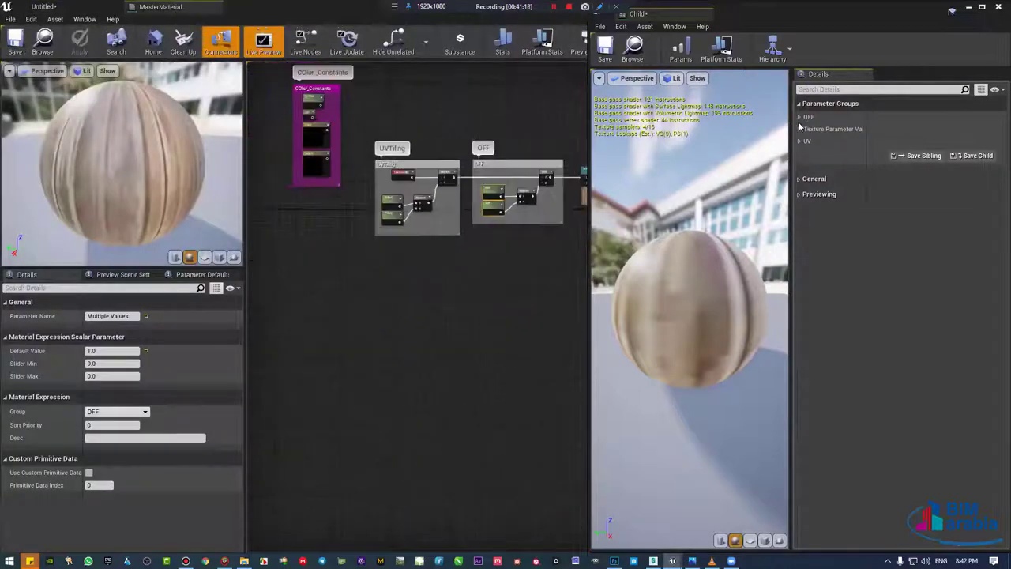
pyautogui.click(799, 141)
pyautogui.click(799, 116)
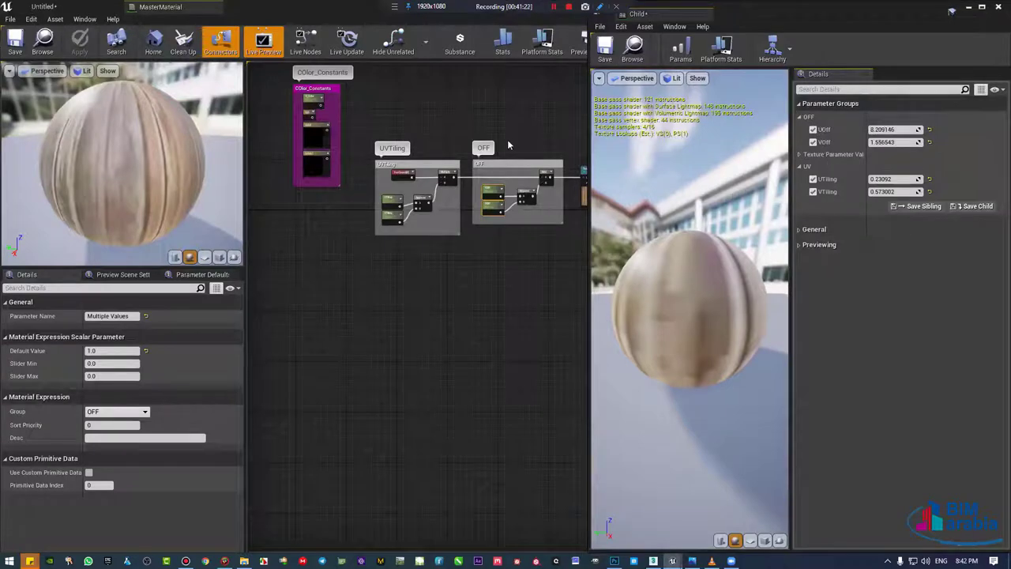
pyautogui.scroll(-2, 301, 249)
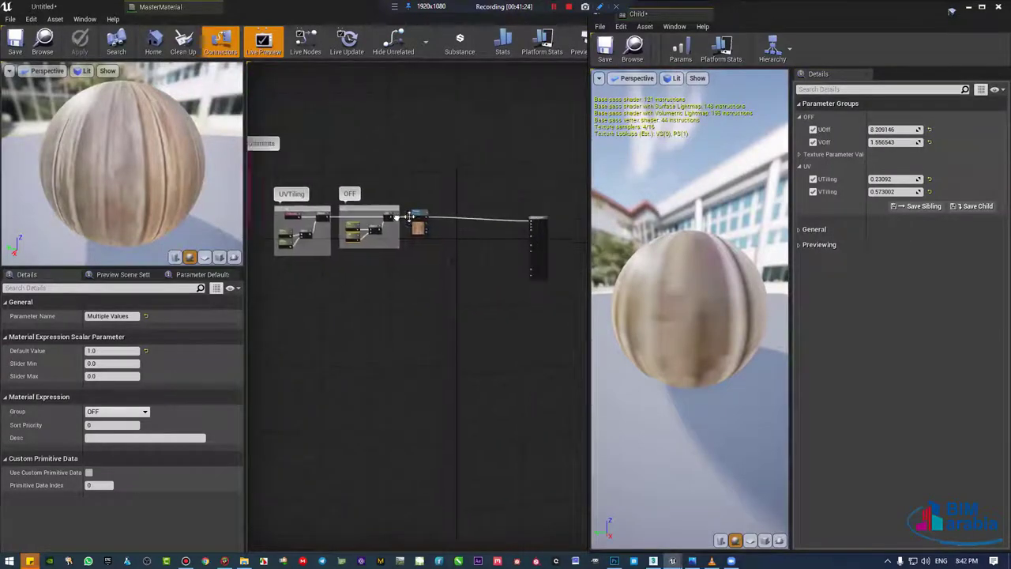
pyautogui.scroll(3, 417, 229)
pyautogui.click(419, 227)
pyautogui.scroll(-1, 30, 414)
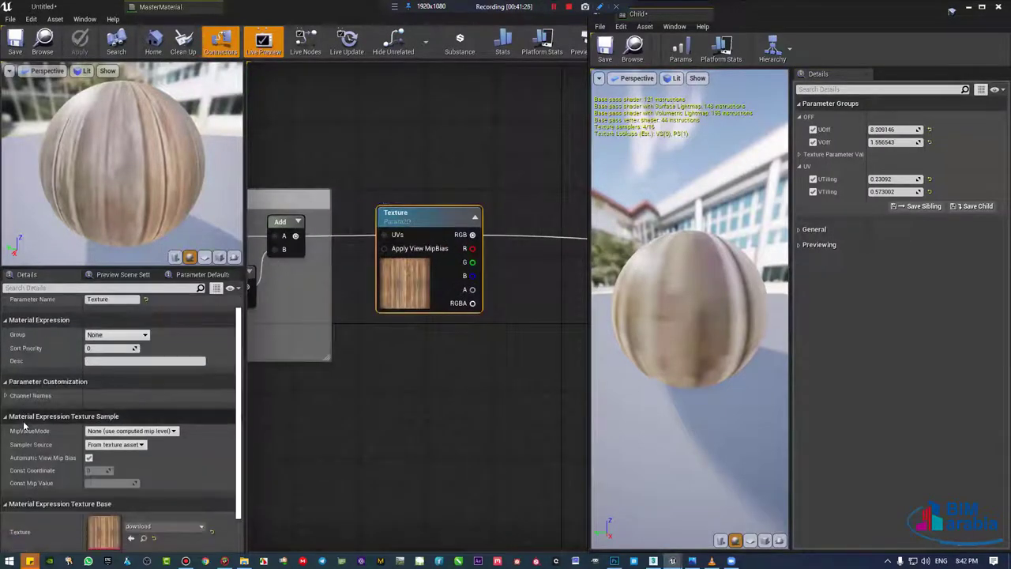
pyautogui.scroll(1, 22, 395)
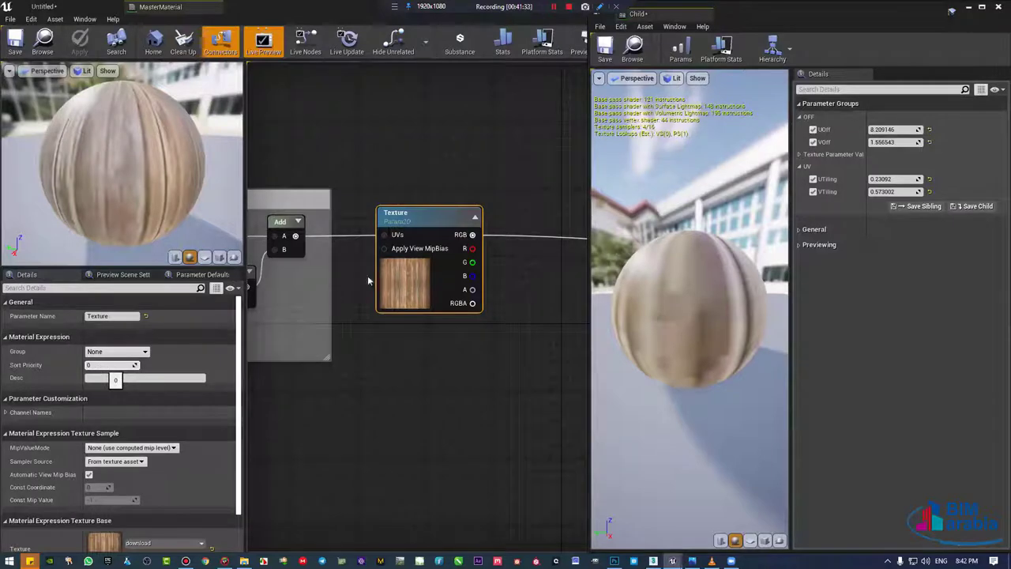
pyautogui.scroll(-5, 368, 281)
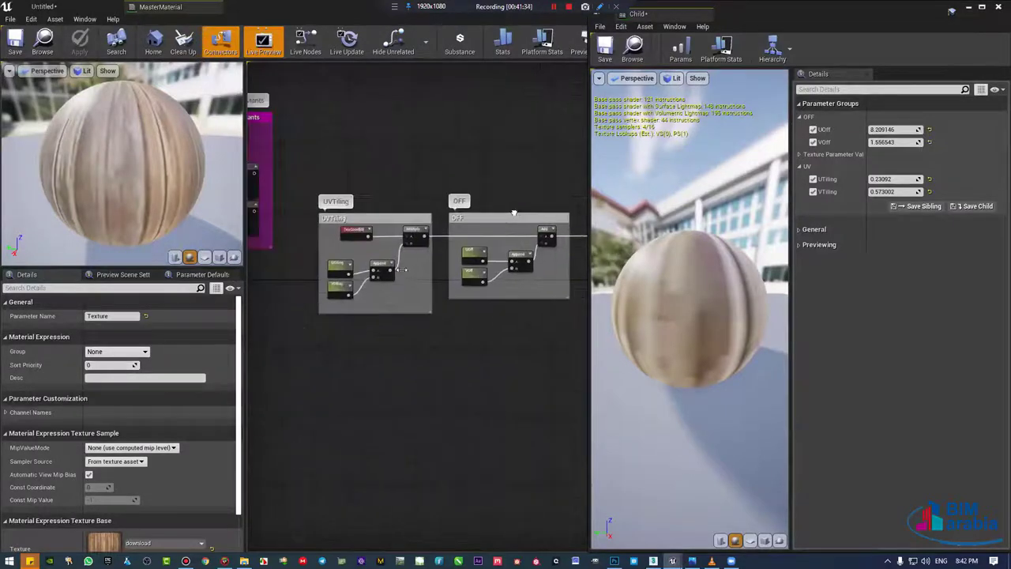
pyautogui.scroll(2, 403, 269)
pyautogui.scroll(2, 402, 269)
# Step: Adjust UTiling's slider minimum and sort priority, and give VTiling sort priority 2
pyautogui.click(442, 239)
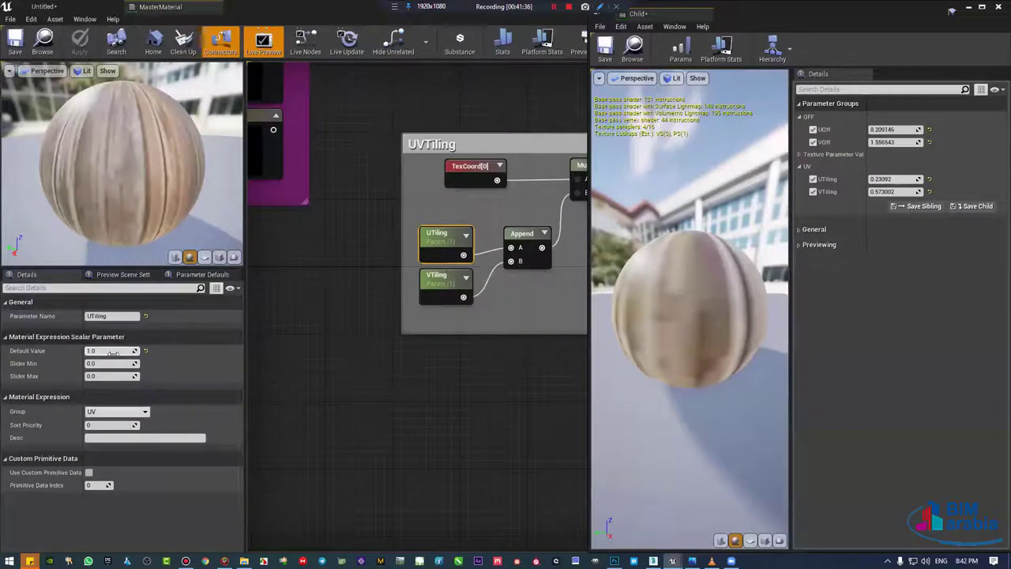
pyautogui.click(105, 363)
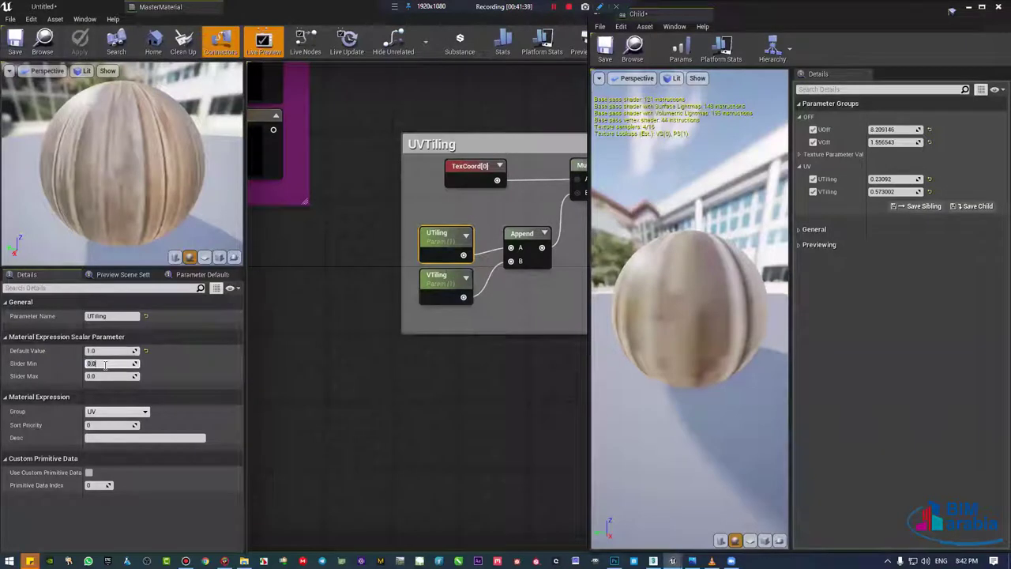
pyautogui.click(99, 426)
pyautogui.write('1')
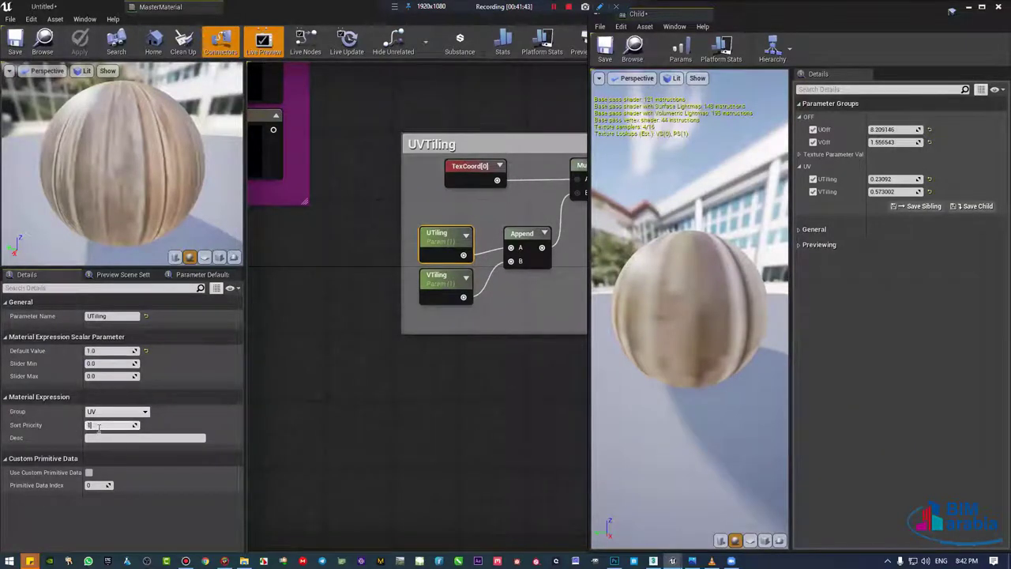
pyautogui.click(465, 286)
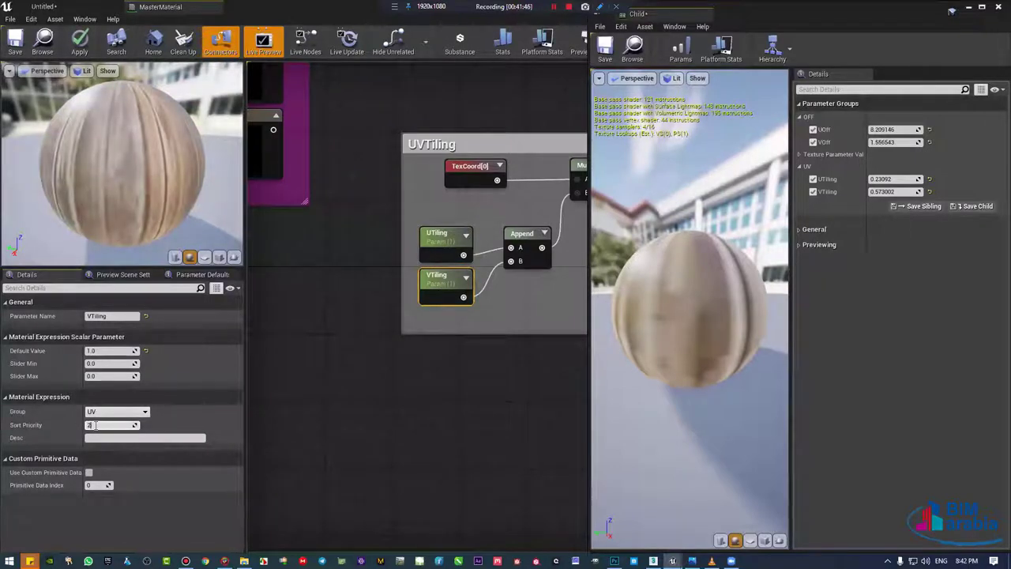
pyautogui.press('Return')
# Step: Set UOff's sort priority, give VOff sort priority 4, and save MasterMaterial
pyautogui.moveTo(551, 381); pyautogui.dragTo(218, 384, button='right')
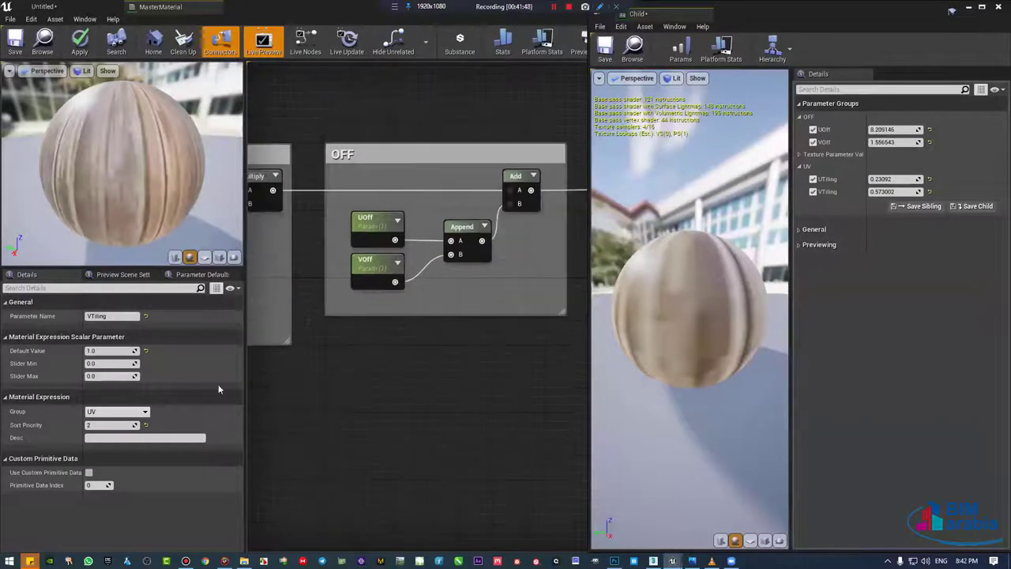
pyautogui.click(371, 221)
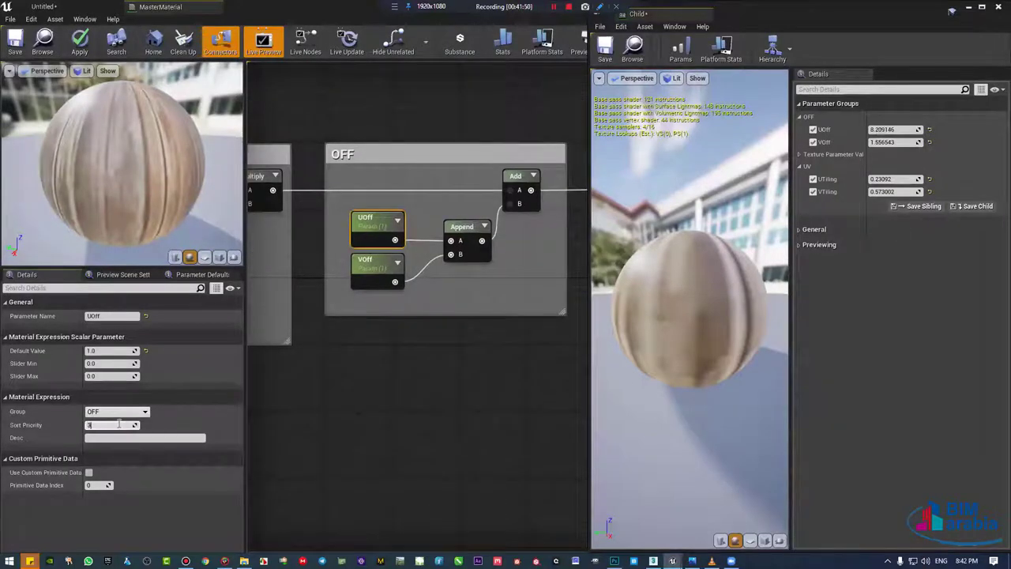
pyautogui.press('Return')
pyautogui.click(372, 263)
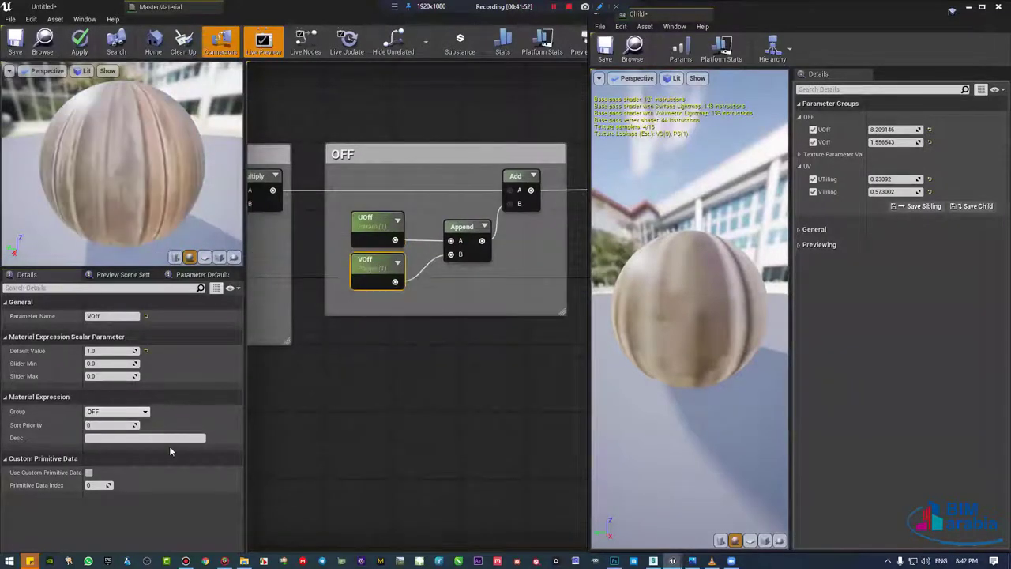
pyautogui.click(125, 425)
pyautogui.write('4')
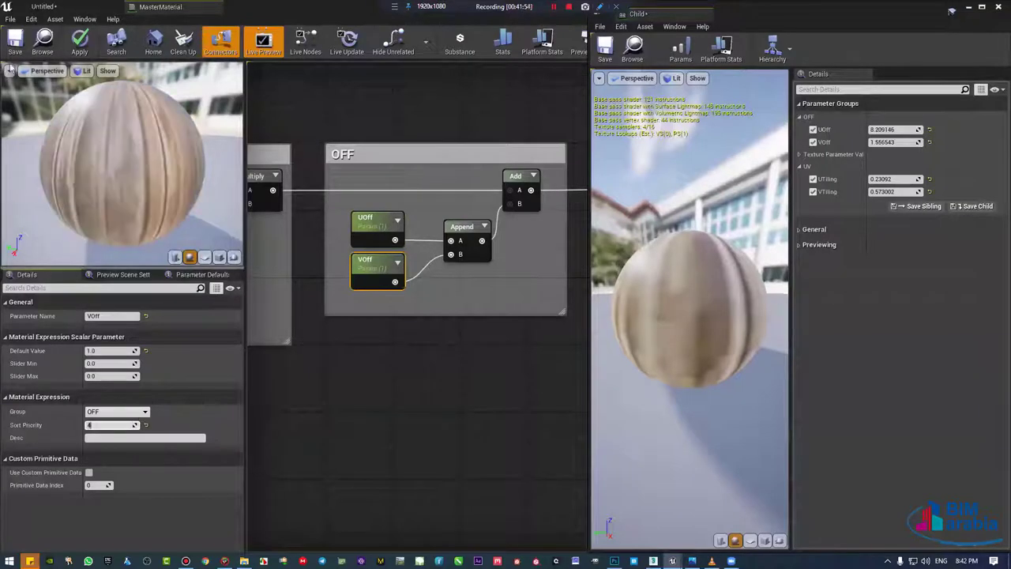
pyautogui.click(18, 49)
pyautogui.click(17, 48)
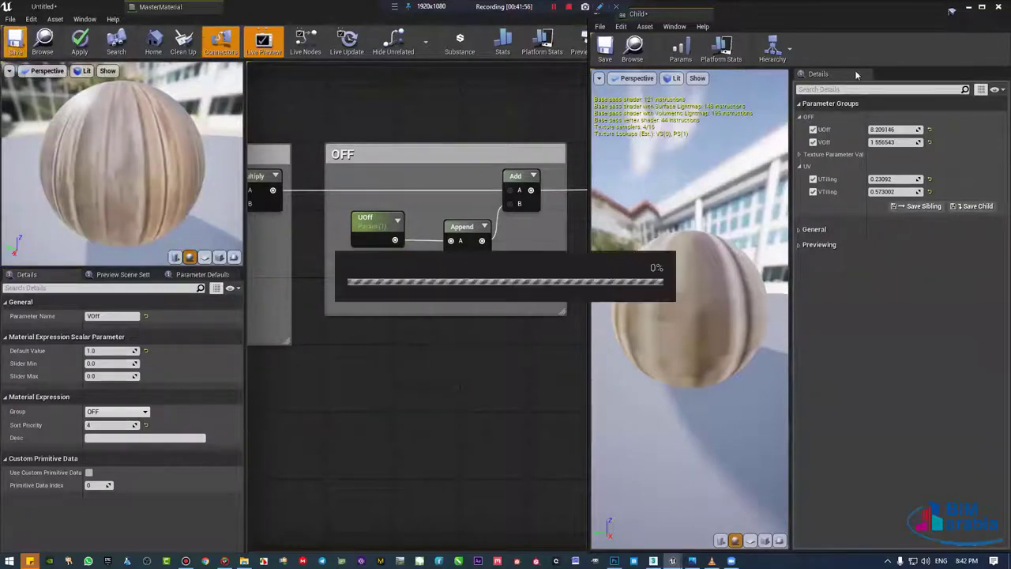
# Step: Refresh the Child's Texture and OFF groups and select the Texture parameter node
pyautogui.click(833, 154)
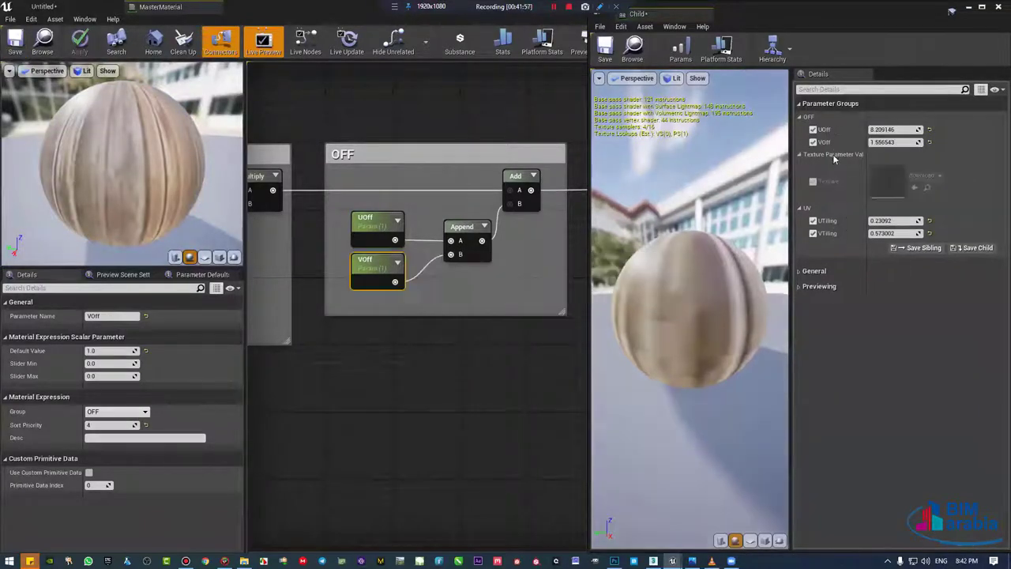
pyautogui.click(800, 117)
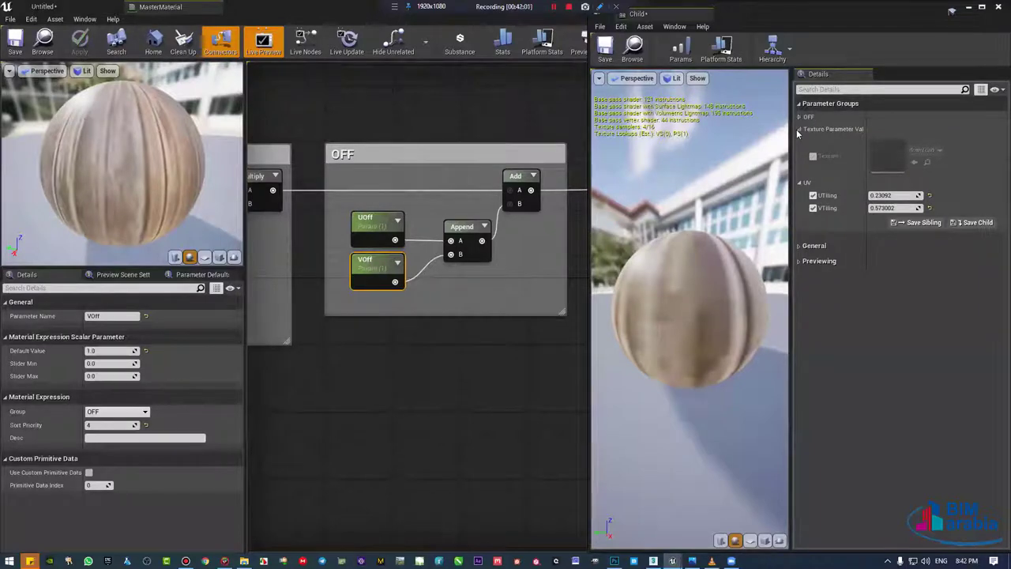
pyautogui.click(799, 128)
pyautogui.click(799, 126)
pyautogui.click(799, 117)
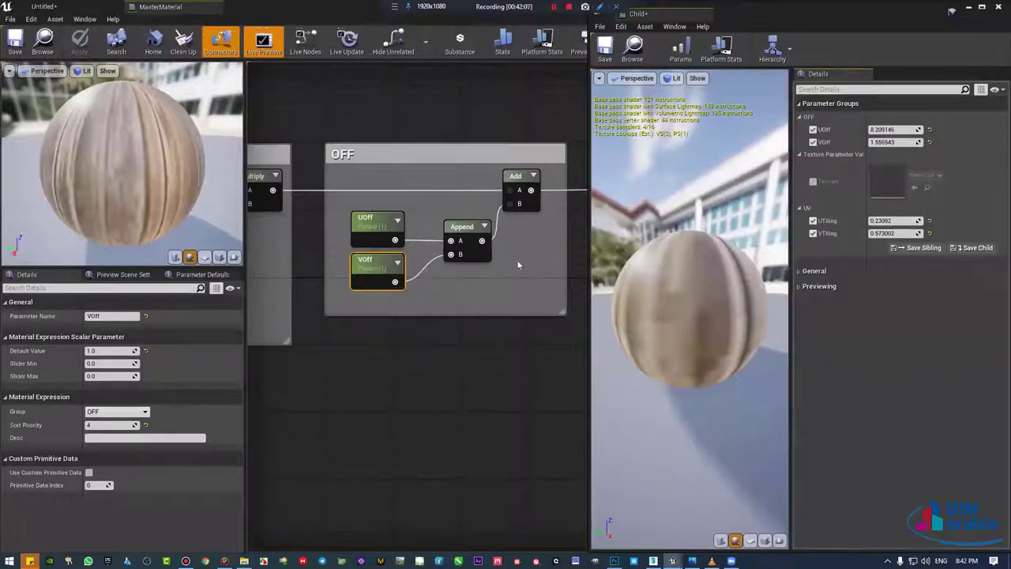
pyautogui.moveTo(516, 259); pyautogui.dragTo(421, 174, button='right')
pyautogui.click(421, 174)
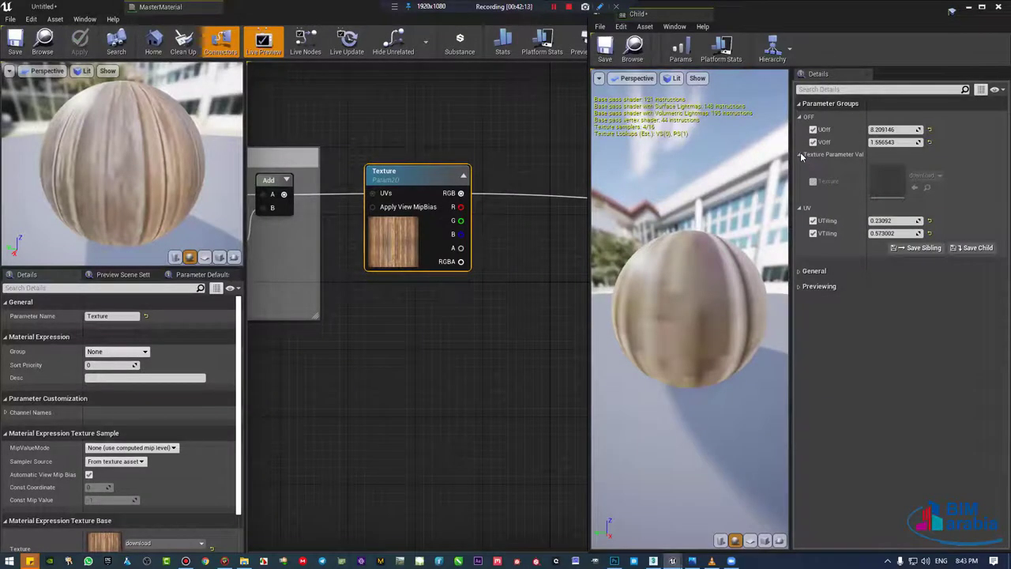
# Step: Give the Texture parameter sort priority 1 and save MasterMaterial
pyautogui.scroll(-1, 489, 201)
pyautogui.scroll(-1, 508, 198)
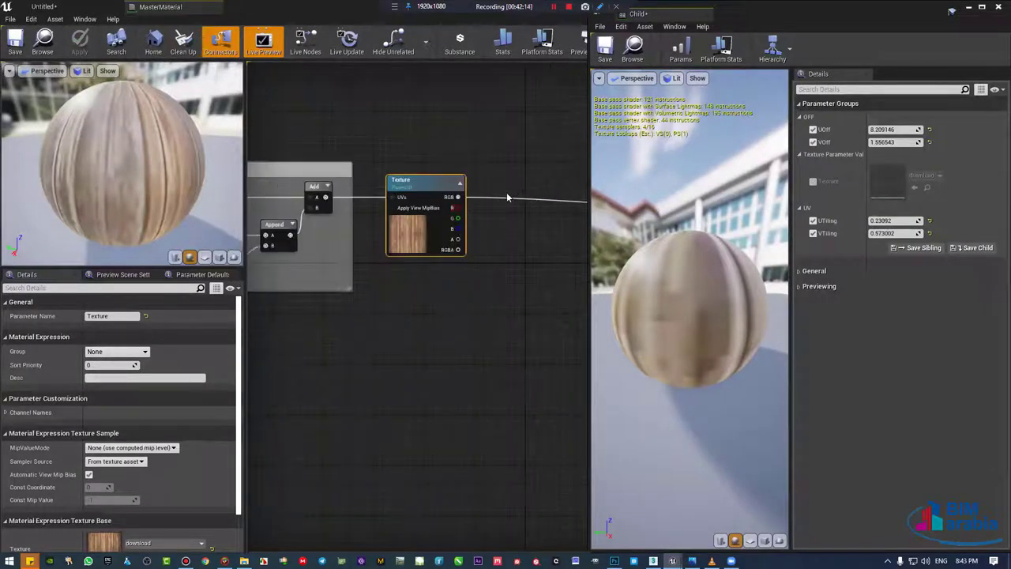
pyautogui.scroll(-2, 522, 209)
pyautogui.scroll(-1, 524, 212)
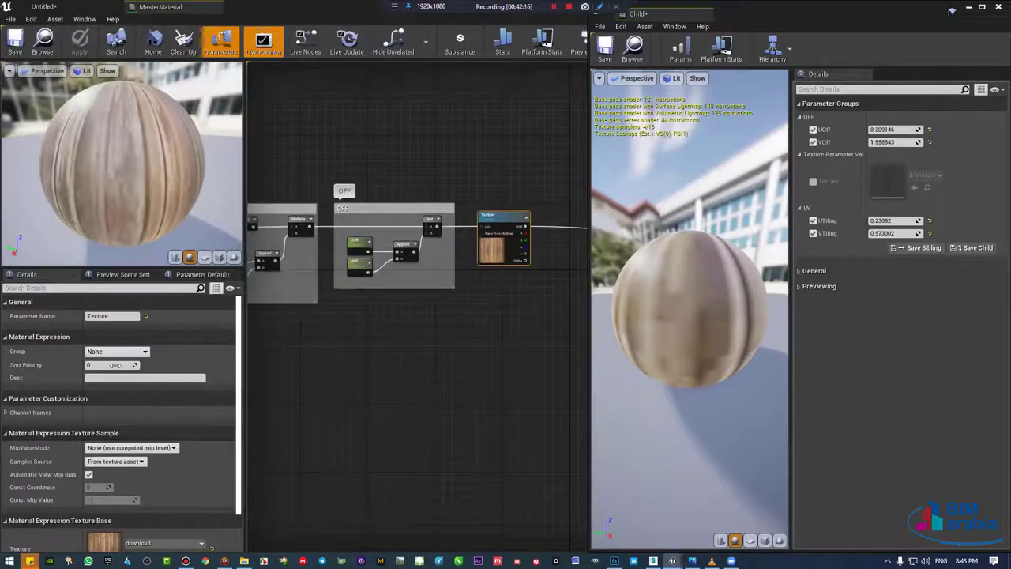
pyautogui.click(115, 365)
pyautogui.write('1')
pyautogui.press('Return')
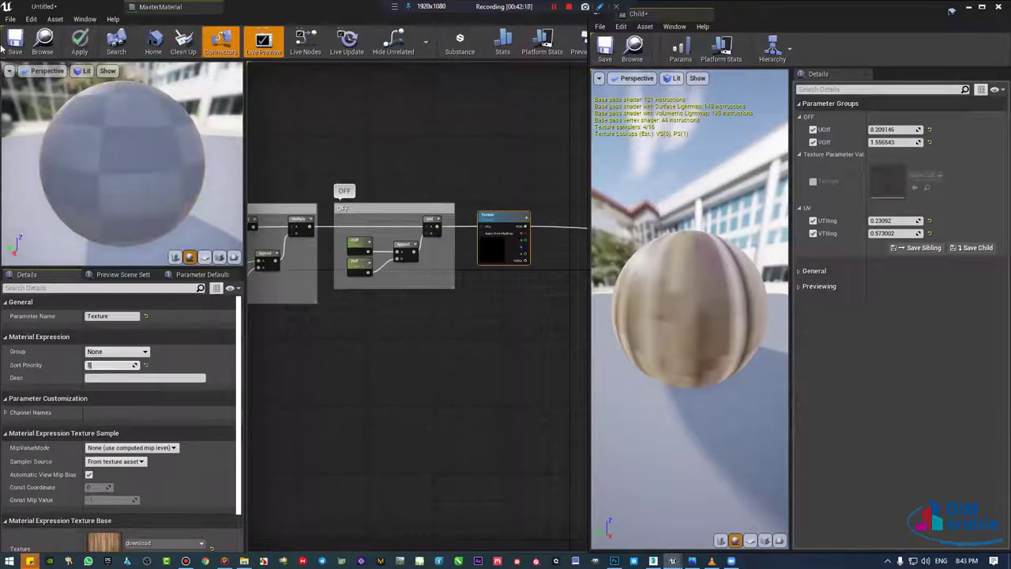
pyautogui.click(10, 50)
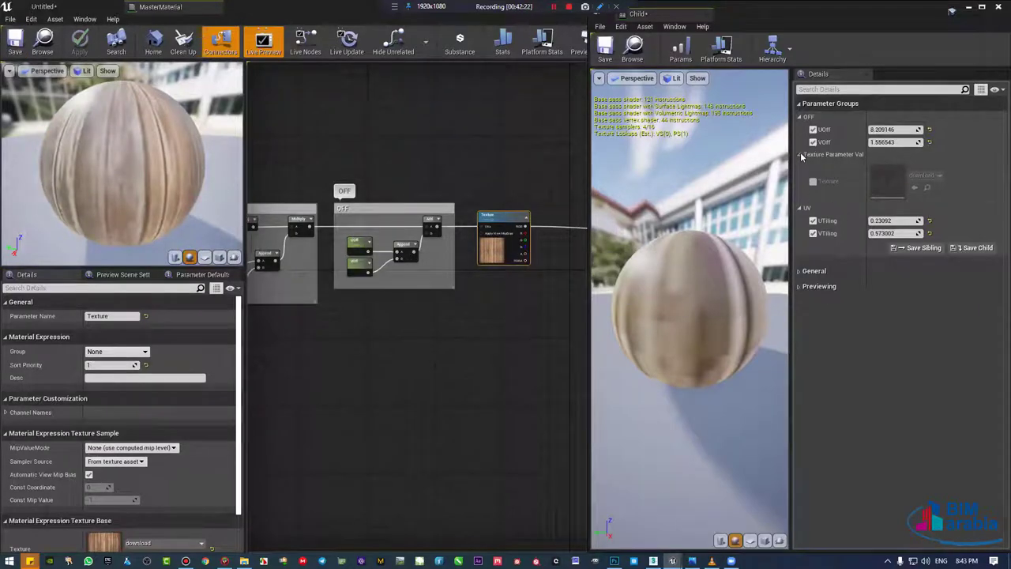
# Step: Collapse the Child's Texture and UV groups, reset Texture sort priority to 0, and apply with Ctrl+S
pyautogui.click(800, 154)
pyautogui.click(800, 167)
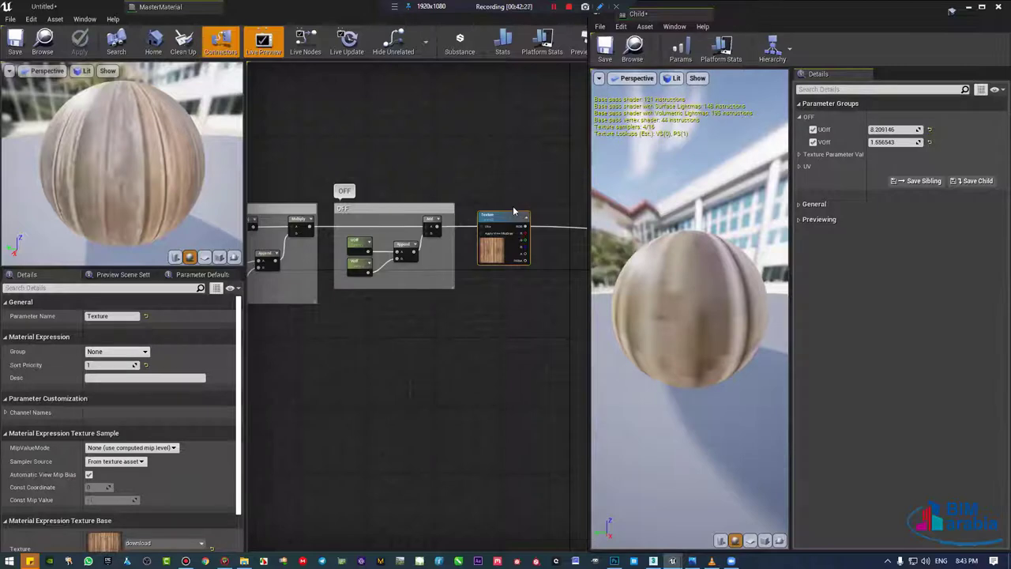
pyautogui.click(94, 366)
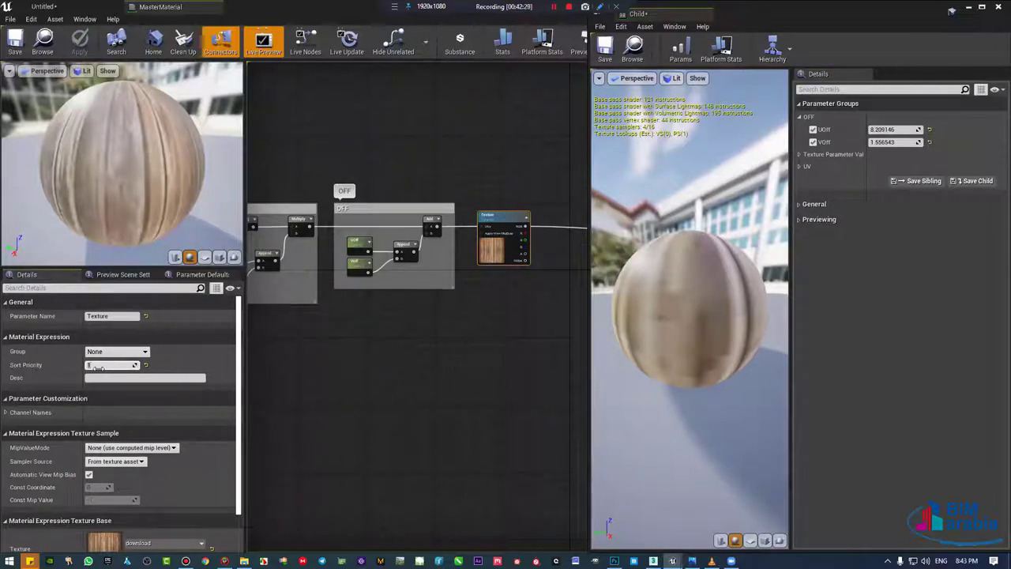
pyautogui.write('0')
pyautogui.press('Return')
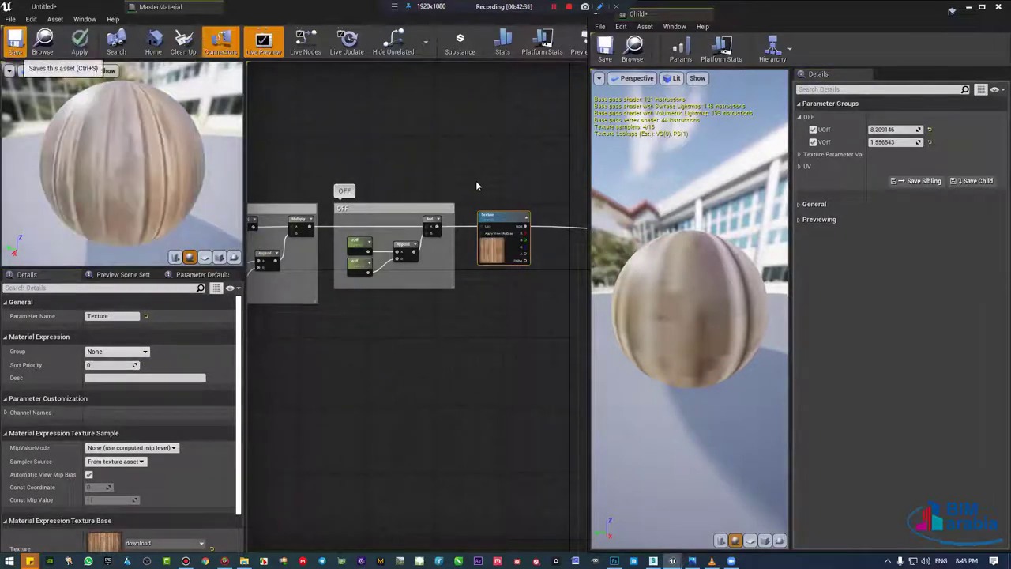
pyautogui.hotkey('ctrl', 's')
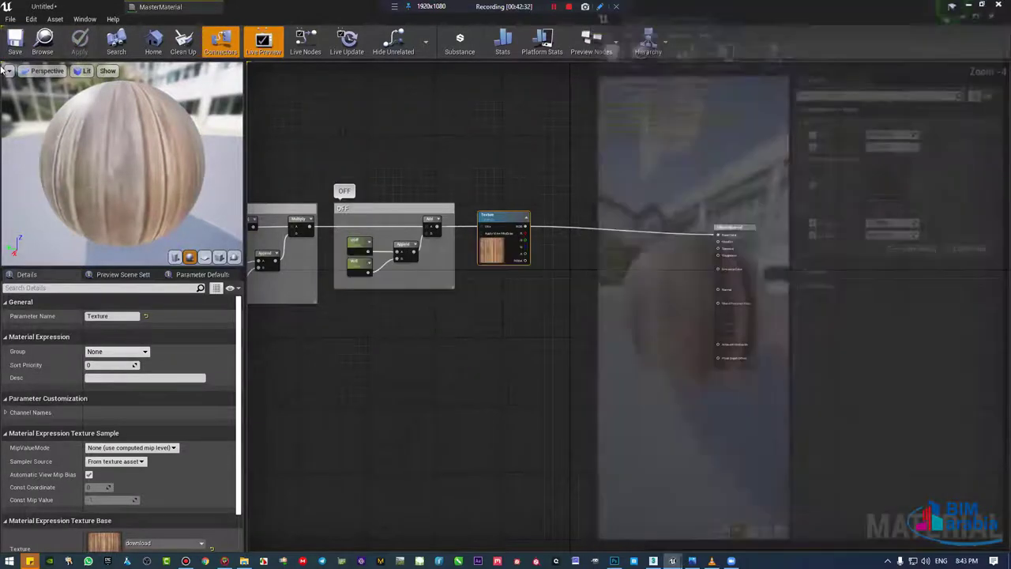
# Step: Open Child from the level's Content Browser, check its OFF, UV and Texture groups, then close the browser
pyautogui.click(952, 7)
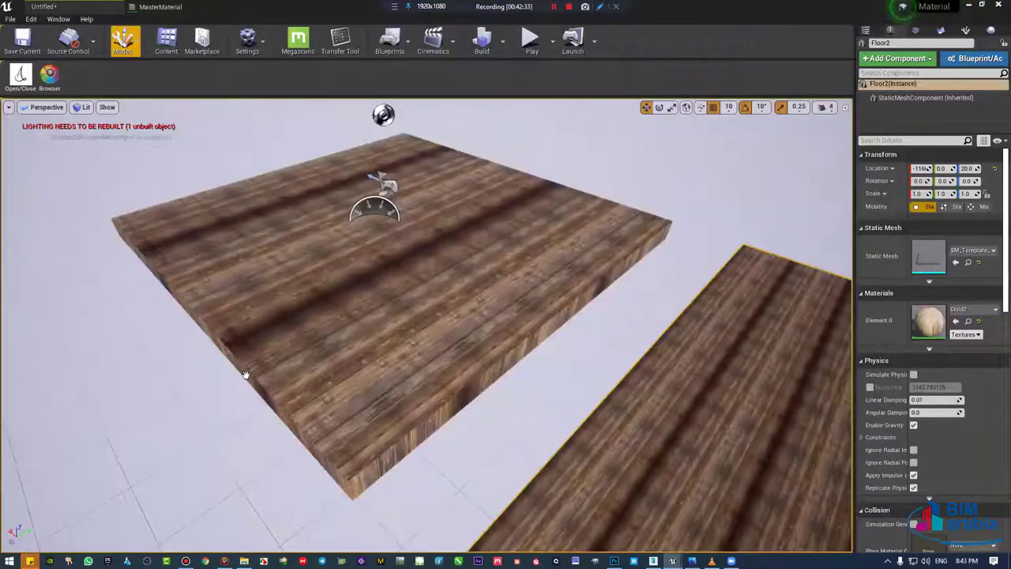
pyautogui.doubleClick(220, 391)
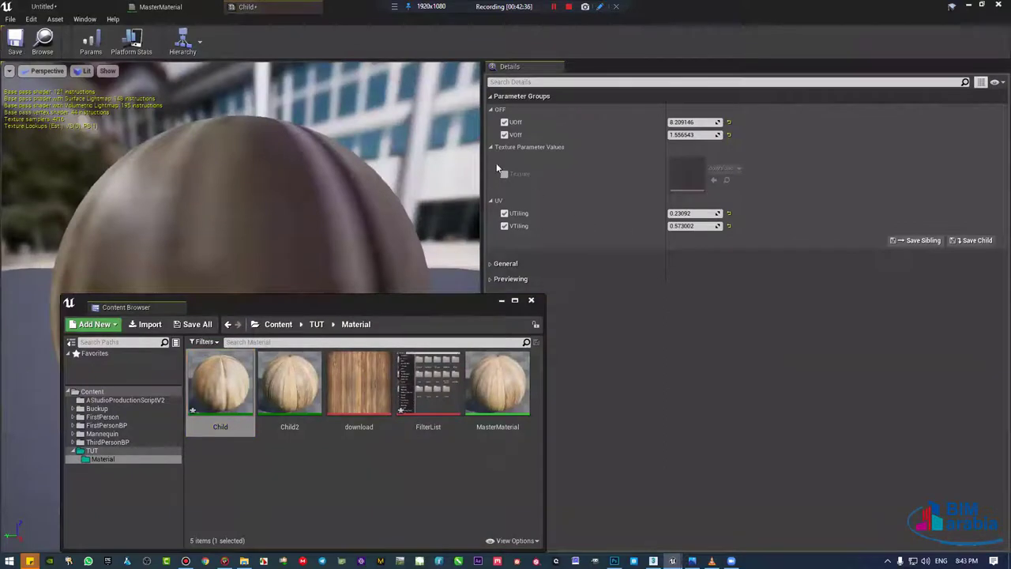
pyautogui.click(491, 147)
pyautogui.click(491, 110)
pyautogui.click(491, 134)
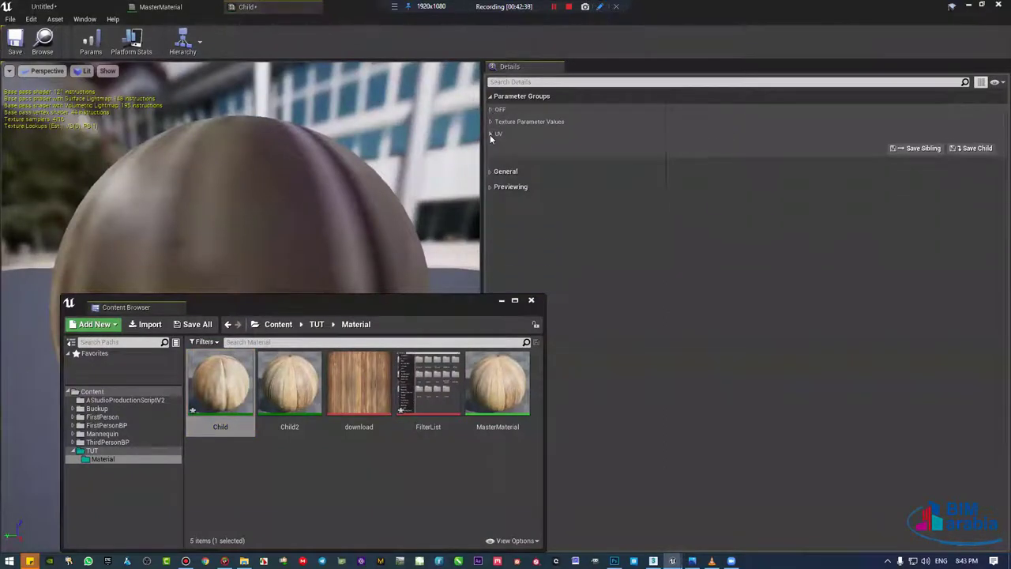
pyautogui.click(491, 133)
pyautogui.click(491, 122)
pyautogui.click(492, 110)
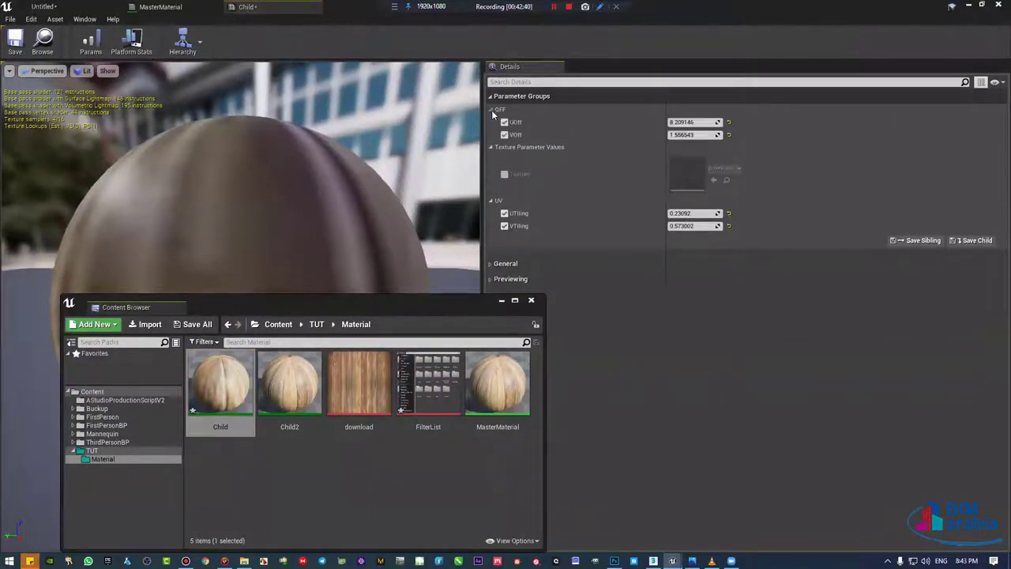
pyautogui.click(492, 109)
pyautogui.click(492, 110)
pyautogui.click(531, 301)
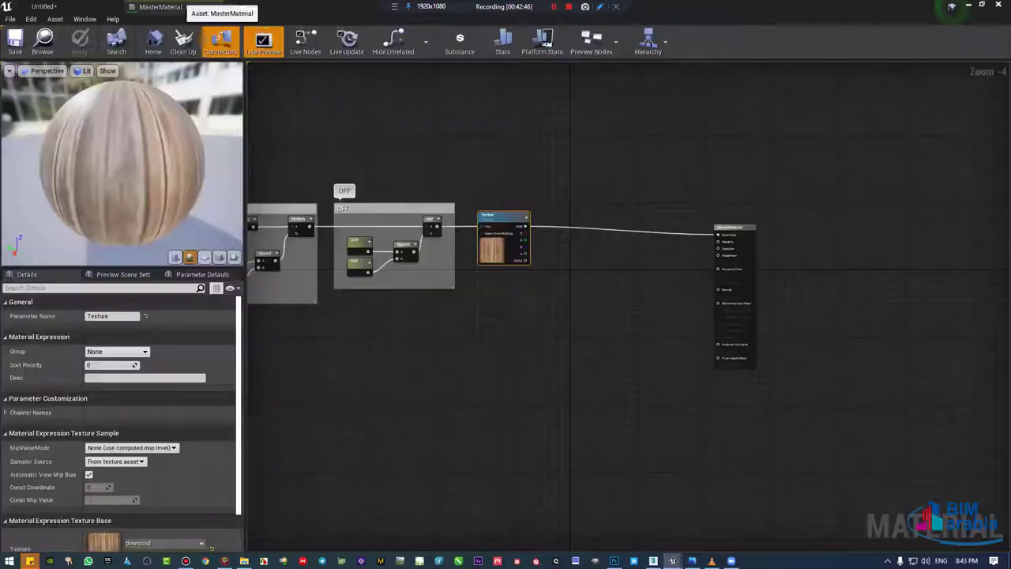
# Step: Back in the MasterMaterial graph, select the wood Texture parameter node
pyautogui.hotkey('ctrl', 'Tab')
pyautogui.scroll(-3, 481, 198)
pyautogui.scroll(4, 460, 261)
pyautogui.scroll(3, 459, 262)
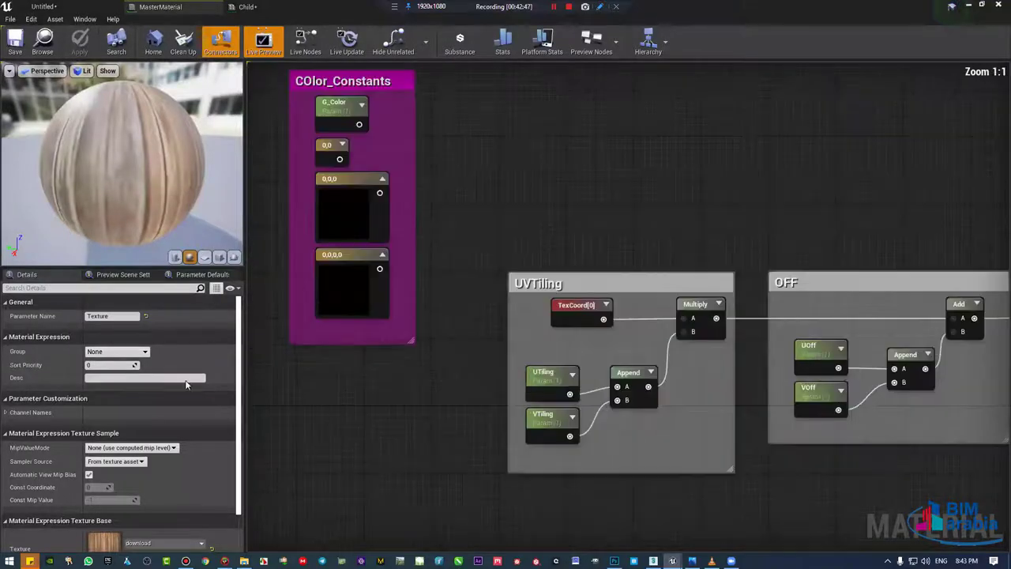
pyautogui.click(468, 268)
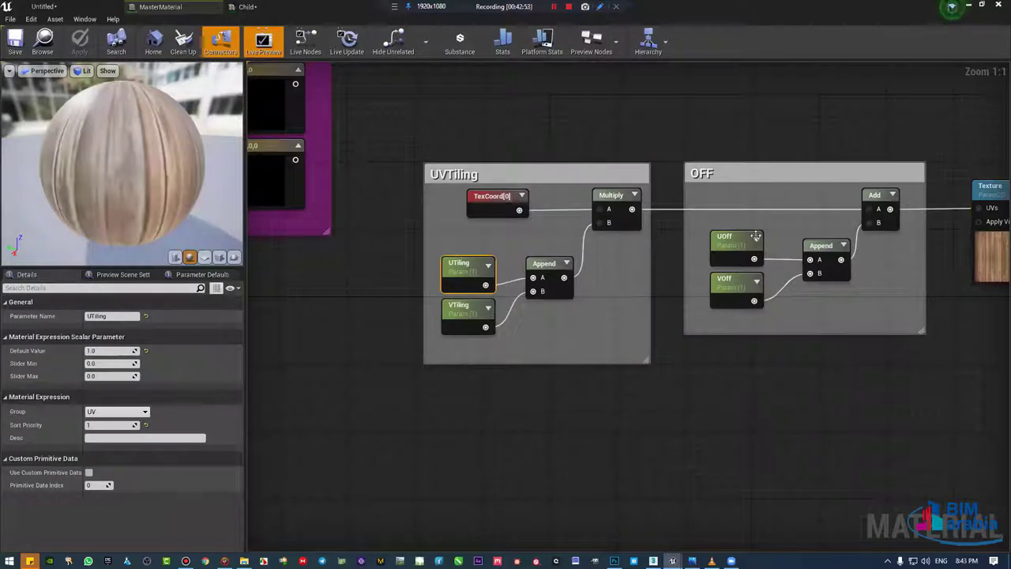
pyautogui.moveTo(980, 188); pyautogui.dragTo(755, 183, button='right')
pyautogui.click(756, 183)
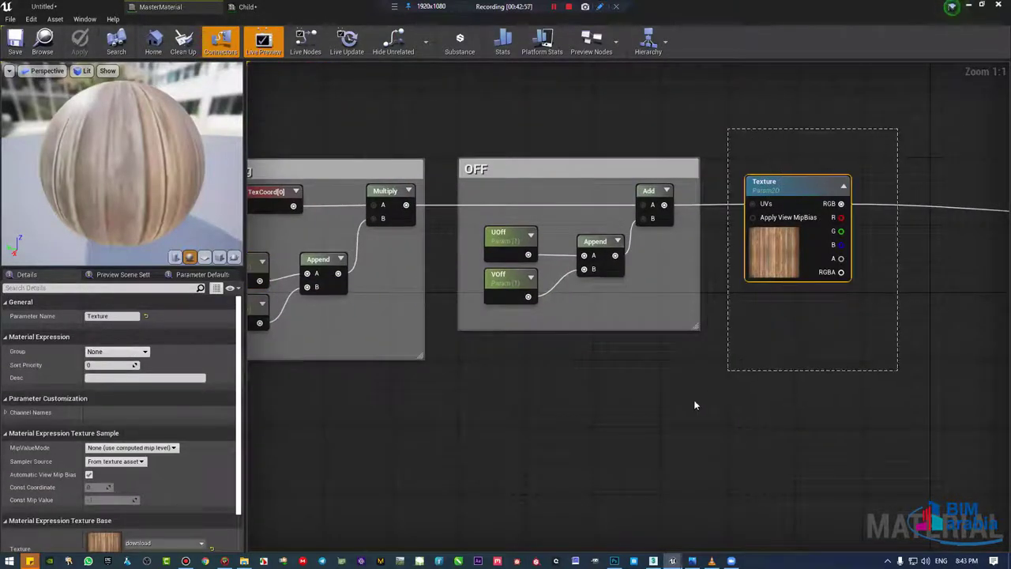
pyautogui.moveTo(757, 331); pyautogui.dragTo(749, 372)
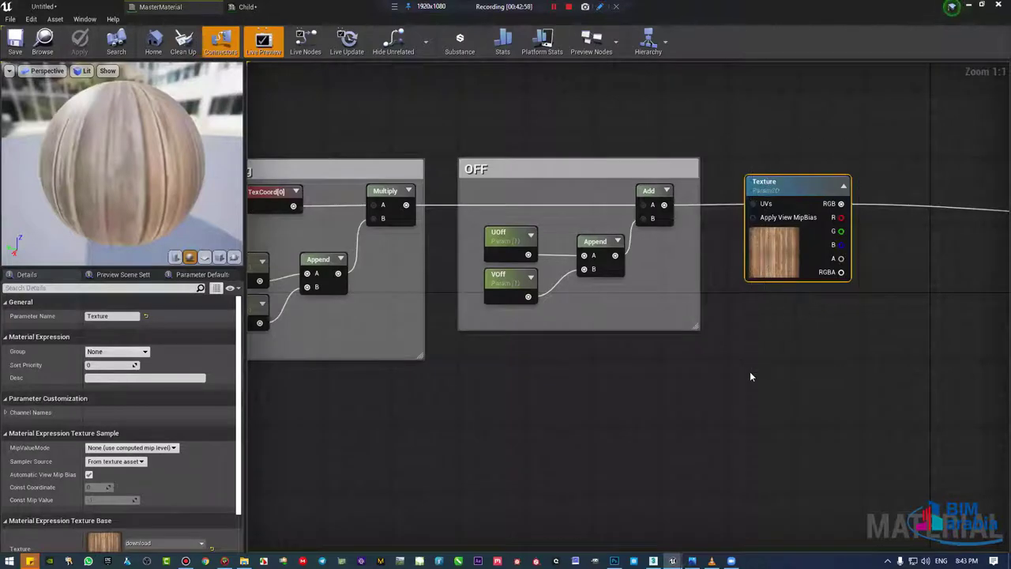
pyautogui.moveTo(859, 118); pyautogui.dragTo(742, 380)
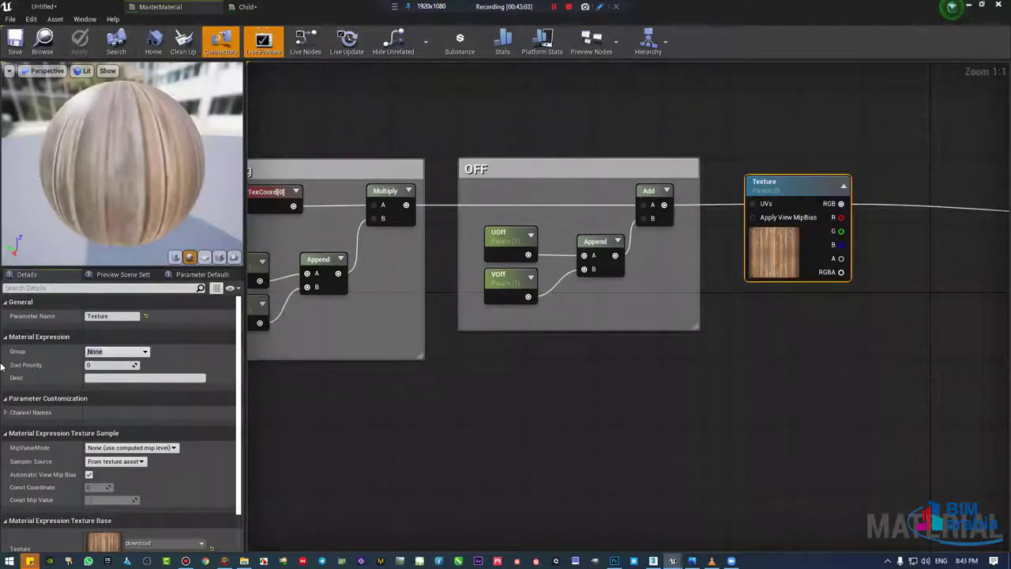
# Step: Put the Texture parameter in a group named 'Texture' and save the master material
pyautogui.write('Textu')
pyautogui.write('re')
pyautogui.press('Return')
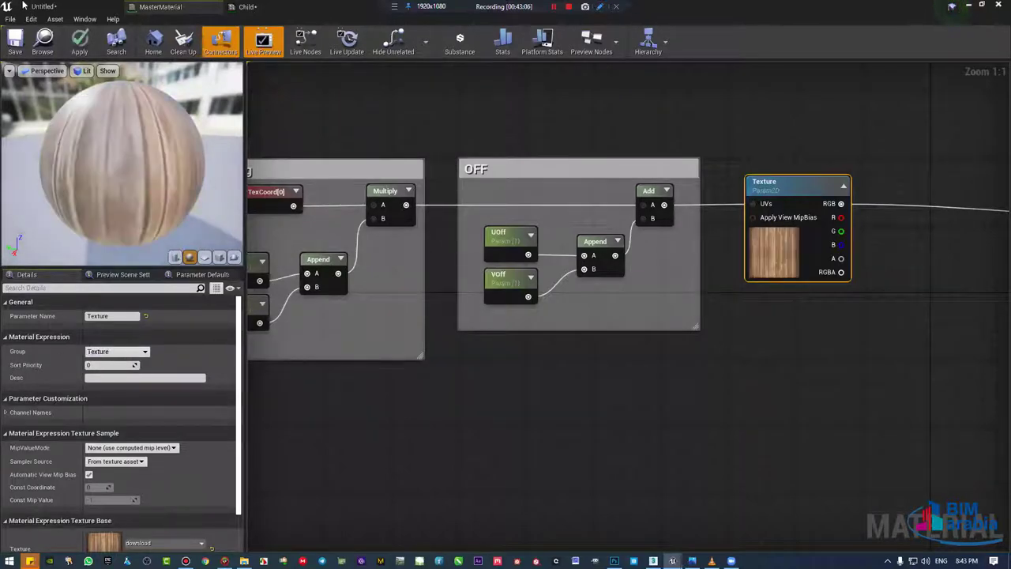
pyautogui.click(15, 40)
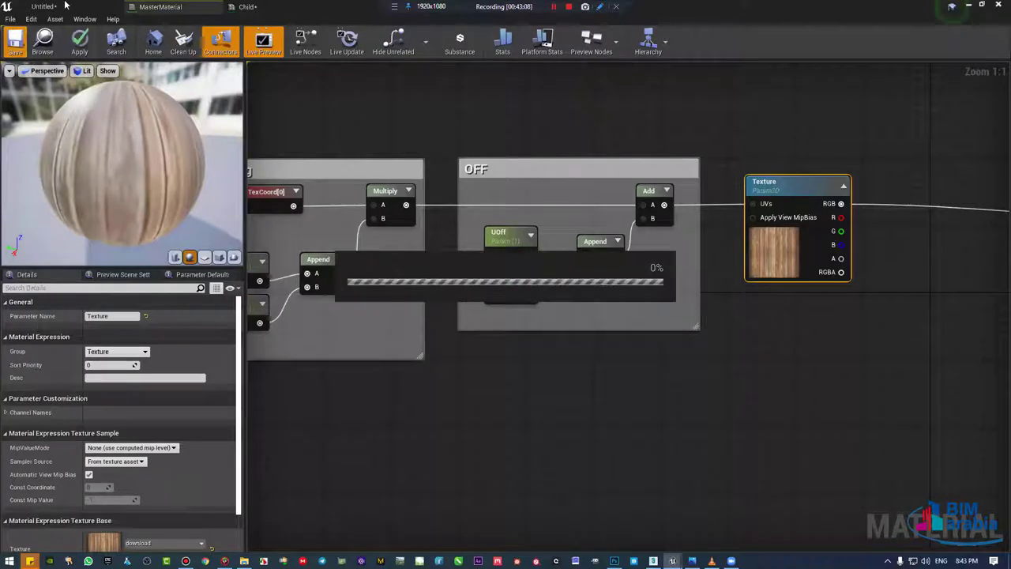
pyautogui.click(267, 6)
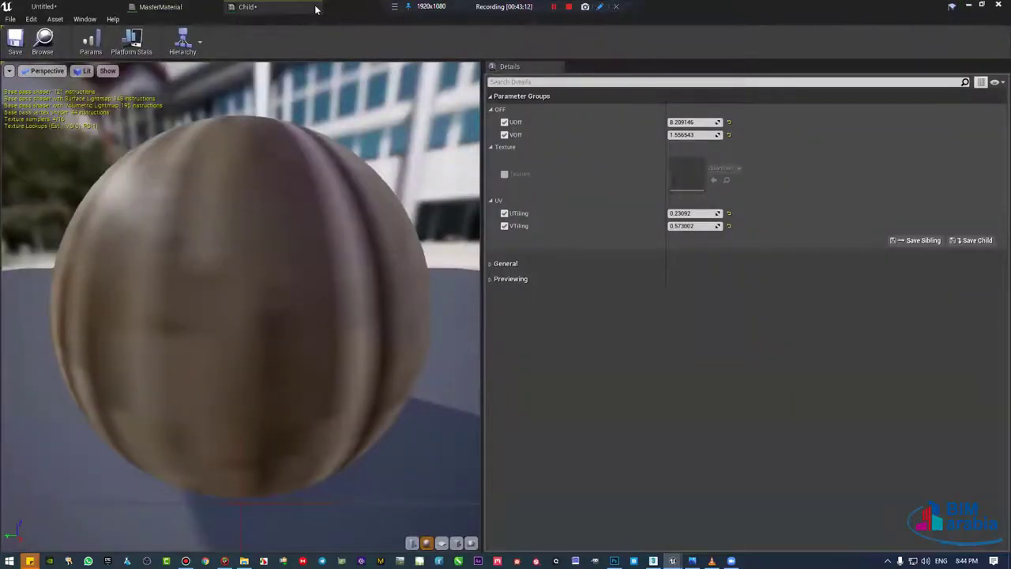
# Step: Close the Child instance and select the UOff and VOff parameter nodes
pyautogui.click(316, 6)
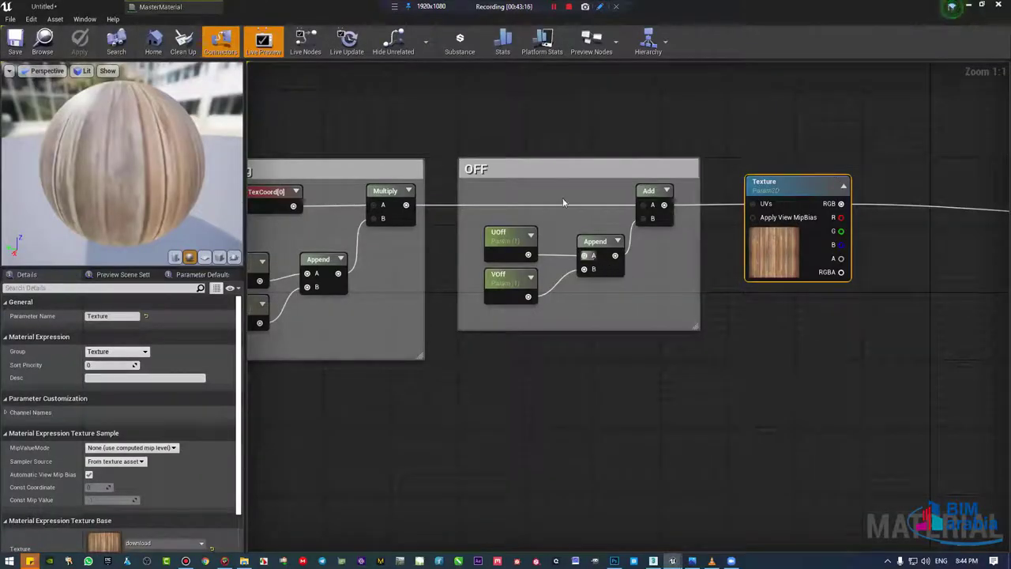
pyautogui.click(502, 263)
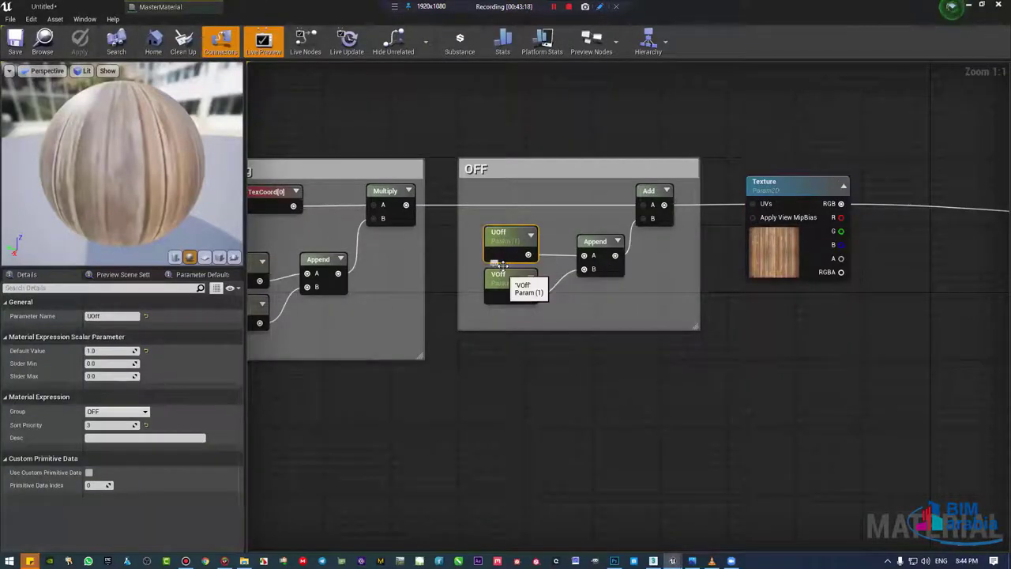
pyautogui.click(502, 269)
# Step: Reopen Child from the content browser, review its Texture and UV groups, then close it
pyautogui.click(43, 6)
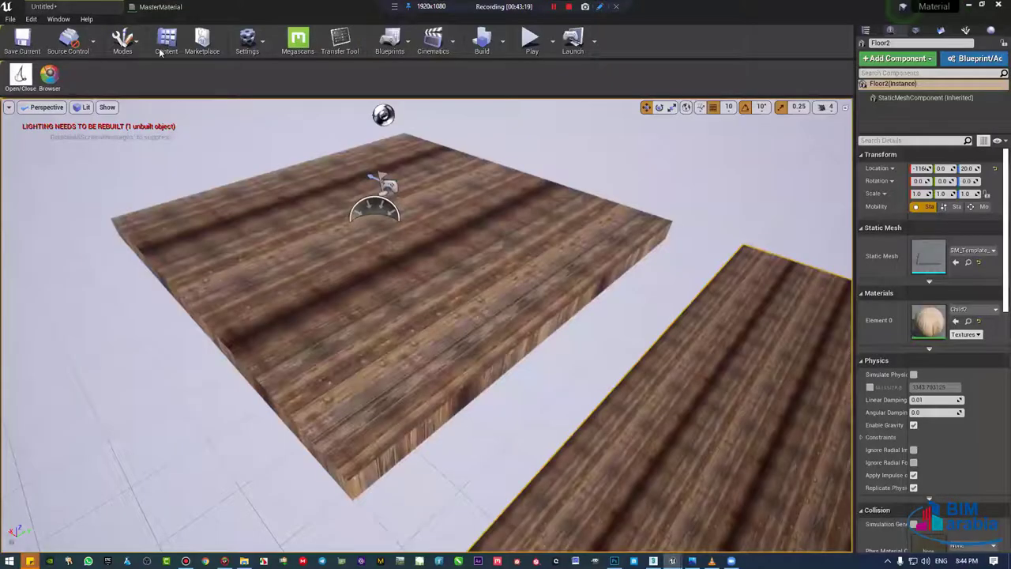
pyautogui.hotkey('ctrl', 'shift', 'f')
pyautogui.doubleClick(220, 383)
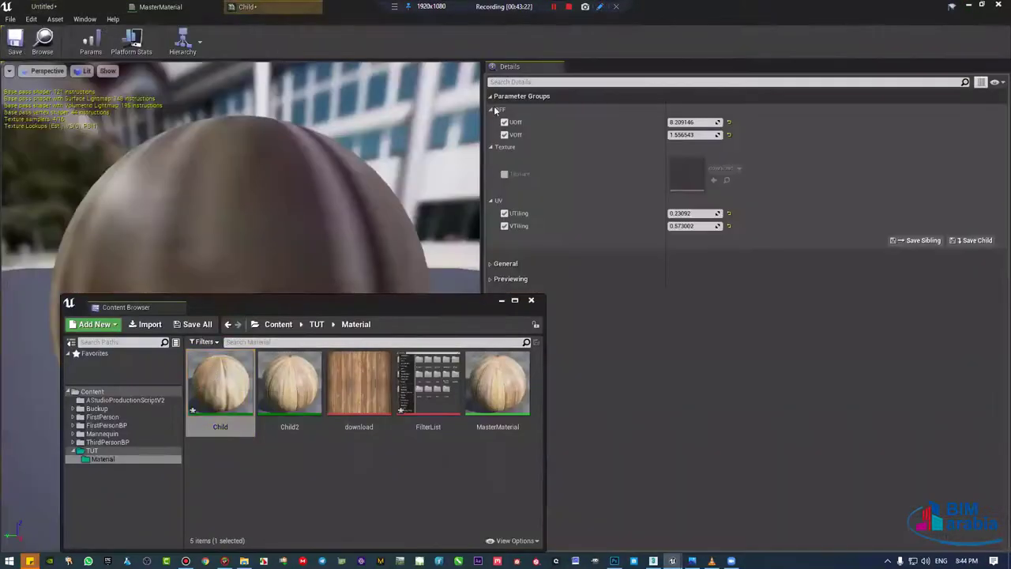
pyautogui.click(490, 148)
pyautogui.click(490, 159)
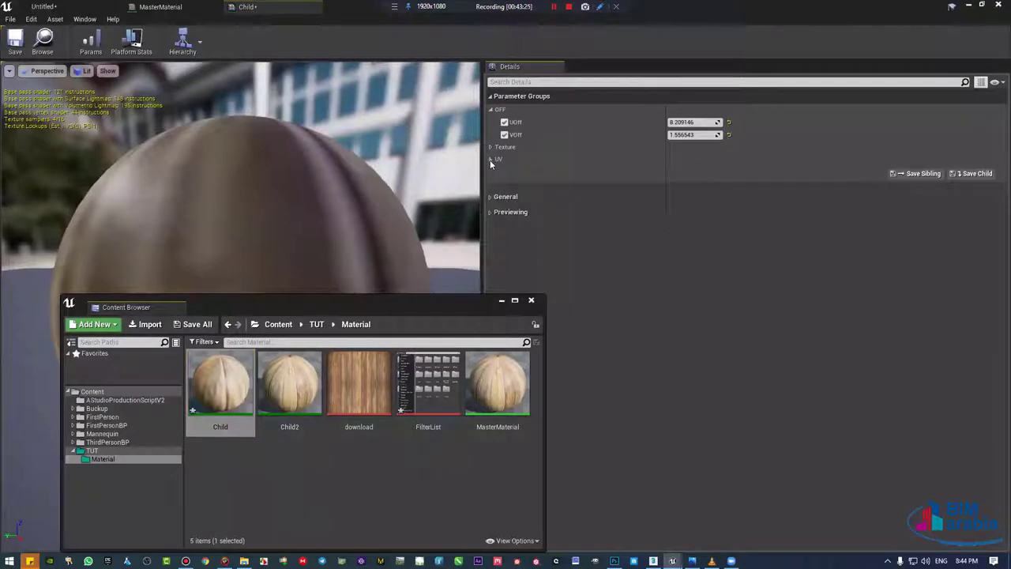
pyautogui.click(491, 161)
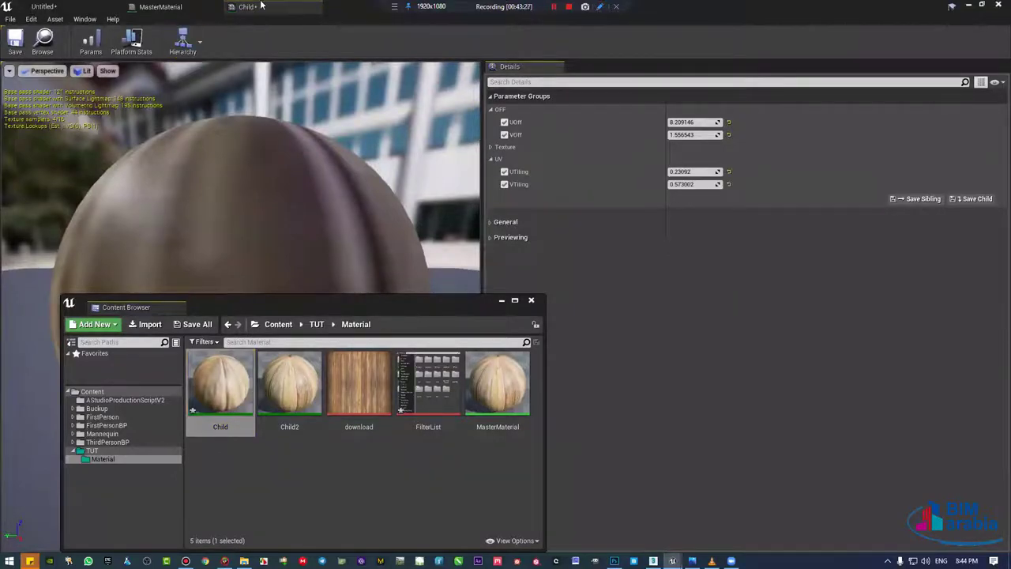
pyautogui.middleClick(212, 6)
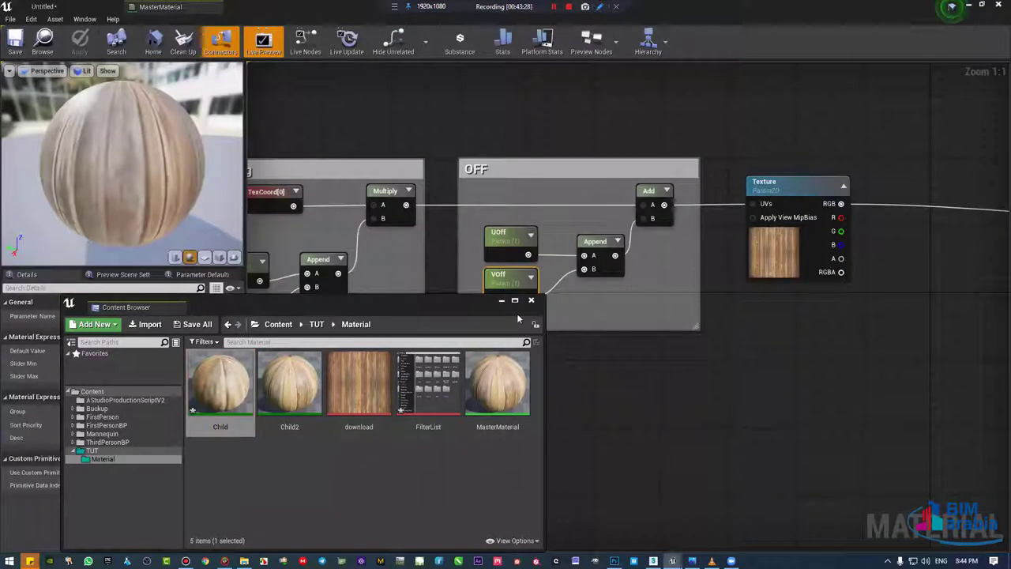
# Step: Move the UVTiling Append node slightly lower in the graph
pyautogui.scroll(-2, 521, 304)
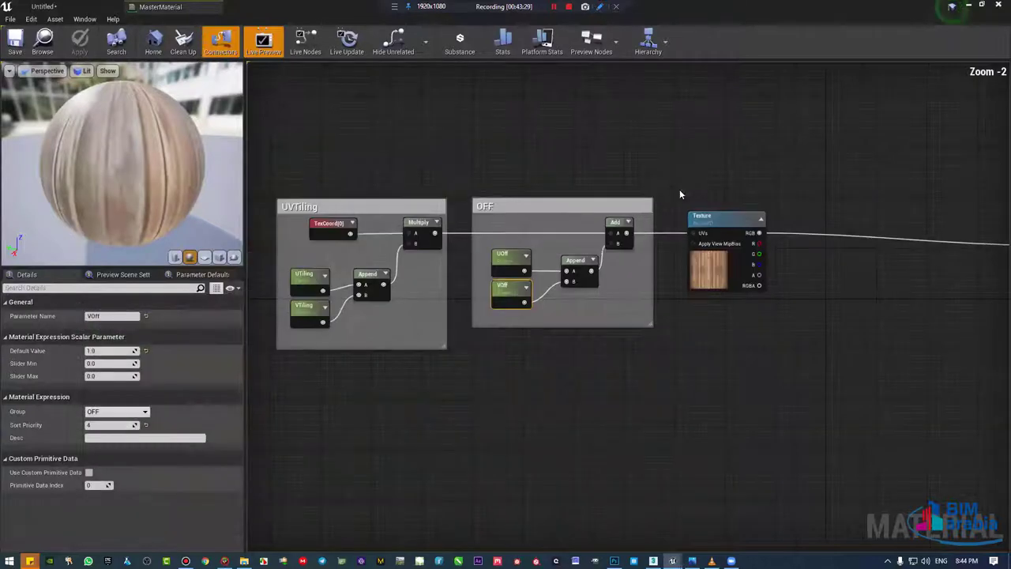
pyautogui.scroll(2, 679, 194)
pyautogui.click(679, 190)
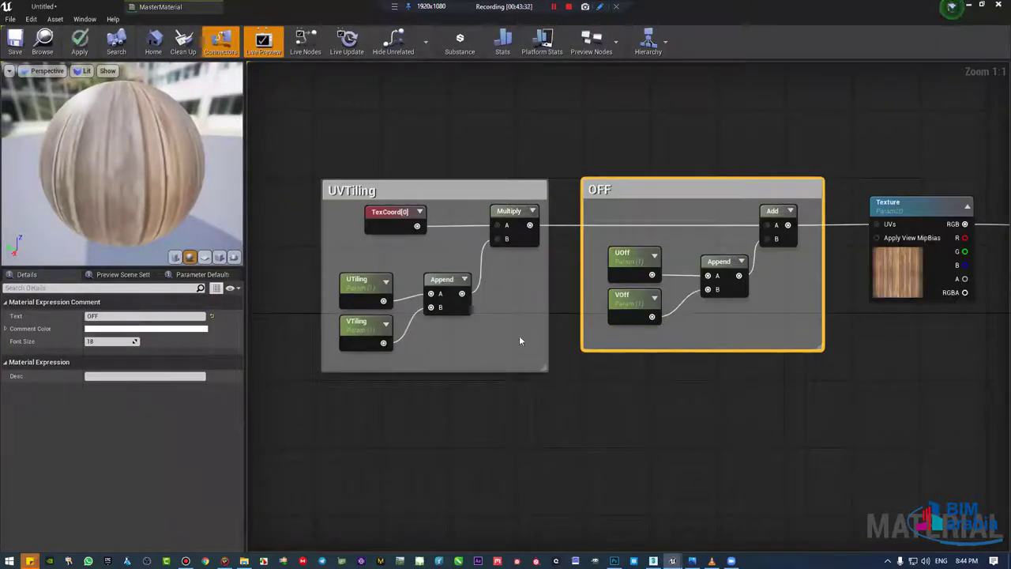
pyautogui.moveTo(432, 275)
pyautogui.mouseDown()
pyautogui.moveTo(430, 333)
pyautogui.moveTo(433, 287)
pyautogui.mouseUp()
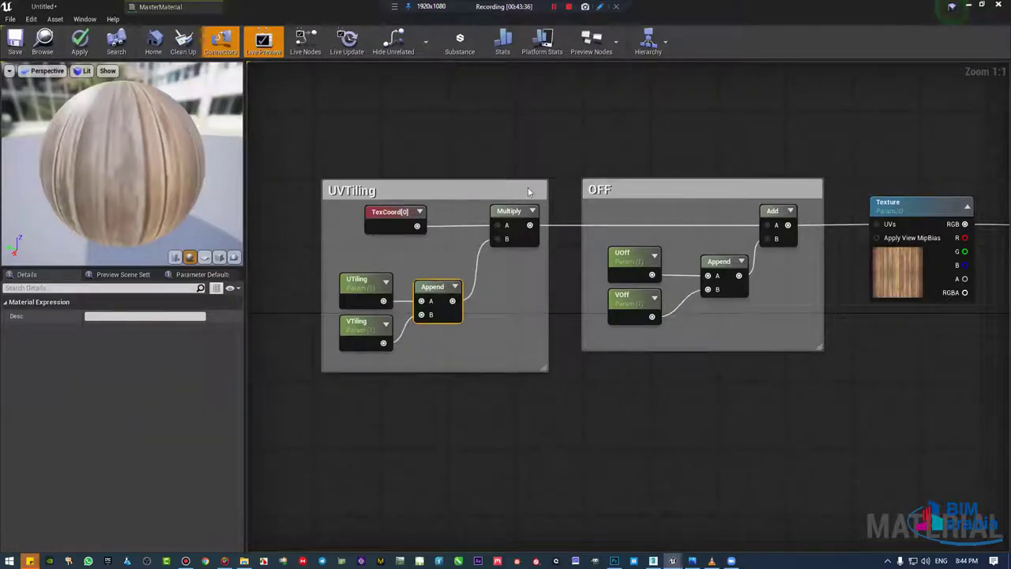
# Step: Nudge the MasterMaterial output node up and right and try wires from Metallic and Specular
pyautogui.scroll(-2, 528, 192)
pyautogui.moveTo(811, 226); pyautogui.dragTo(632, 226, button='right')
pyautogui.scroll(-1, 887, 221)
pyautogui.scroll(1, 909, 207)
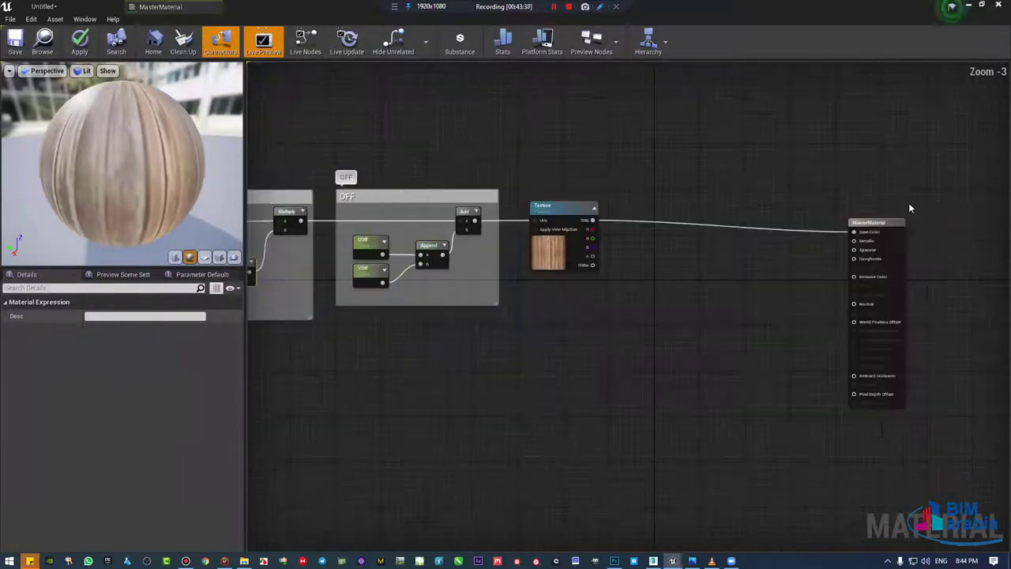
pyautogui.moveTo(884, 232); pyautogui.dragTo(929, 215)
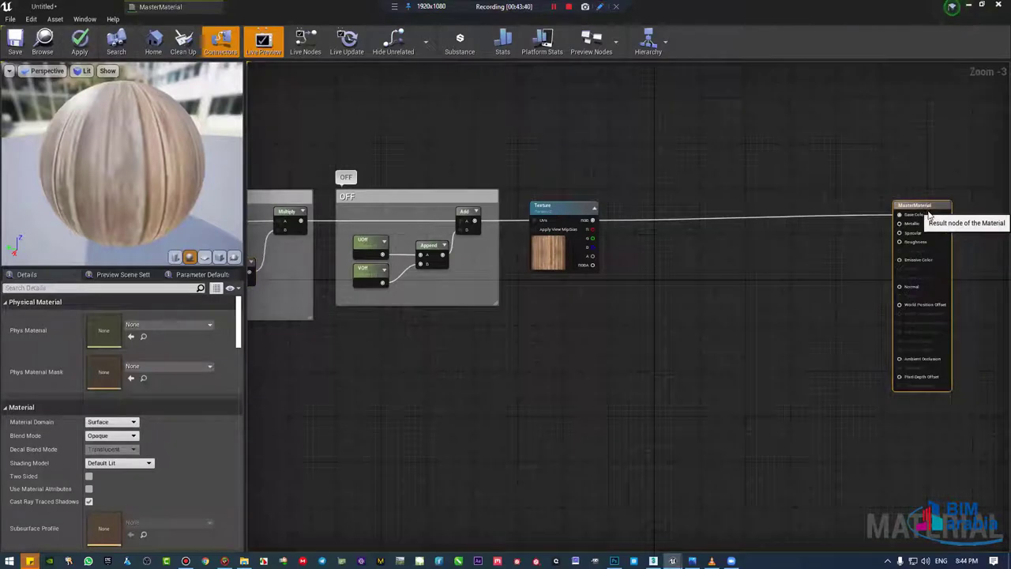
pyautogui.scroll(1, 920, 215)
pyautogui.scroll(1, 920, 215)
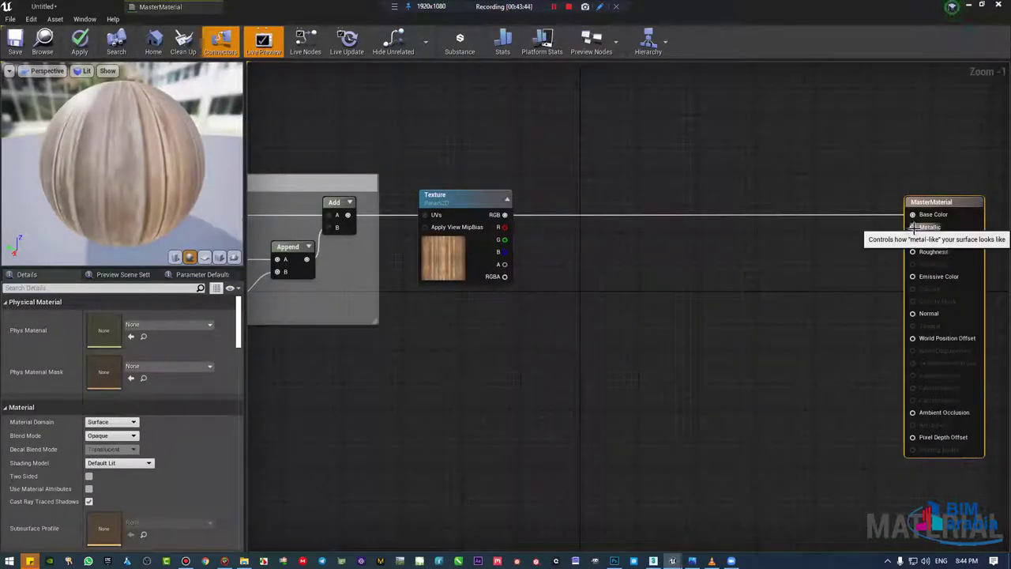
pyautogui.moveTo(912, 227)
pyautogui.mouseDown()
pyautogui.moveTo(655, 268)
pyautogui.moveTo(665, 275)
pyautogui.mouseUp()
pyautogui.click(884, 247)
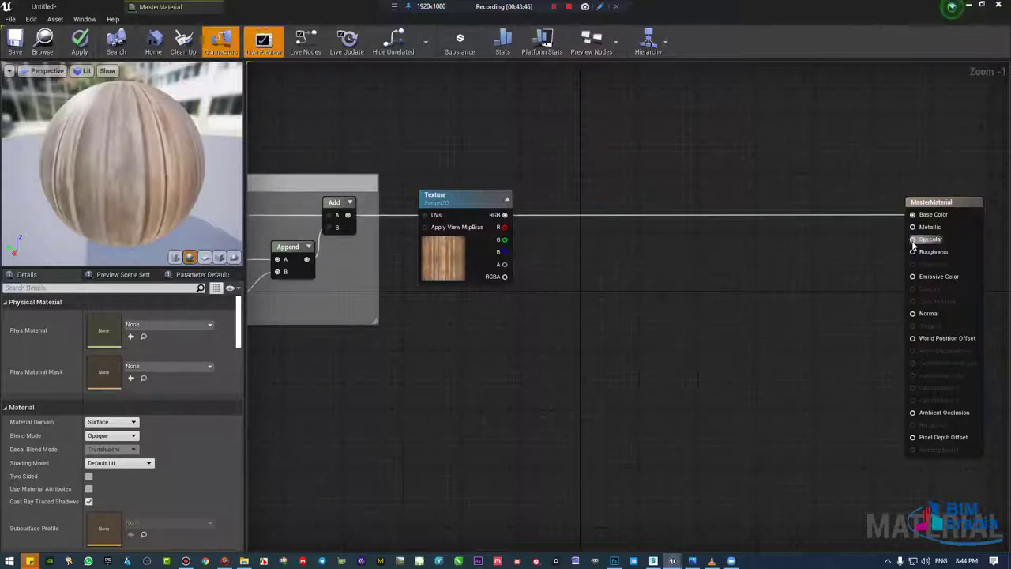
pyautogui.moveTo(913, 240); pyautogui.dragTo(747, 214)
# Step: Cancel the trial wires pulled from the Metallic and Specular inputs
pyautogui.press('Escape')
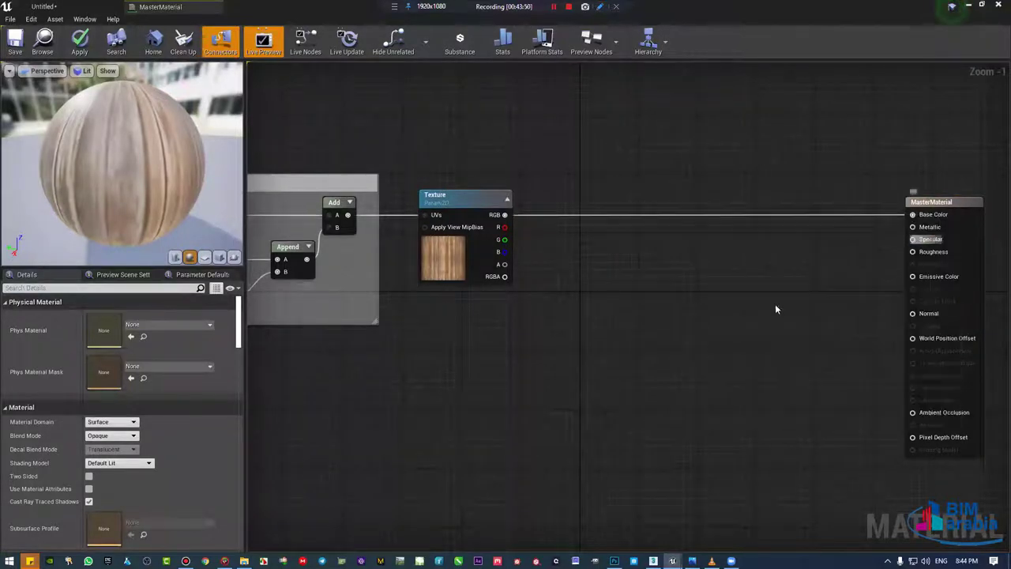
pyautogui.moveTo(912, 226); pyautogui.dragTo(620, 369)
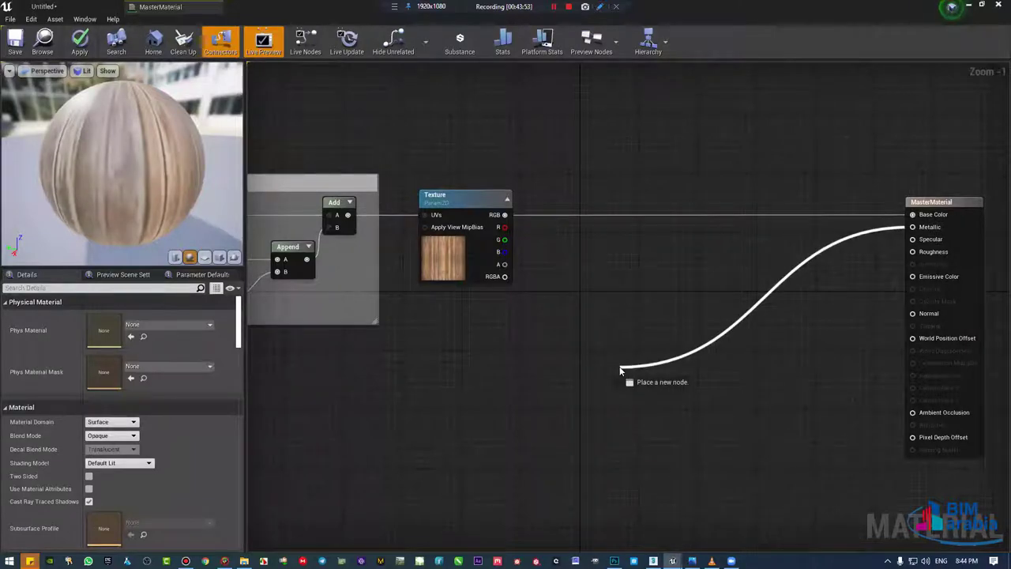
pyautogui.moveTo(620, 369); pyautogui.dragTo(620, 369)
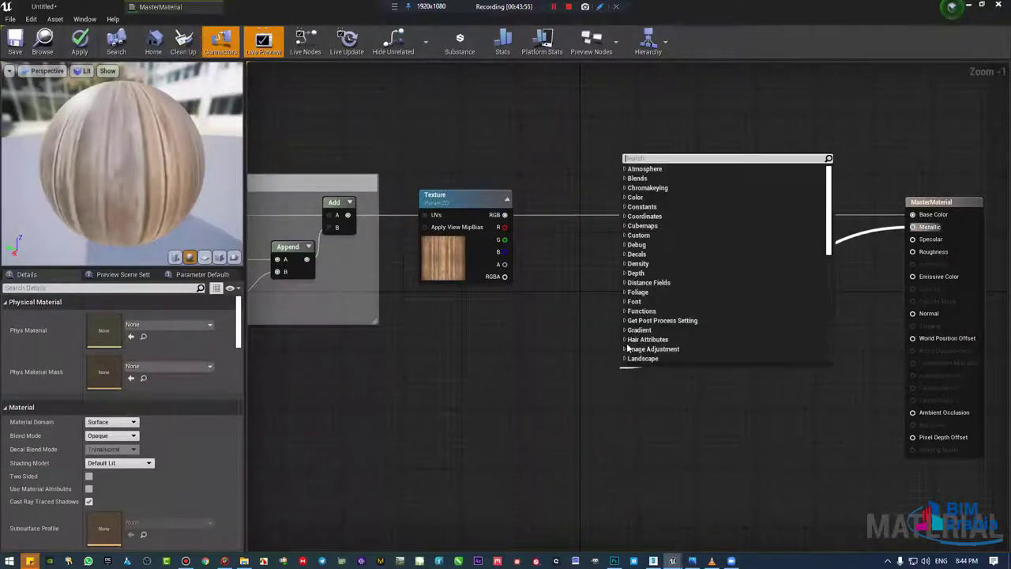
pyautogui.press('Escape')
pyautogui.moveTo(914, 239); pyautogui.dragTo(606, 313)
pyautogui.press('Escape')
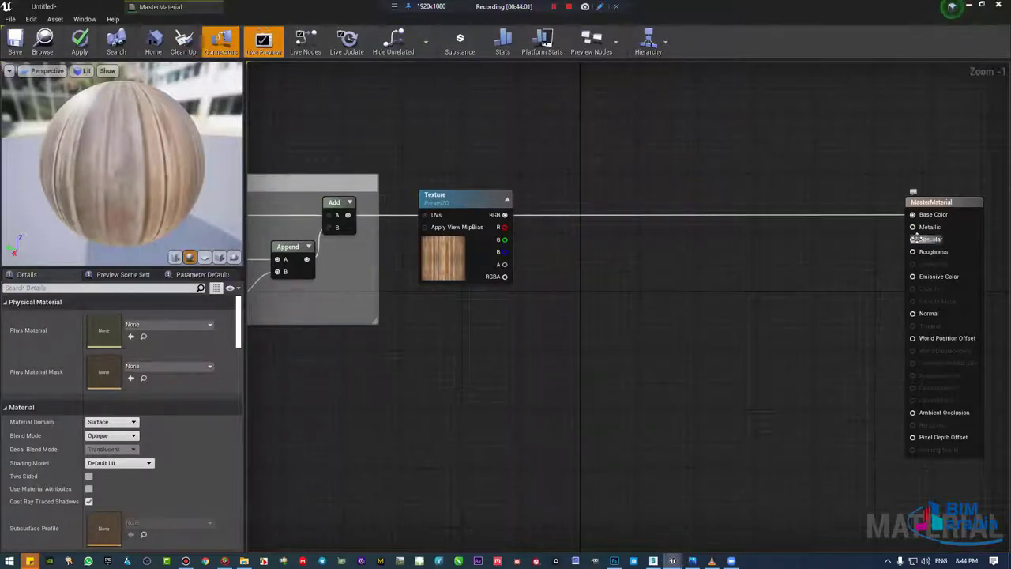
# Step: Place a Constant node with value 0 before the output node
pyautogui.moveTo(491, 201); pyautogui.dragTo(537, 208, button='right')
pyautogui.click(513, 203)
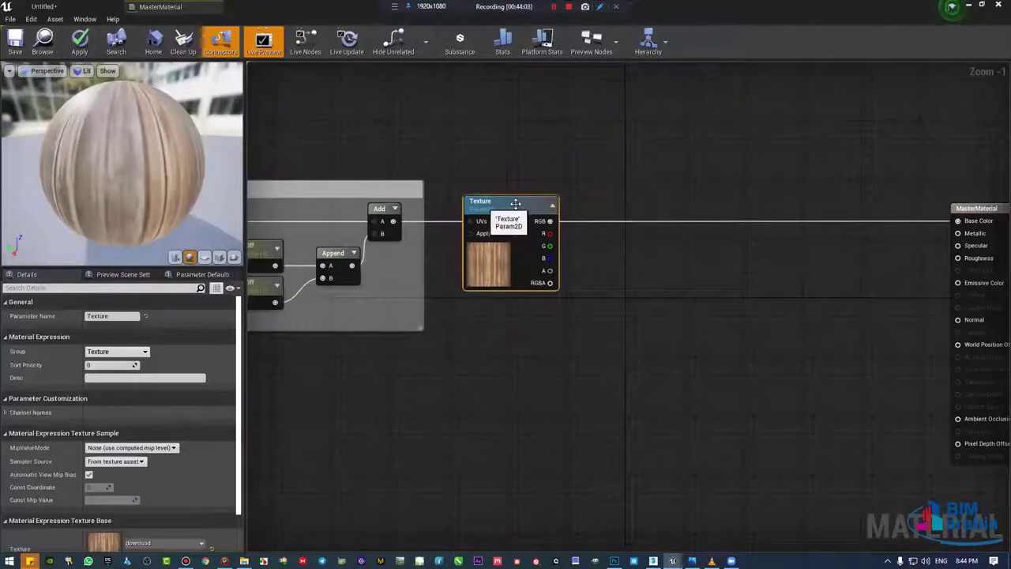
pyautogui.click(664, 293)
pyautogui.click(704, 275)
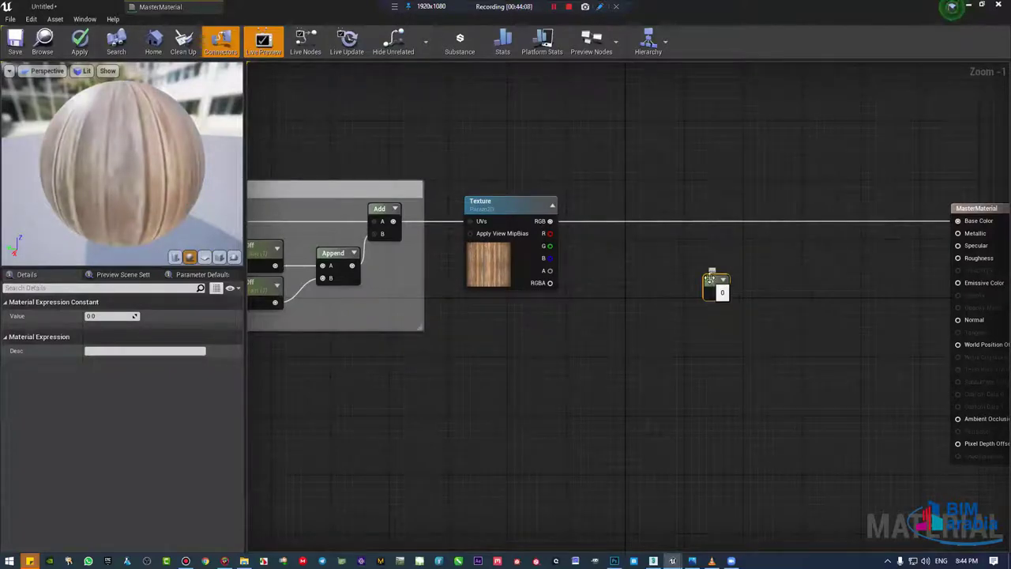
# Step: Convert the Constant into a scalar parameter named 'Reflection'
pyautogui.rightClick(710, 280)
pyautogui.click(721, 285)
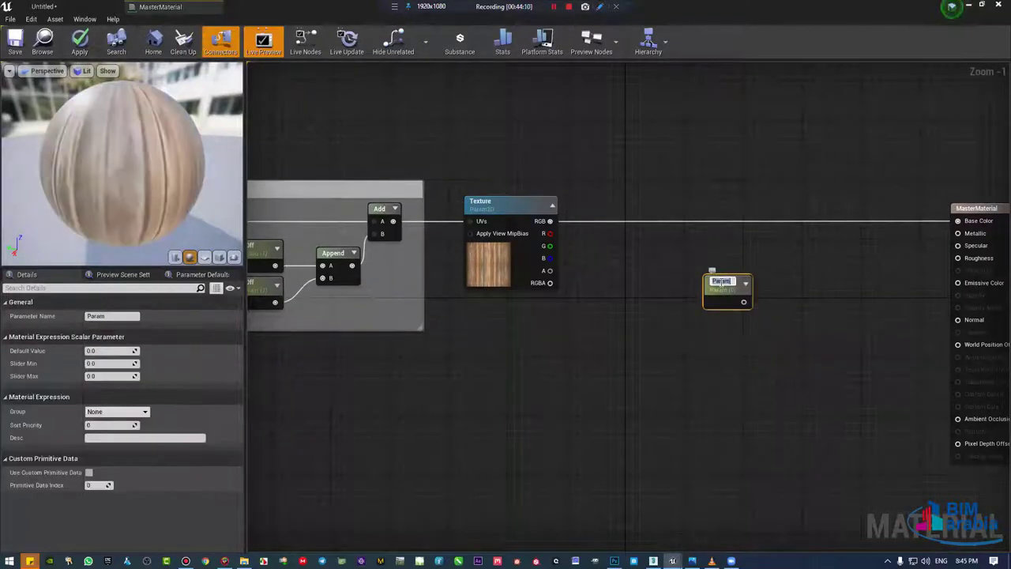
pyautogui.write('Reflection')
pyautogui.press('Return')
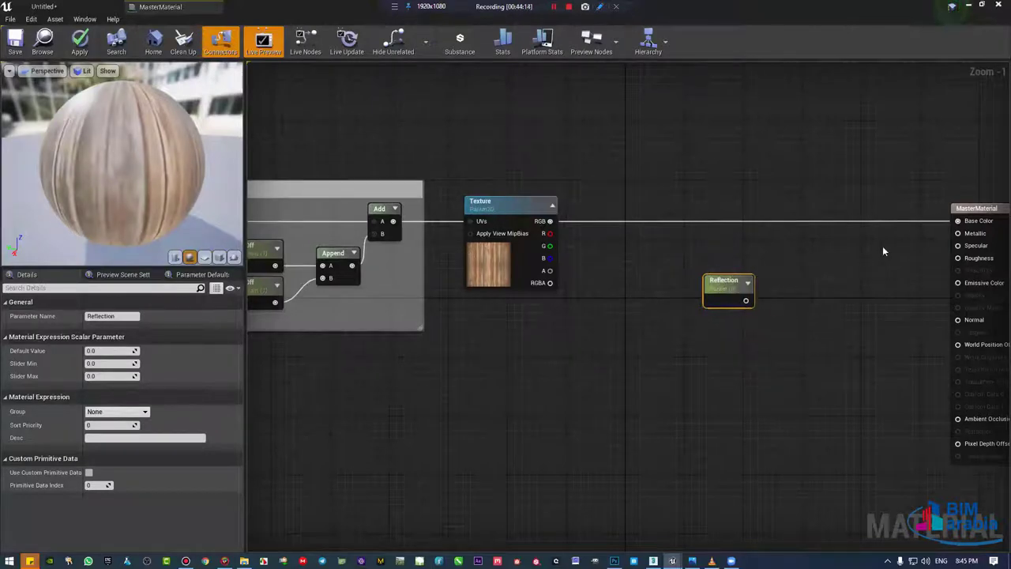
# Step: Wire Reflection into both Metallic and Specular and save the master material
pyautogui.moveTo(746, 300); pyautogui.dragTo(958, 233)
pyautogui.moveTo(746, 300)
pyautogui.mouseDown()
pyautogui.moveTo(968, 255)
pyautogui.moveTo(958, 257)
pyautogui.mouseUp()
pyautogui.moveTo(723, 280); pyautogui.dragTo(822, 245)
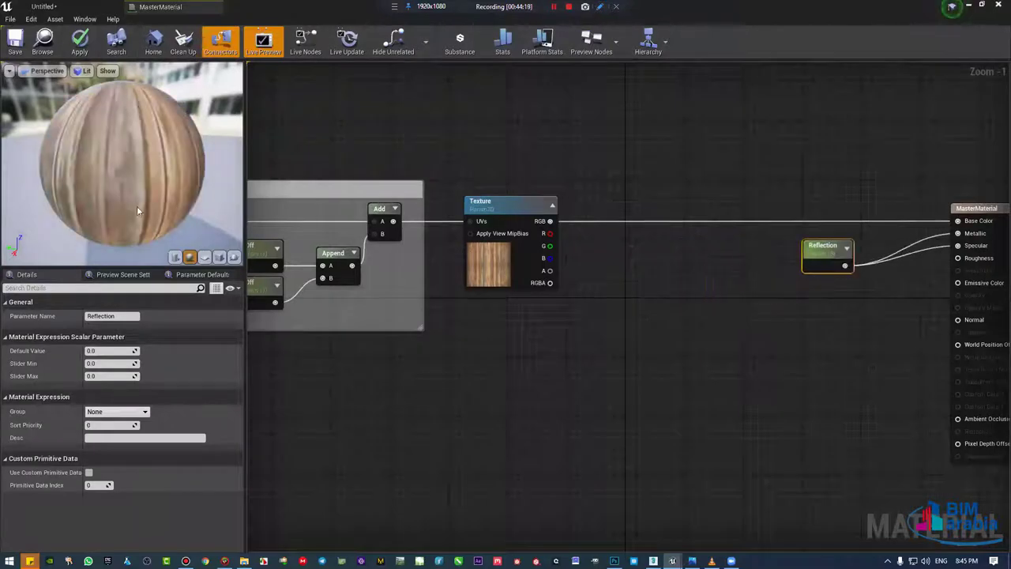
pyautogui.moveTo(136, 206); pyautogui.dragTo(138, 237)
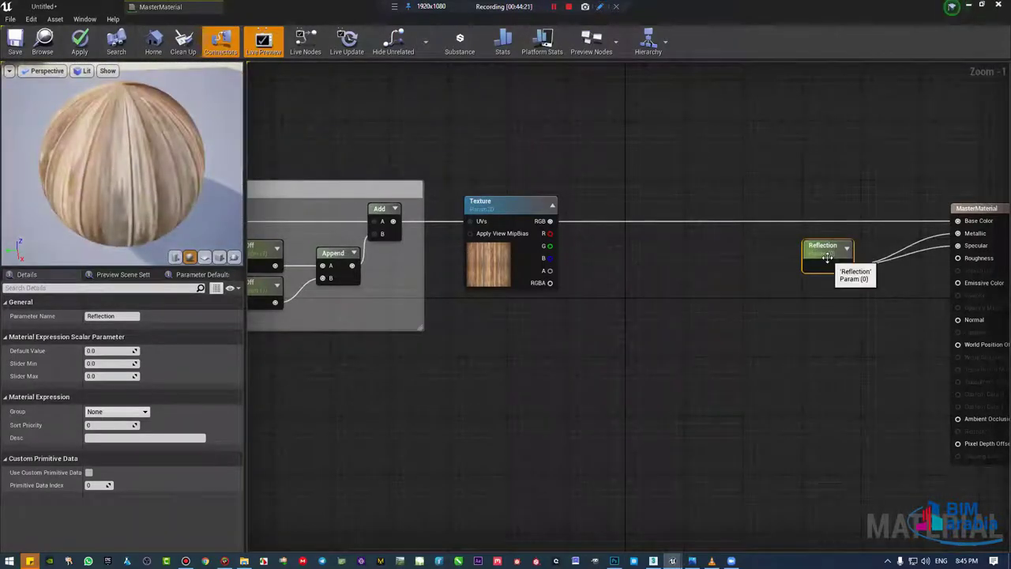
pyautogui.click(16, 38)
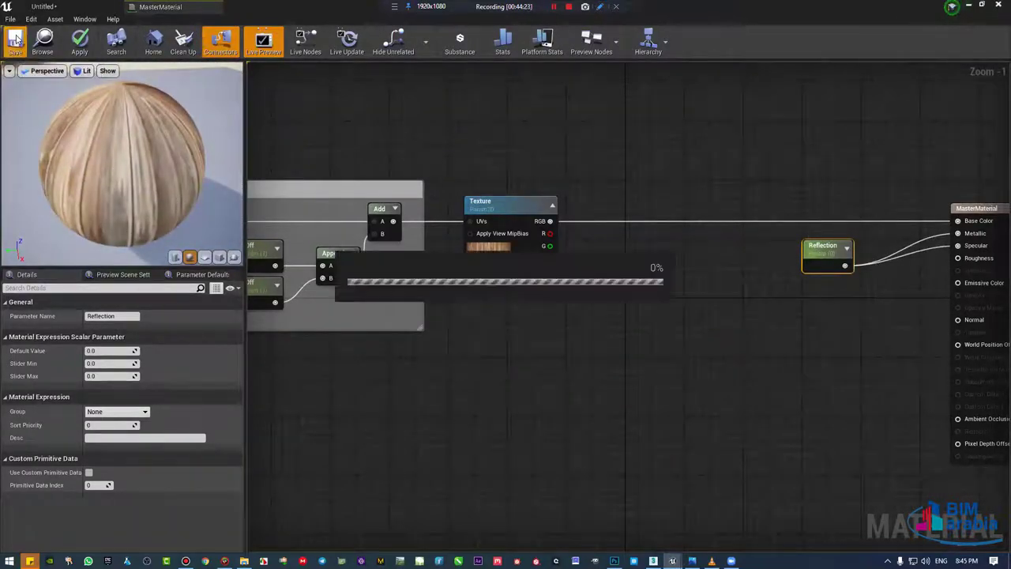
# Step: In the Child instance, enable the Reflection override and raise it to 0.560273
pyautogui.click(66, 5)
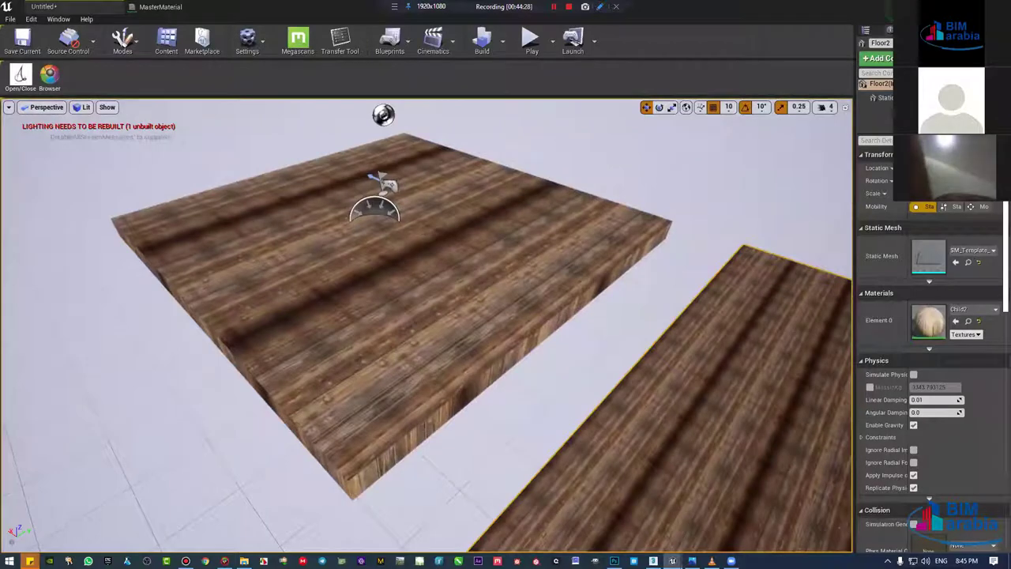
pyautogui.click(166, 41)
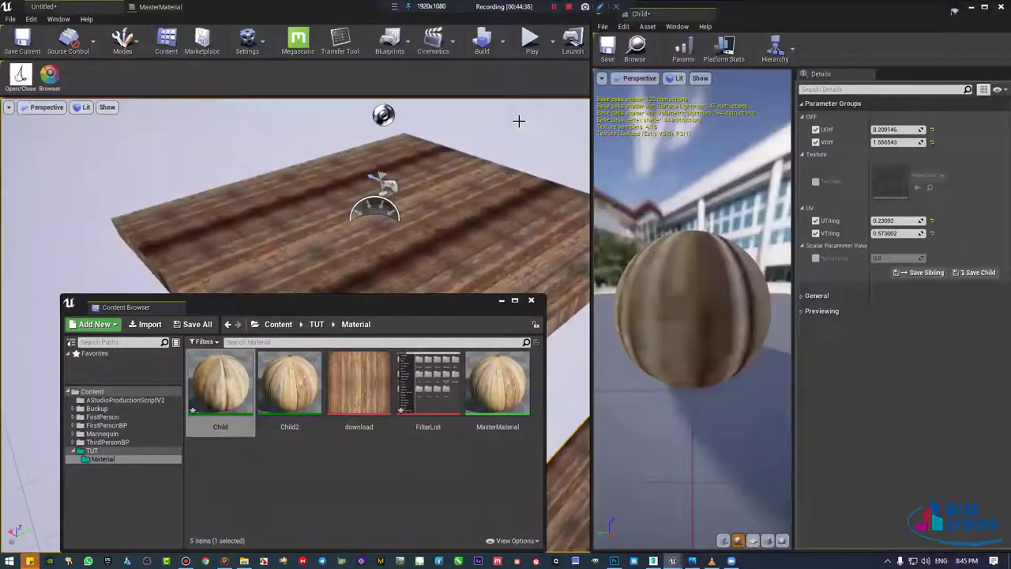
pyautogui.click(816, 259)
pyautogui.click(530, 302)
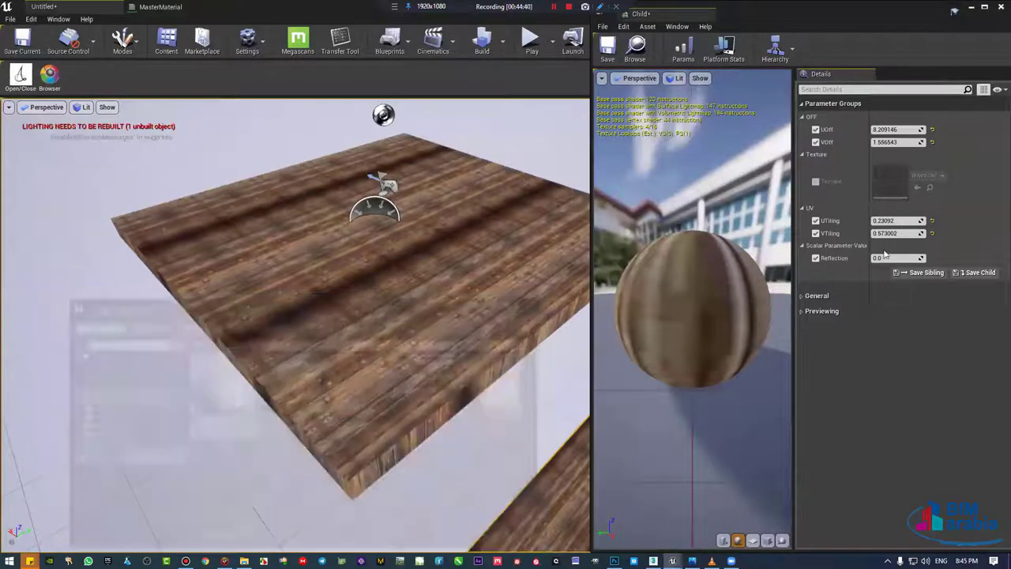
pyautogui.moveTo(892, 259); pyautogui.dragTo(948, 258)
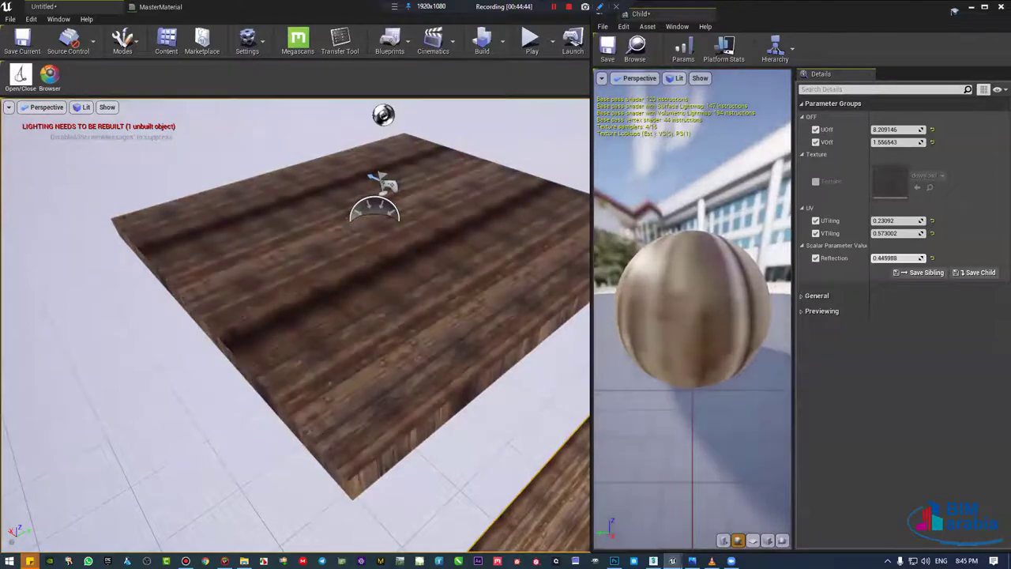
pyautogui.scroll(3, 296, 324)
pyautogui.scroll(-5, 295, 324)
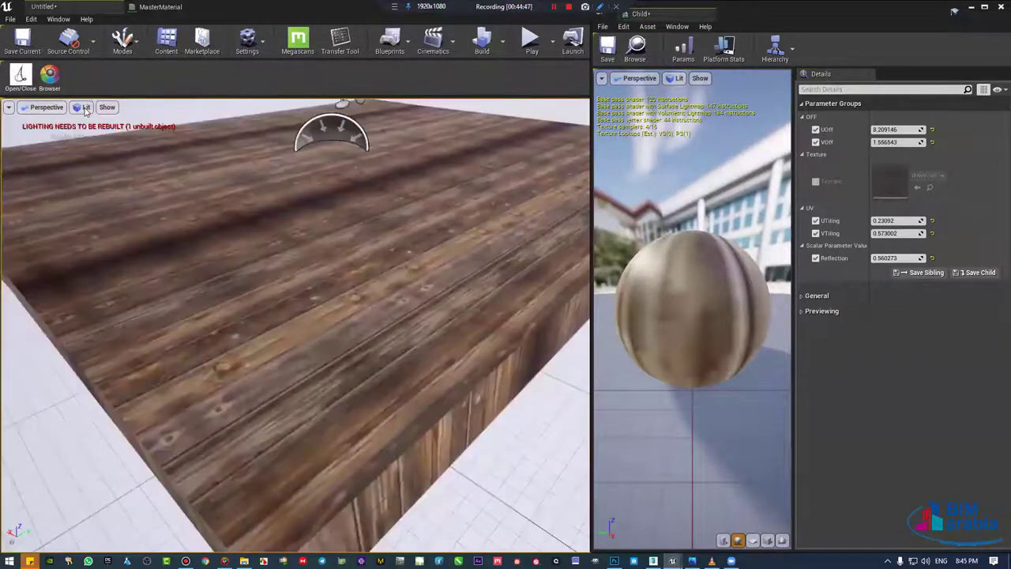
# Step: Preview the floor in Detail Lighting and Reflections view modes while raising Reflection to about 0.61
pyautogui.click(85, 108)
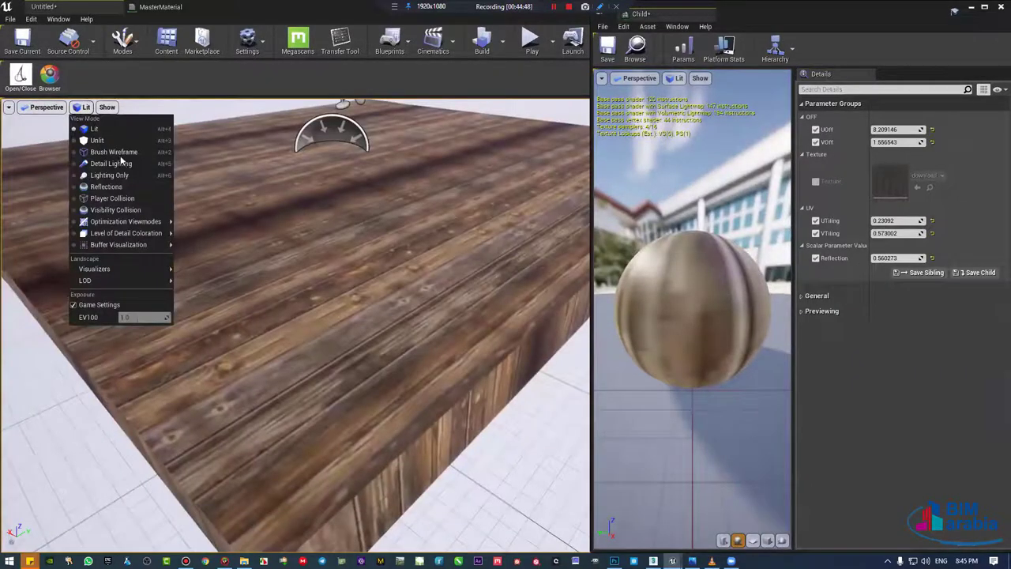
pyautogui.click(93, 128)
pyautogui.click(85, 108)
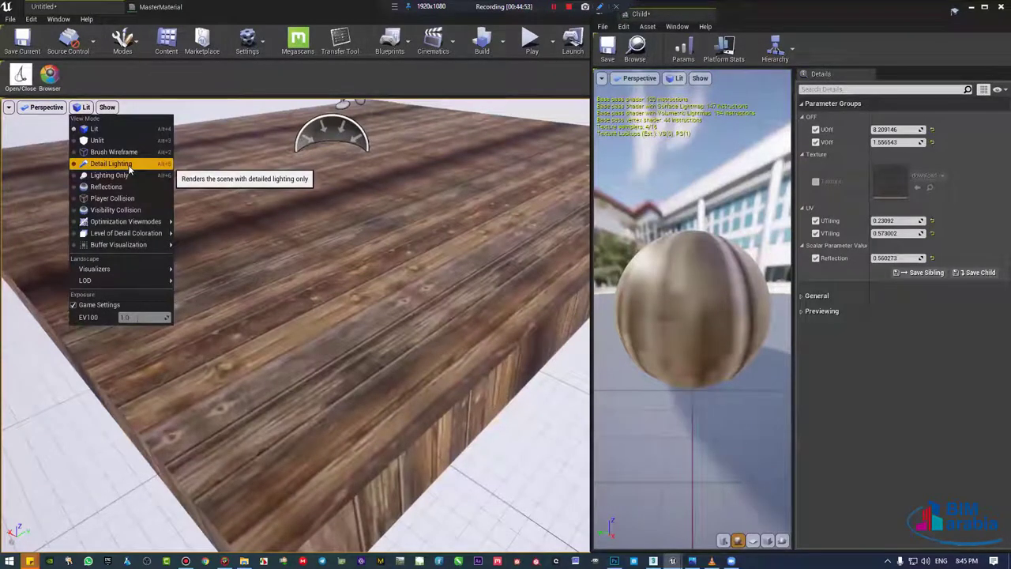
pyautogui.click(130, 168)
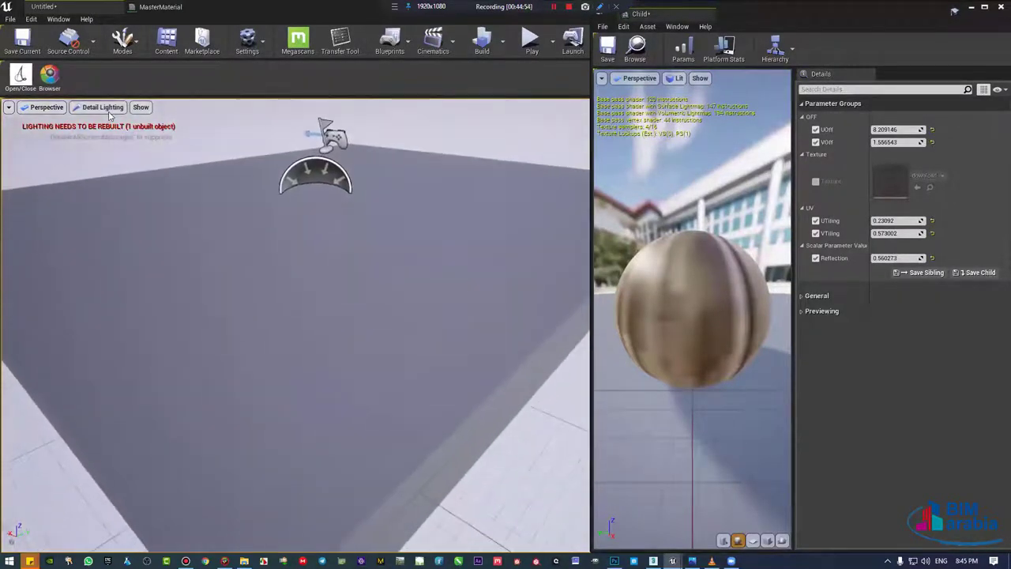
pyautogui.click(103, 108)
pyautogui.click(119, 188)
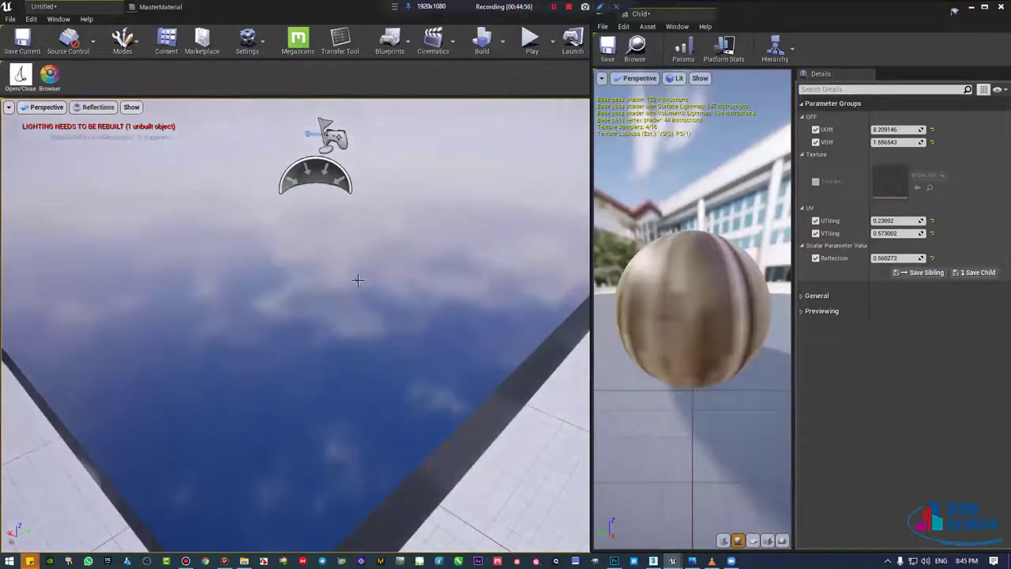
pyautogui.moveTo(896, 257); pyautogui.dragTo(916, 258)
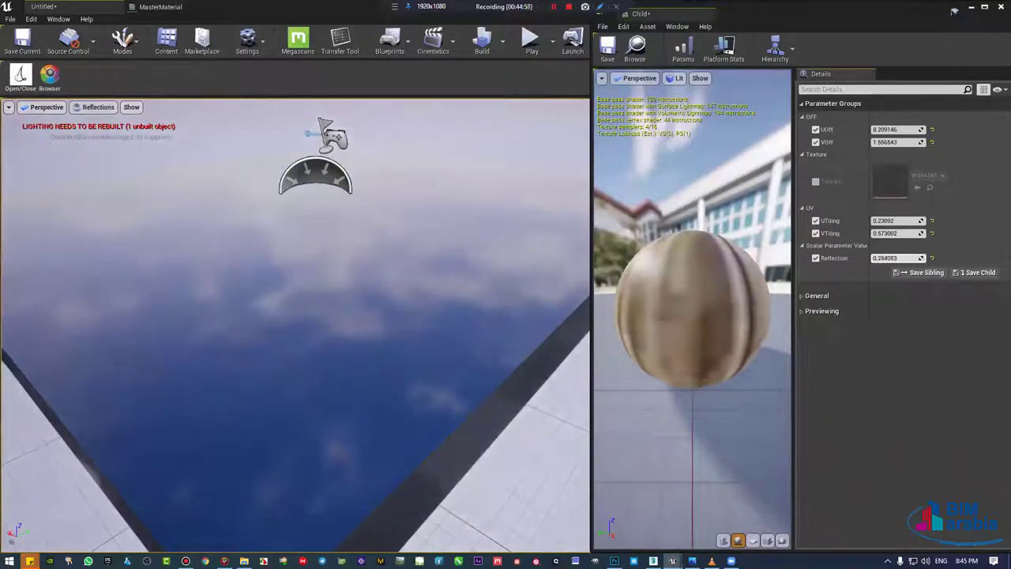
# Step: Lower Reflection to 0.360273 under Detail Lighting, then return the viewport to Lit
pyautogui.click(98, 107)
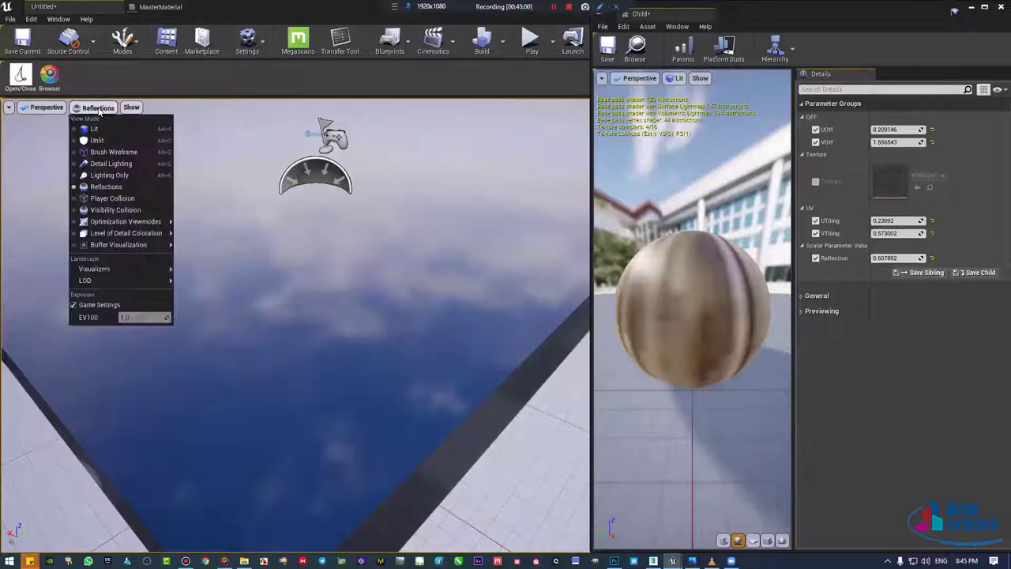
pyautogui.click(112, 164)
pyautogui.moveTo(907, 257); pyautogui.dragTo(893, 257)
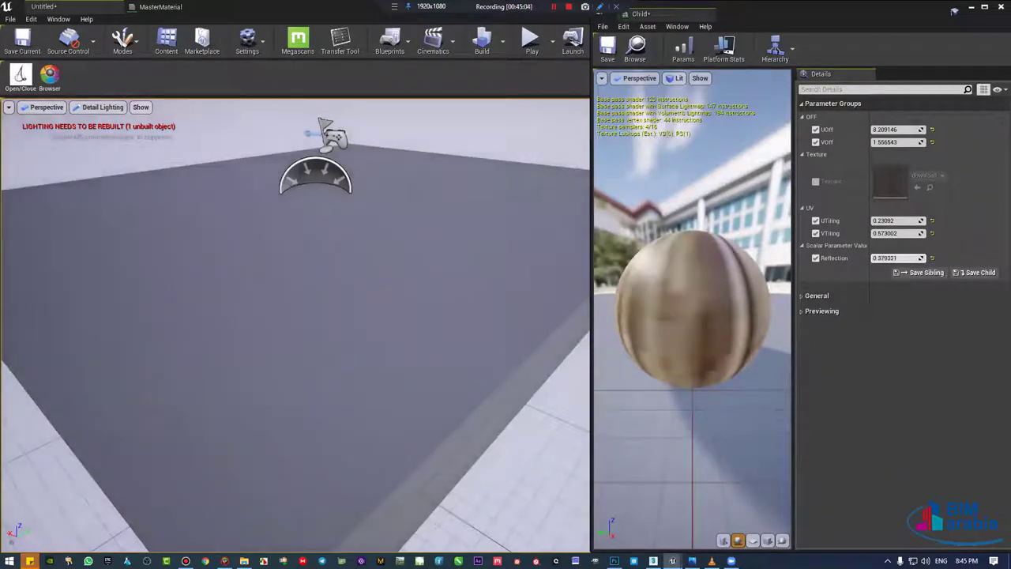
pyautogui.click(94, 111)
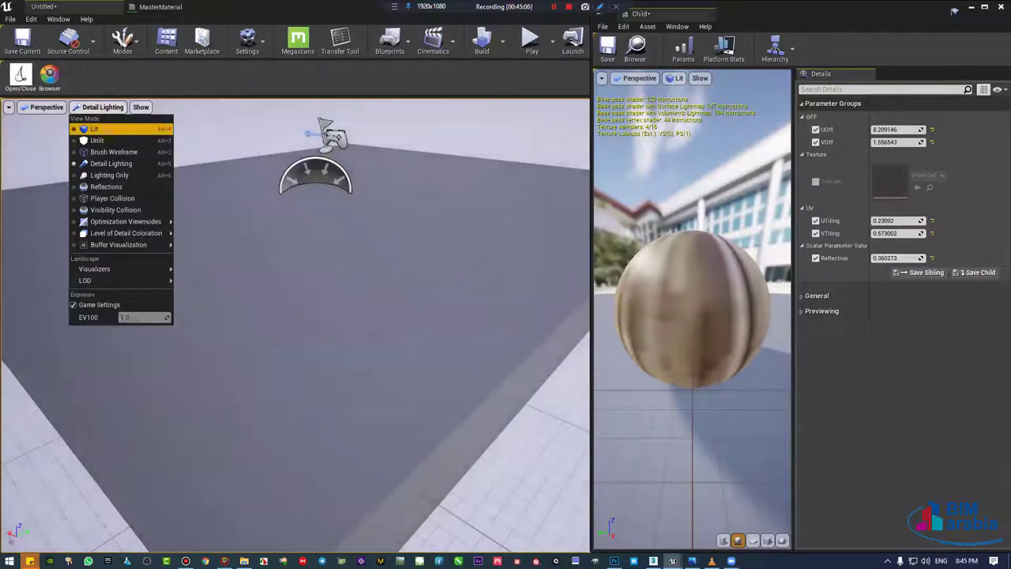
pyautogui.click(93, 129)
pyautogui.scroll(5, 296, 326)
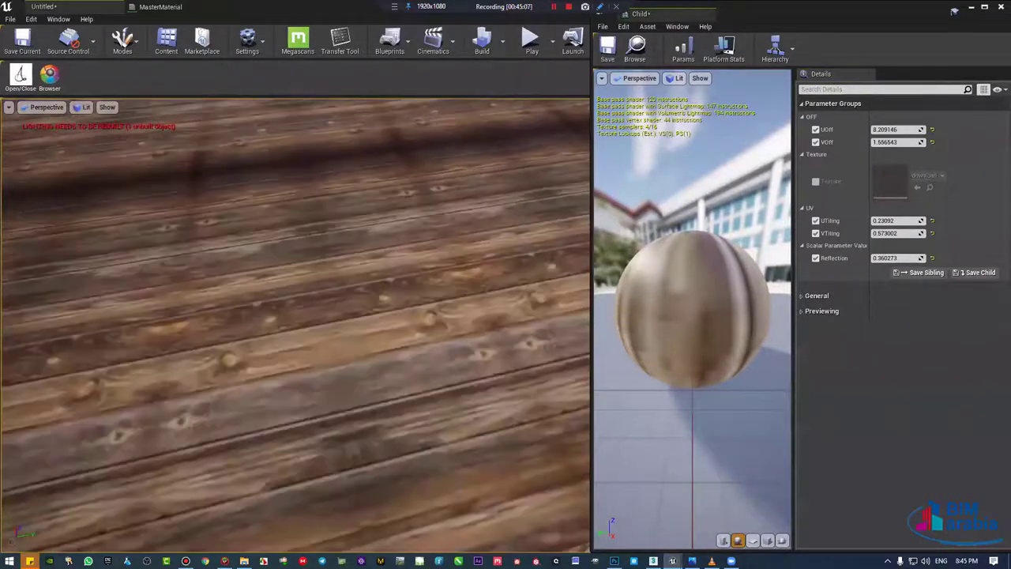
pyautogui.scroll(-5, 295, 325)
# Step: Fly the camera over the floor while testing Reflection values, settling at 0.139244
pyautogui.moveTo(296, 325)
pyautogui.mouseDown(button='right')
pyautogui.moveTo(295, 292)
pyautogui.moveTo(261, 324)
pyautogui.mouseUp(button='right')
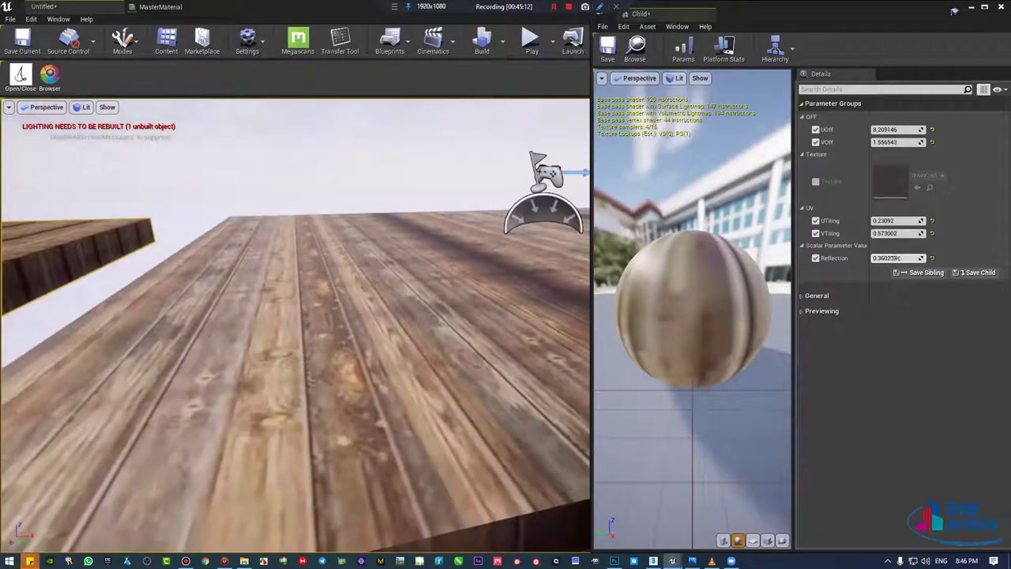
pyautogui.moveTo(893, 257); pyautogui.dragTo(916, 257)
pyautogui.moveTo(262, 385); pyautogui.dragTo(261, 384, button='right')
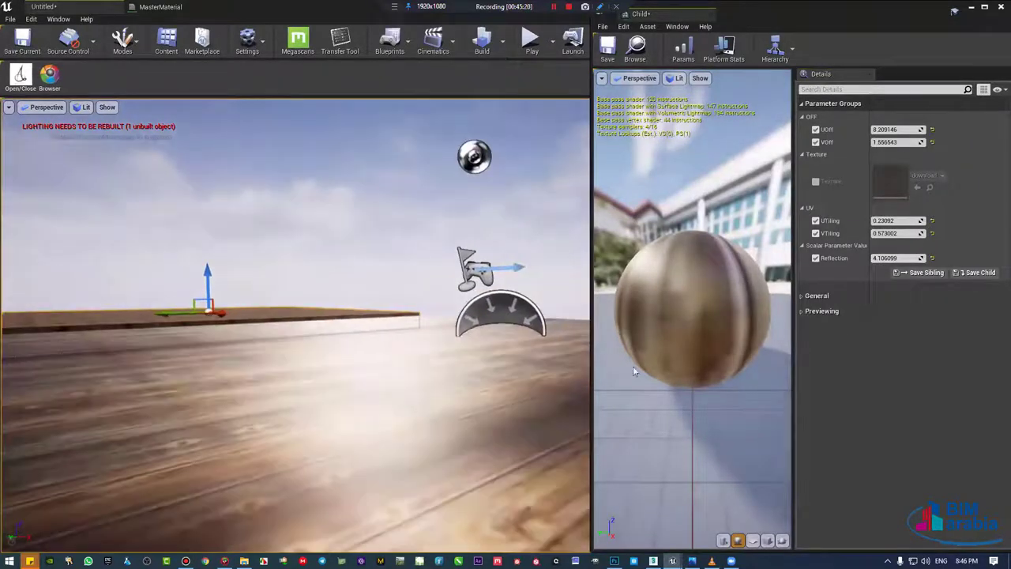
pyautogui.moveTo(893, 257)
pyautogui.mouseDown()
pyautogui.moveTo(872, 258)
pyautogui.moveTo(908, 258)
pyautogui.moveTo(869, 258)
pyautogui.moveTo(900, 258)
pyautogui.mouseUp()
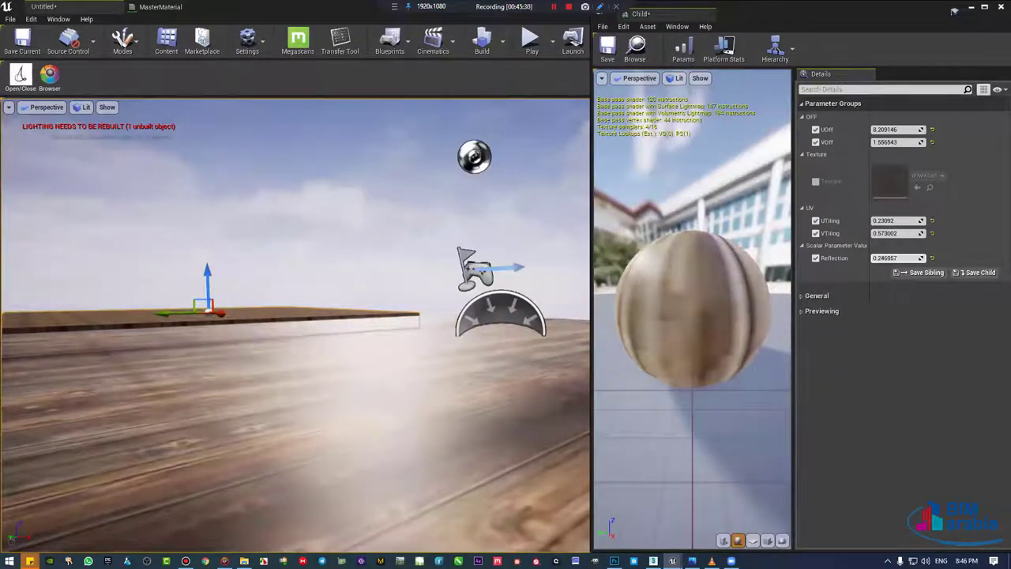
pyautogui.moveTo(893, 258)
pyautogui.mouseDown()
pyautogui.moveTo(909, 257)
pyautogui.moveTo(877, 257)
pyautogui.mouseUp()
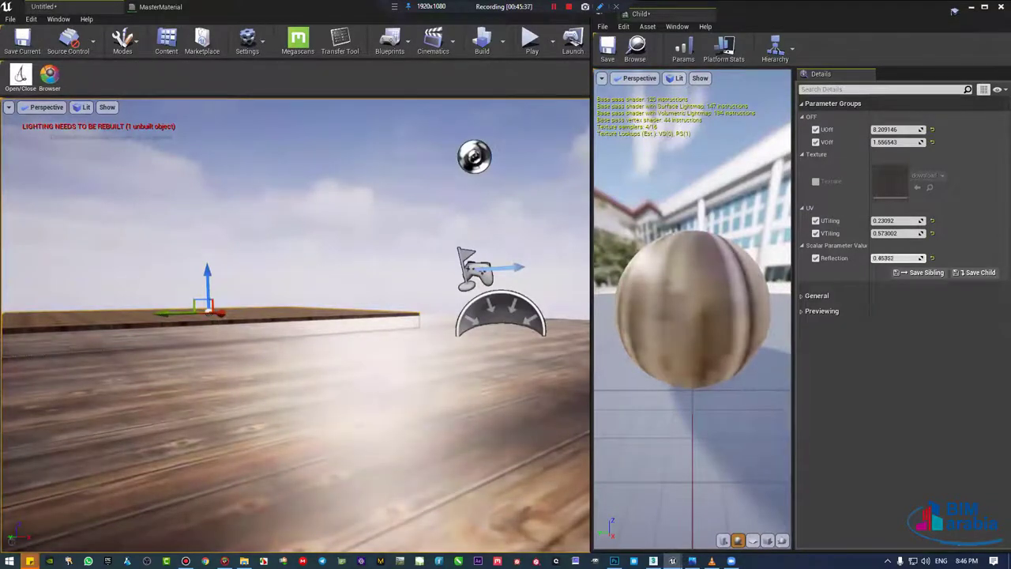
pyautogui.moveTo(330, 319); pyautogui.dragTo(331, 316, button='right')
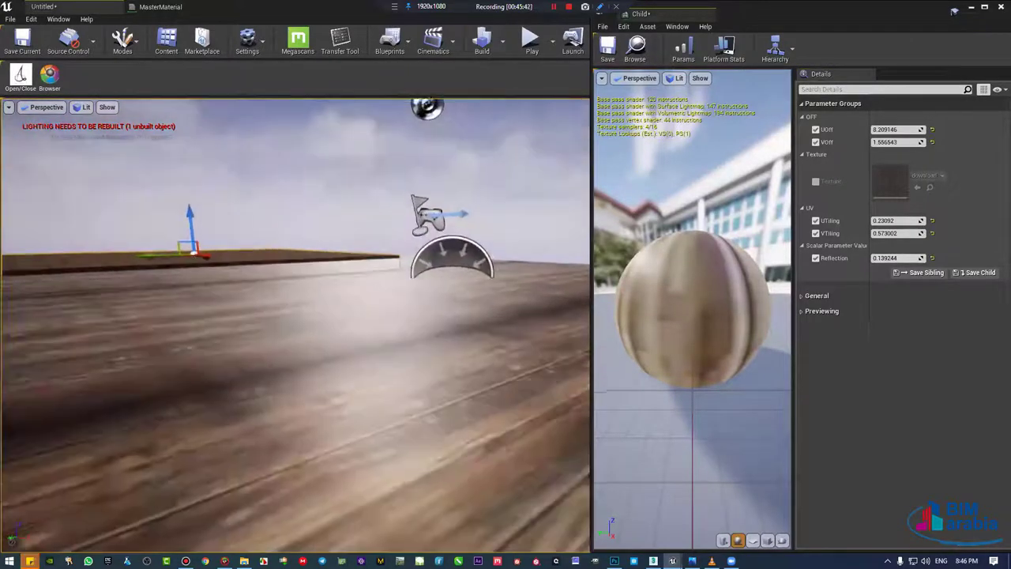
pyautogui.moveTo(331, 316); pyautogui.dragTo(327, 266, button='right')
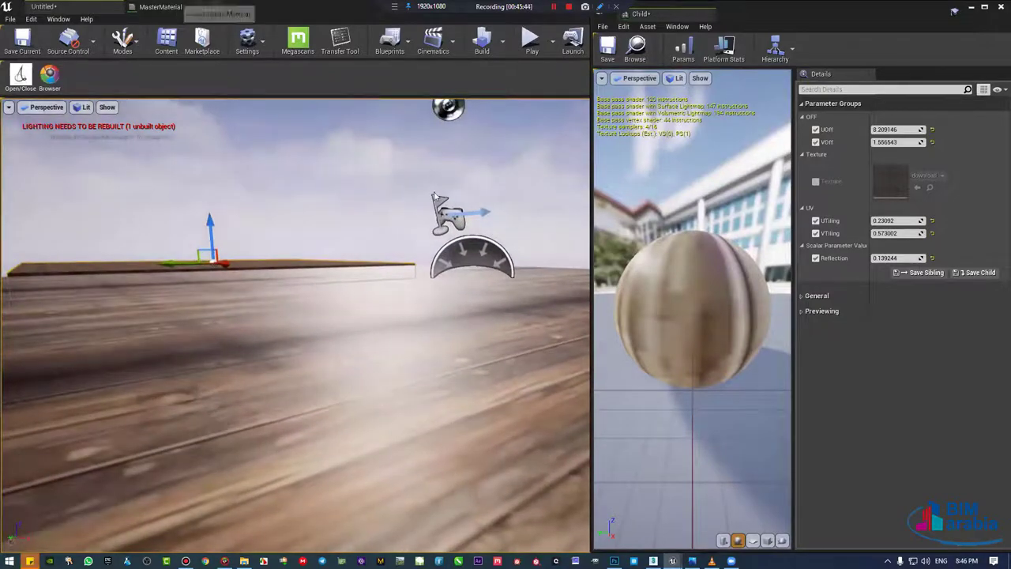
pyautogui.click(172, 5)
# Step: Duplicate the Reflection parameter node and rename the copy 'Gloss'
pyautogui.moveTo(696, 22); pyautogui.dragTo(528, 69)
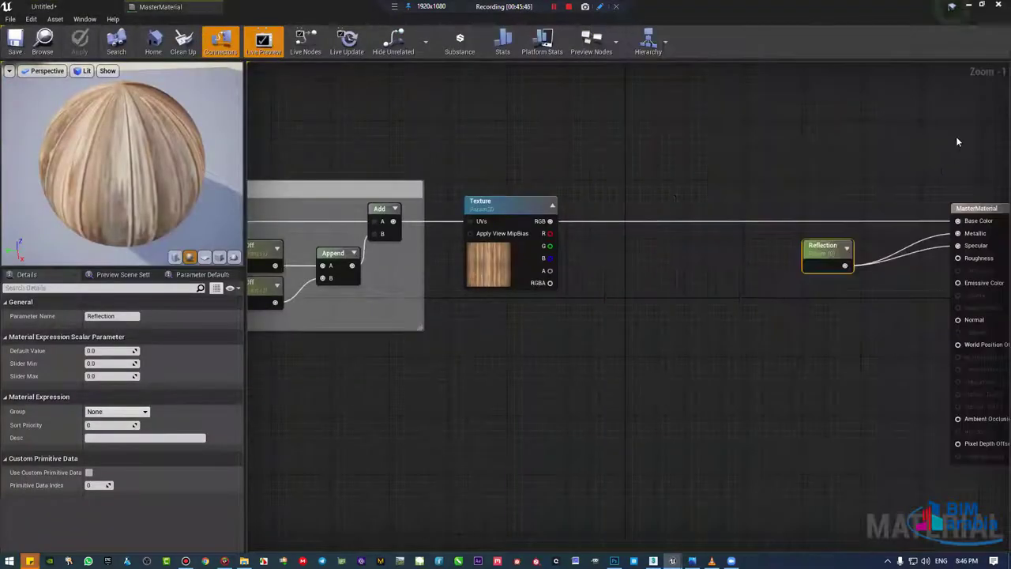
pyautogui.moveTo(819, 251); pyautogui.dragTo(779, 251)
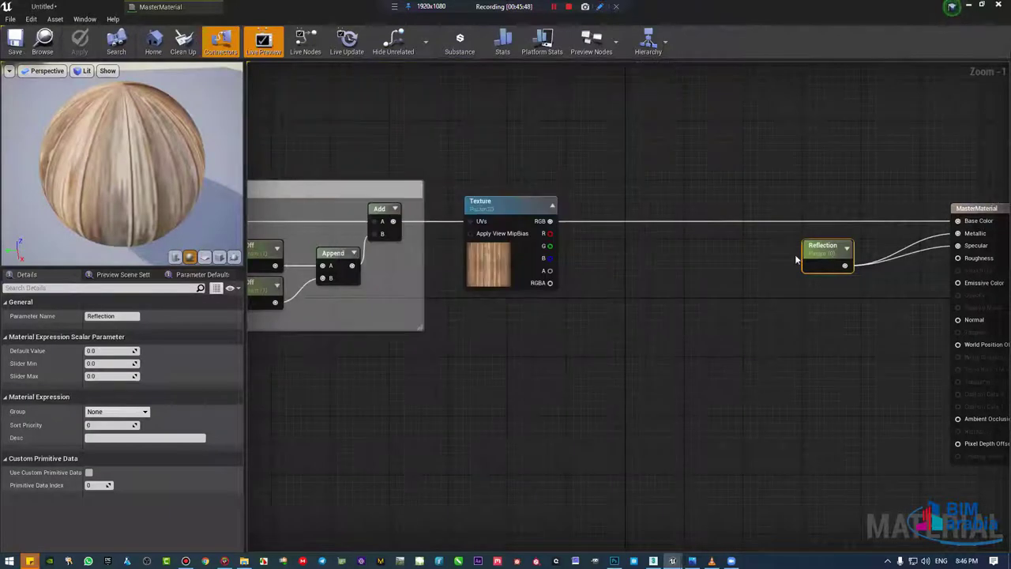
pyautogui.hotkey('ctrl', 'w')
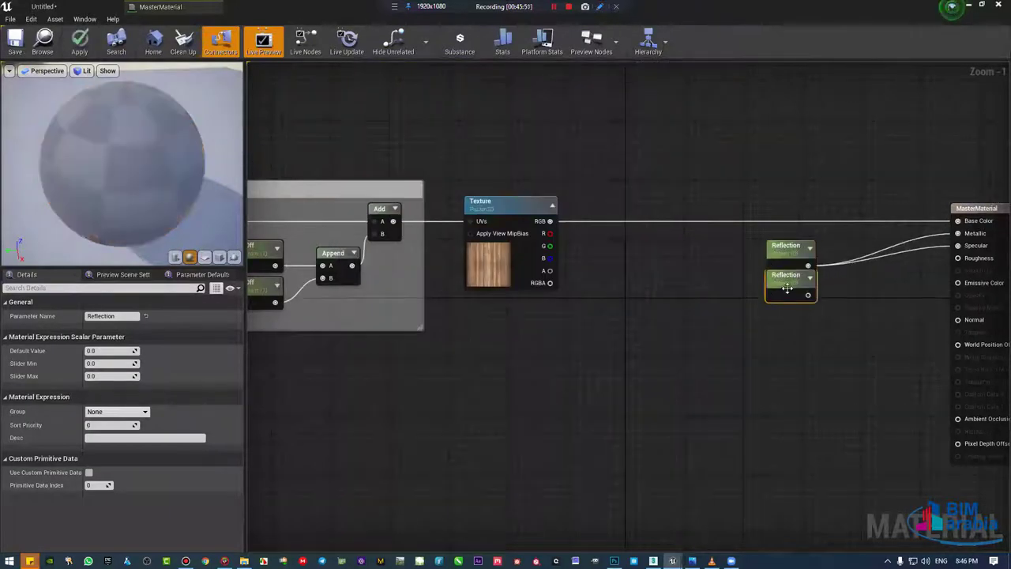
pyautogui.click(110, 316)
pyautogui.write('Glo')
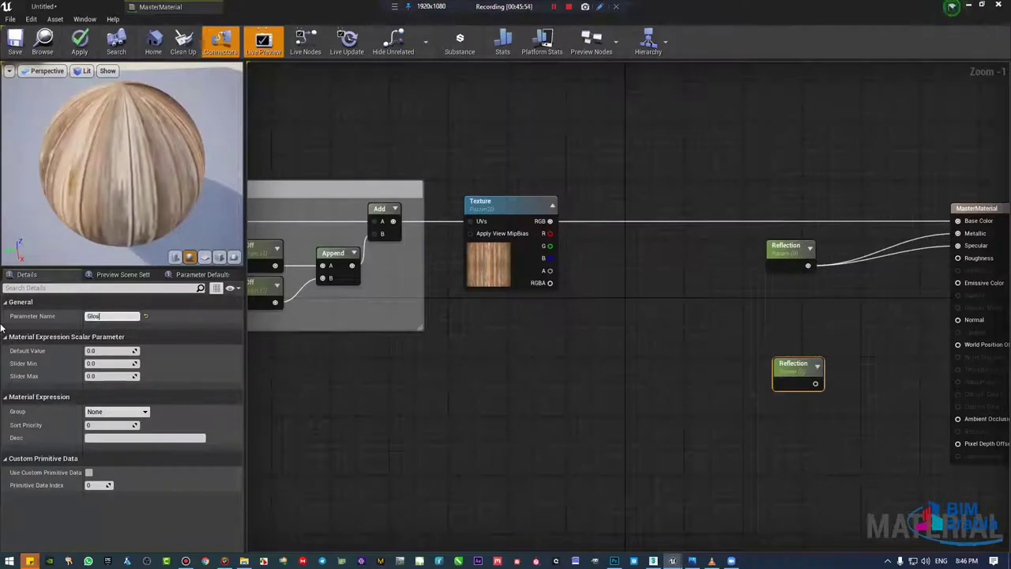
pyautogui.write('s')
pyautogui.press('Return')
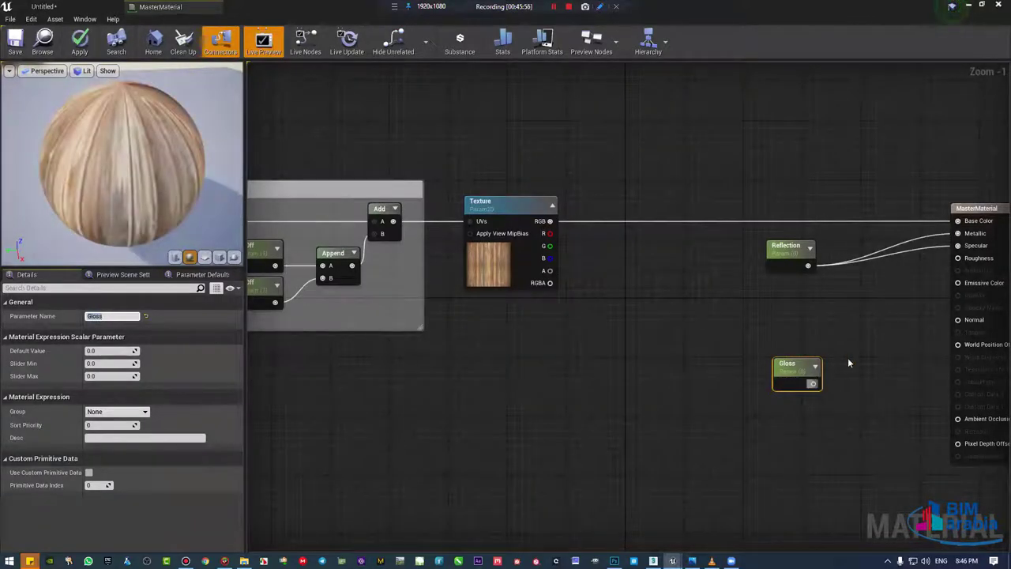
# Step: Wire Gloss into Roughness and save the master material
pyautogui.moveTo(812, 383); pyautogui.dragTo(957, 257)
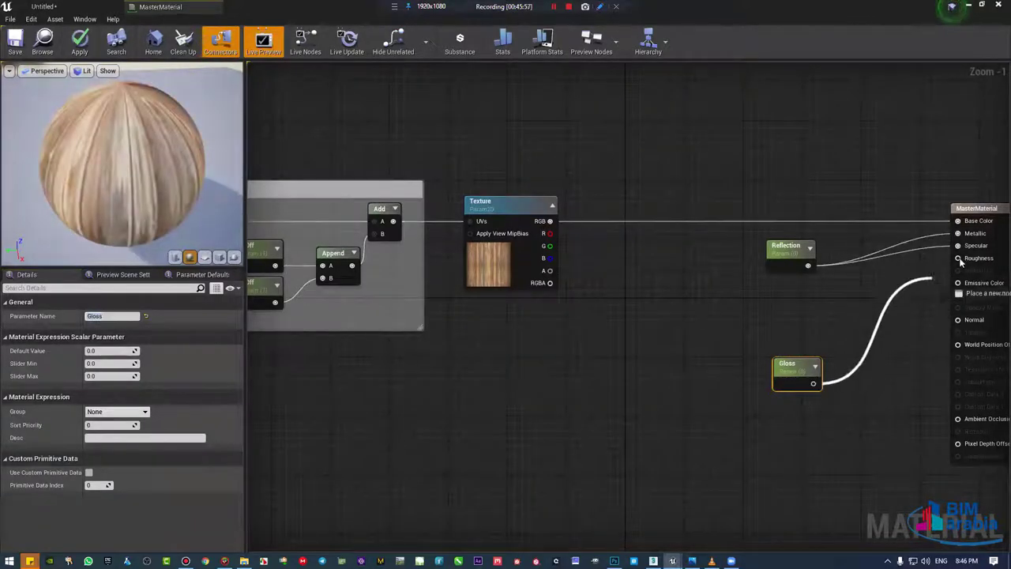
pyautogui.click(17, 44)
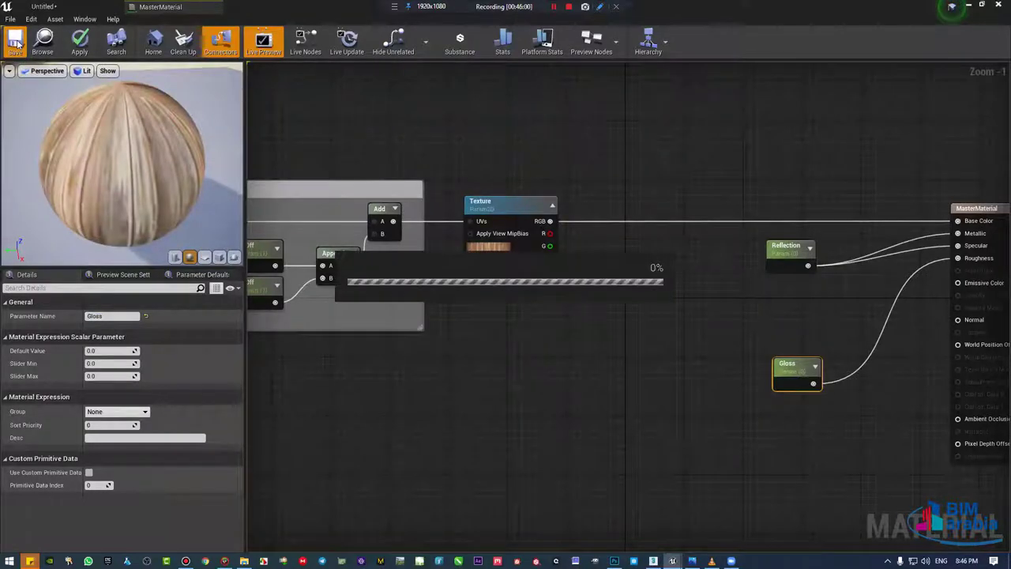
pyautogui.click(44, 7)
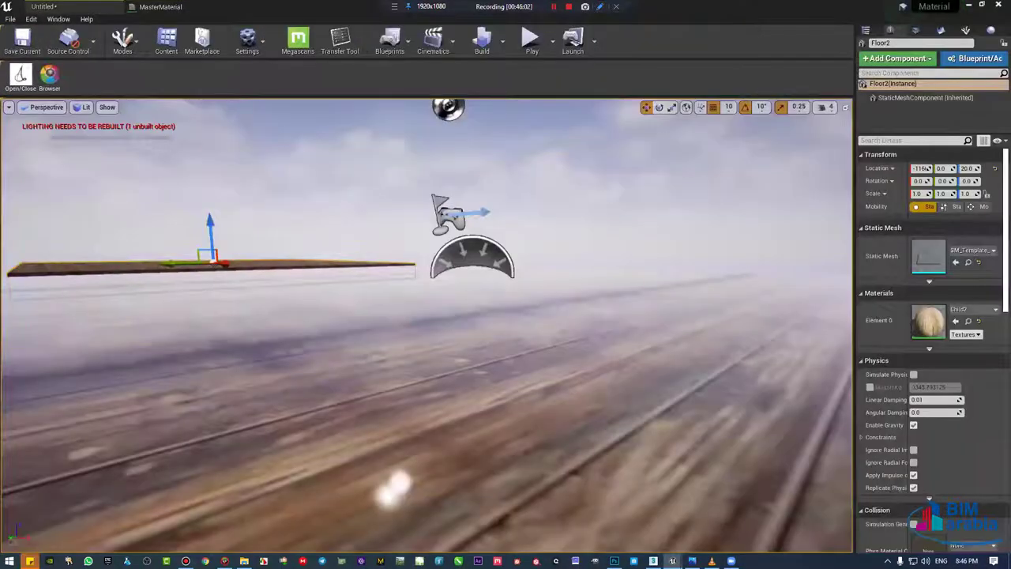
# Step: Enable the Gloss override at 0.0 in Child and set Reflection to about 0.246
pyautogui.moveTo(427, 331)
pyautogui.mouseDown(button='right')
pyautogui.moveTo(439, 335)
pyautogui.moveTo(371, 338)
pyautogui.moveTo(717, 324)
pyautogui.mouseUp(button='right')
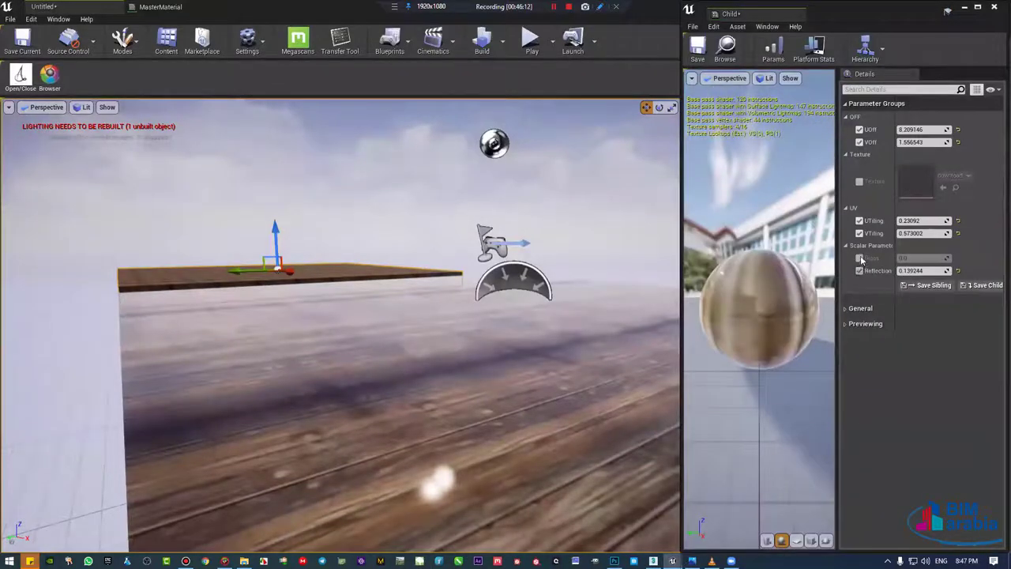
pyautogui.click(859, 259)
pyautogui.moveTo(909, 258); pyautogui.dragTo(892, 258)
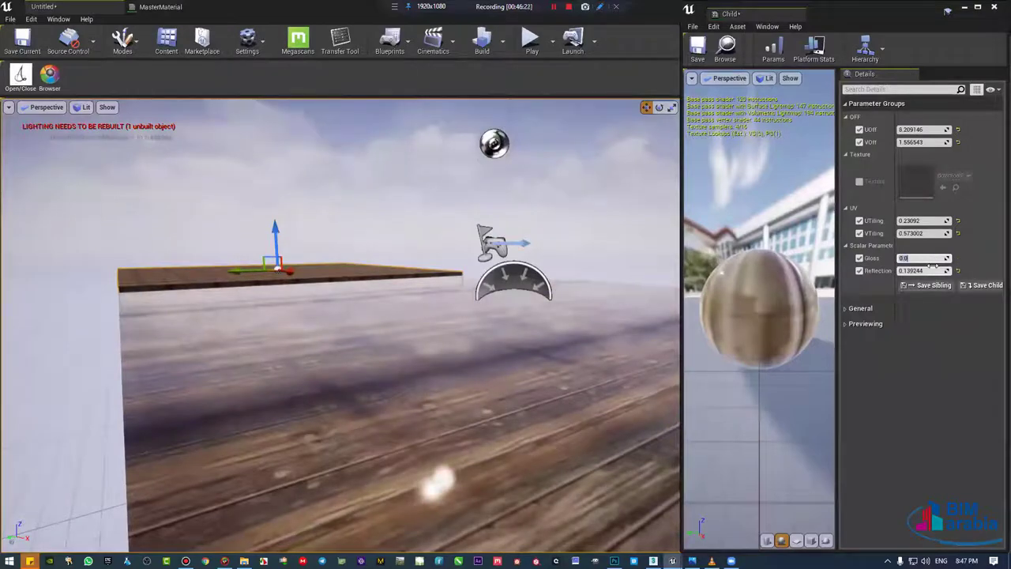
pyautogui.moveTo(934, 270)
pyautogui.mouseDown()
pyautogui.moveTo(909, 270)
pyautogui.moveTo(944, 270)
pyautogui.moveTo(926, 270)
pyautogui.mouseUp()
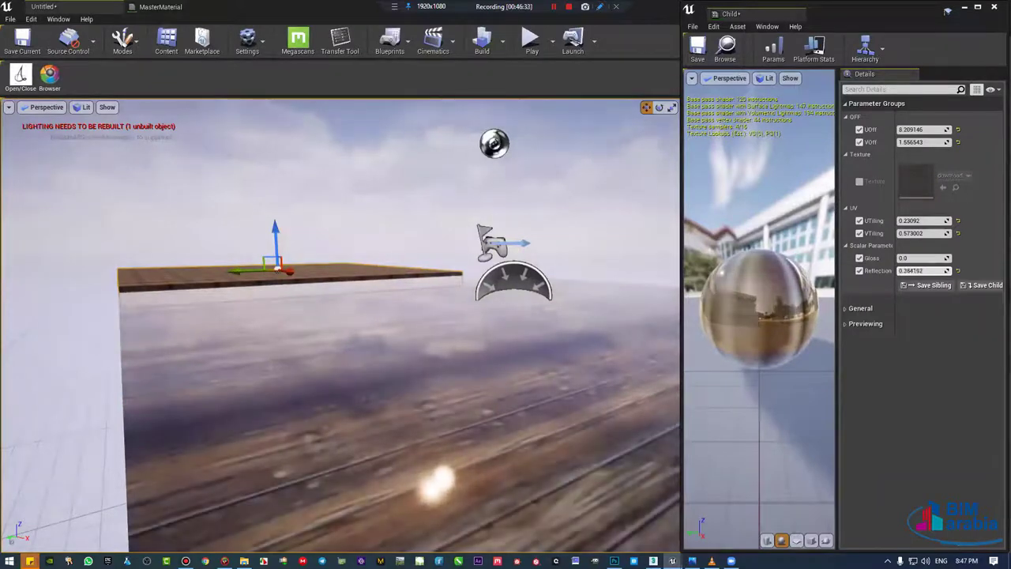
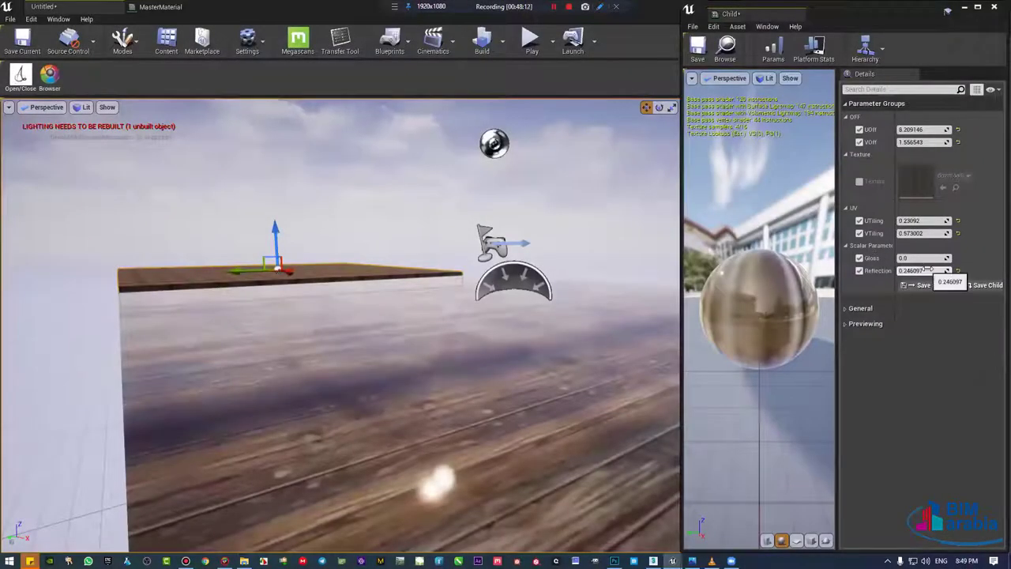
# Step: Raise the Child instance's Reflection to 1.0 and move the view toward the wooden floor
pyautogui.moveTo(929, 269); pyautogui.dragTo(926, 270)
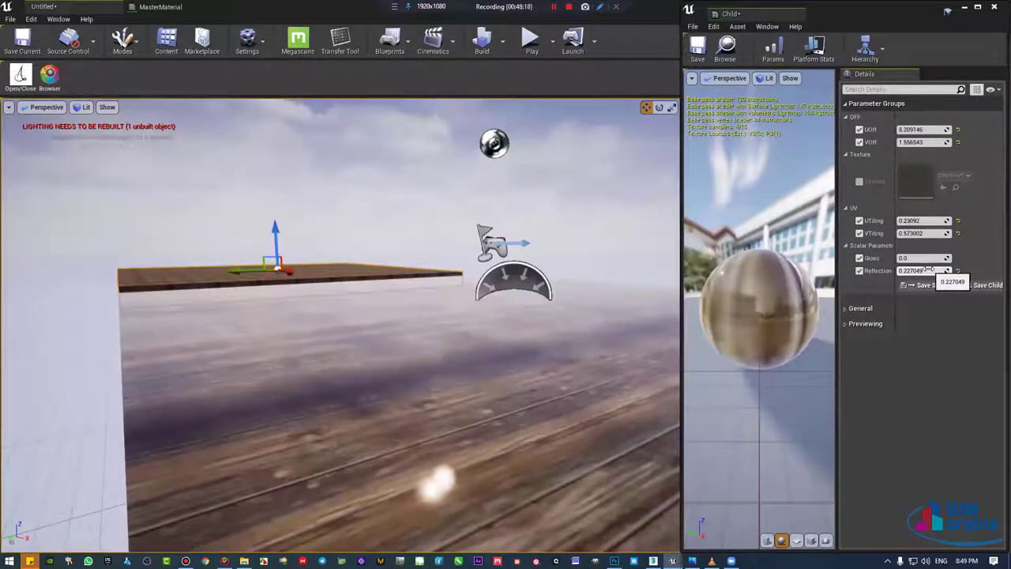
pyautogui.moveTo(929, 269)
pyautogui.mouseDown()
pyautogui.moveTo(948, 269)
pyautogui.moveTo(922, 270)
pyautogui.moveTo(932, 271)
pyautogui.mouseUp()
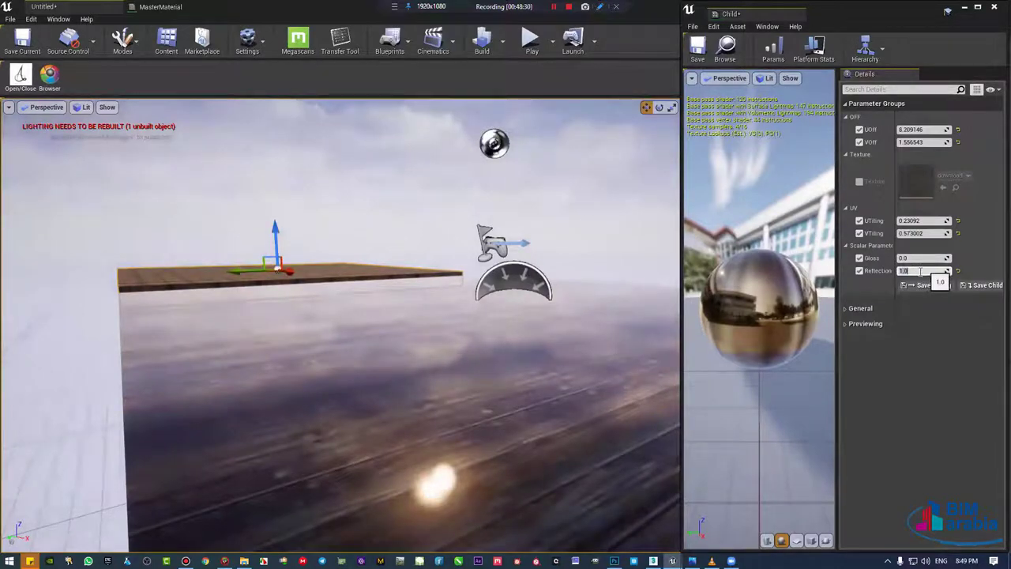
pyautogui.moveTo(492, 327)
pyautogui.mouseDown(button='right')
pyautogui.moveTo(470, 269)
pyautogui.moveTo(517, 298)
pyautogui.mouseUp(button='right')
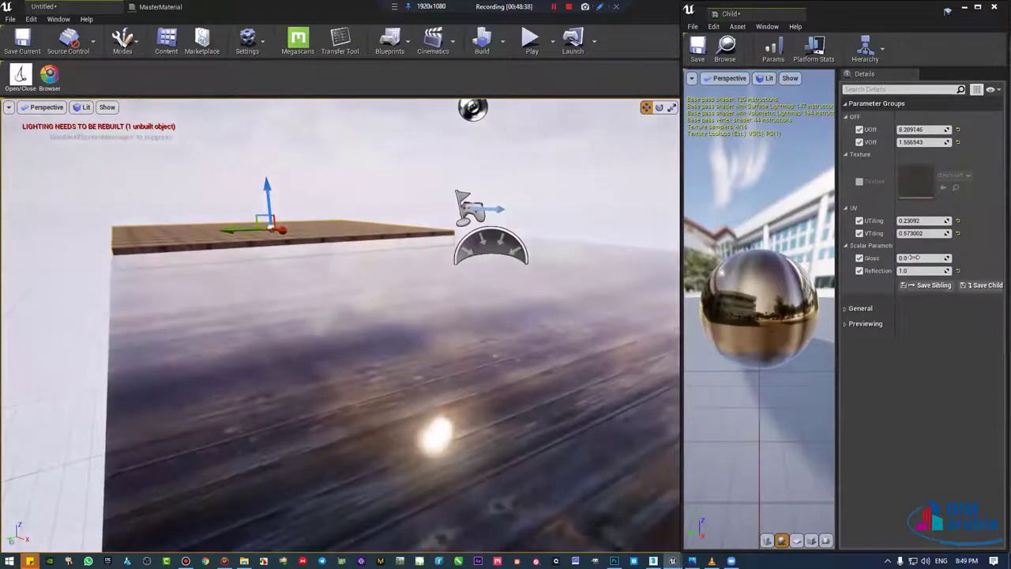
# Step: Set Gloss to about 0.36 and fly over the slab to inspect the reflections
pyautogui.moveTo(914, 257); pyautogui.dragTo(941, 257)
pyautogui.moveTo(474, 269); pyautogui.dragTo(505, 300, button='right')
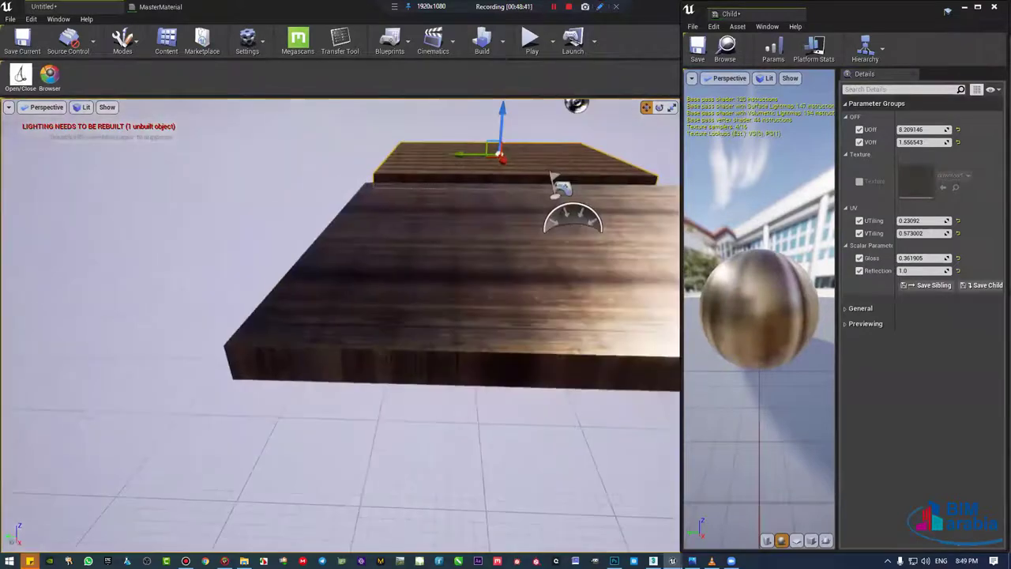
pyautogui.moveTo(556, 183)
pyautogui.mouseDown(button='right')
pyautogui.moveTo(557, 237)
pyautogui.moveTo(537, 174)
pyautogui.mouseUp(button='right')
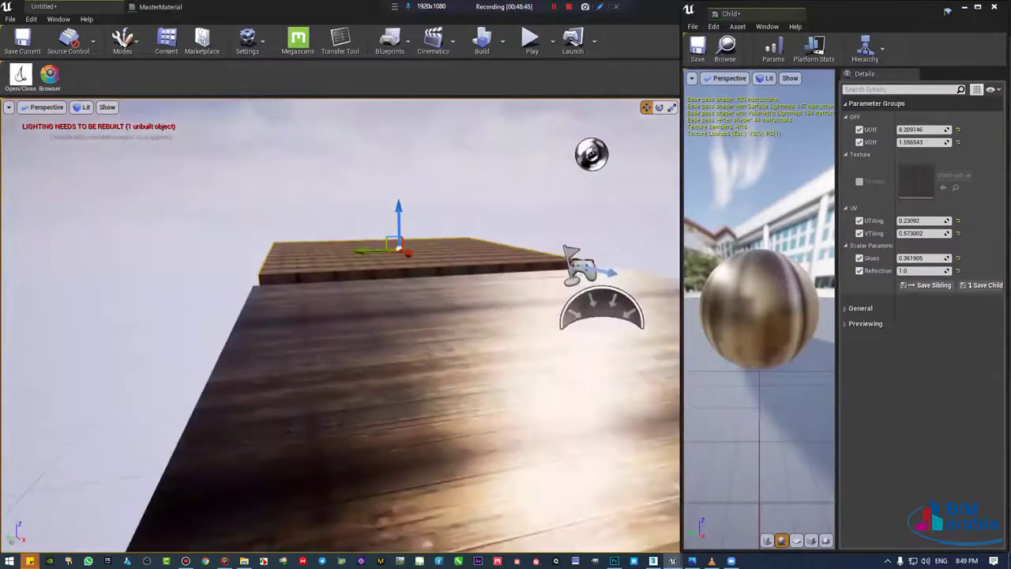
pyautogui.moveTo(549, 316); pyautogui.dragTo(553, 339, button='right')
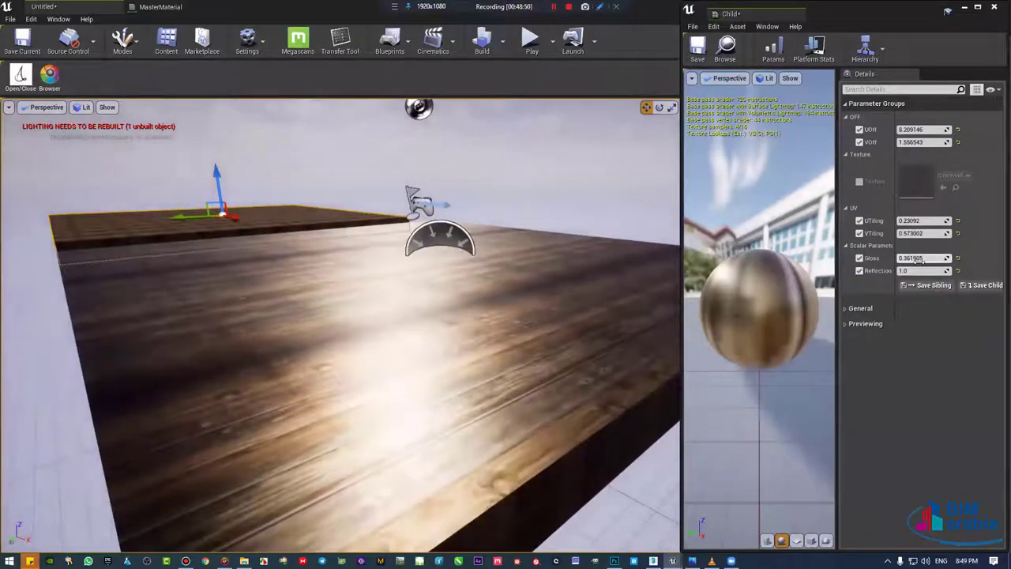
# Step: In the MasterMaterial graph, disconnect the Reflection node and delete a stray duplicate Texture node
pyautogui.click(179, 6)
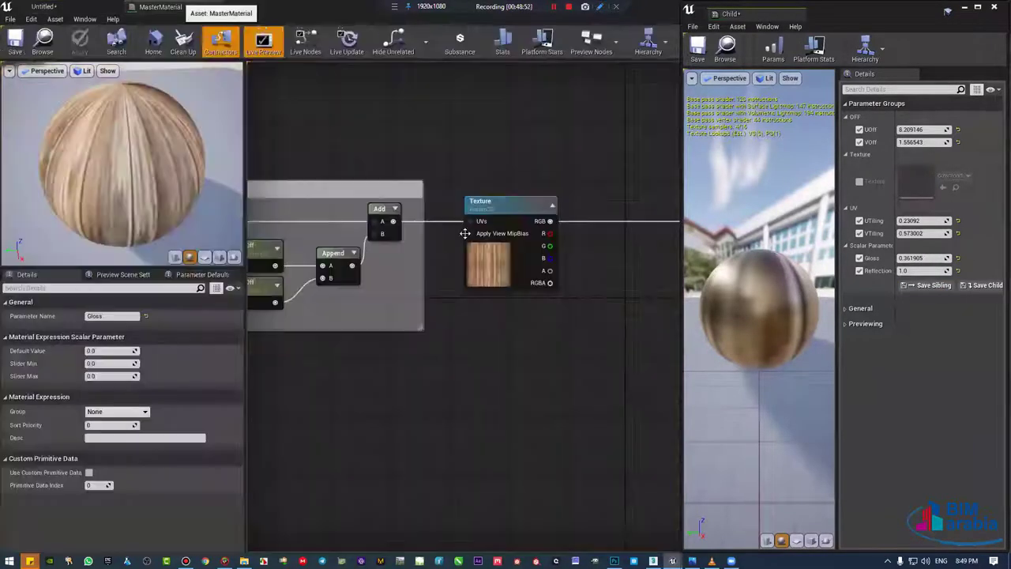
pyautogui.scroll(-1, 509, 229)
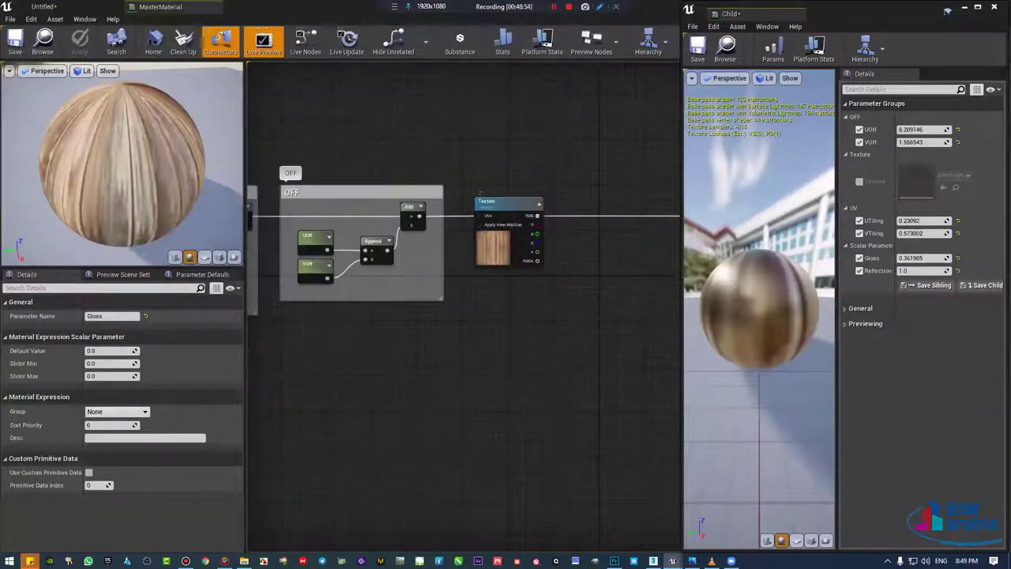
pyautogui.scroll(-1, 537, 183)
pyautogui.scroll(-1, 424, 280)
pyautogui.hotkey('ctrl', 'v')
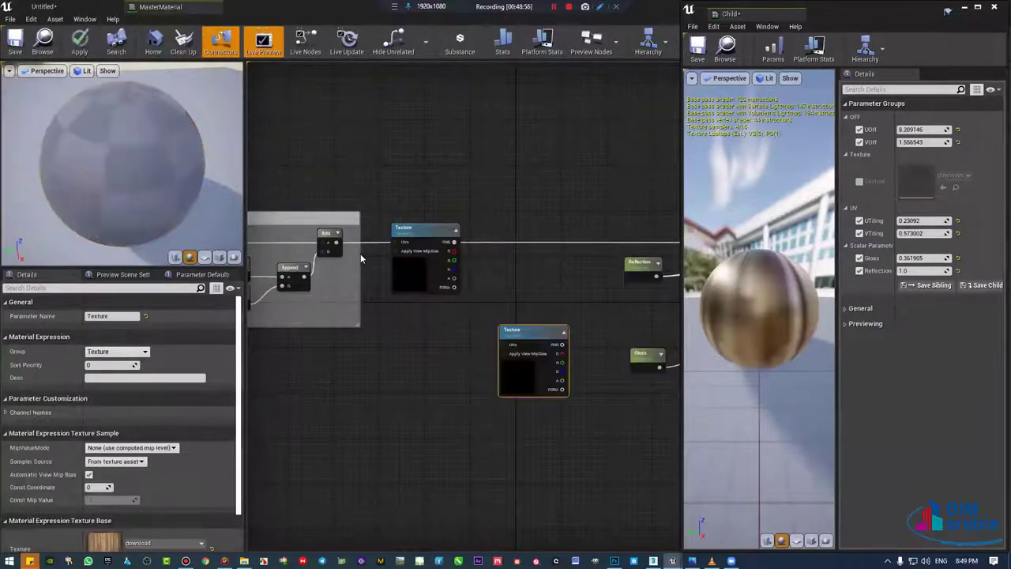
pyautogui.moveTo(512, 320); pyautogui.dragTo(439, 253, button='right')
pyautogui.keyDown('alt'); pyautogui.click(494, 218); pyautogui.keyUp('alt')
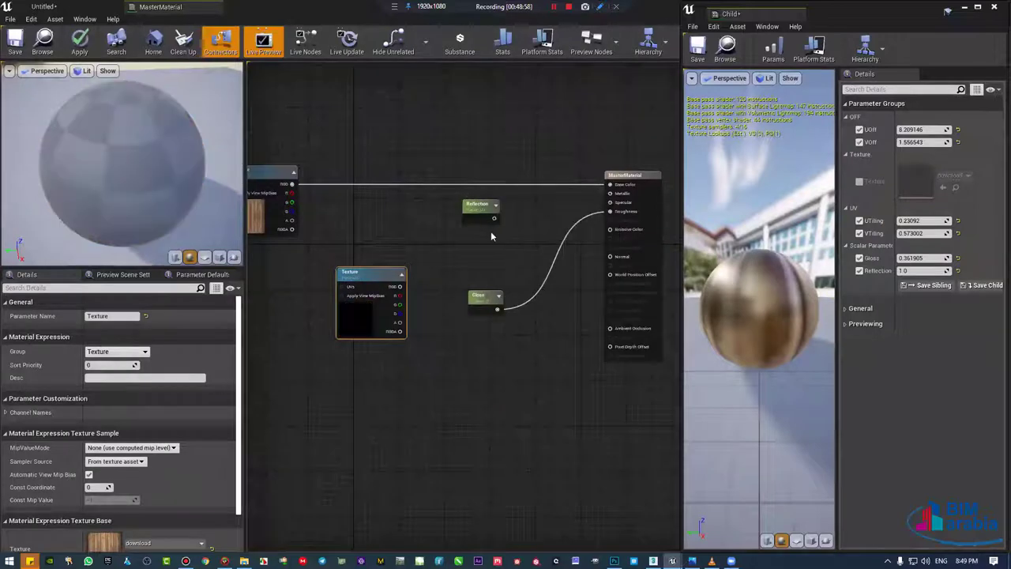
pyautogui.moveTo(365, 282)
pyautogui.mouseDown()
pyautogui.moveTo(399, 241)
pyautogui.moveTo(591, 207)
pyautogui.moveTo(506, 241)
pyautogui.mouseUp()
pyautogui.click(415, 210)
pyautogui.click(395, 237)
pyautogui.press('Delete')
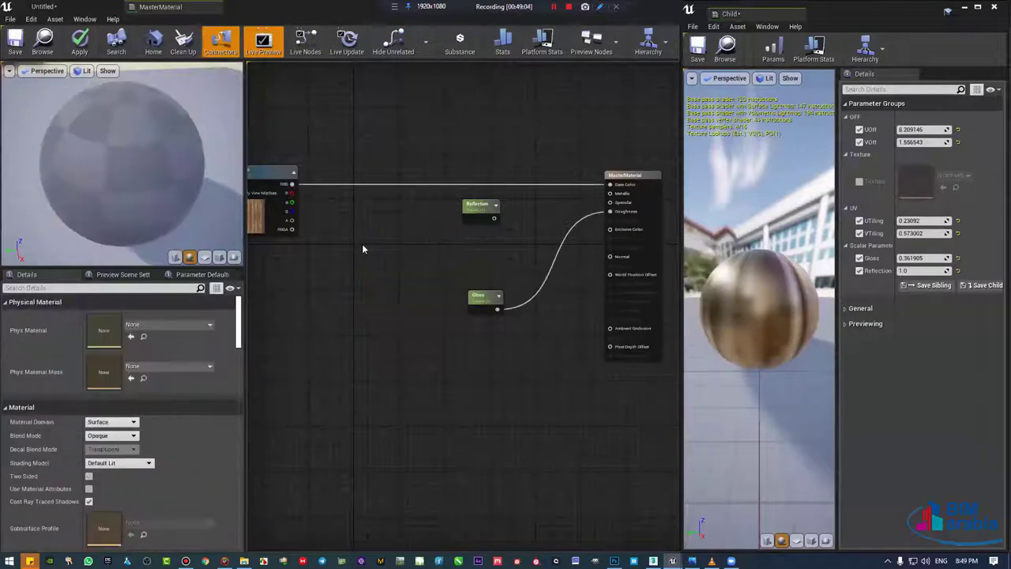
# Step: Wire texture RGB into Metallic, Specular and Roughness, deleting the Reflection and Gloss nodes
pyautogui.moveTo(316, 183)
pyautogui.mouseDown()
pyautogui.moveTo(421, 251)
pyautogui.moveTo(634, 192)
pyautogui.mouseUp()
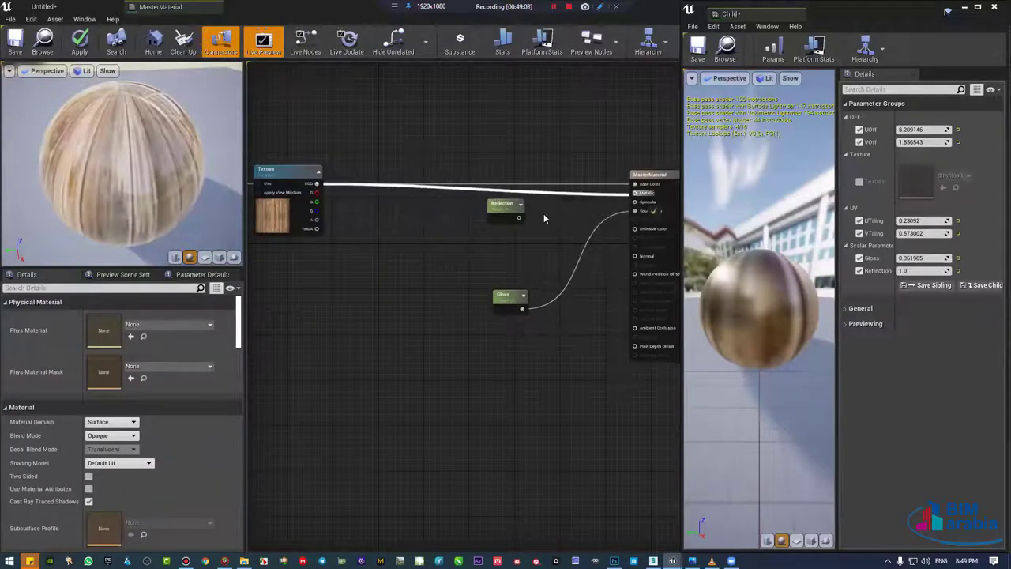
pyautogui.click(502, 207)
pyautogui.press('Delete')
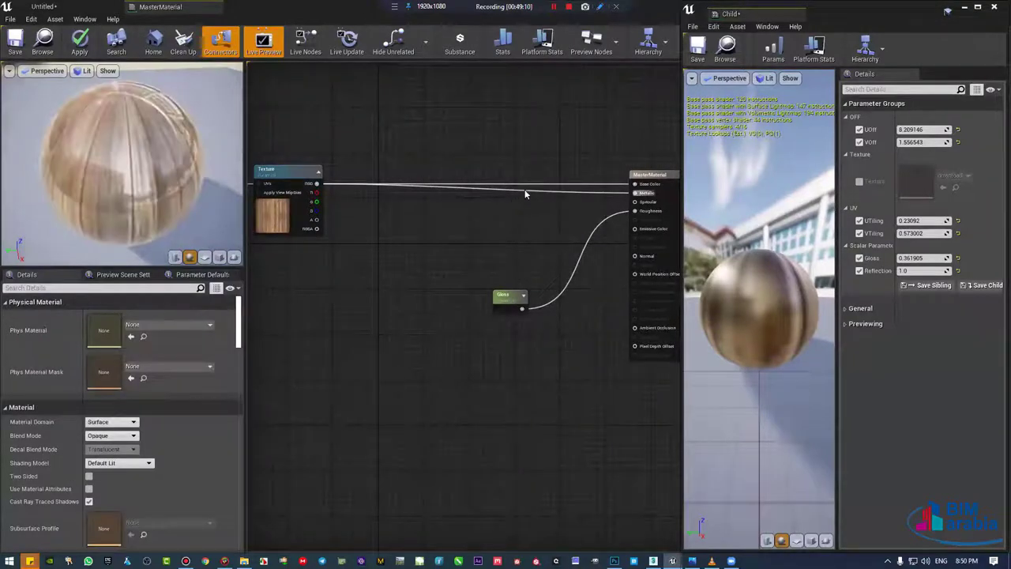
pyautogui.moveTo(316, 183); pyautogui.dragTo(637, 204)
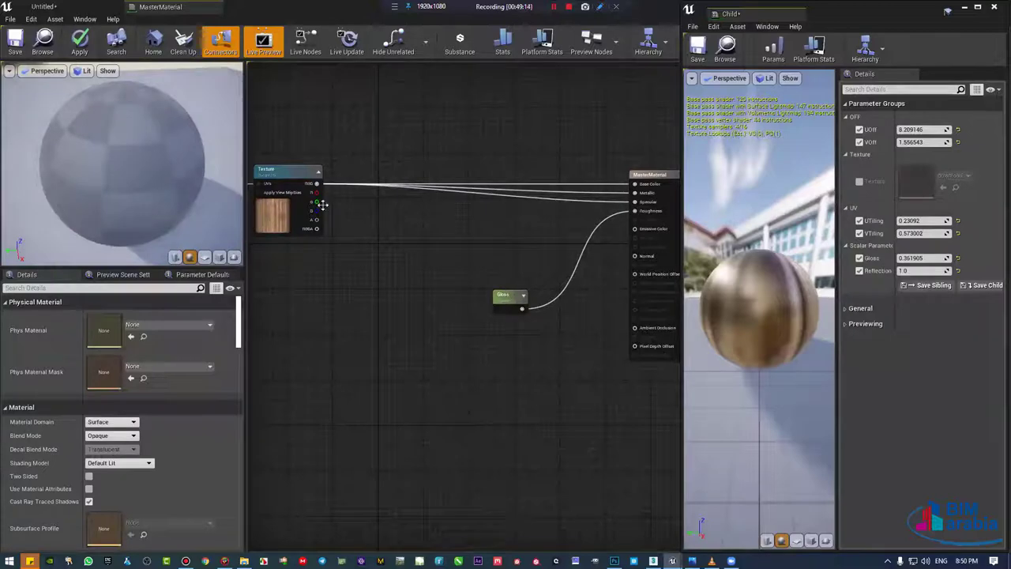
pyautogui.moveTo(318, 202); pyautogui.dragTo(639, 211)
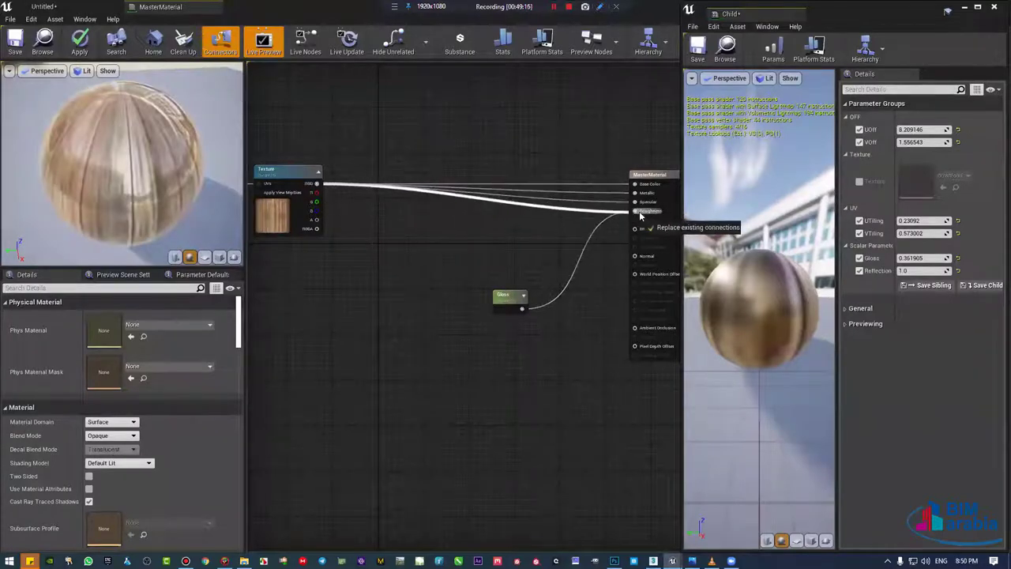
pyautogui.press('Delete')
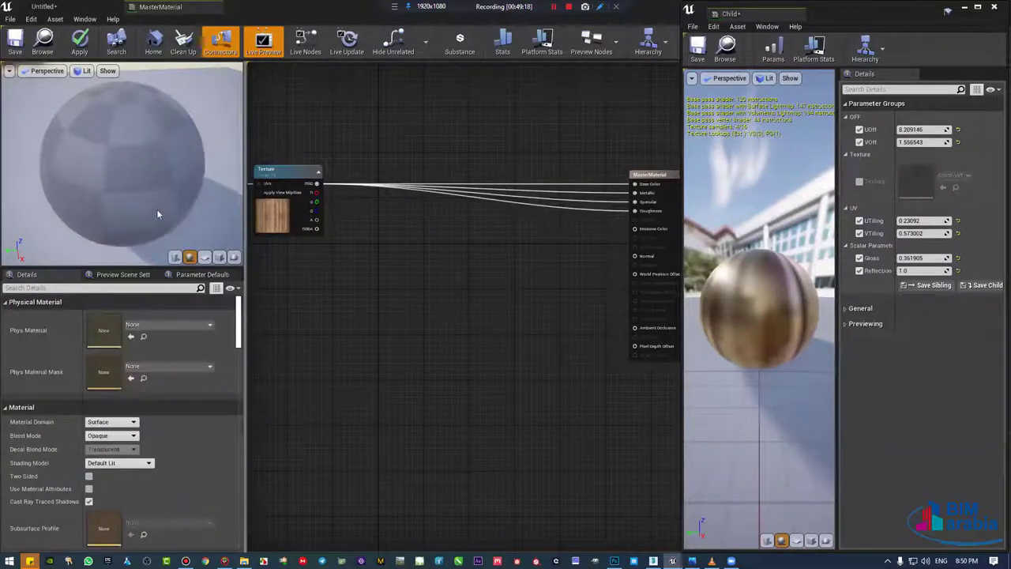
# Step: Check the wood on the preview sphere, save the master material, and return to the level
pyautogui.moveTo(209, 207)
pyautogui.mouseDown()
pyautogui.moveTo(158, 208)
pyautogui.moveTo(148, 165)
pyautogui.mouseUp()
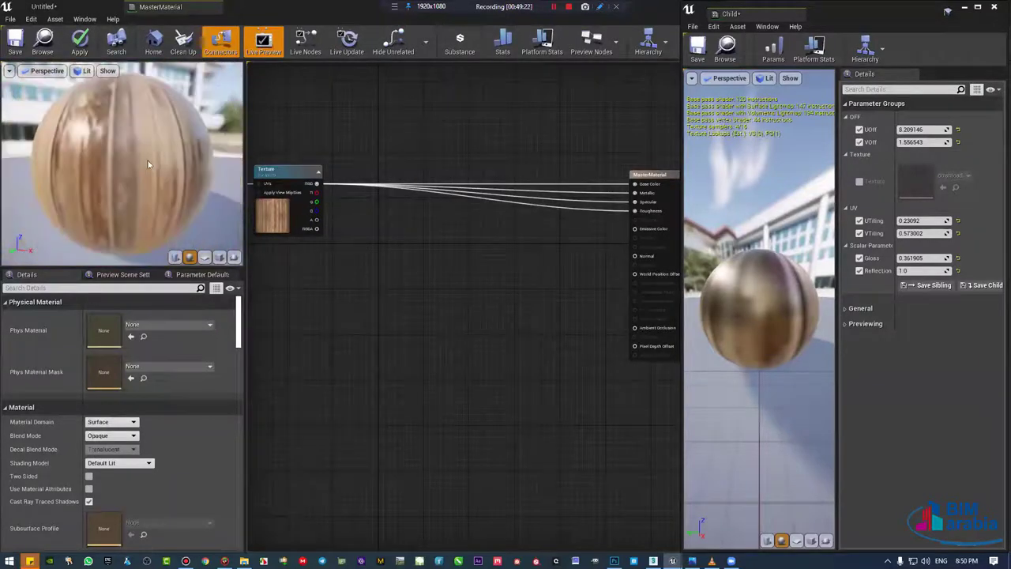
pyautogui.click(23, 44)
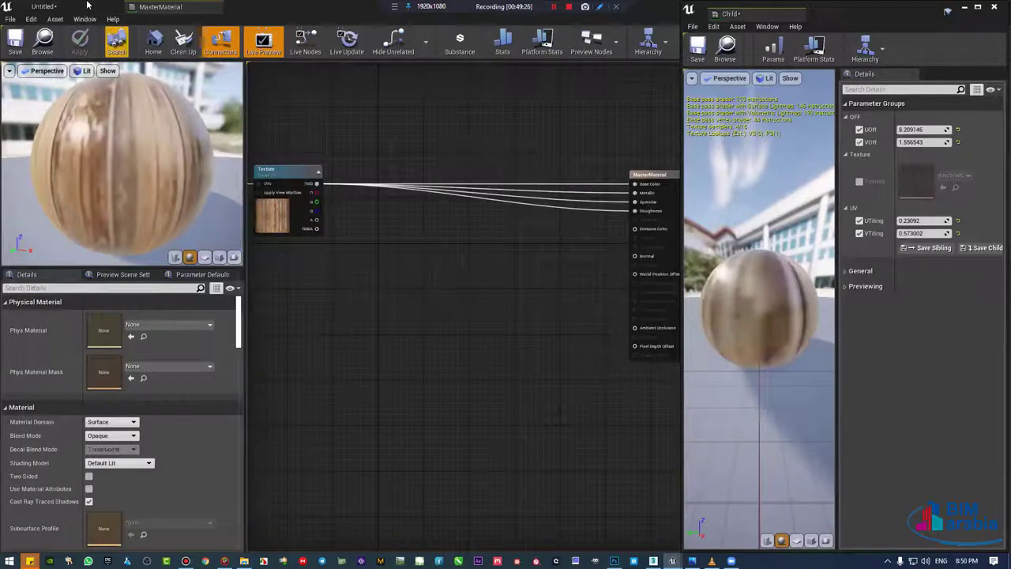
pyautogui.click(44, 6)
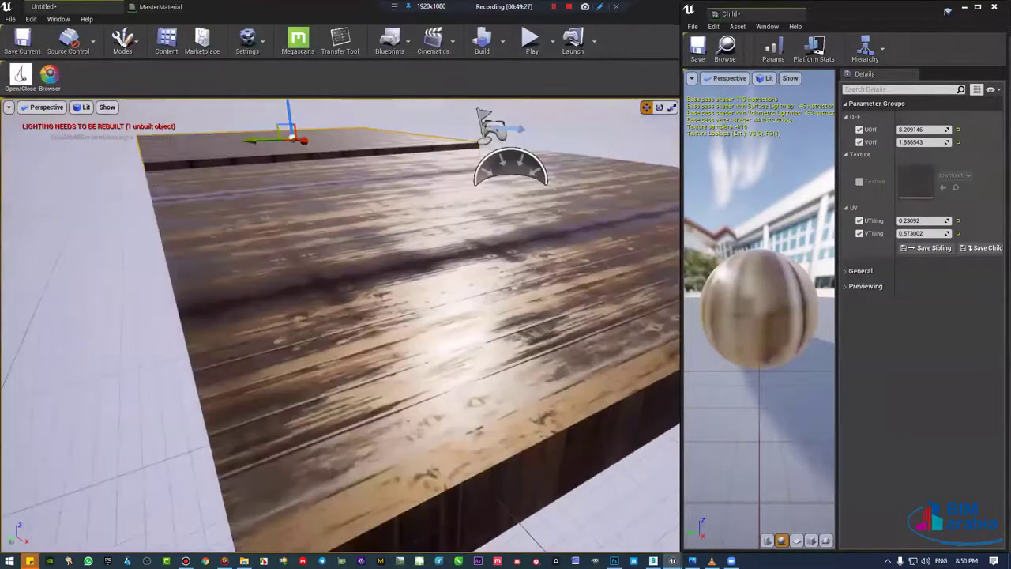
# Step: Zoom and orbit around the wooden plank, then go back to the MasterMaterial graph
pyautogui.scroll(-5, 424, 309)
pyautogui.scroll(2, 425, 309)
pyautogui.scroll(1, 424, 310)
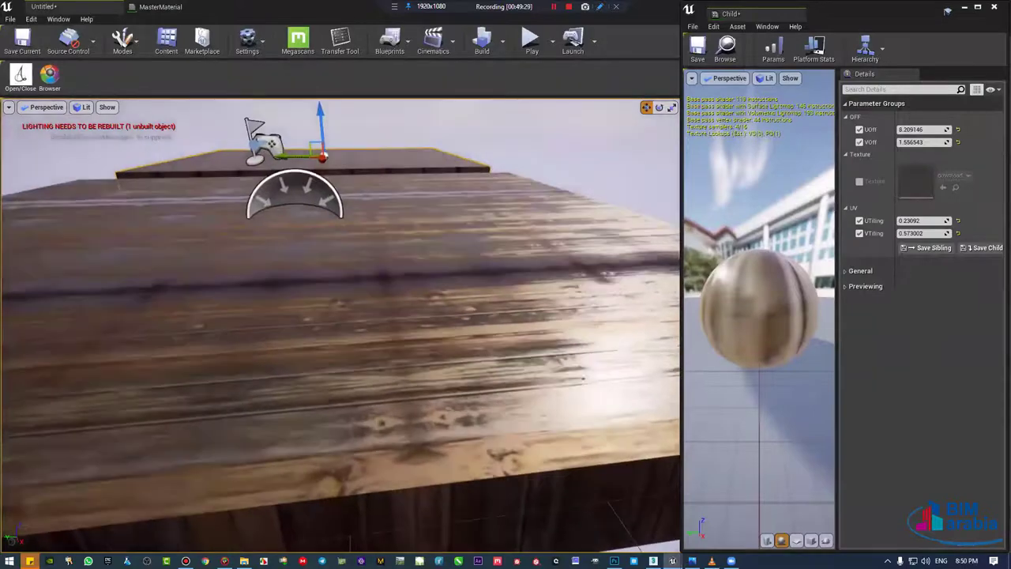
pyautogui.scroll(1, 425, 310)
pyautogui.scroll(1, 424, 310)
pyautogui.moveTo(424, 309); pyautogui.dragTo(424, 310, button='right')
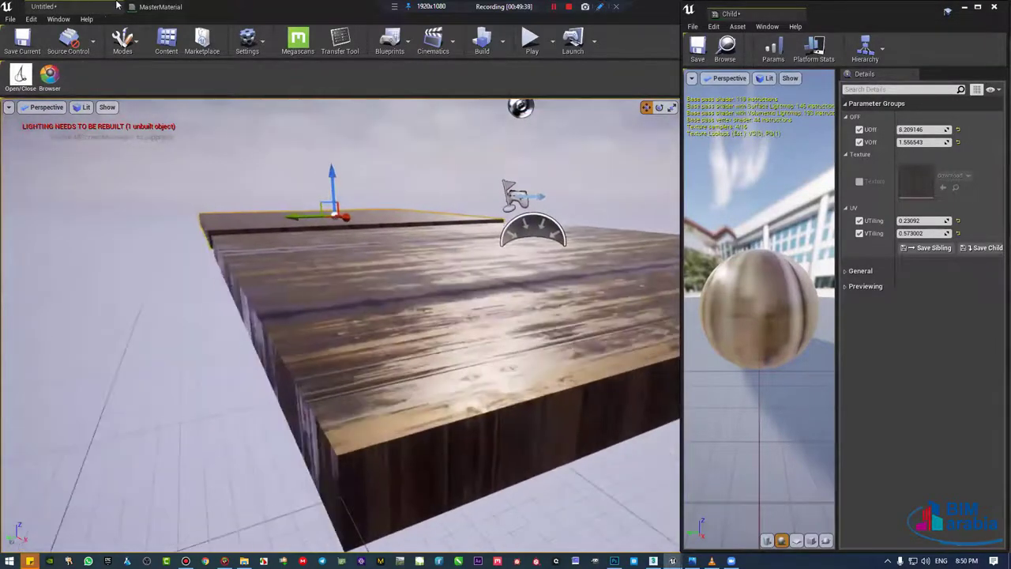
pyautogui.click(161, 6)
pyautogui.moveTo(401, 234)
pyautogui.mouseDown(button='right')
pyautogui.moveTo(537, 254)
pyautogui.moveTo(399, 237)
pyautogui.mouseUp(button='right')
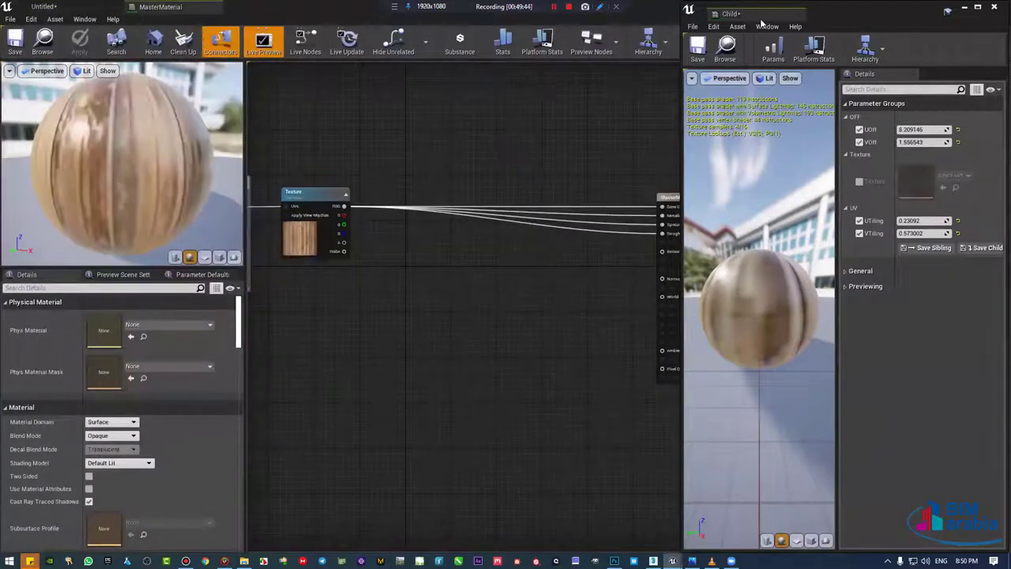
# Step: Close the Child window and add a Multiply node with the texture output in its A input
pyautogui.click(965, 6)
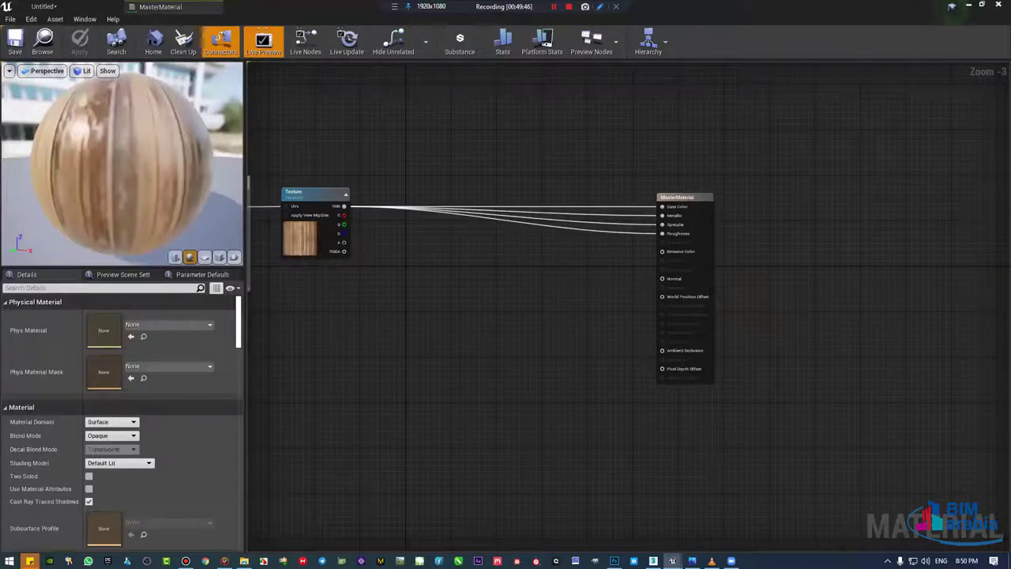
pyautogui.moveTo(526, 224); pyautogui.dragTo(695, 230, button='right')
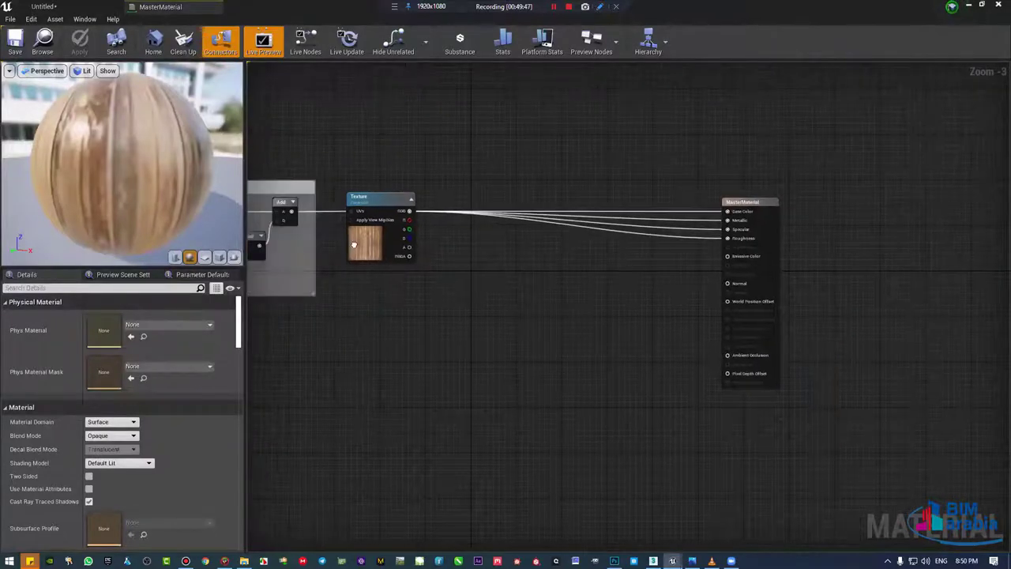
pyautogui.scroll(3, 740, 283)
pyautogui.moveTo(676, 275); pyautogui.dragTo(642, 278, button='right')
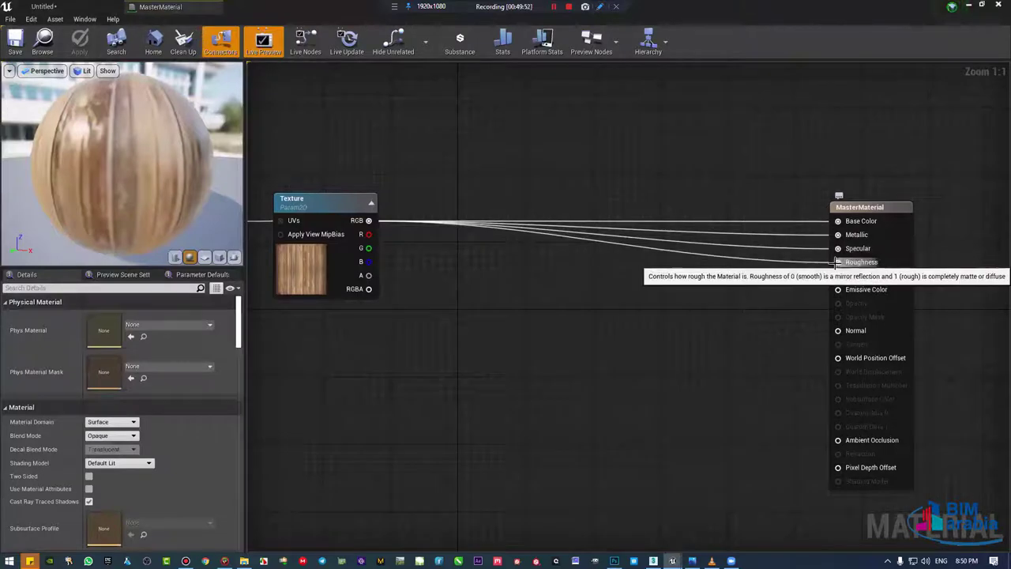
pyautogui.click(630, 306)
pyautogui.moveTo(643, 327); pyautogui.dragTo(607, 234)
pyautogui.moveTo(484, 129)
pyautogui.mouseDown()
pyautogui.moveTo(609, 98)
pyautogui.moveTo(595, 386)
pyautogui.mouseUp()
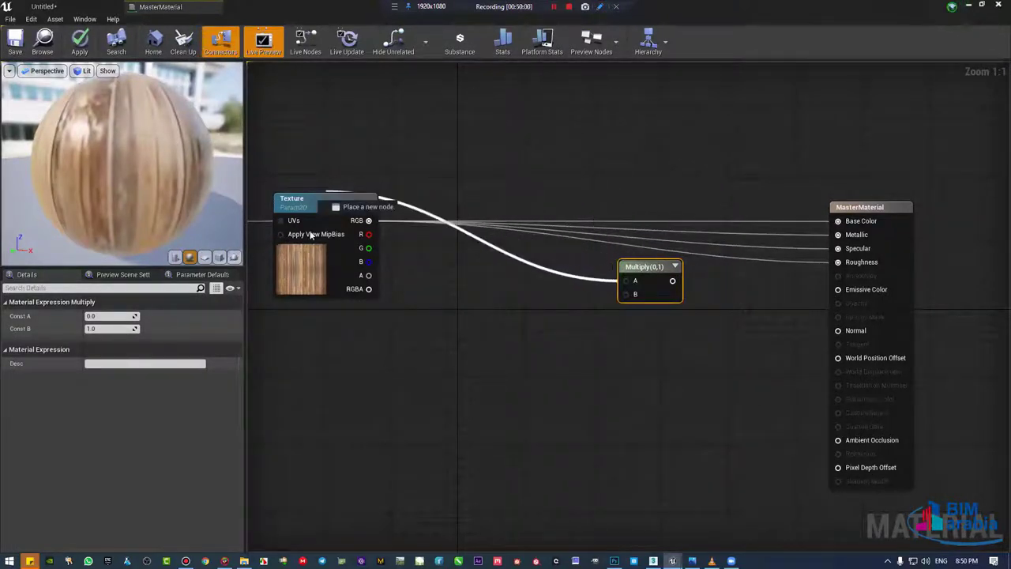
pyautogui.moveTo(633, 252); pyautogui.dragTo(362, 233)
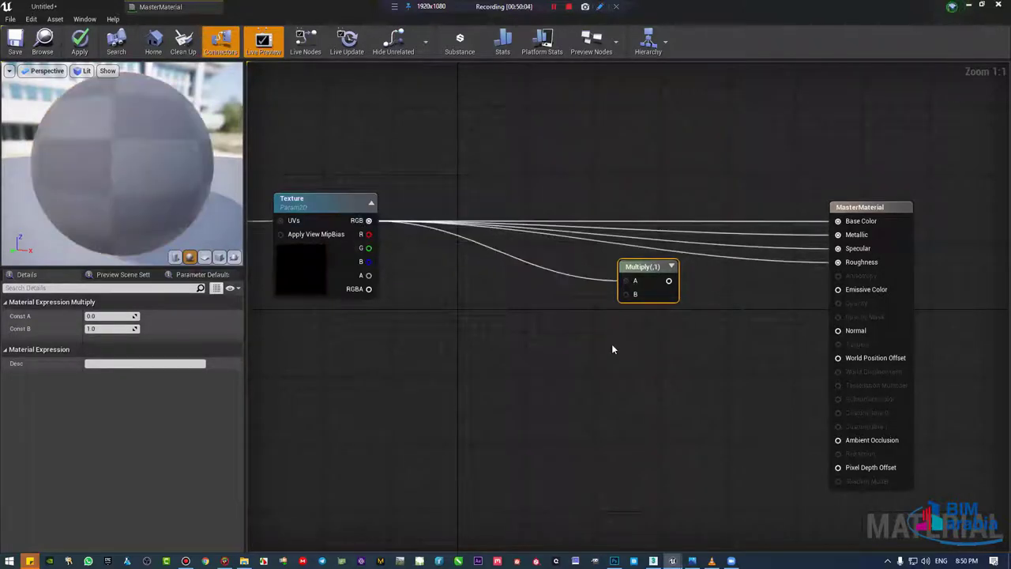
# Step: Feed a Constant 0 into Multiply's B and connect the result to Metallic and Specular
pyautogui.moveTo(623, 273); pyautogui.dragTo(542, 275)
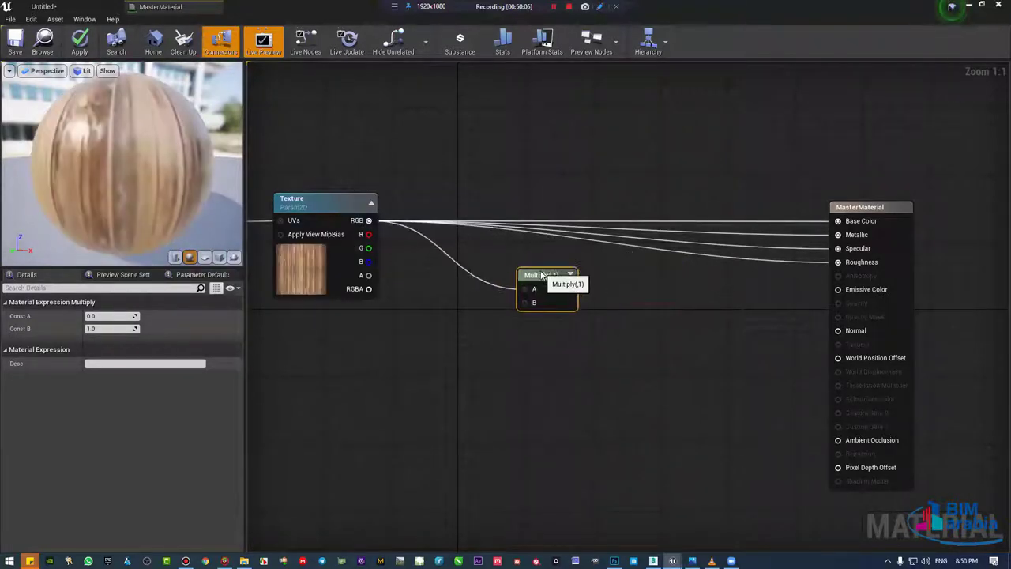
pyautogui.click(371, 330)
pyautogui.moveTo(392, 352)
pyautogui.mouseDown()
pyautogui.moveTo(528, 303)
pyautogui.moveTo(514, 273)
pyautogui.moveTo(838, 235)
pyautogui.mouseUp()
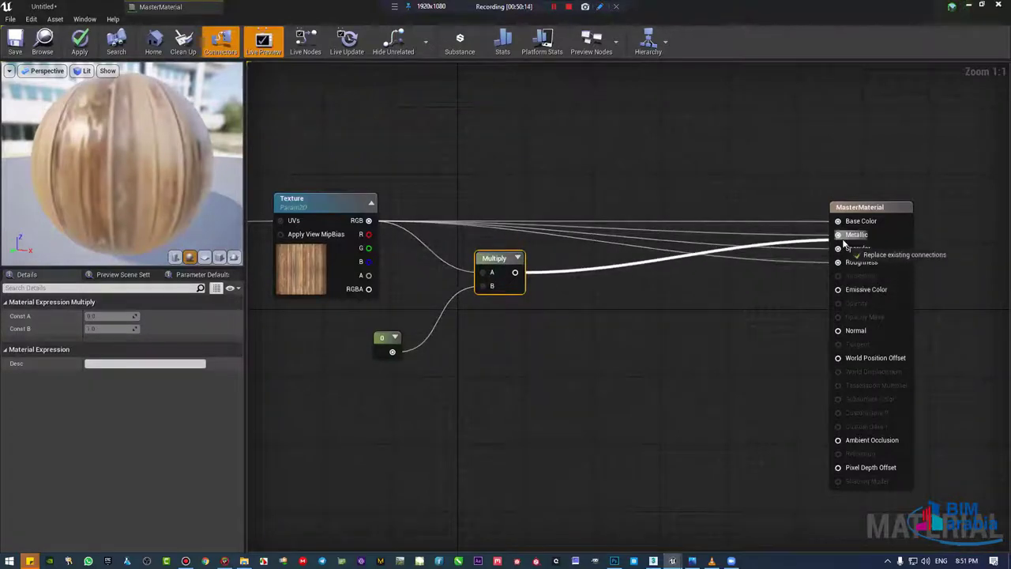
pyautogui.moveTo(516, 272); pyautogui.dragTo(838, 262)
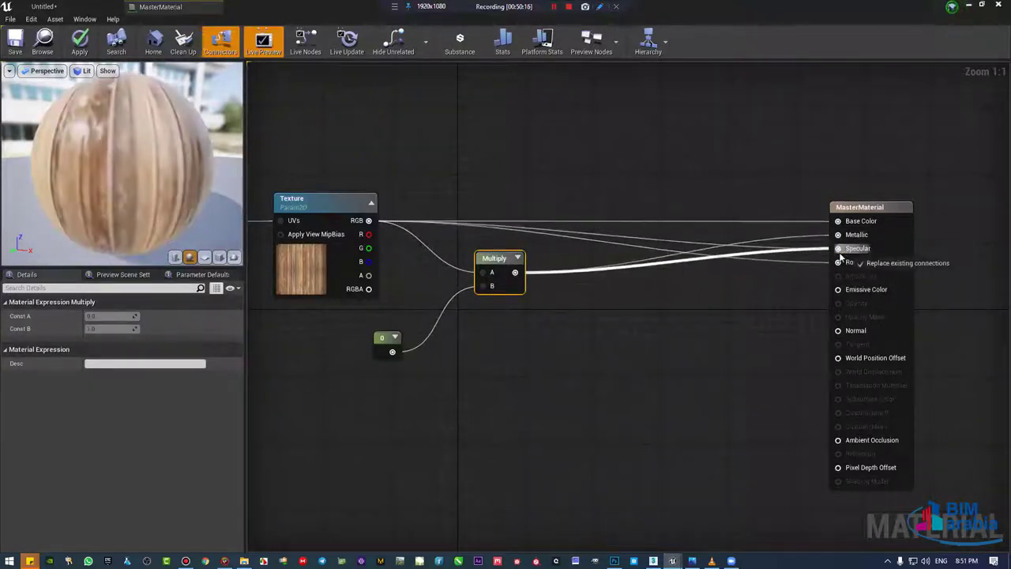
pyautogui.moveTo(497, 259); pyautogui.dragTo(501, 243)
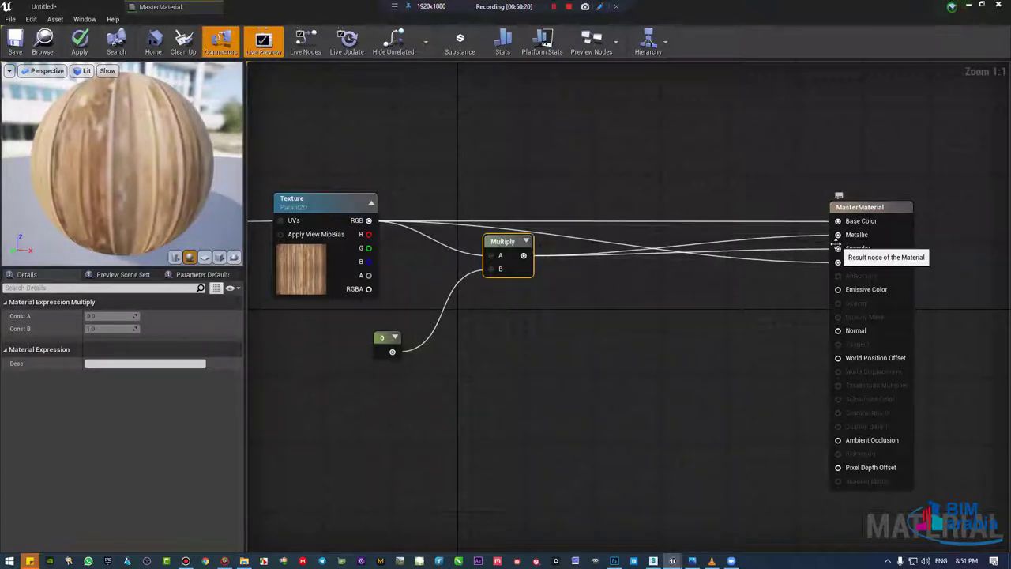
pyautogui.moveTo(386, 341); pyautogui.dragTo(423, 319)
# Step: Convert the constant into a parameter named Ref and place it beside the Multiply
pyautogui.rightClick(424, 319)
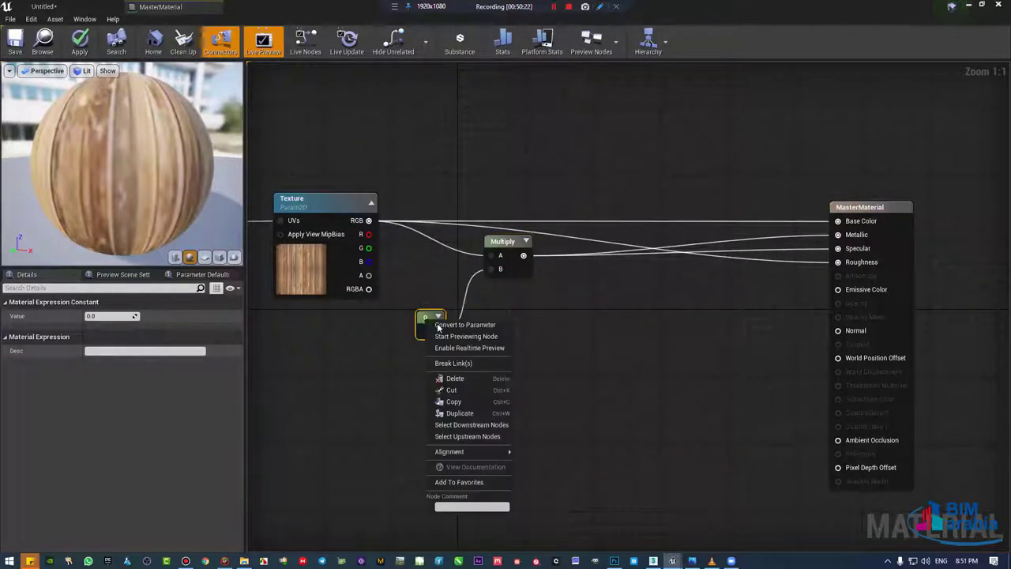
pyautogui.click(442, 324)
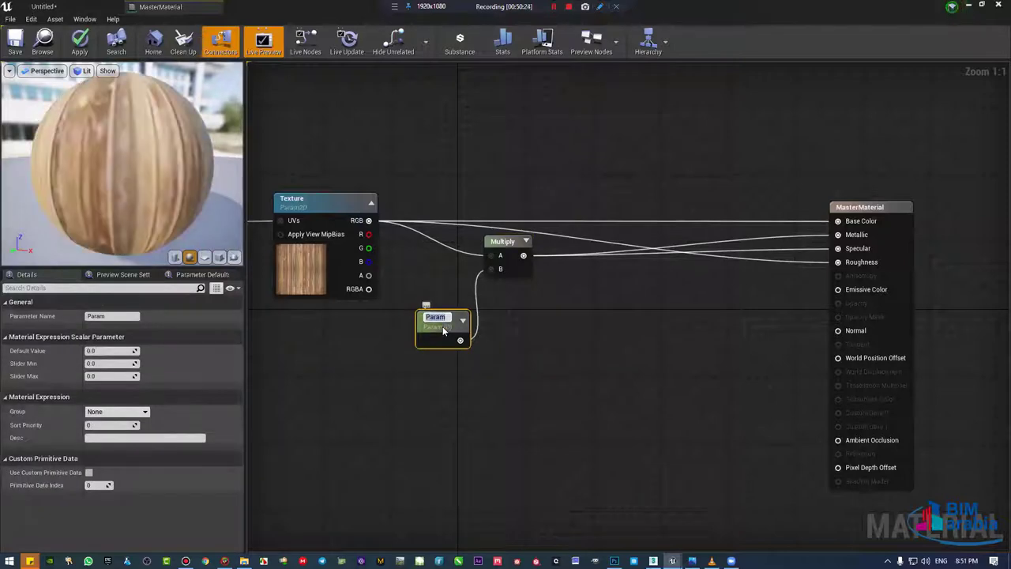
pyautogui.write('Ref')
pyautogui.press('Return')
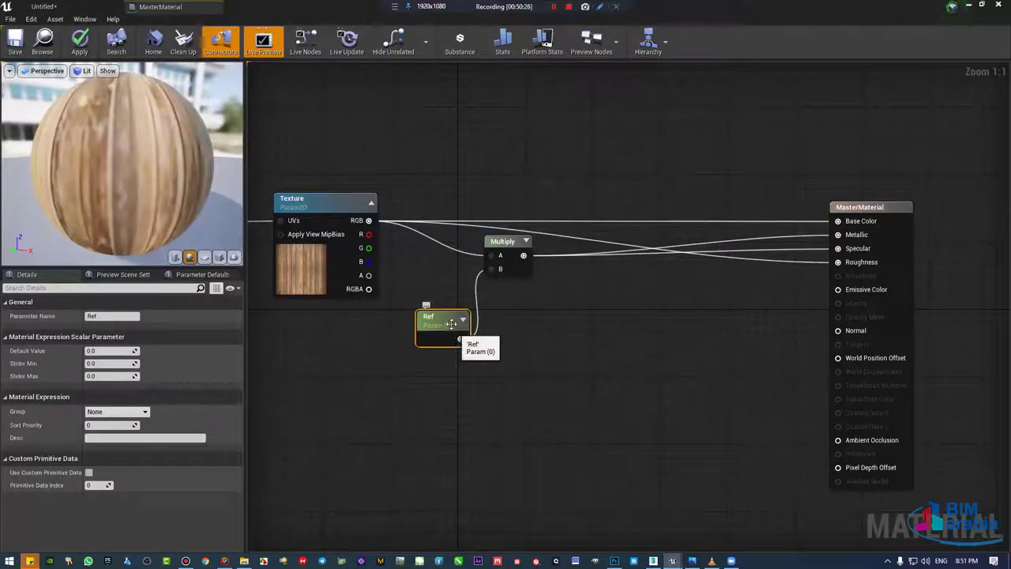
pyautogui.moveTo(446, 319); pyautogui.dragTo(440, 286)
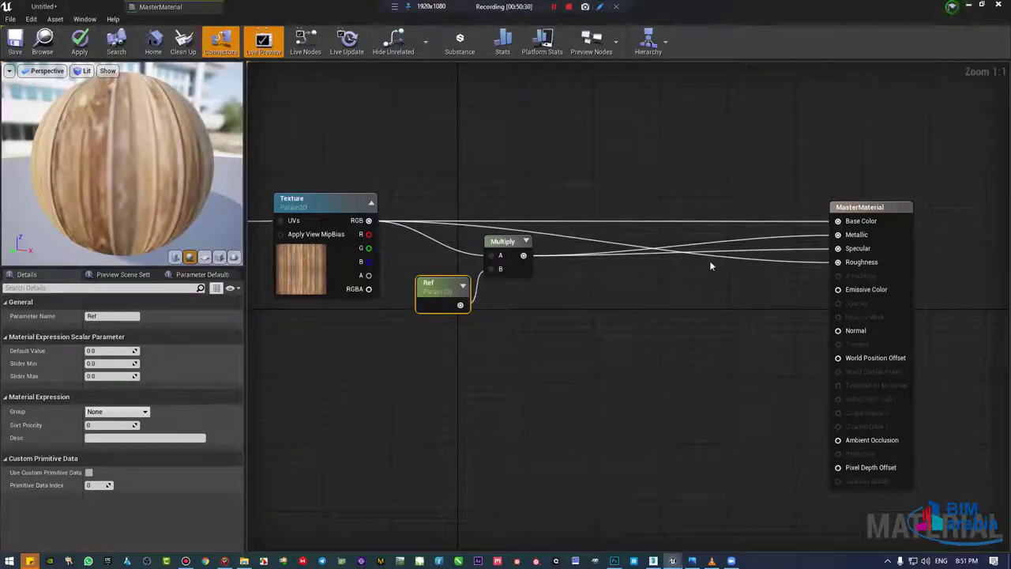
# Step: Add a second Multiply feeding Roughness, with texture RGB in its A input
pyautogui.rightClick(654, 313)
pyautogui.click(585, 294)
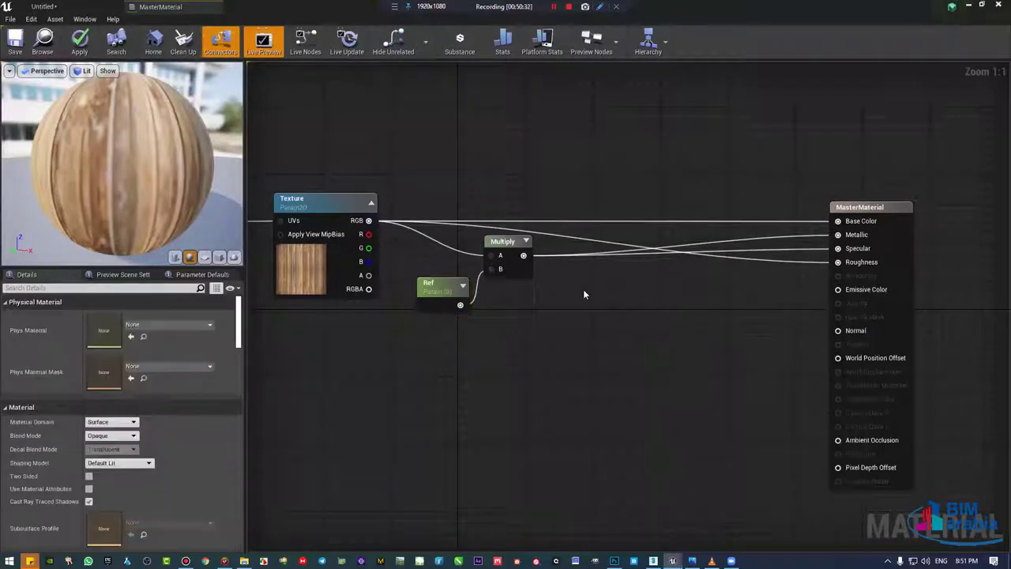
pyautogui.click(684, 333)
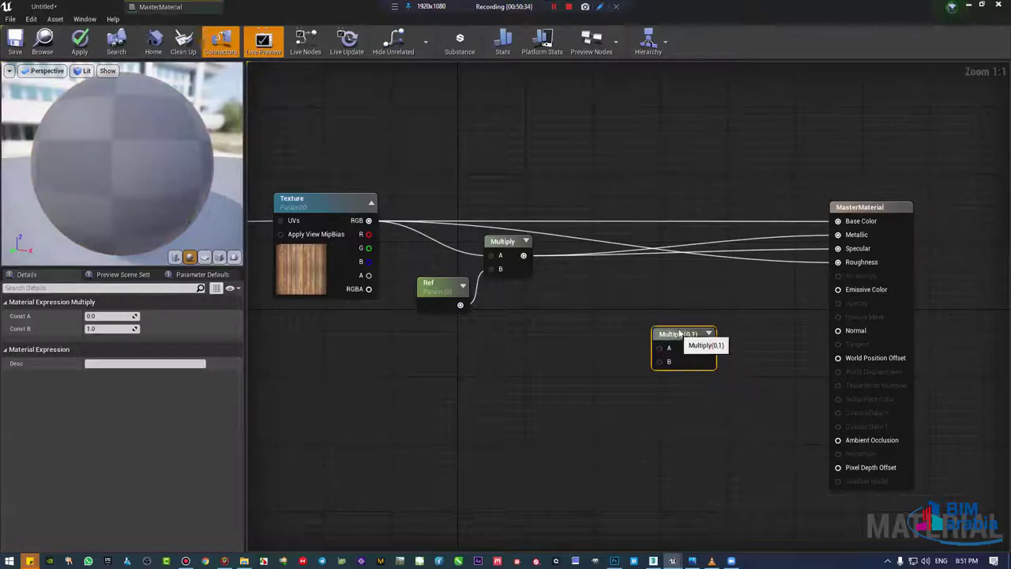
pyautogui.moveTo(700, 339); pyautogui.dragTo(838, 262)
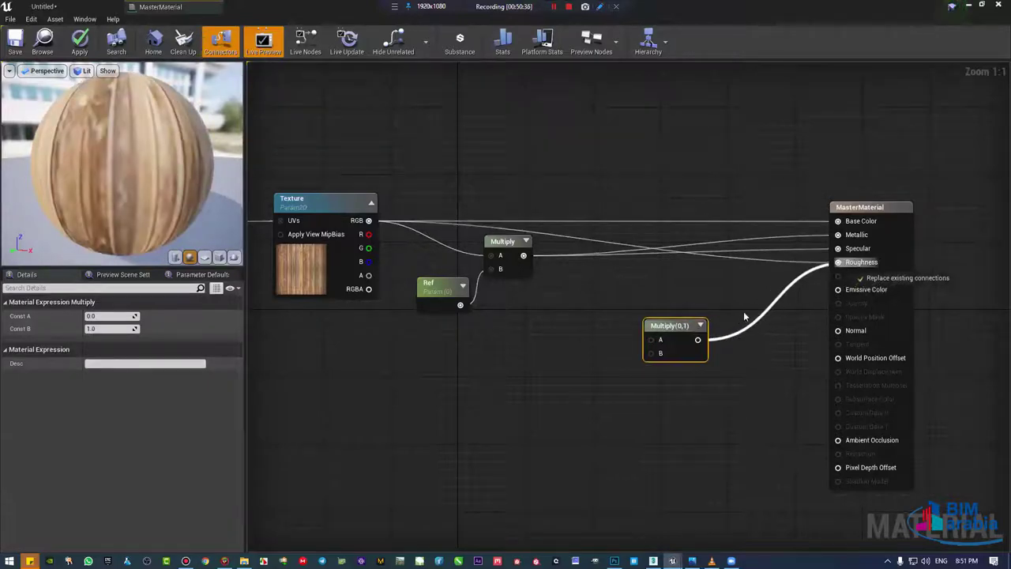
pyautogui.moveTo(655, 345); pyautogui.dragTo(661, 324)
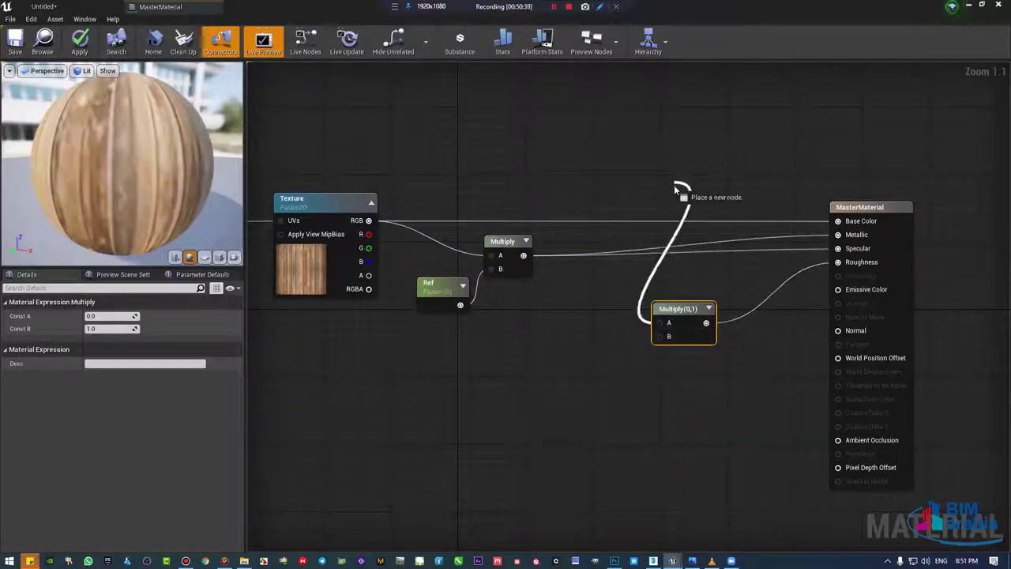
pyautogui.moveTo(674, 185)
pyautogui.mouseDown()
pyautogui.moveTo(376, 211)
pyautogui.moveTo(369, 221)
pyautogui.mouseUp()
pyautogui.moveTo(671, 332); pyautogui.dragTo(619, 366)
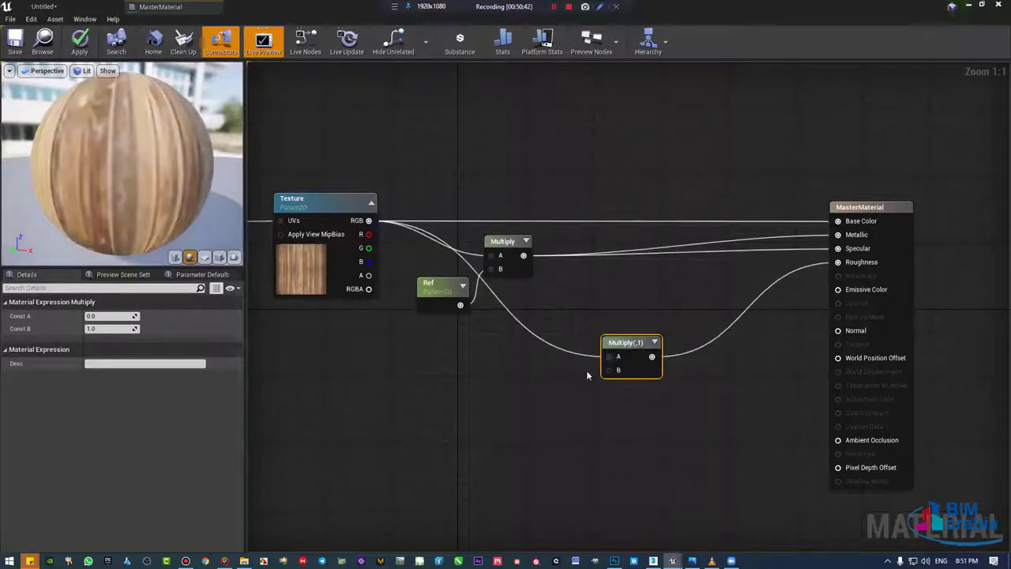
# Step: Copy the Ref parameter node and paste a duplicate below the new branch
pyautogui.click(444, 292)
pyautogui.hotkey('ctrl', 'c')
pyautogui.hotkey('ctrl', 'v')
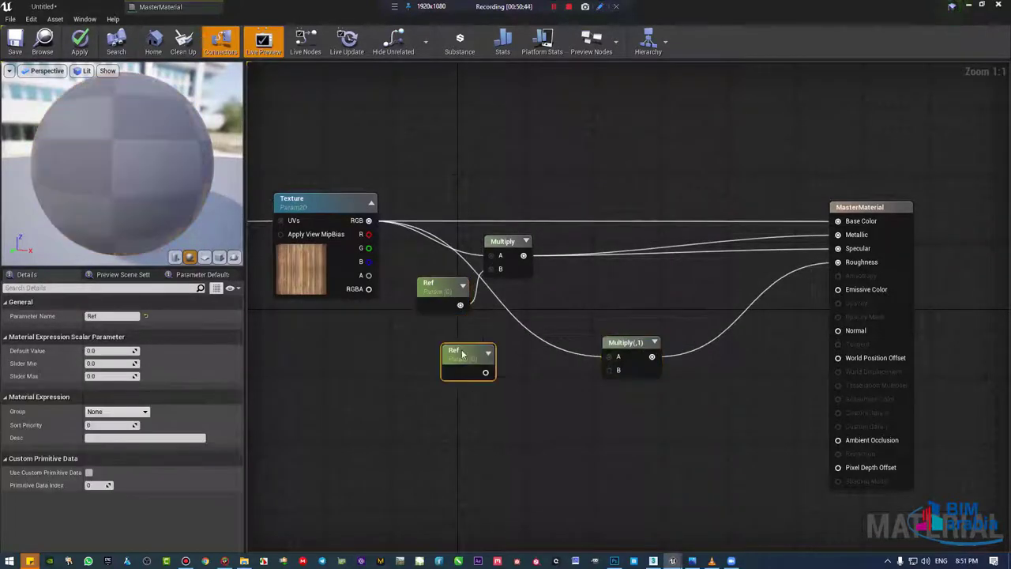
pyautogui.moveTo(463, 354); pyautogui.dragTo(467, 391)
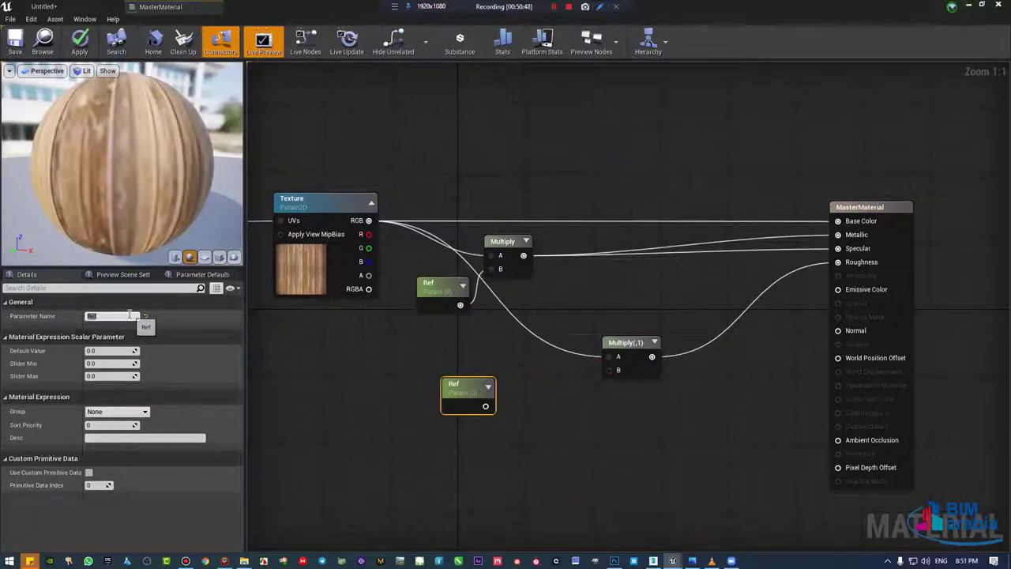
pyautogui.click(112, 316)
# Step: Name the duplicate parameter Gloss and wire it into the second Multiply's B input
pyautogui.write('Gloss')
pyautogui.press('Return')
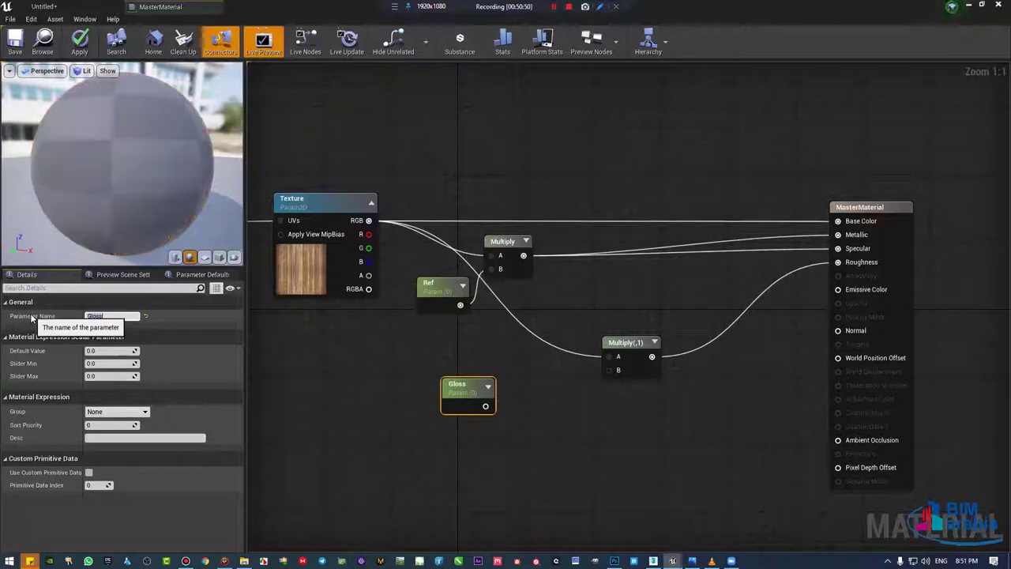
pyautogui.moveTo(485, 407)
pyautogui.mouseDown()
pyautogui.moveTo(613, 369)
pyautogui.moveTo(573, 411)
pyautogui.moveTo(738, 361)
pyautogui.mouseUp()
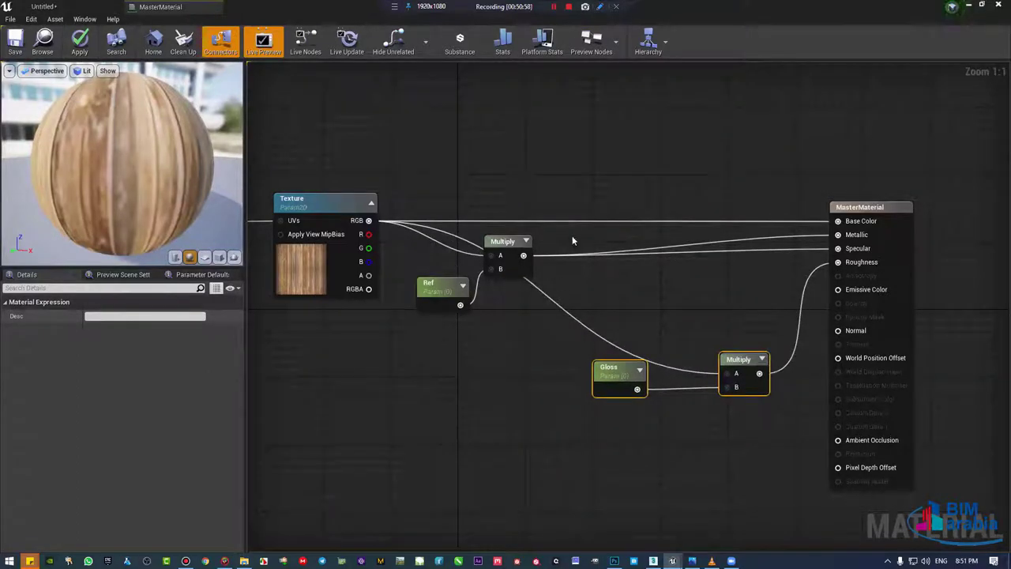
# Step: Arrange the Ref and Gloss branches into two aligned rows
pyautogui.moveTo(511, 248)
pyautogui.mouseDown()
pyautogui.moveTo(764, 248)
pyautogui.moveTo(748, 248)
pyautogui.mouseUp()
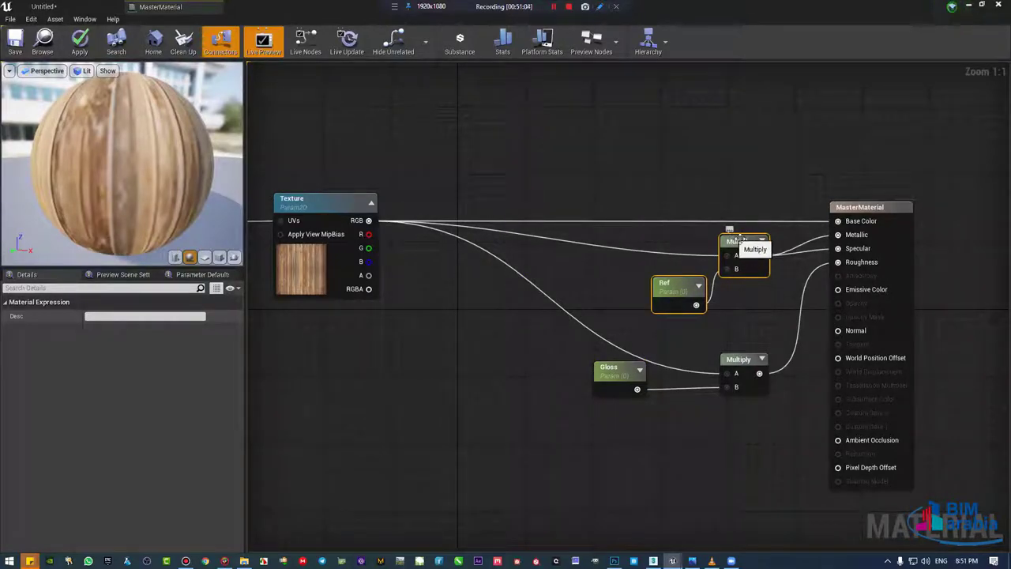
pyautogui.moveTo(740, 239); pyautogui.dragTo(742, 257)
pyautogui.moveTo(781, 357); pyautogui.dragTo(600, 395)
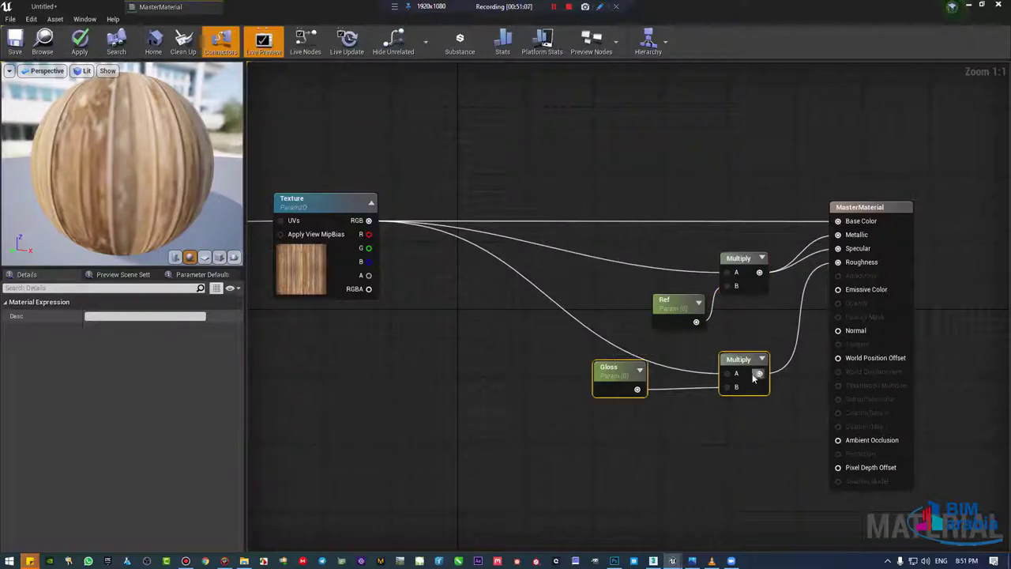
pyautogui.moveTo(743, 362); pyautogui.dragTo(742, 387)
# Step: Add three reroute points on the texture wires and line them up
pyautogui.click(576, 259)
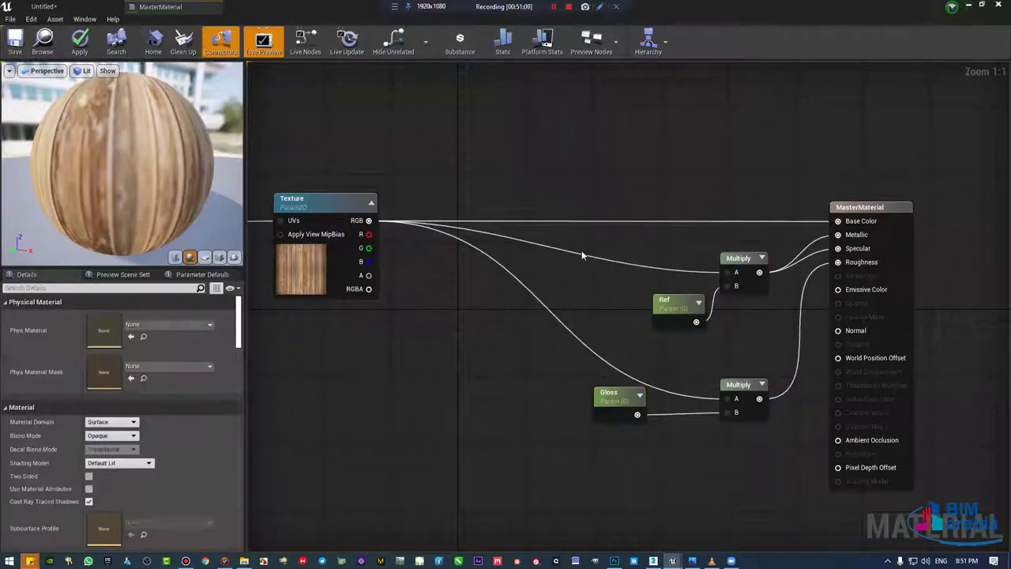
pyautogui.doubleClick(581, 254)
pyautogui.moveTo(580, 253); pyautogui.dragTo(595, 222)
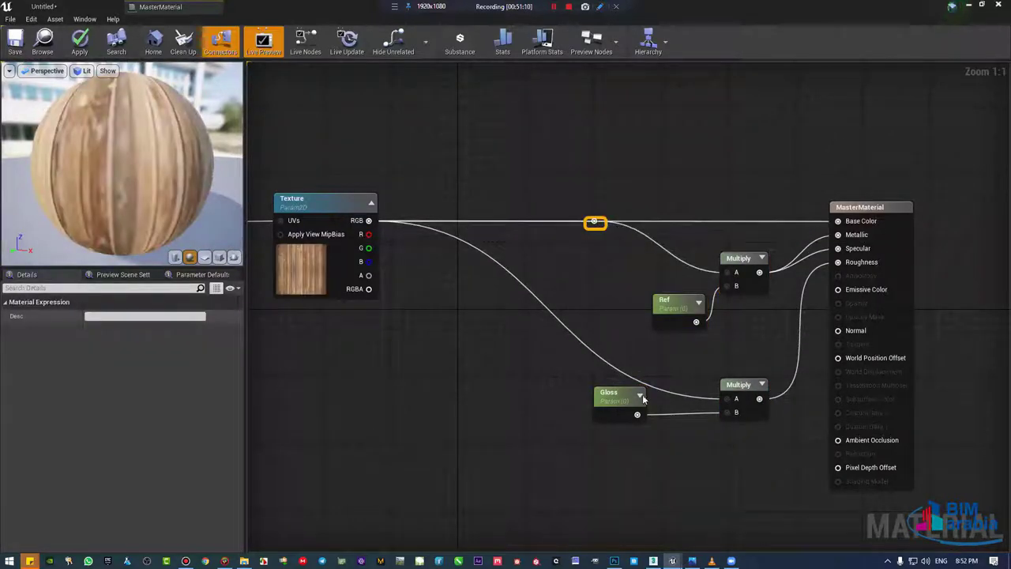
pyautogui.doubleClick(598, 355)
pyautogui.moveTo(594, 356)
pyautogui.mouseDown()
pyautogui.moveTo(561, 390)
pyautogui.moveTo(572, 409)
pyautogui.mouseUp()
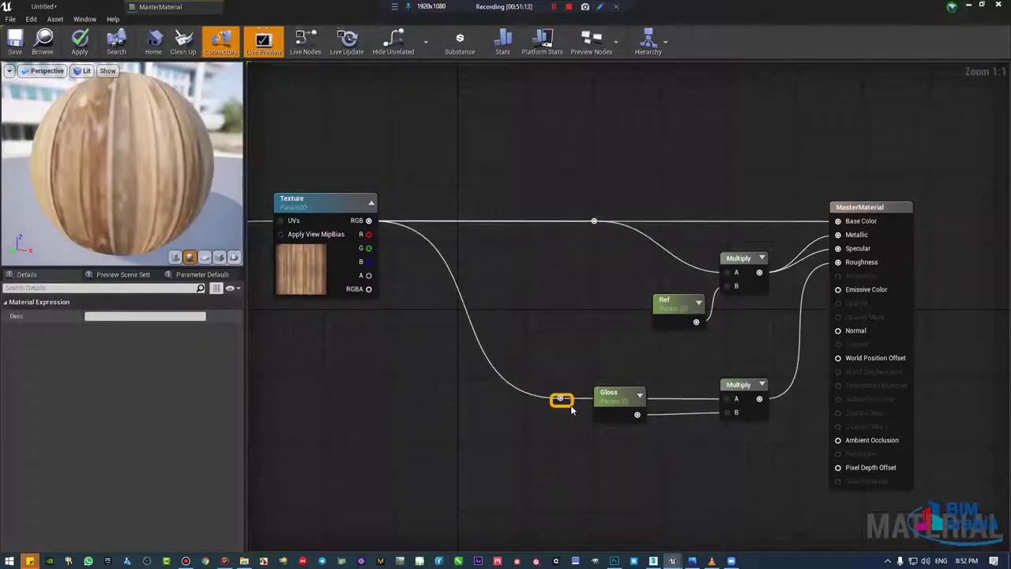
pyautogui.doubleClick(450, 271)
pyautogui.moveTo(458, 270)
pyautogui.mouseDown()
pyautogui.moveTo(512, 230)
pyautogui.moveTo(471, 232)
pyautogui.mouseUp()
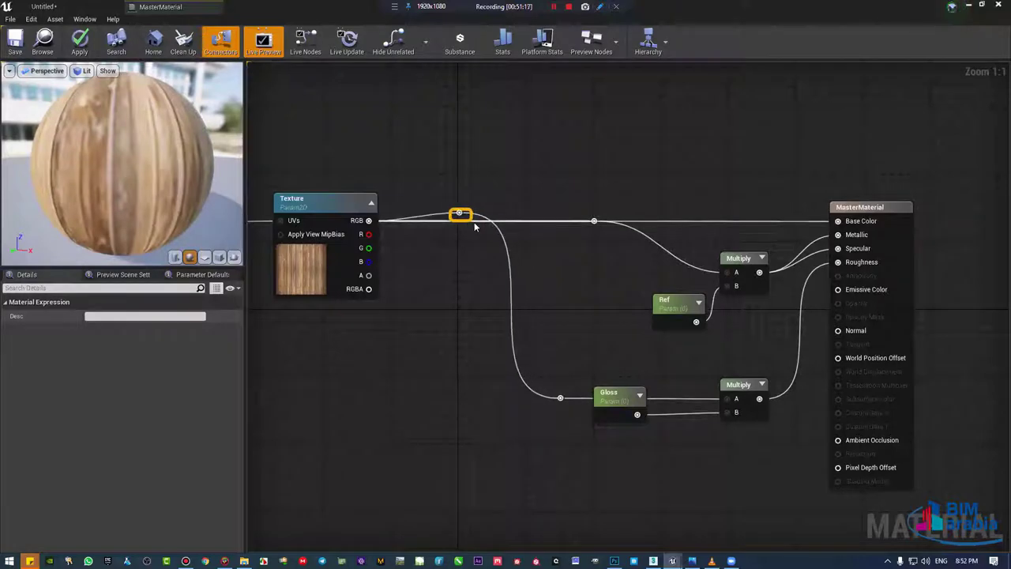
# Step: Frame the two Multiply branches in comment boxes titled Gloss and Reflection
pyautogui.click(576, 288)
pyautogui.moveTo(743, 359); pyautogui.dragTo(683, 307, button='right')
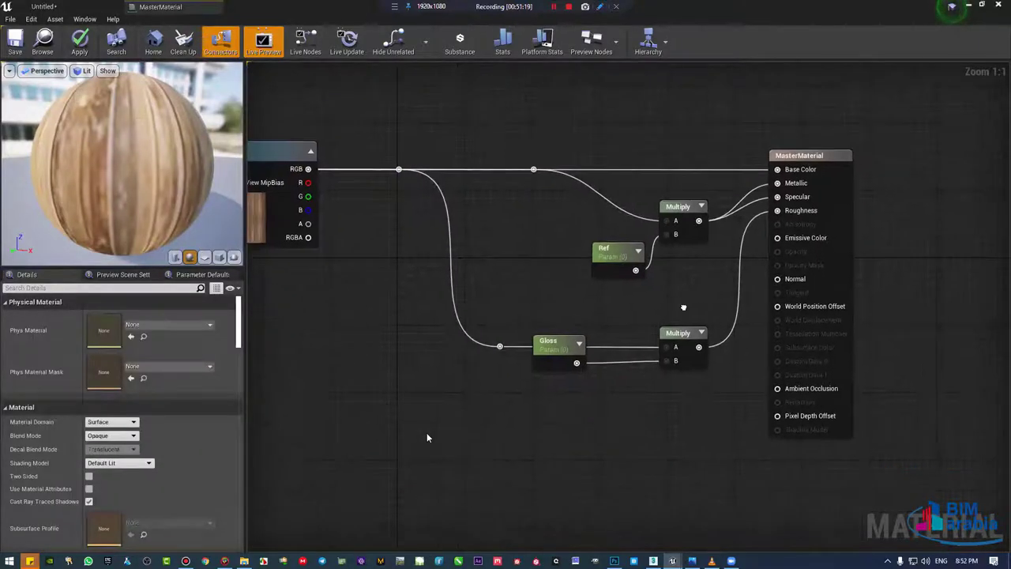
pyautogui.write('c')
pyautogui.write('Gloss')
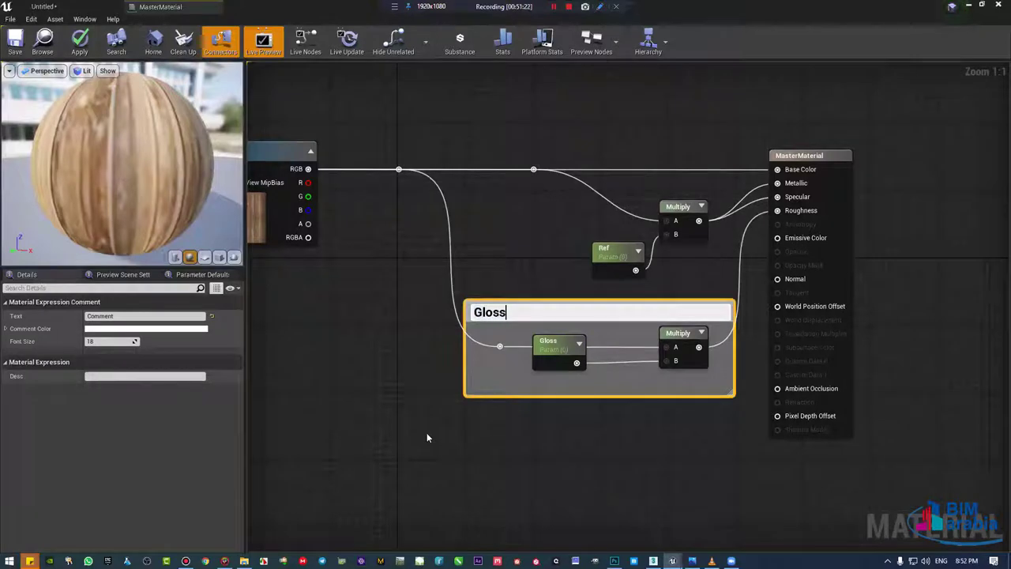
pyautogui.press('Return')
pyautogui.moveTo(627, 256); pyautogui.dragTo(626, 248)
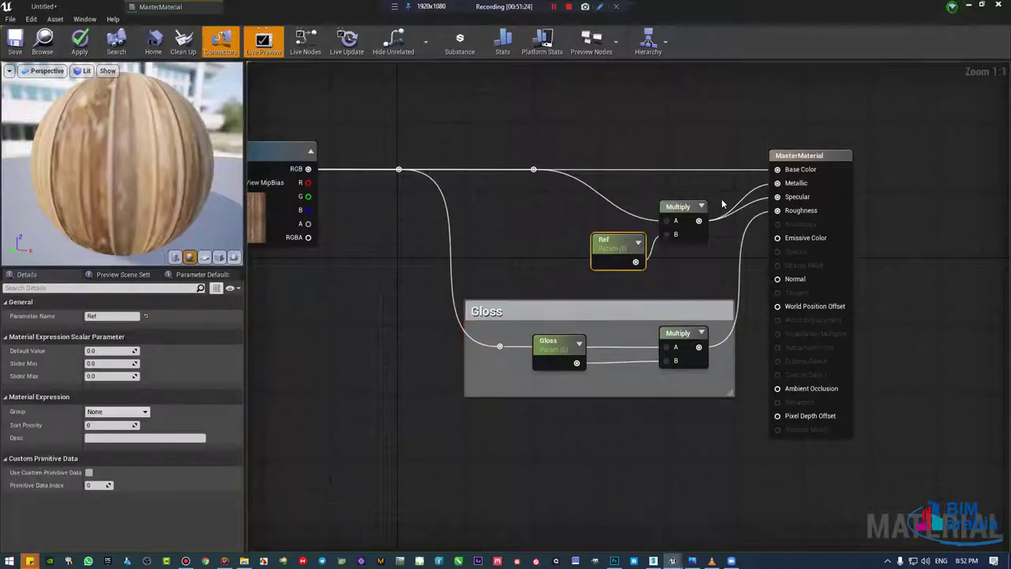
pyautogui.moveTo(578, 270); pyautogui.dragTo(584, 265)
pyautogui.write('cR')
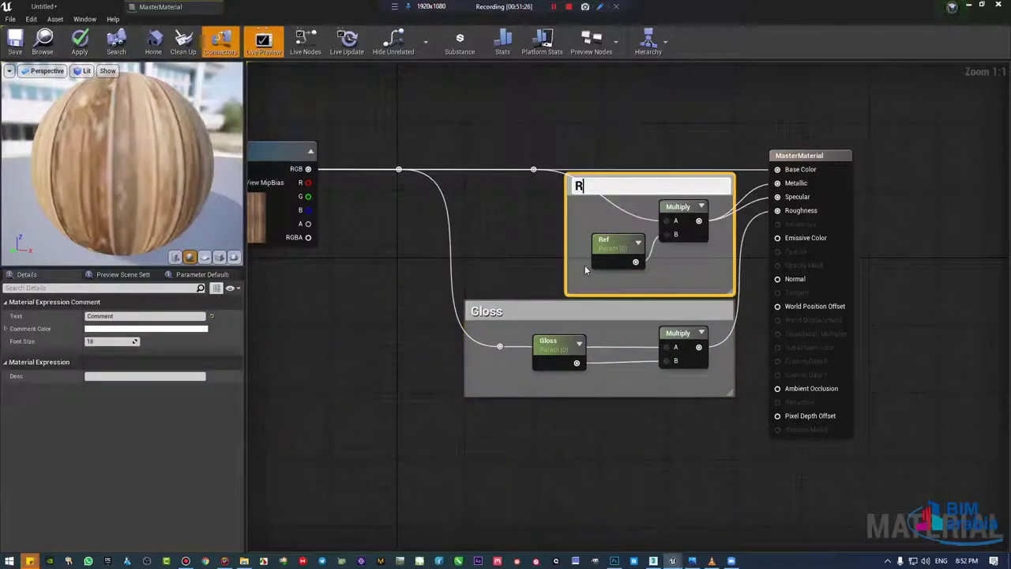
pyautogui.write('eflection')
pyautogui.press('Return')
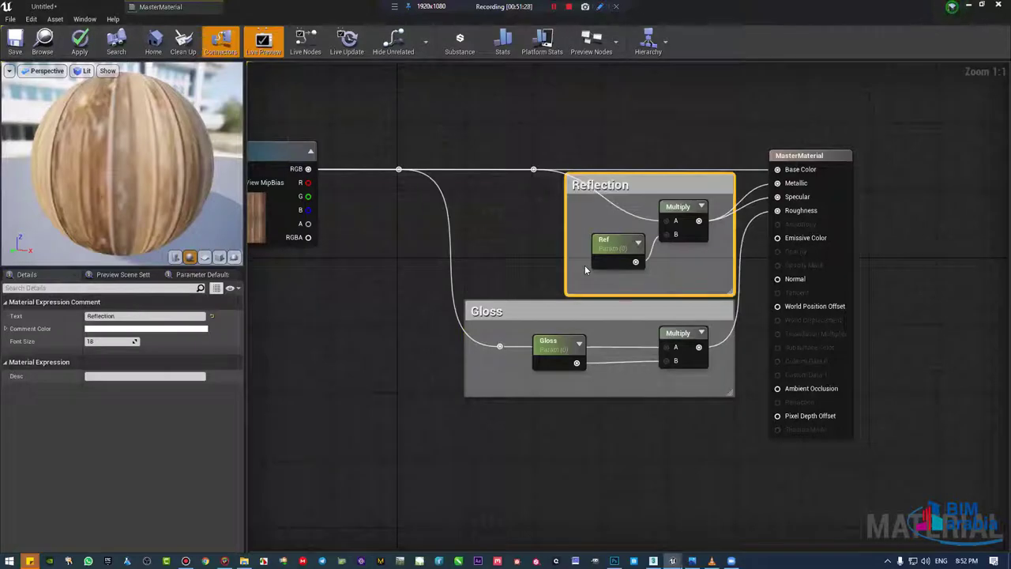
# Step: Tidy the positions of the MasterMaterial node, Gloss comment and Reflection Multiply
pyautogui.moveTo(840, 169); pyautogui.dragTo(873, 169)
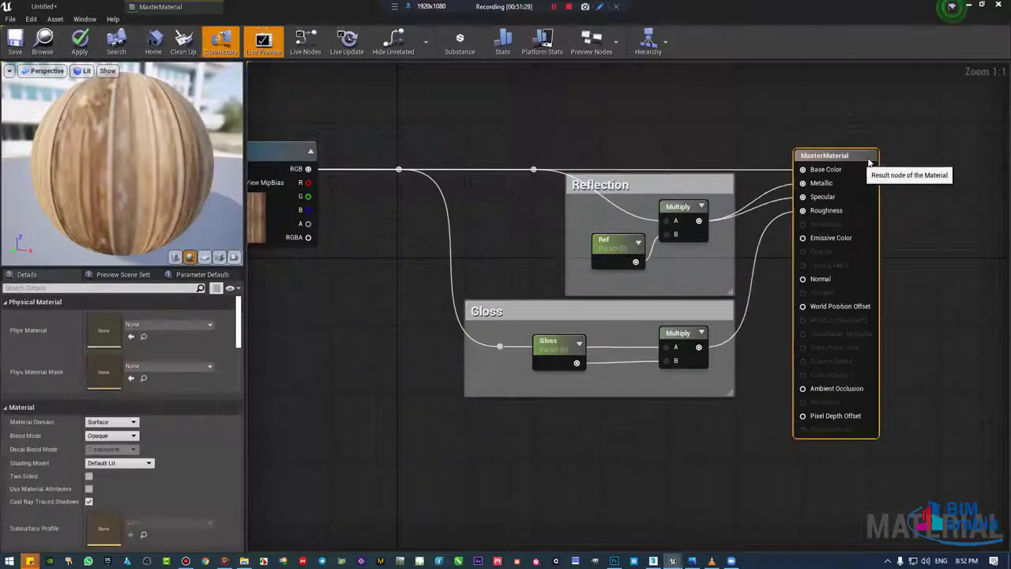
pyautogui.click(623, 319)
pyautogui.moveTo(623, 320); pyautogui.dragTo(644, 325)
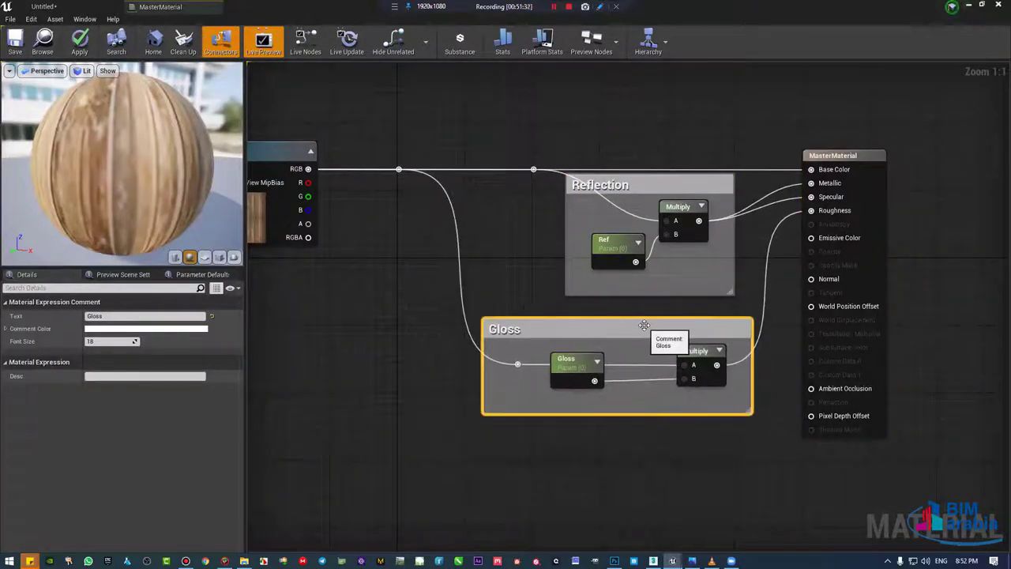
pyautogui.moveTo(637, 269); pyautogui.dragTo(709, 269, button='right')
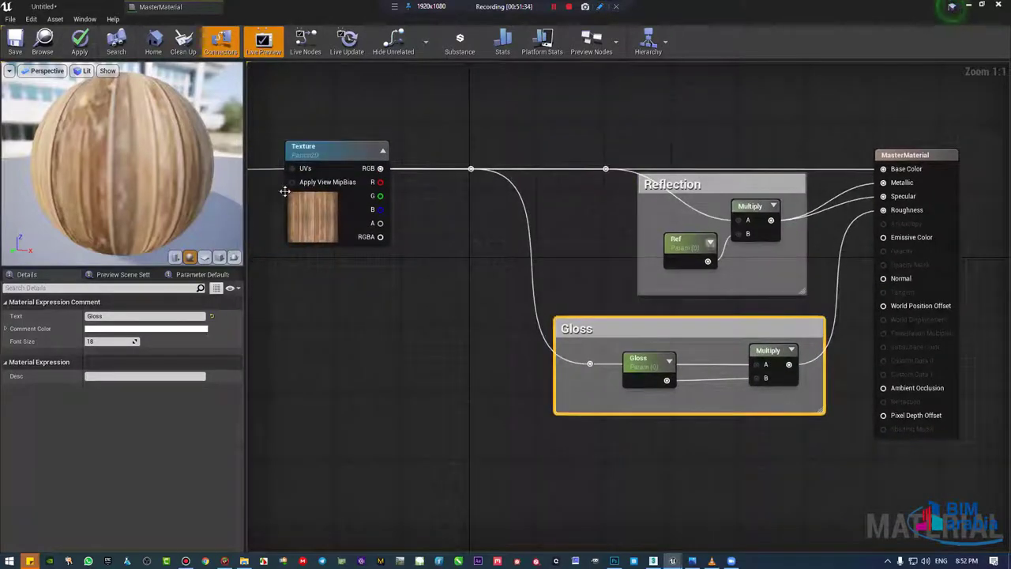
pyautogui.moveTo(744, 207); pyautogui.dragTo(753, 207)
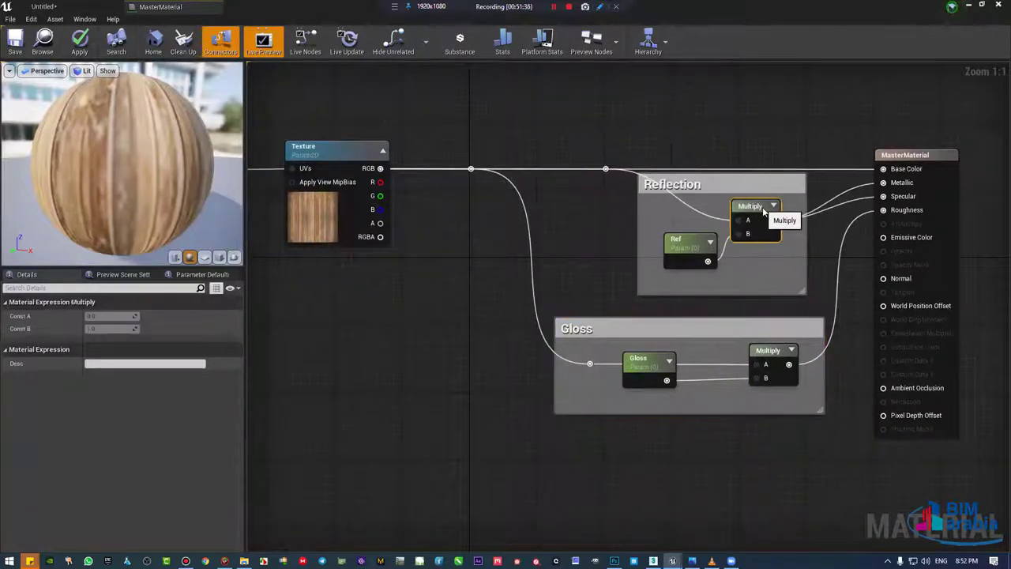
# Step: Reposition the Ref node lower inside the Reflection comment box
pyautogui.click(336, 150)
pyautogui.moveTo(477, 118); pyautogui.dragTo(434, 291)
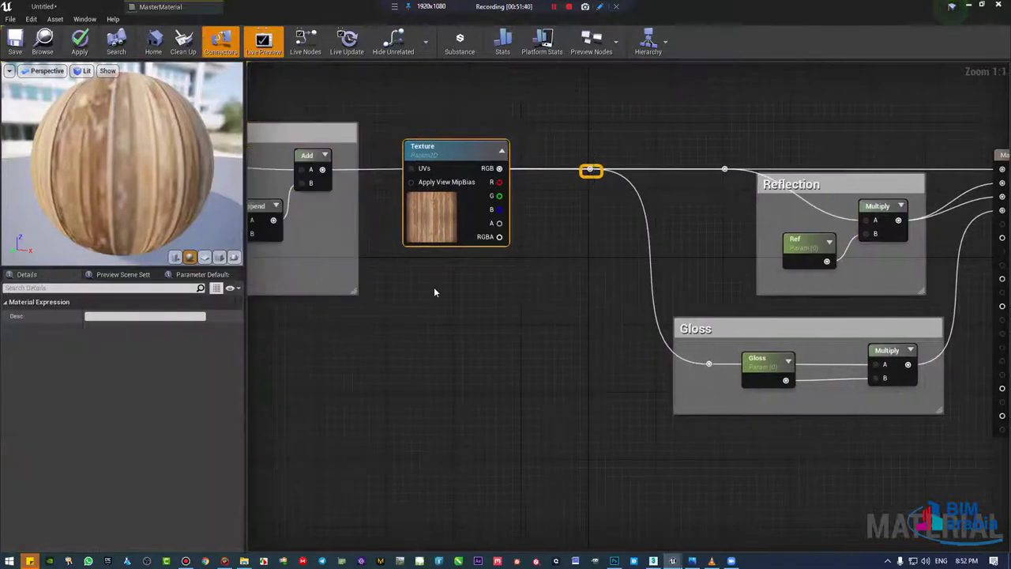
pyautogui.click(477, 140)
pyautogui.click(874, 207)
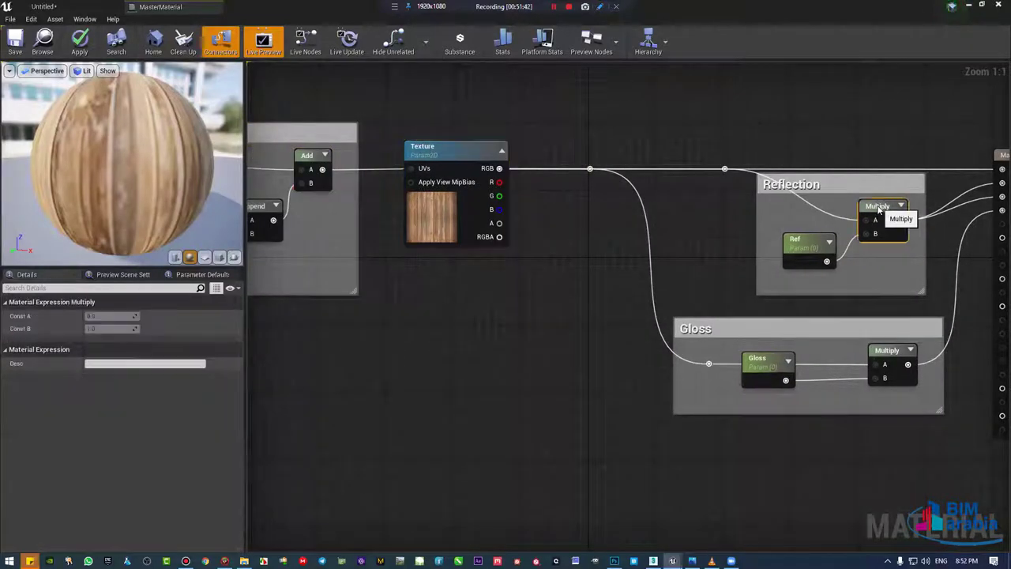
pyautogui.moveTo(807, 253); pyautogui.dragTo(824, 262)
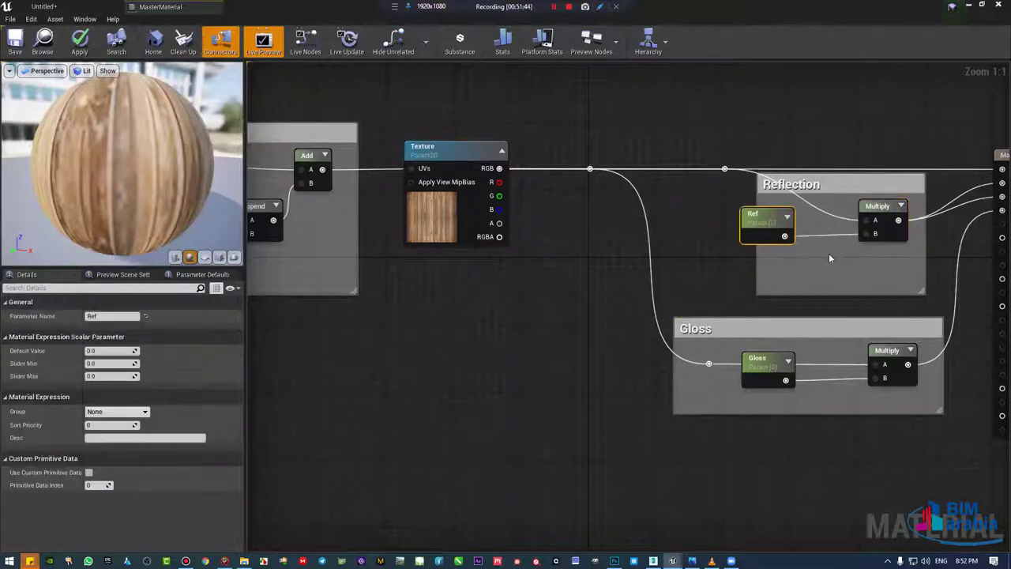
pyautogui.moveTo(814, 215); pyautogui.dragTo(813, 240)
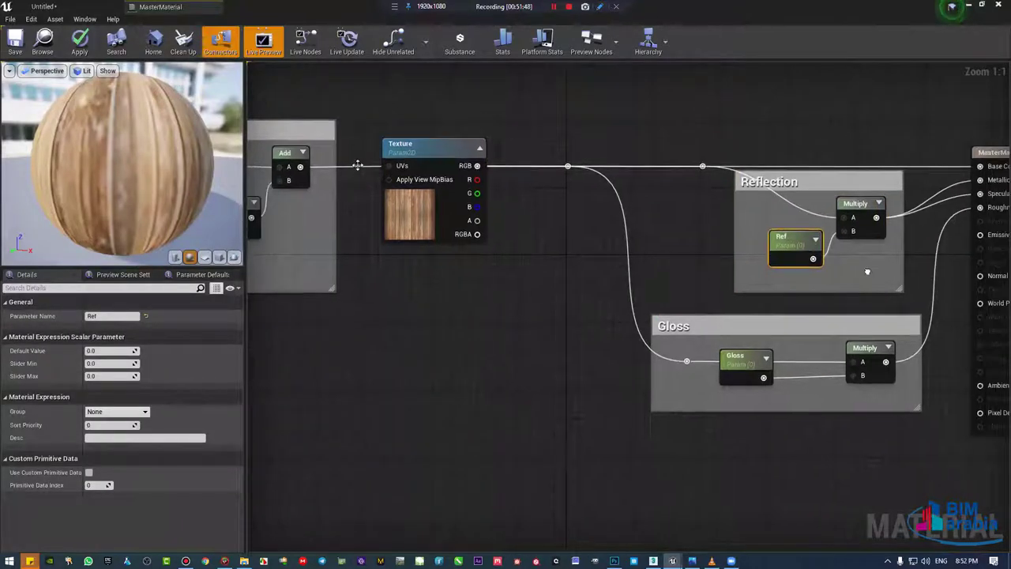
# Step: Rearrange the Gloss Multiply and Gloss parameter nodes, then save the master material
pyautogui.moveTo(378, 172); pyautogui.dragTo(300, 153, button='right')
pyautogui.click(359, 133)
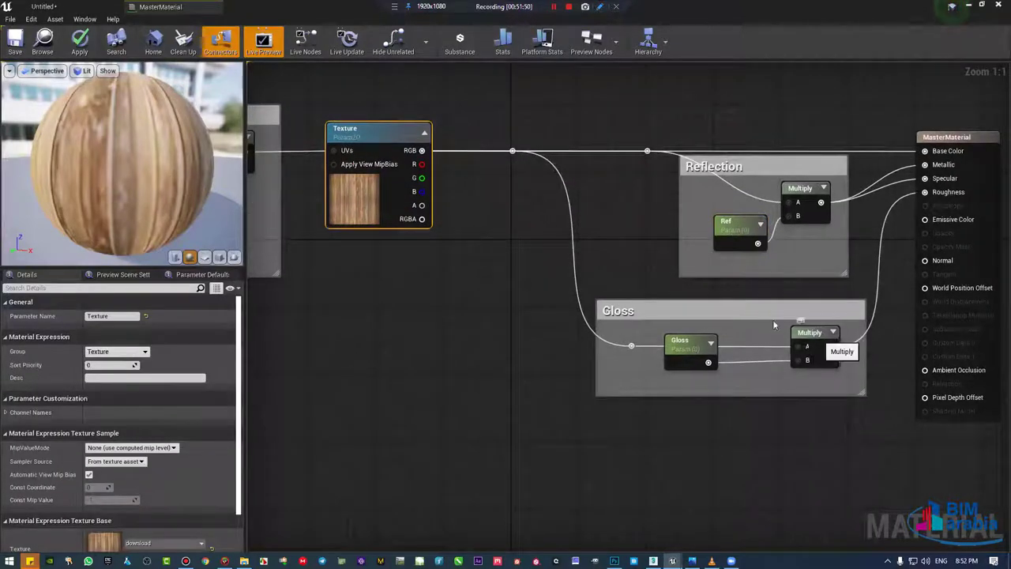
pyautogui.moveTo(811, 347)
pyautogui.mouseDown()
pyautogui.moveTo(819, 338)
pyautogui.moveTo(771, 350)
pyautogui.mouseUp()
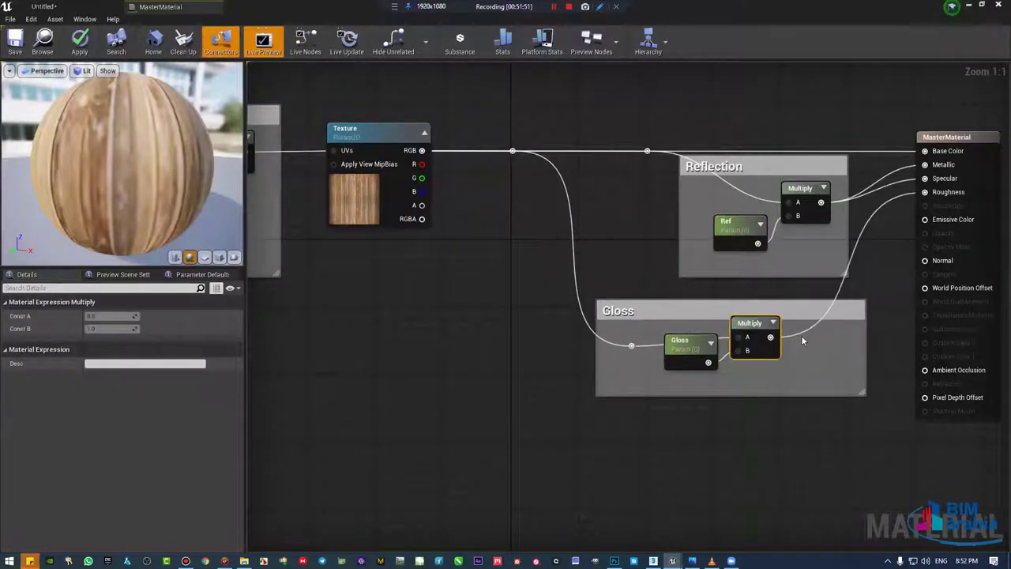
pyautogui.moveTo(691, 345)
pyautogui.mouseDown()
pyautogui.moveTo(690, 402)
pyautogui.moveTo(721, 364)
pyautogui.mouseUp()
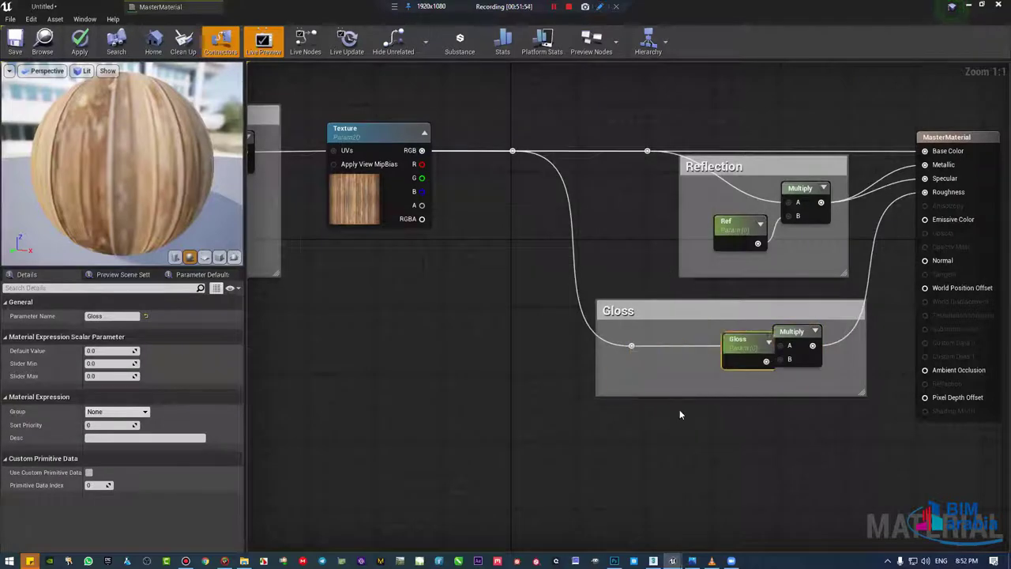
pyautogui.click(11, 43)
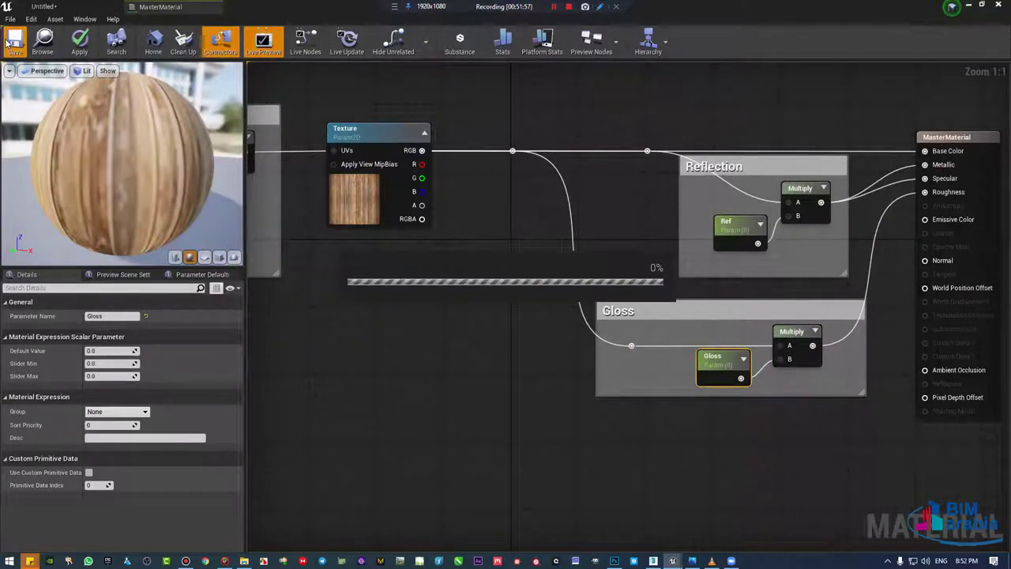
# Step: Return to the level and widen the Child material instance window
pyautogui.click(79, 5)
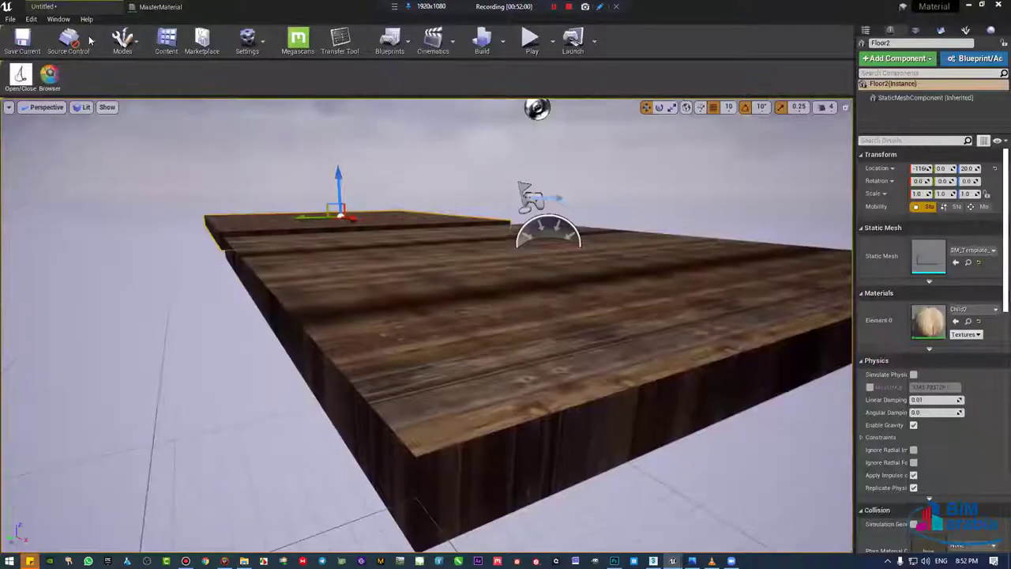
pyautogui.moveTo(502, 324); pyautogui.dragTo(496, 371, button='right')
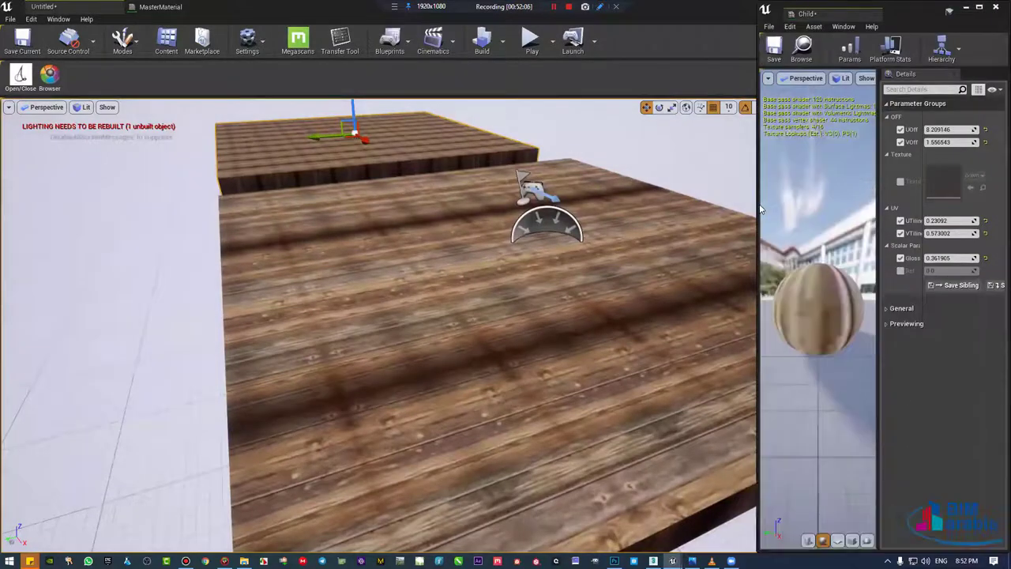
pyautogui.moveTo(756, 204); pyautogui.dragTo(622, 204)
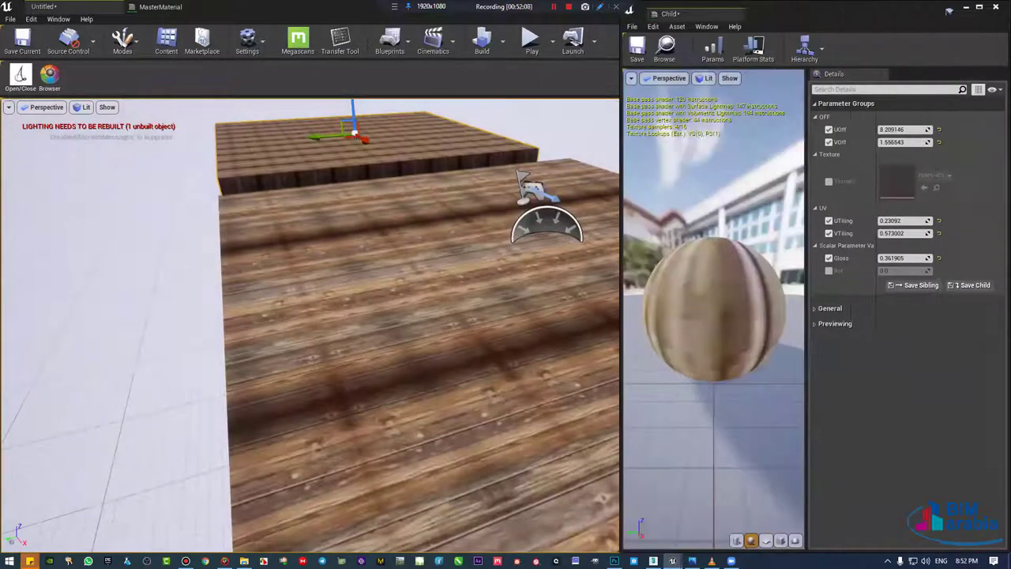
pyautogui.moveTo(356, 316)
pyautogui.mouseDown(button='right')
pyautogui.moveTo(355, 379)
pyautogui.moveTo(355, 332)
pyautogui.mouseUp(button='right')
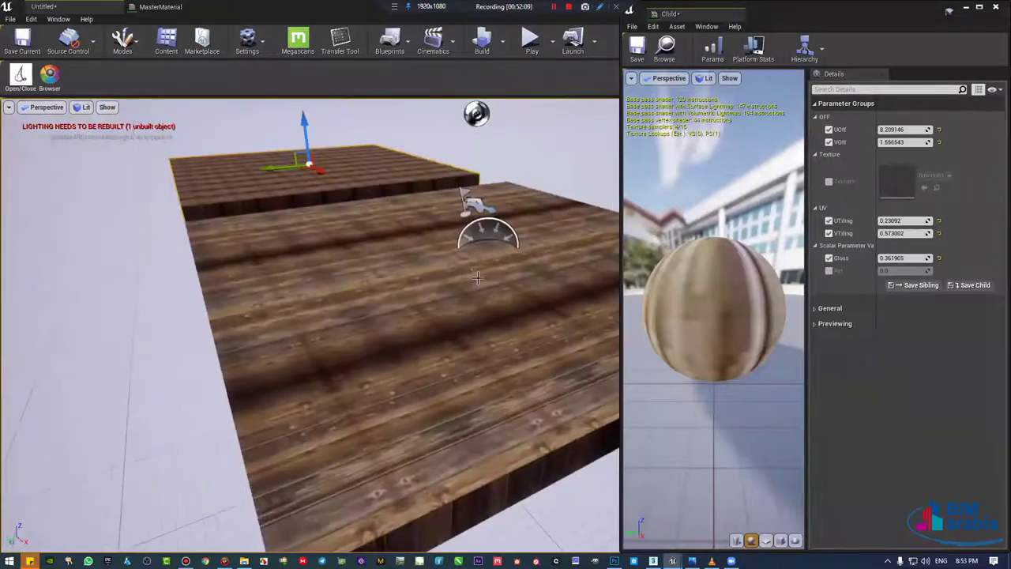
# Step: Enable Ref at 0.161905 and Gloss at 0.647619, flying the camera over the slab
pyautogui.click(828, 271)
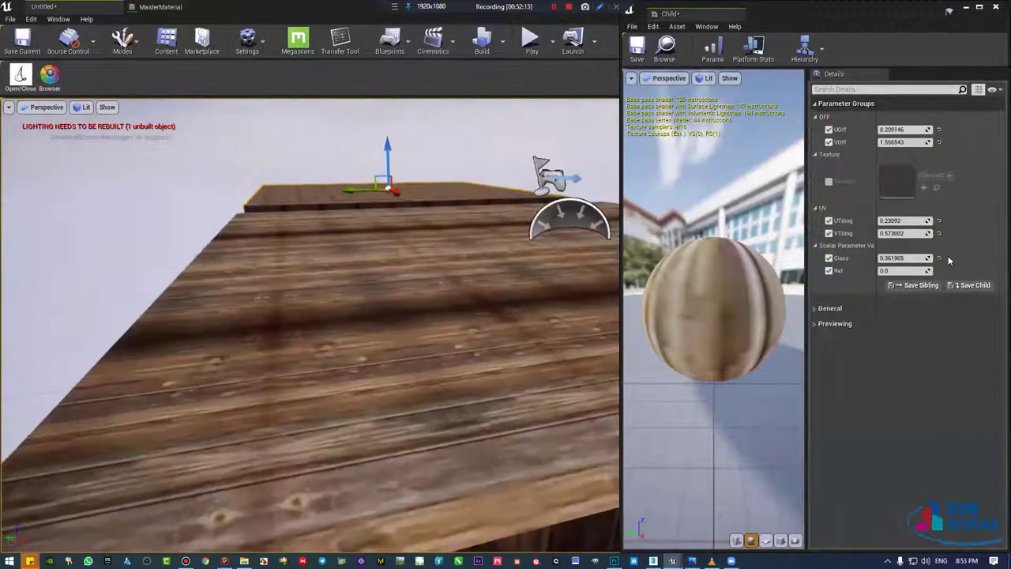
pyautogui.click(938, 259)
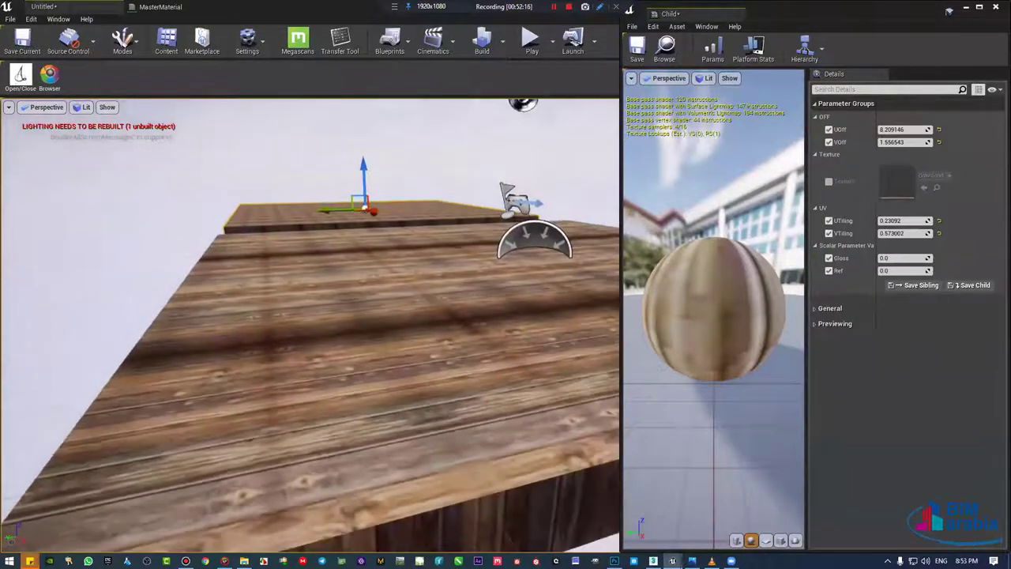
pyautogui.moveTo(310, 324); pyautogui.dragTo(310, 316, button='right')
pyautogui.moveTo(900, 271)
pyautogui.mouseDown()
pyautogui.moveTo(928, 271)
pyautogui.moveTo(916, 271)
pyautogui.mouseUp()
pyautogui.moveTo(309, 316); pyautogui.dragTo(309, 300, button='right')
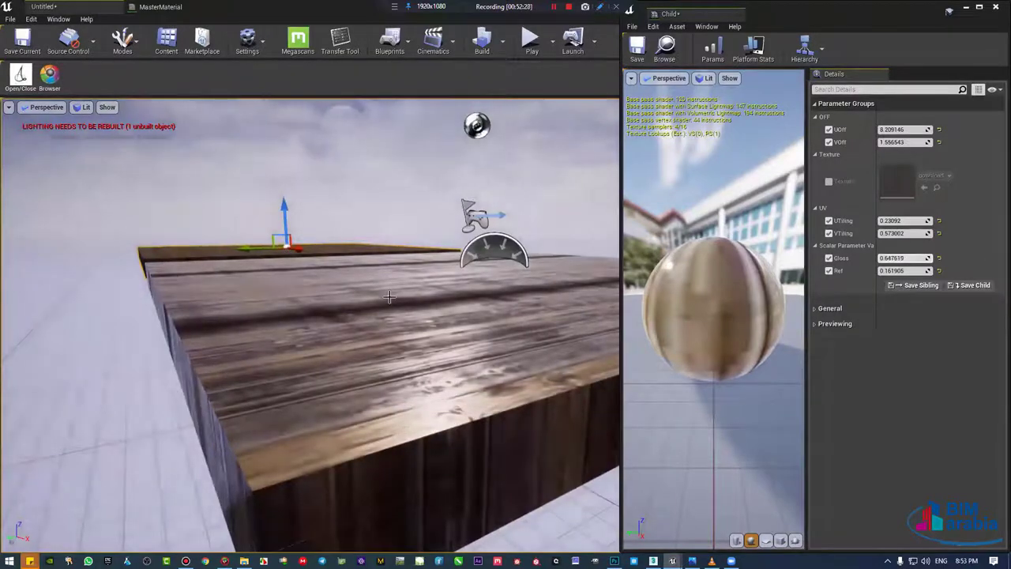
pyautogui.moveTo(389, 296); pyautogui.dragTo(389, 285, button='right')
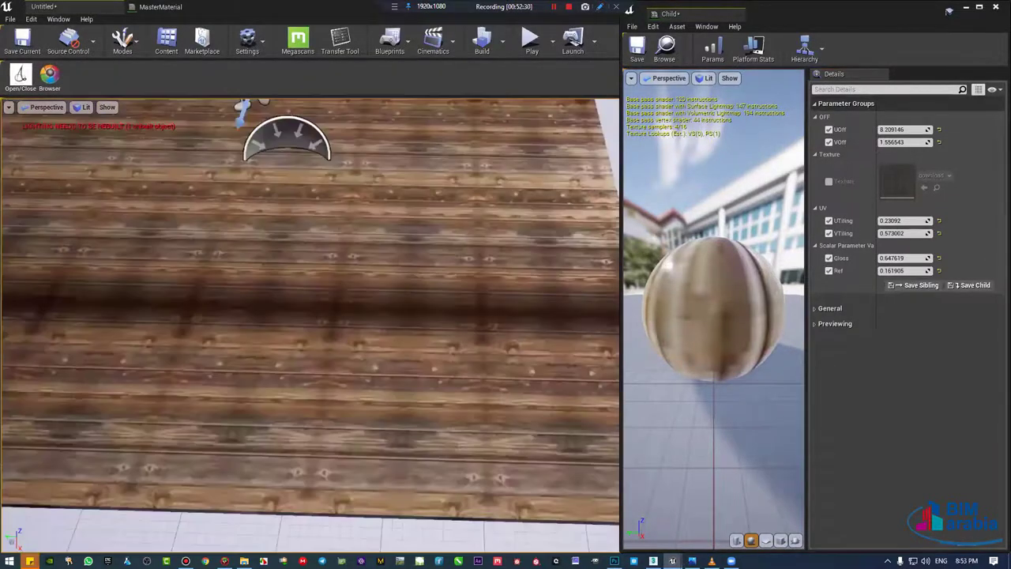
pyautogui.moveTo(310, 316)
pyautogui.mouseDown(button='right')
pyautogui.moveTo(310, 300)
pyautogui.moveTo(309, 340)
pyautogui.moveTo(310, 293)
pyautogui.mouseUp(button='right')
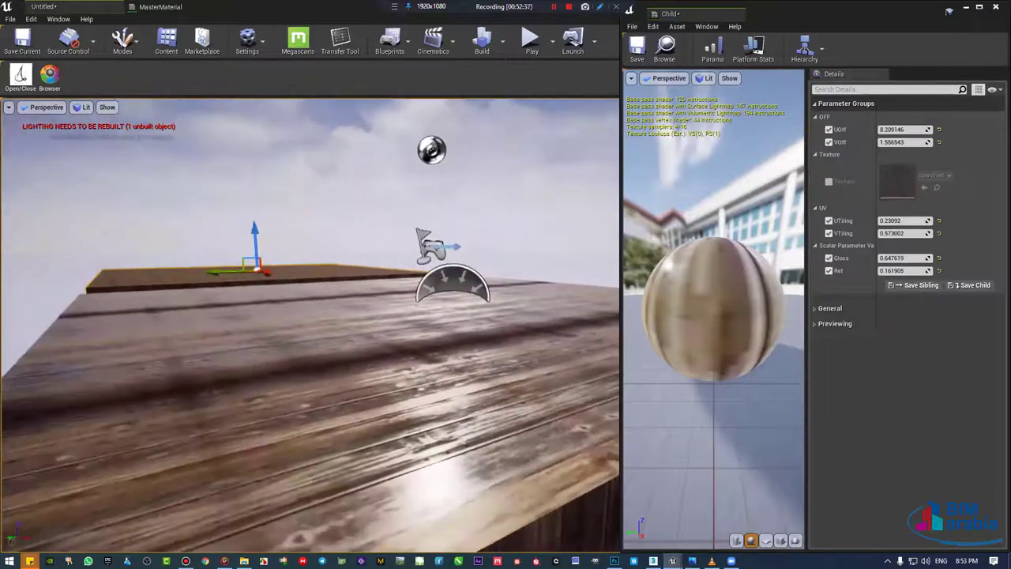
# Step: Adjust the Child instance's Ref value, entering 0.1, while flying close over the slab
pyautogui.moveTo(511, 405)
pyautogui.mouseDown(button='right')
pyautogui.moveTo(490, 379)
pyautogui.moveTo(553, 380)
pyautogui.mouseUp(button='right')
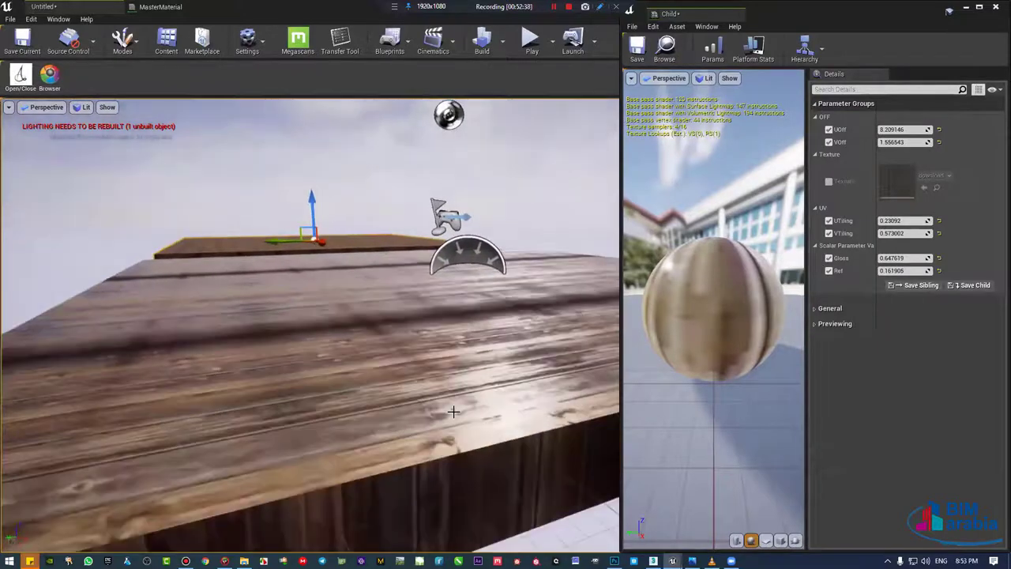
pyautogui.moveTo(905, 270)
pyautogui.mouseDown()
pyautogui.moveTo(889, 270)
pyautogui.moveTo(944, 270)
pyautogui.moveTo(913, 257)
pyautogui.moveTo(940, 257)
pyautogui.mouseUp()
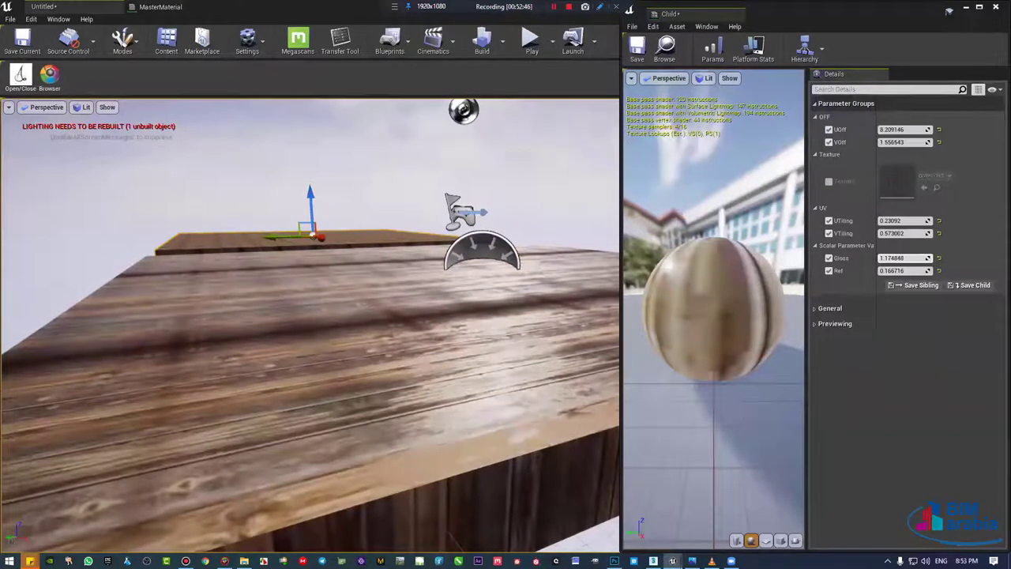
pyautogui.moveTo(316, 316)
pyautogui.mouseDown(button='right')
pyautogui.moveTo(315, 340)
pyautogui.moveTo(316, 292)
pyautogui.mouseUp(button='right')
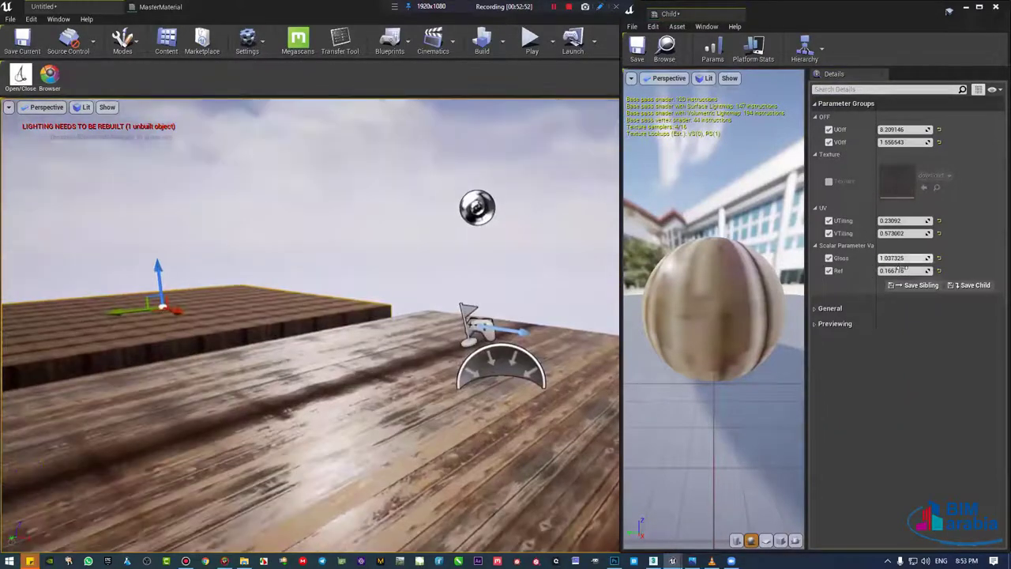
pyautogui.moveTo(904, 271); pyautogui.dragTo(885, 271)
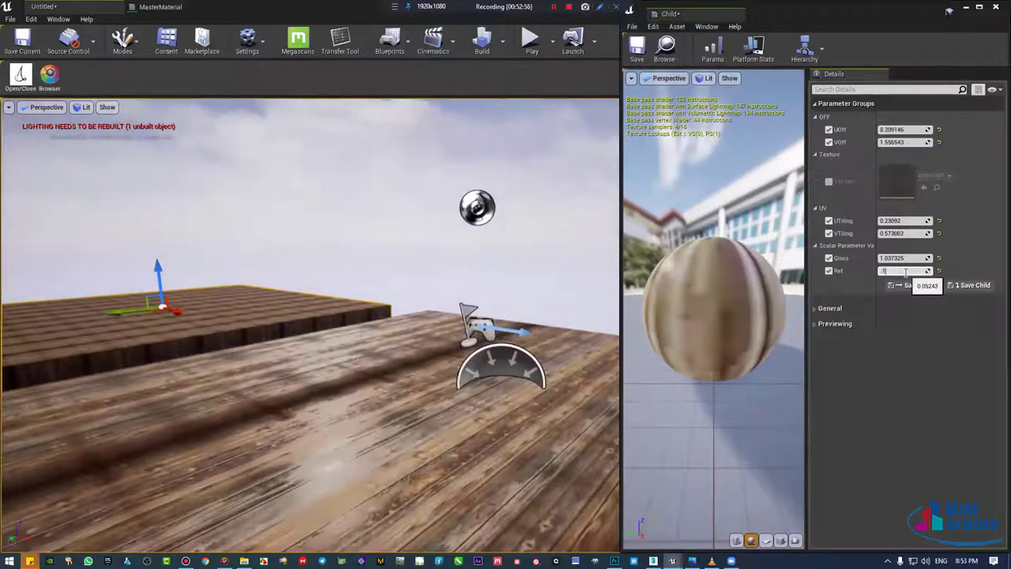
pyautogui.write('0.1')
pyautogui.press('Return')
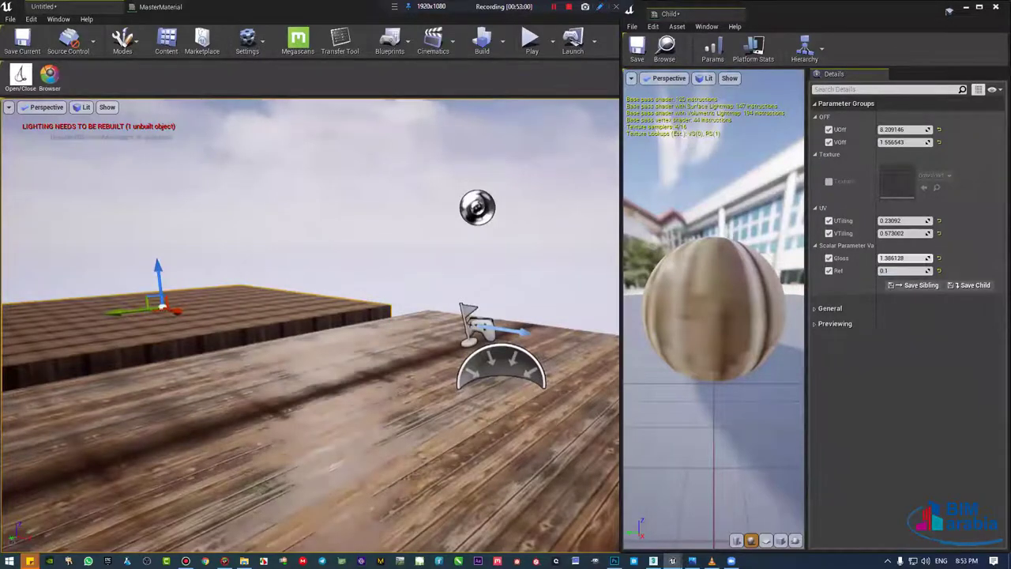
# Step: Fine-tune Gloss to 1.426354 and Ref to 0.061905, orbiting the wooden slab to compare
pyautogui.moveTo(315, 355)
pyautogui.mouseDown(button='right')
pyautogui.moveTo(316, 276)
pyautogui.moveTo(448, 421)
pyautogui.mouseUp(button='right')
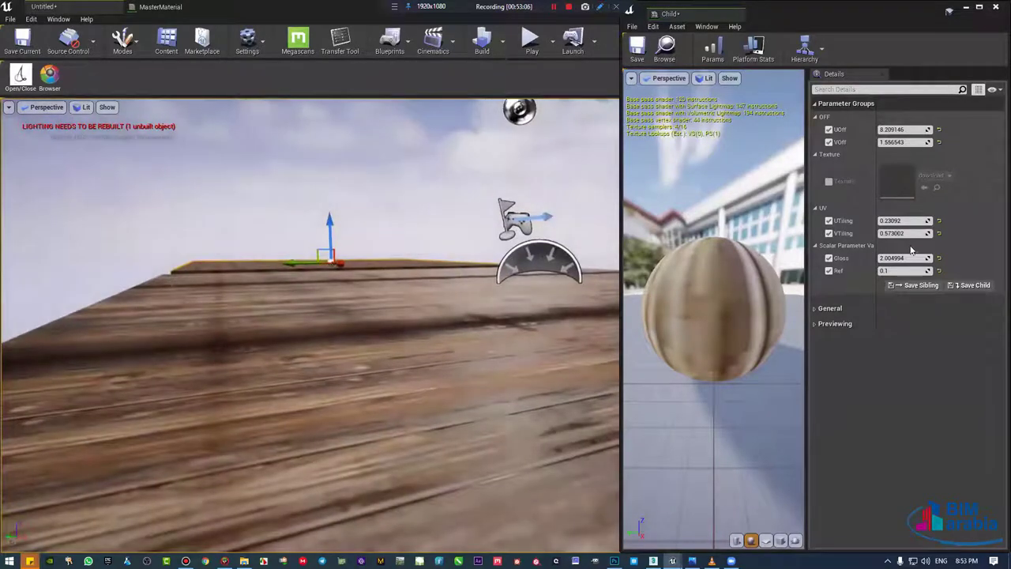
pyautogui.moveTo(908, 257); pyautogui.dragTo(884, 258)
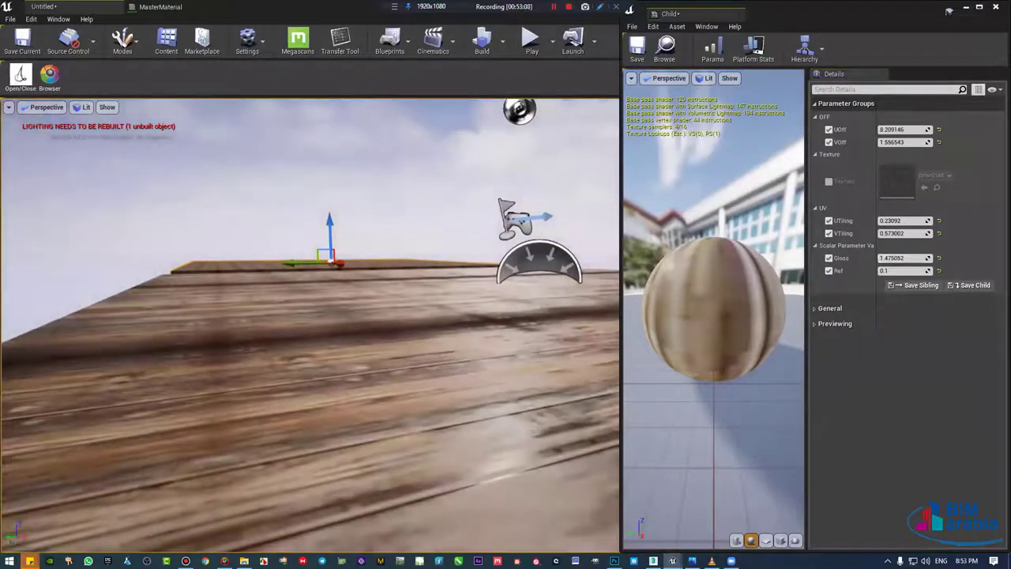
pyautogui.moveTo(316, 316)
pyautogui.mouseDown(button='right')
pyautogui.moveTo(332, 355)
pyautogui.moveTo(331, 316)
pyautogui.moveTo(332, 363)
pyautogui.moveTo(332, 347)
pyautogui.mouseUp(button='right')
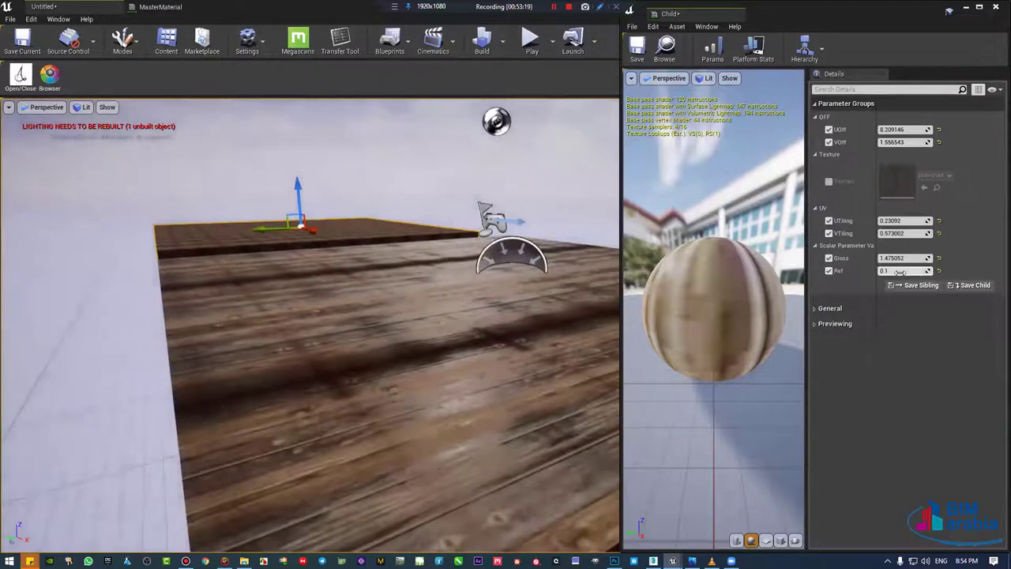
pyautogui.moveTo(903, 270); pyautogui.dragTo(893, 270)
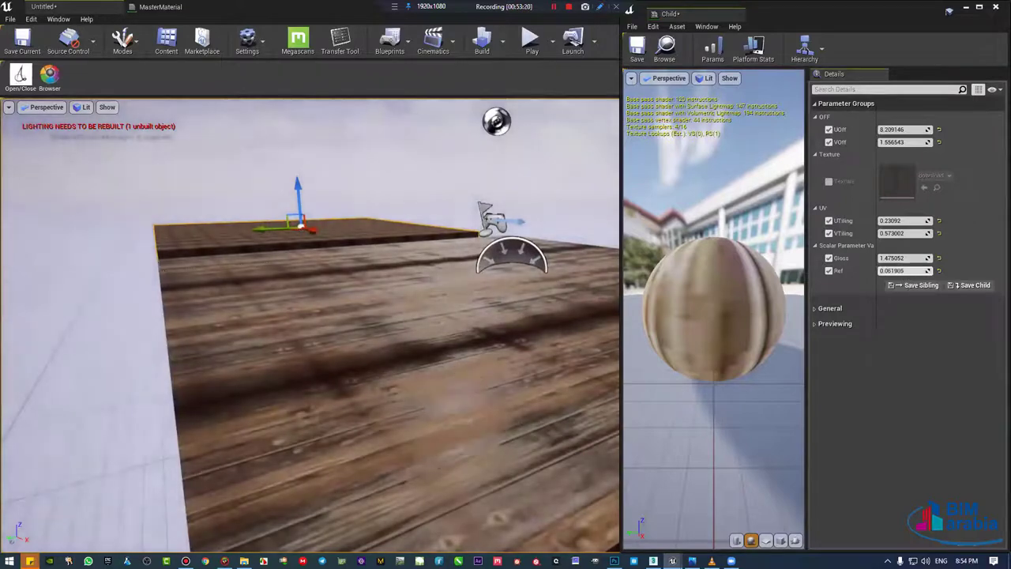
pyautogui.moveTo(332, 347); pyautogui.dragTo(332, 371, button='right')
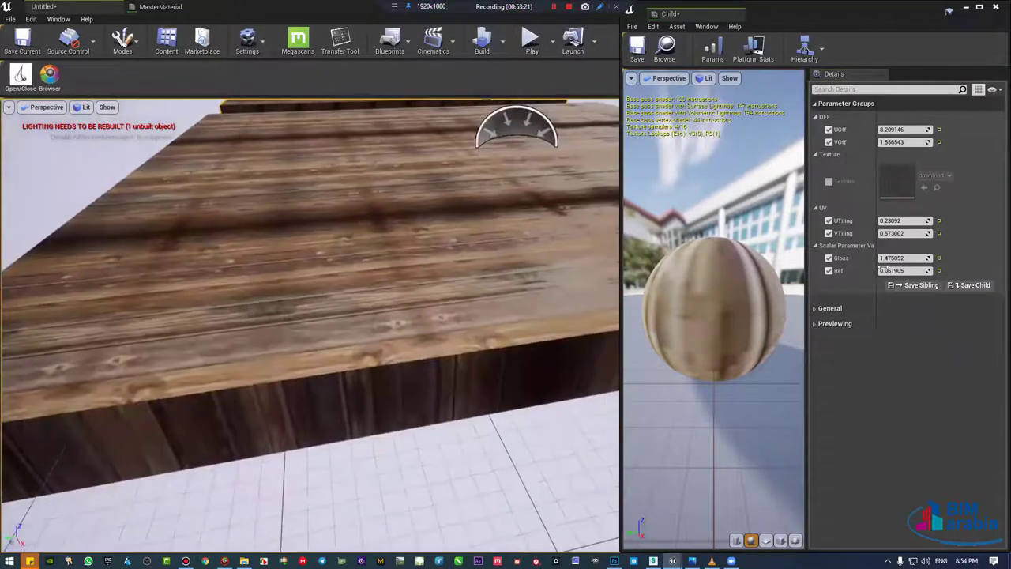
pyautogui.moveTo(900, 258)
pyautogui.mouseDown()
pyautogui.moveTo(885, 257)
pyautogui.moveTo(921, 260)
pyautogui.mouseUp()
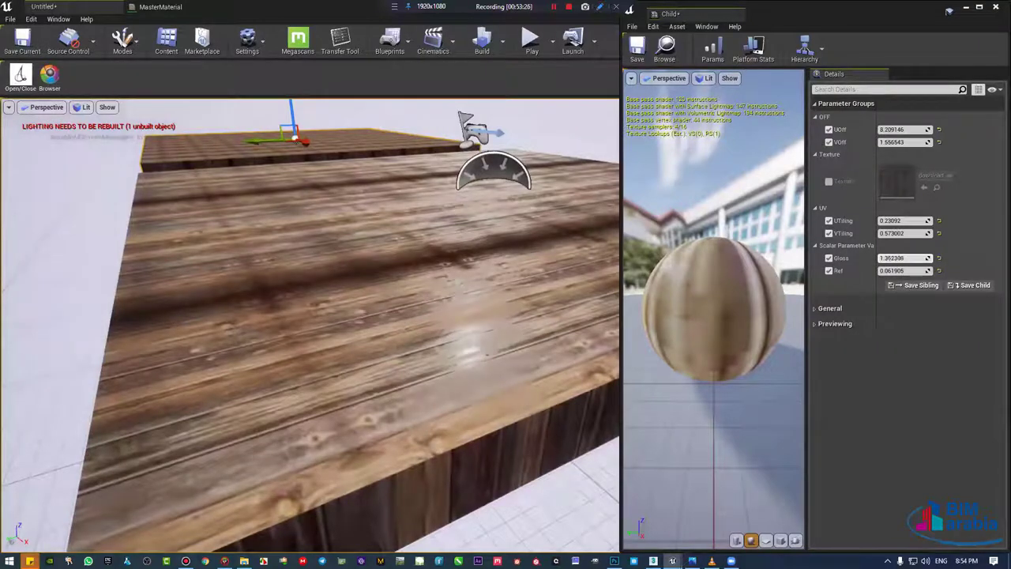
pyautogui.moveTo(583, 309)
pyautogui.mouseDown(button='right')
pyautogui.moveTo(553, 316)
pyautogui.moveTo(570, 330)
pyautogui.mouseUp(button='right')
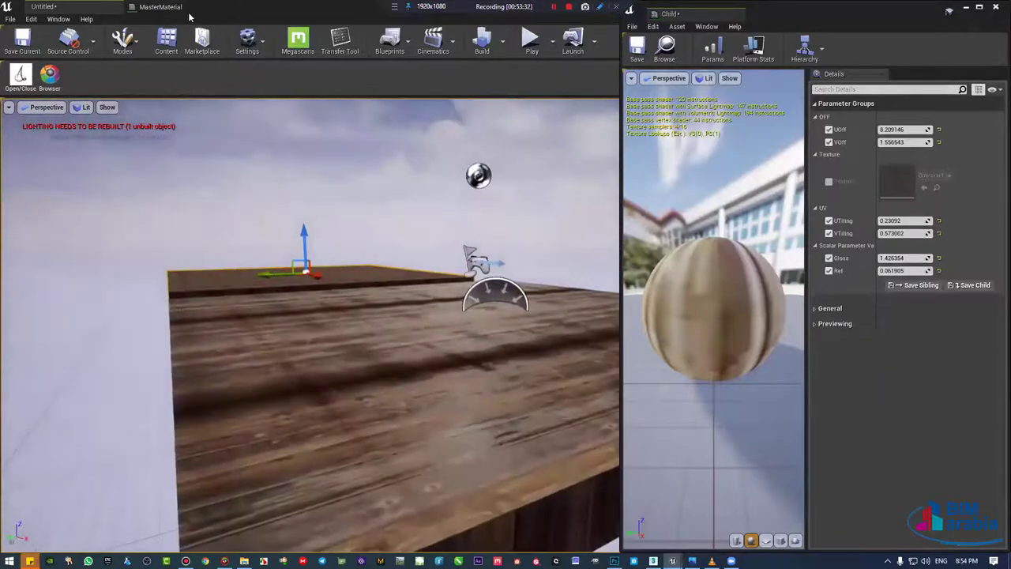
# Step: Return to the MasterMaterial graph and move its result node right so all groups are visible
pyautogui.click(160, 6)
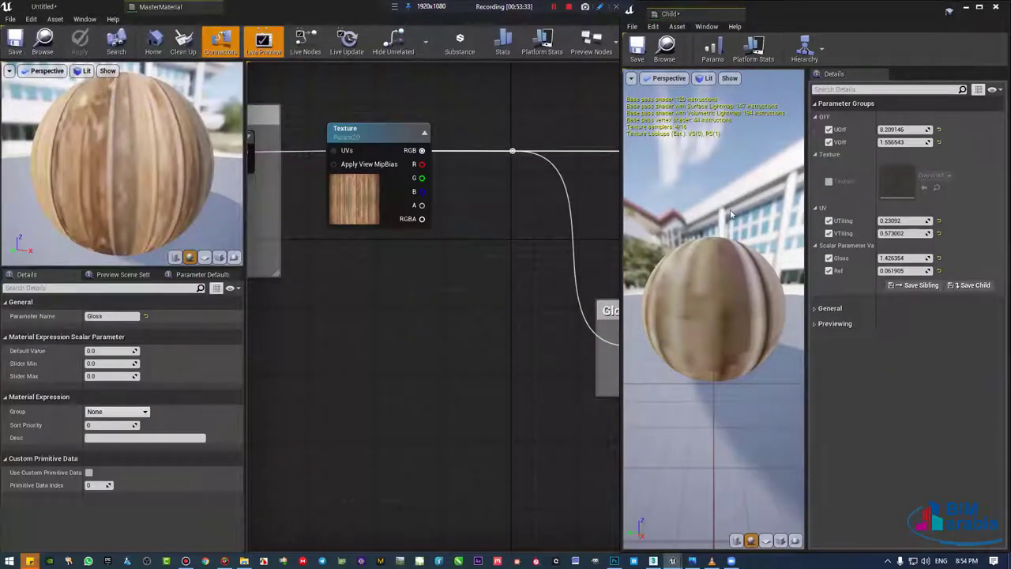
pyautogui.scroll(-1, 570, 271)
pyautogui.scroll(-1, 578, 334)
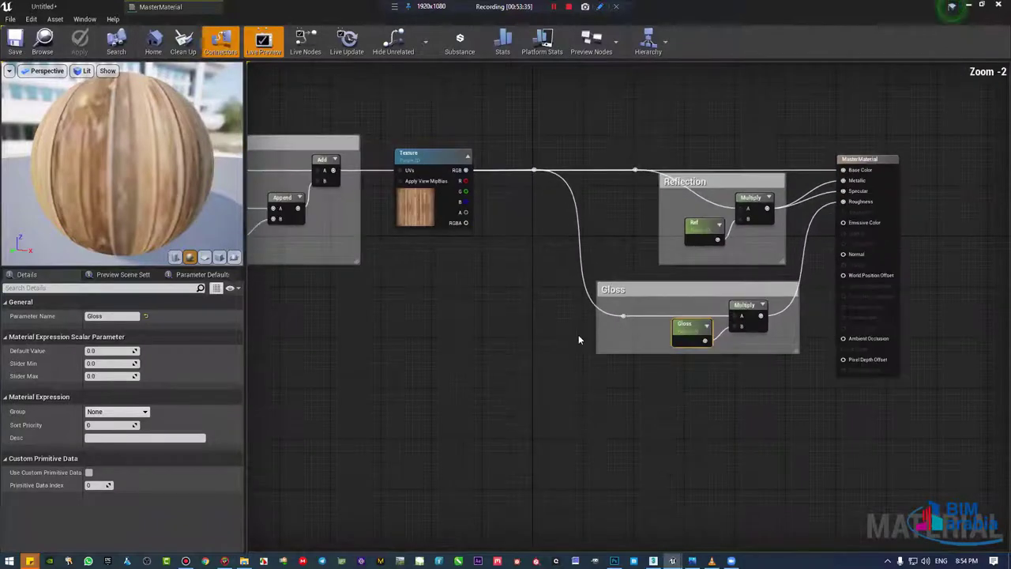
pyautogui.scroll(-4, 578, 334)
pyautogui.scroll(2, 670, 324)
pyautogui.scroll(1, 671, 324)
pyautogui.scroll(-1, 889, 250)
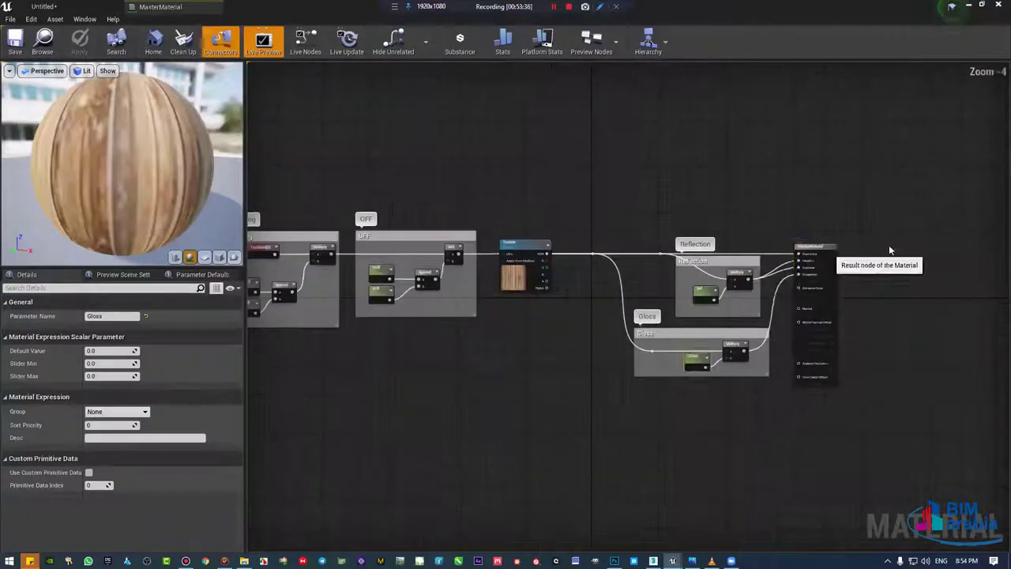
pyautogui.moveTo(814, 248); pyautogui.dragTo(923, 248)
pyautogui.moveTo(696, 212)
pyautogui.mouseDown(button='right')
pyautogui.moveTo(766, 186)
pyautogui.moveTo(769, 199)
pyautogui.mouseUp(button='right')
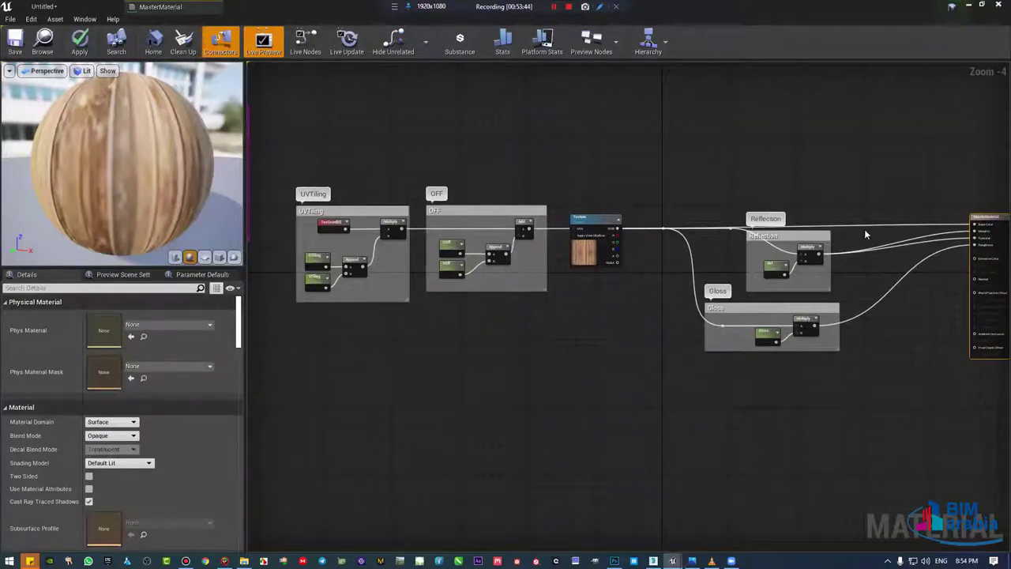
pyautogui.scroll(-1, 902, 124)
# Step: Delete every node except the material result node and save the emptied MasterMaterial
pyautogui.moveTo(902, 118); pyautogui.dragTo(455, 419)
pyautogui.hotkey('ctrl', 'a')
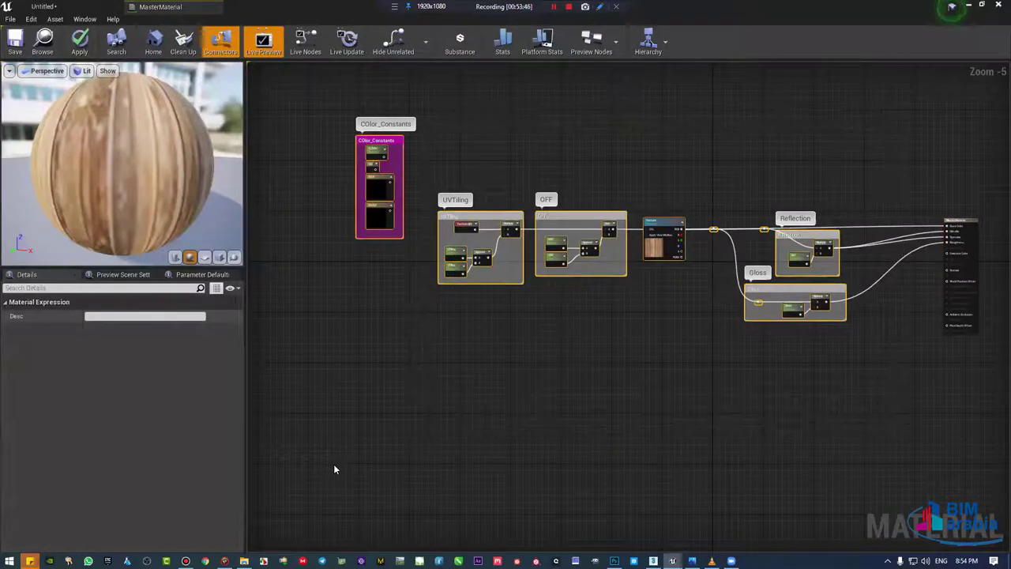
pyautogui.press('Delete')
pyautogui.scroll(4, 613, 255)
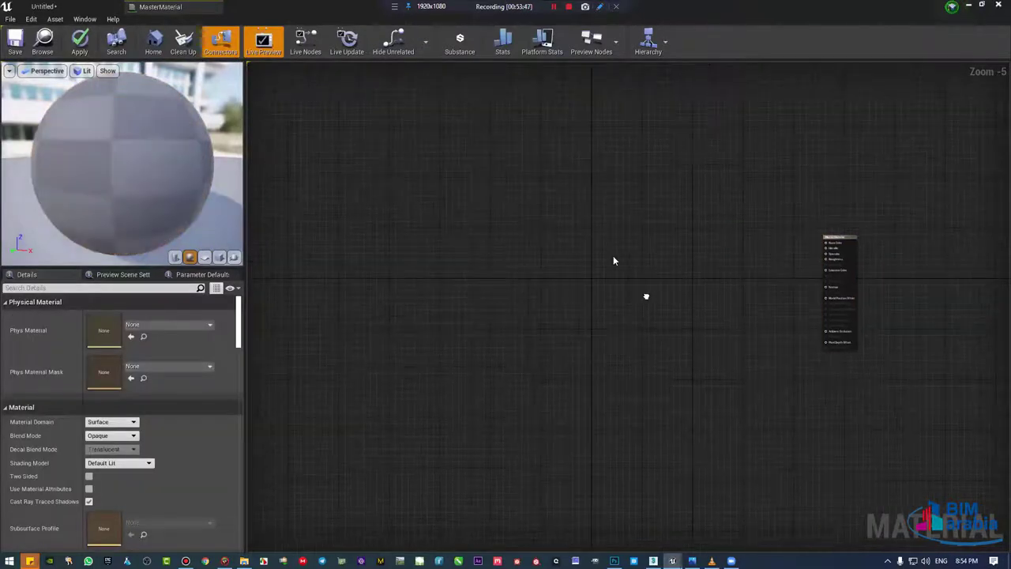
pyautogui.click(15, 41)
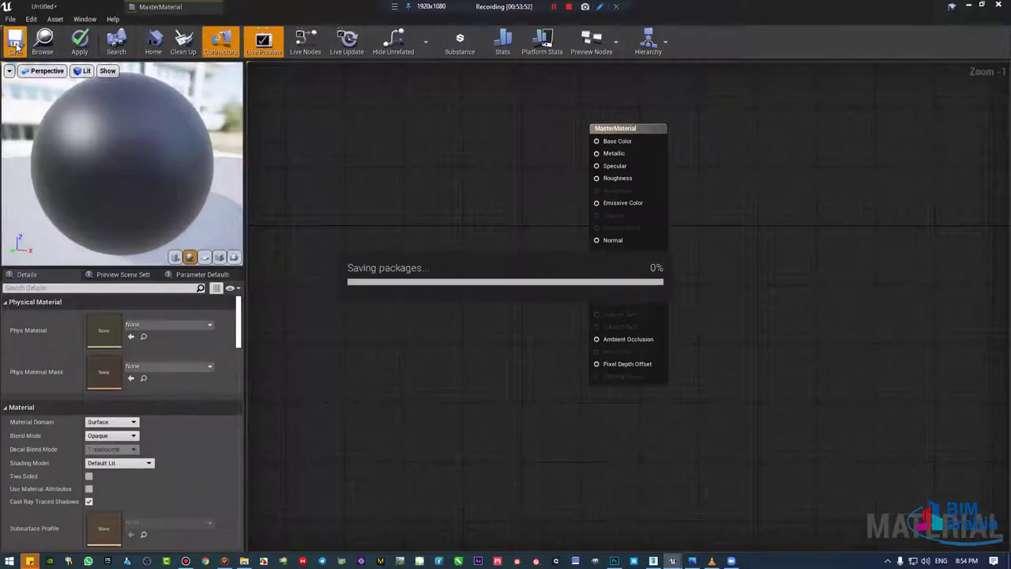
# Step: Force-delete the Child and Child2 material instances from the Content Browser
pyautogui.click(45, 7)
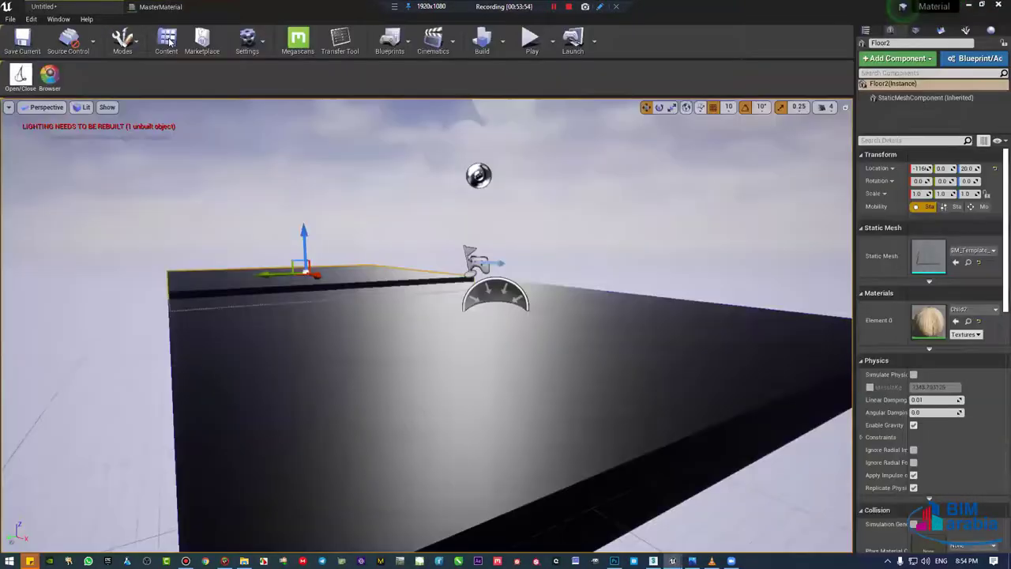
pyautogui.click(166, 41)
pyautogui.click(292, 395)
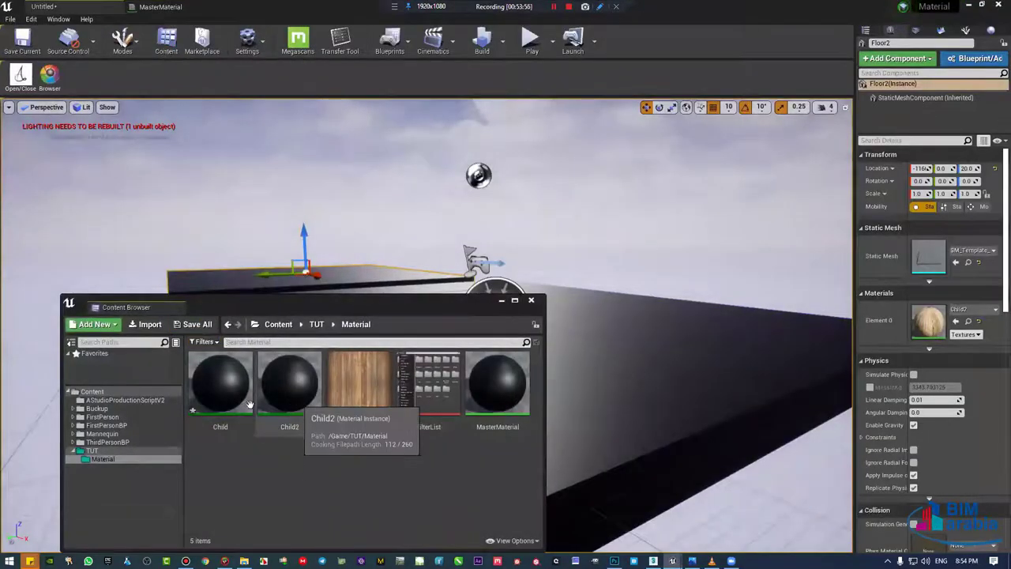
pyautogui.keyDown('ctrl'); pyautogui.click(224, 395); pyautogui.keyUp('ctrl')
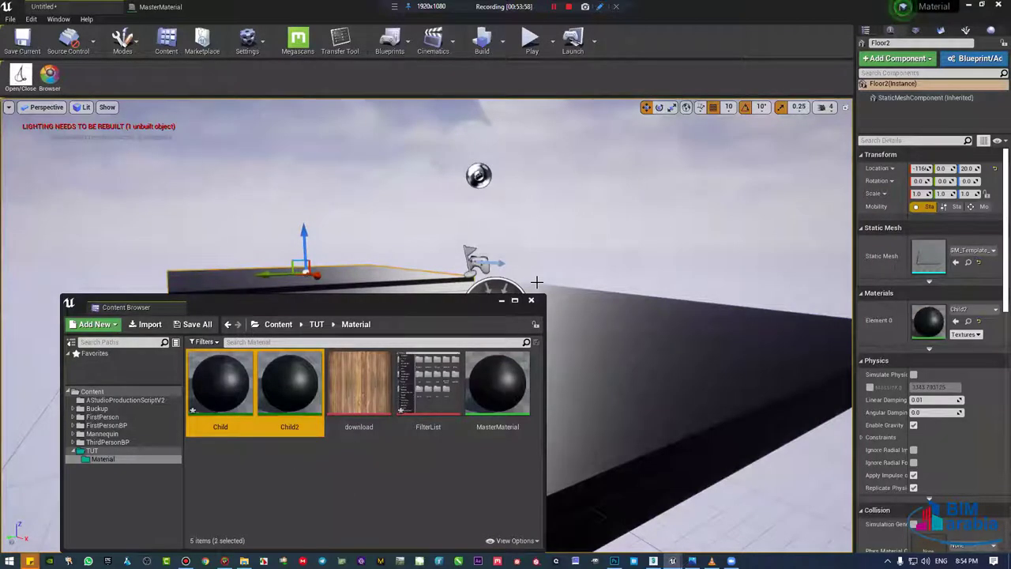
pyautogui.press('Delete')
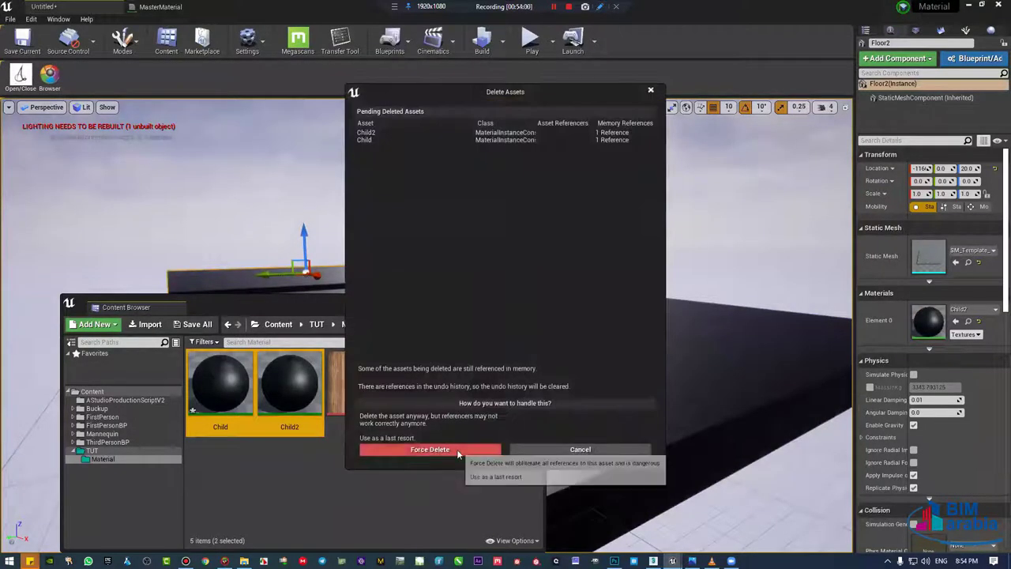
pyautogui.click(458, 452)
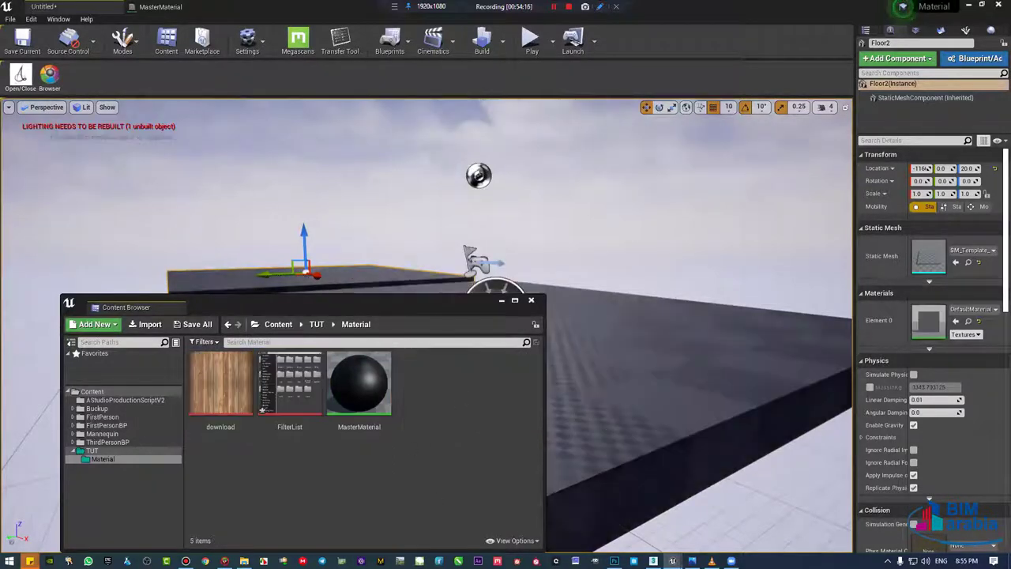
# Step: Force-delete the FilterList and download textures, leaving only MasterMaterial
pyautogui.moveTo(632, 198); pyautogui.dragTo(632, 198, button='right')
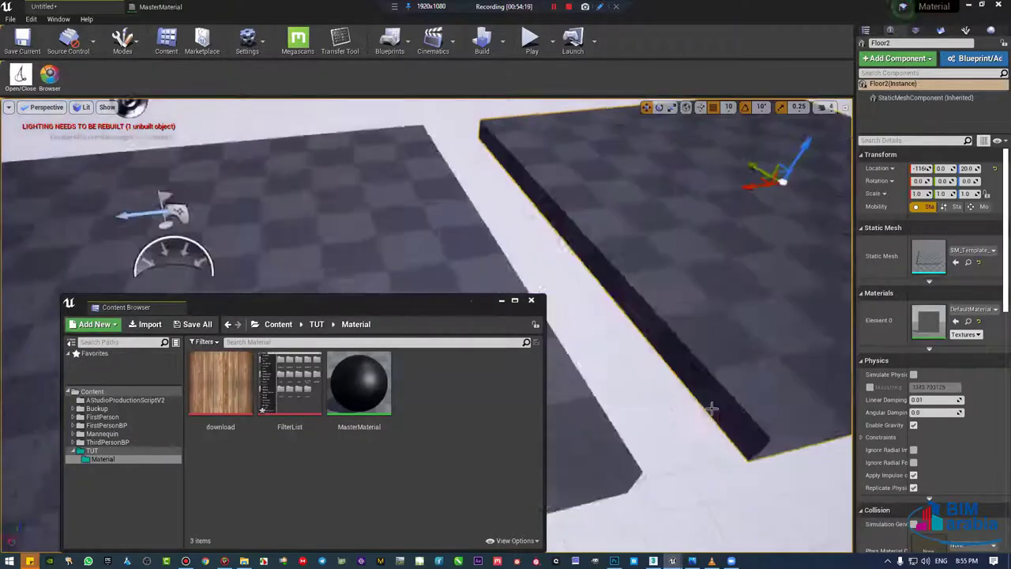
pyautogui.moveTo(817, 353); pyautogui.dragTo(817, 354, button='right')
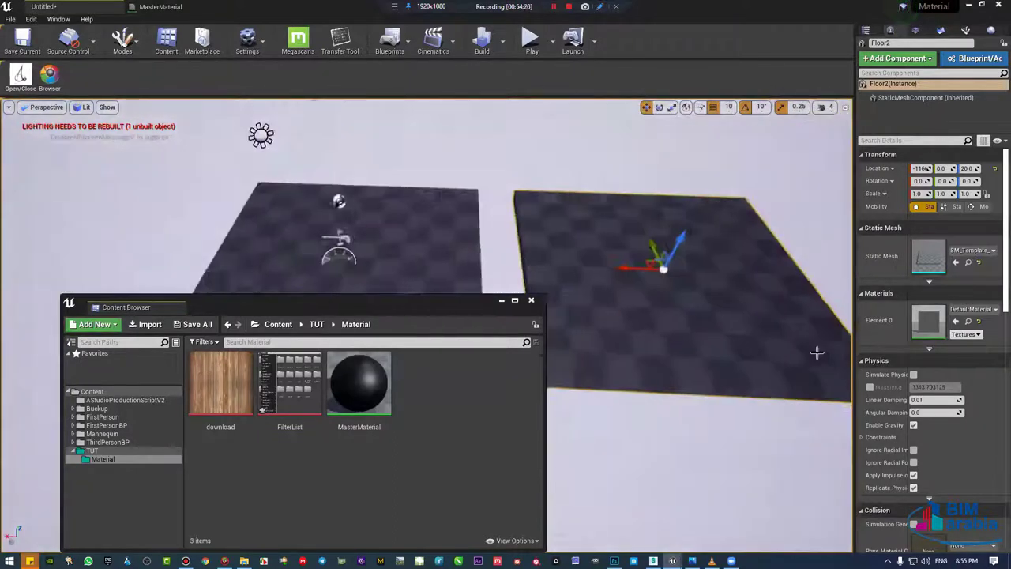
pyautogui.moveTo(816, 353); pyautogui.dragTo(766, 322, button='middle')
pyautogui.moveTo(767, 322); pyautogui.dragTo(756, 316)
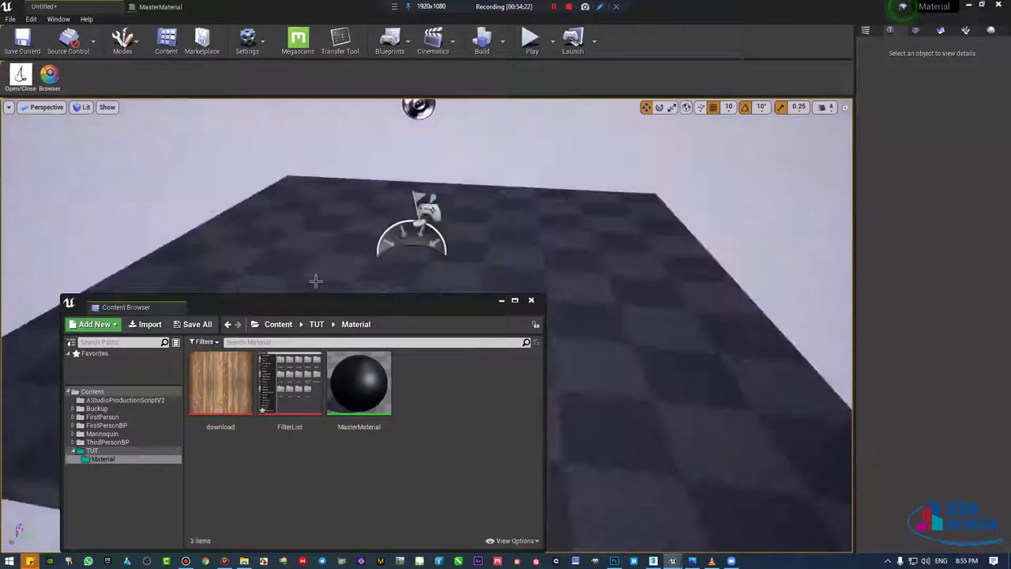
pyautogui.moveTo(315, 280)
pyautogui.mouseDown()
pyautogui.moveTo(311, 305)
pyautogui.moveTo(253, 303)
pyautogui.mouseUp()
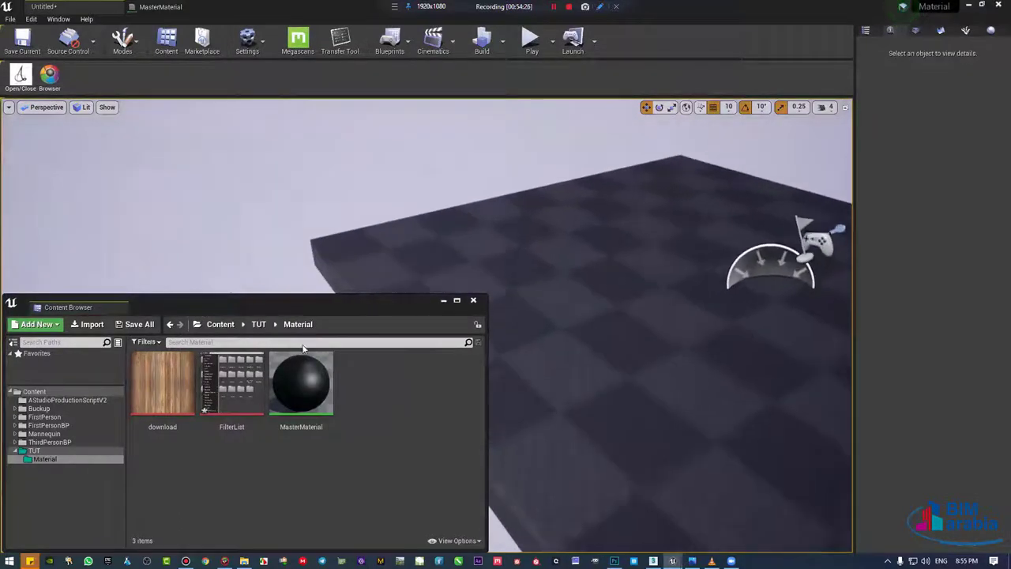
pyautogui.click(226, 389)
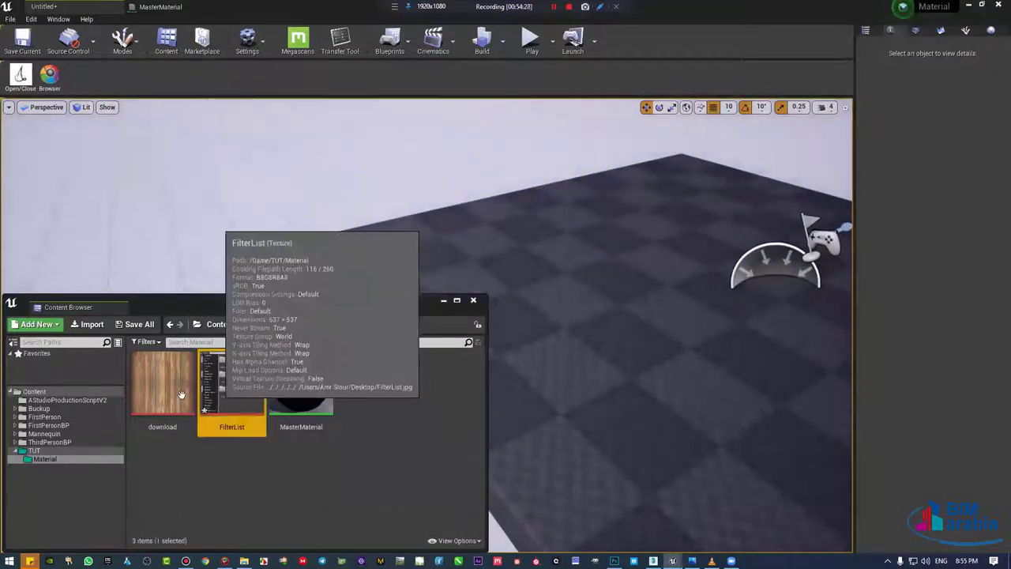
pyautogui.keyDown('ctrl'); pyautogui.click(181, 394); pyautogui.keyUp('ctrl')
pyautogui.press('Delete')
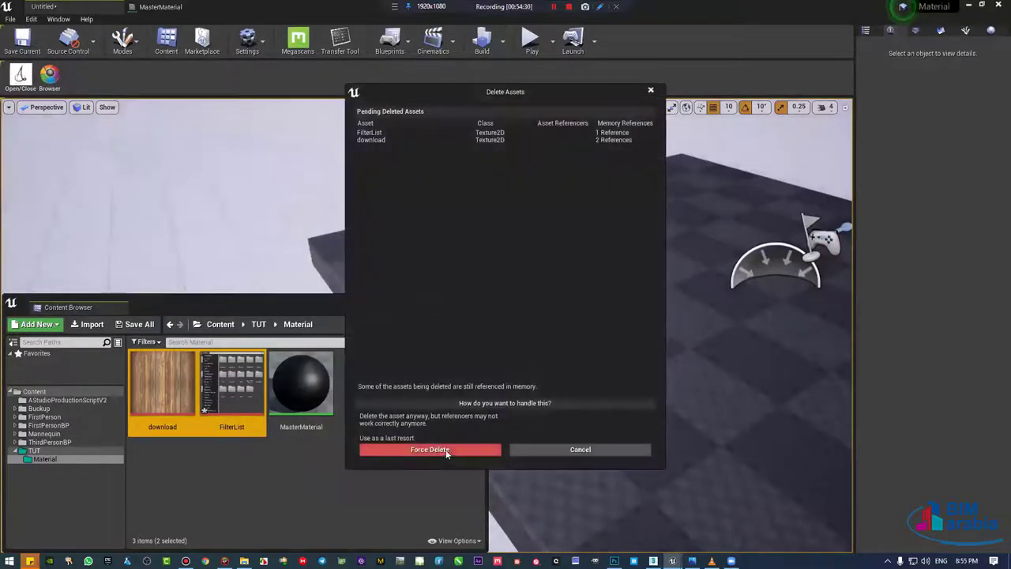
pyautogui.click(412, 451)
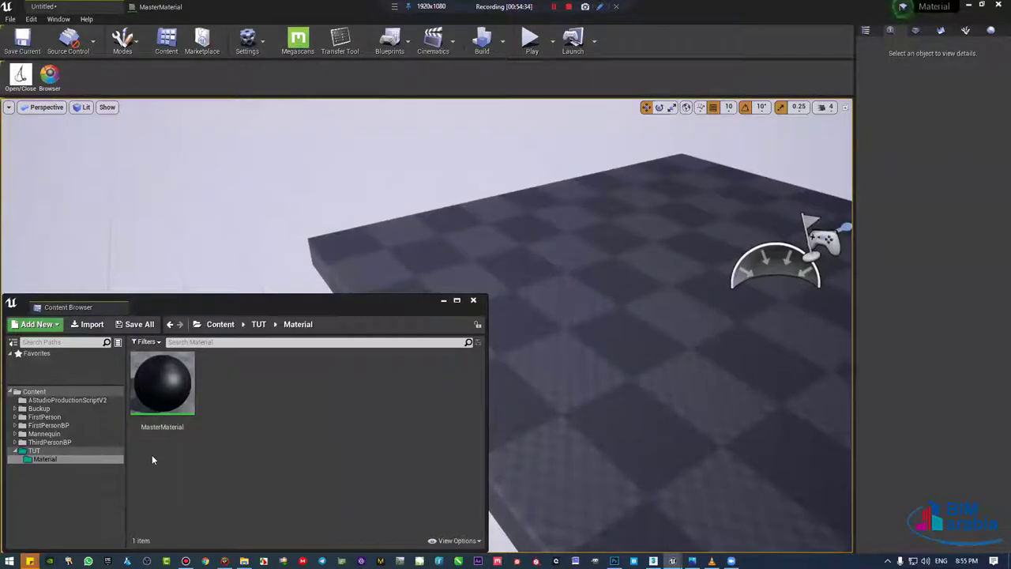
# Step: Import the three asphalt and dirt ground textures from the TUT folder into Unreal's Material folder
pyautogui.hotkey('alt', 'Tab')
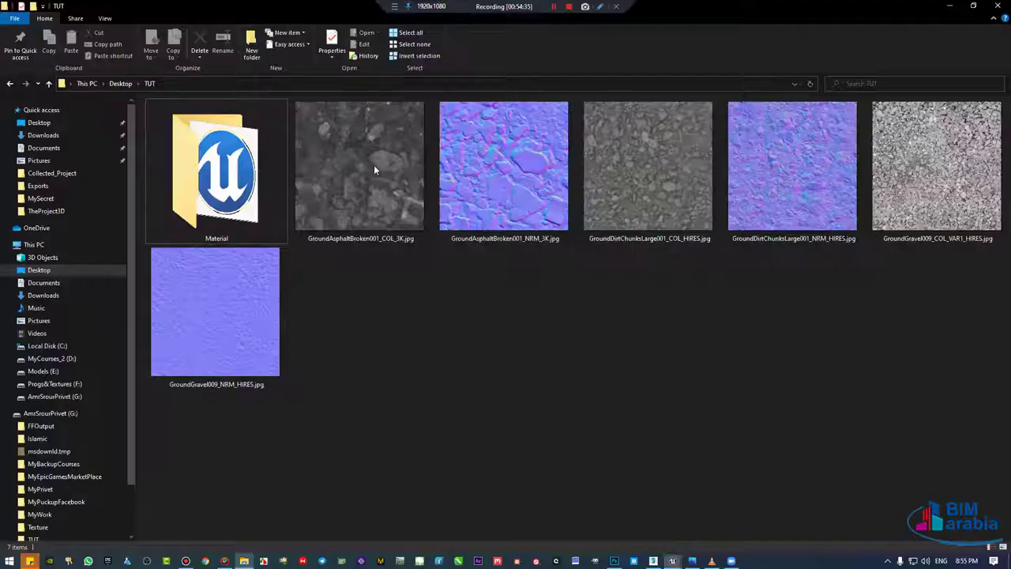
pyautogui.keyDown('ctrl'); pyautogui.click(665, 178); pyautogui.keyUp('ctrl')
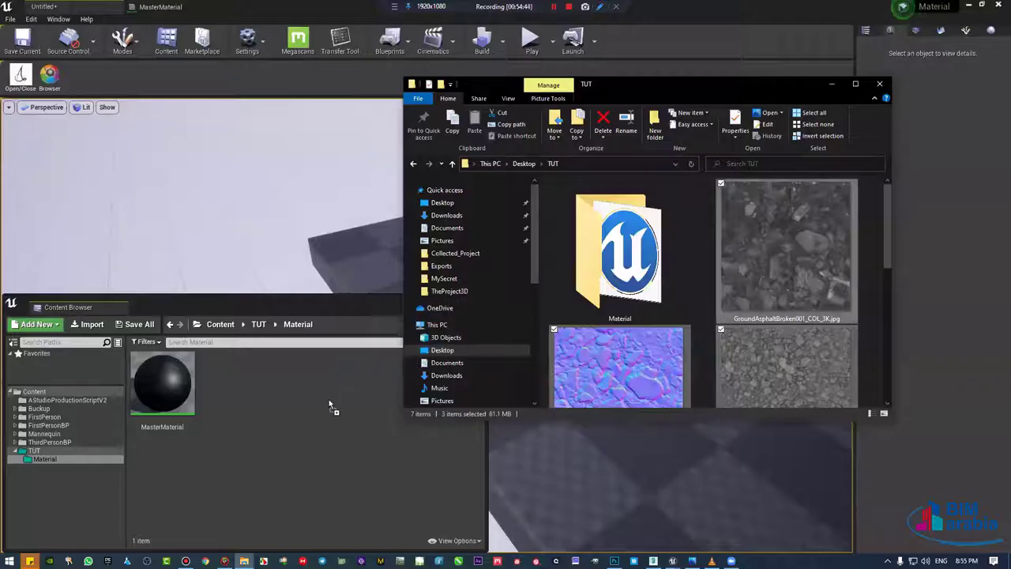
pyautogui.moveTo(329, 399); pyautogui.dragTo(328, 399)
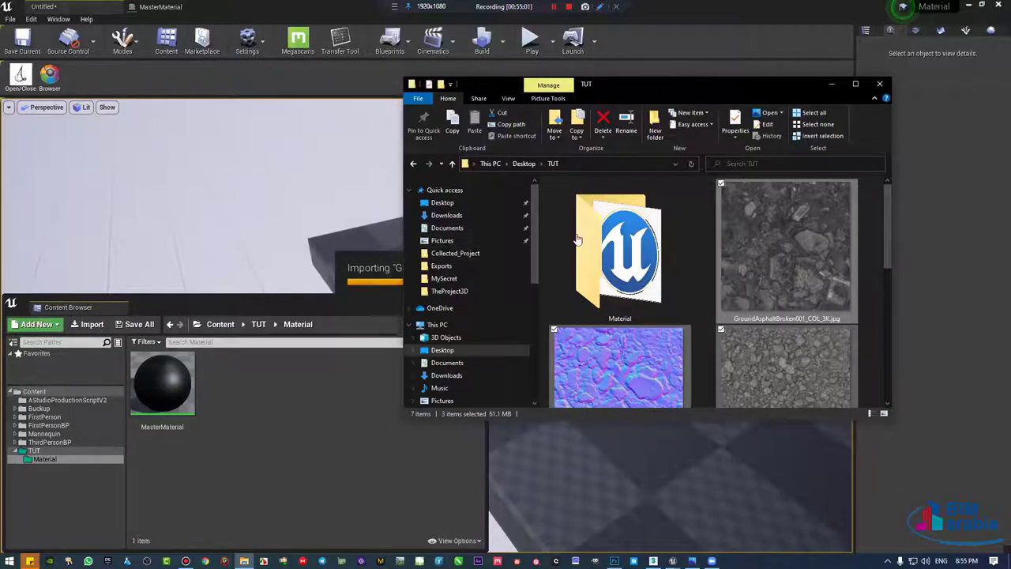
pyautogui.moveTo(648, 89); pyautogui.dragTo(775, 21)
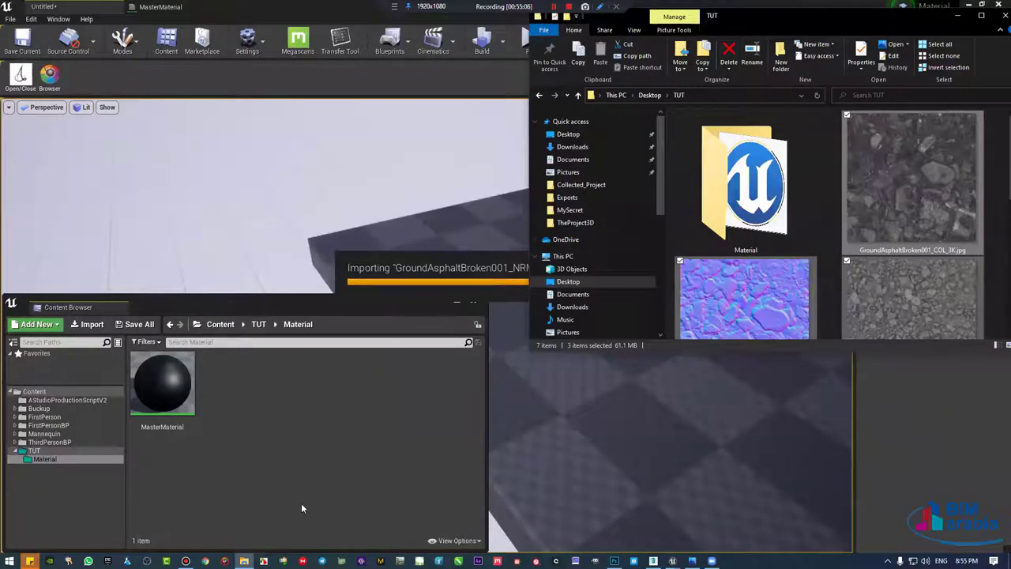
pyautogui.click(187, 463)
# Step: Drop the three imported ground textures into the MasterMaterial graph as Texture Sample nodes
pyautogui.click(152, 430)
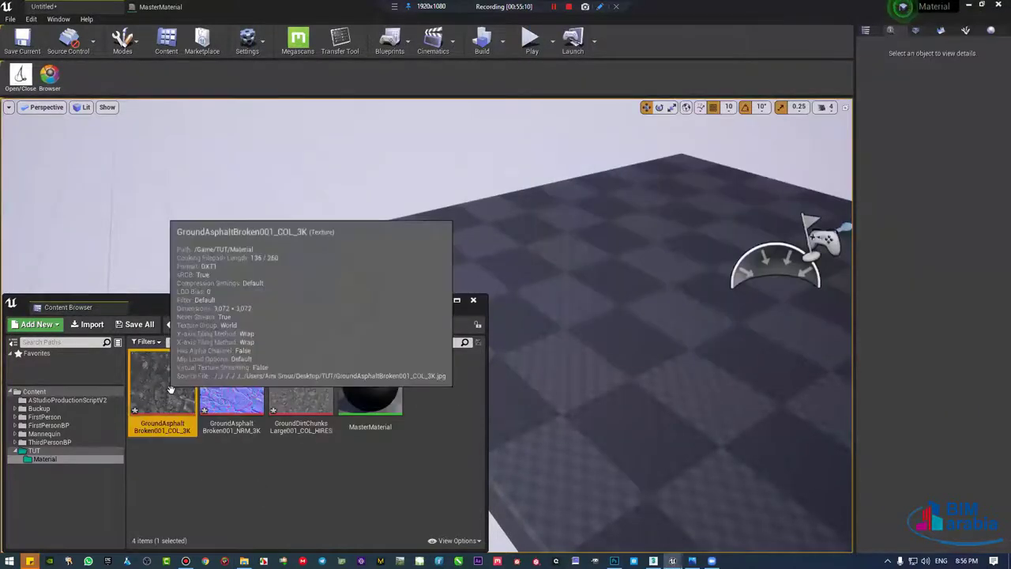
pyautogui.keyDown('ctrl'); pyautogui.click(231, 387); pyautogui.keyUp('ctrl')
pyautogui.keyDown('ctrl'); pyautogui.click(301, 387); pyautogui.keyUp('ctrl')
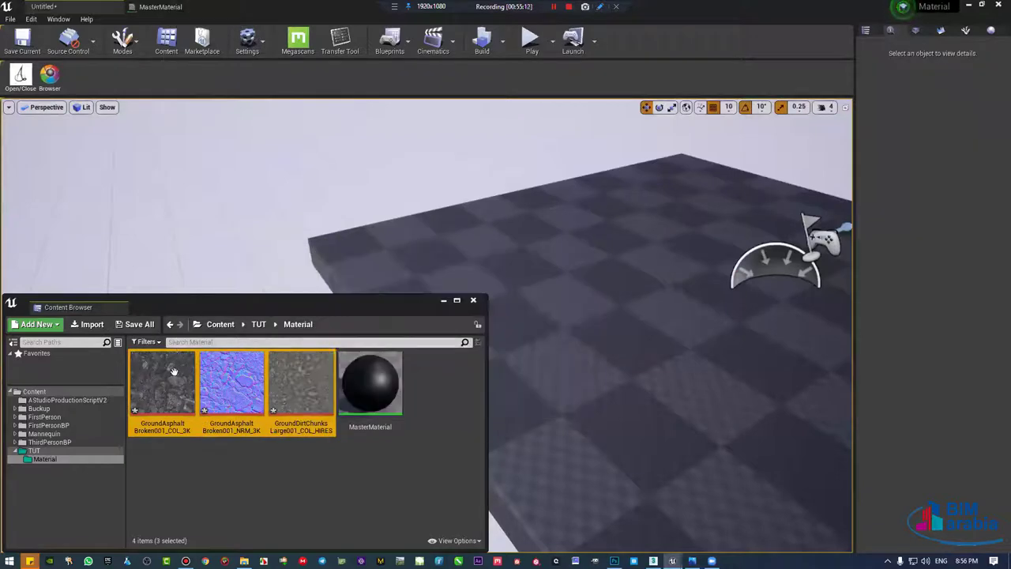
pyautogui.moveTo(162, 383)
pyautogui.mouseDown()
pyautogui.moveTo(167, 6)
pyautogui.moveTo(361, 146)
pyautogui.mouseUp()
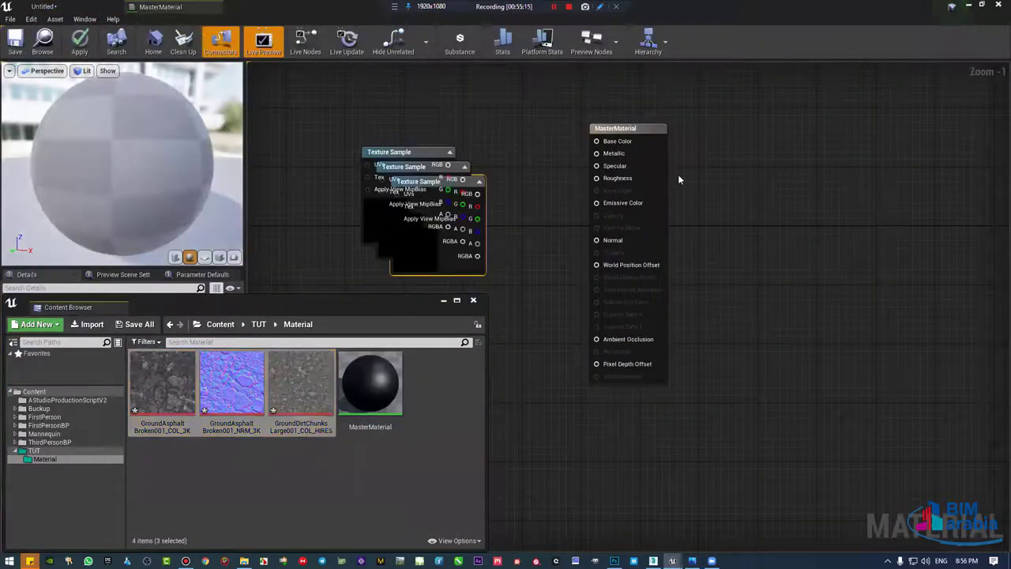
# Step: Spread the three Texture Sample nodes into a vertical column, normal map at the bottom
pyautogui.moveTo(678, 174); pyautogui.dragTo(558, 299, button='right')
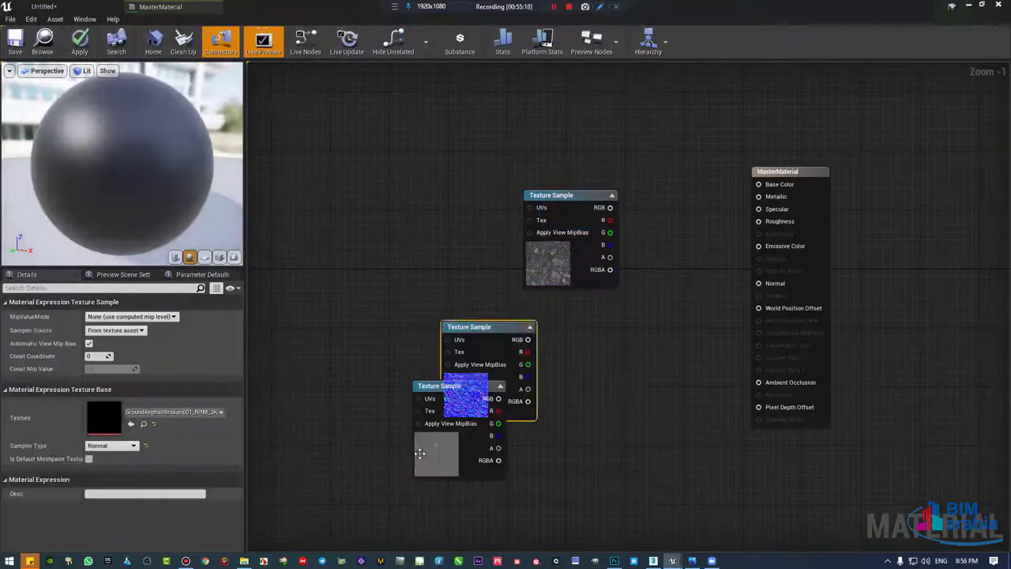
pyautogui.moveTo(466, 326); pyautogui.dragTo(550, 420)
pyautogui.moveTo(476, 471)
pyautogui.mouseDown()
pyautogui.moveTo(542, 385)
pyautogui.moveTo(554, 391)
pyautogui.moveTo(489, 385)
pyautogui.mouseUp()
pyautogui.moveTo(579, 288); pyautogui.dragTo(592, 362, button='right')
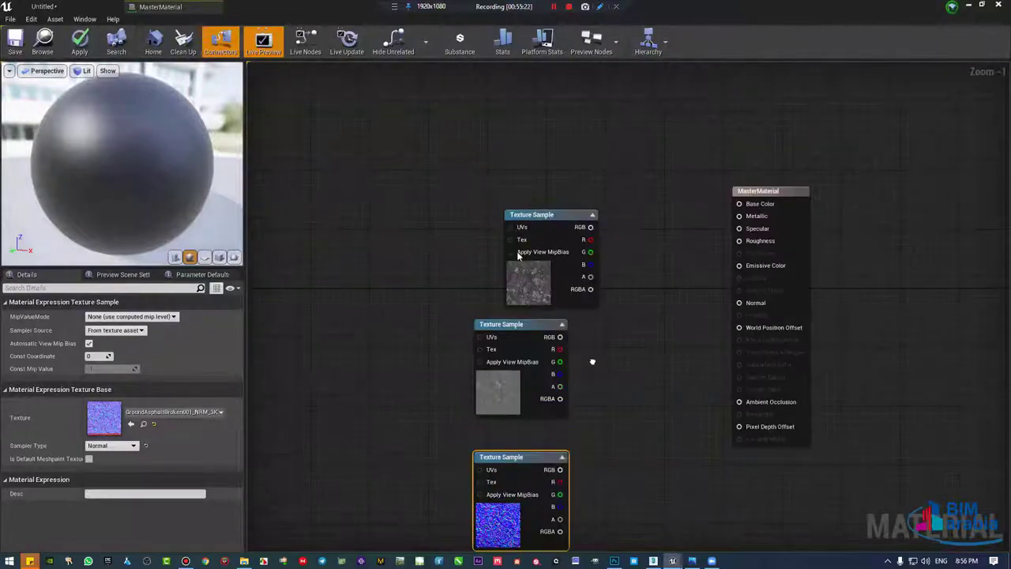
pyautogui.click(518, 254)
pyautogui.click(71, 6)
pyautogui.click(166, 39)
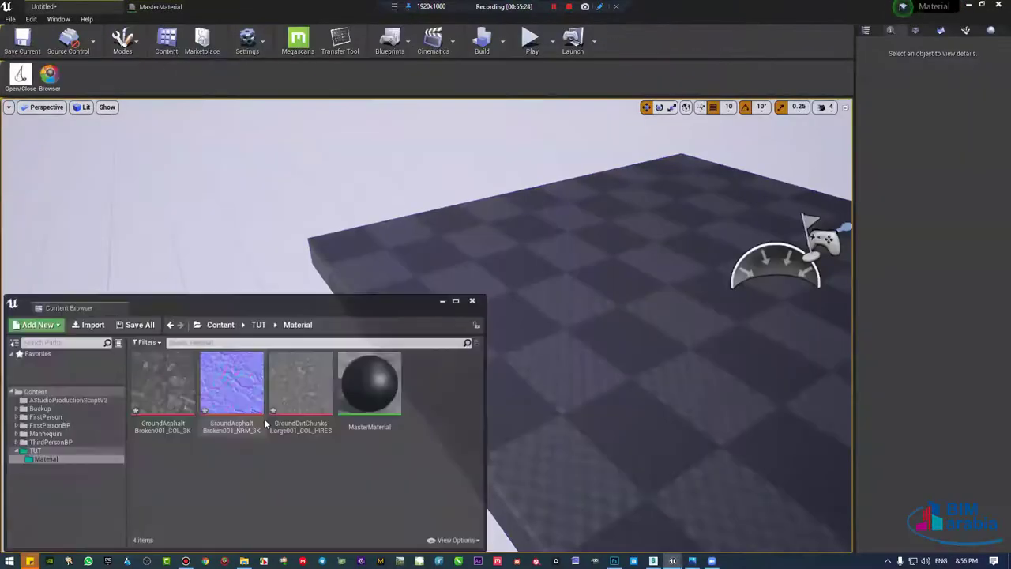
# Step: Open the asphalt colour, asphalt normal and dirt chunks textures in the texture editor
pyautogui.doubleClick(162, 387)
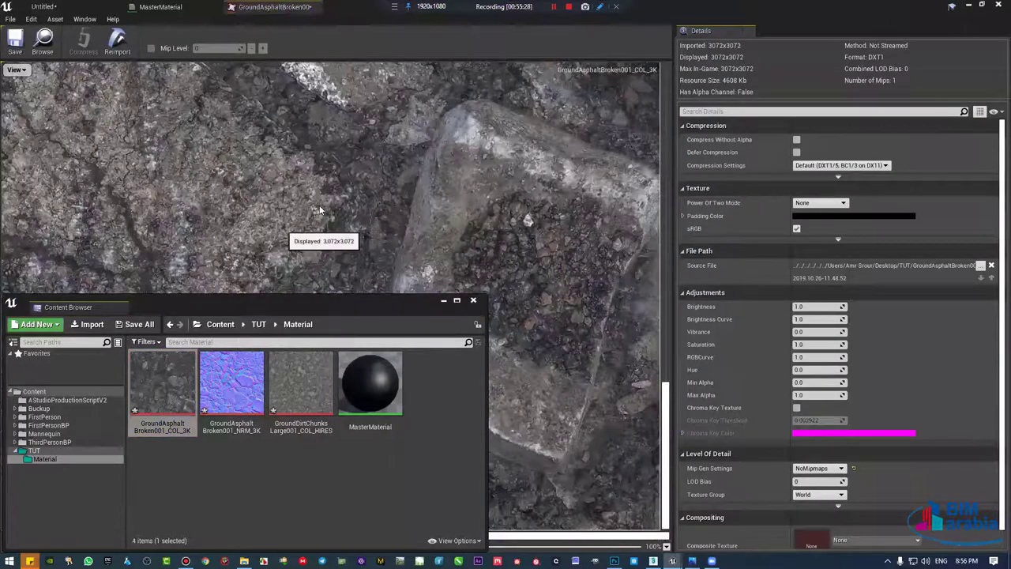
pyautogui.scroll(-2, 357, 246)
pyautogui.scroll(-1, 357, 245)
pyautogui.click(242, 381)
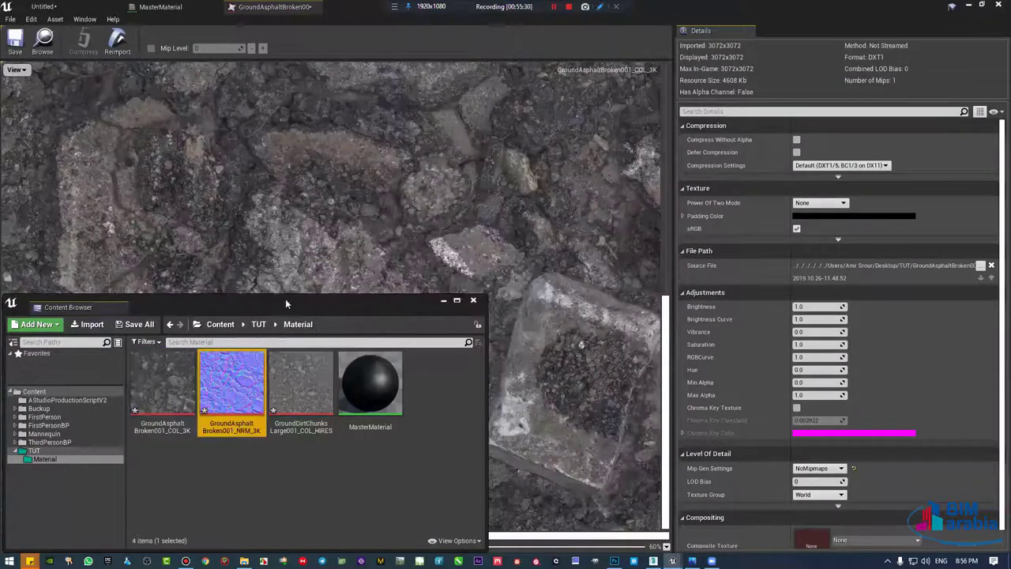
pyautogui.press('Return')
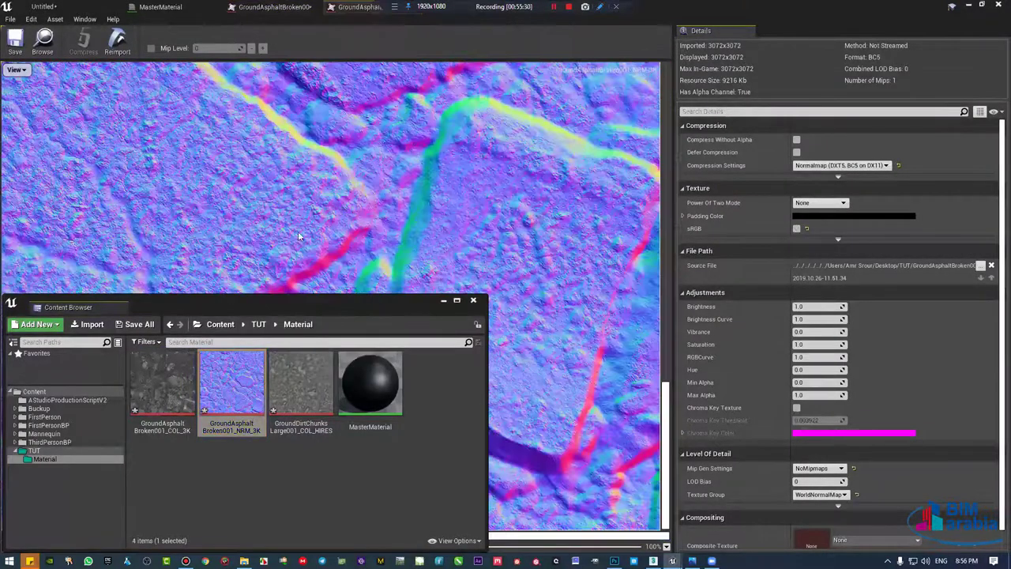
pyautogui.scroll(-1, 297, 231)
pyautogui.doubleClick(279, 379)
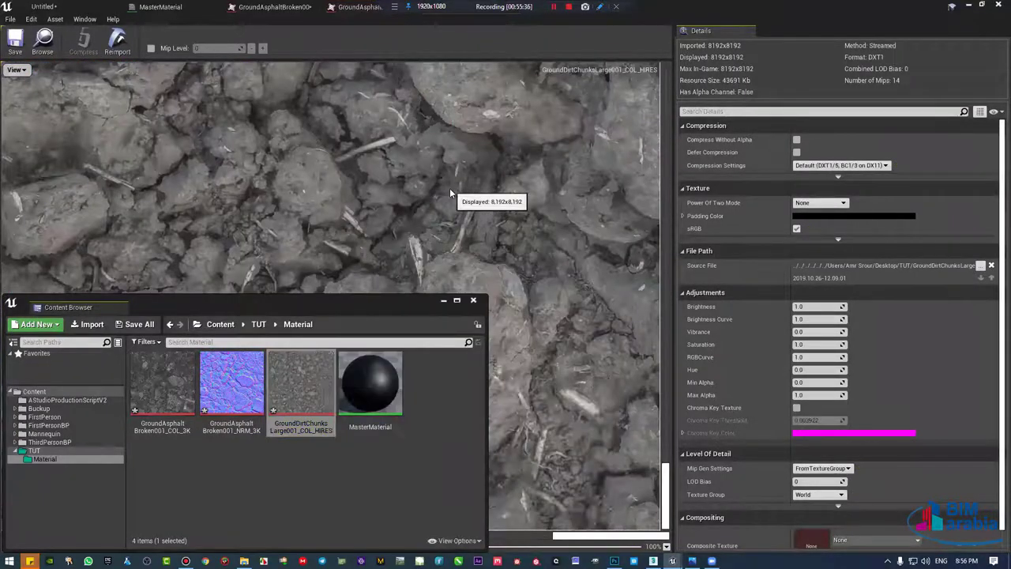
# Step: Revisit the asphalt colour texture, then maximize the TUT folder in File Explorer
pyautogui.scroll(-1, 451, 191)
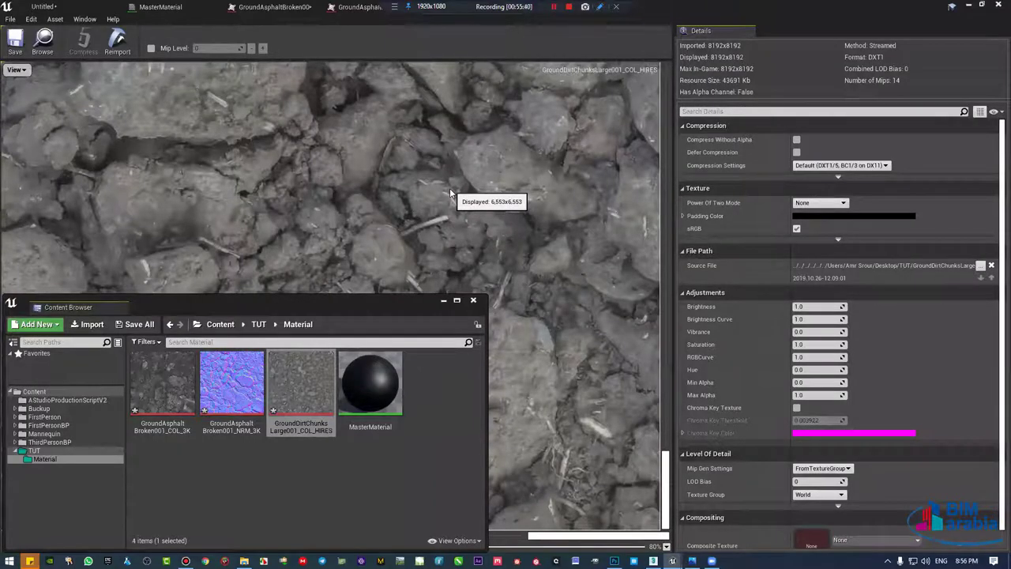
pyautogui.scroll(-1, 424, 196)
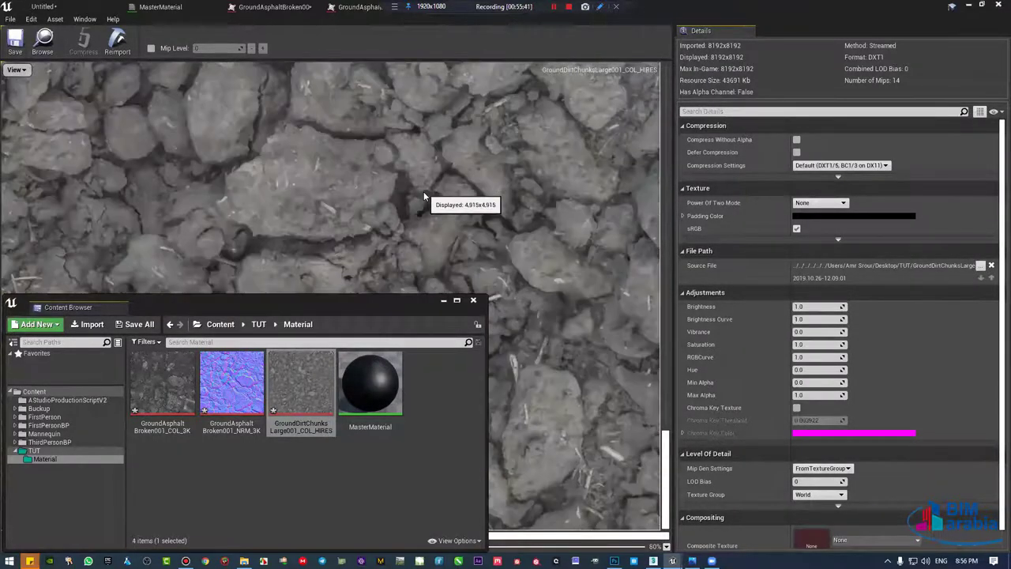
pyautogui.scroll(-2, 423, 196)
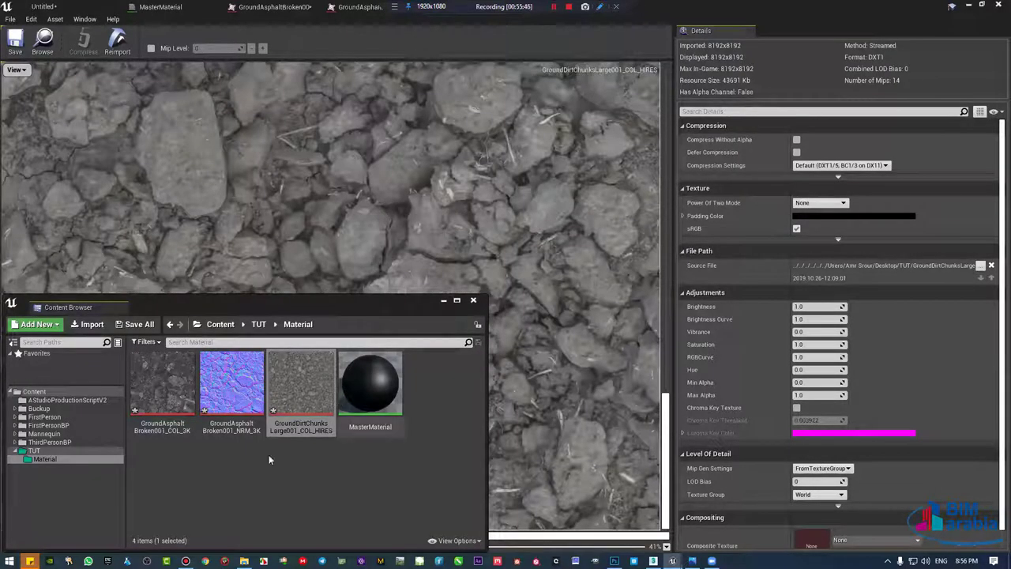
pyautogui.click(165, 395)
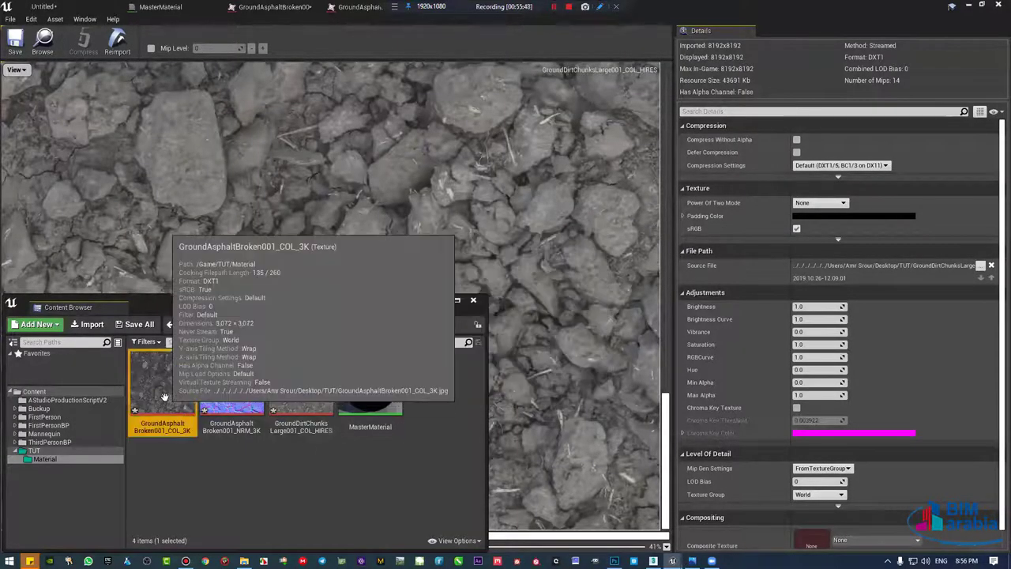
pyautogui.doubleClick(164, 395)
pyautogui.click(308, 397)
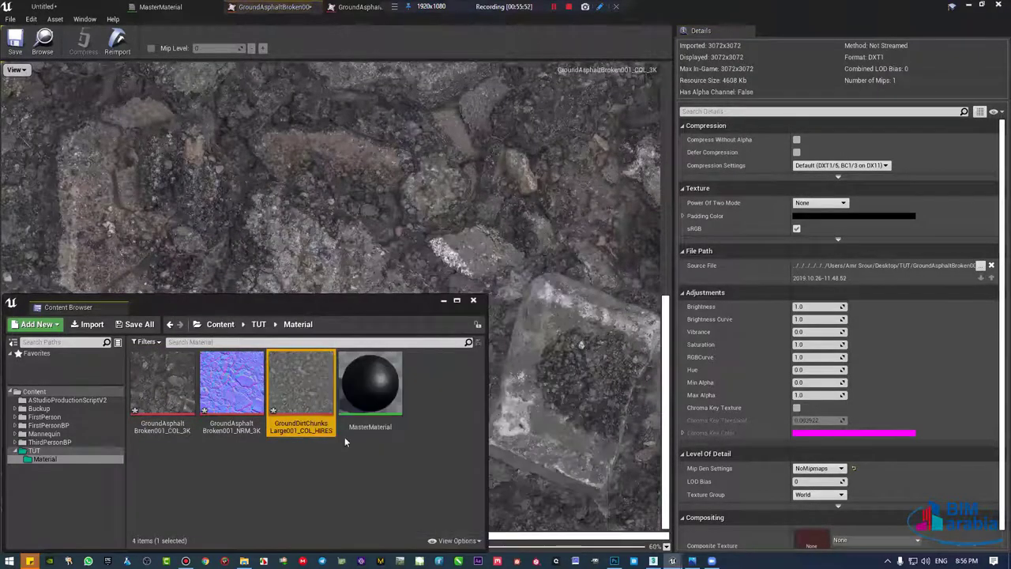
pyautogui.hotkey('alt', 'Tab')
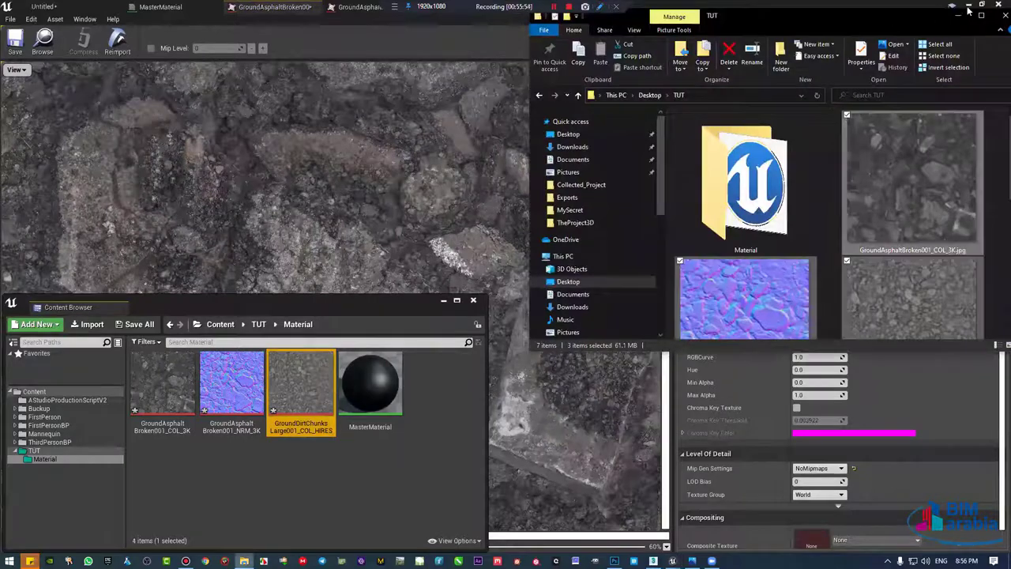
pyautogui.press('super+Up')
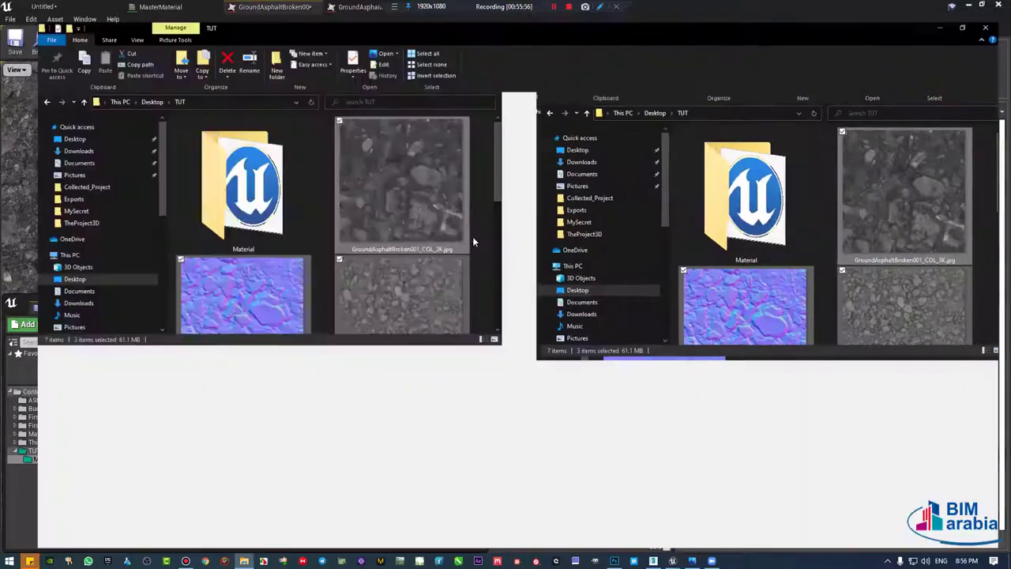
# Step: Look over the asphalt and dirt texture files, then return to Unreal's GroundAsphaltBroken001_COL_3K editor
pyautogui.click(363, 187)
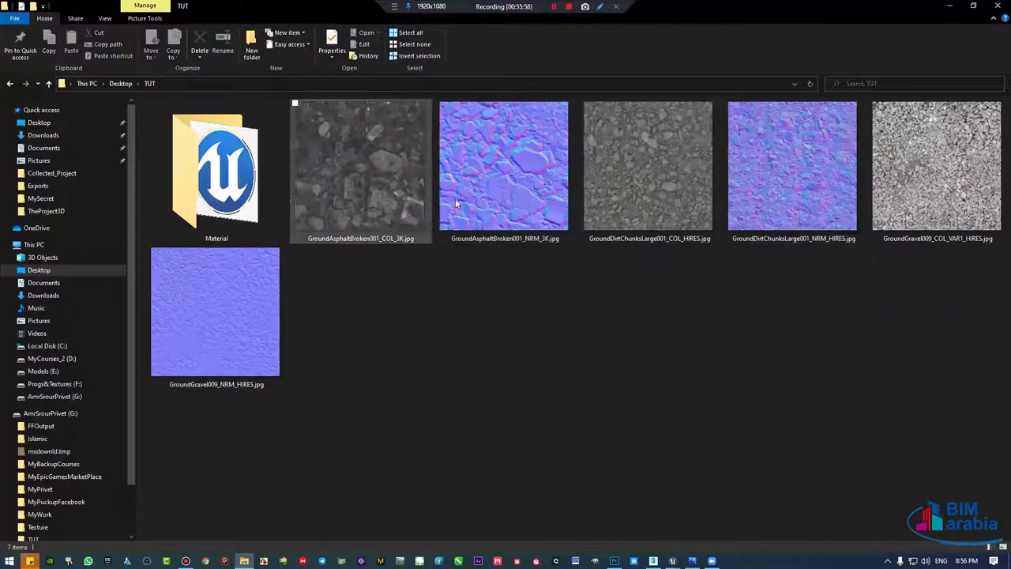
pyautogui.keyDown('ctrl'); pyautogui.click(491, 165); pyautogui.keyUp('ctrl')
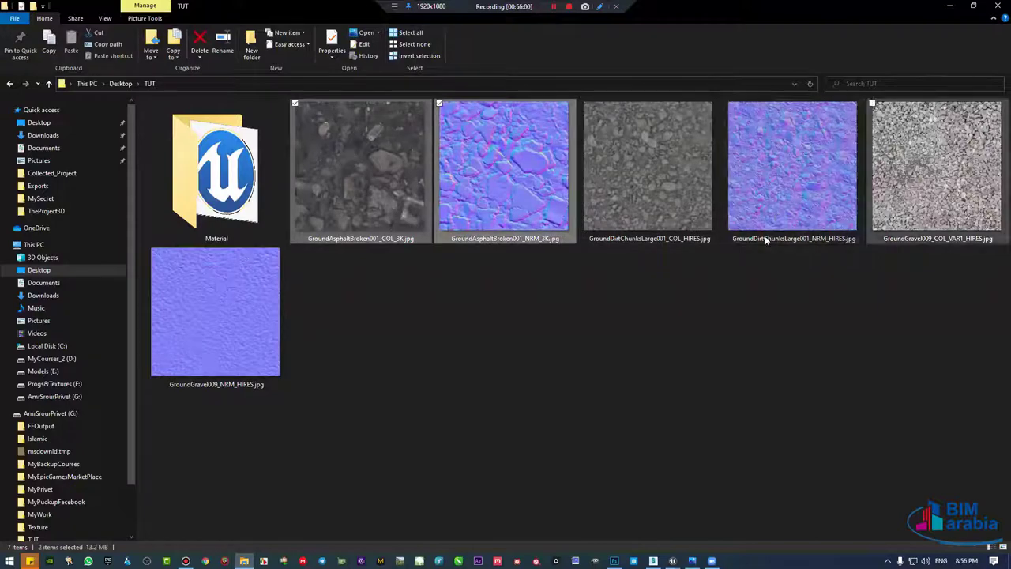
pyautogui.click(639, 180)
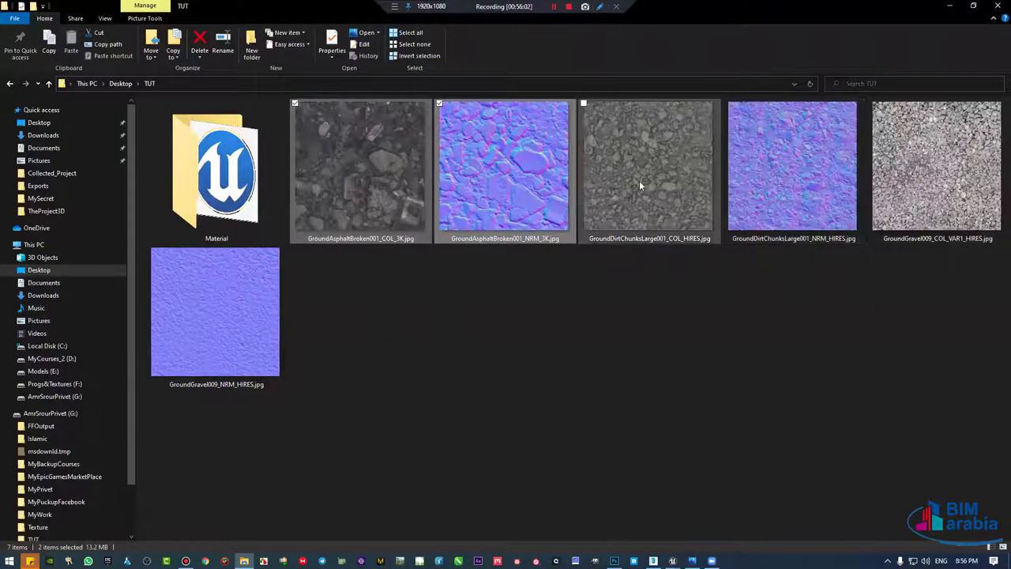
pyautogui.click(545, 172)
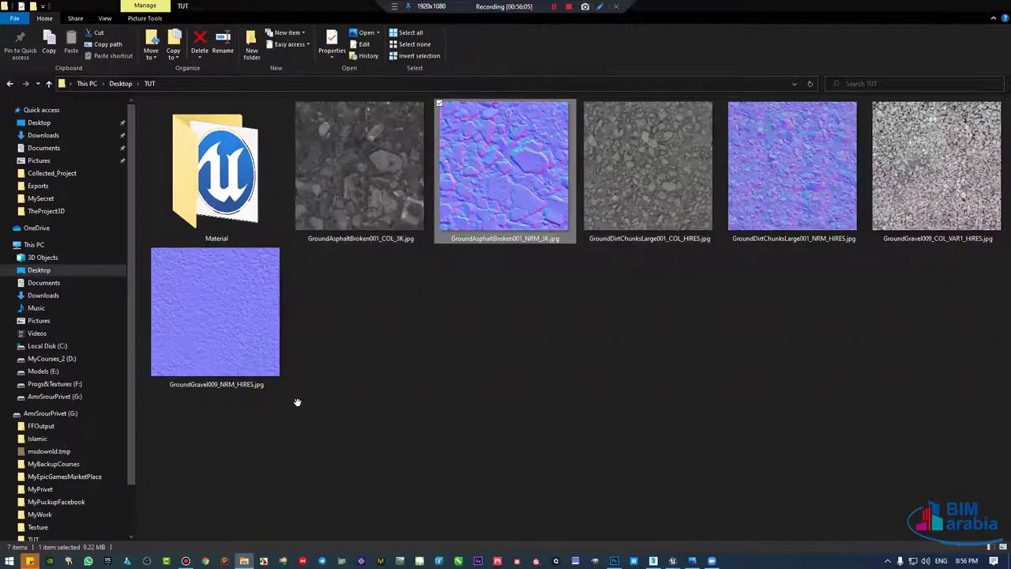
pyautogui.hotkey('alt', 'Tab')
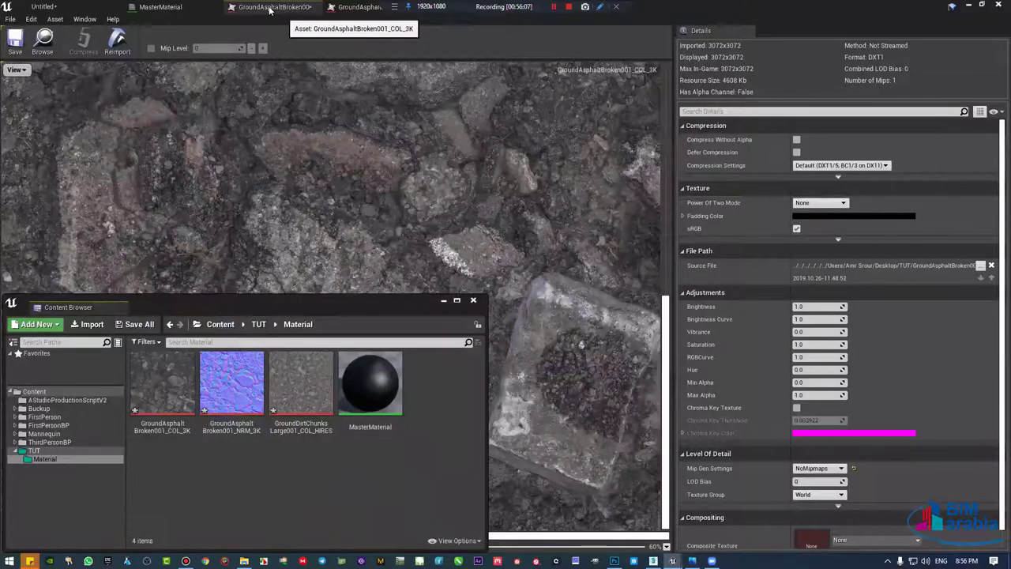
# Step: Close both asphalt texture editors and the Content Browser, framing a Texture Sample beside the output node
pyautogui.middleClick(269, 9)
pyautogui.middleClick(269, 9)
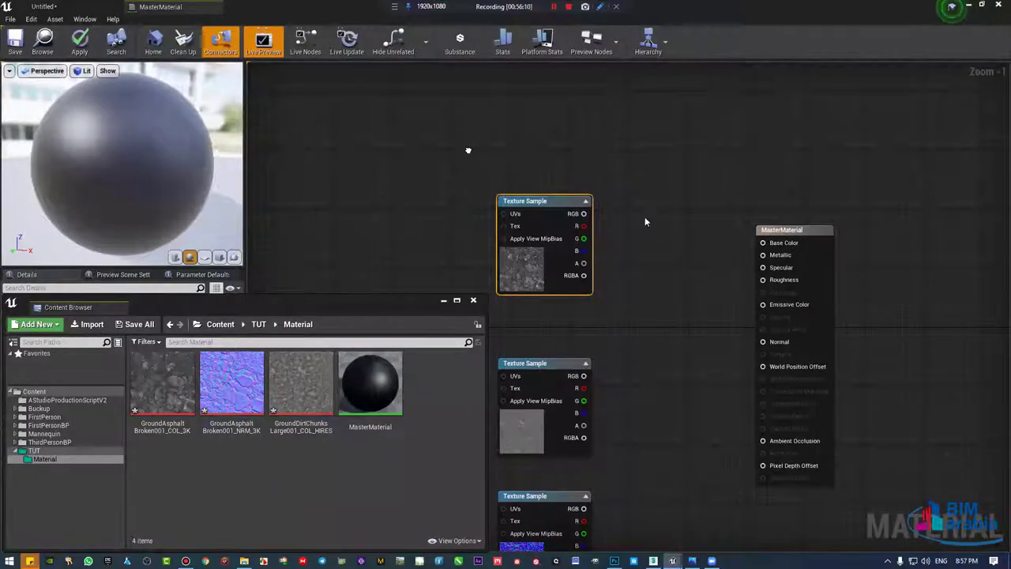
pyautogui.moveTo(644, 222); pyautogui.dragTo(756, 185, button='right')
pyautogui.moveTo(624, 162); pyautogui.dragTo(482, 135)
pyautogui.scroll(-1, 731, 264)
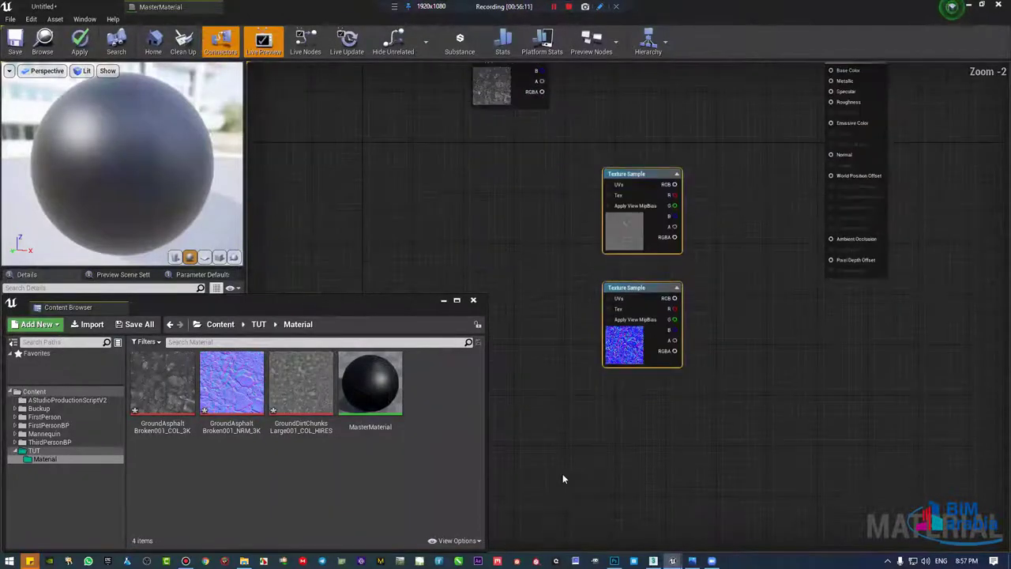
pyautogui.moveTo(562, 478); pyautogui.dragTo(484, 303, button='right')
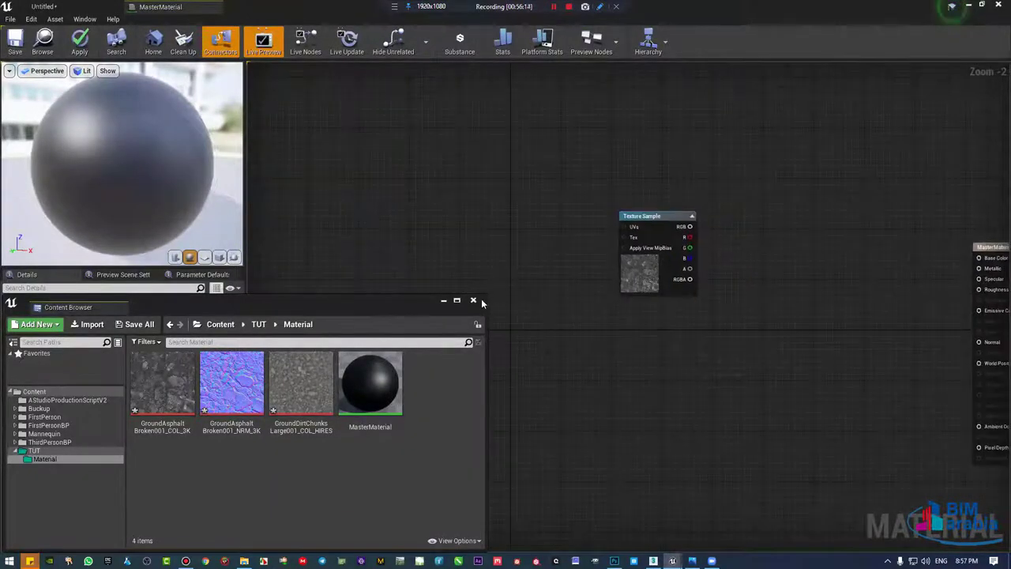
pyautogui.click(474, 300)
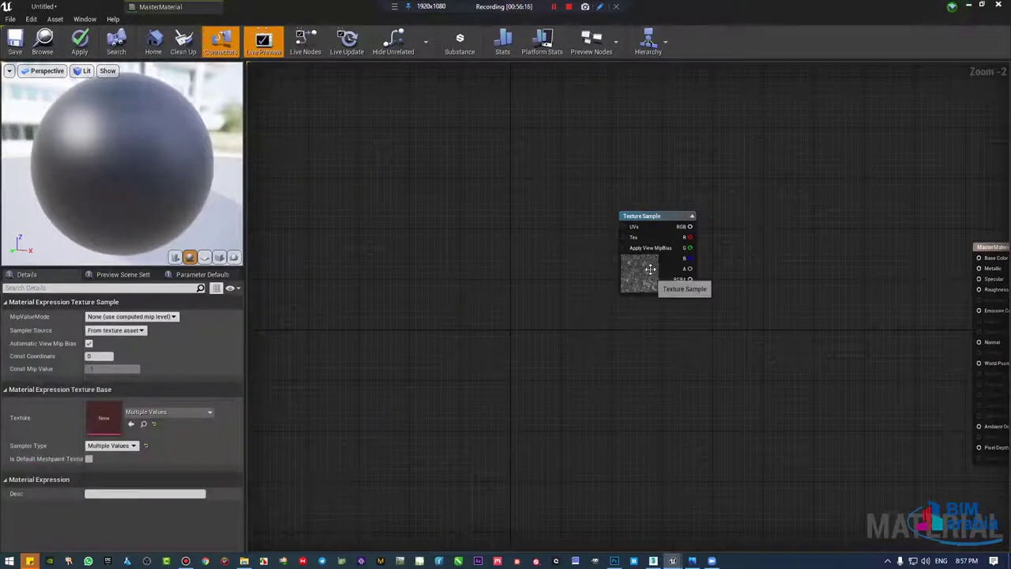
# Step: Wire the asphalt Texture Sample's RGB into Base Color and position the node left of the output
pyautogui.moveTo(648, 269); pyautogui.dragTo(648, 263)
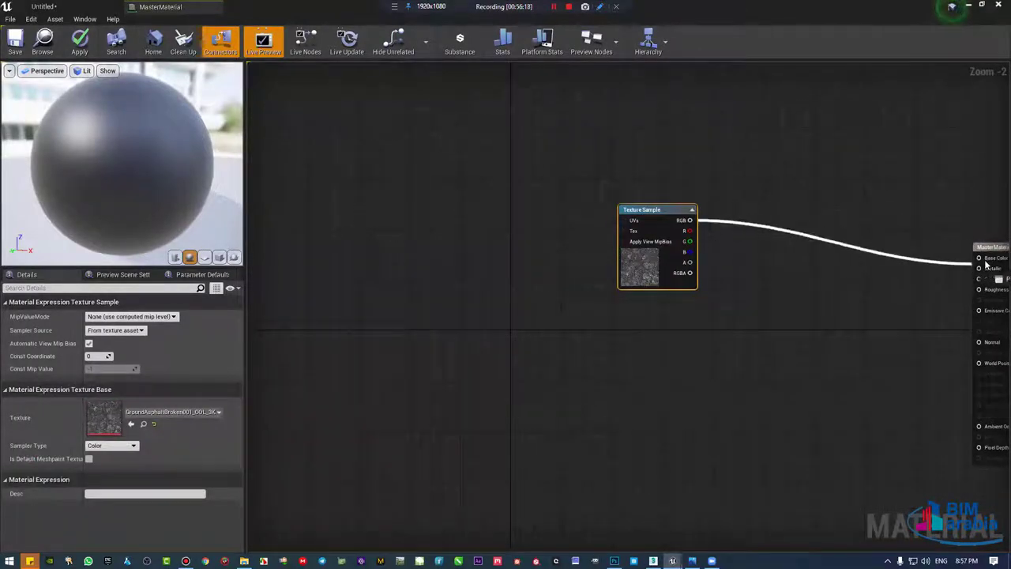
pyautogui.moveTo(979, 257); pyautogui.dragTo(690, 221)
pyautogui.moveTo(646, 261)
pyautogui.mouseDown()
pyautogui.moveTo(665, 303)
pyautogui.moveTo(617, 305)
pyautogui.mouseUp()
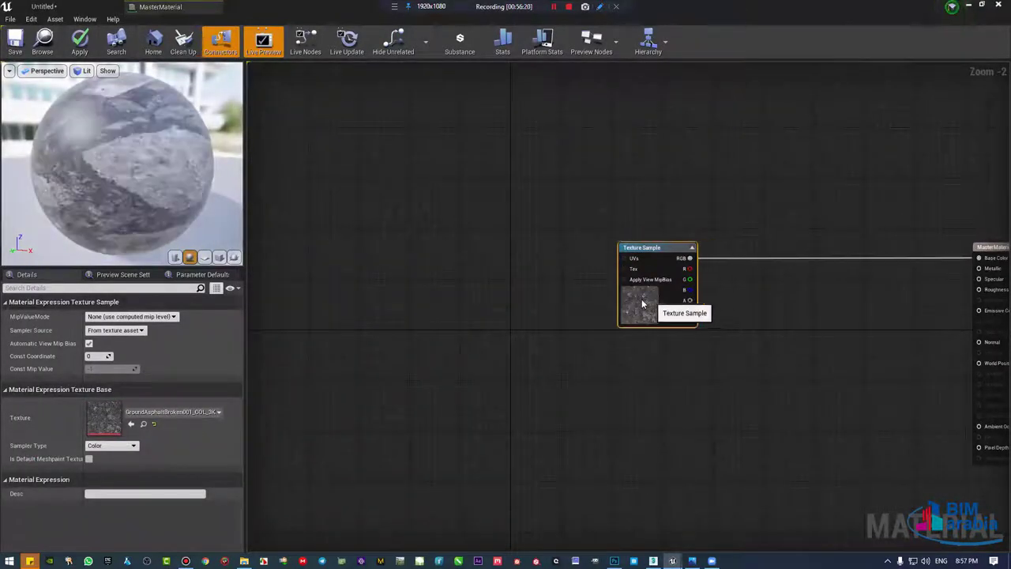
pyautogui.moveTo(544, 280)
pyautogui.mouseDown(button='right')
pyautogui.moveTo(585, 281)
pyautogui.moveTo(549, 283)
pyautogui.mouseUp(button='right')
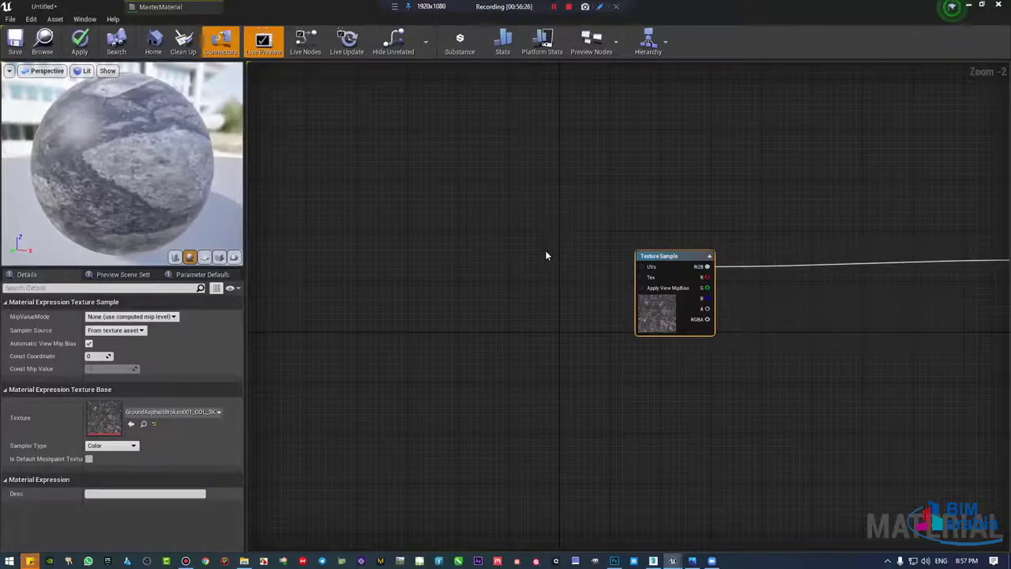
pyautogui.moveTo(545, 255); pyautogui.dragTo(523, 239, button='right')
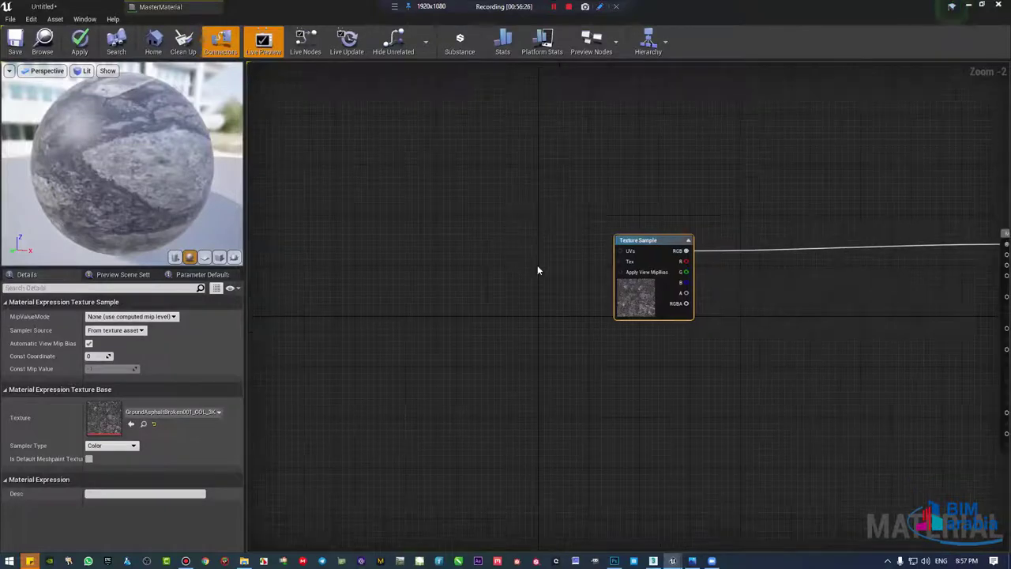
# Step: Add TexCoord, Constant and Multiply nodes, wiring the Constant into the Multiply
pyautogui.click(384, 229)
pyautogui.click(404, 325)
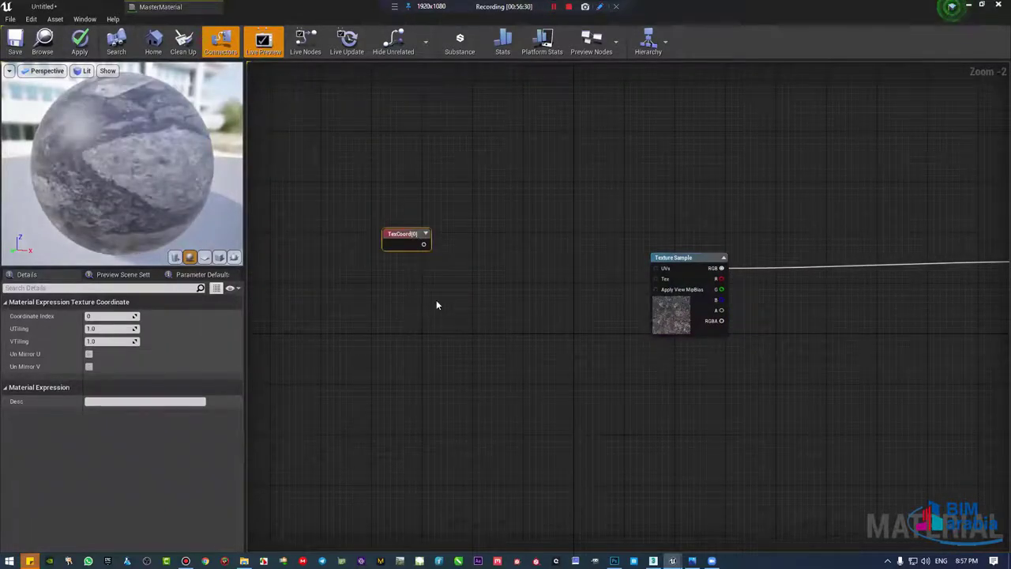
pyautogui.click(455, 259)
pyautogui.moveTo(407, 333); pyautogui.dragTo(408, 299)
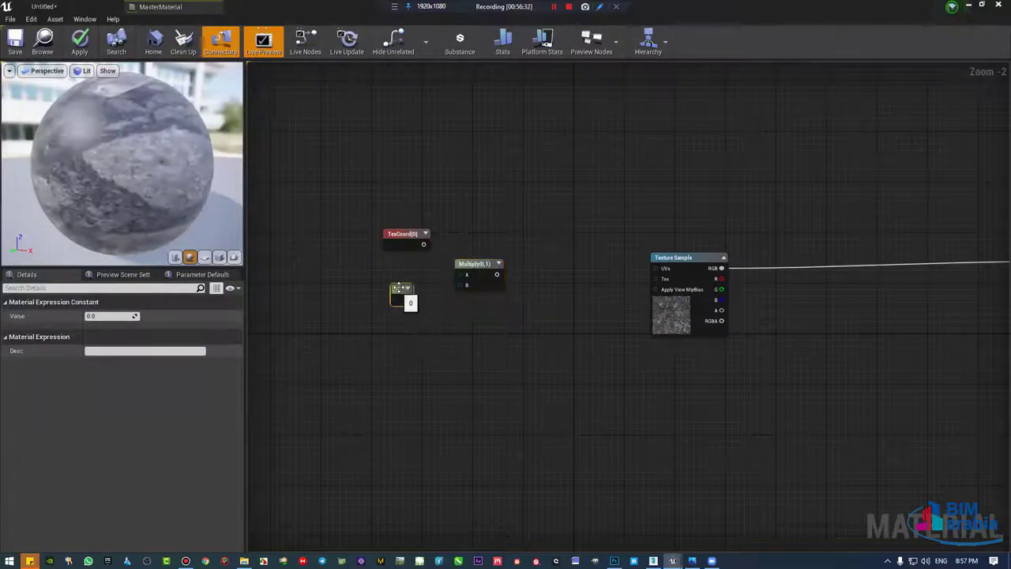
pyautogui.scroll(2, 427, 286)
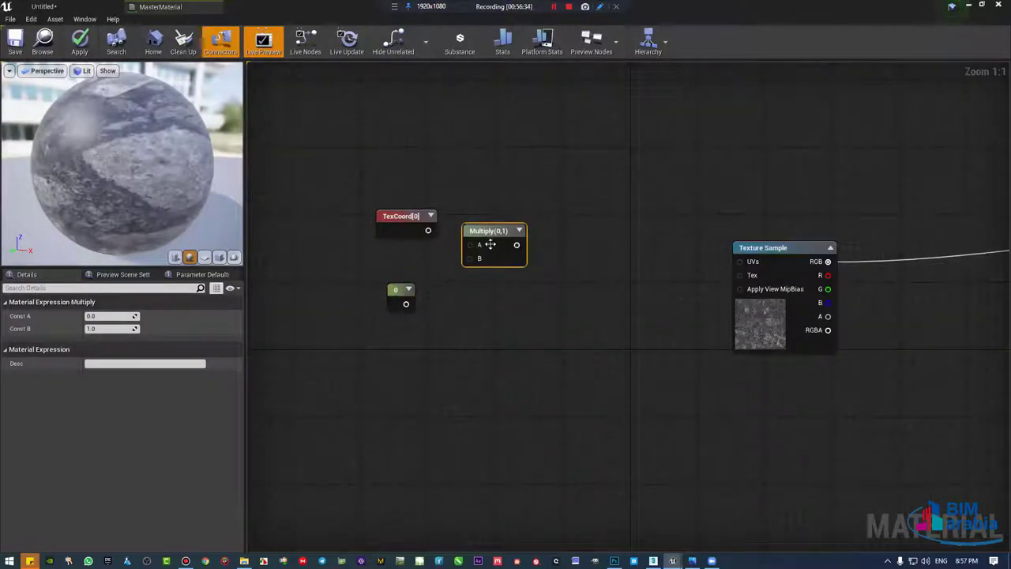
pyautogui.moveTo(406, 303)
pyautogui.mouseDown()
pyautogui.moveTo(472, 245)
pyautogui.moveTo(438, 235)
pyautogui.moveTo(512, 220)
pyautogui.mouseUp()
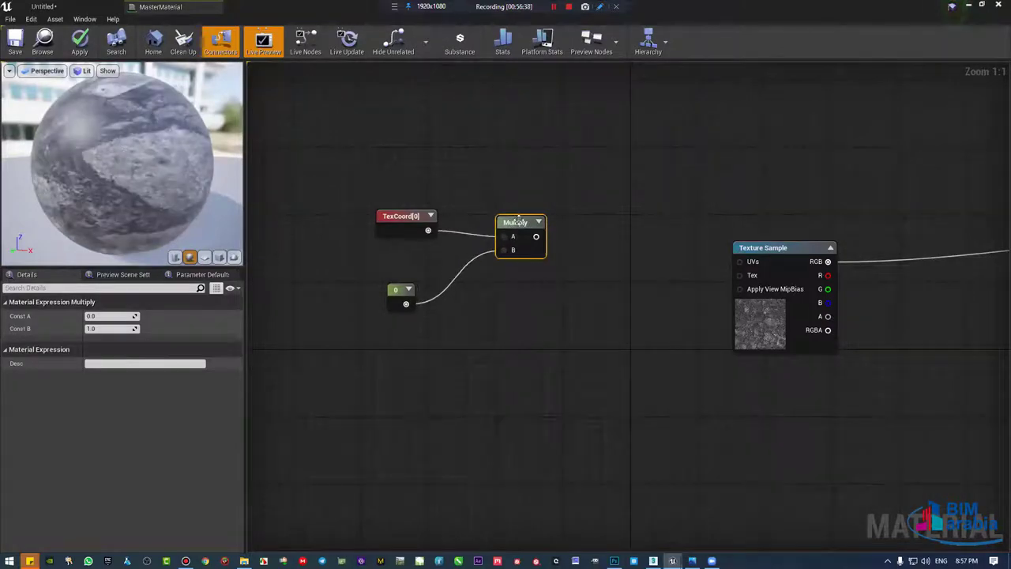
# Step: Convert the Constant into a scalar parameter named FullTiling with default value 1
pyautogui.click(407, 301)
pyautogui.rightClick(407, 299)
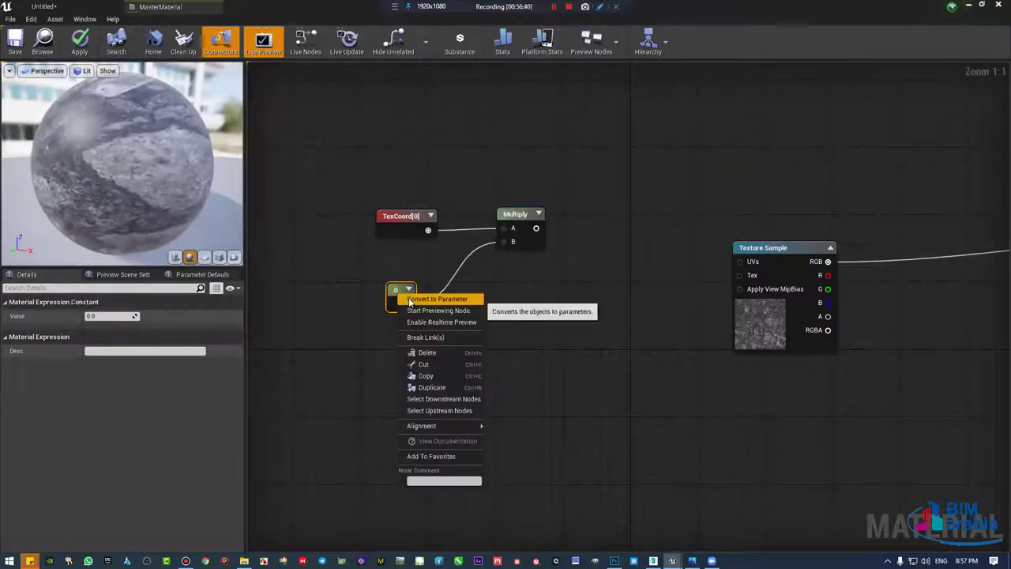
pyautogui.click(409, 296)
pyautogui.write('FullTil')
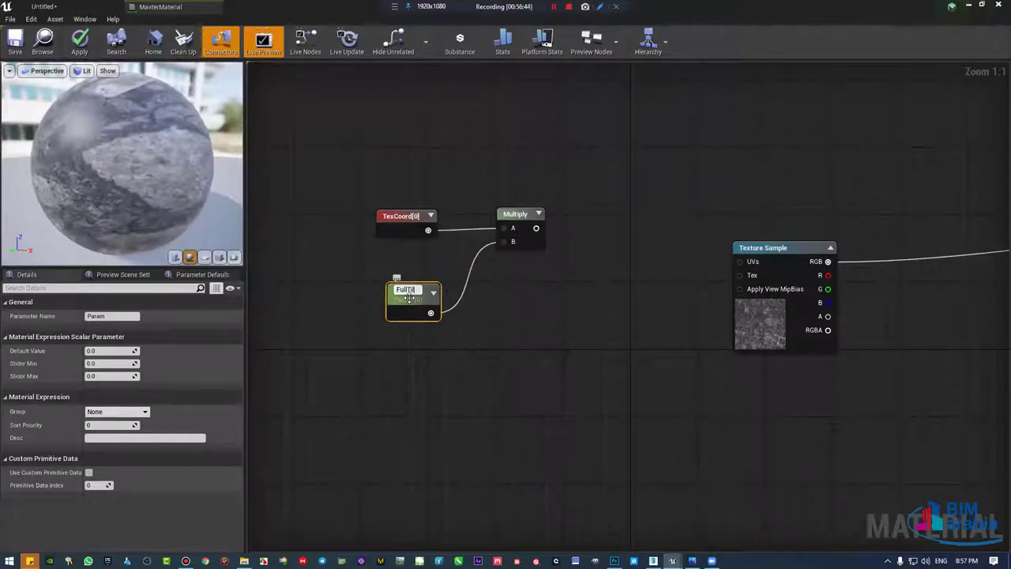
pyautogui.write('ing')
pyautogui.press('Return')
pyautogui.moveTo(410, 302)
pyautogui.mouseDown()
pyautogui.moveTo(400, 294)
pyautogui.moveTo(506, 173)
pyautogui.mouseUp()
pyautogui.click(117, 351)
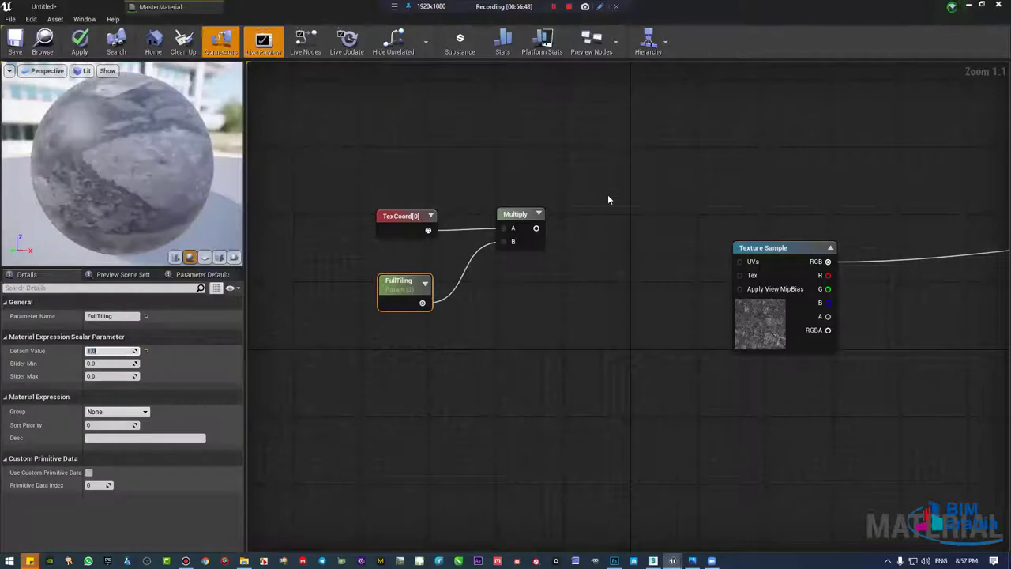
# Step: Arrange TexCoord[0], FullTiling and the Multiply beside the Texture Sample's UVs input
pyautogui.moveTo(527, 227)
pyautogui.mouseDown()
pyautogui.moveTo(687, 269)
pyautogui.moveTo(740, 262)
pyautogui.mouseUp()
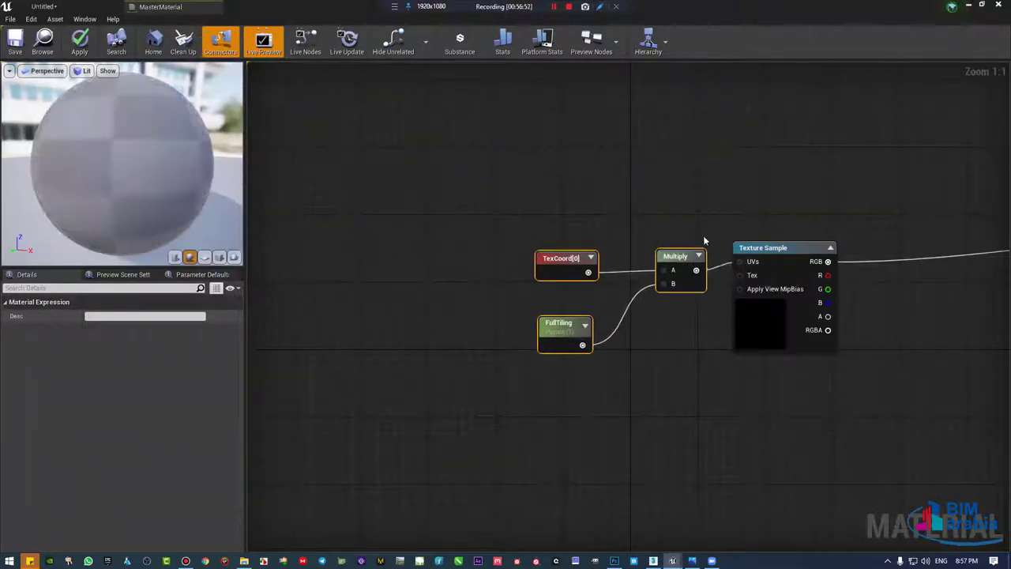
pyautogui.click(624, 237)
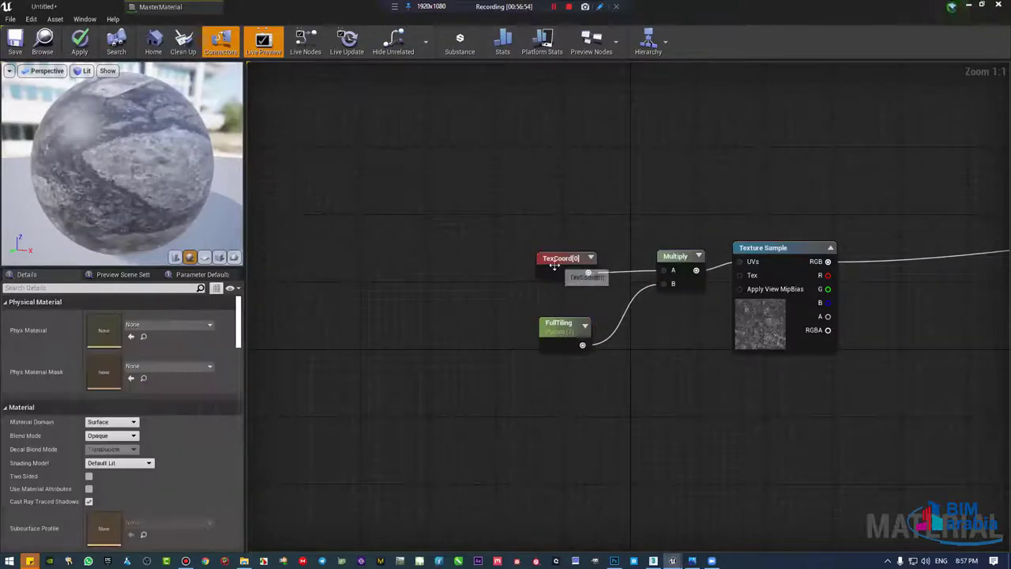
pyautogui.moveTo(546, 264); pyautogui.dragTo(241, 262)
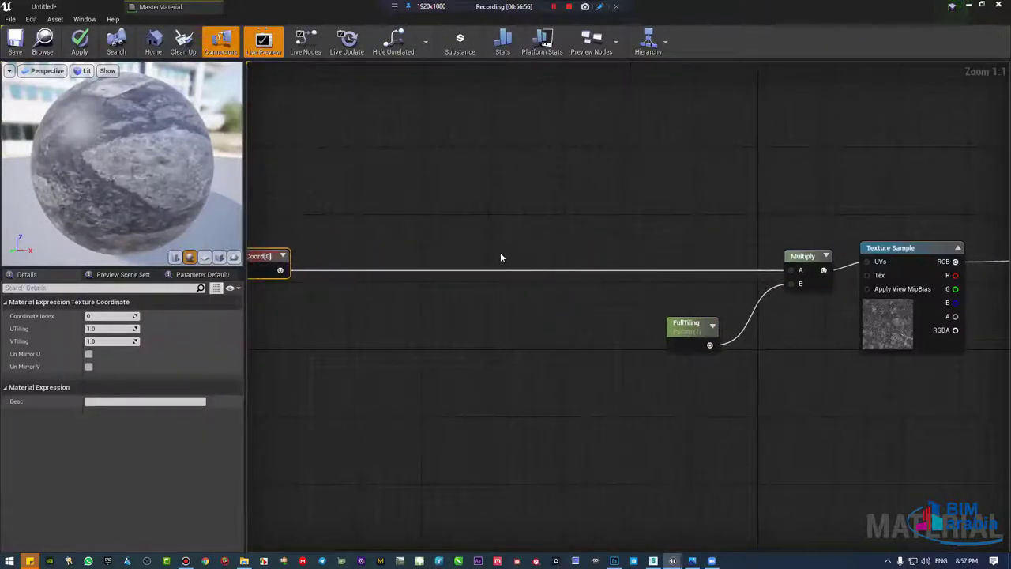
pyautogui.moveTo(639, 255)
pyautogui.mouseDown(button='right')
pyautogui.moveTo(797, 247)
pyautogui.moveTo(668, 242)
pyautogui.mouseUp(button='right')
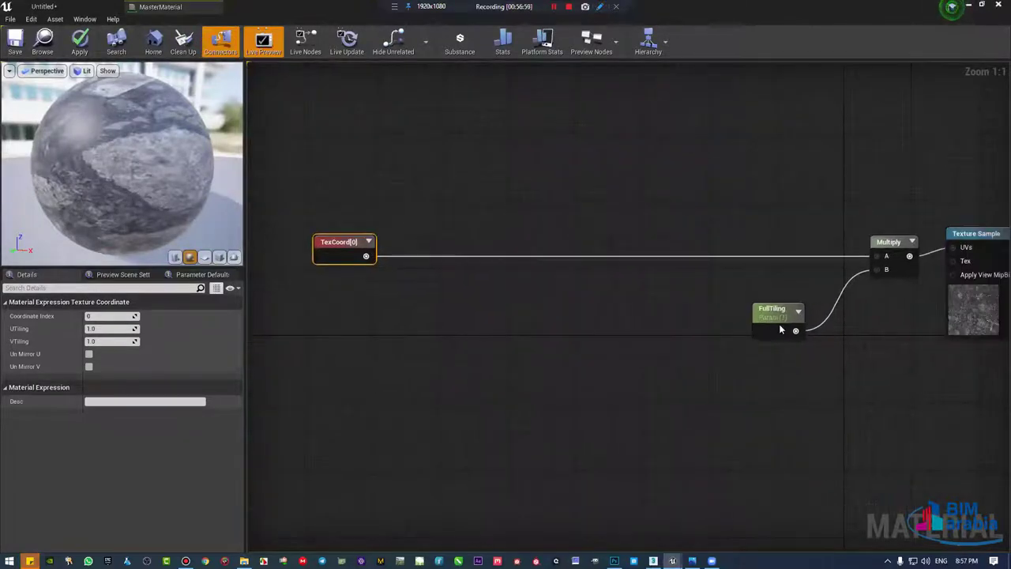
pyautogui.click(804, 312)
pyautogui.moveTo(810, 335); pyautogui.dragTo(835, 335)
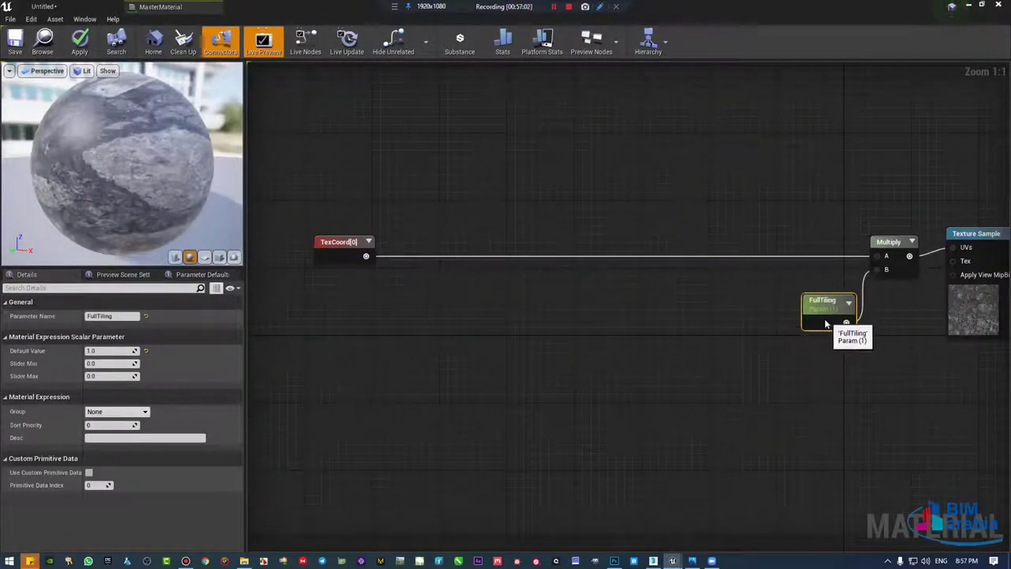
pyautogui.moveTo(739, 316); pyautogui.dragTo(756, 316, button='right')
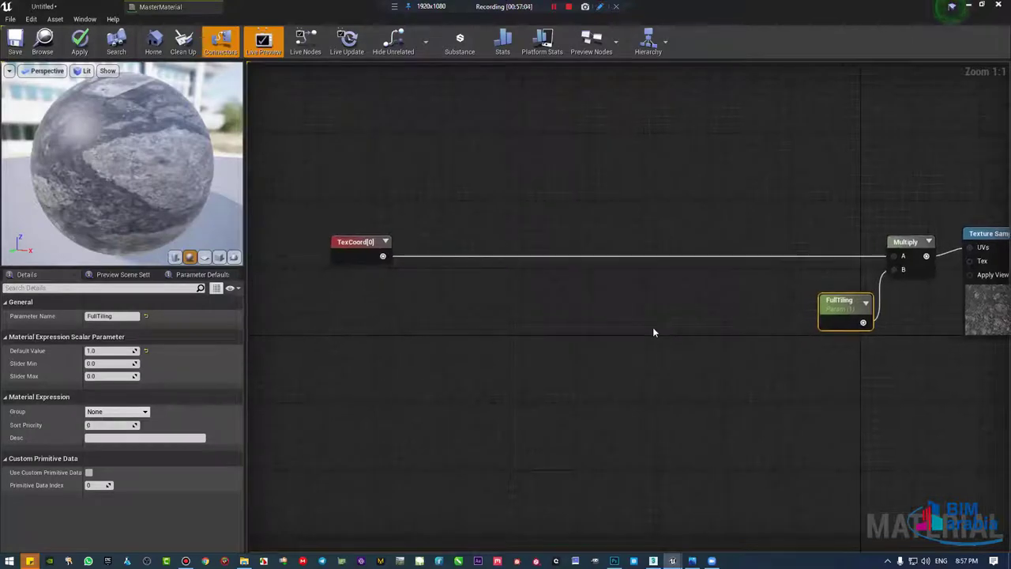
# Step: Add a second Multiply node fed by TexCoord[0]
pyautogui.click(351, 241)
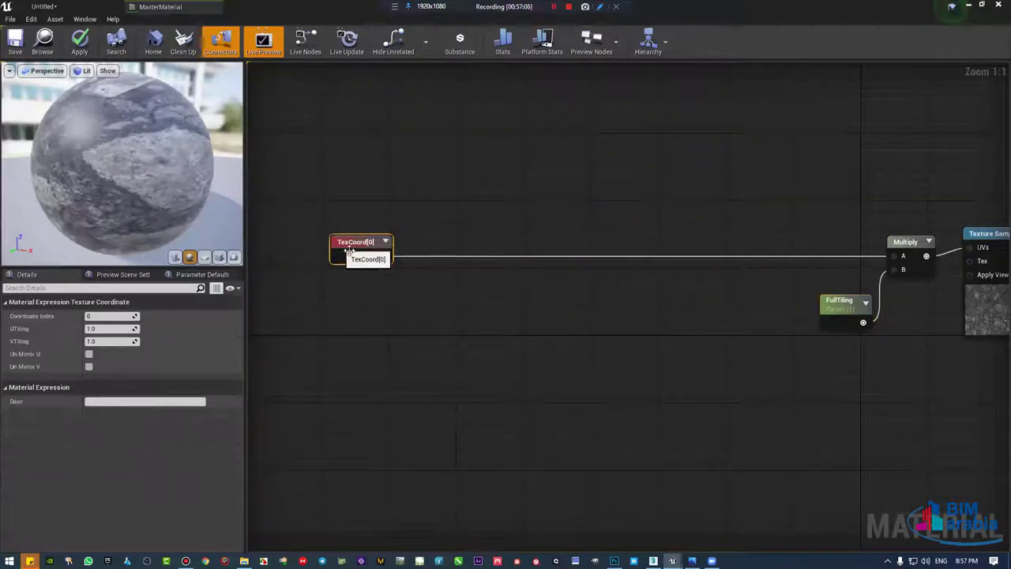
pyautogui.press('m')
pyautogui.click(426, 320)
pyautogui.moveTo(442, 324)
pyautogui.mouseDown()
pyautogui.moveTo(431, 275)
pyautogui.moveTo(431, 290)
pyautogui.moveTo(442, 261)
pyautogui.moveTo(456, 275)
pyautogui.mouseUp()
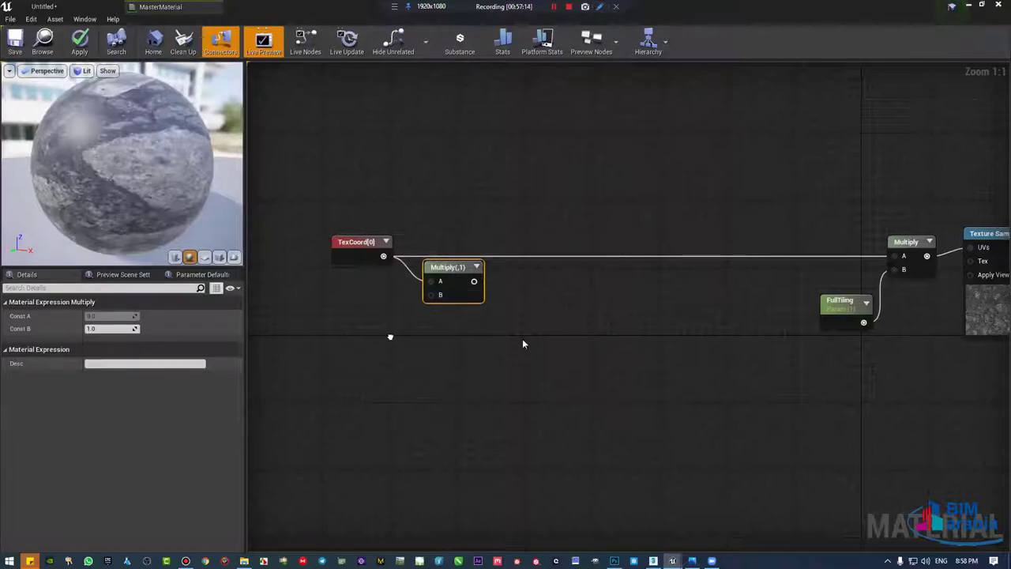
# Step: Add an AppendVector node beside the TexCoord Multiply, discarding a mistaken AppendMany
pyautogui.moveTo(522, 338); pyautogui.dragTo(454, 354, button='right')
pyautogui.write('append')
pyautogui.press('Return')
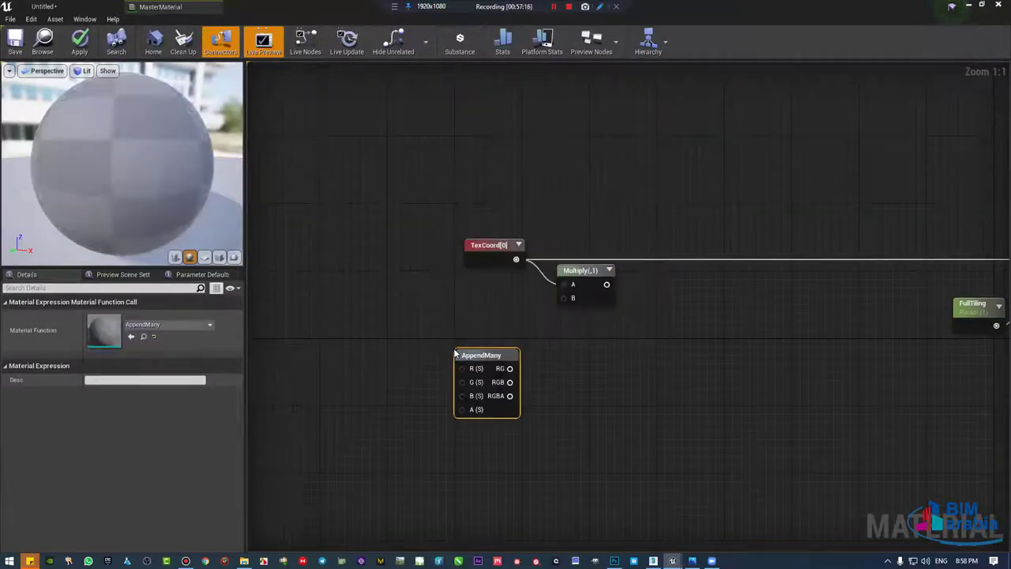
pyautogui.press('Delete')
pyautogui.rightClick(395, 357)
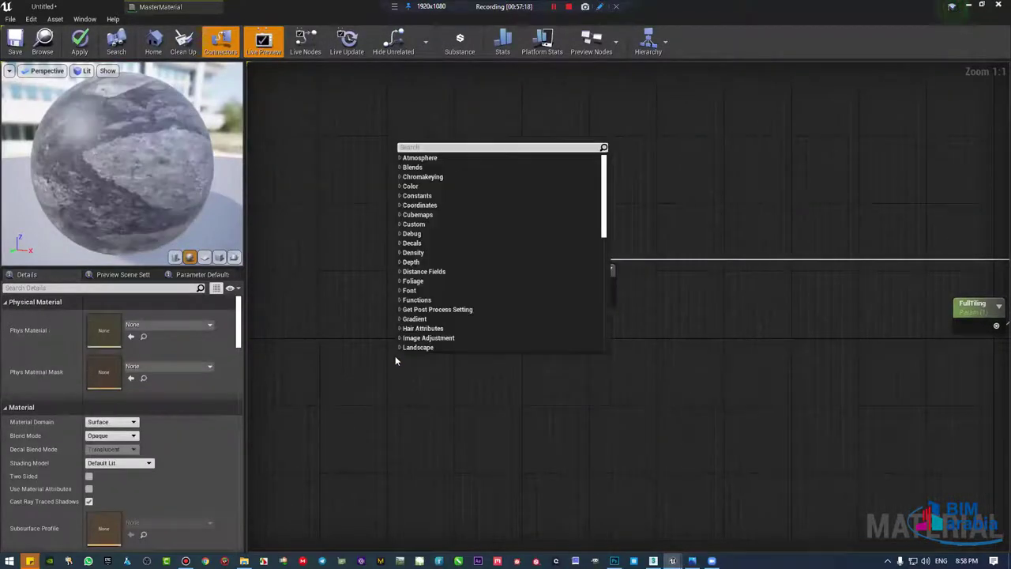
pyautogui.write('appen')
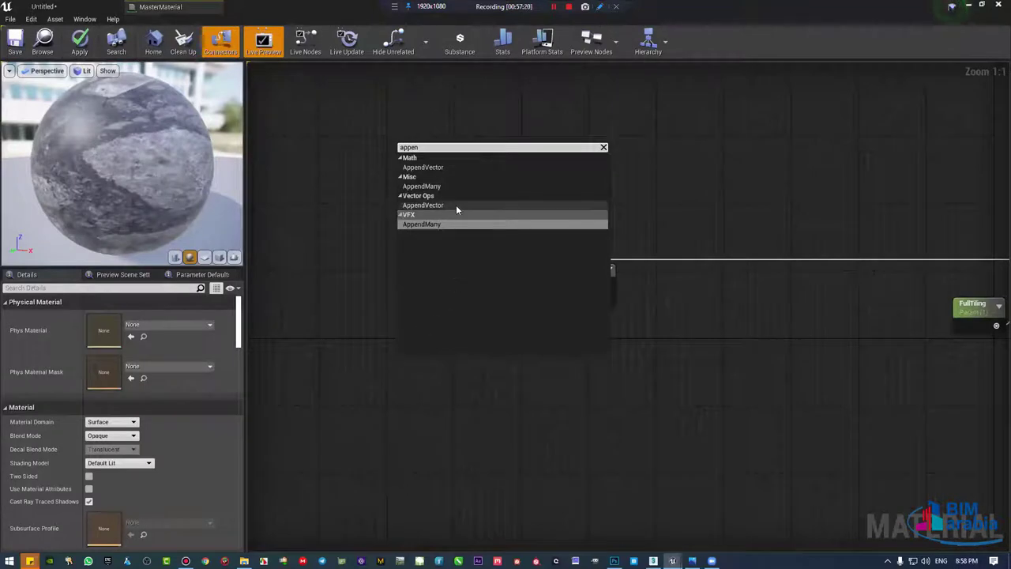
pyautogui.click(456, 204)
pyautogui.moveTo(408, 363)
pyautogui.mouseDown()
pyautogui.moveTo(451, 323)
pyautogui.moveTo(564, 298)
pyautogui.mouseUp()
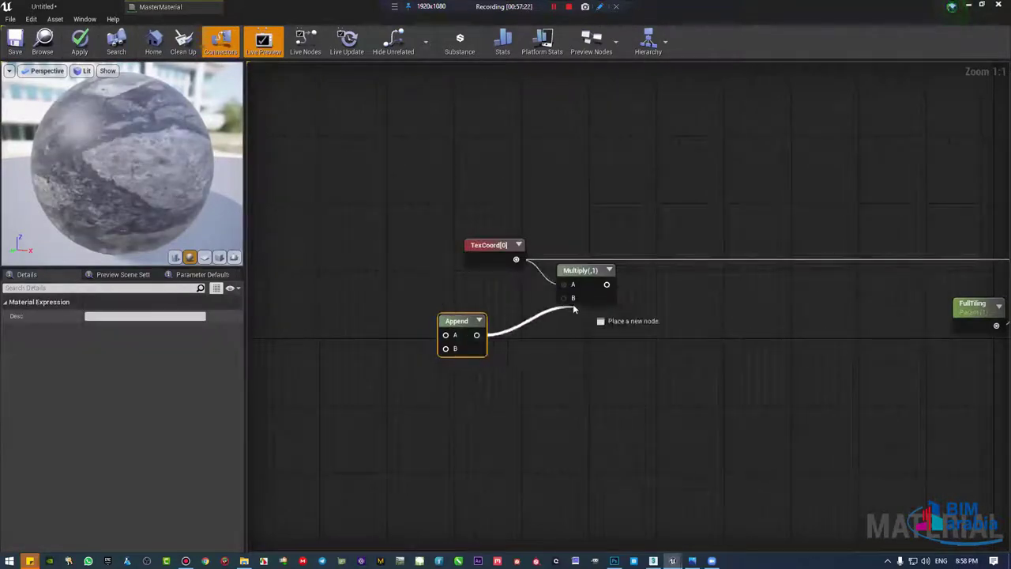
pyautogui.moveTo(478, 324); pyautogui.dragTo(537, 315)
# Step: Add two Constants, wire the first into Append A and convert it to parameter UTiling
pyautogui.click(284, 306)
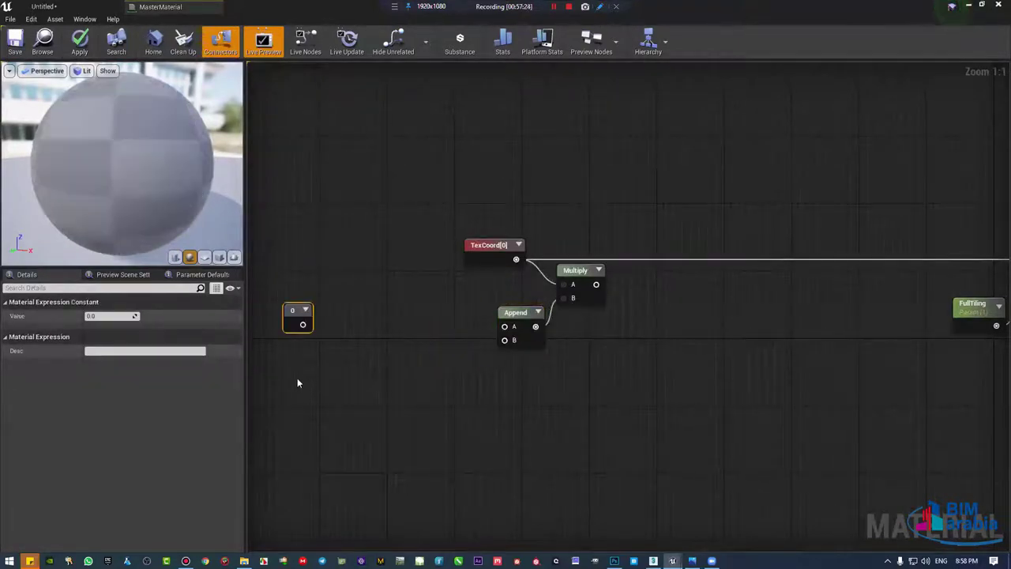
pyautogui.click(291, 373)
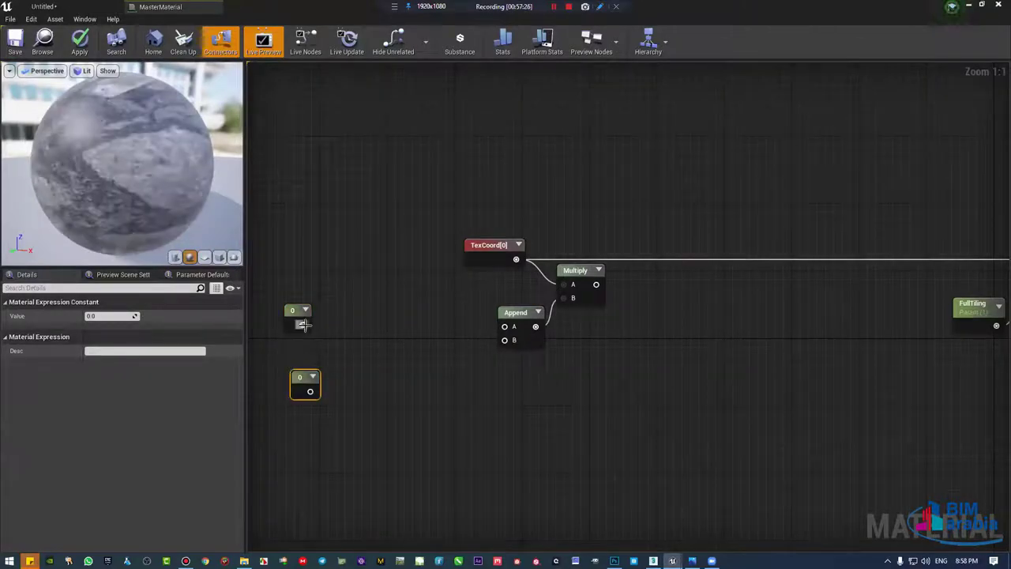
pyautogui.moveTo(302, 325); pyautogui.dragTo(508, 326)
pyautogui.moveTo(294, 311); pyautogui.dragTo(390, 313)
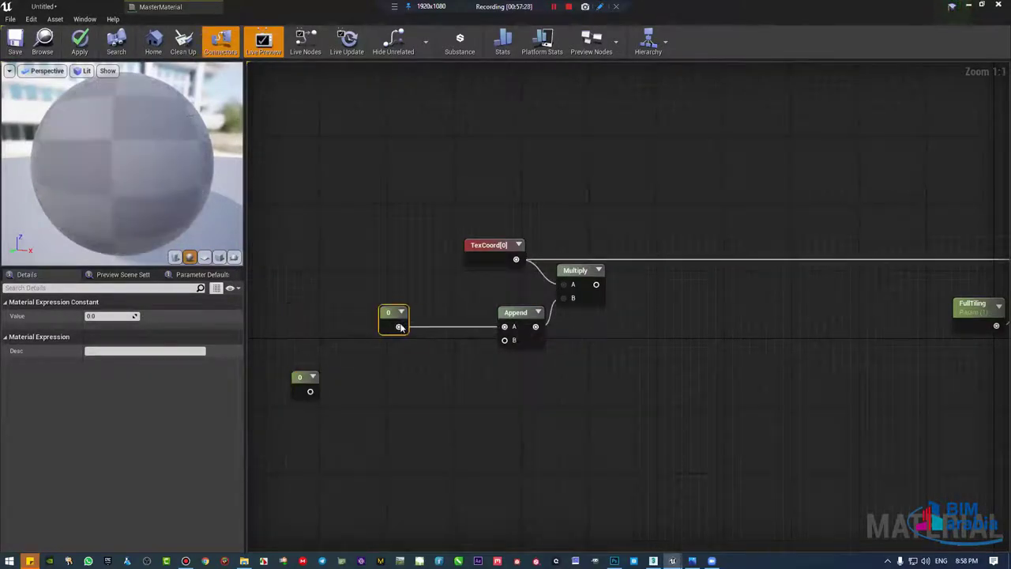
pyautogui.rightClick(392, 319)
pyautogui.click(356, 288)
pyautogui.rightClick(399, 315)
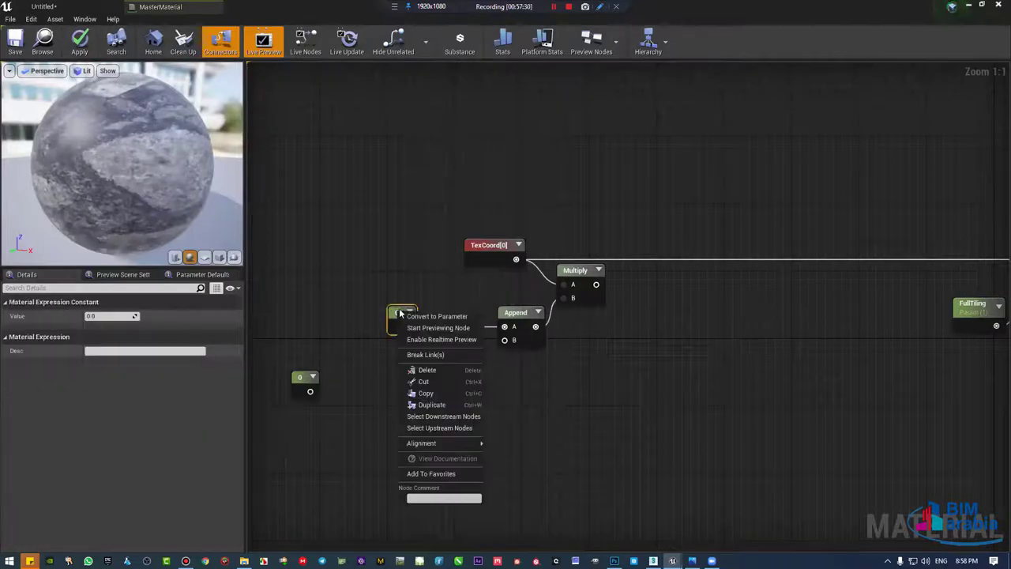
pyautogui.click(439, 322)
pyautogui.write('U')
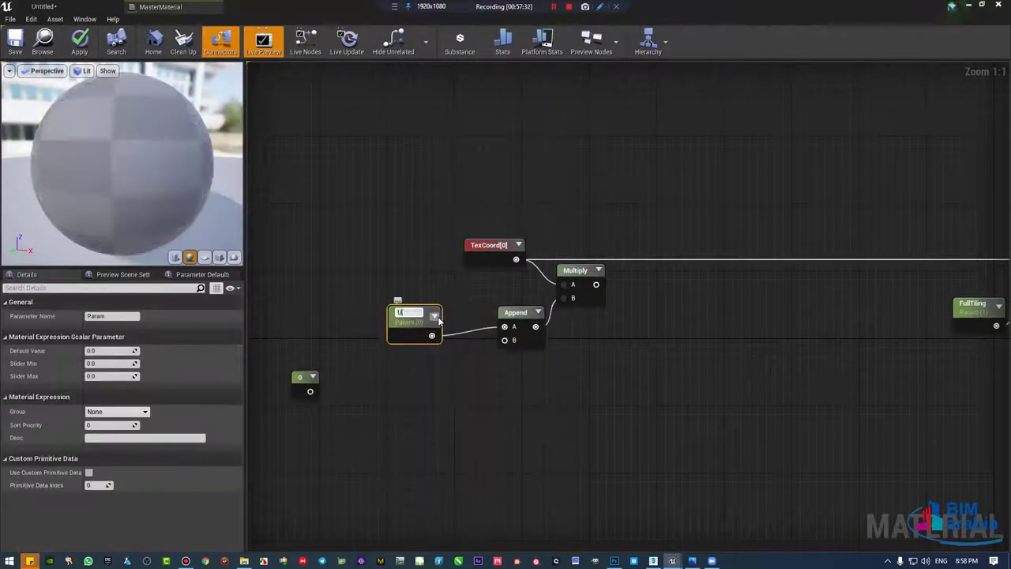
pyautogui.write('Tiling')
pyautogui.press('Return')
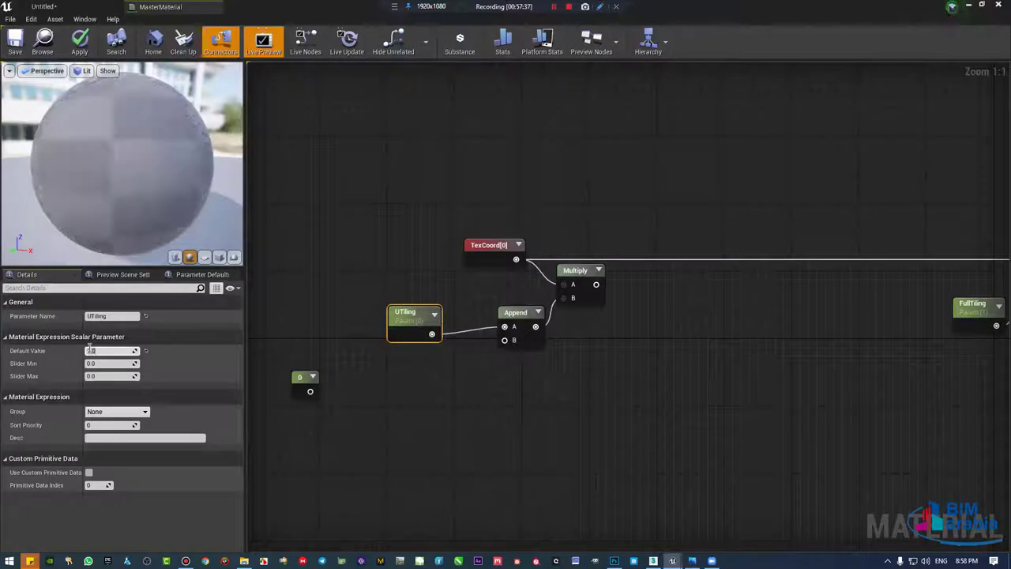
pyautogui.write('1')
# Step: Convert the second Constant into parameter VTiling with default 1.0 on Append's B input
pyautogui.moveTo(315, 394)
pyautogui.mouseDown()
pyautogui.moveTo(412, 397)
pyautogui.moveTo(505, 339)
pyautogui.mouseUp()
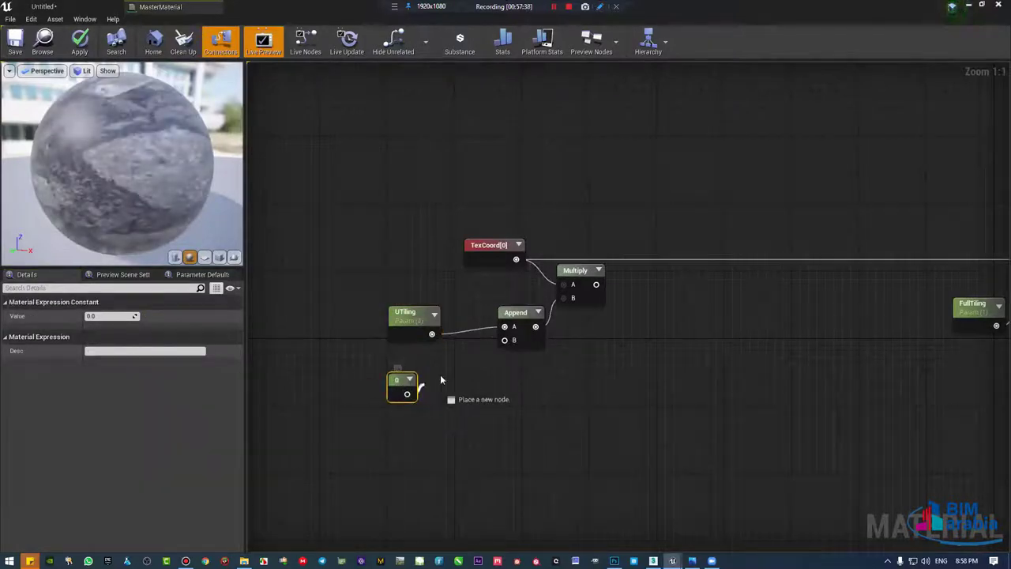
pyautogui.rightClick(395, 390)
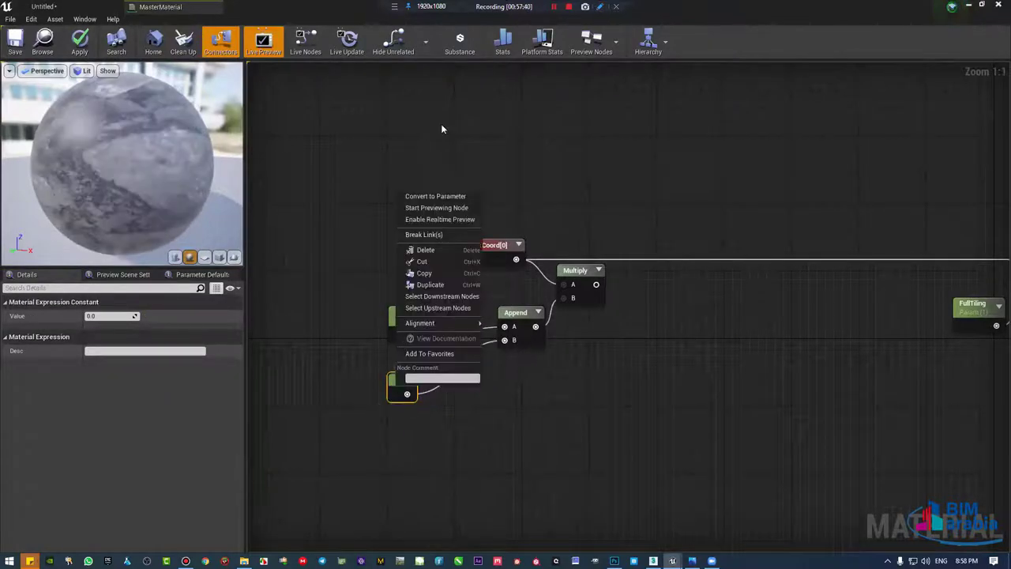
pyautogui.click(443, 196)
pyautogui.write('VTi')
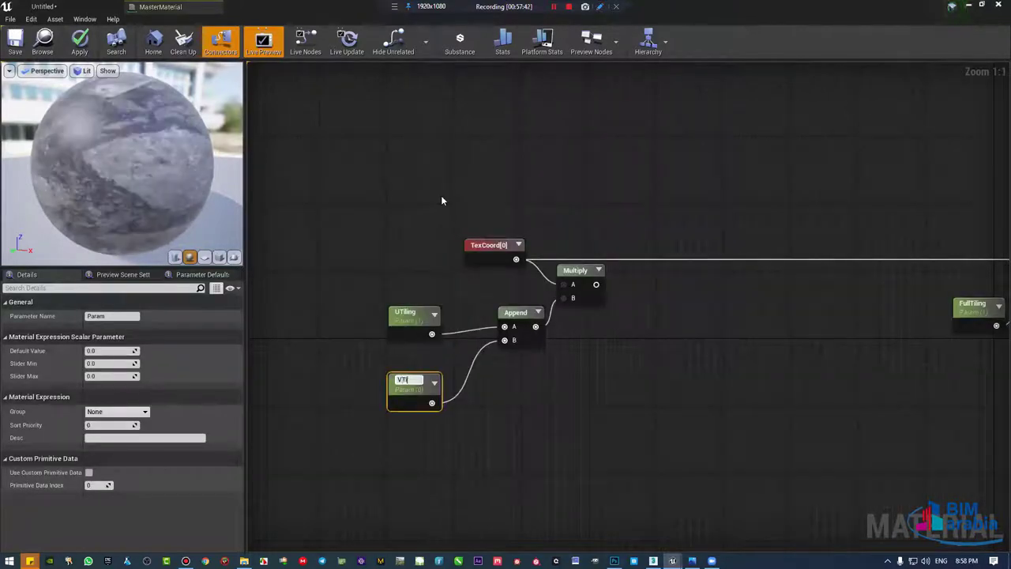
pyautogui.write('ling')
pyautogui.press('Return')
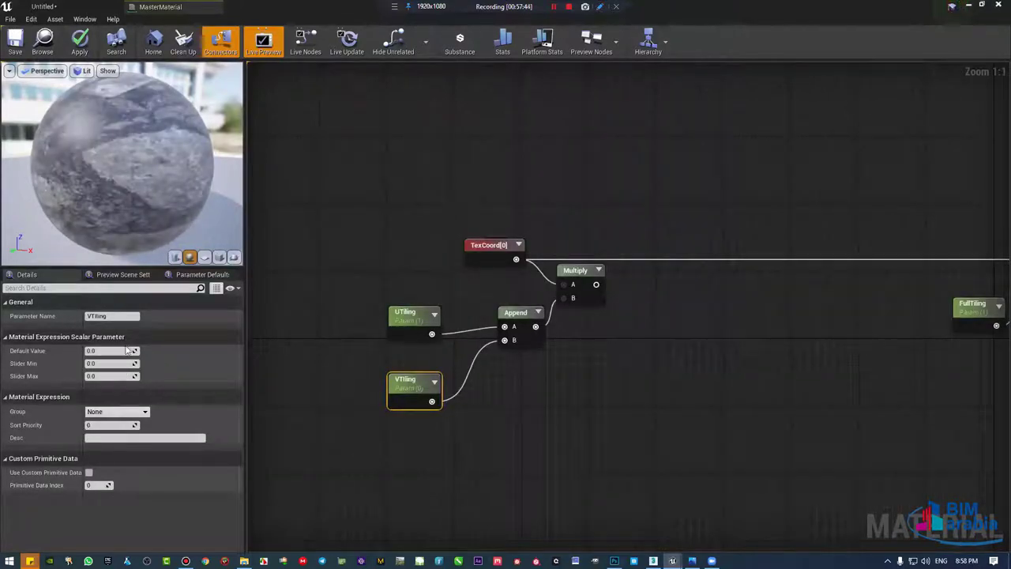
pyautogui.write('1')
pyautogui.press('Return')
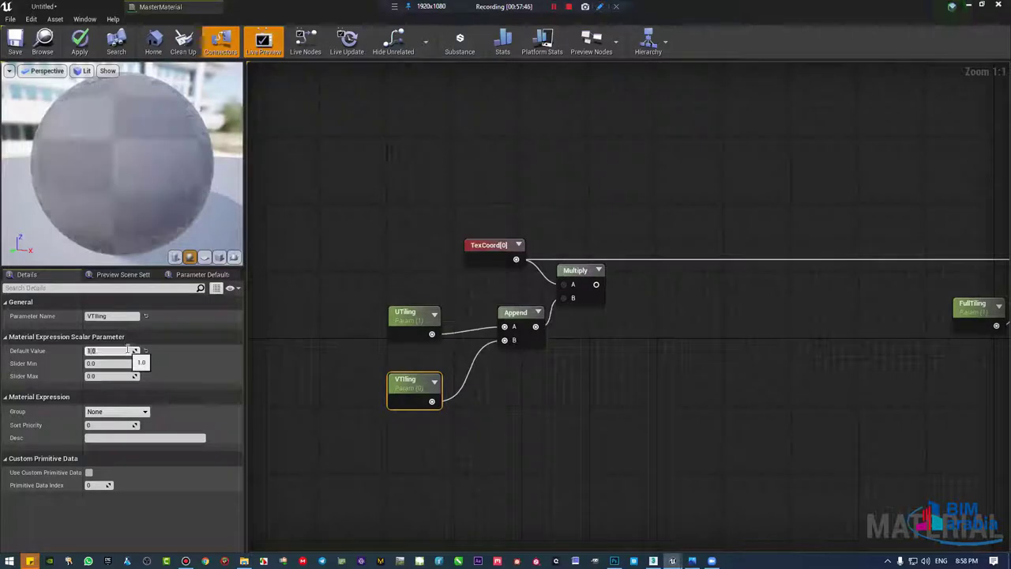
# Step: Arrange UTiling, VTiling, Append and the Multiply nodes into a tidy chain toward FullTiling
pyautogui.moveTo(409, 378)
pyautogui.mouseDown()
pyautogui.moveTo(409, 353)
pyautogui.moveTo(468, 318)
pyautogui.mouseUp()
pyautogui.keyDown('ctrl'); pyautogui.click(425, 335); pyautogui.keyUp('ctrl')
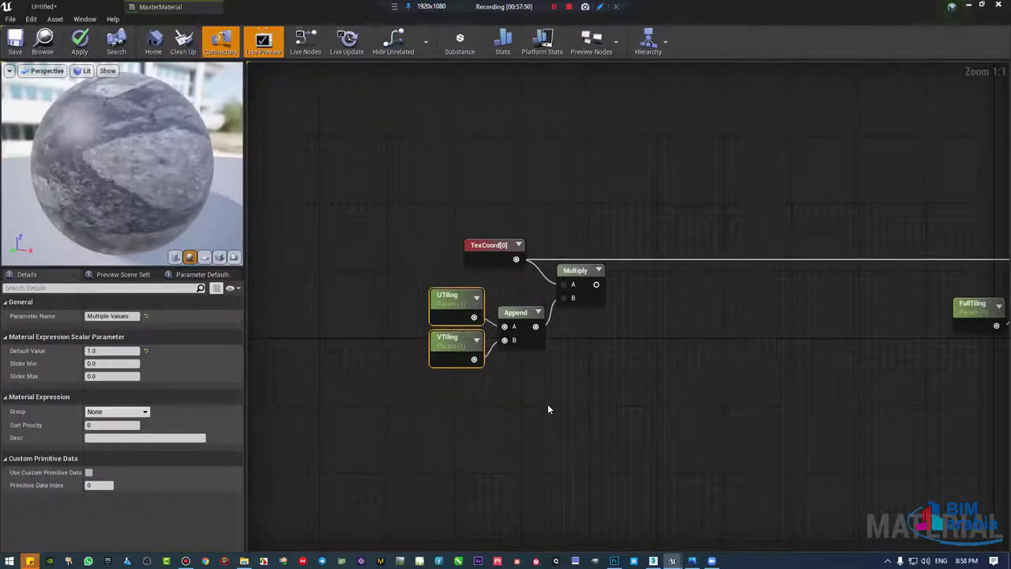
pyautogui.moveTo(548, 404); pyautogui.dragTo(431, 316)
pyautogui.moveTo(588, 285); pyautogui.dragTo(579, 261)
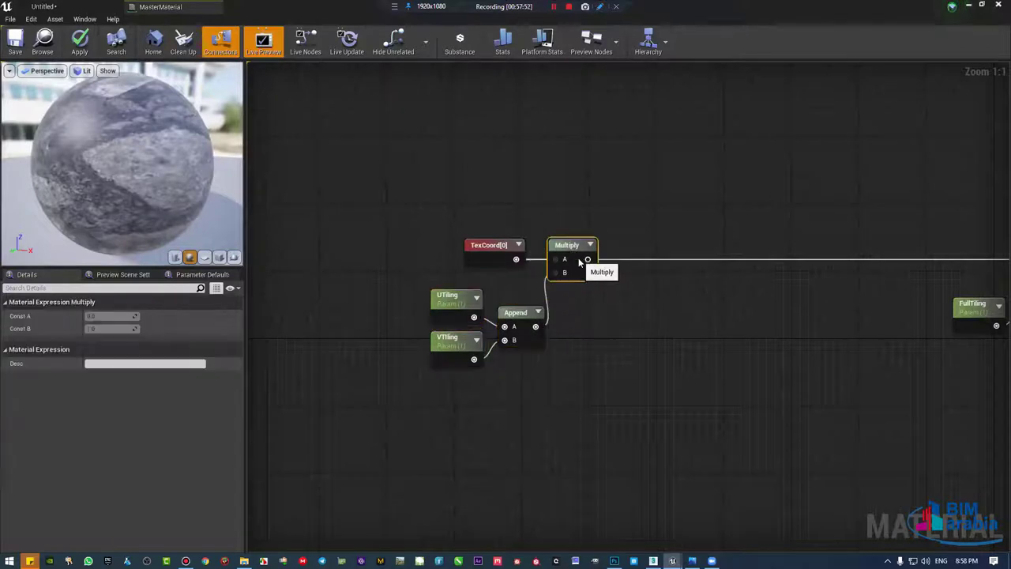
pyautogui.moveTo(693, 313); pyautogui.dragTo(593, 320, button='right')
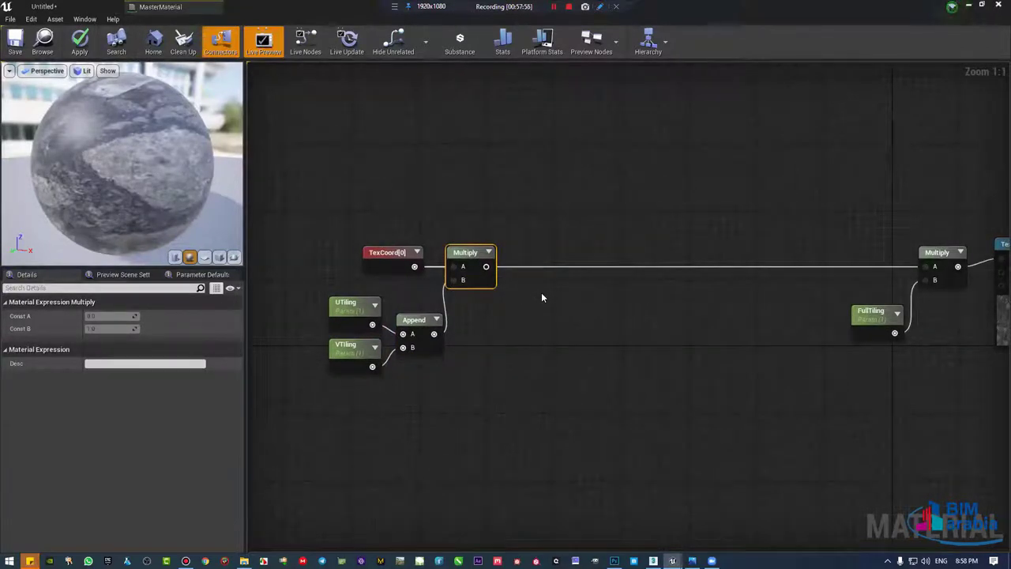
# Step: Place an Add node after the tiling Multiply, with the Multiply wired into its A input
pyautogui.click(585, 299)
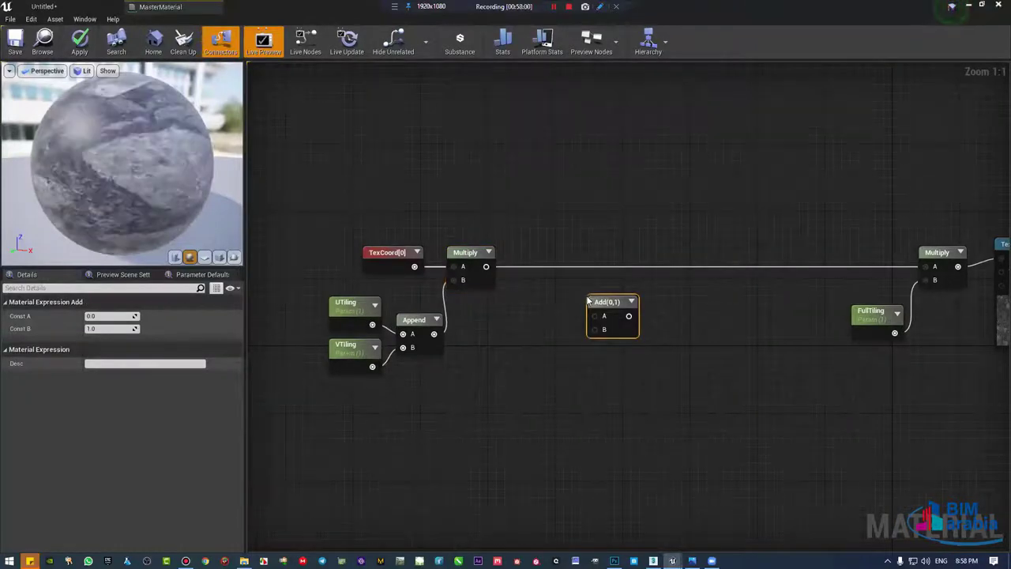
pyautogui.moveTo(588, 300); pyautogui.dragTo(582, 284)
pyautogui.moveTo(486, 266)
pyautogui.mouseDown()
pyautogui.moveTo(588, 301)
pyautogui.moveTo(617, 259)
pyautogui.mouseUp()
pyautogui.moveTo(353, 269); pyautogui.dragTo(317, 409)
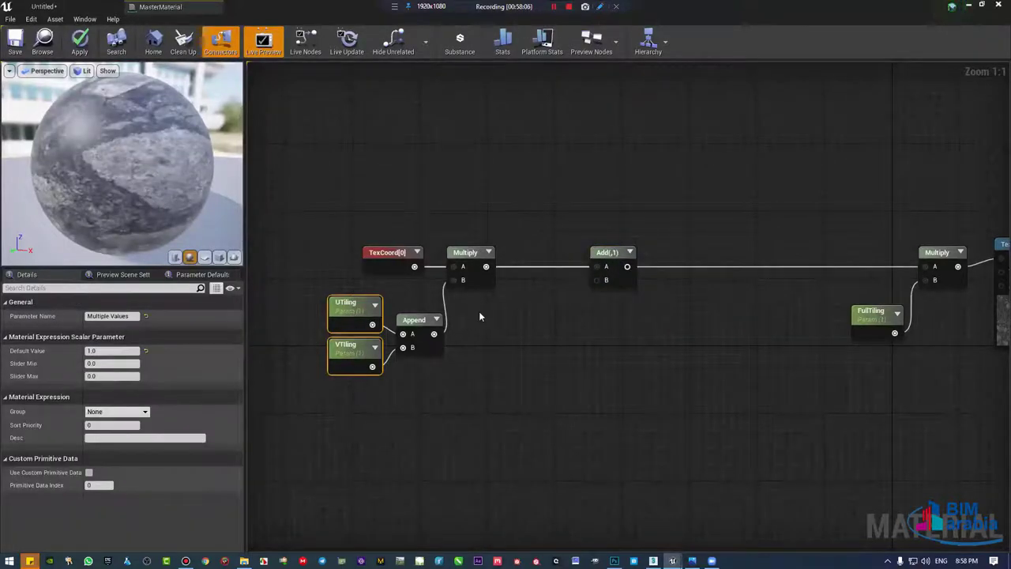
# Step: Duplicate the UTiling, VTiling and Append nodes and wire the copied Append into Add's B
pyautogui.keyDown('ctrl'); pyautogui.click(414, 319); pyautogui.keyUp('ctrl')
pyautogui.hotkey('ctrl', 'c')
pyautogui.hotkey('ctrl', 'v')
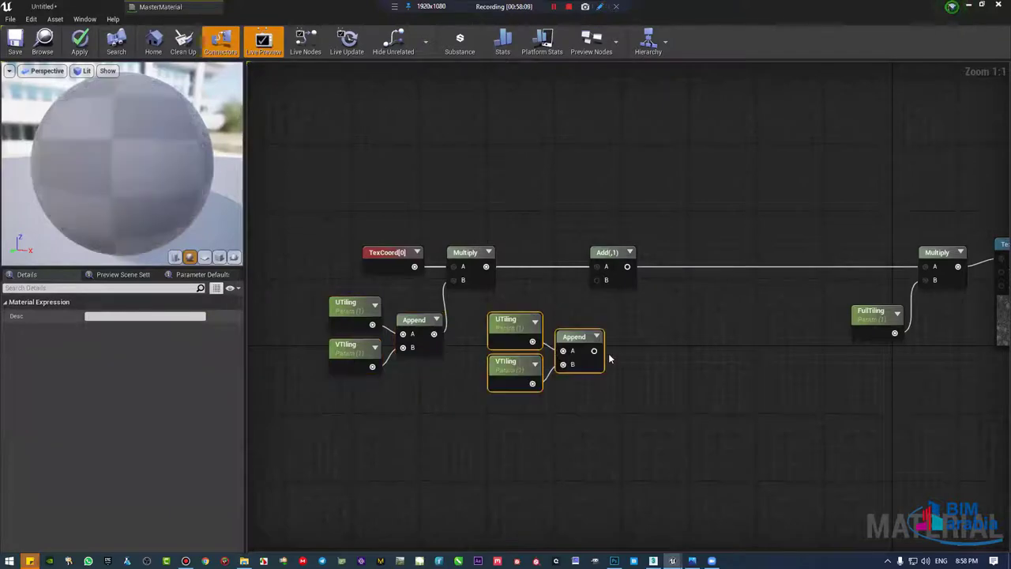
pyautogui.moveTo(594, 351); pyautogui.dragTo(606, 279)
# Step: Rename the copied tiling parameters to UOff and VOff
pyautogui.click(500, 293)
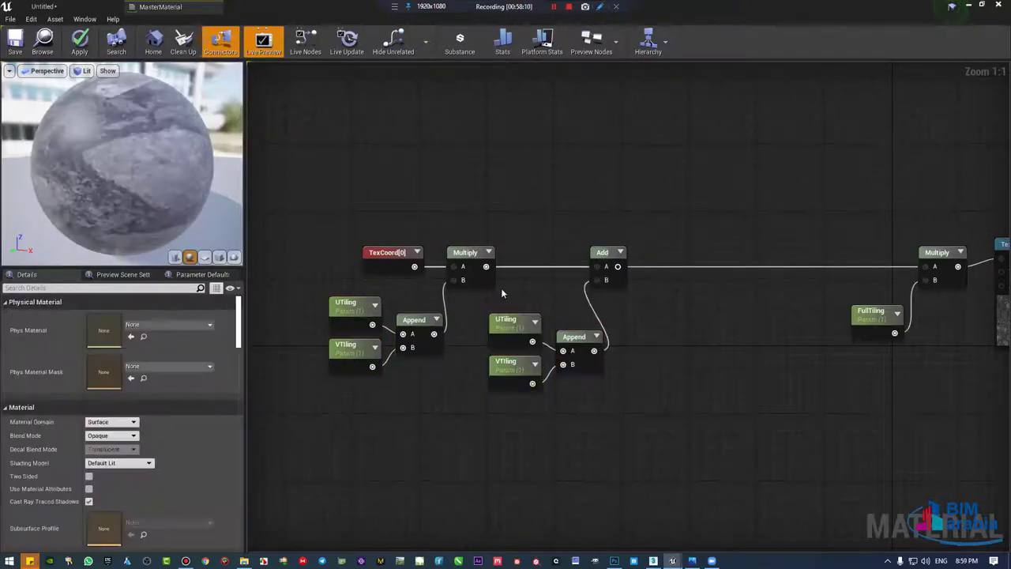
pyautogui.click(511, 322)
pyautogui.click(126, 317)
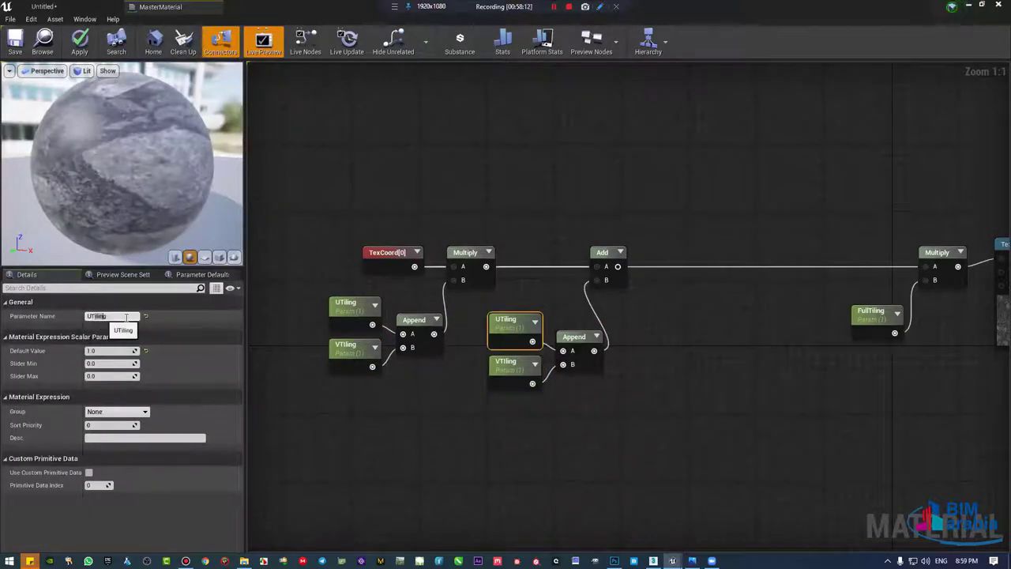
pyautogui.write('UDif')
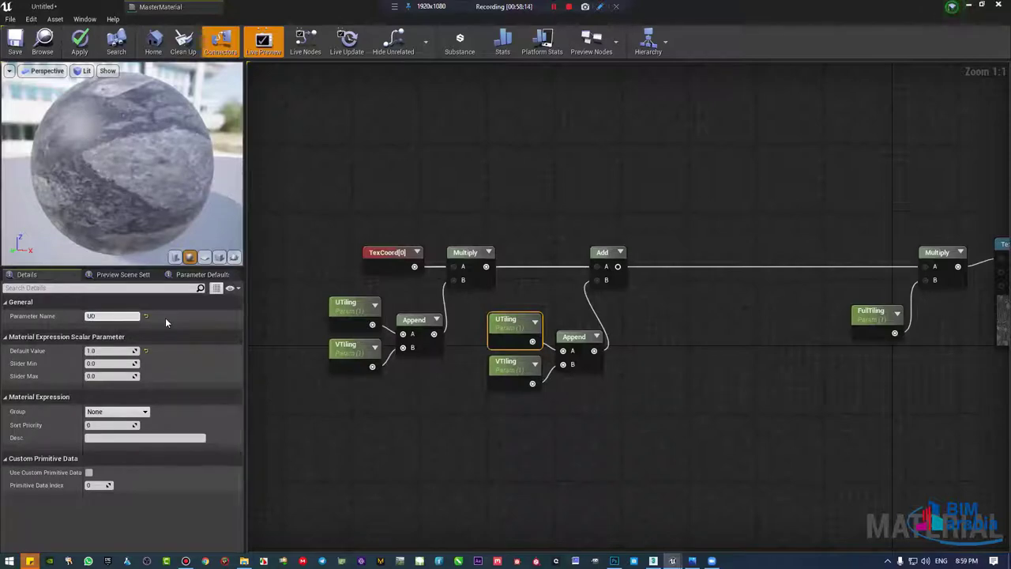
pyautogui.press('Return')
pyautogui.click(518, 365)
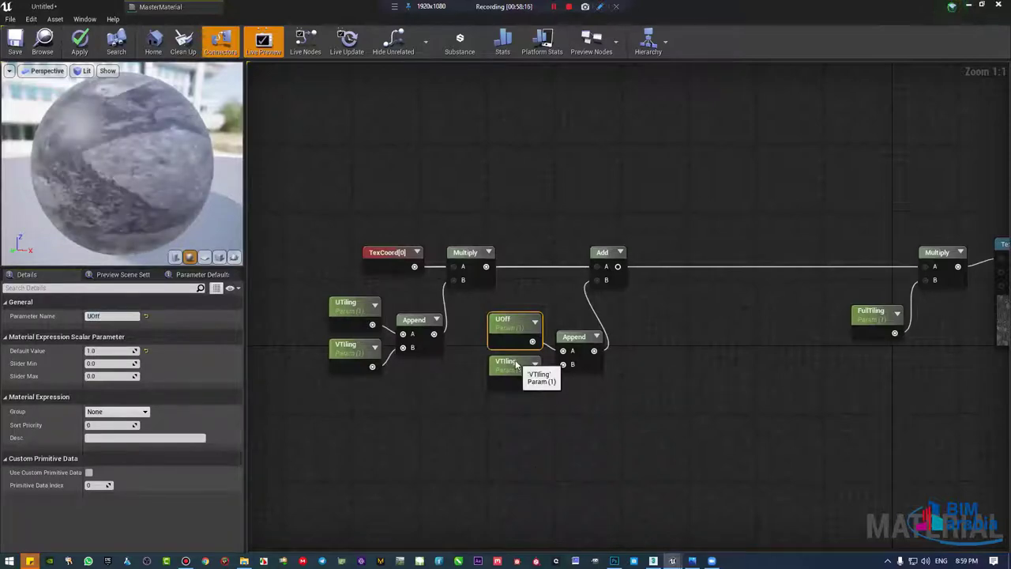
pyautogui.click(117, 316)
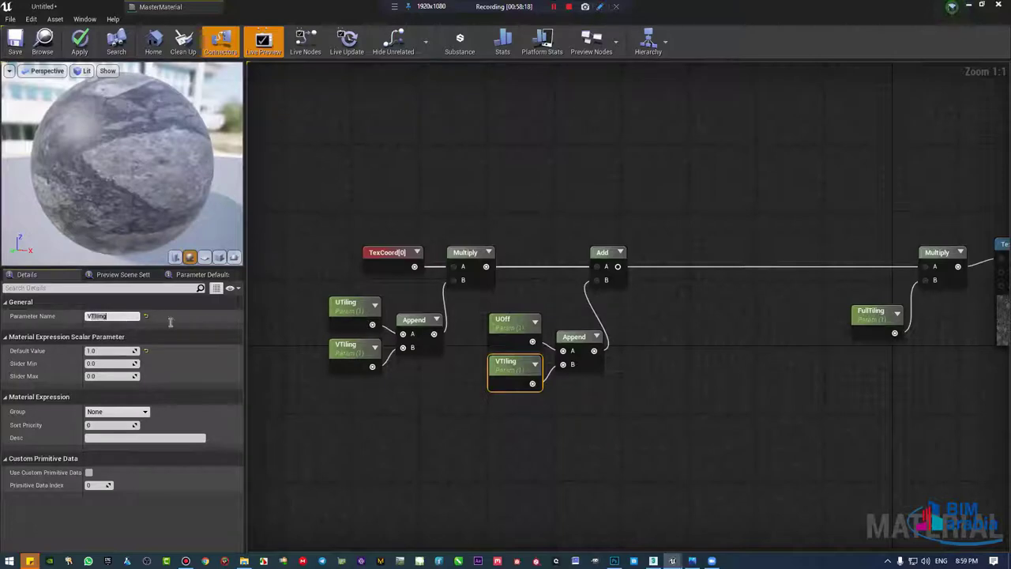
pyautogui.write('VO')
pyautogui.write('ff')
pyautogui.press('Return')
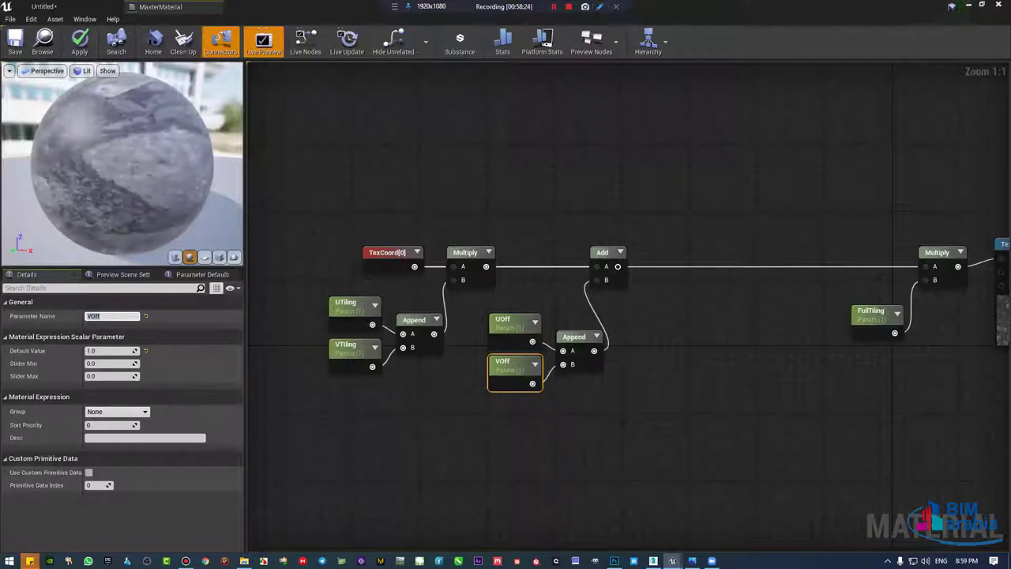
# Step: Wire Add's output into the FullTiling Multiply's A and move the offset nodes toward it
pyautogui.moveTo(722, 329); pyautogui.dragTo(763, 316, button='right')
pyautogui.moveTo(576, 267); pyautogui.dragTo(557, 268, button='right')
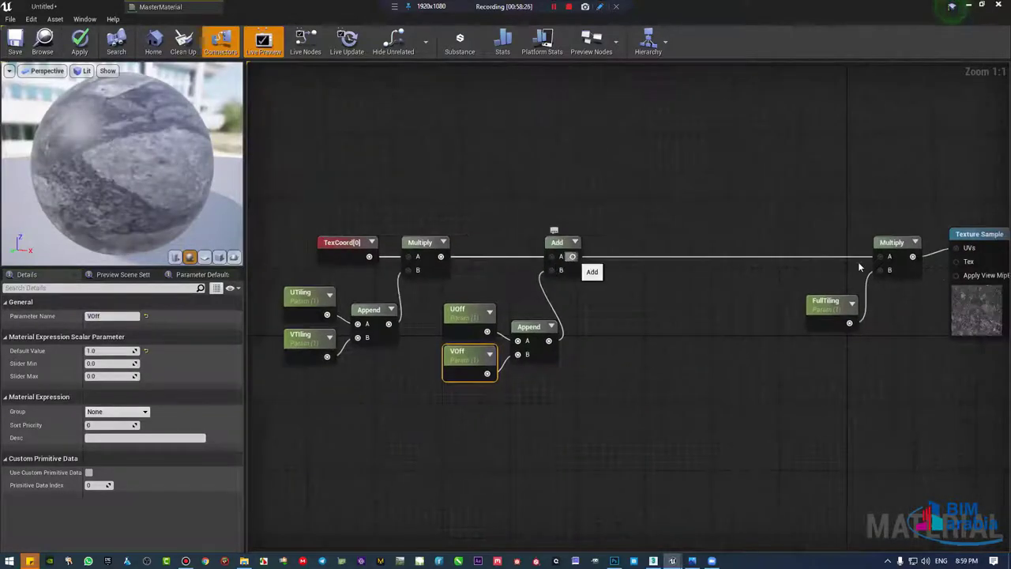
pyautogui.moveTo(573, 256); pyautogui.dragTo(890, 256)
pyautogui.moveTo(678, 204)
pyautogui.mouseDown()
pyautogui.moveTo(509, 415)
pyautogui.moveTo(481, 415)
pyautogui.mouseUp()
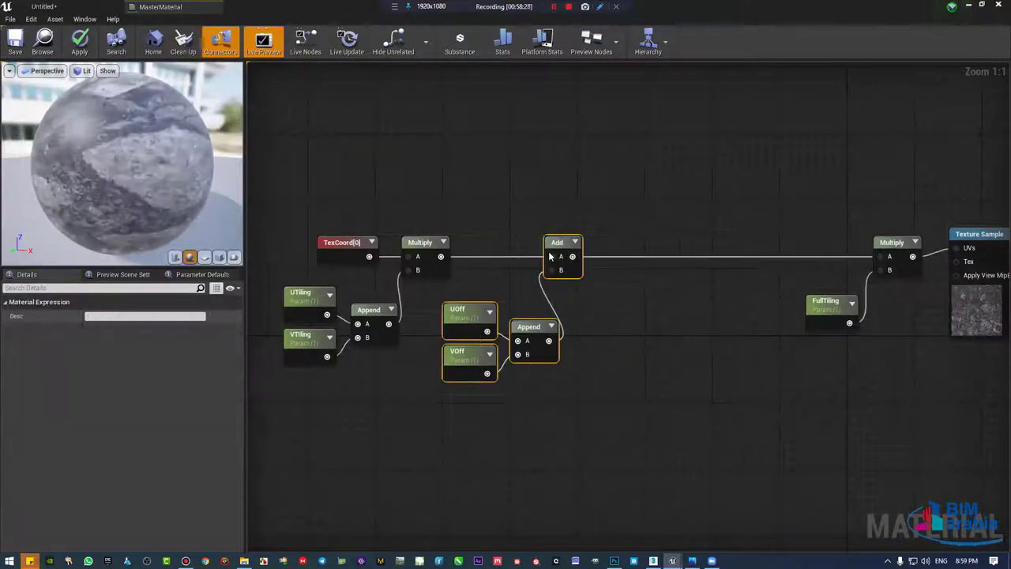
pyautogui.moveTo(551, 253)
pyautogui.mouseDown()
pyautogui.moveTo(778, 252)
pyautogui.moveTo(743, 252)
pyautogui.mouseUp()
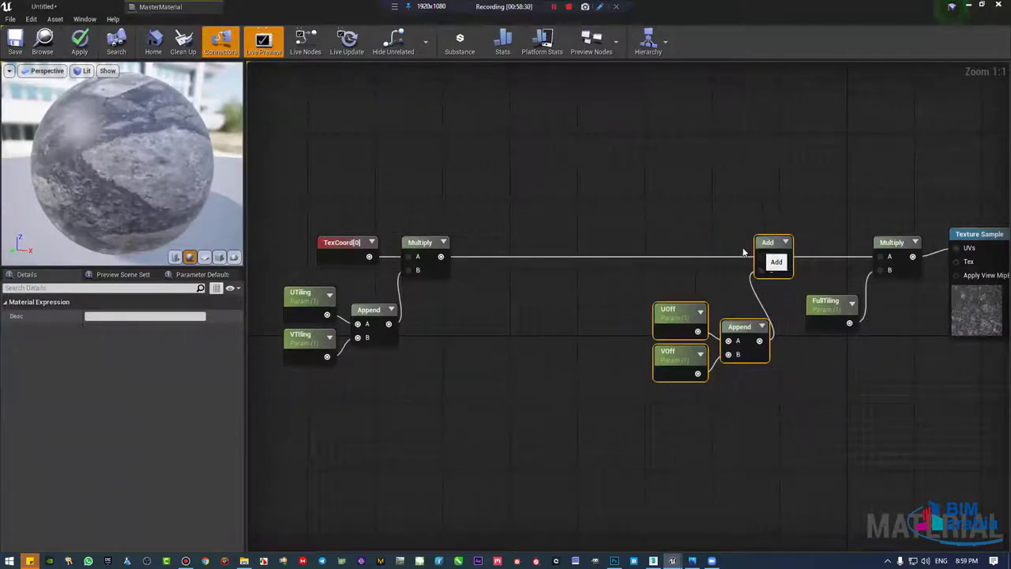
# Step: Wrap FullTiling and its Multiply in a comment titled FUllTIling
pyautogui.moveTo(889, 229); pyautogui.dragTo(809, 388)
pyautogui.write('c')
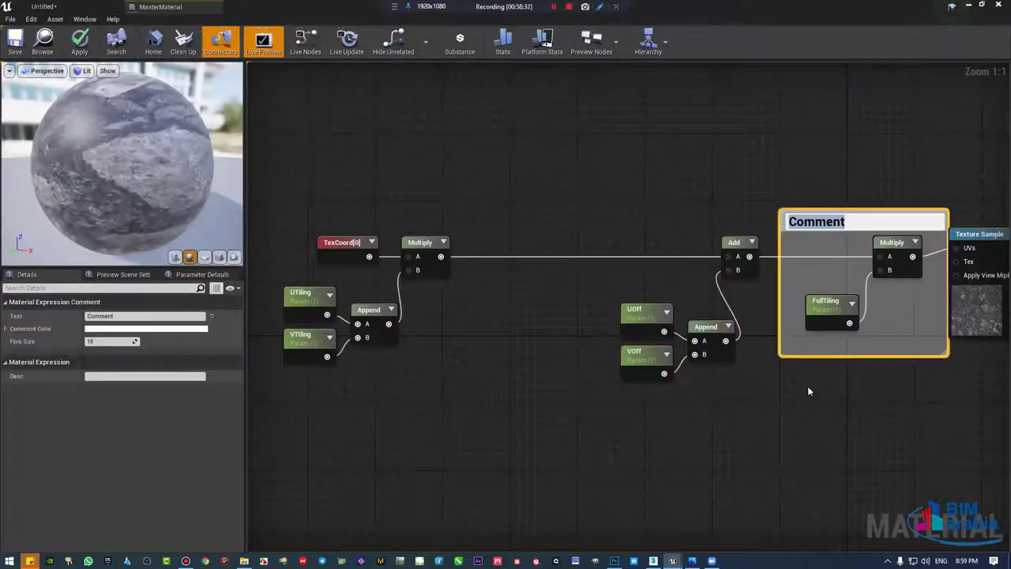
pyautogui.write('FUllTIlin')
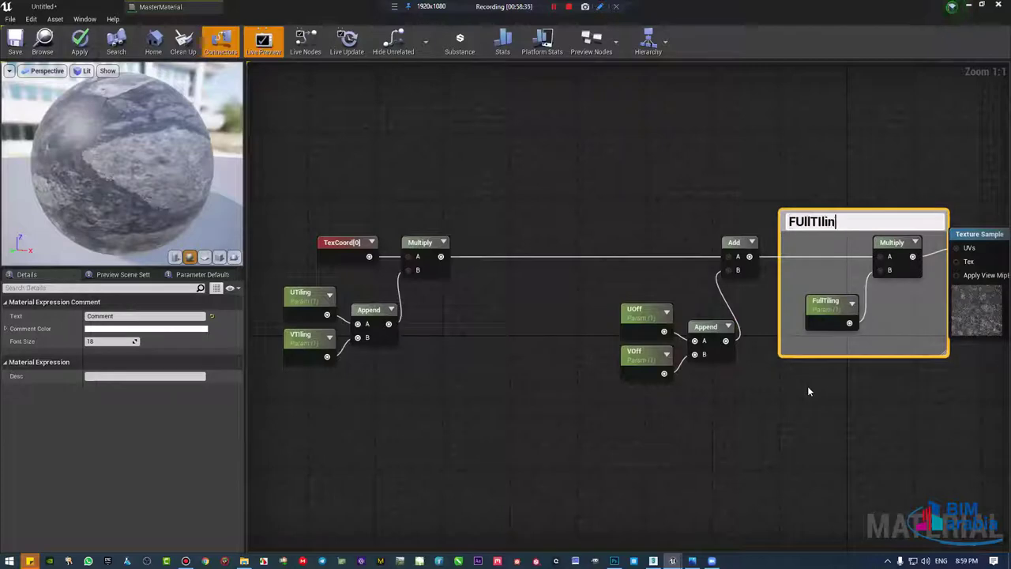
pyautogui.write('g')
pyautogui.press('Return')
pyautogui.click(734, 210)
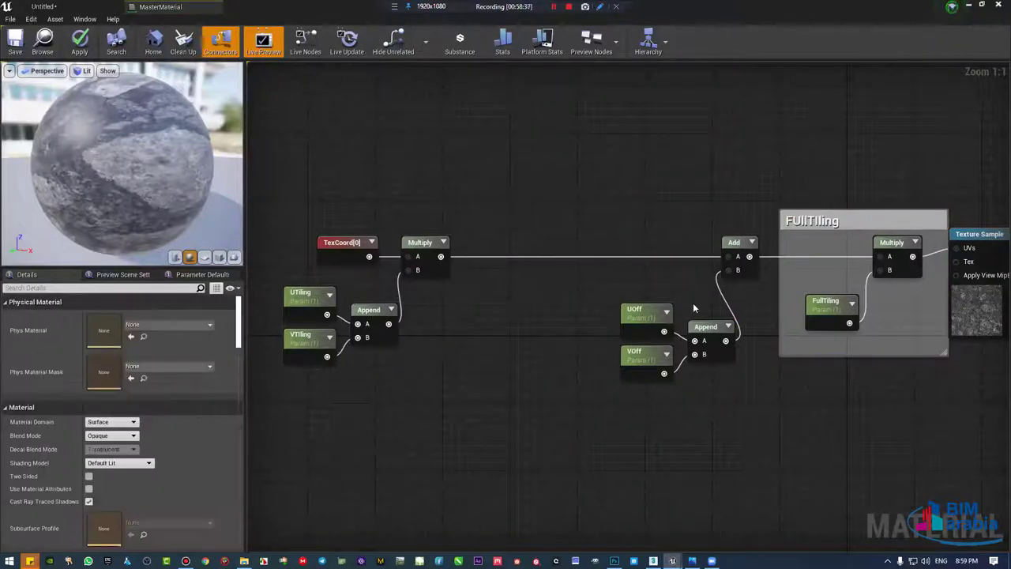
# Step: Group UOff, VOff and their Append in a comment titled Off
pyautogui.moveTo(617, 383)
pyautogui.mouseDown()
pyautogui.moveTo(709, 320)
pyautogui.moveTo(692, 287)
pyautogui.mouseUp()
pyautogui.keyDown('shift'); pyautogui.moveTo(695, 182); pyautogui.dragTo(750, 277); pyautogui.keyUp('shift')
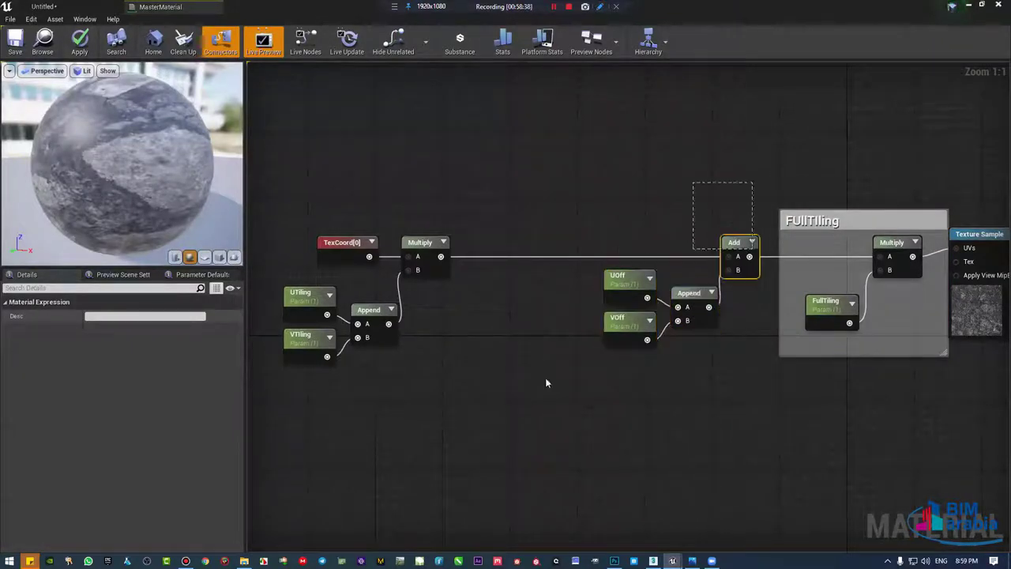
pyautogui.press('c')
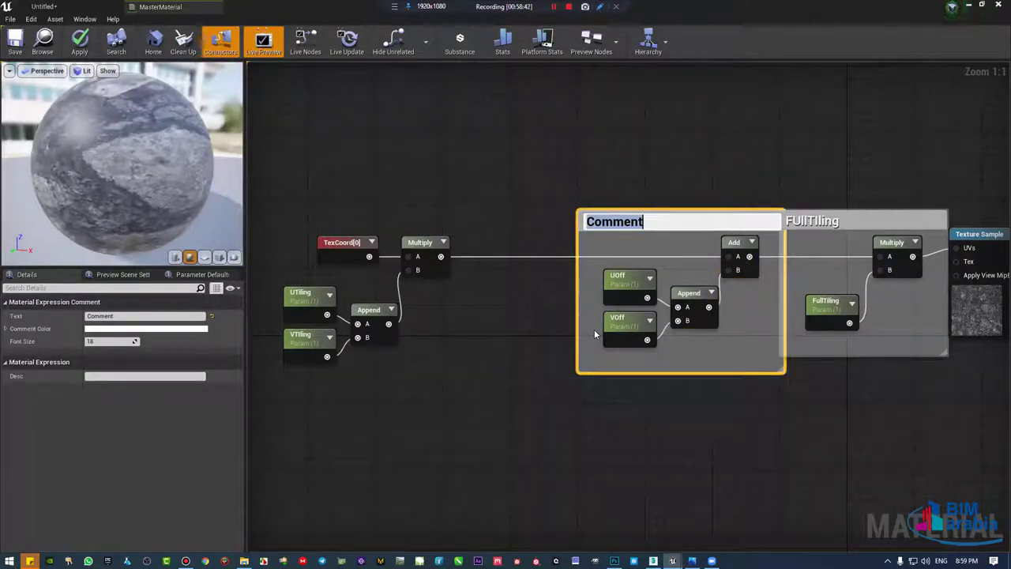
pyautogui.write('O')
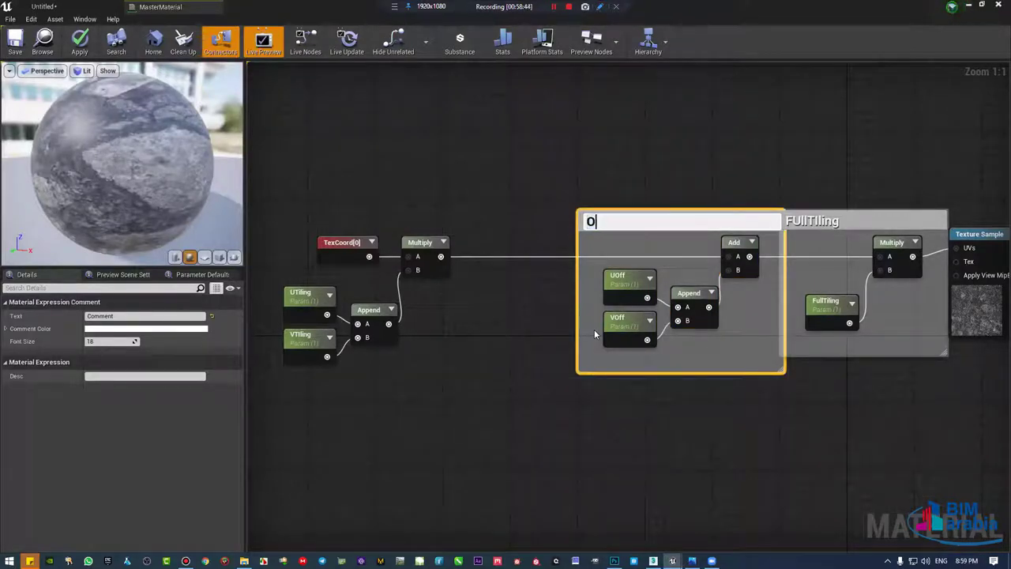
pyautogui.write('ff')
pyautogui.press('Return')
# Step: Group UTiling, VTiling, Append and Multiply in a Tiling comment, with TexCoord placed to its left
pyautogui.moveTo(322, 227); pyautogui.dragTo(455, 208, button='right')
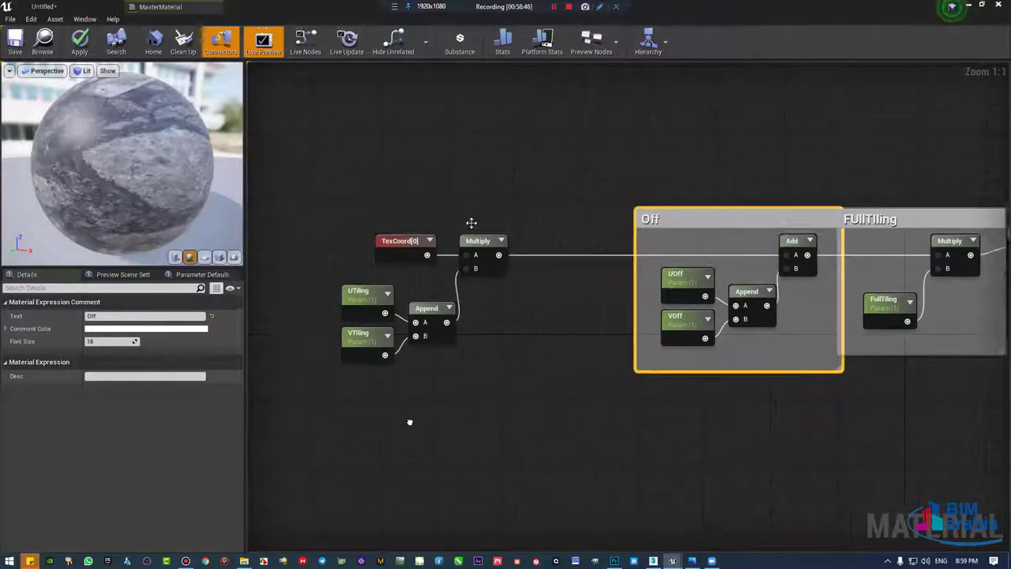
pyautogui.moveTo(474, 223); pyautogui.dragTo(322, 223)
pyautogui.moveTo(405, 207); pyautogui.dragTo(592, 348)
pyautogui.moveTo(548, 225); pyautogui.dragTo(624, 222)
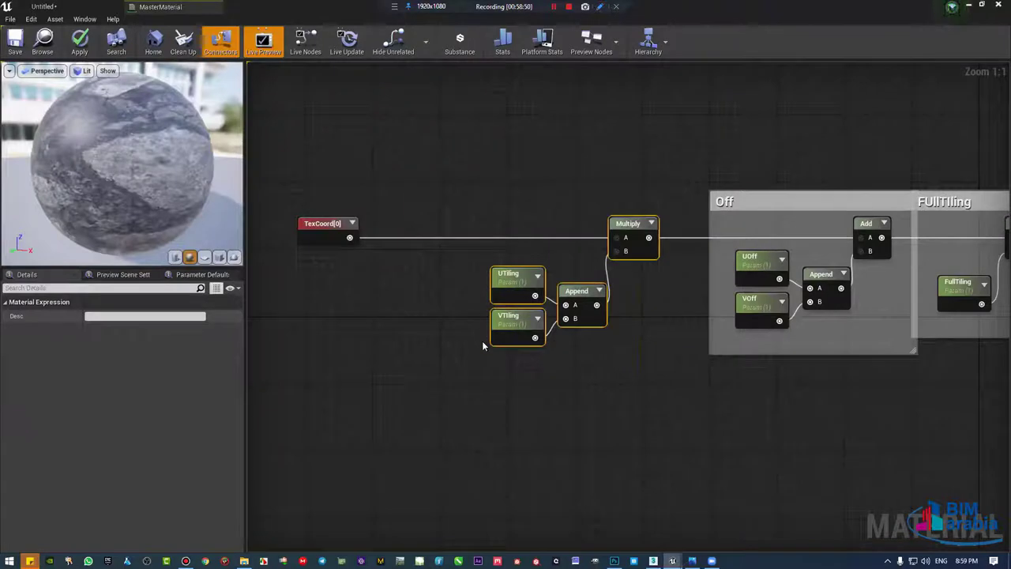
pyautogui.write('cTiling')
pyautogui.press('Return')
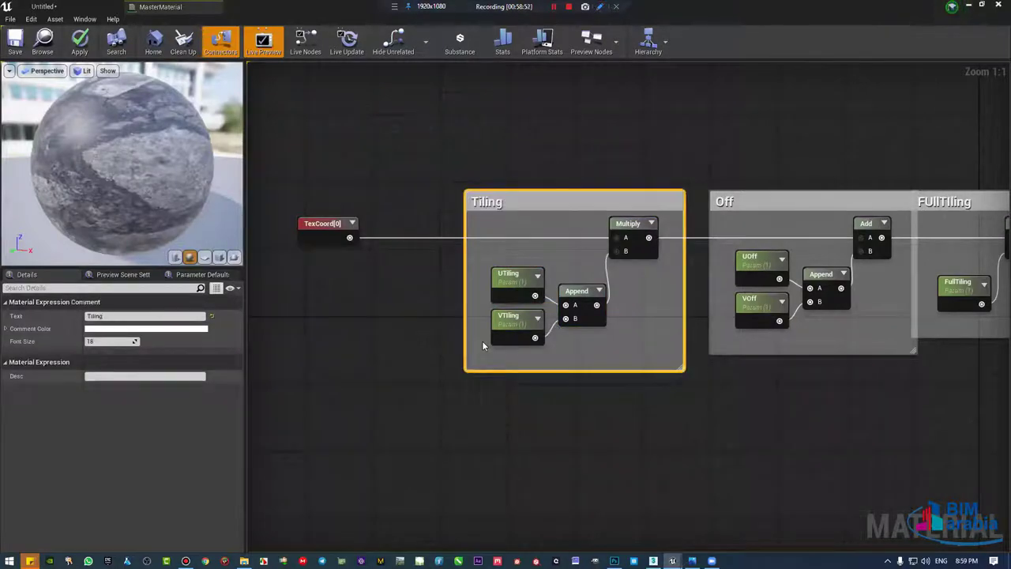
pyautogui.moveTo(419, 247)
pyautogui.mouseDown()
pyautogui.moveTo(304, 259)
pyautogui.moveTo(354, 260)
pyautogui.mouseUp()
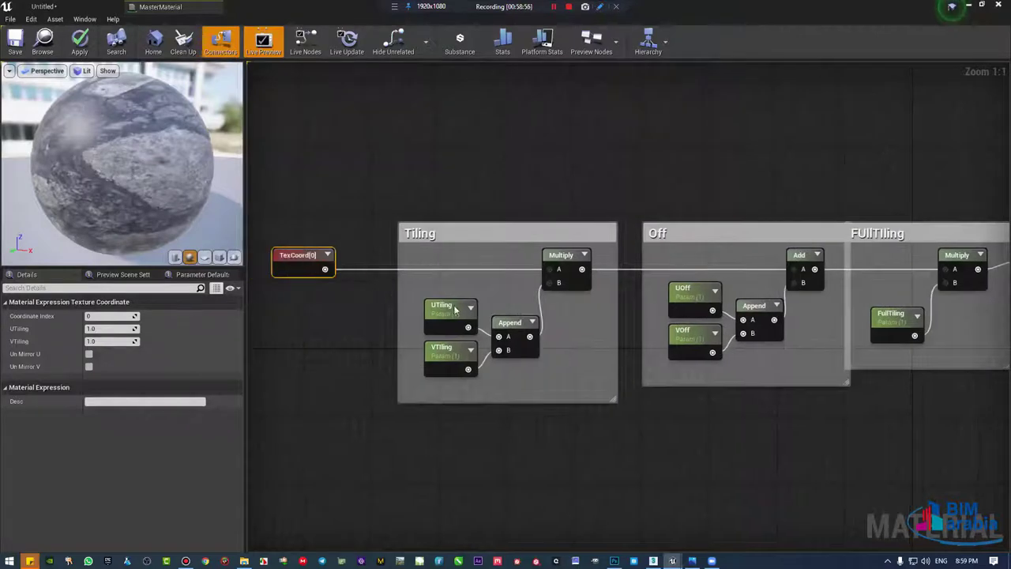
pyautogui.scroll(-2, 381, 275)
# Step: Convert the asphalt texture sample into a texture parameter named Texture
pyautogui.click(584, 257)
pyautogui.moveTo(584, 258); pyautogui.dragTo(502, 274, button='right')
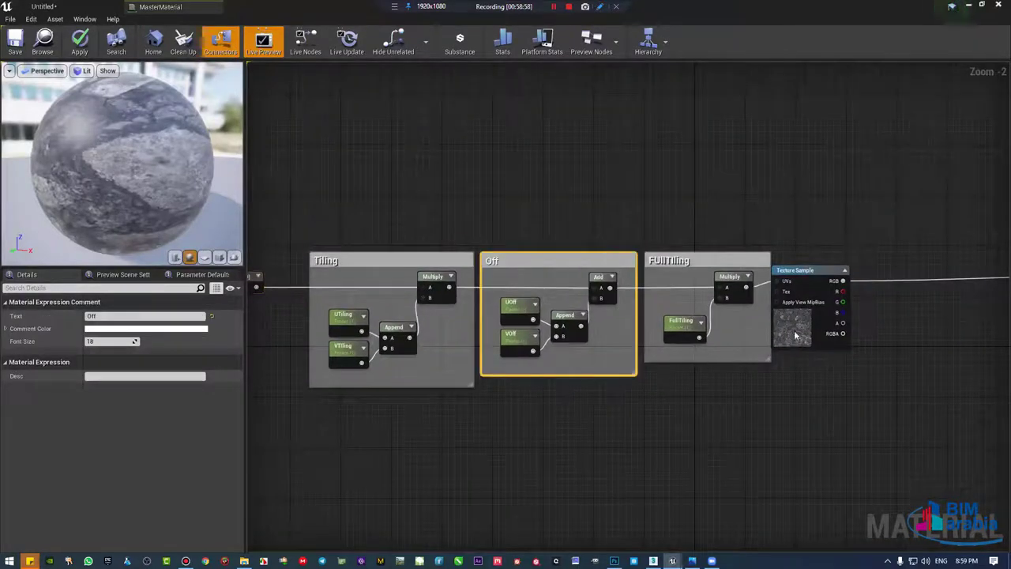
pyautogui.click(799, 269)
pyautogui.moveTo(828, 282); pyautogui.dragTo(863, 281)
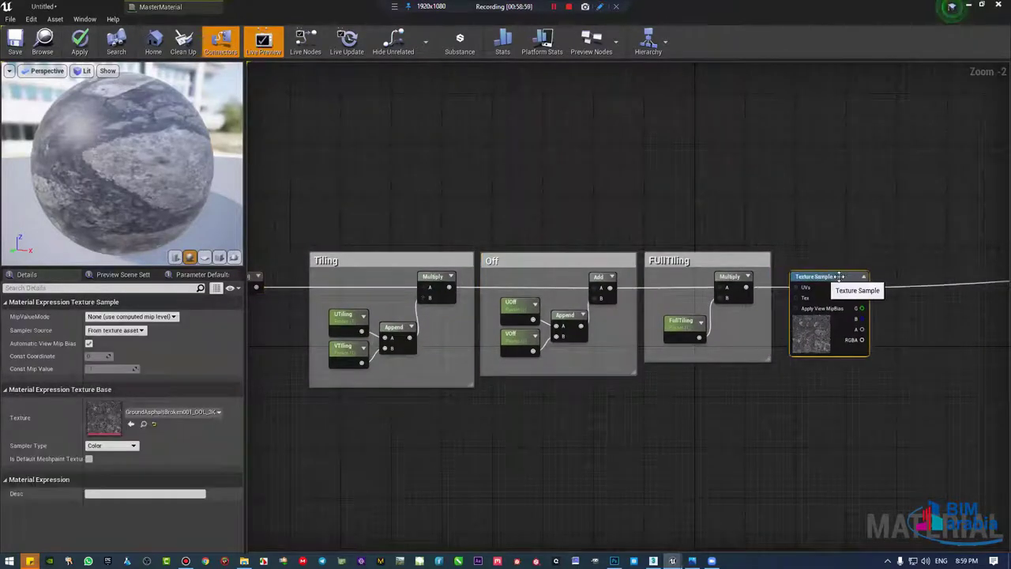
pyautogui.moveTo(775, 199)
pyautogui.mouseDown(button='right')
pyautogui.moveTo(782, 228)
pyautogui.moveTo(764, 211)
pyautogui.mouseUp(button='right')
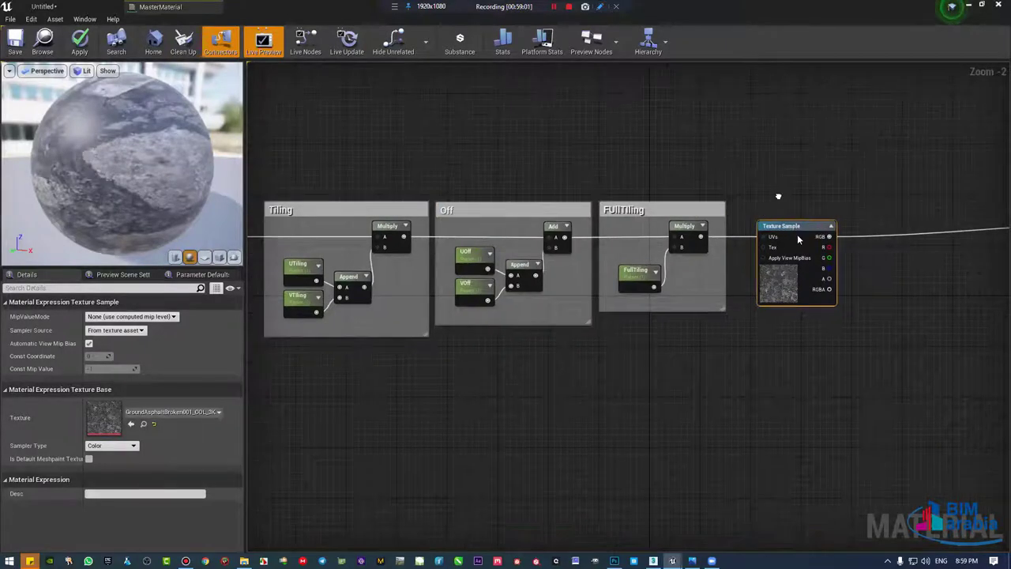
pyautogui.rightClick(763, 225)
pyautogui.click(841, 257)
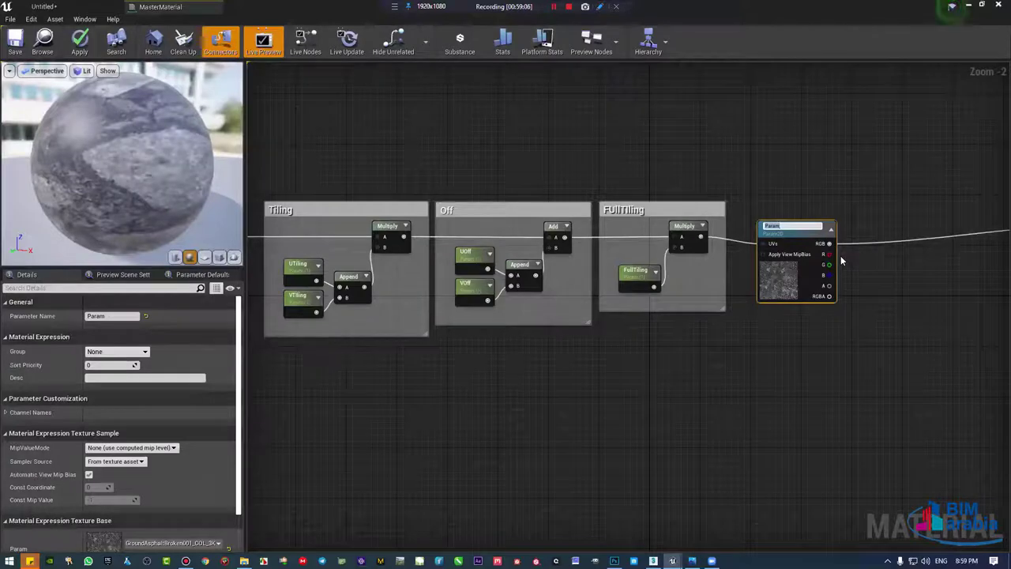
pyautogui.write('Texture')
pyautogui.press('Return')
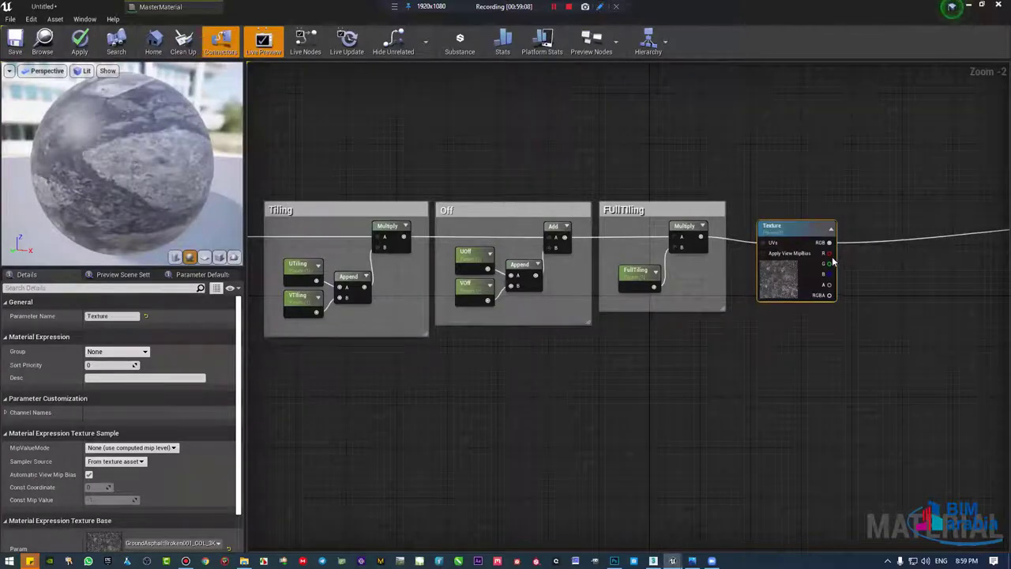
pyautogui.moveTo(800, 233); pyautogui.dragTo(792, 228)
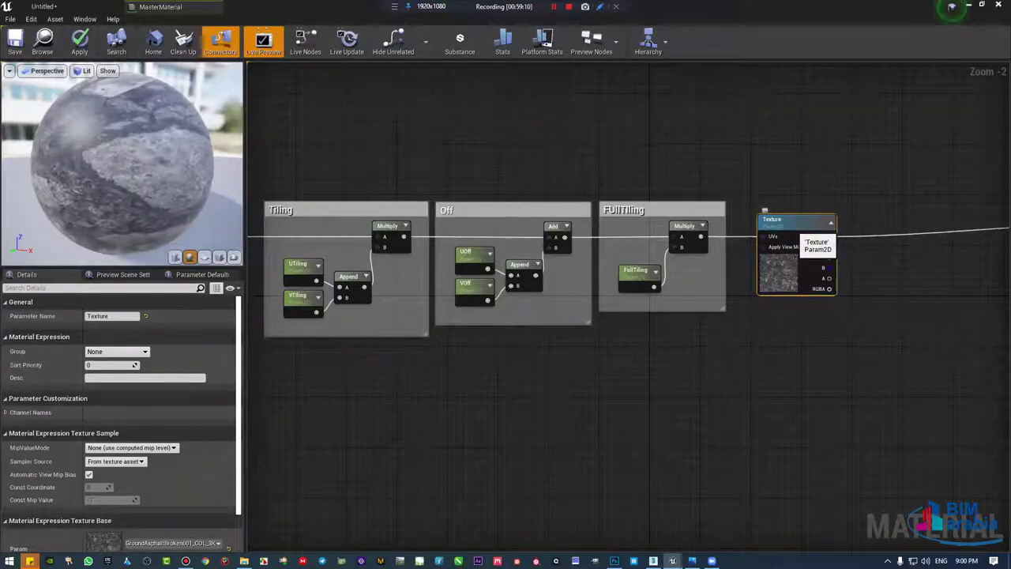
# Step: Move the MasterMaterial output node further right of the Texture parameter
pyautogui.scroll(-1, 792, 227)
pyautogui.moveTo(332, 170); pyautogui.dragTo(783, 355)
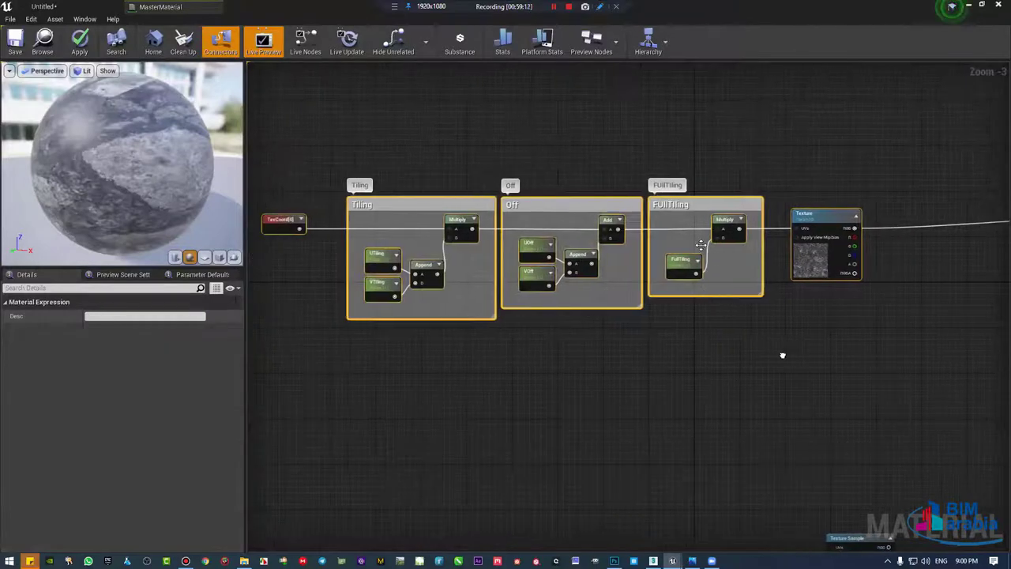
pyautogui.moveTo(701, 245); pyautogui.dragTo(737, 192, button='right')
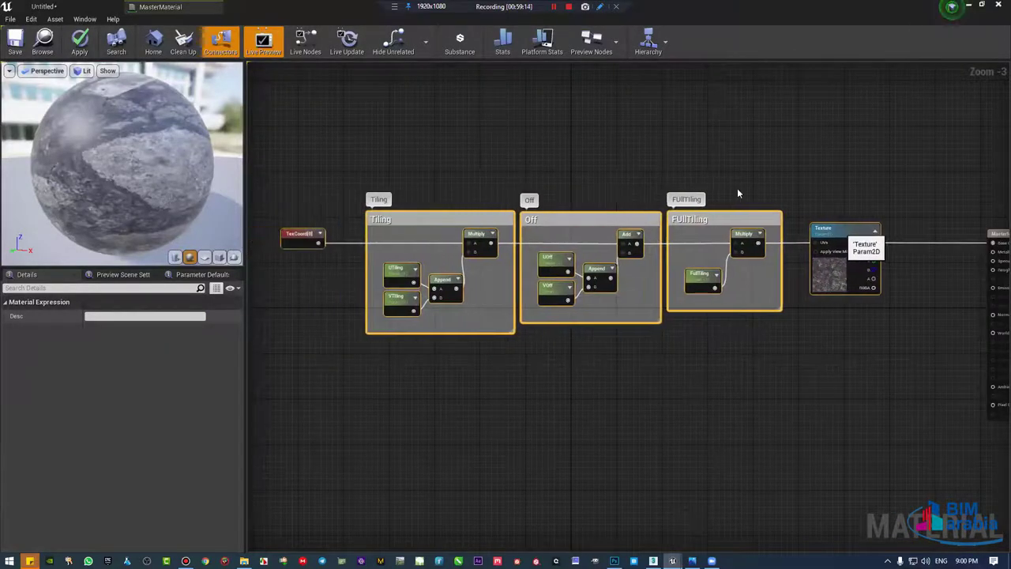
pyautogui.moveTo(829, 205); pyautogui.dragTo(640, 207, button='right')
pyautogui.moveTo(822, 207); pyautogui.dragTo(996, 203)
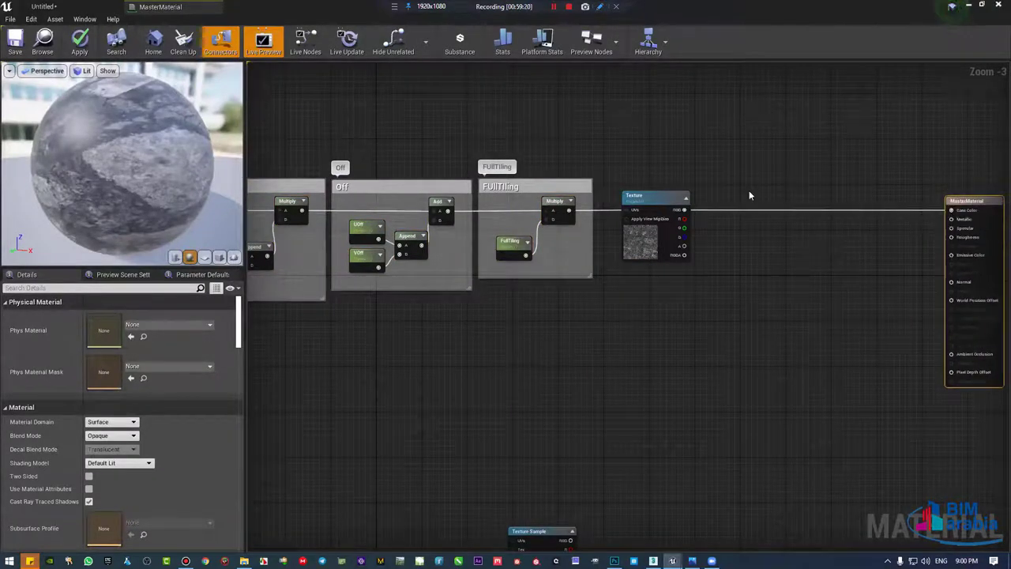
pyautogui.moveTo(749, 190); pyautogui.dragTo(703, 211, button='right')
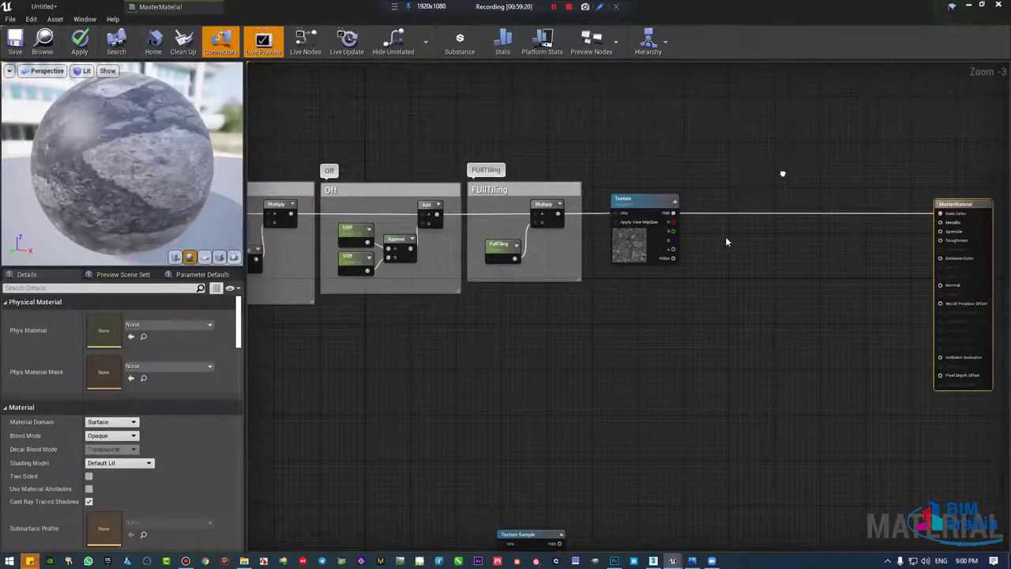
pyautogui.scroll(1, 605, 268)
pyautogui.scroll(1, 609, 265)
pyautogui.click(614, 258)
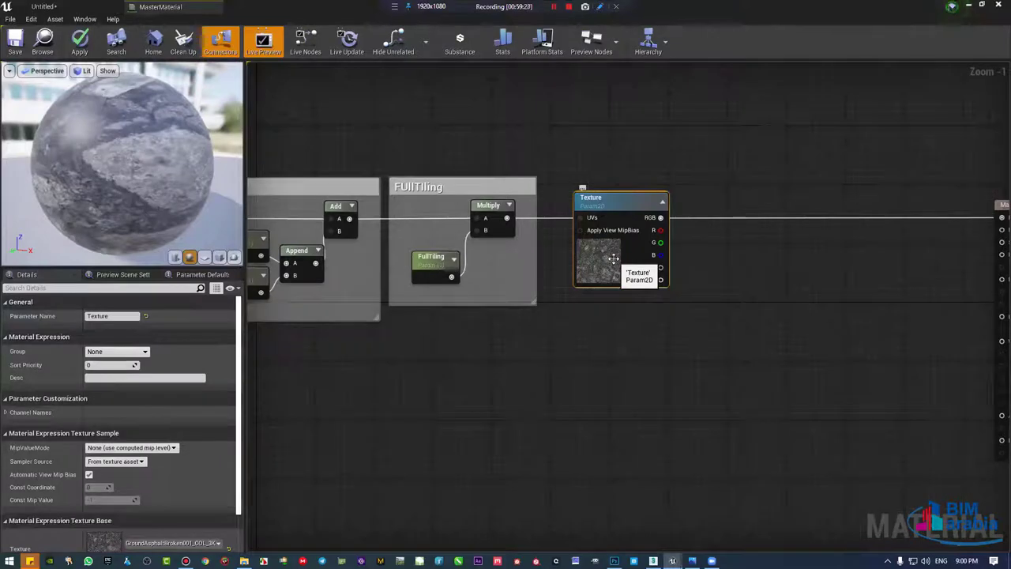
# Step: Add a Multiply node after the Texture parameter
pyautogui.click(750, 267)
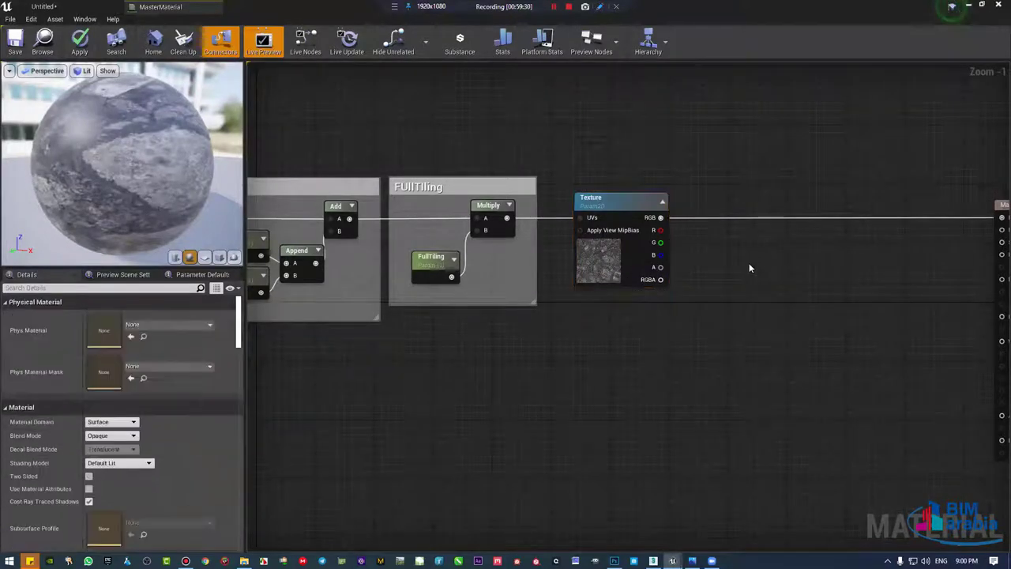
pyautogui.click(759, 245)
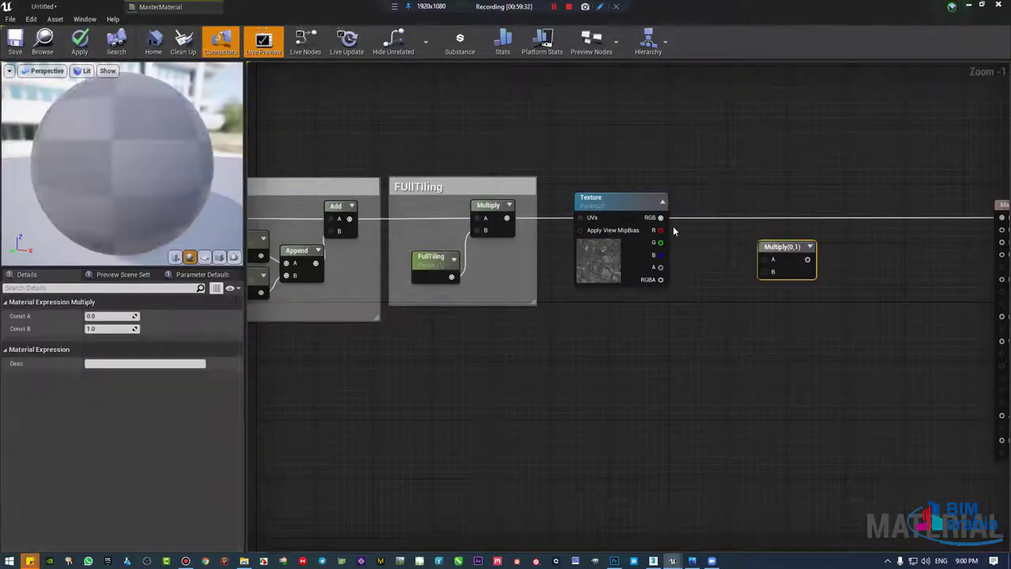
pyautogui.moveTo(773, 254); pyautogui.dragTo(788, 270)
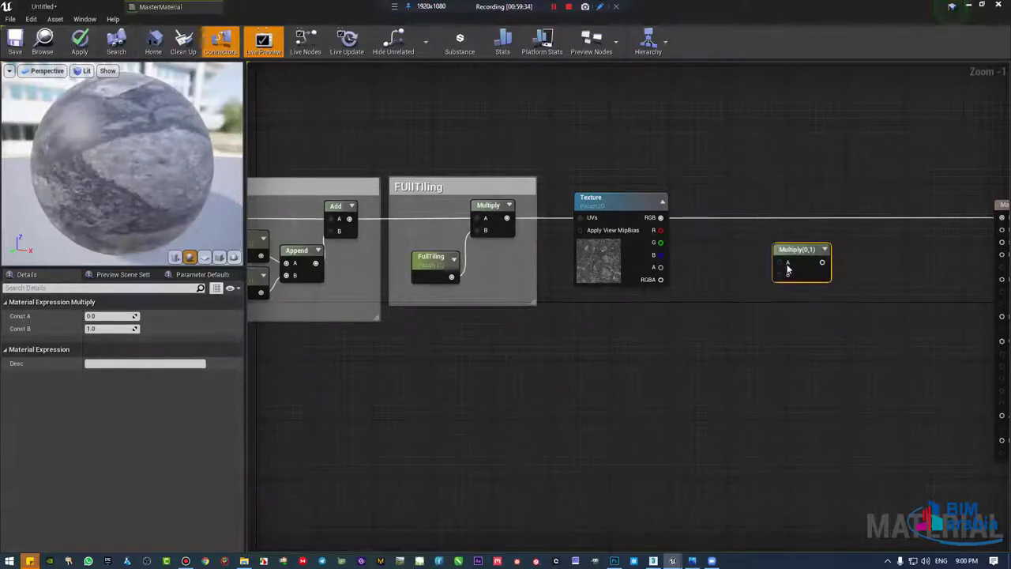
pyautogui.moveTo(811, 256); pyautogui.dragTo(825, 256)
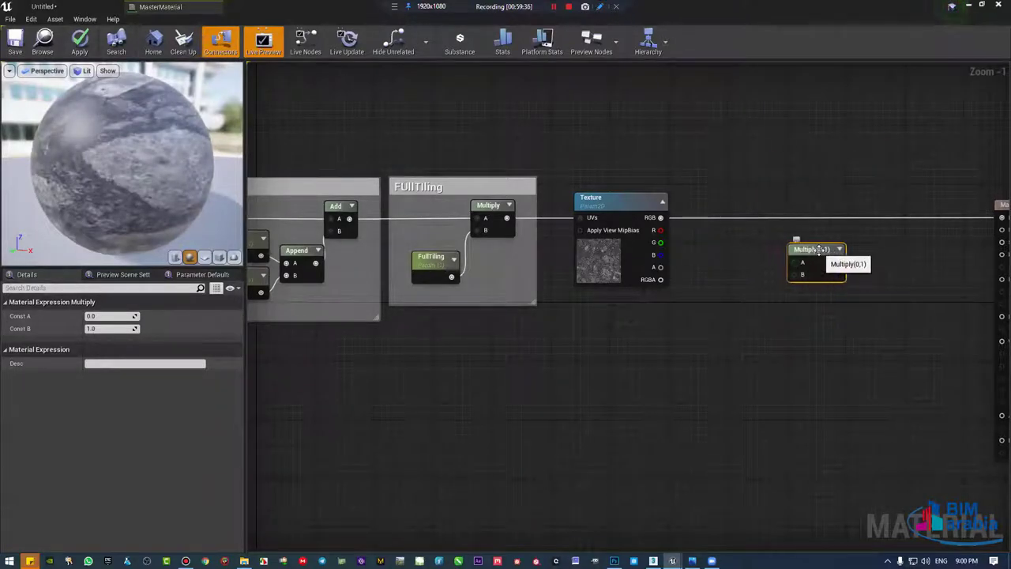
# Step: Add a DebugScalarValues node below the Multiply
pyautogui.moveTo(692, 381); pyautogui.dragTo(577, 381, button='right')
pyautogui.rightClick(577, 381)
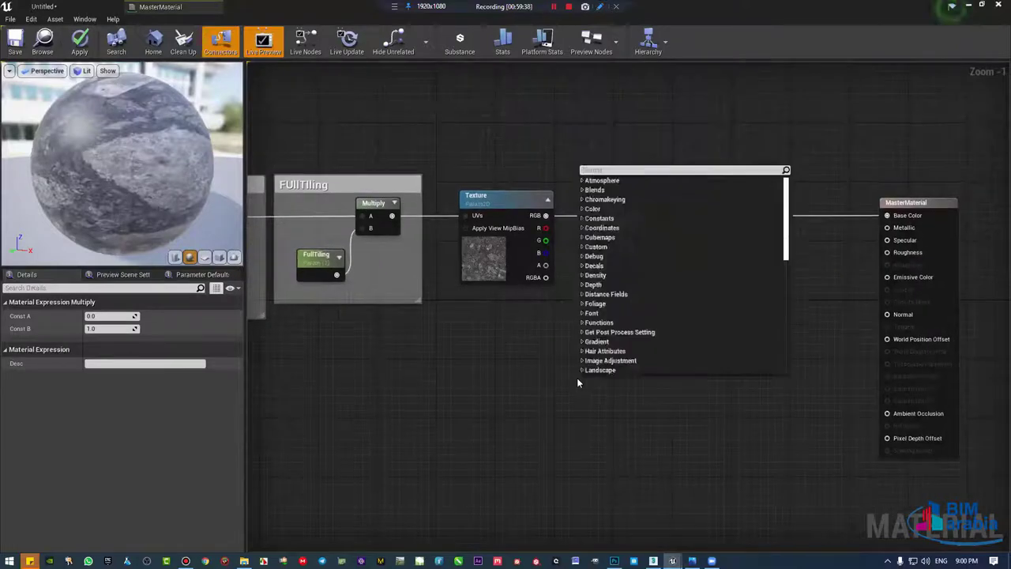
pyautogui.write('debug')
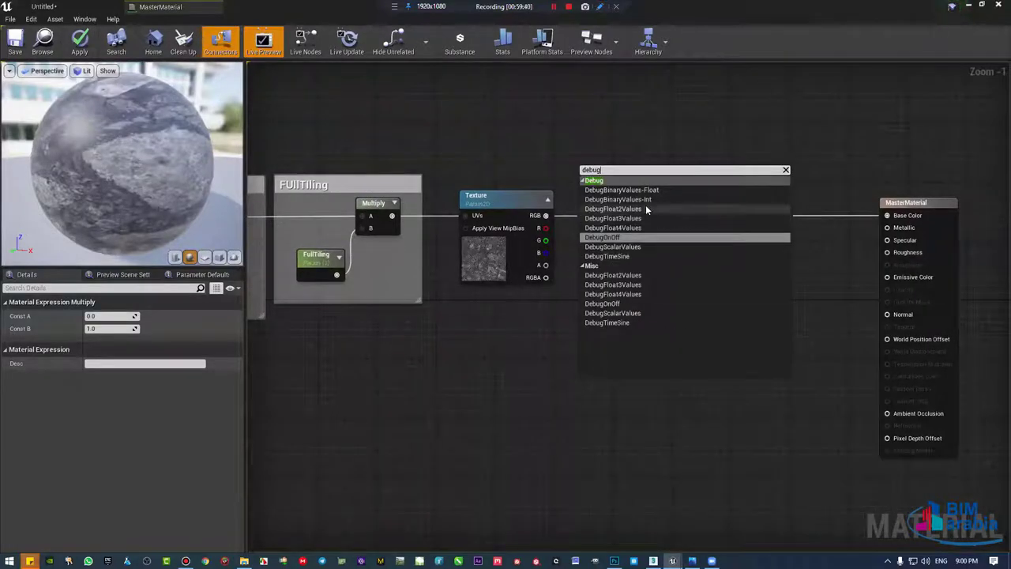
pyautogui.click(642, 313)
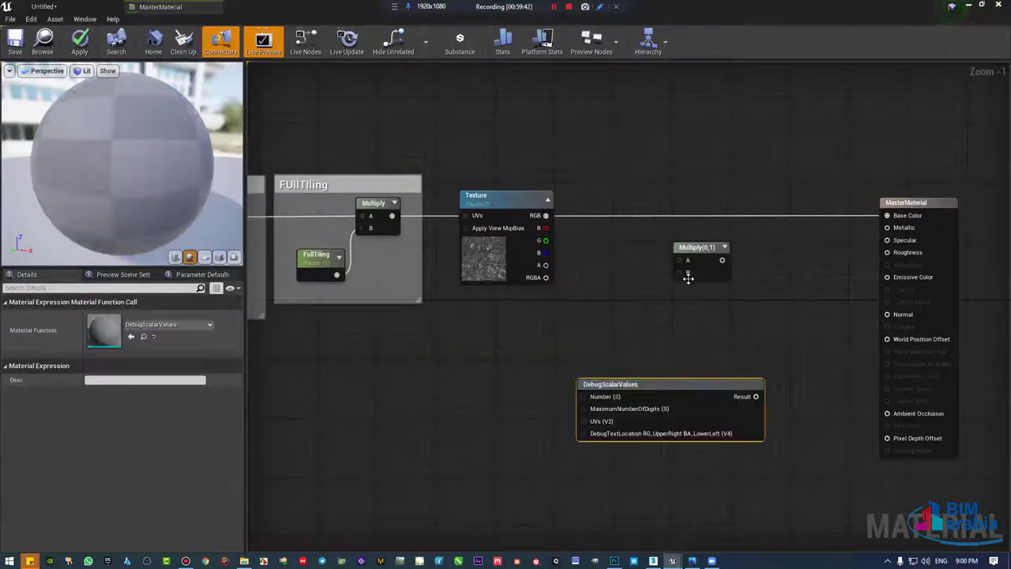
pyautogui.moveTo(721, 372); pyautogui.dragTo(764, 341)
pyautogui.moveTo(687, 258); pyautogui.dragTo(504, 369)
pyautogui.click(721, 349)
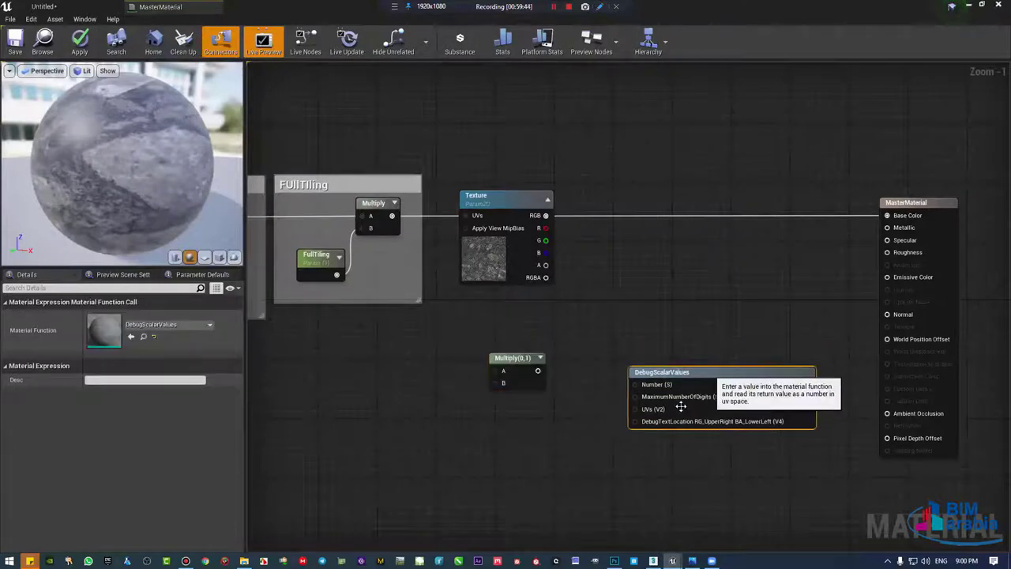
pyautogui.moveTo(722, 349); pyautogui.dragTo(656, 452)
pyautogui.moveTo(491, 360); pyautogui.dragTo(462, 413)
pyautogui.moveTo(641, 397); pyautogui.dragTo(583, 338, button='right')
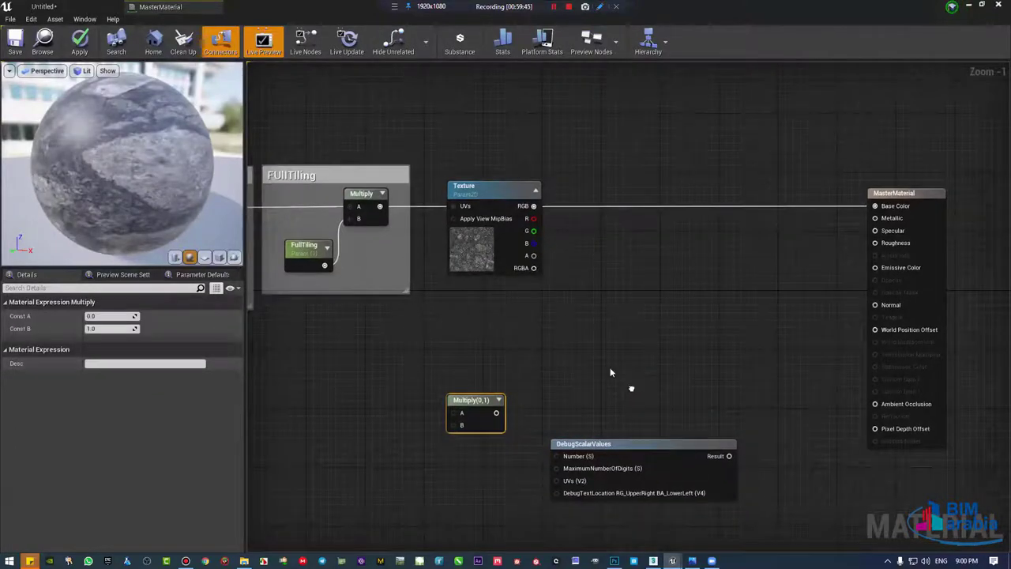
pyautogui.moveTo(611, 380); pyautogui.dragTo(599, 364, button='right')
# Step: Preview DebugScalarValues, fed by the Multiply, on a plane mesh in the viewport
pyautogui.rightClick(612, 377)
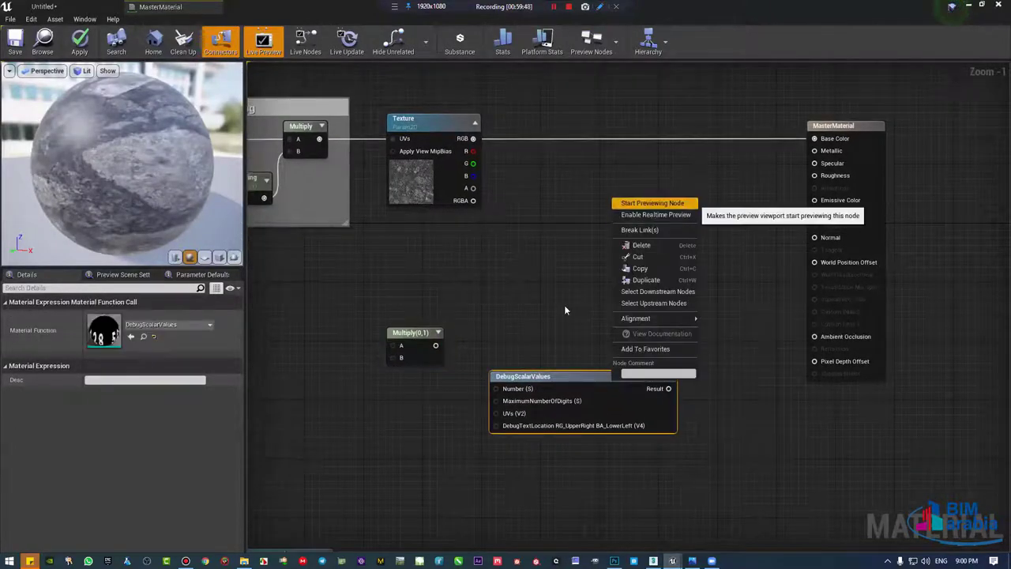
pyautogui.click(655, 198)
pyautogui.moveTo(435, 345); pyautogui.dragTo(495, 404)
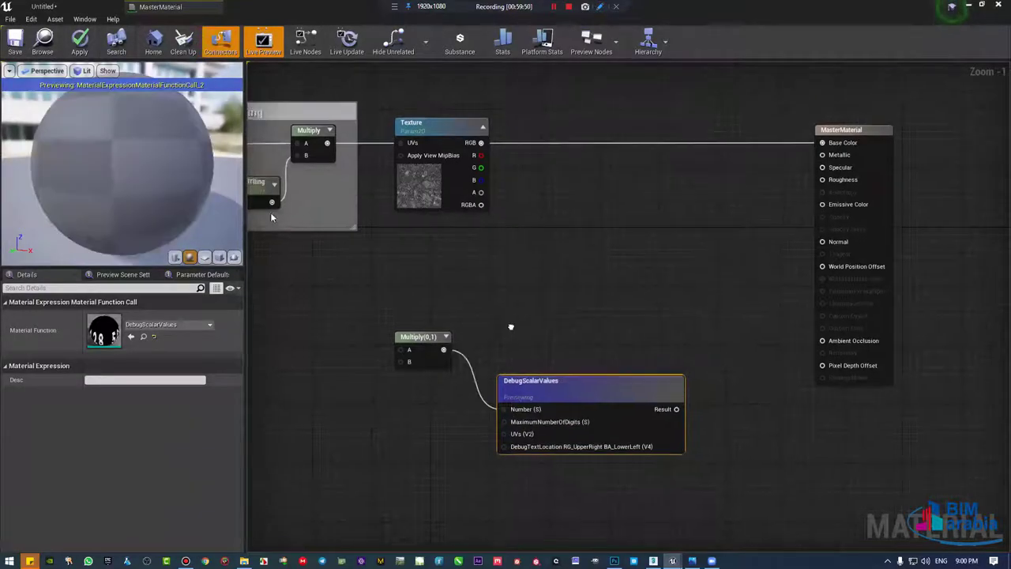
pyautogui.moveTo(504, 322)
pyautogui.mouseDown(button='right')
pyautogui.moveTo(599, 310)
pyautogui.moveTo(680, 269)
pyautogui.mouseUp(button='right')
pyautogui.click(204, 256)
pyautogui.moveTo(122, 179); pyautogui.dragTo(158, 174)
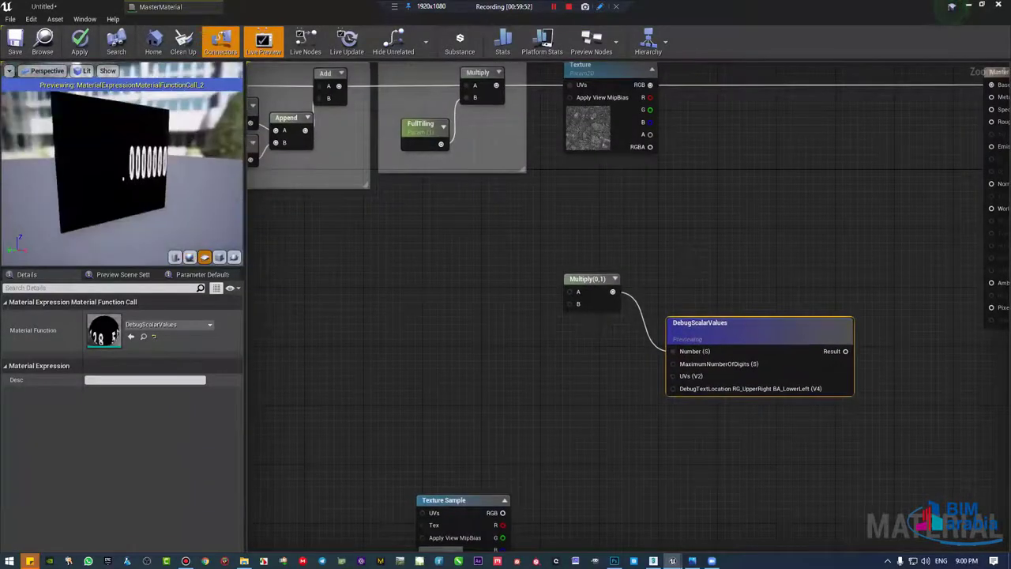
# Step: Add two Constant nodes, wire the first into Multiply A and set it to 2
pyautogui.moveTo(567, 286); pyautogui.dragTo(534, 274)
pyautogui.moveTo(534, 274); pyautogui.dragTo(583, 272, button='right')
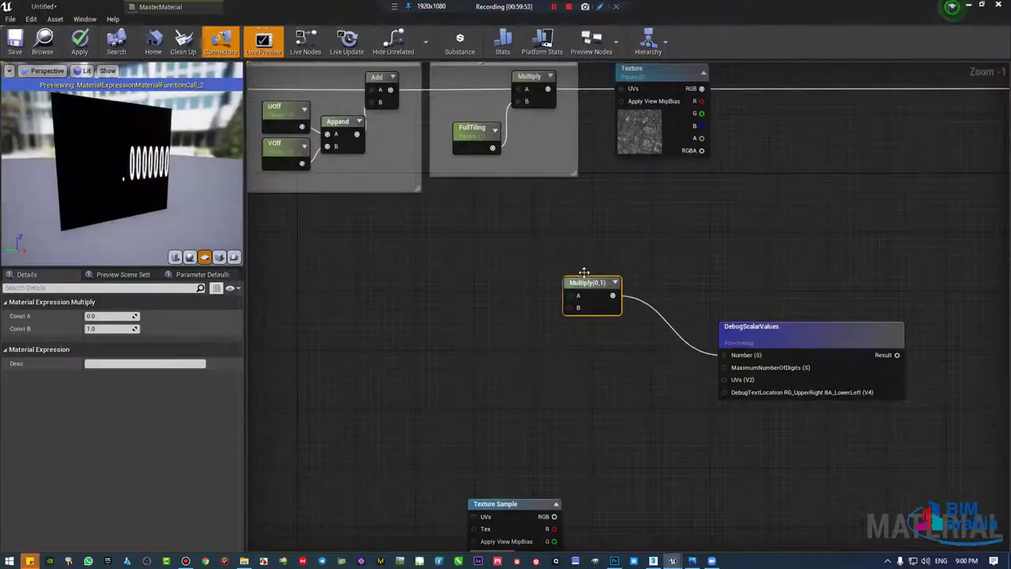
pyautogui.scroll(1, 621, 284)
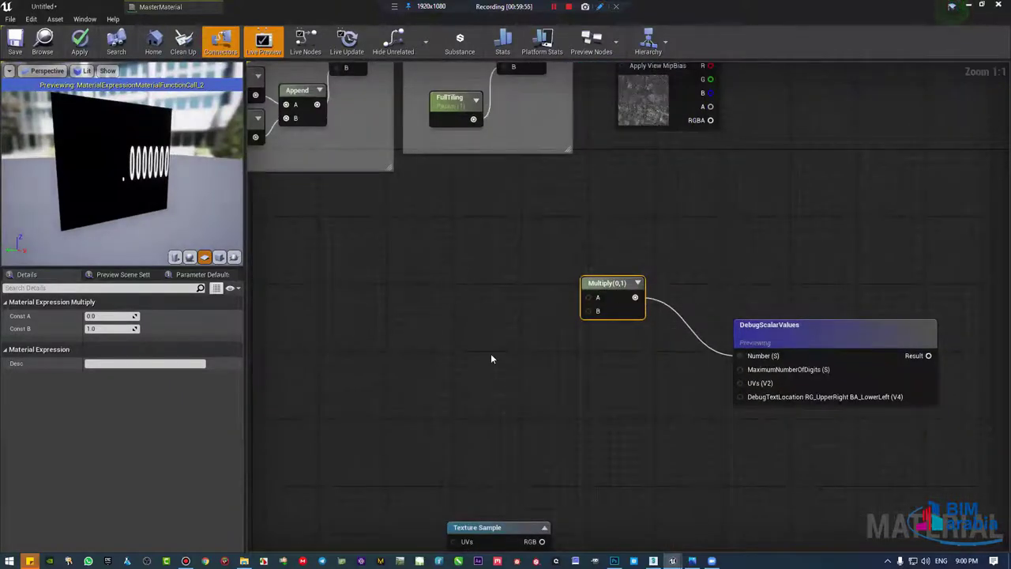
pyautogui.click(474, 272)
pyautogui.click(490, 323)
pyautogui.moveTo(488, 288); pyautogui.dragTo(596, 298)
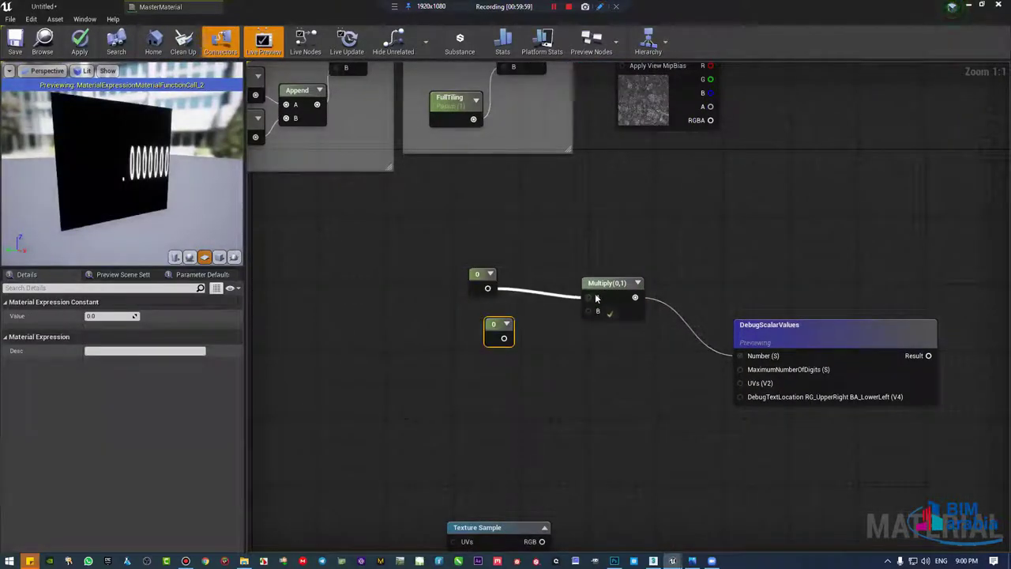
pyautogui.moveTo(477, 274); pyautogui.dragTo(506, 274)
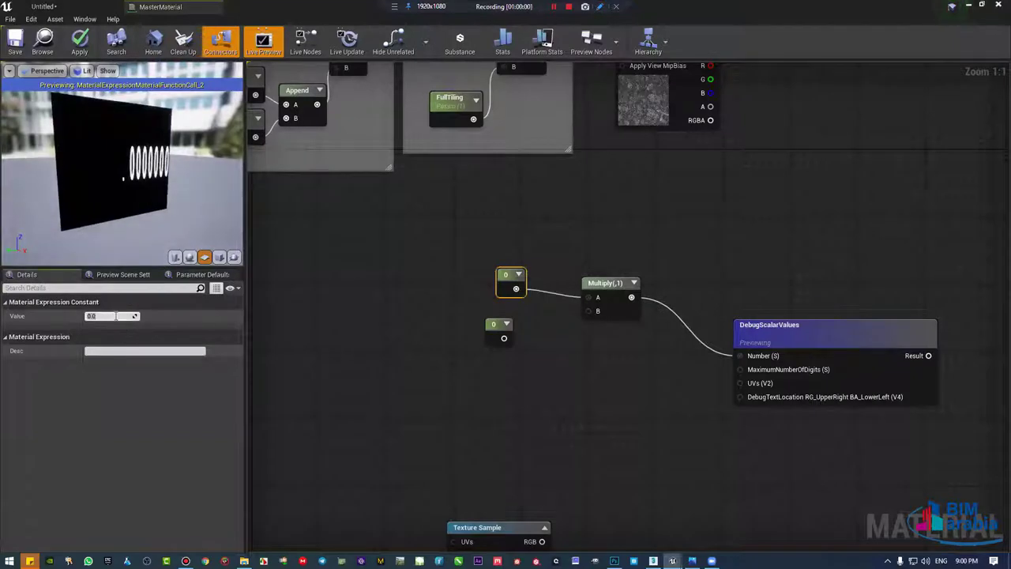
pyautogui.write('2')
pyautogui.press('Return')
# Step: Set the second Constant to 2 and wire it into Multiply B
pyautogui.click(498, 330)
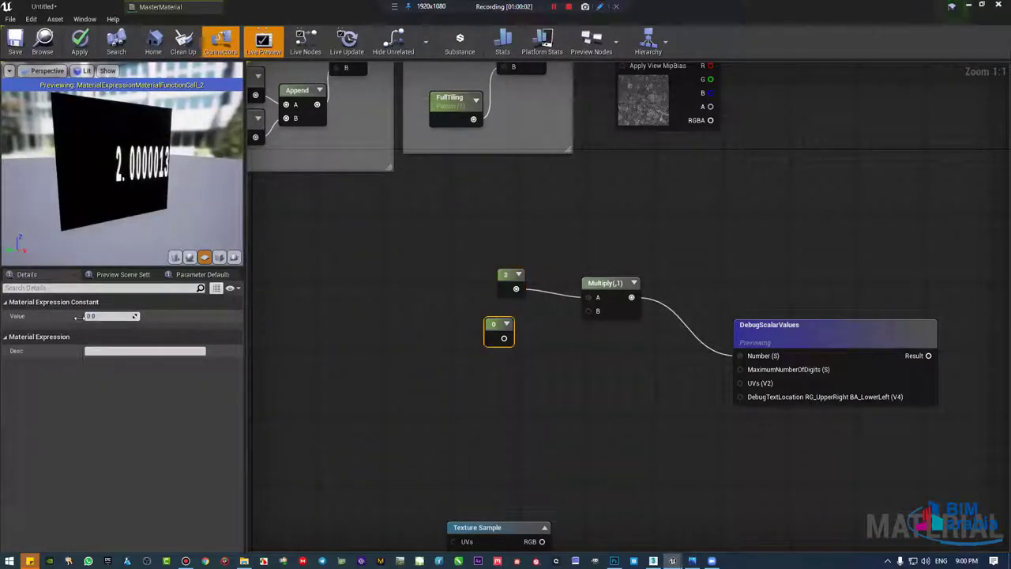
pyautogui.write('2')
pyautogui.press('Return')
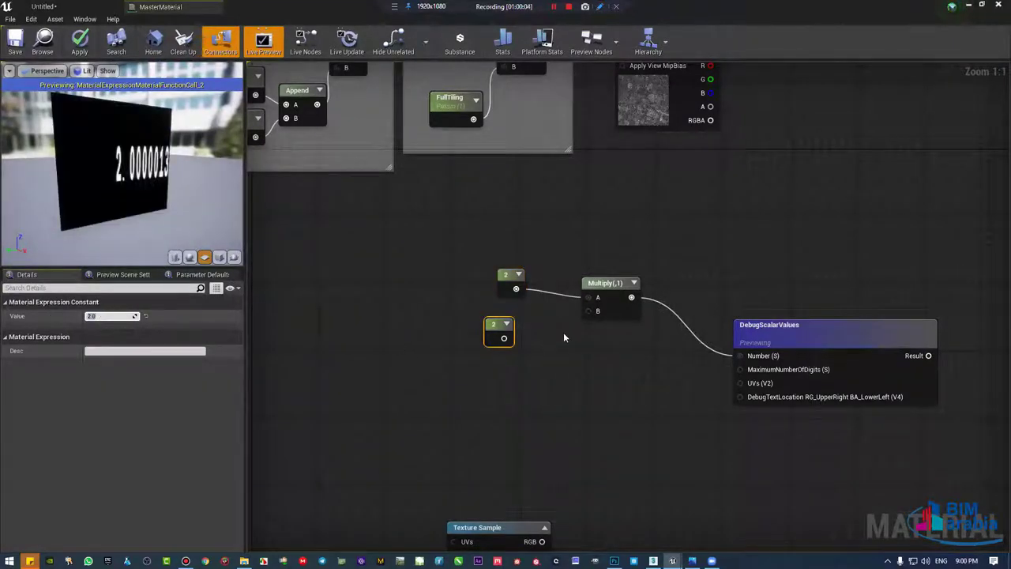
pyautogui.moveTo(504, 339); pyautogui.dragTo(588, 316)
pyautogui.moveTo(493, 324); pyautogui.dragTo(506, 325)
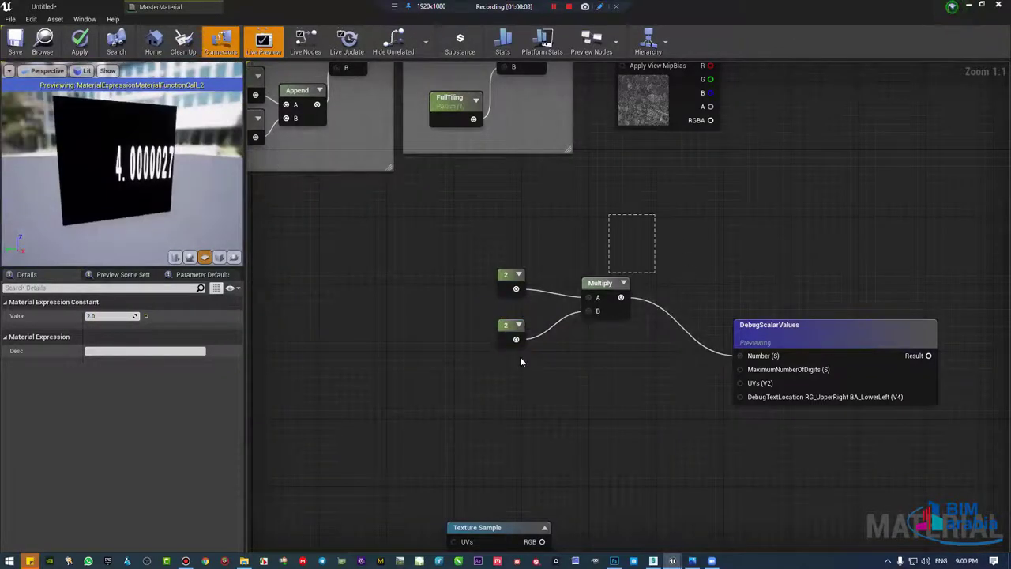
# Step: Rearrange the constants, then delete the Multiply node
pyautogui.moveTo(520, 361); pyautogui.dragTo(742, 269)
pyautogui.moveTo(606, 283); pyautogui.dragTo(639, 292)
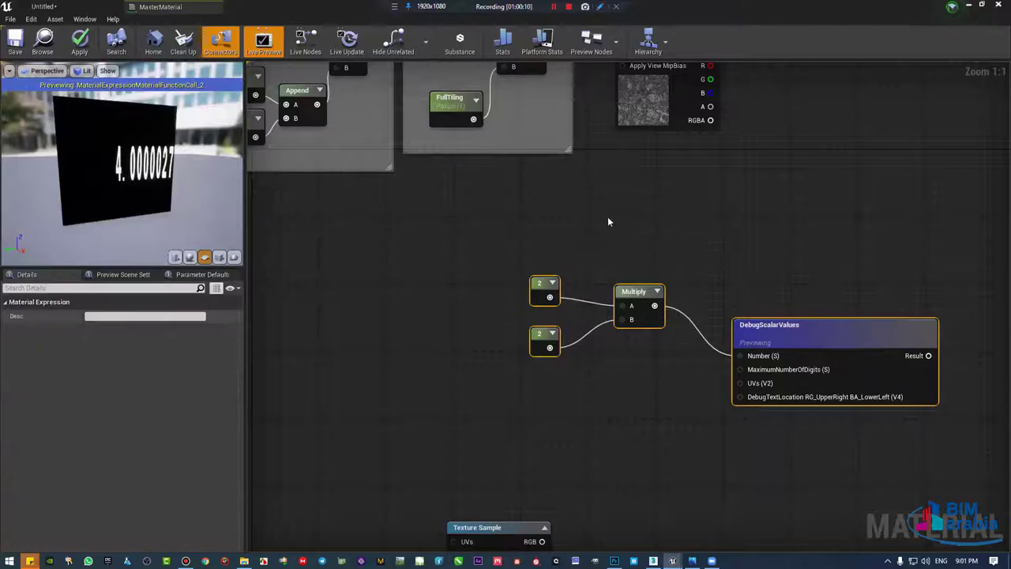
pyautogui.click(585, 254)
pyautogui.moveTo(533, 289); pyautogui.dragTo(542, 273)
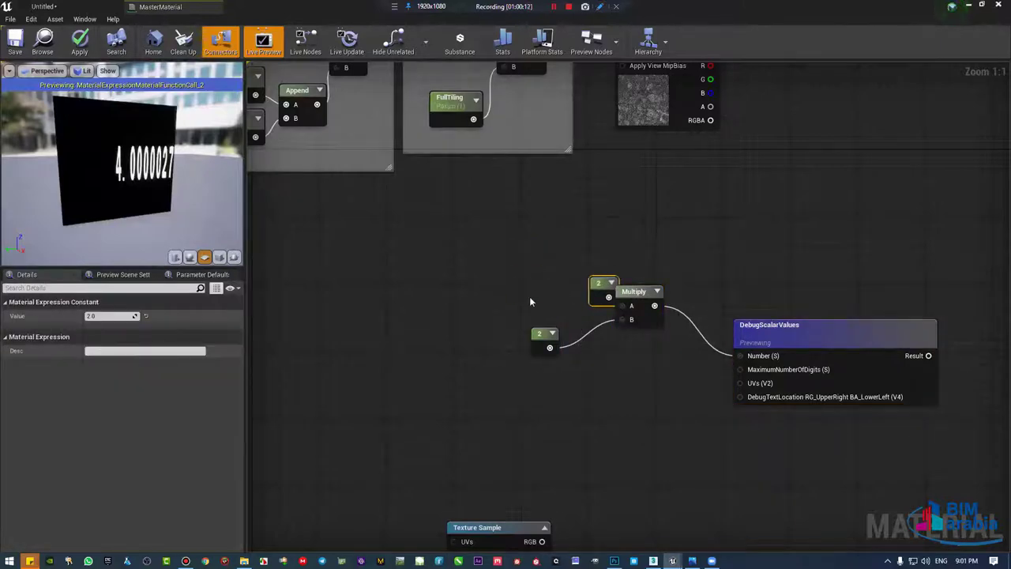
pyautogui.moveTo(666, 277); pyautogui.dragTo(618, 349)
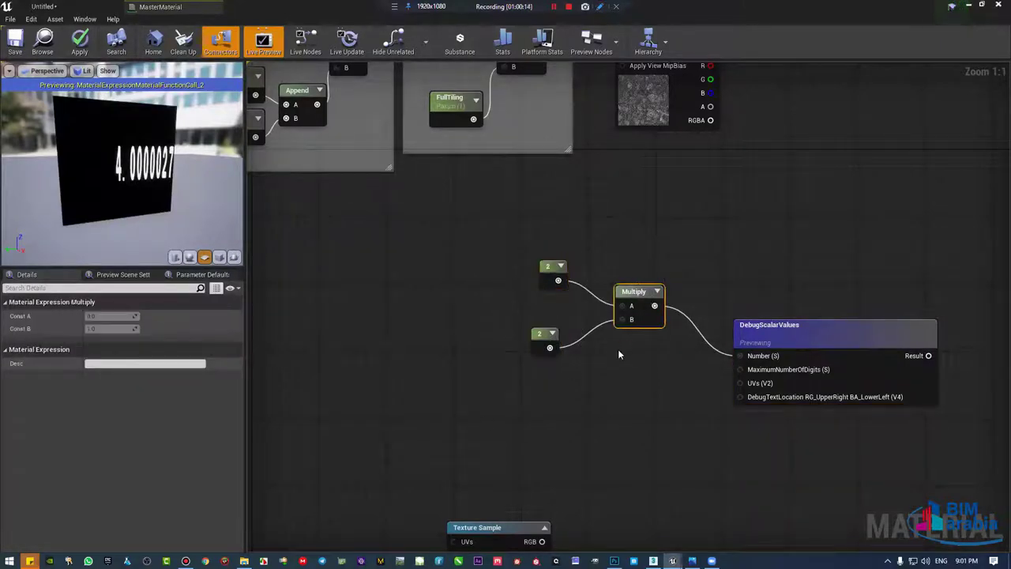
pyautogui.press('Delete')
# Step: Add a Power node feeding DebugScalarValues, with the two constants as Base and Exp
pyautogui.rightClick(630, 340)
pyautogui.write('ower')
pyautogui.press('Return')
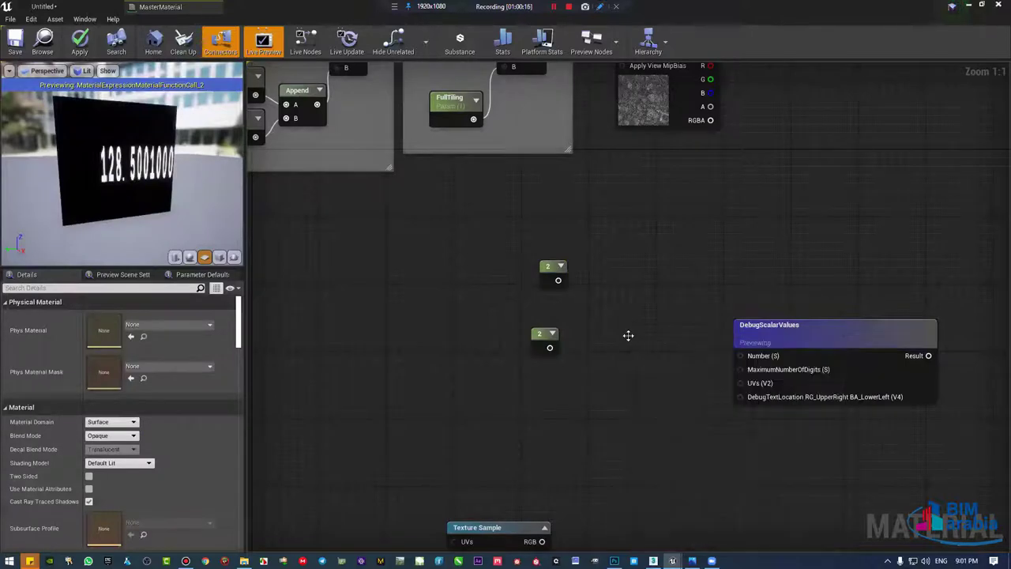
pyautogui.moveTo(674, 331); pyautogui.dragTo(743, 355)
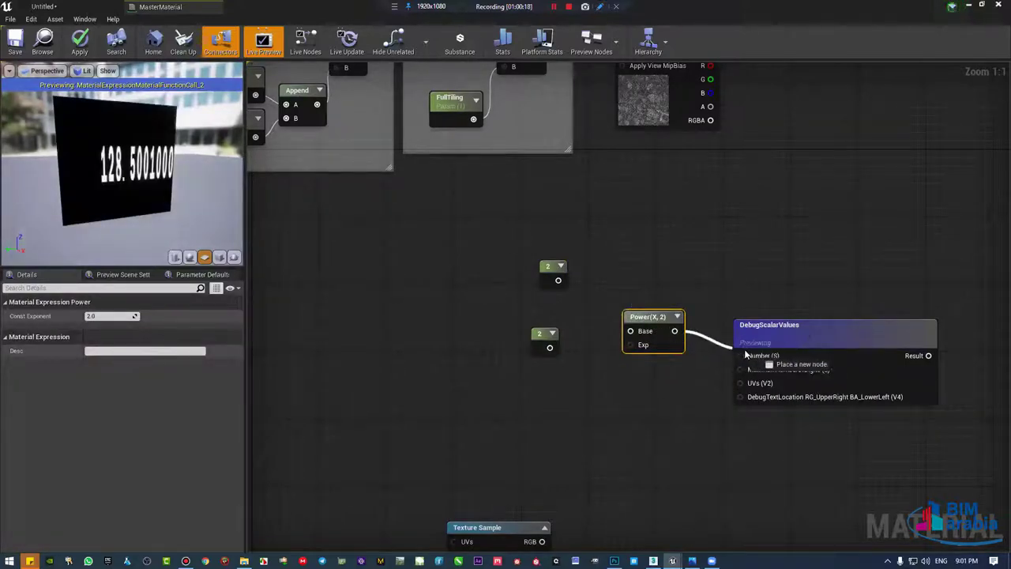
pyautogui.moveTo(558, 281)
pyautogui.mouseDown()
pyautogui.moveTo(630, 331)
pyautogui.moveTo(549, 348)
pyautogui.mouseUp()
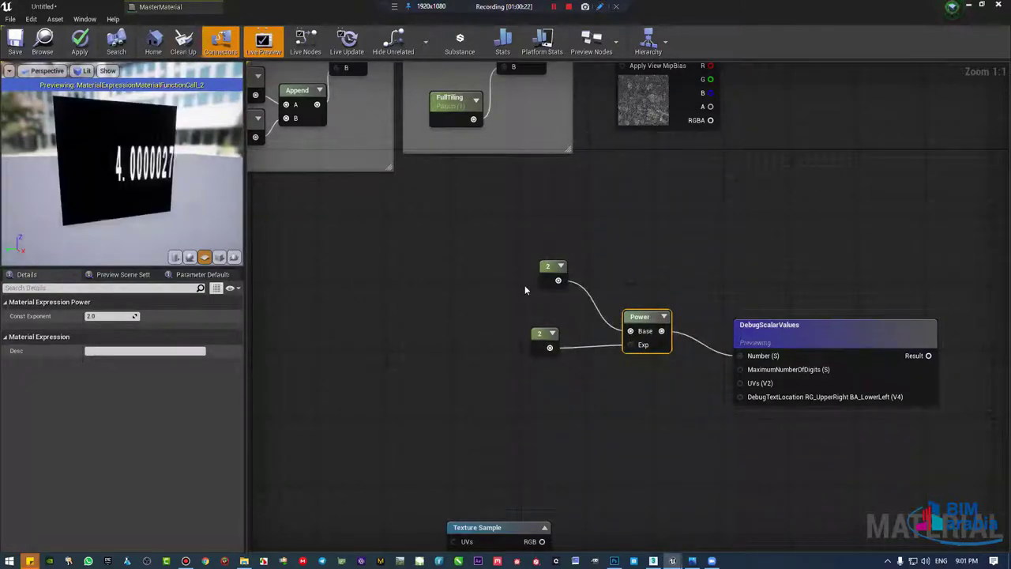
# Step: Change the base constant to 8 so the preview shows 64
pyautogui.moveTo(556, 269); pyautogui.dragTo(548, 277)
pyautogui.click(542, 334)
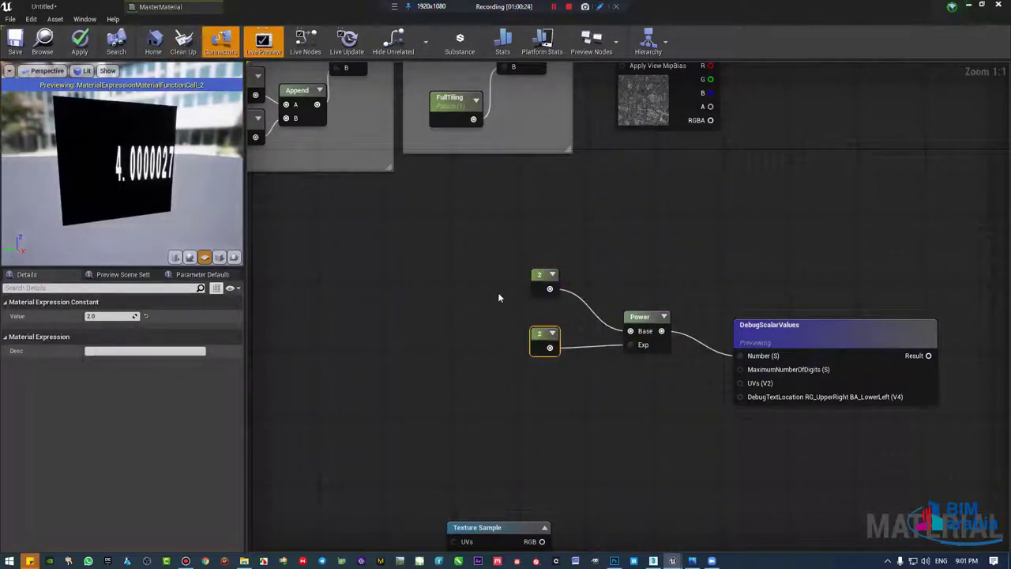
pyautogui.click(544, 278)
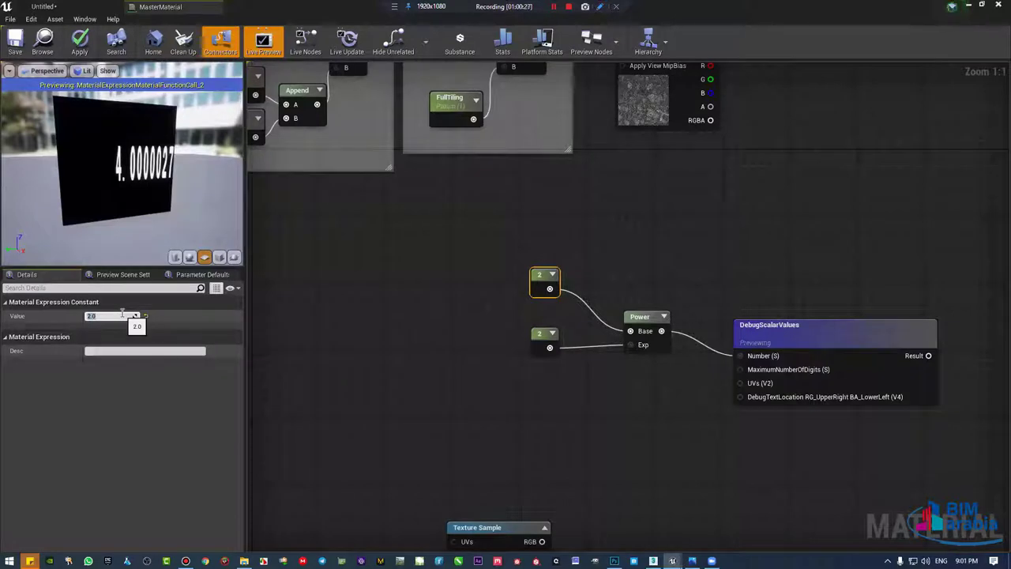
pyautogui.write('8')
pyautogui.press('Return')
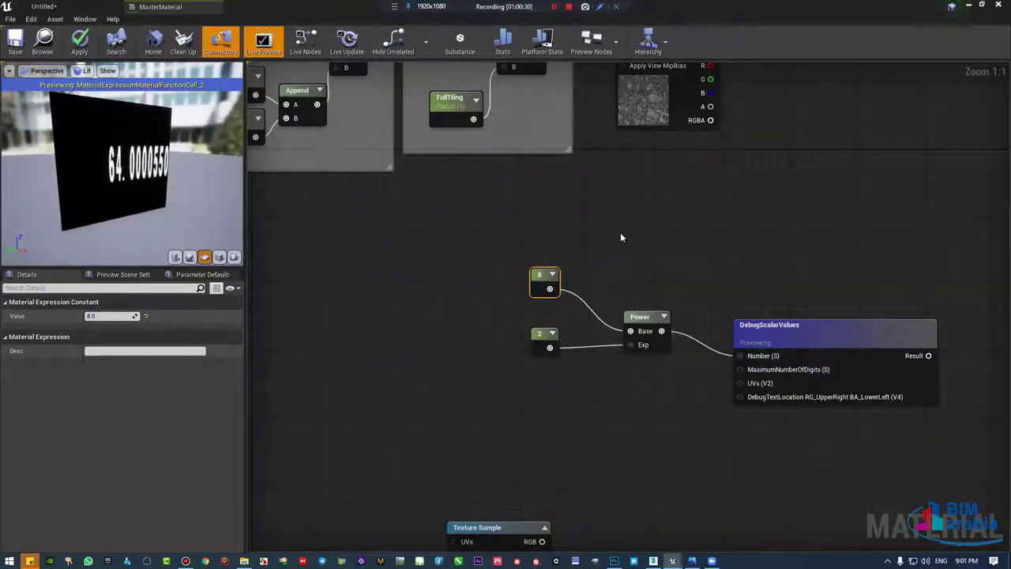
# Step: Delete the 8, 2 and Power test nodes, then select DebugScalarValues
pyautogui.moveTo(620, 232)
pyautogui.mouseDown()
pyautogui.moveTo(523, 360)
pyautogui.moveTo(451, 420)
pyautogui.mouseUp()
pyautogui.click(543, 335)
pyautogui.moveTo(688, 198); pyautogui.dragTo(376, 442)
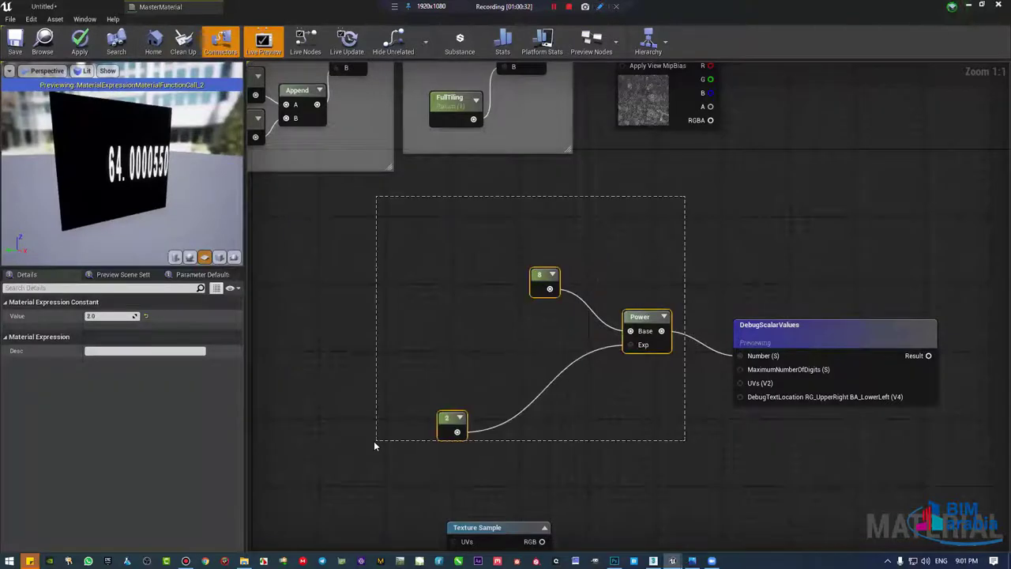
pyautogui.press('Delete')
pyautogui.click(765, 383)
# Step: Delete the DebugScalarValues node and bring the MasterMaterial output node into view
pyautogui.press('Delete')
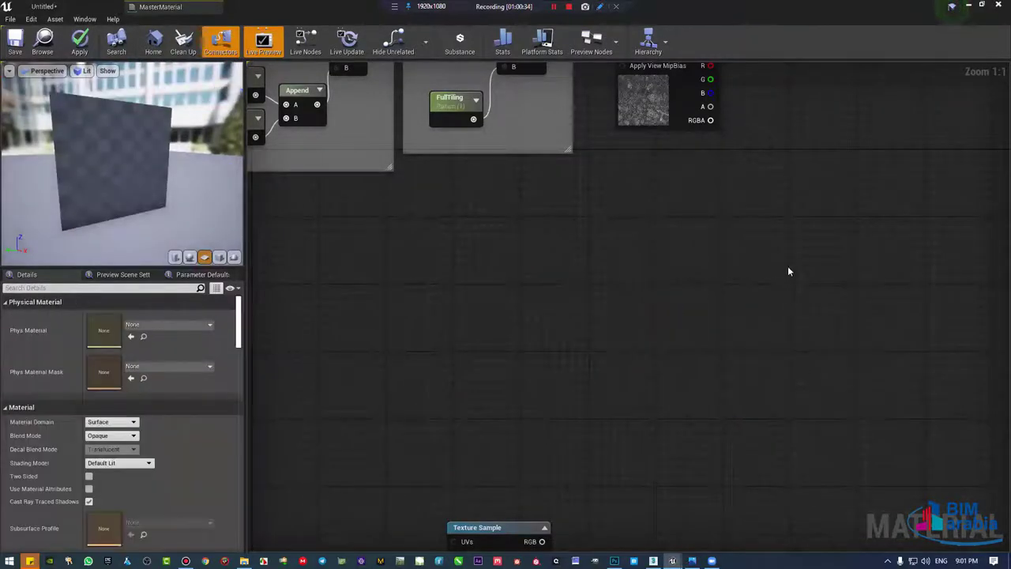
pyautogui.scroll(-2, 712, 321)
pyautogui.moveTo(712, 322); pyautogui.dragTo(656, 466, button='right')
pyautogui.scroll(-1, 729, 322)
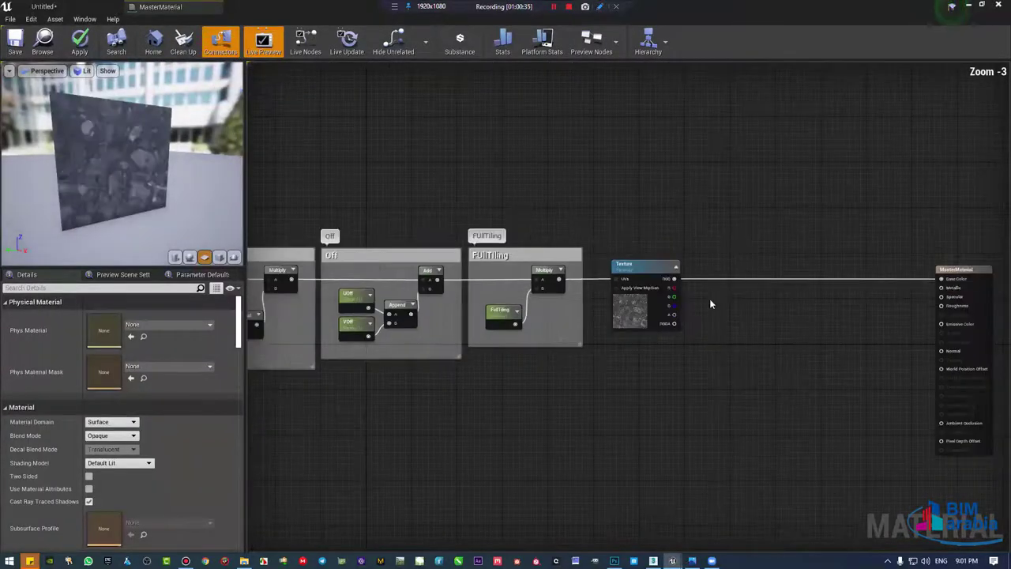
pyautogui.moveTo(711, 300)
pyautogui.mouseDown(button='right')
pyautogui.moveTo(717, 224)
pyautogui.moveTo(673, 308)
pyautogui.mouseUp(button='right')
pyautogui.scroll(2, 677, 294)
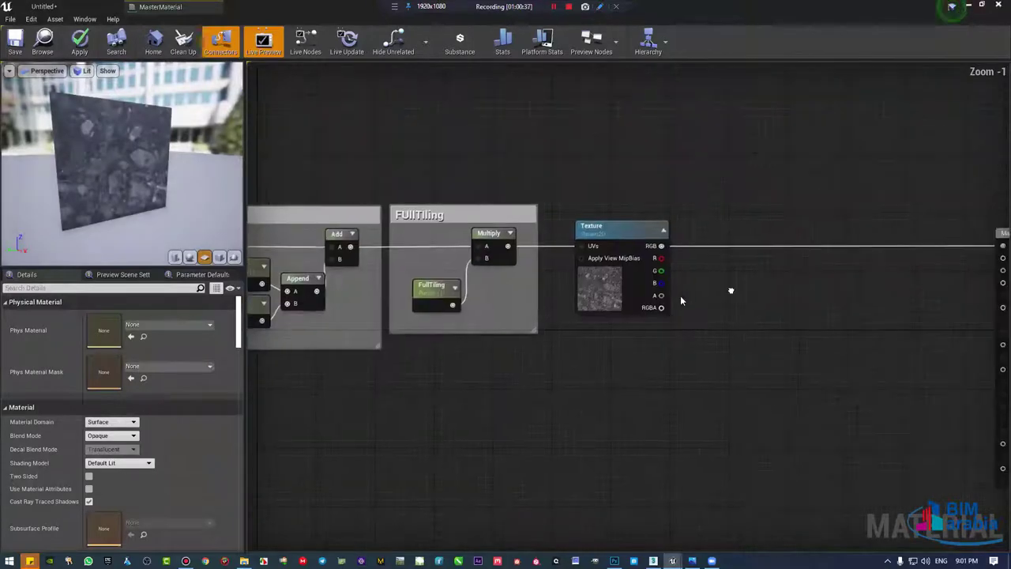
# Step: Add a Multiply node with Texture RGB in A and a new Constant in B
pyautogui.click(734, 298)
pyautogui.moveTo(631, 260)
pyautogui.mouseDown()
pyautogui.moveTo(744, 324)
pyautogui.moveTo(758, 316)
pyautogui.moveTo(634, 264)
pyautogui.mouseUp()
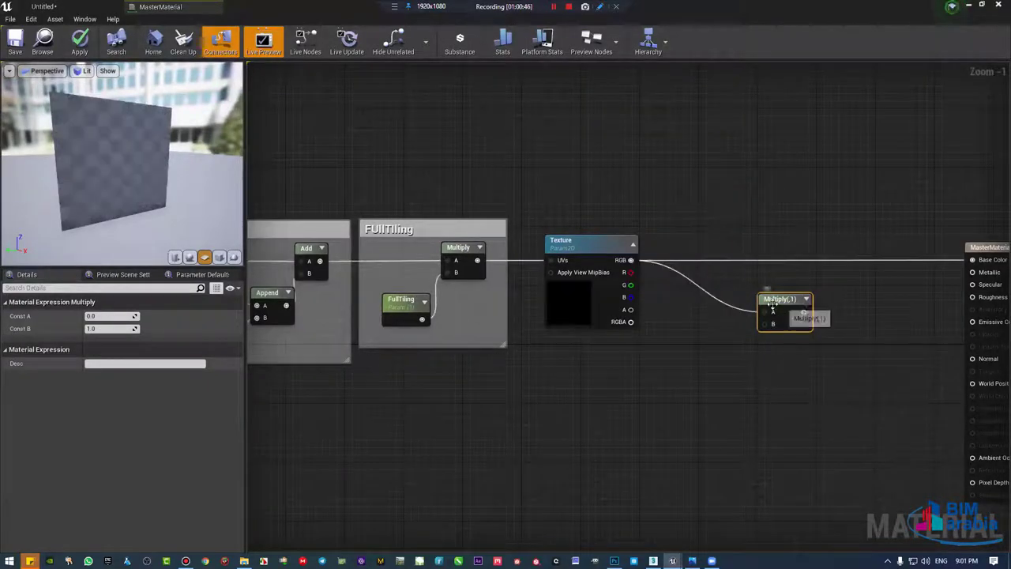
pyautogui.moveTo(782, 309); pyautogui.dragTo(781, 317)
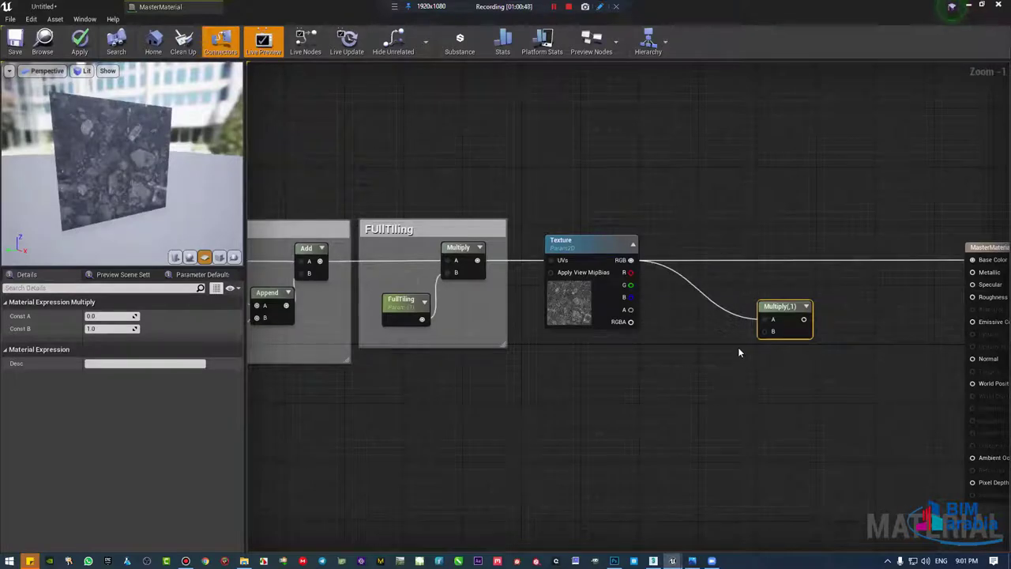
pyautogui.click(591, 375)
pyautogui.moveTo(608, 389); pyautogui.dragTo(772, 332)
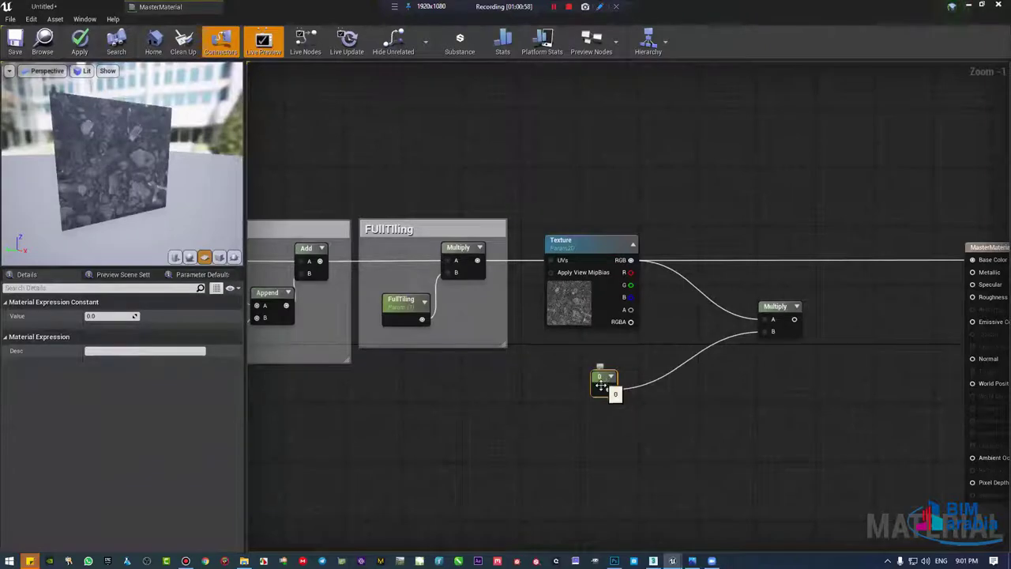
# Step: Set the brightness Constant's value to 1
pyautogui.scroll(1, 688, 347)
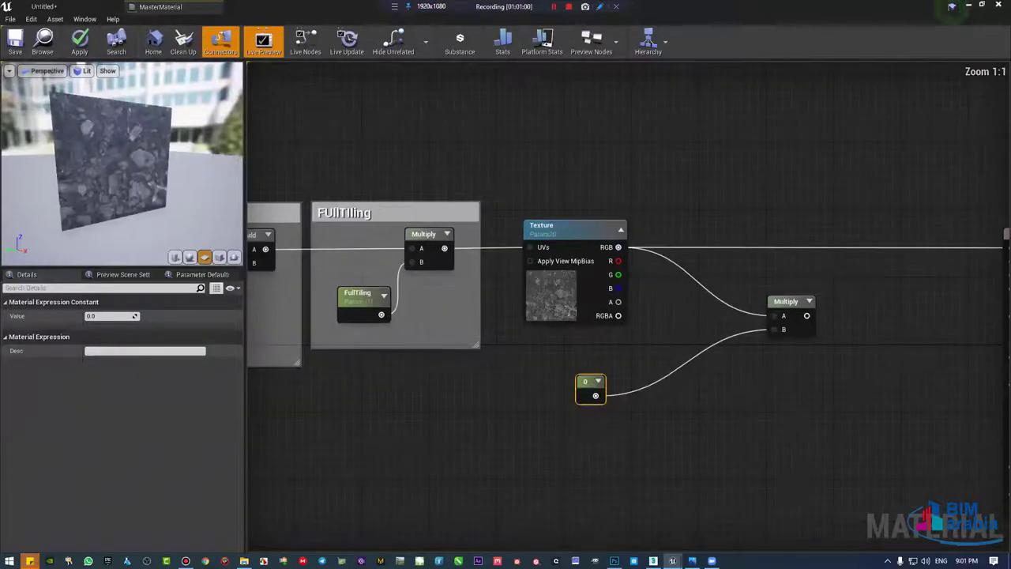
pyautogui.scroll(5, 122, 158)
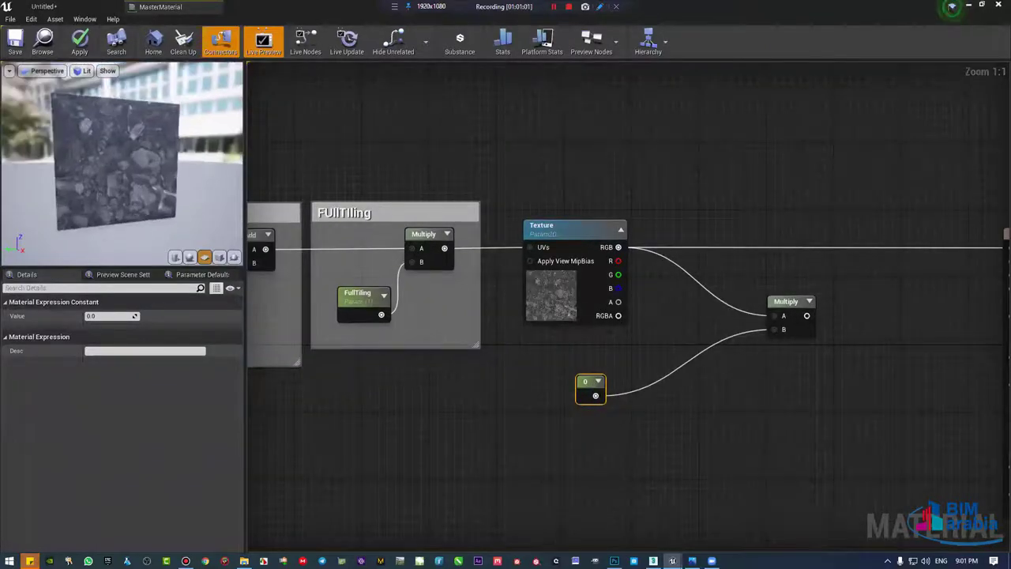
pyautogui.click(92, 315)
pyautogui.write('1')
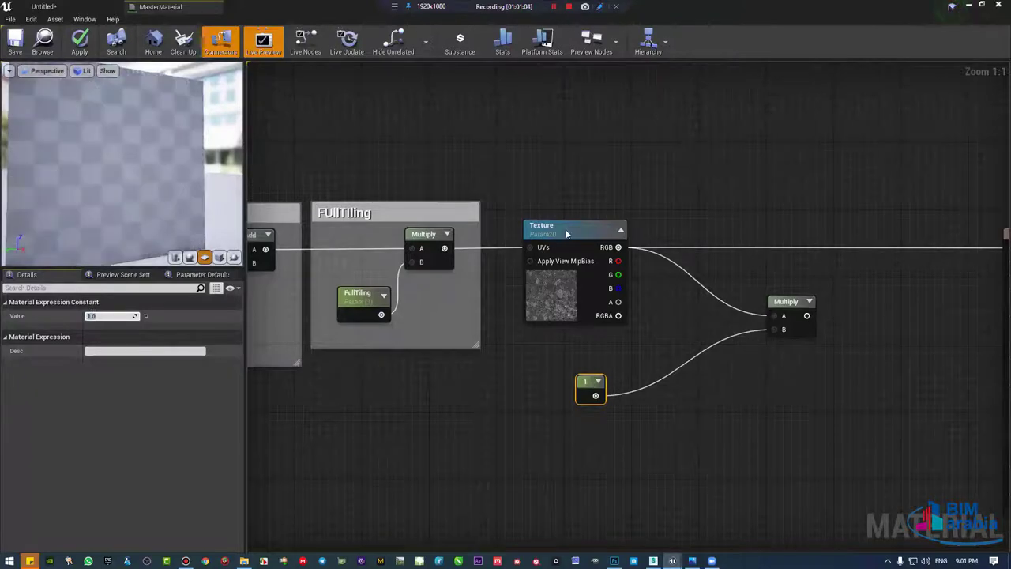
pyautogui.press('Return')
# Step: Preview the Multiply node's result in the material preview
pyautogui.moveTo(874, 335); pyautogui.dragTo(797, 333, button='right')
pyautogui.moveTo(699, 308); pyautogui.dragTo(801, 300)
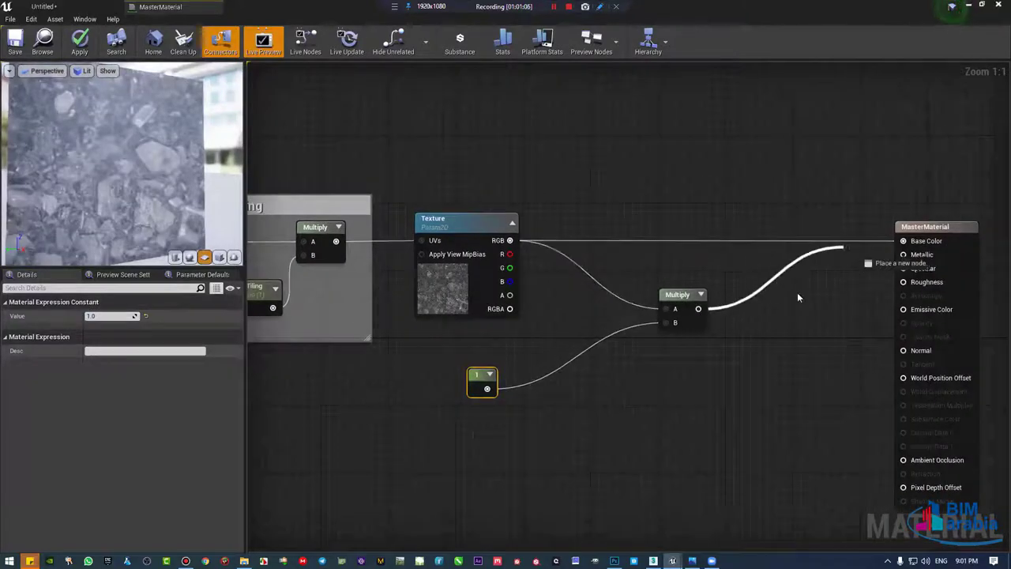
pyautogui.rightClick(684, 301)
pyautogui.click(731, 303)
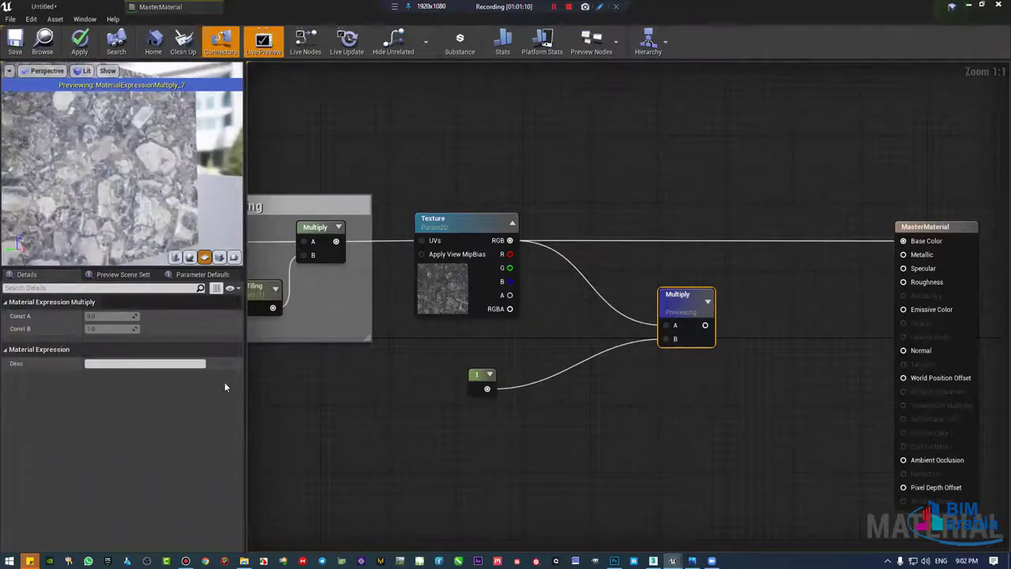
# Step: Raise the brightness Constant to 15 and check the Texture node's properties
pyautogui.click(482, 375)
pyautogui.click(117, 316)
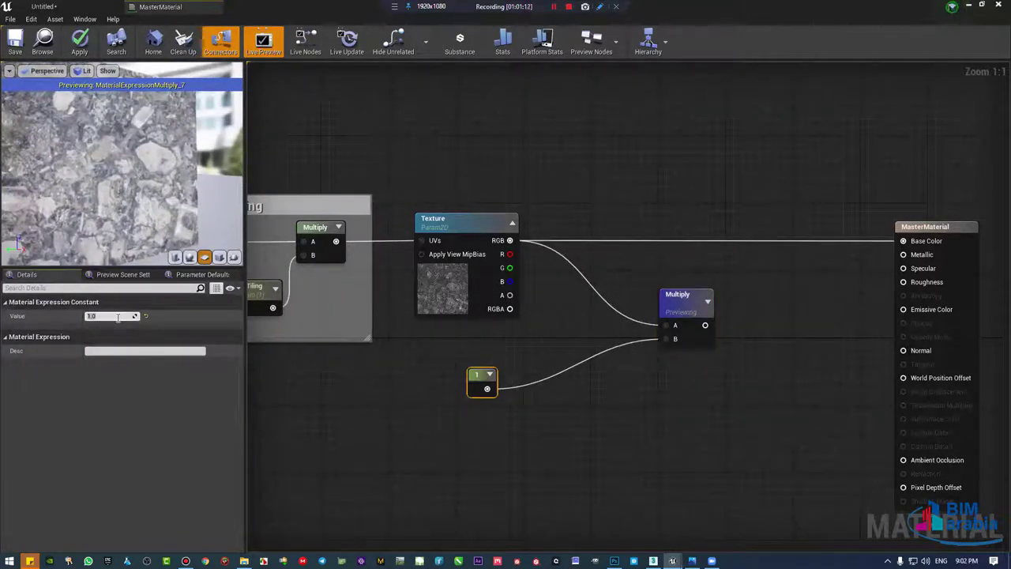
pyautogui.write('15')
pyautogui.press('Return')
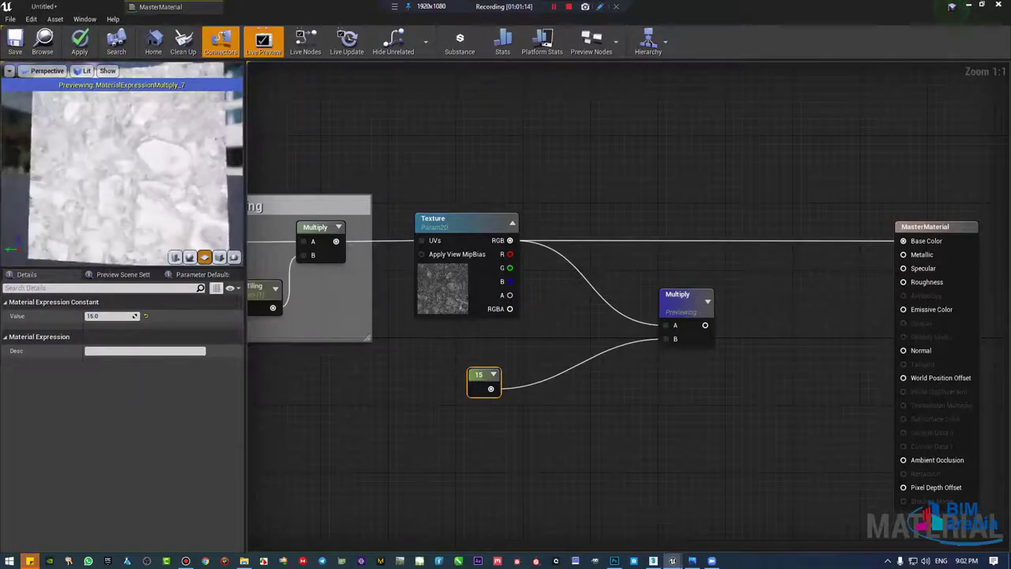
pyautogui.click(449, 294)
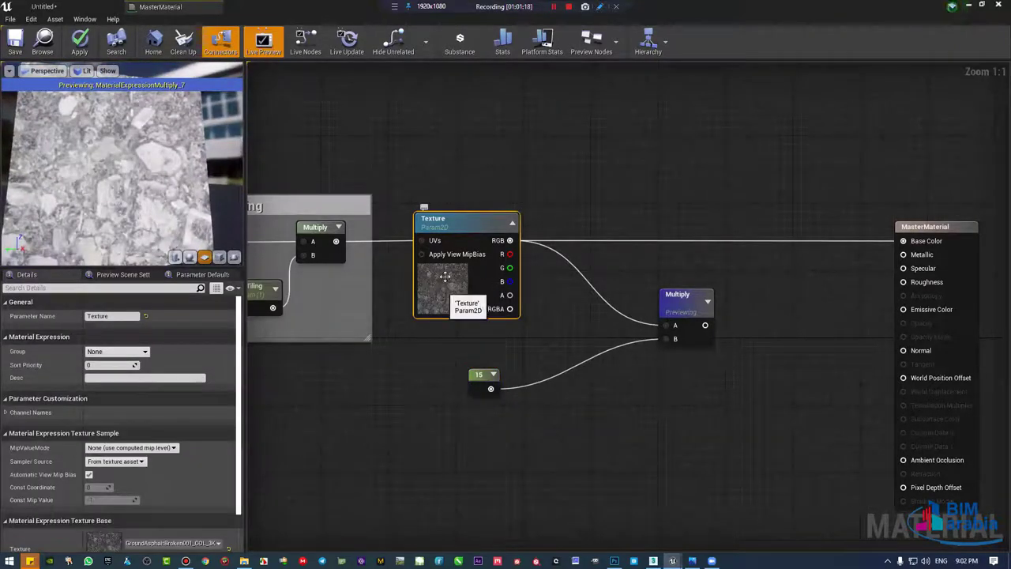
# Step: Try a brightness of 0, then restore the Constant to 1 and inspect the stone preview
pyautogui.click(482, 376)
pyautogui.click(115, 315)
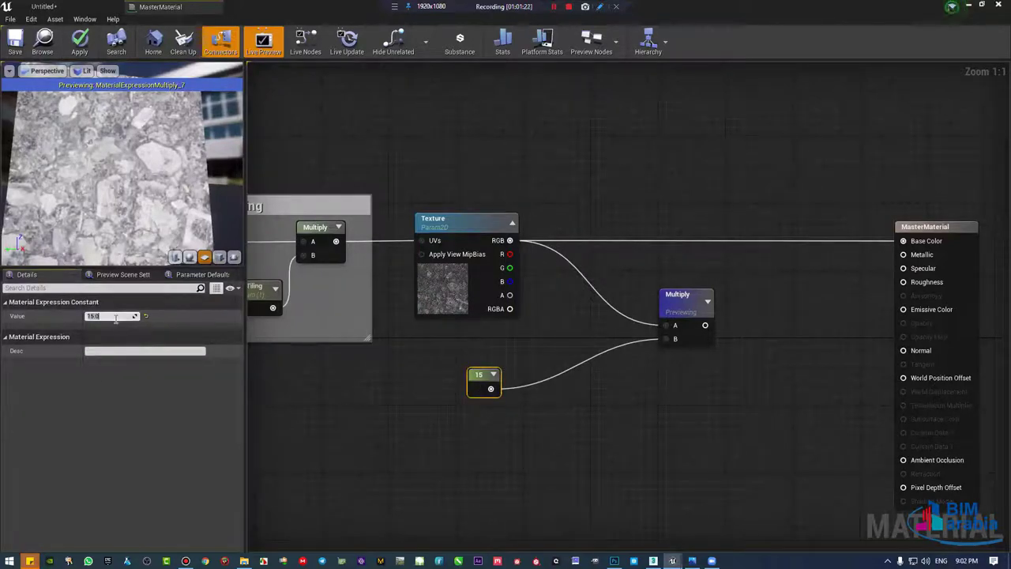
pyautogui.press('Return')
pyautogui.moveTo(113, 199); pyautogui.dragTo(108, 229)
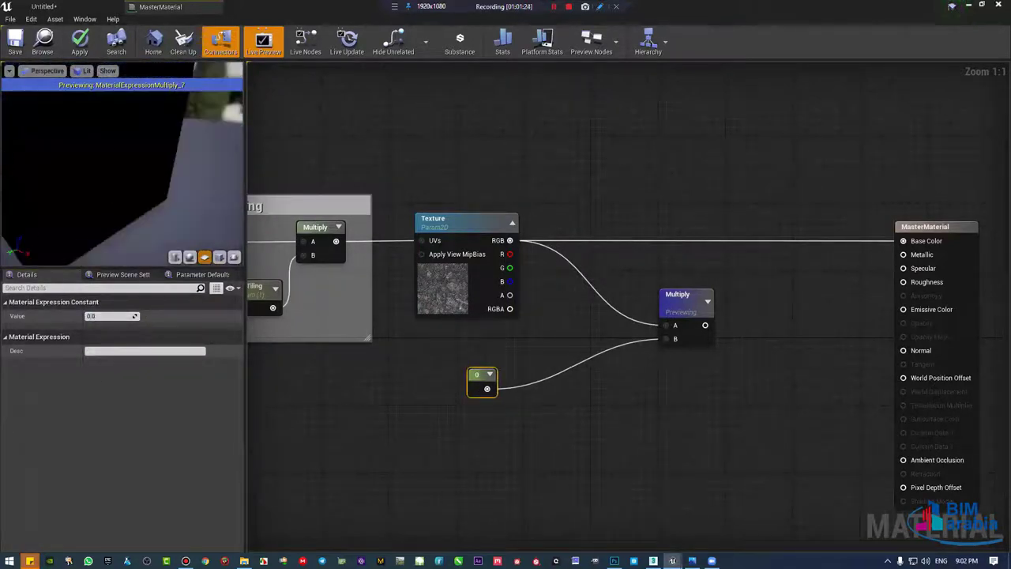
pyautogui.click(110, 316)
pyautogui.write('1')
pyautogui.press('Return')
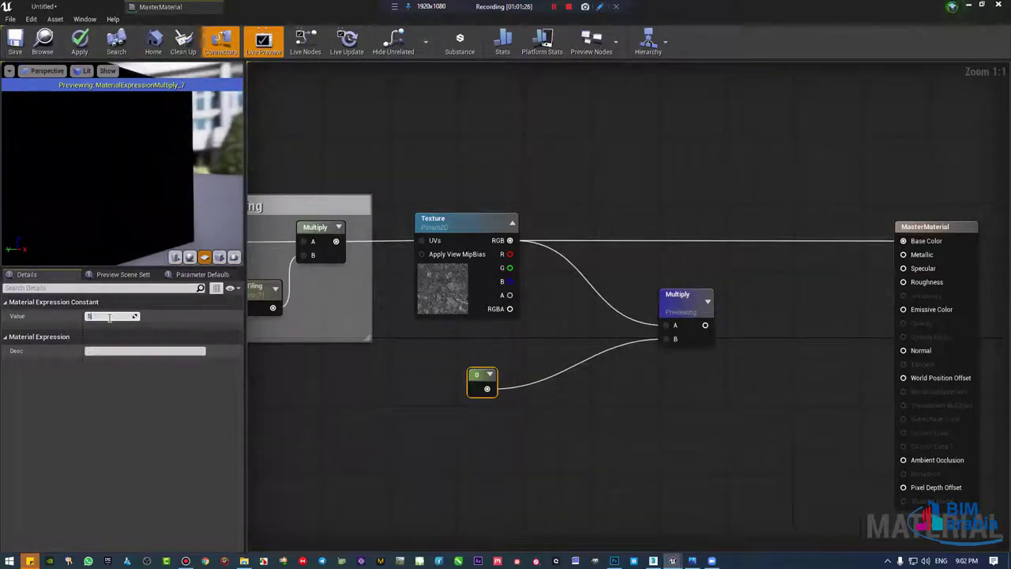
pyautogui.moveTo(119, 174)
pyautogui.mouseDown()
pyautogui.moveTo(158, 178)
pyautogui.moveTo(154, 185)
pyautogui.mouseUp()
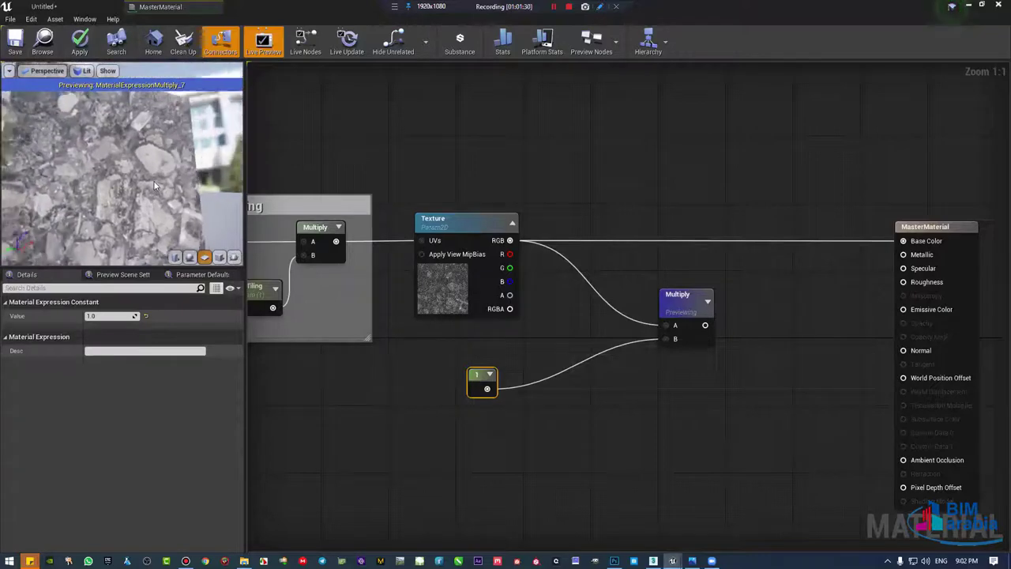
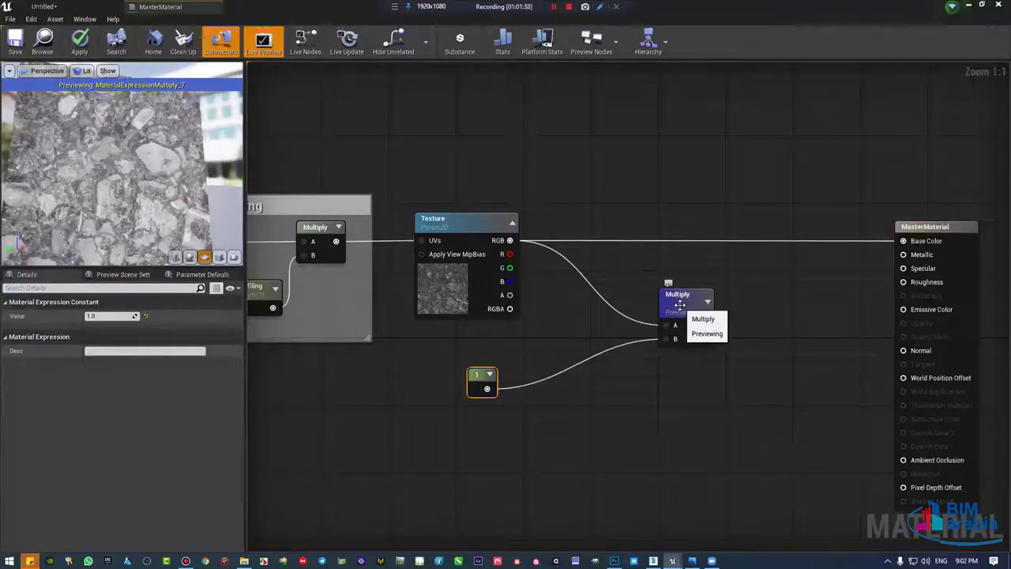
# Step: Replace the constant 1 with a Constant3Vector wired into the Multiply's B input
pyautogui.moveTo(444, 429); pyautogui.dragTo(542, 361)
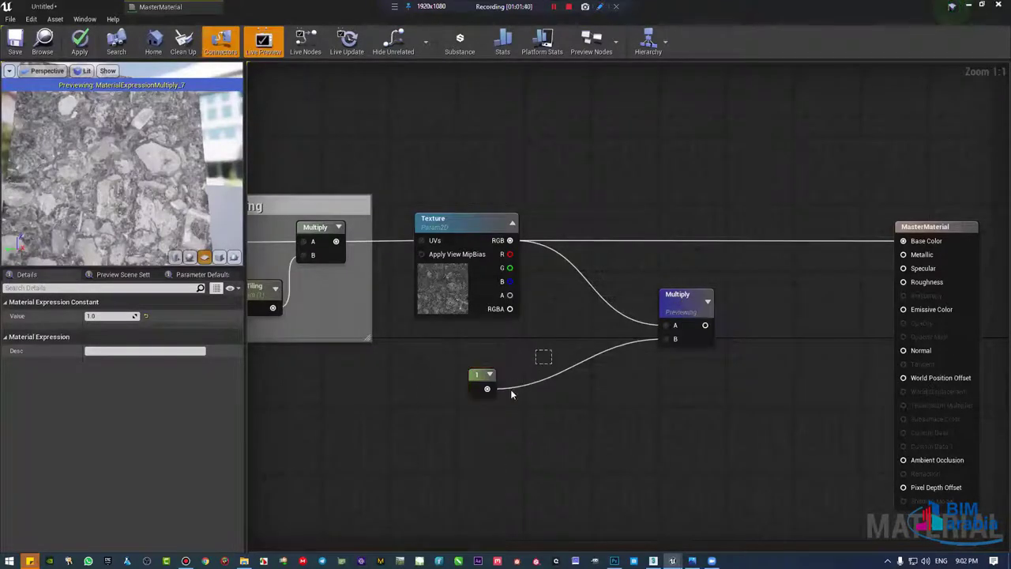
pyautogui.press('Delete')
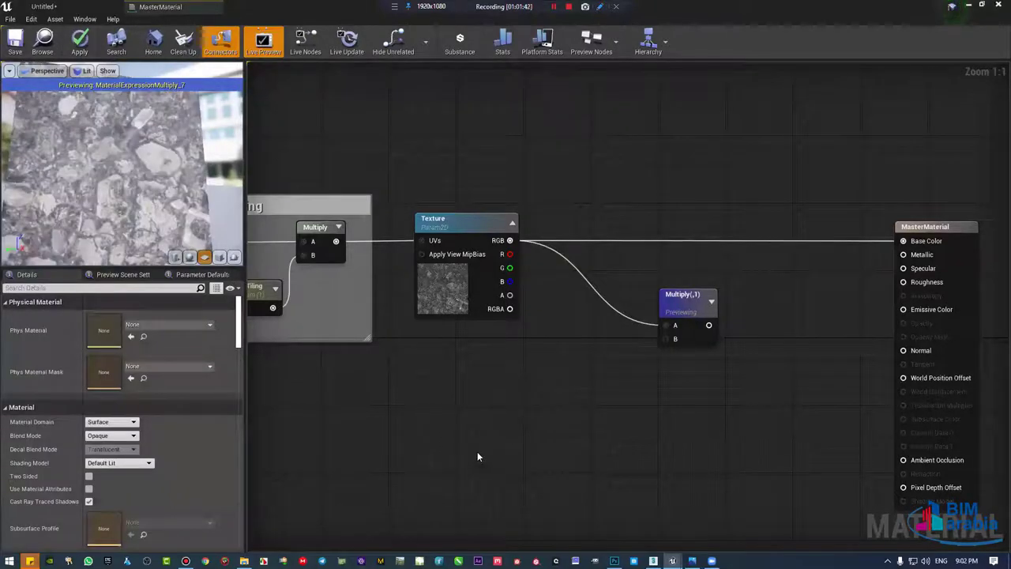
pyautogui.click(465, 363)
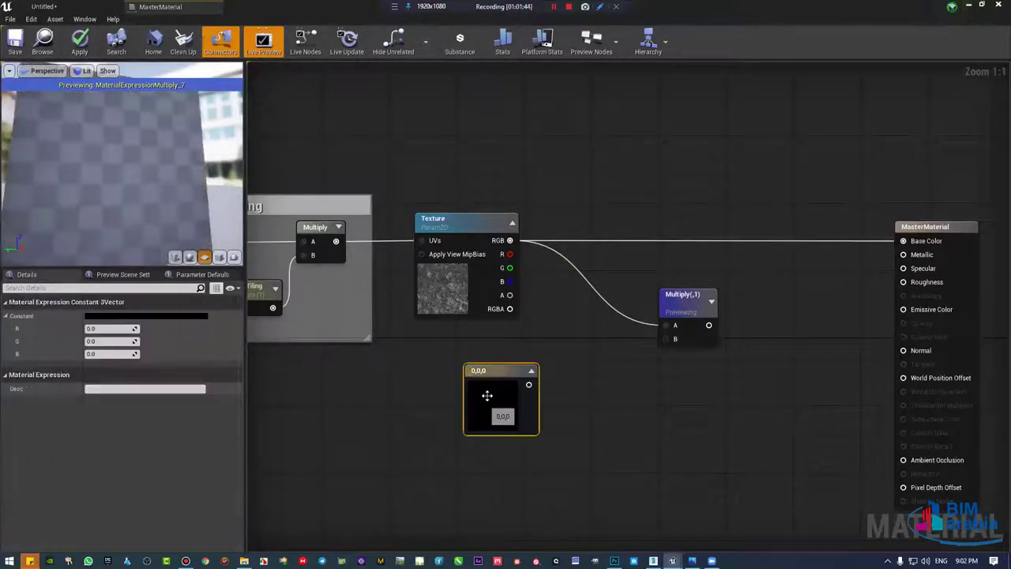
pyautogui.moveTo(481, 391); pyautogui.dragTo(474, 382)
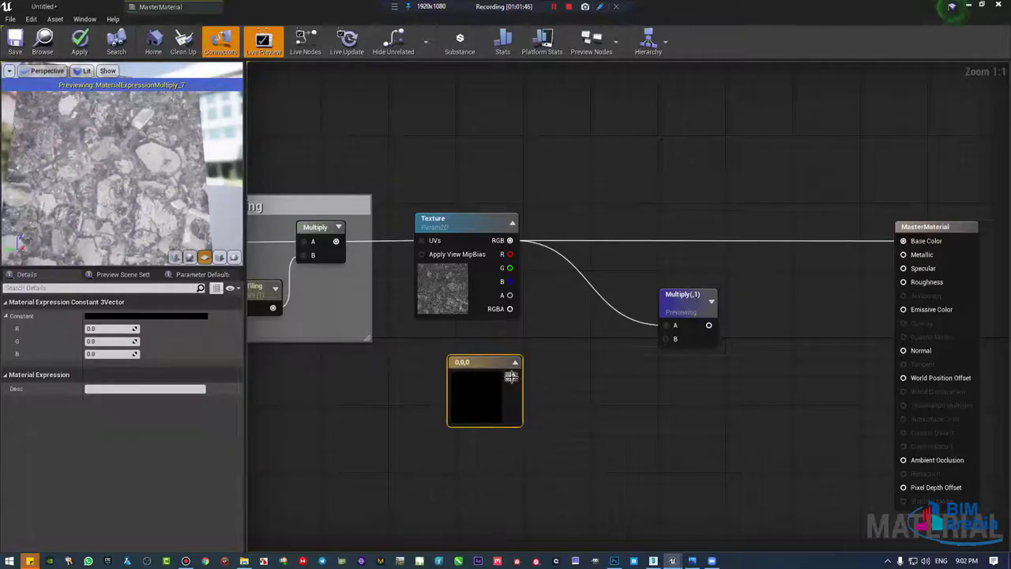
pyautogui.moveTo(512, 376)
pyautogui.mouseDown()
pyautogui.moveTo(670, 338)
pyautogui.moveTo(662, 312)
pyautogui.mouseUp()
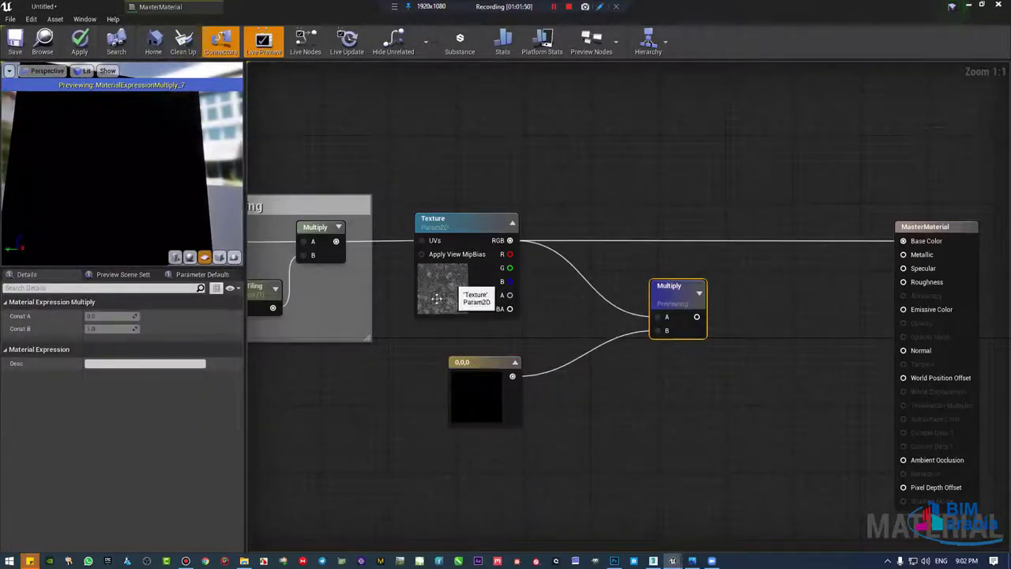
# Step: Set the colour constant to white 1,1,1 after a pink test, and connect Multiply to Base Color
pyautogui.click(484, 395)
pyautogui.click(161, 316)
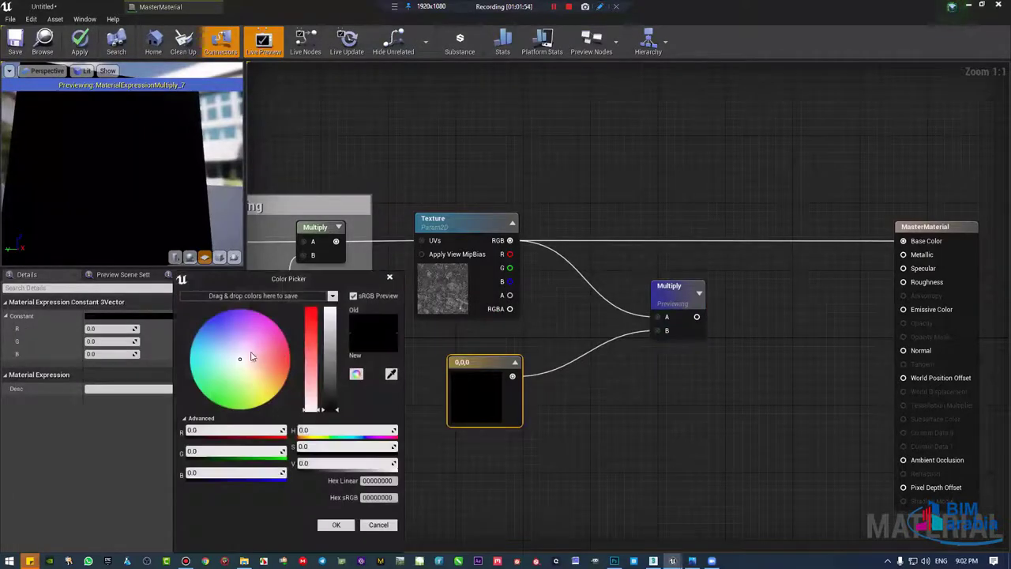
pyautogui.moveTo(328, 340)
pyautogui.mouseDown()
pyautogui.moveTo(329, 308)
pyautogui.moveTo(310, 354)
pyautogui.mouseUp()
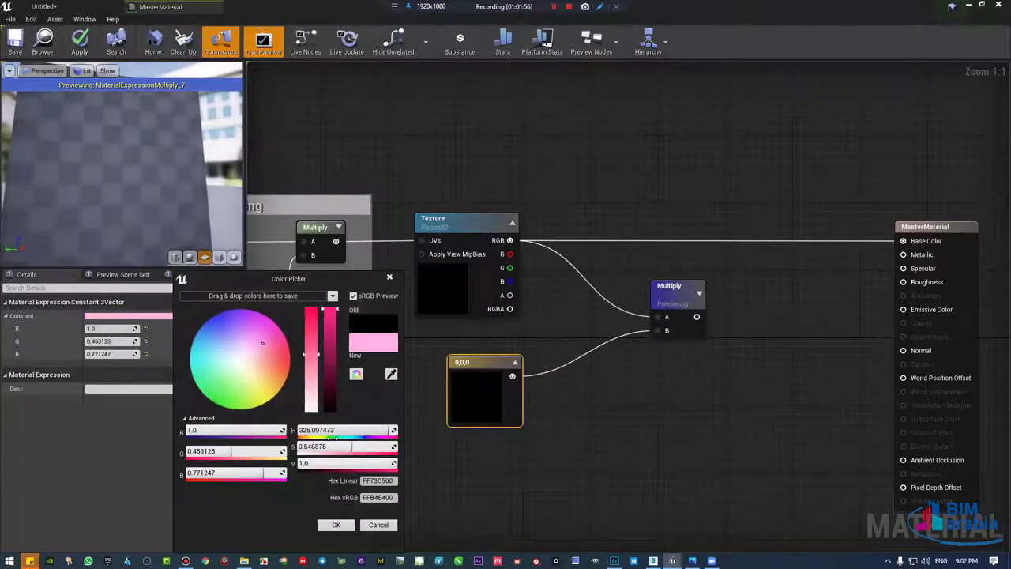
pyautogui.click(335, 525)
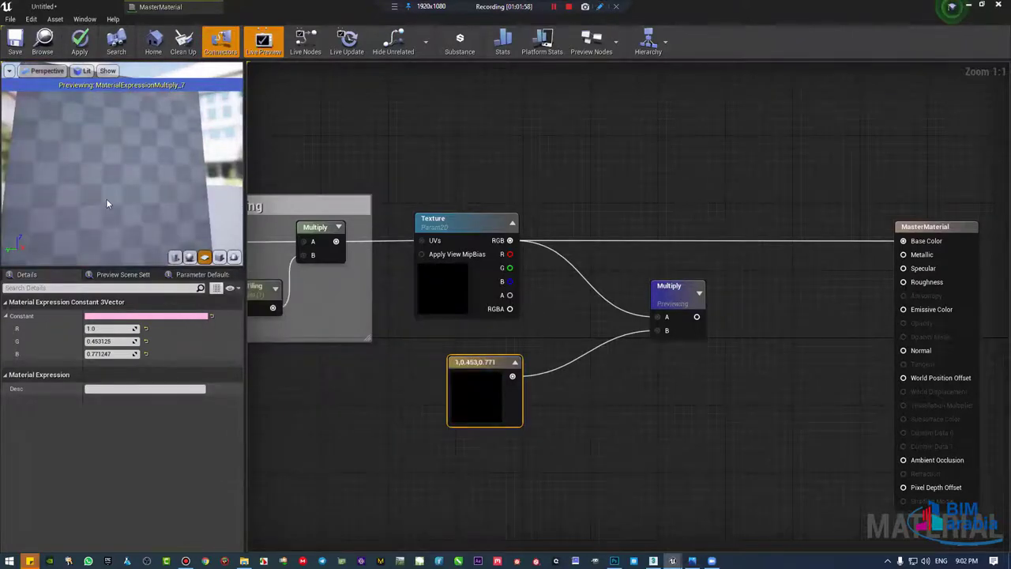
pyautogui.moveTo(107, 204); pyautogui.dragTo(145, 162)
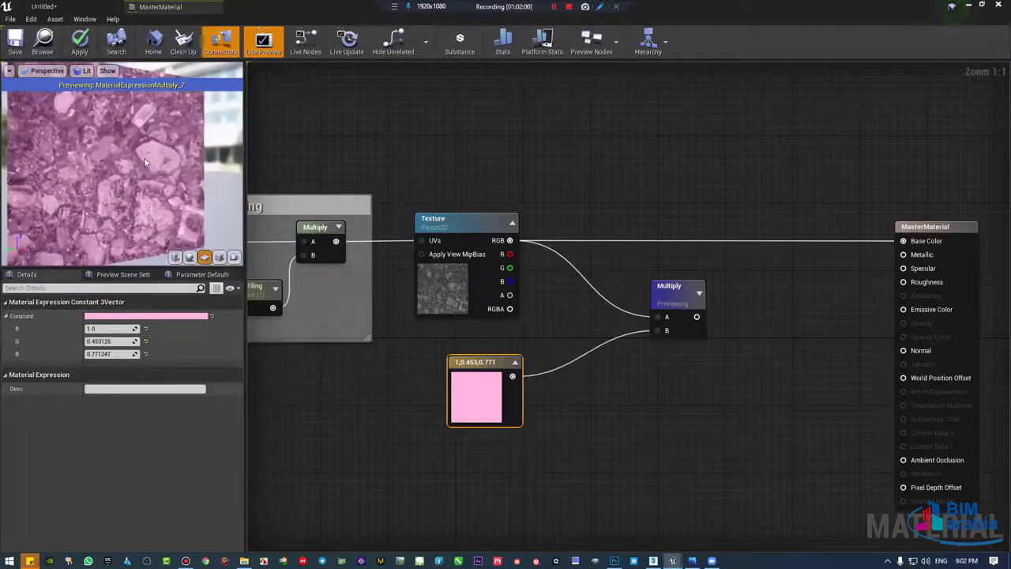
pyautogui.click(211, 316)
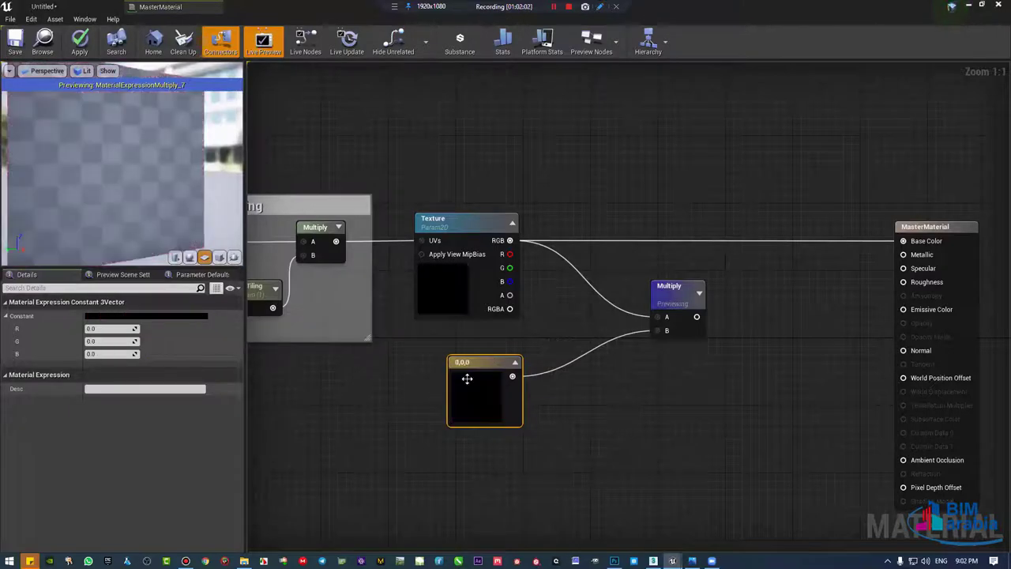
pyautogui.click(111, 329)
pyautogui.write('1')
pyautogui.press('Tab')
pyautogui.write('1')
pyautogui.press('Tab')
pyautogui.write('1')
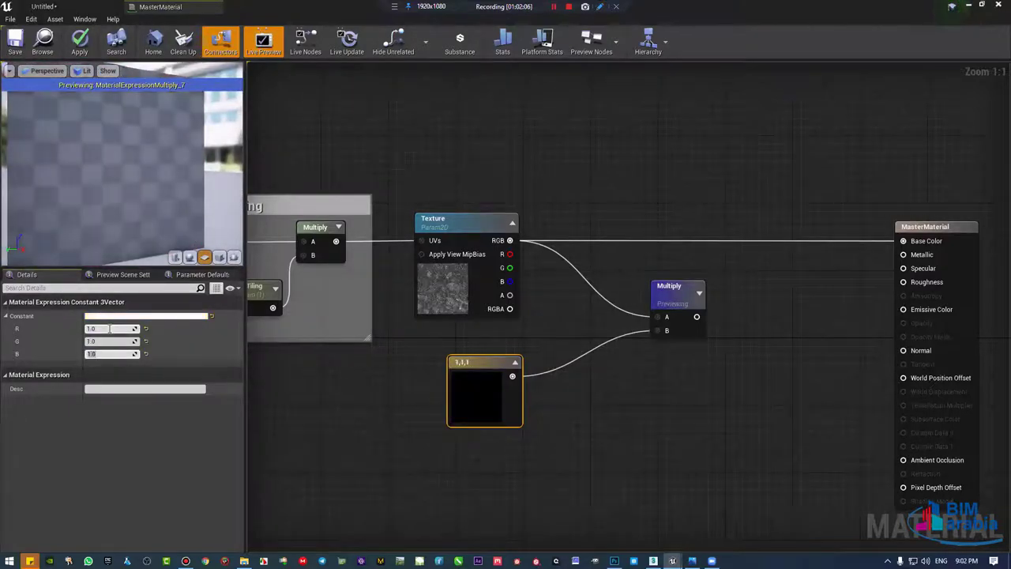
pyautogui.moveTo(696, 317); pyautogui.dragTo(902, 241)
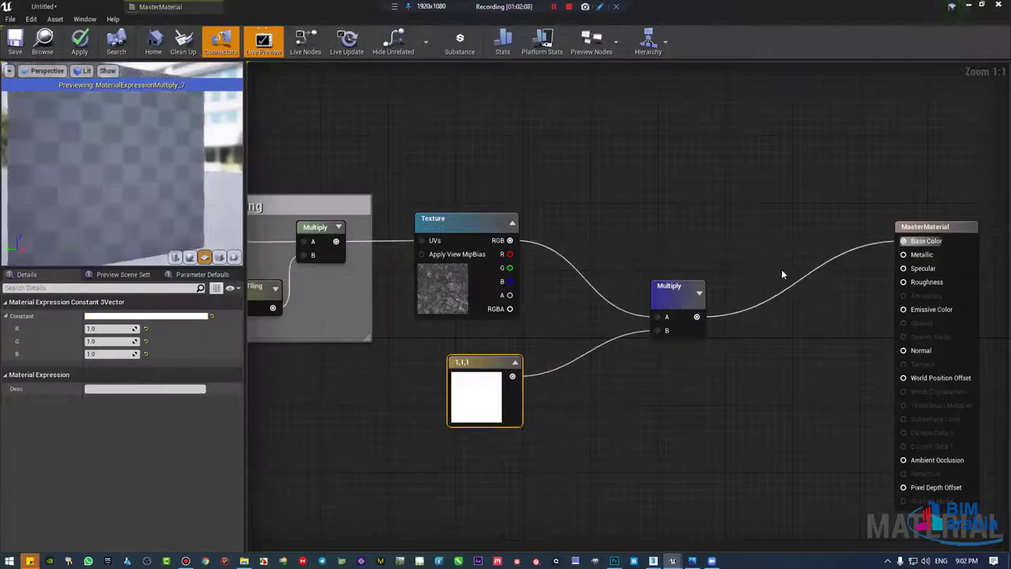
# Step: Reposition the Multiply node and convert the white constant into a ColorOverLay parameter
pyautogui.moveTo(671, 286)
pyautogui.mouseDown()
pyautogui.moveTo(678, 235)
pyautogui.moveTo(725, 228)
pyautogui.mouseUp()
pyautogui.rightClick(684, 237)
pyautogui.click(686, 237)
pyautogui.moveTo(115, 87)
pyautogui.mouseDown()
pyautogui.moveTo(128, 198)
pyautogui.moveTo(102, 198)
pyautogui.mouseUp()
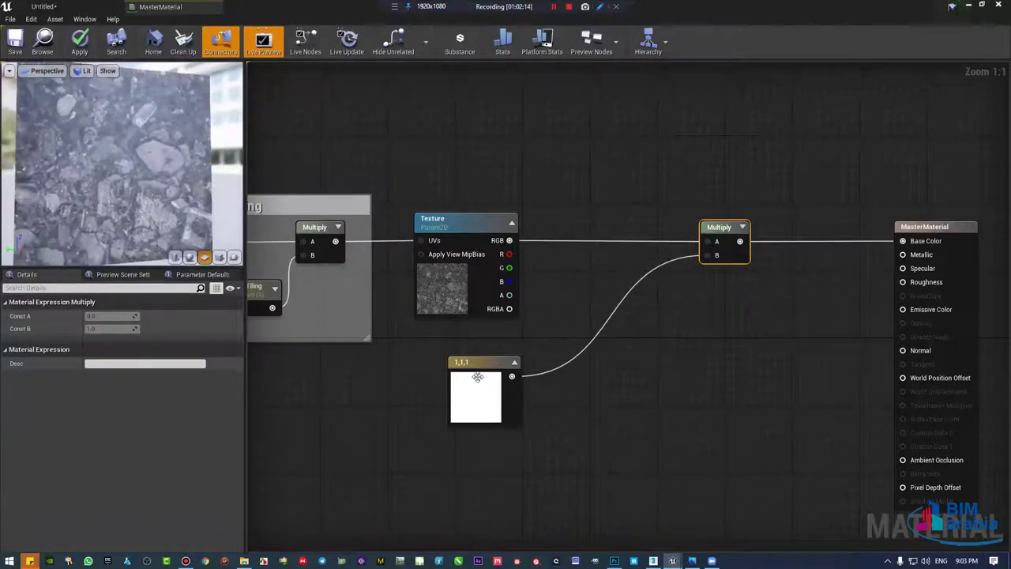
pyautogui.moveTo(477, 377); pyautogui.dragTo(609, 317)
pyautogui.rightClick(600, 307)
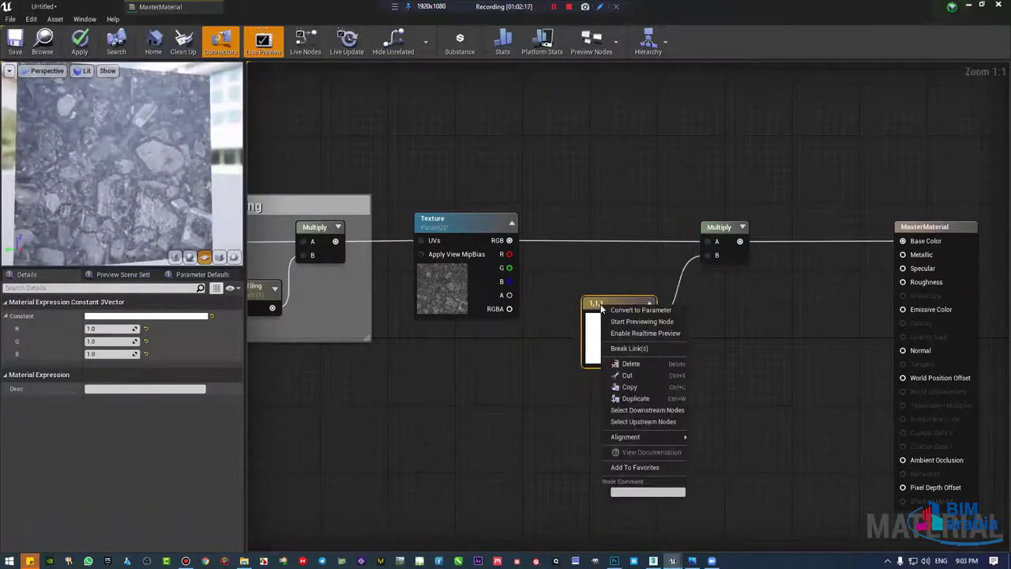
pyautogui.click(636, 312)
pyautogui.write('ColorOverLa')
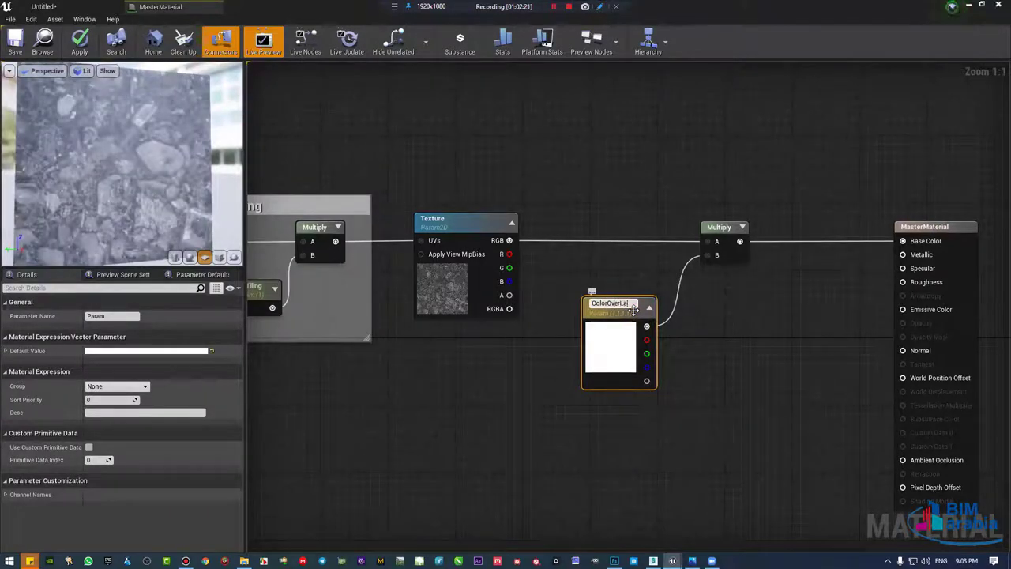
pyautogui.write('y')
pyautogui.press('Return')
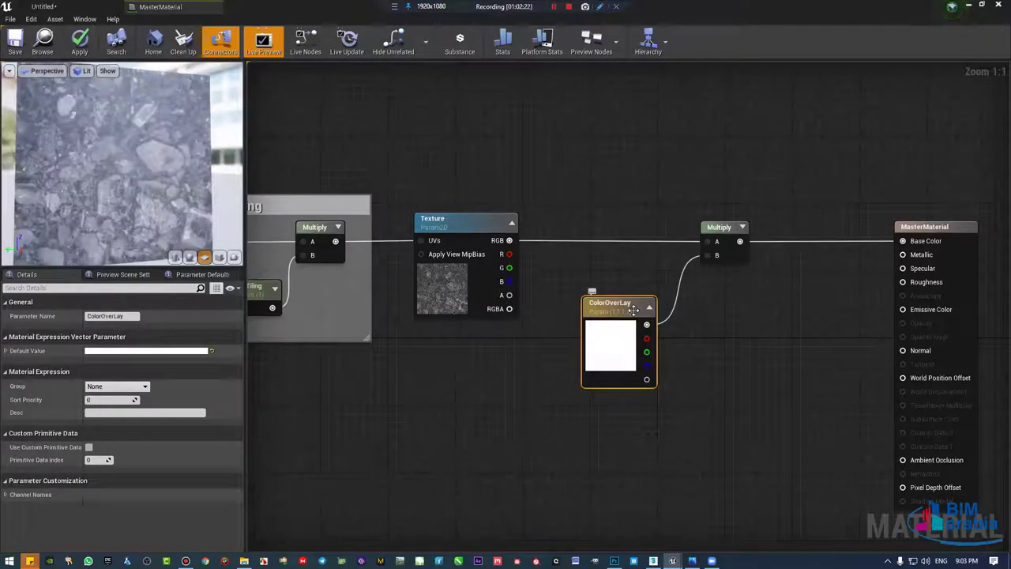
pyautogui.moveTo(624, 305); pyautogui.dragTo(649, 280)
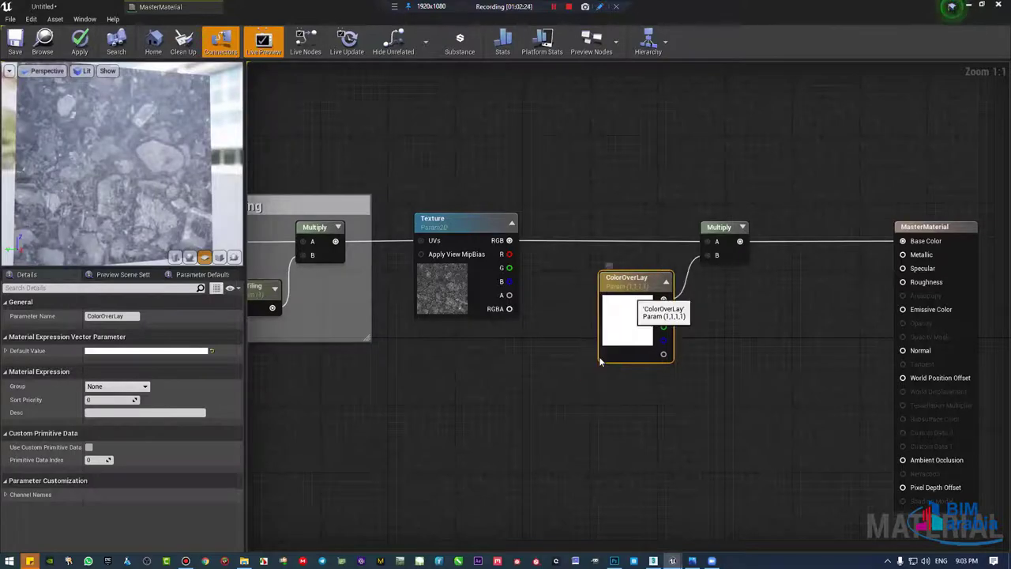
# Step: Wrap ColorOverLay and Multiply in a comment titled COlorOverlay
pyautogui.moveTo(762, 215); pyautogui.dragTo(591, 368)
pyautogui.write('cCOlorO')
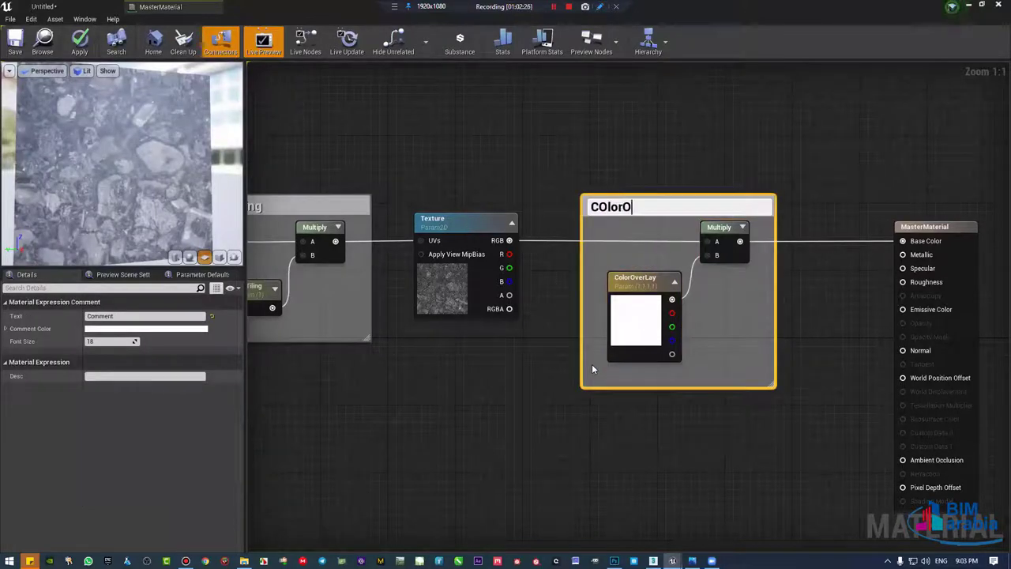
pyautogui.write('verlay')
pyautogui.press('Return')
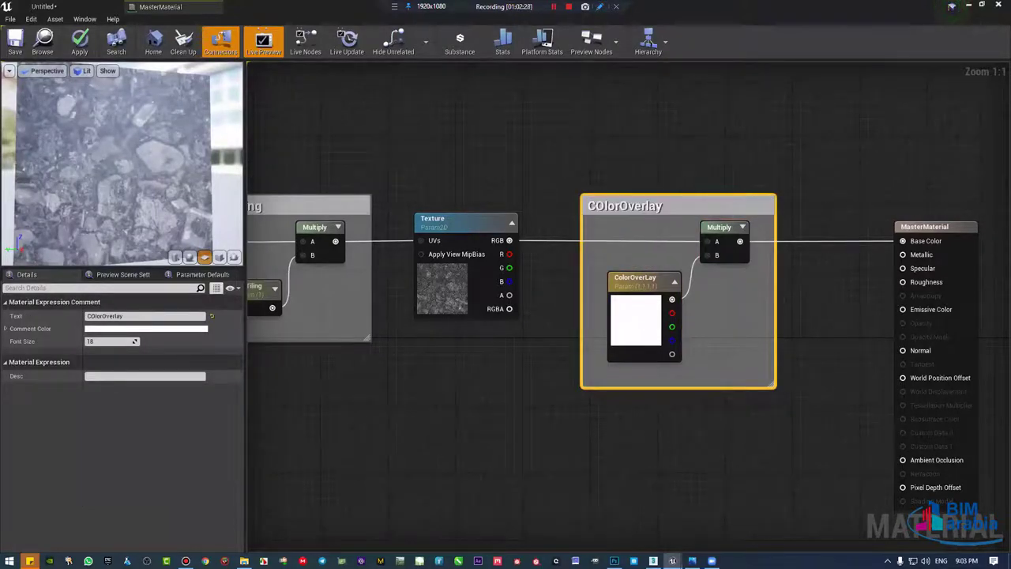
# Step: Pan across the graph to review earlier sections and shift the MasterMaterial node right
pyautogui.moveTo(488, 375); pyautogui.dragTo(609, 388, button='right')
pyautogui.click(572, 264)
pyautogui.moveTo(680, 216); pyautogui.dragTo(730, 211, button='right')
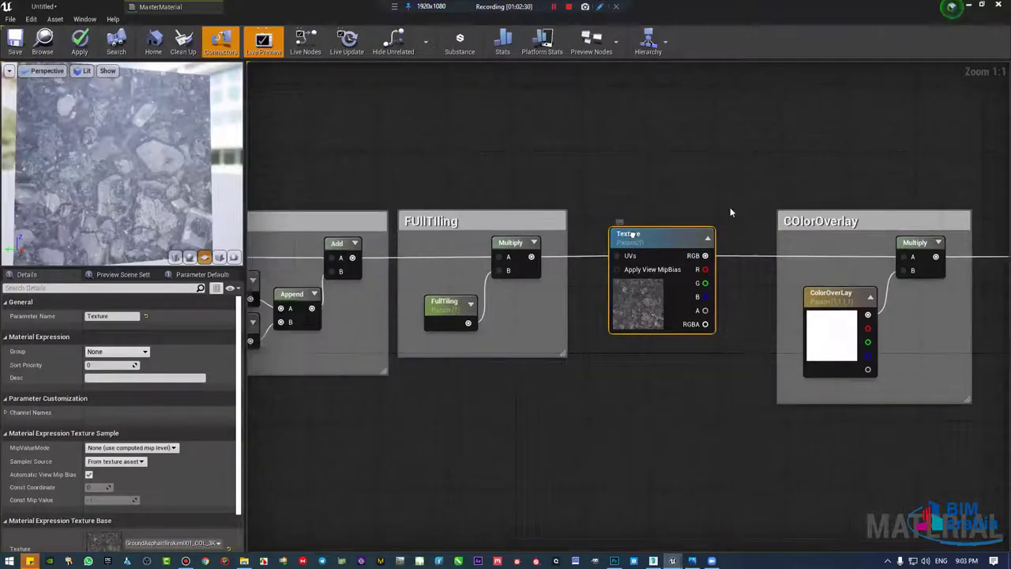
pyautogui.scroll(-2, 497, 135)
pyautogui.moveTo(316, 237); pyautogui.dragTo(553, 229, button='right')
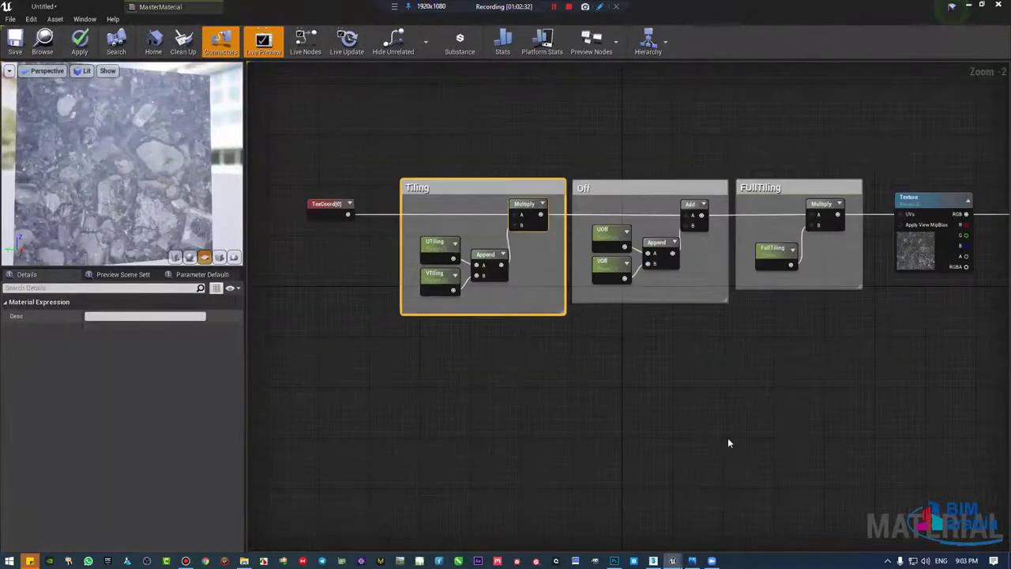
pyautogui.moveTo(728, 442); pyautogui.dragTo(525, 407, button='right')
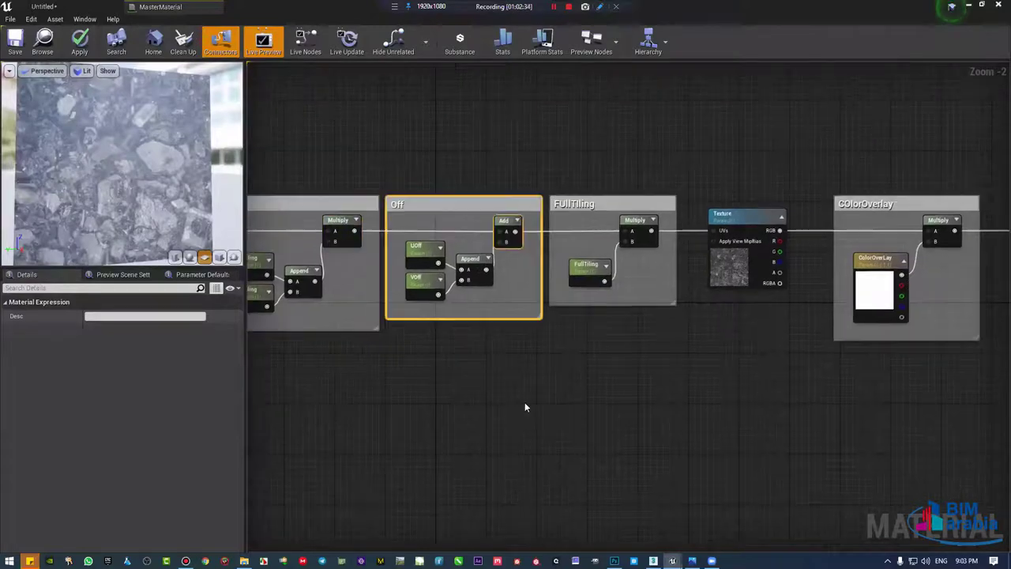
pyautogui.moveTo(588, 274); pyautogui.dragTo(462, 284, button='right')
pyautogui.moveTo(463, 124); pyautogui.dragTo(680, 227)
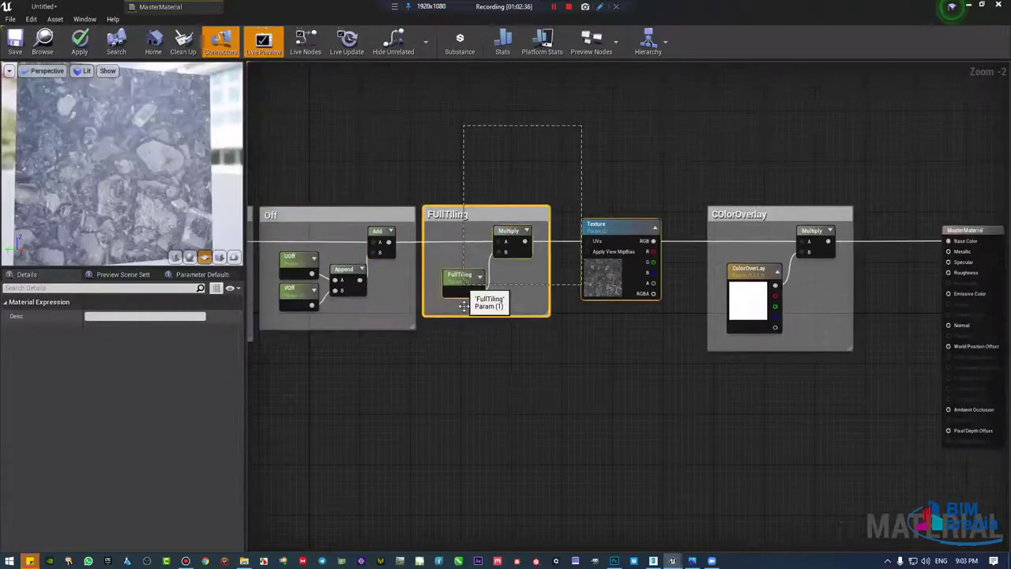
pyautogui.moveTo(657, 359); pyautogui.dragTo(514, 382, button='right')
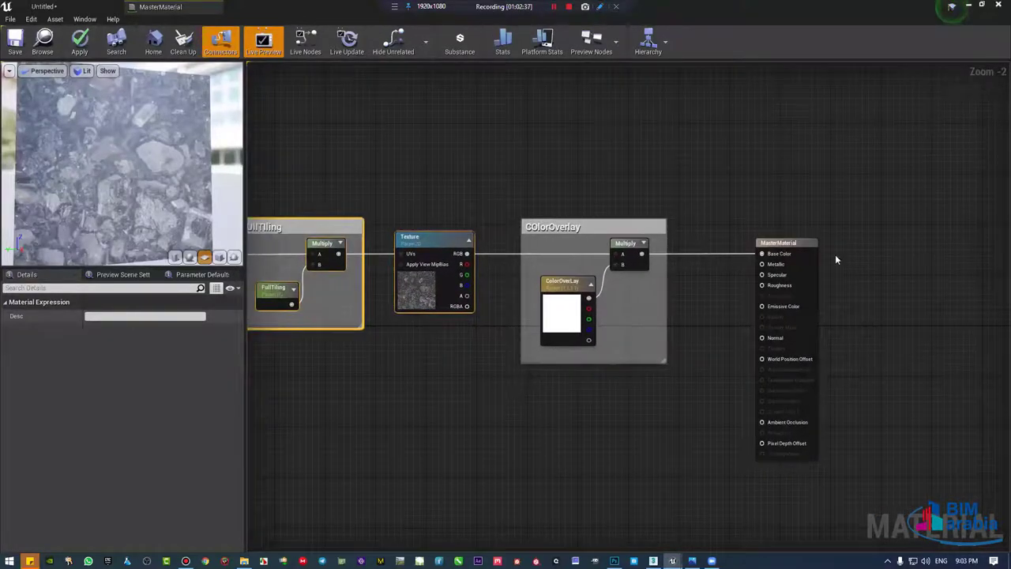
pyautogui.moveTo(515, 382)
pyautogui.mouseDown()
pyautogui.moveTo(806, 242)
pyautogui.moveTo(982, 242)
pyautogui.mouseUp()
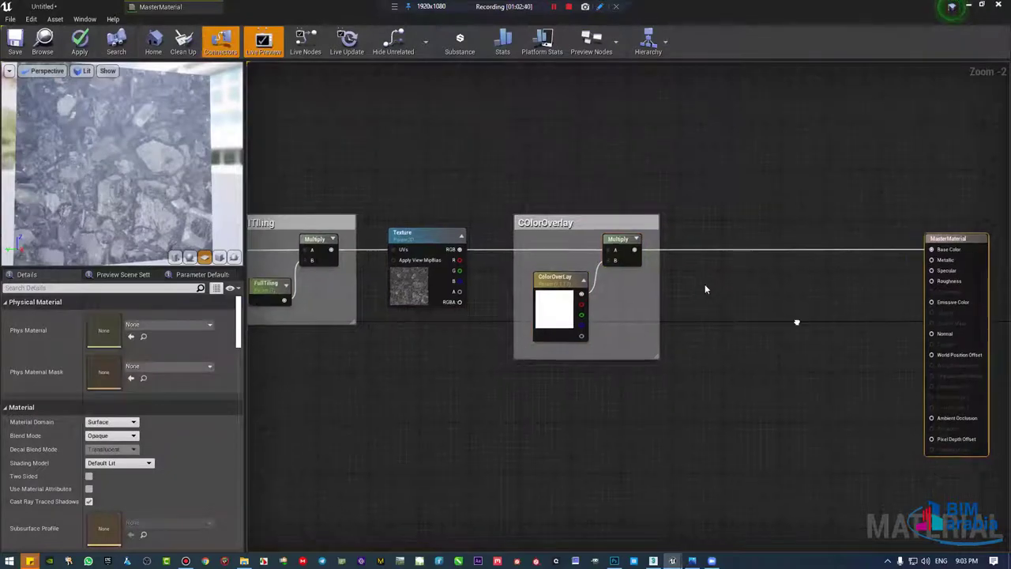
pyautogui.moveTo(727, 310); pyautogui.dragTo(679, 296, button='right')
# Step: Insert a Power node between the Multiply output and Base Color
pyautogui.rightClick(679, 296)
pyautogui.write('powe')
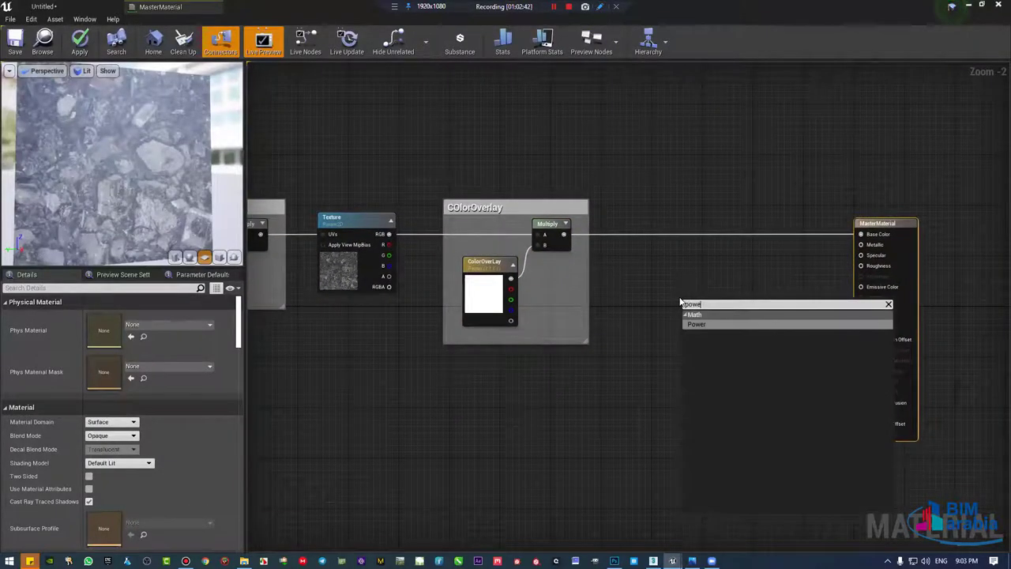
pyautogui.press('Return')
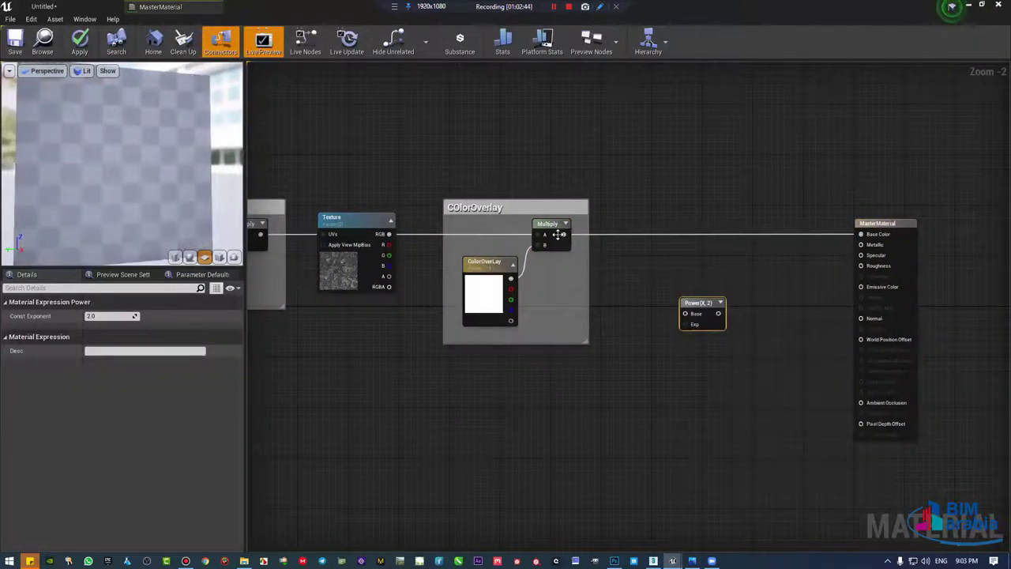
pyautogui.moveTo(561, 235)
pyautogui.mouseDown()
pyautogui.moveTo(684, 314)
pyautogui.moveTo(861, 234)
pyautogui.mouseUp()
pyautogui.moveTo(704, 303)
pyautogui.mouseDown()
pyautogui.moveTo(759, 225)
pyautogui.moveTo(739, 227)
pyautogui.mouseUp()
# Step: Add a constant to Power's exponent and convert it into a TextureInt parameter
pyautogui.click(627, 266)
pyautogui.click(627, 265)
pyautogui.moveTo(642, 283); pyautogui.dragTo(743, 241)
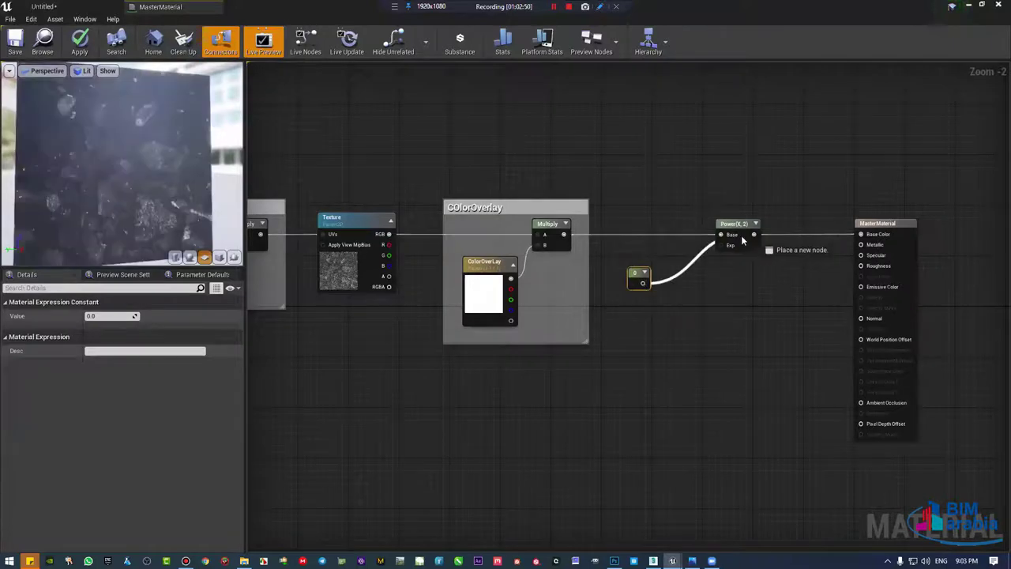
pyautogui.rightClick(640, 280)
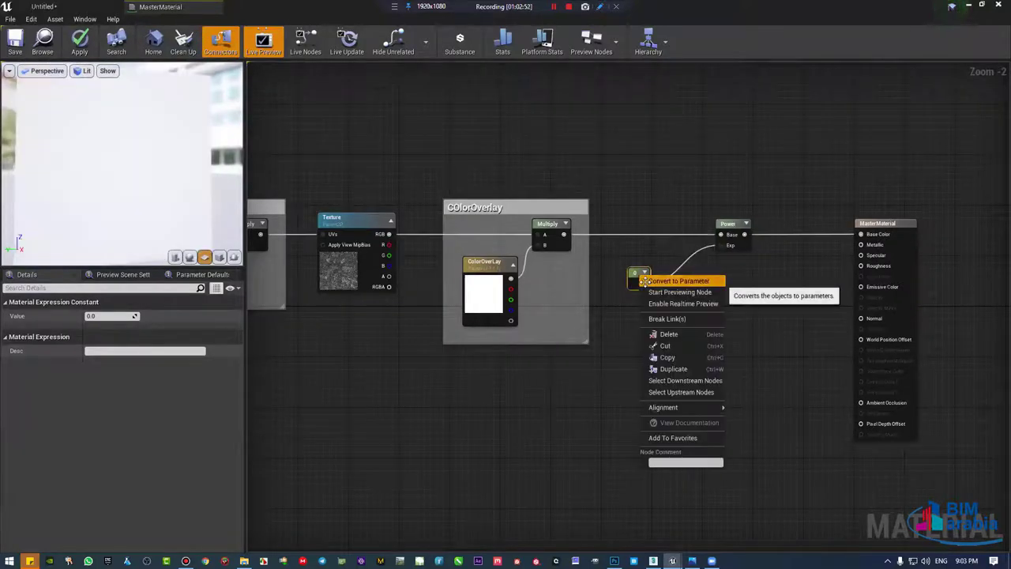
pyautogui.click(672, 280)
pyautogui.write('xture1')
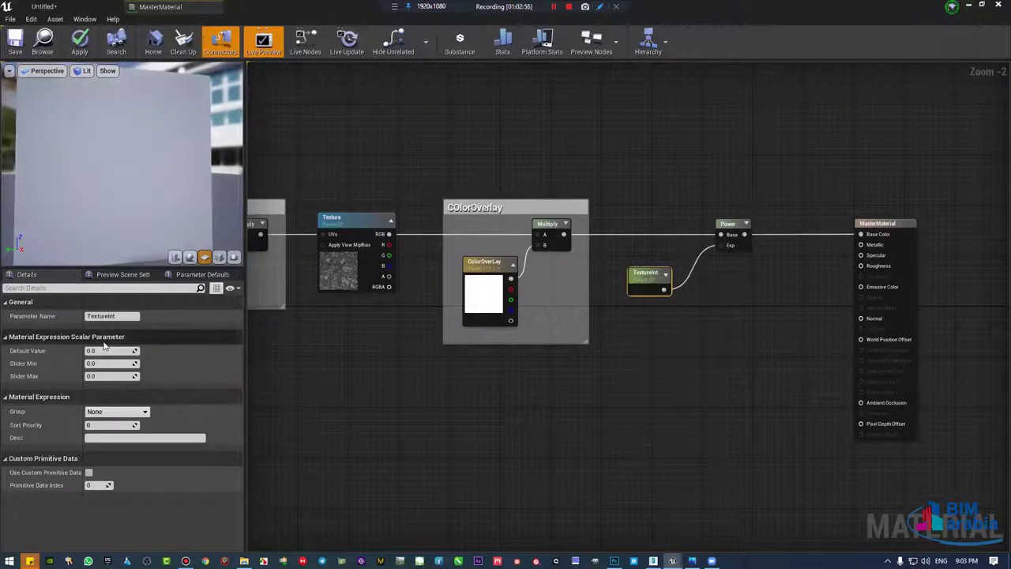
# Step: Test TextureInt default values of 1.0, 5.0 and 2.0 in the preview
pyautogui.moveTo(99, 175)
pyautogui.mouseDown()
pyautogui.moveTo(131, 125)
pyautogui.moveTo(102, 158)
pyautogui.mouseUp()
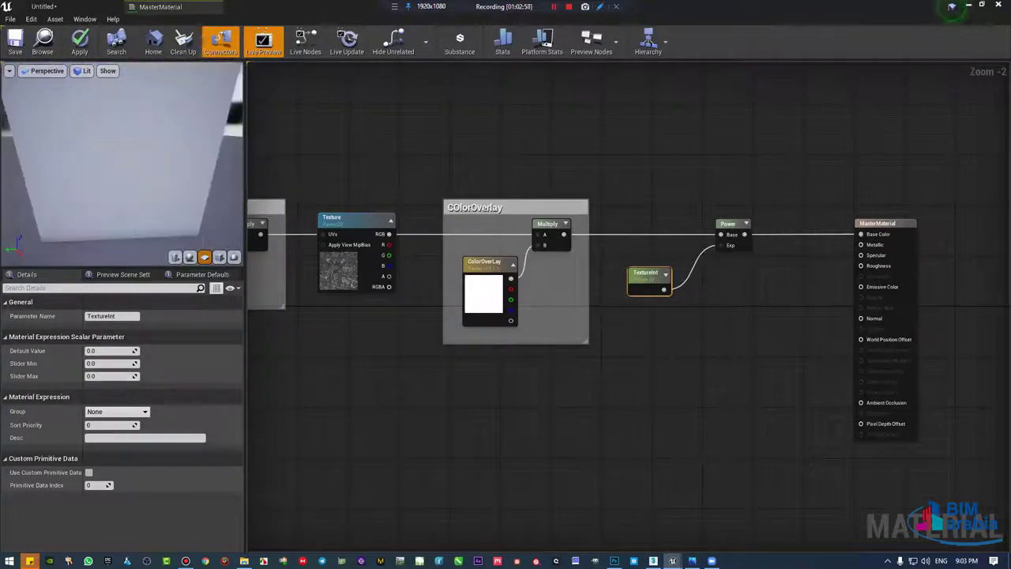
pyautogui.write('1')
pyautogui.press('Return')
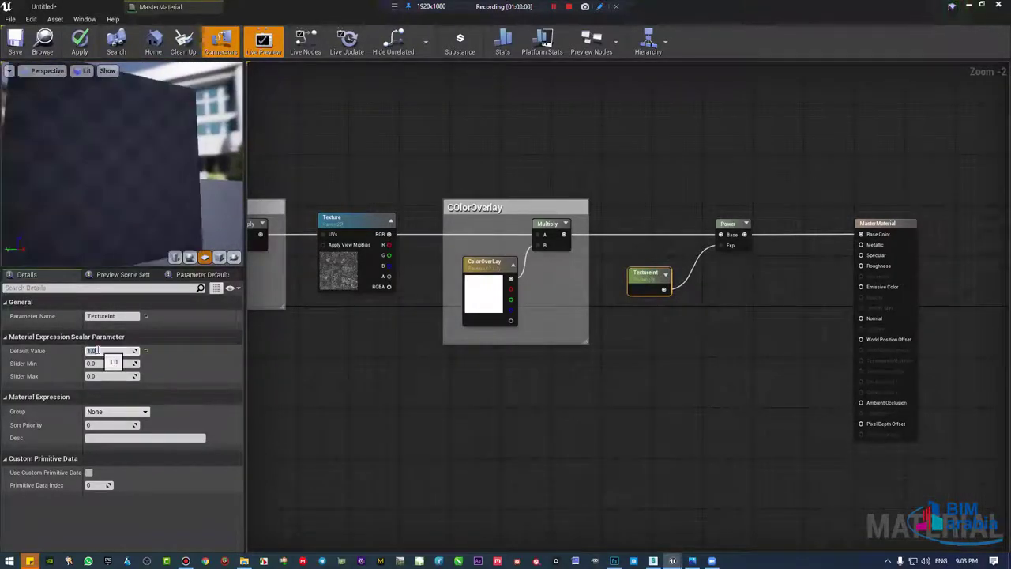
pyautogui.moveTo(124, 167)
pyautogui.mouseDown()
pyautogui.moveTo(119, 158)
pyautogui.moveTo(134, 158)
pyautogui.mouseUp()
pyautogui.click(120, 336)
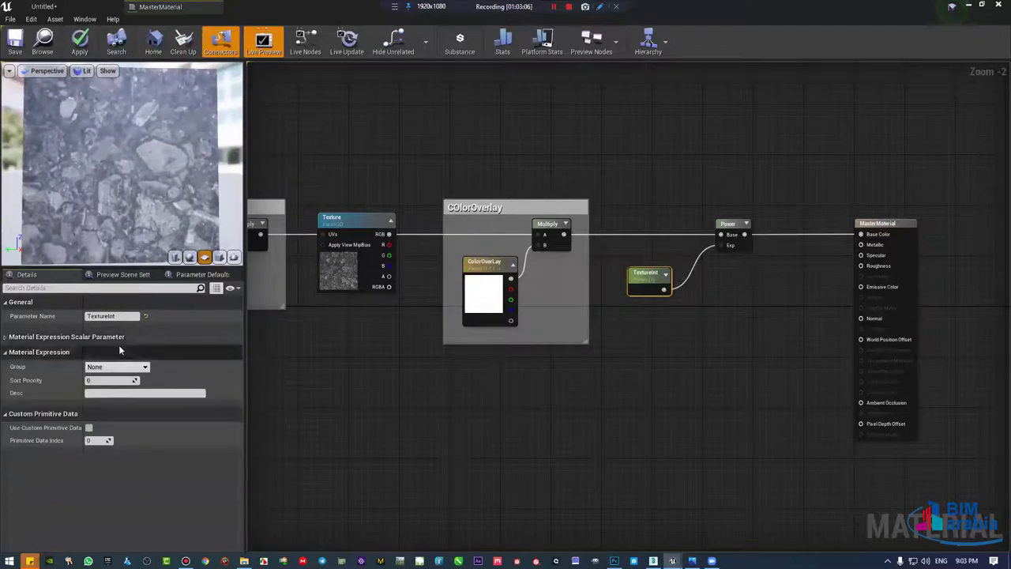
pyautogui.click(119, 337)
pyautogui.write('5')
pyautogui.press('Return')
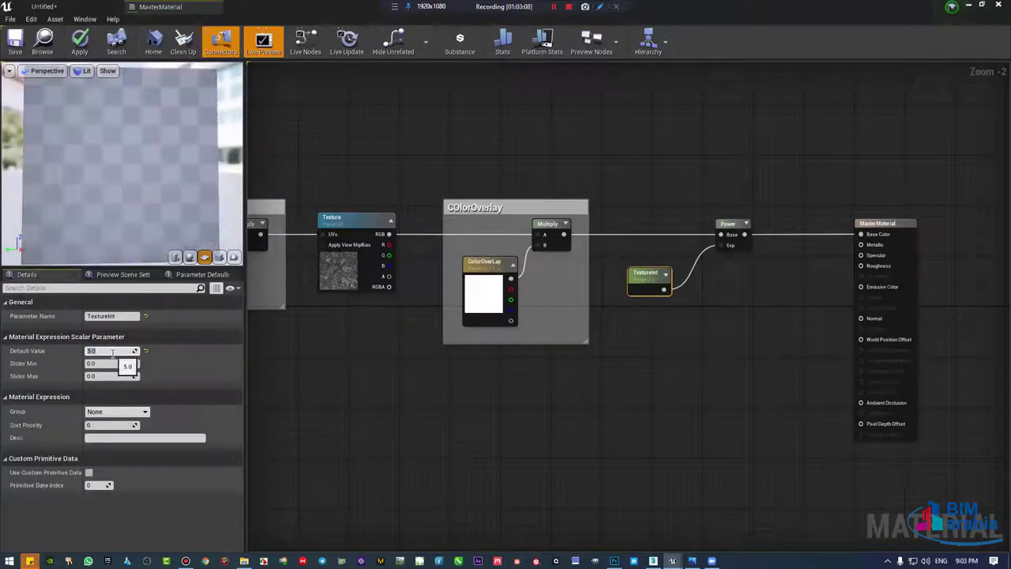
pyautogui.moveTo(121, 183)
pyautogui.mouseDown()
pyautogui.moveTo(138, 182)
pyautogui.moveTo(118, 183)
pyautogui.mouseUp()
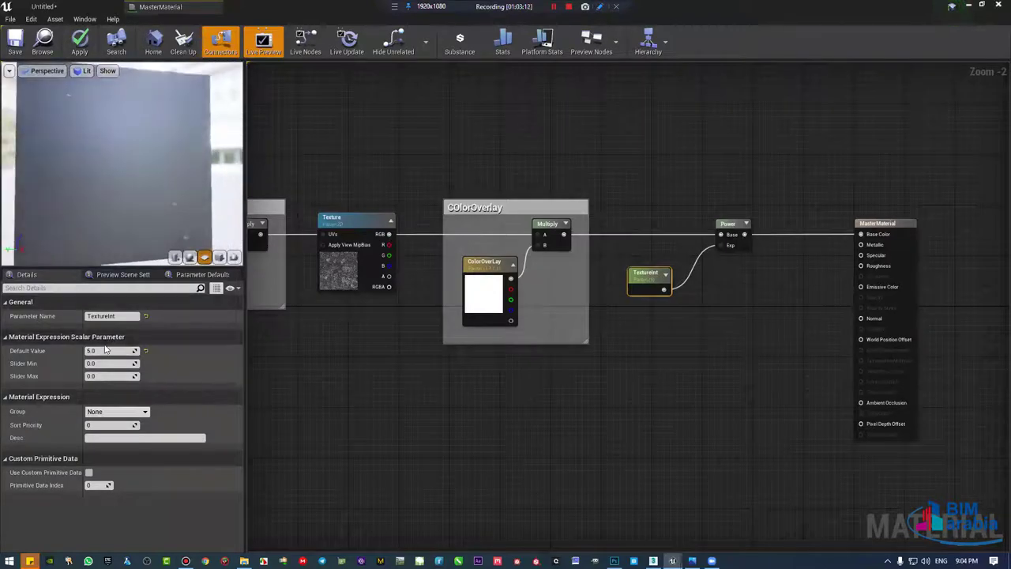
pyautogui.write('2')
pyautogui.press('Return')
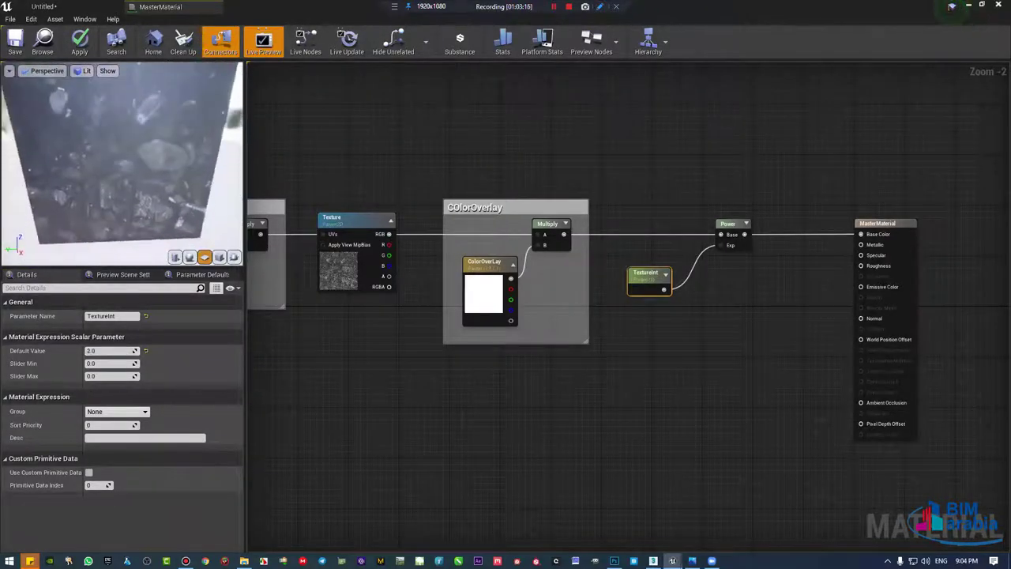
# Step: Delete TextureInt and Power, and wire Multiply straight into Base Color
pyautogui.keyDown('ctrl'); pyautogui.click(728, 223); pyautogui.keyUp('ctrl')
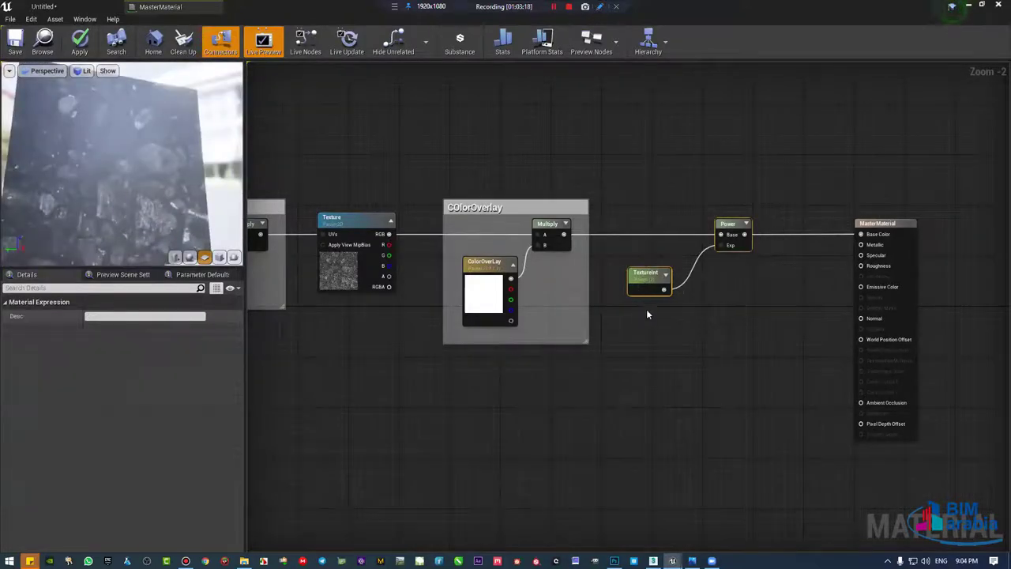
pyautogui.press('Delete')
pyautogui.moveTo(564, 234)
pyautogui.mouseDown()
pyautogui.moveTo(861, 233)
pyautogui.moveTo(779, 228)
pyautogui.mouseUp()
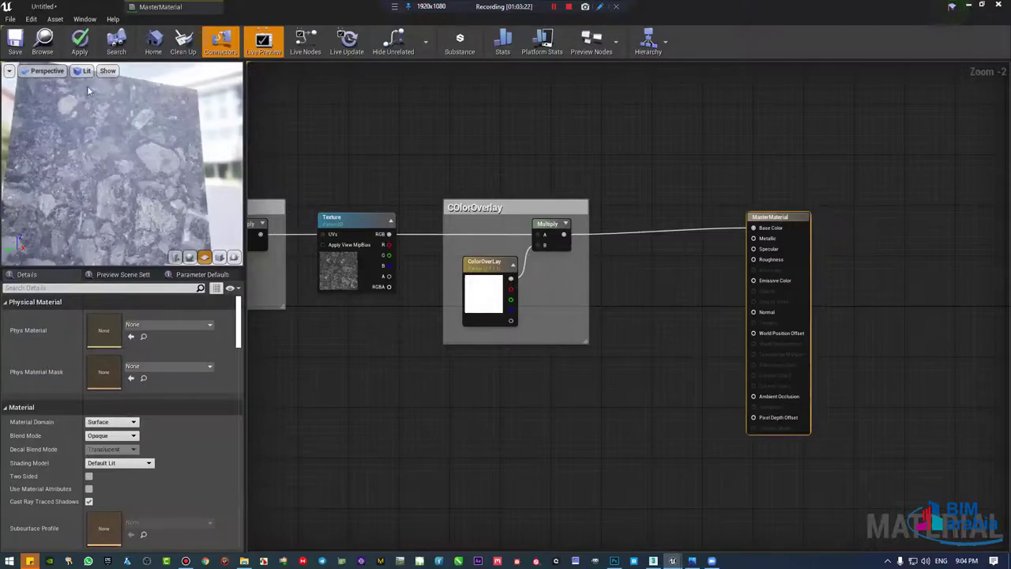
# Step: Save the MasterMaterial to apply the changes, then pan toward the Tiling and Off nodes
pyautogui.click(13, 39)
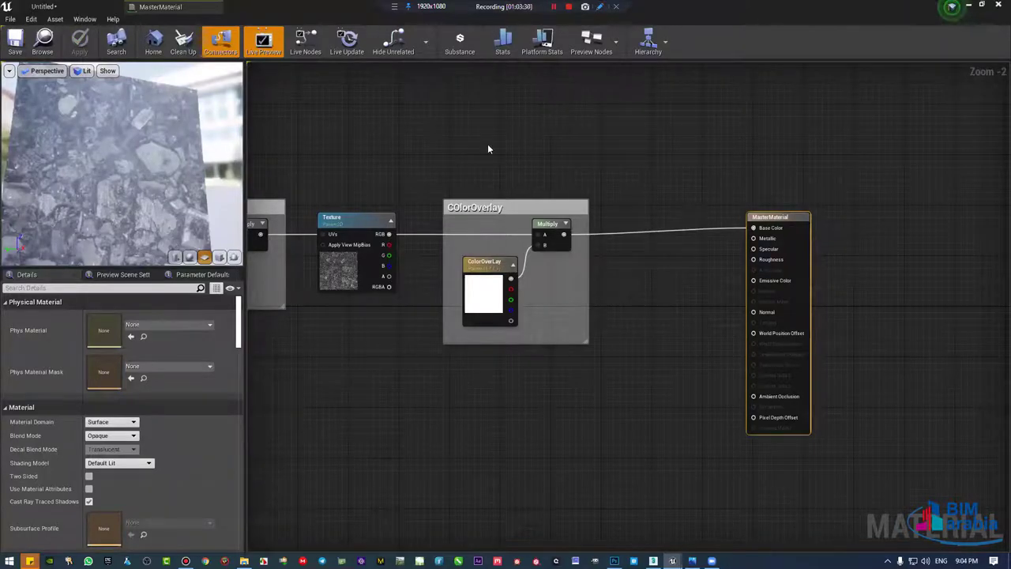
pyautogui.press('Escape')
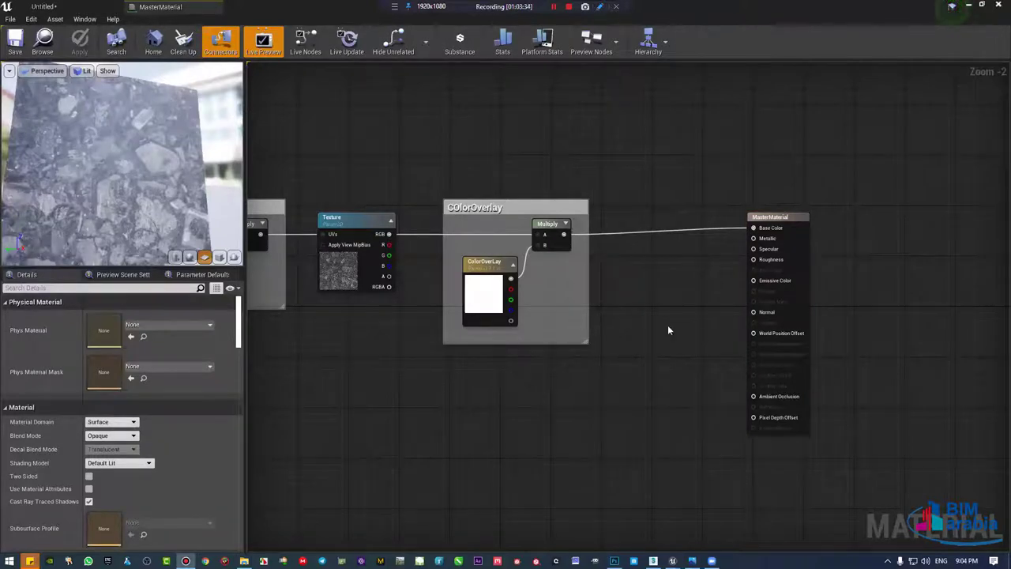
pyautogui.moveTo(719, 337); pyautogui.dragTo(775, 345, button='right')
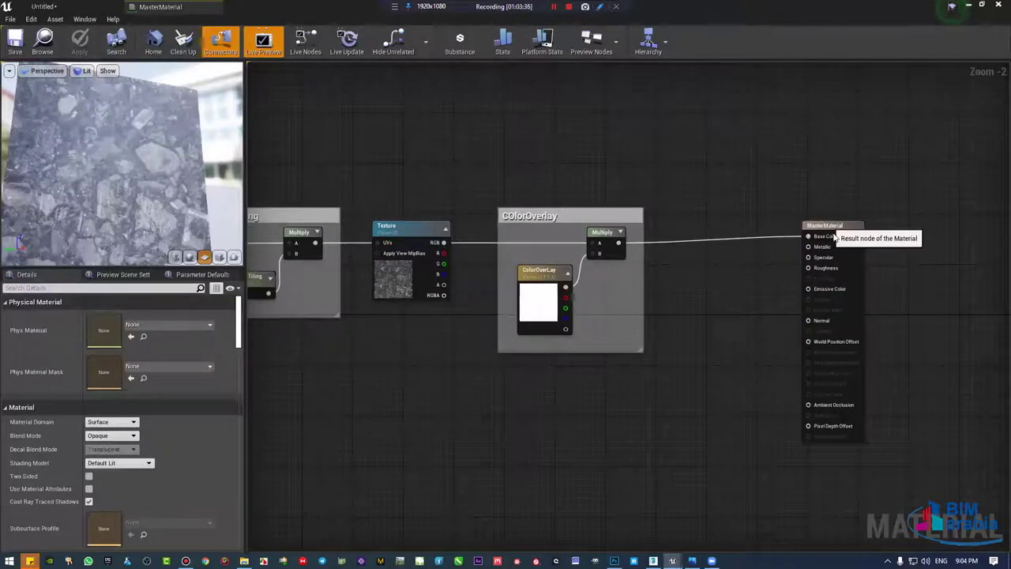
pyautogui.moveTo(666, 248); pyautogui.dragTo(765, 256, button='right')
pyautogui.moveTo(630, 345); pyautogui.dragTo(659, 344, button='right')
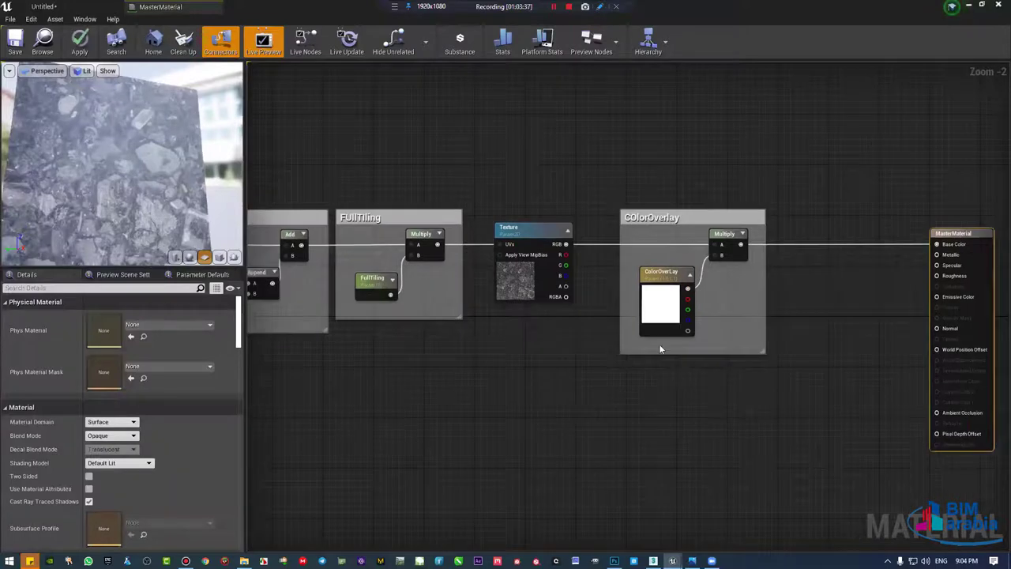
pyautogui.moveTo(507, 377); pyautogui.dragTo(569, 366, button='right')
pyautogui.moveTo(458, 369); pyautogui.dragTo(688, 336, button='right')
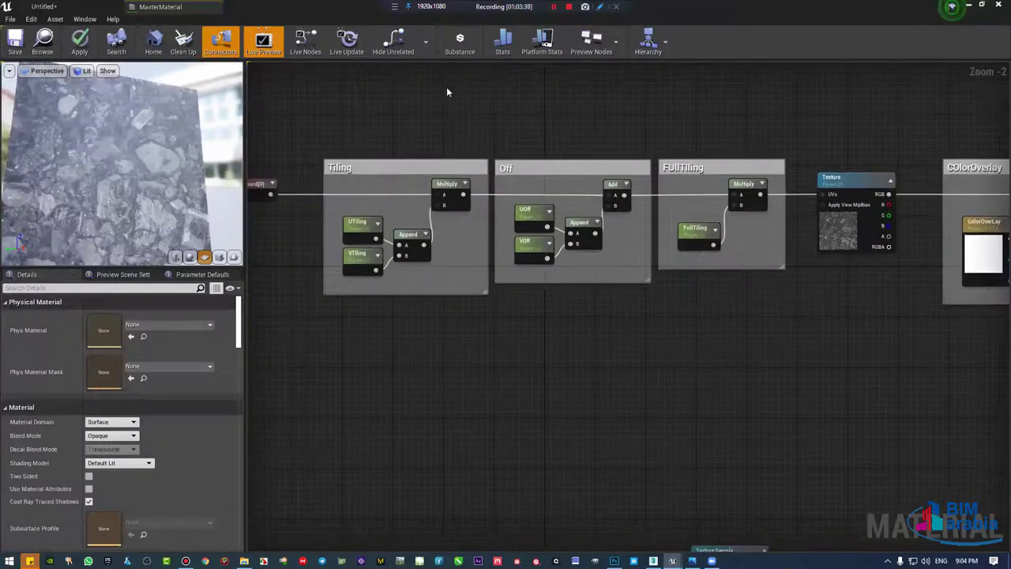
# Step: Review the Tiling, FullTiling and ColorOverlay comment groups, then return to the Untitled level
pyautogui.moveTo(562, 326); pyautogui.dragTo(765, 322, button='right')
pyautogui.moveTo(330, 86); pyautogui.dragTo(444, 253)
pyautogui.moveTo(442, 172); pyautogui.dragTo(403, 172, button='right')
pyautogui.moveTo(507, 172); pyautogui.dragTo(402, 171, button='right')
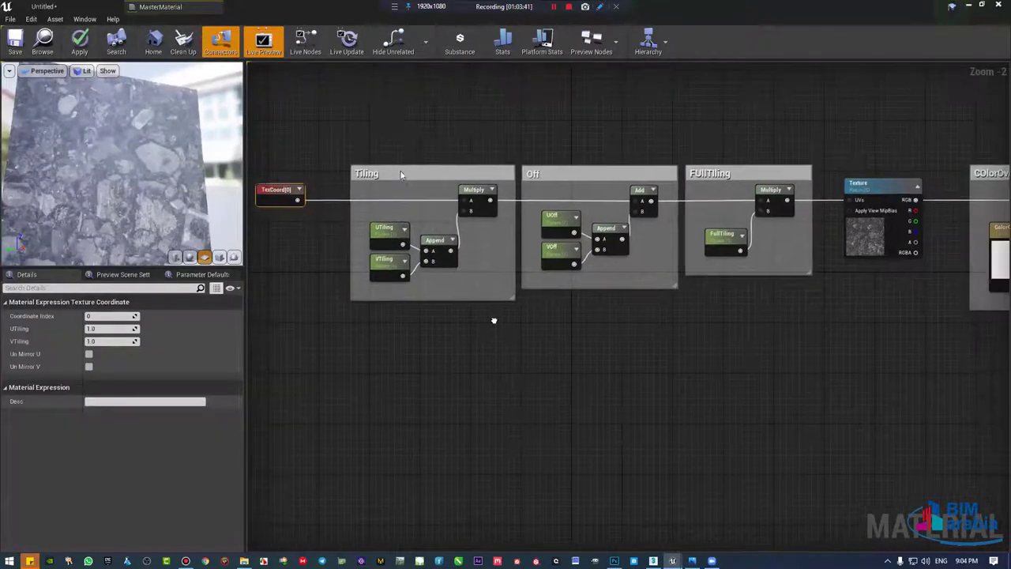
pyautogui.click(402, 171)
pyautogui.moveTo(539, 171); pyautogui.dragTo(398, 168, button='right')
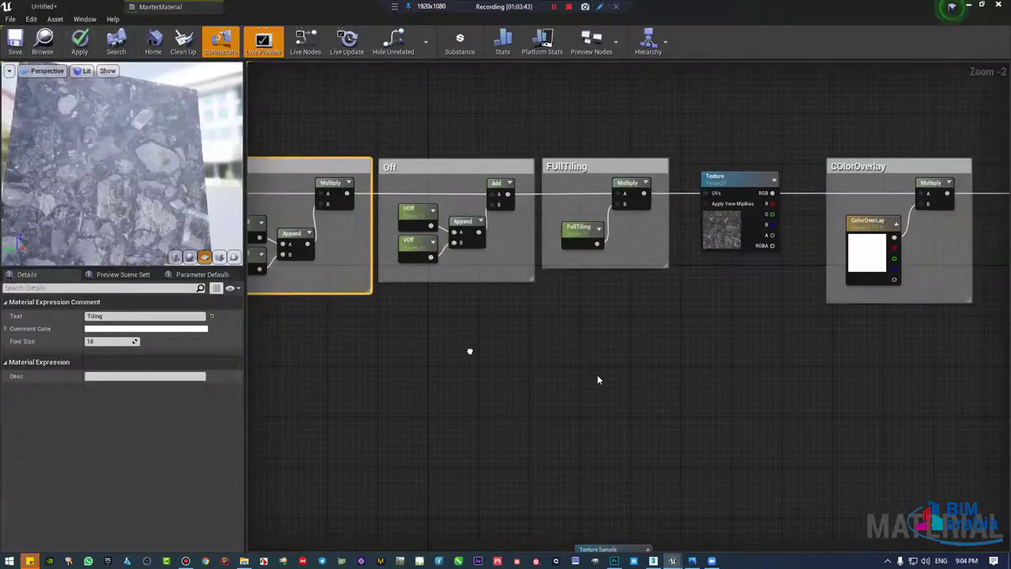
pyautogui.click(569, 170)
pyautogui.moveTo(728, 310); pyautogui.dragTo(499, 293, button='right')
pyautogui.click(620, 162)
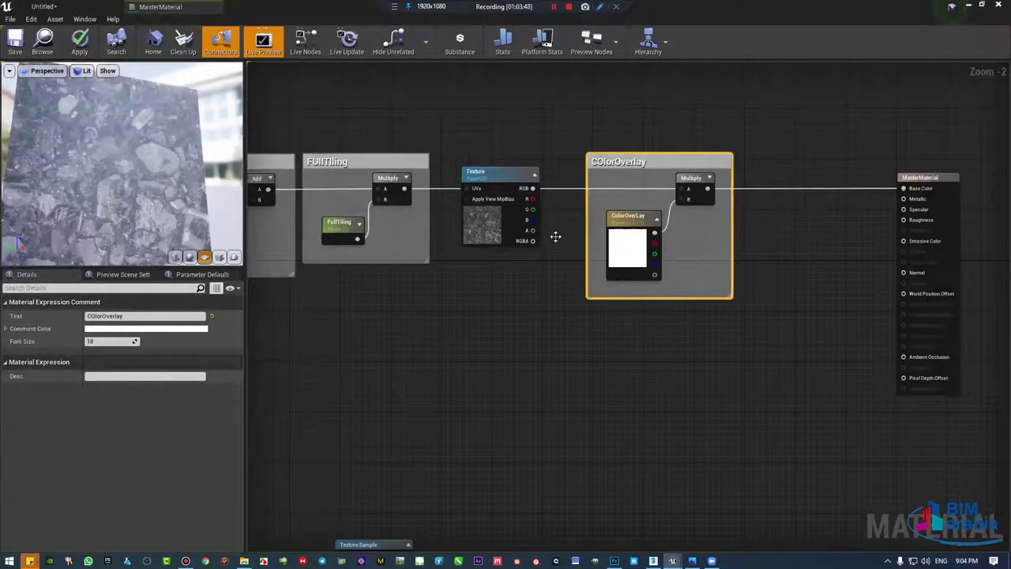
pyautogui.click(87, 6)
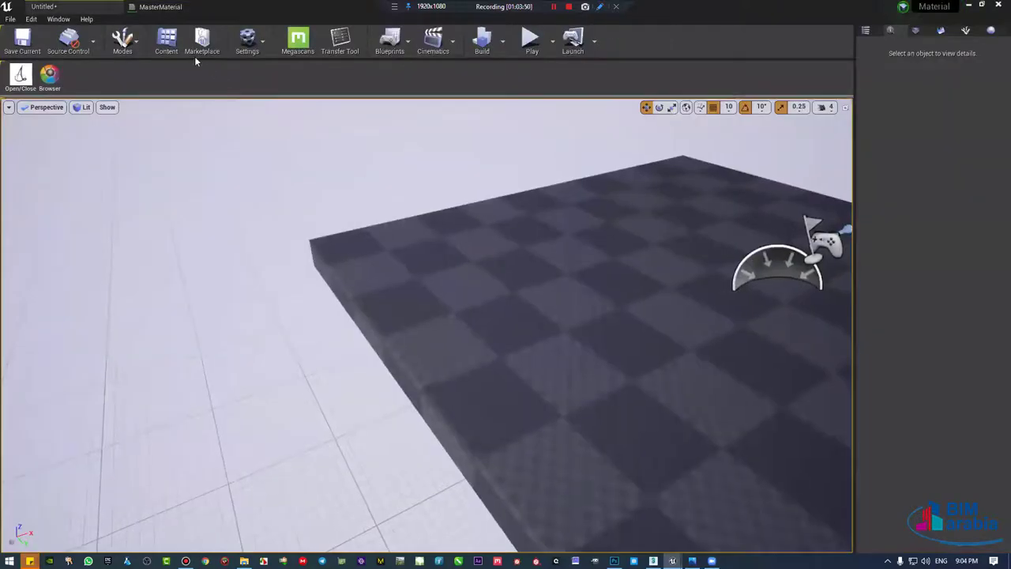
# Step: Create a material instance of MasterMaterial named RockMaterial in the Content Browser
pyautogui.scroll(3, 280, 224)
pyautogui.scroll(-3, 253, 348)
pyautogui.hotkey('ctrl', 'shift', 'f')
pyautogui.click(383, 377)
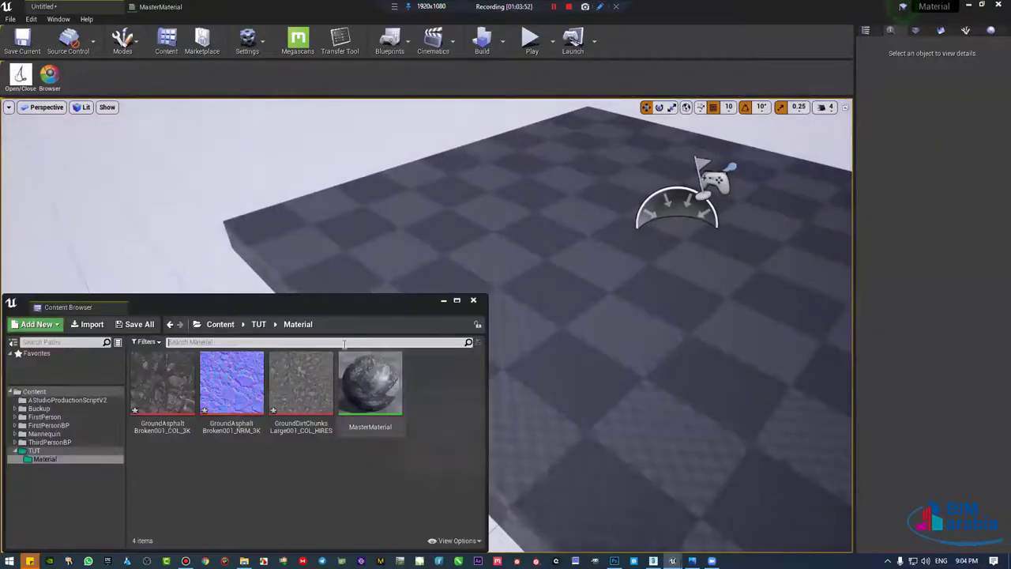
pyautogui.rightClick(383, 376)
pyautogui.click(443, 129)
pyautogui.write('RockMaterial')
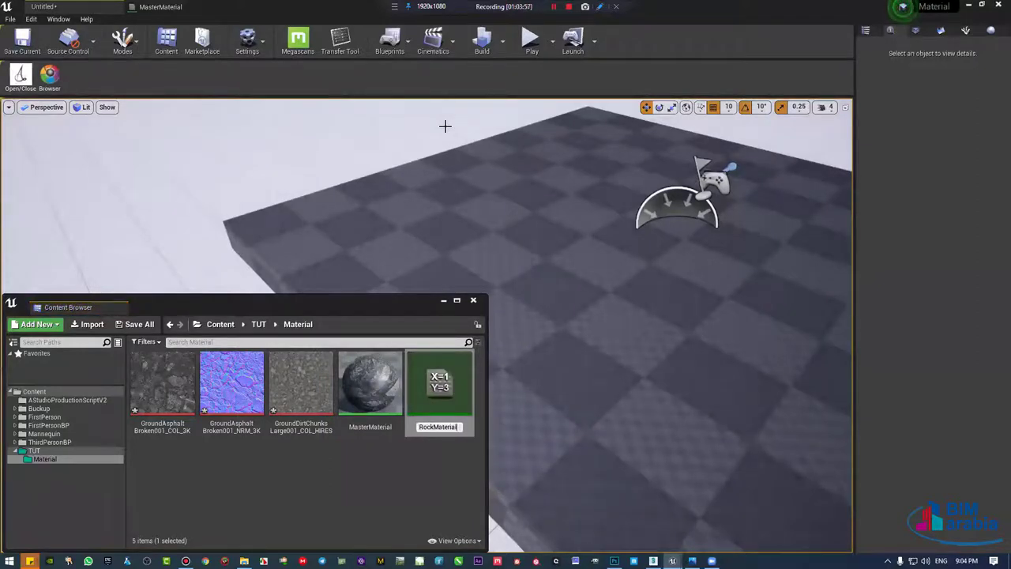
pyautogui.press('Return')
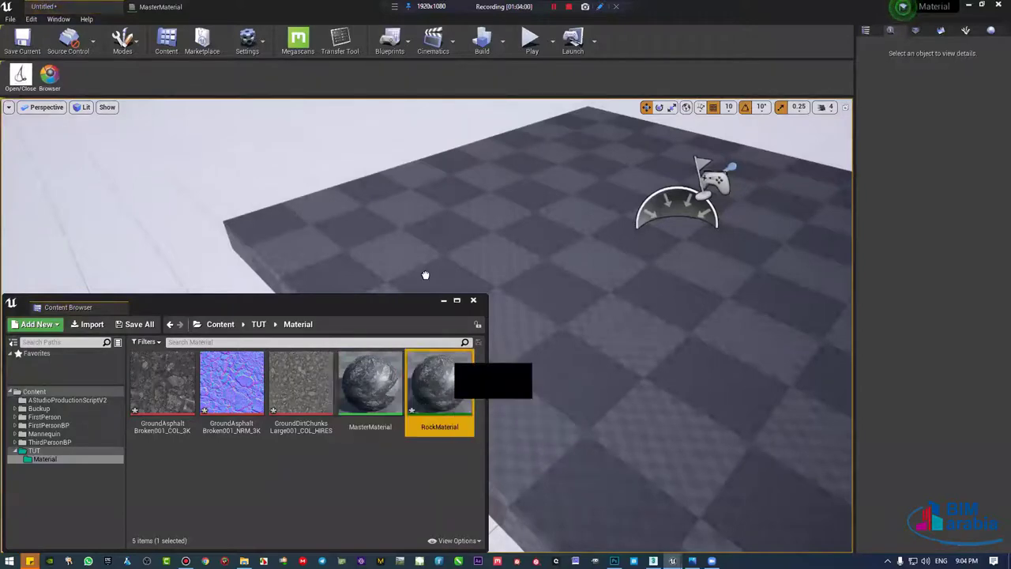
# Step: Drag RockMaterial onto the floor slab to apply it
pyautogui.moveTo(425, 275); pyautogui.dragTo(340, 371)
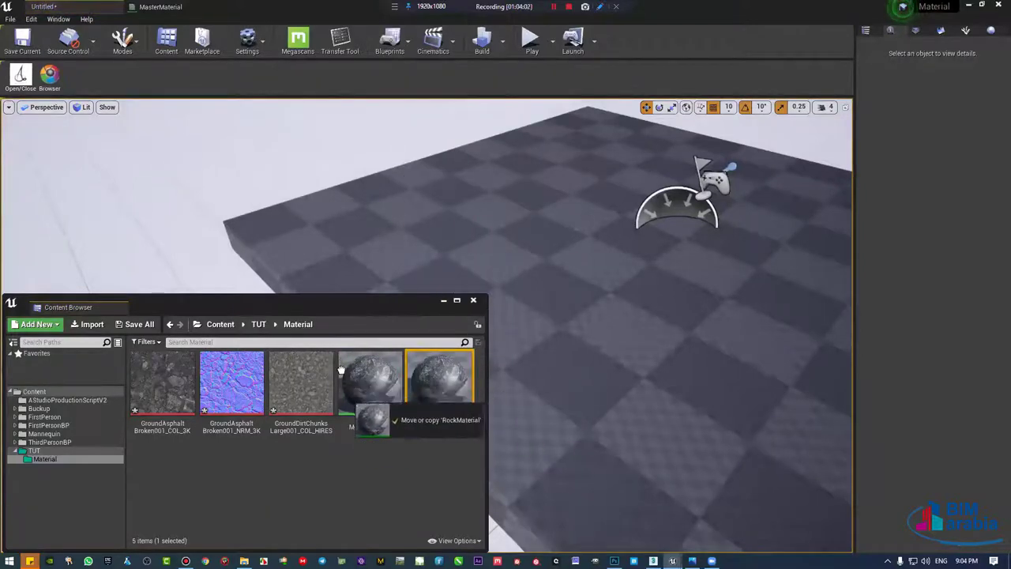
pyautogui.moveTo(340, 372)
pyautogui.mouseDown()
pyautogui.moveTo(512, 167)
pyautogui.moveTo(671, 362)
pyautogui.mouseUp()
pyautogui.moveTo(672, 361); pyautogui.dragTo(695, 331, button='right')
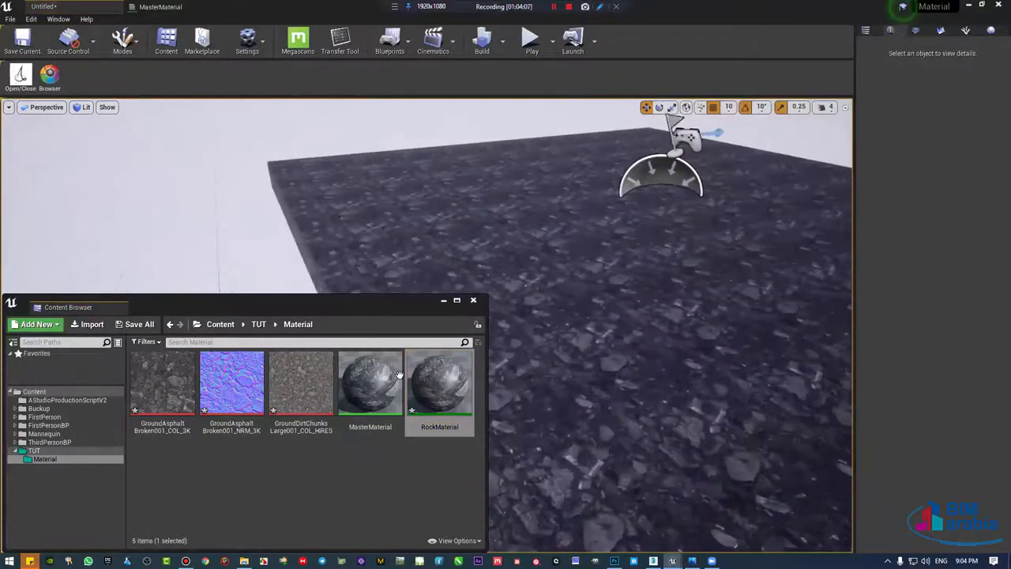
# Step: Open RockMaterial in its own window snapped to the right half, and fly over the rock floor
pyautogui.doubleClick(437, 374)
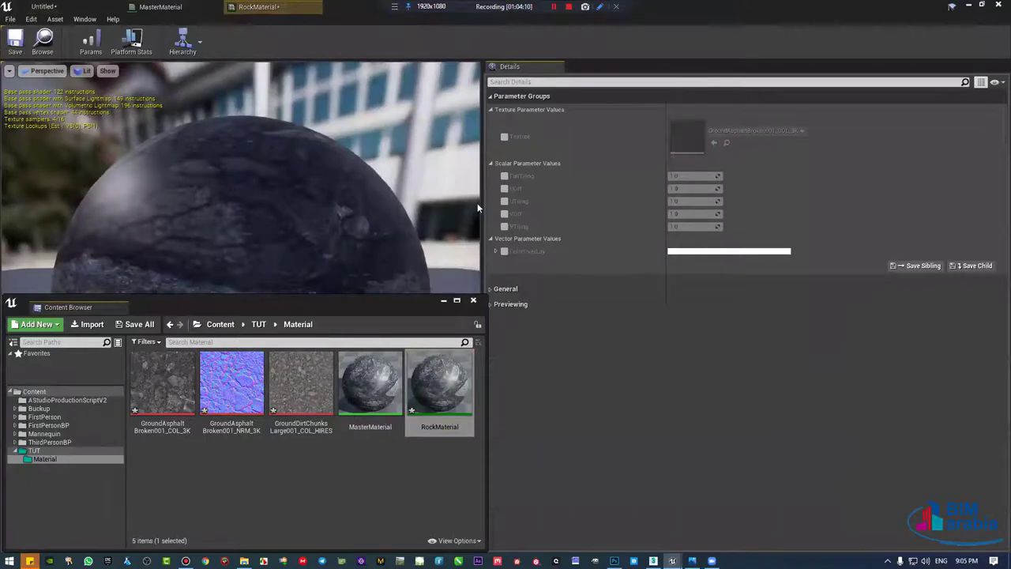
pyautogui.moveTo(275, 6); pyautogui.dragTo(806, 327)
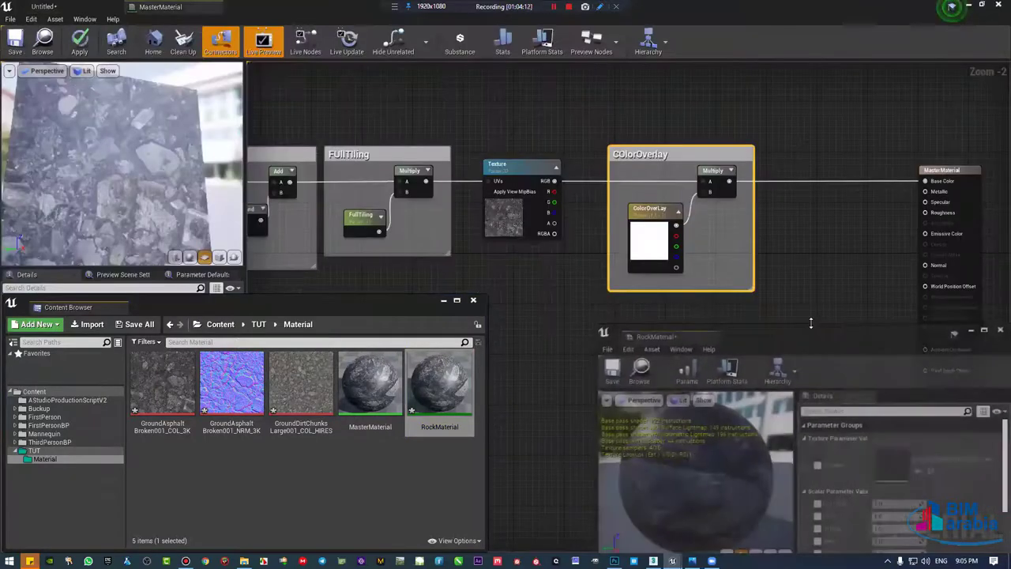
pyautogui.press('super+Right')
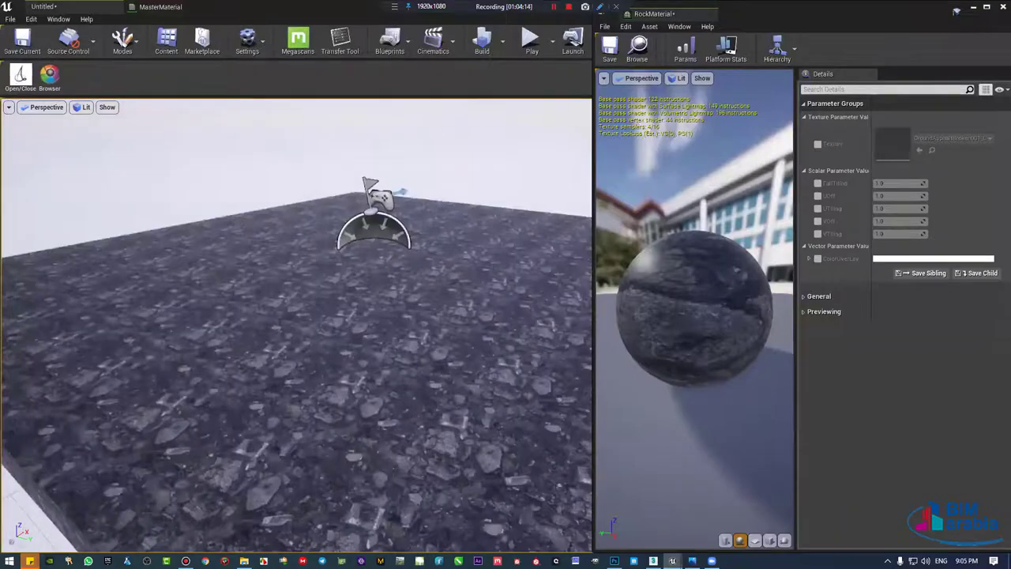
pyautogui.moveTo(395, 316); pyautogui.dragTo(316, 316, button='right')
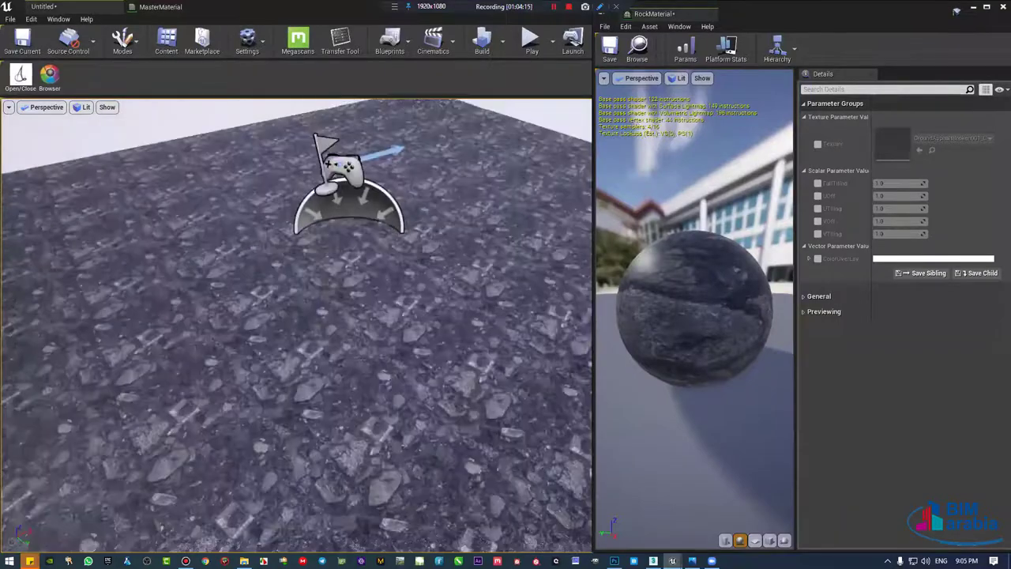
pyautogui.moveTo(316, 316); pyautogui.dragTo(276, 277)
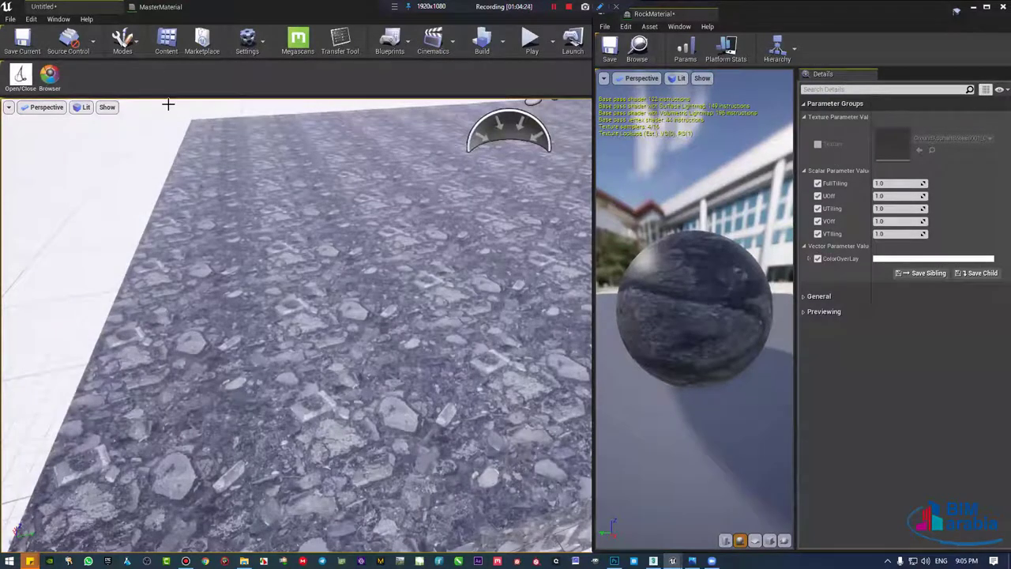
pyautogui.click(160, 6)
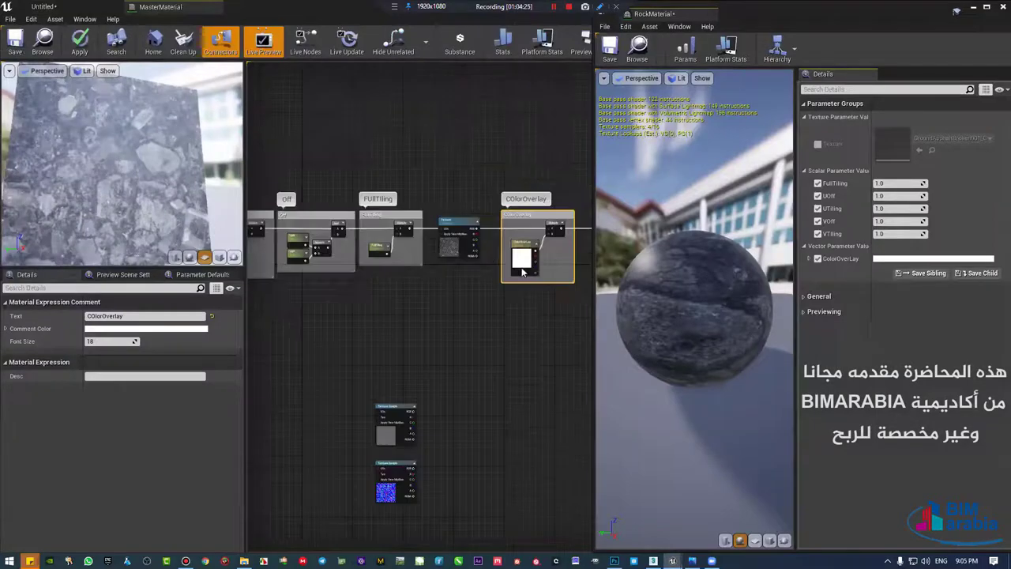
# Step: Assign the UTiling and VTiling parameters to the Tiling group
pyautogui.scroll(-2, 521, 272)
pyautogui.scroll(2, 522, 272)
pyautogui.scroll(-2, 502, 271)
pyautogui.scroll(2, 346, 295)
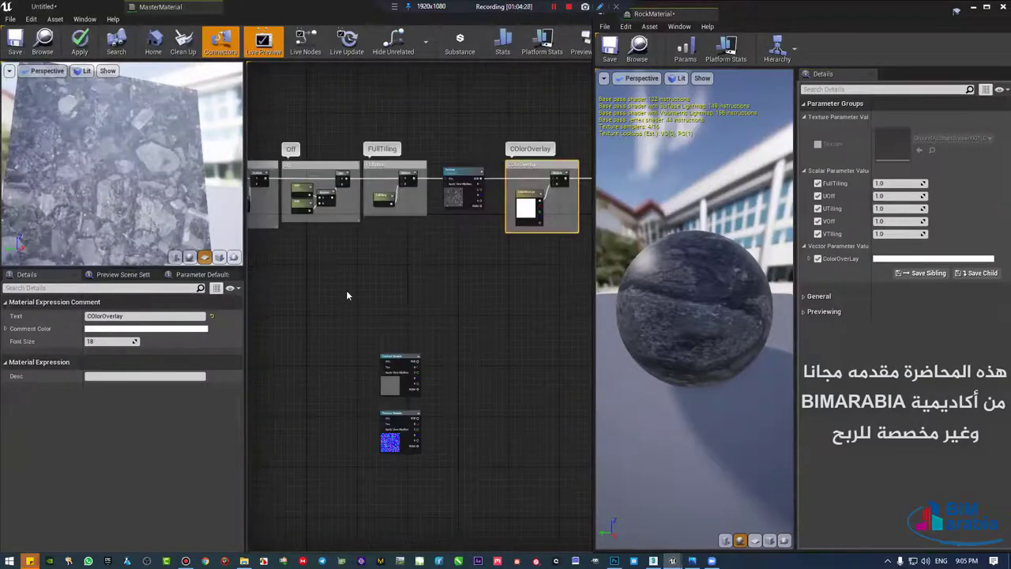
pyautogui.scroll(2, 407, 214)
pyautogui.scroll(2, 368, 244)
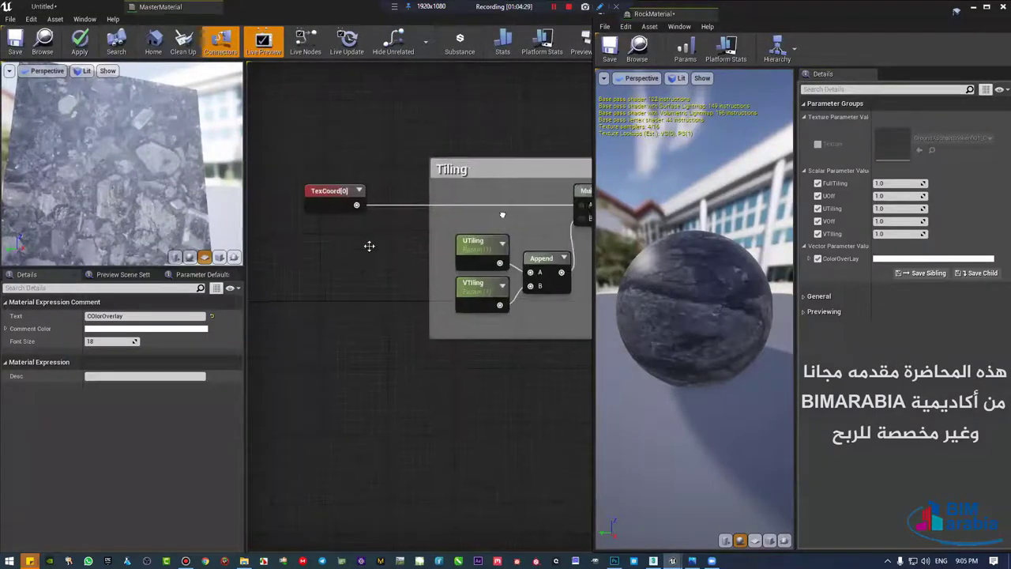
pyautogui.scroll(1, 383, 283)
pyautogui.keyDown('ctrl'); pyautogui.click(383, 283); pyautogui.keyUp('ctrl')
pyautogui.write('Til')
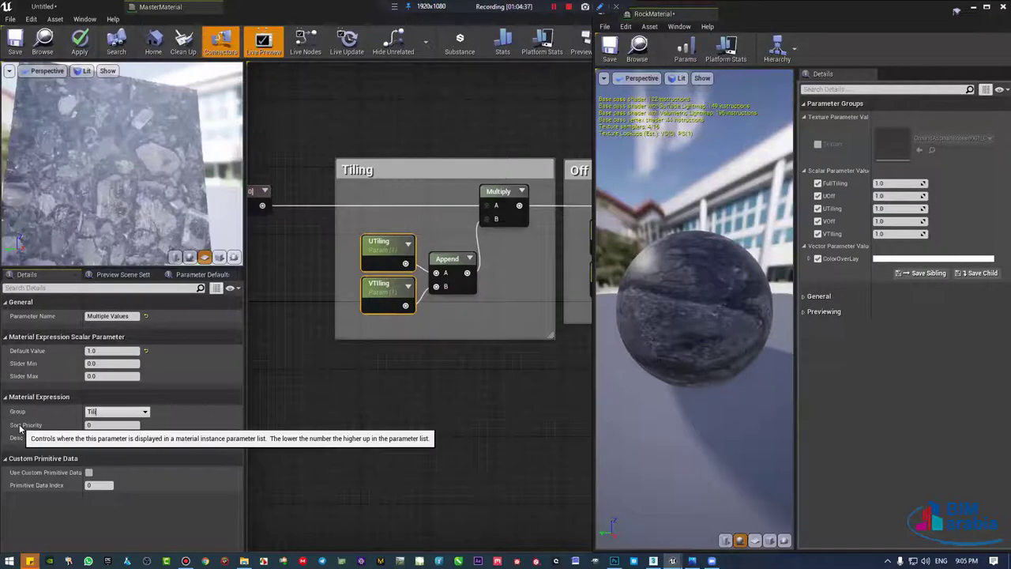
pyautogui.write('ing')
pyautogui.press('Return')
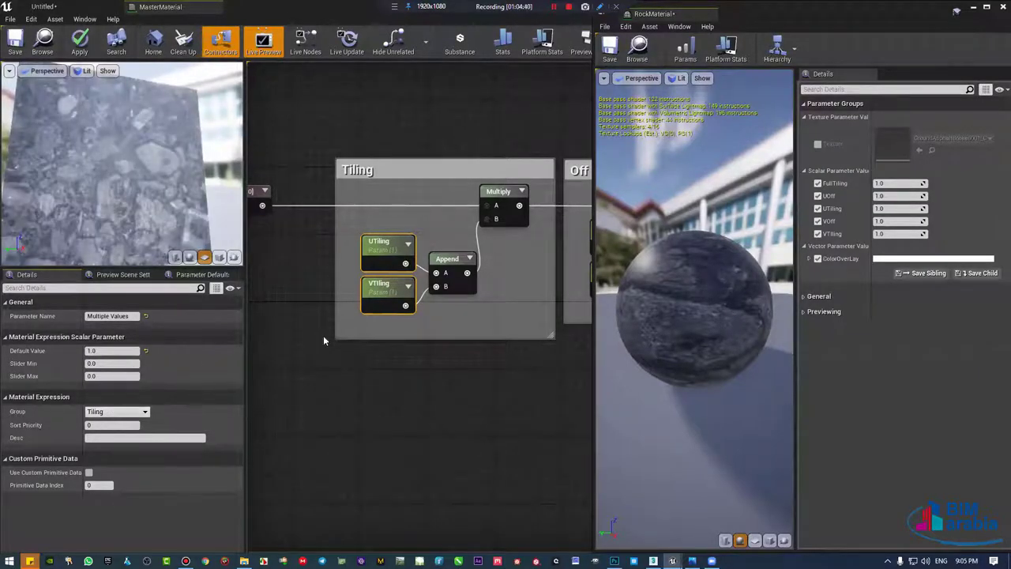
# Step: Put the UOff, VOff and FullTiling parameters in the Tiling group as well
pyautogui.moveTo(503, 377); pyautogui.dragTo(259, 376, button='right')
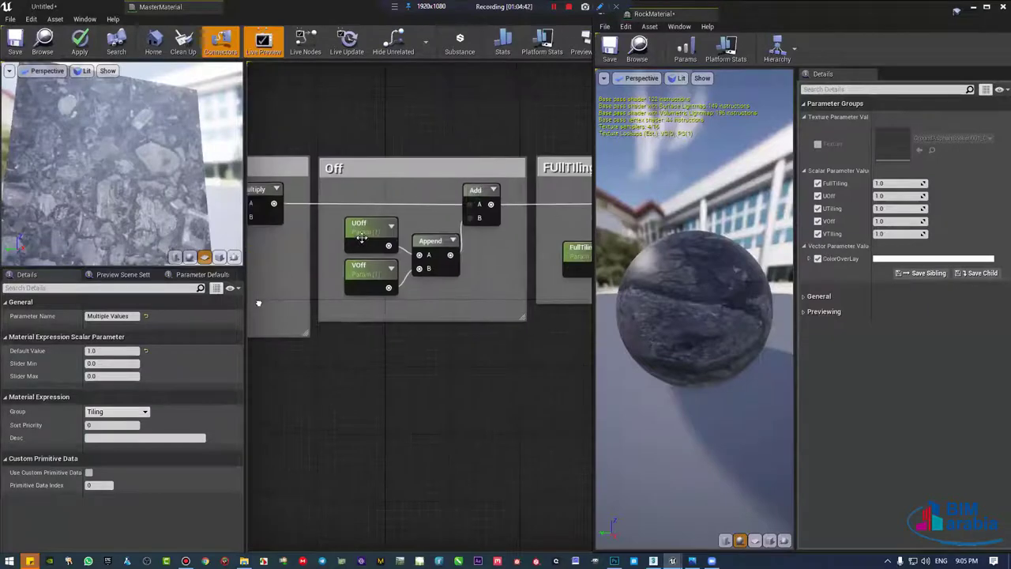
pyautogui.moveTo(339, 212); pyautogui.dragTo(407, 293)
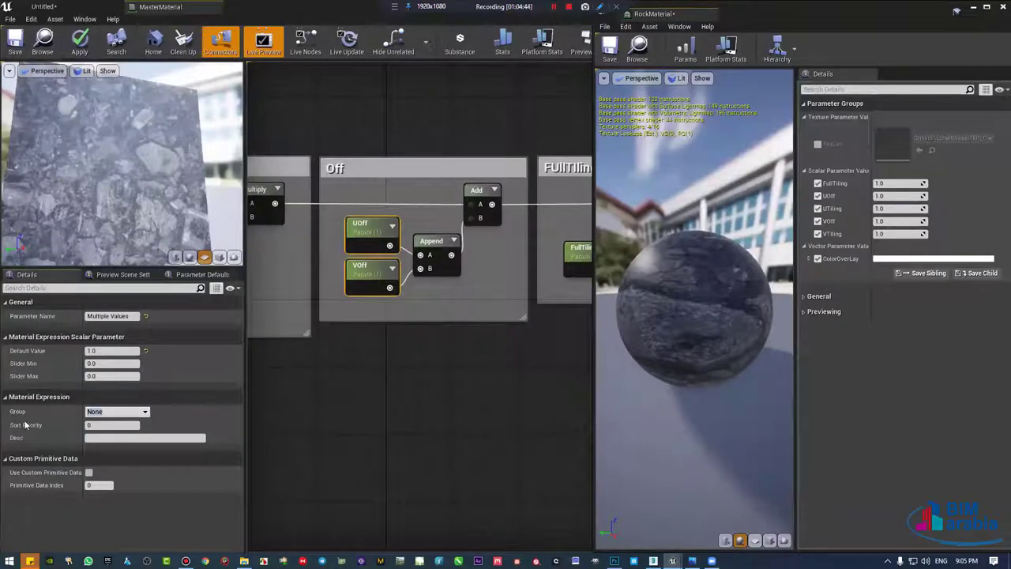
pyautogui.write('Tiling')
pyautogui.press('Return')
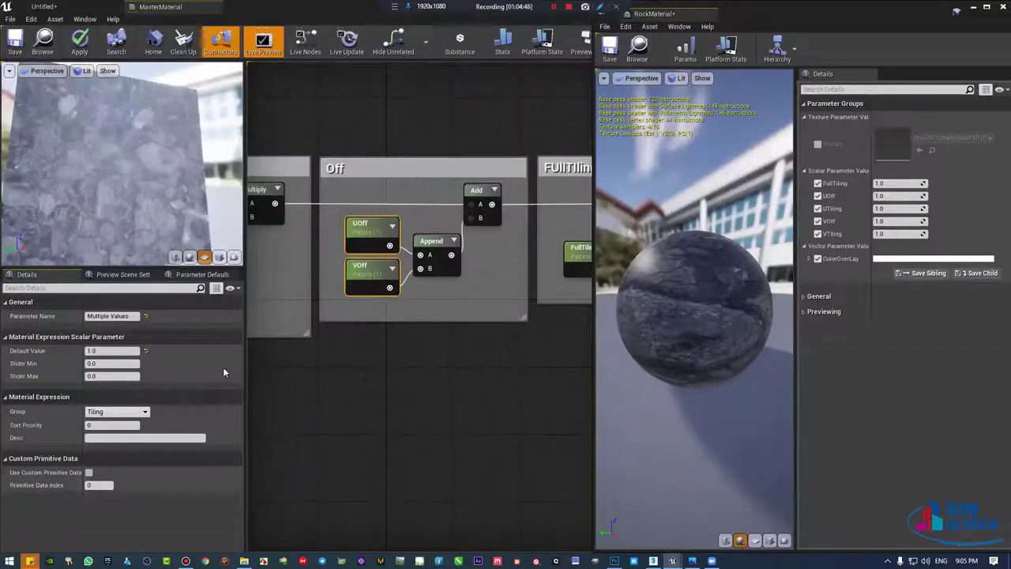
pyautogui.moveTo(459, 359); pyautogui.dragTo(240, 359, button='right')
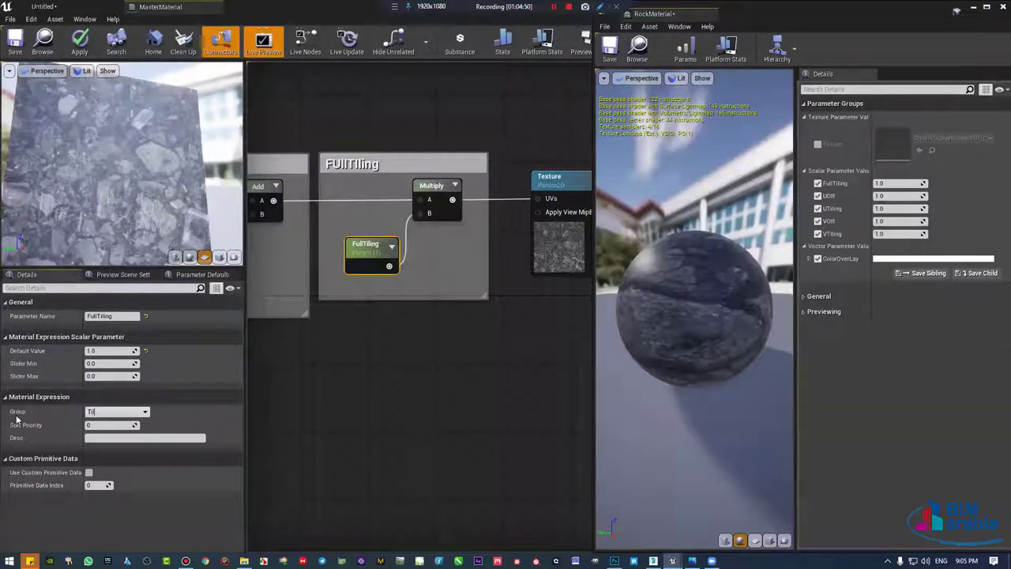
pyautogui.write('ing')
pyautogui.press('Return')
pyautogui.click(360, 304)
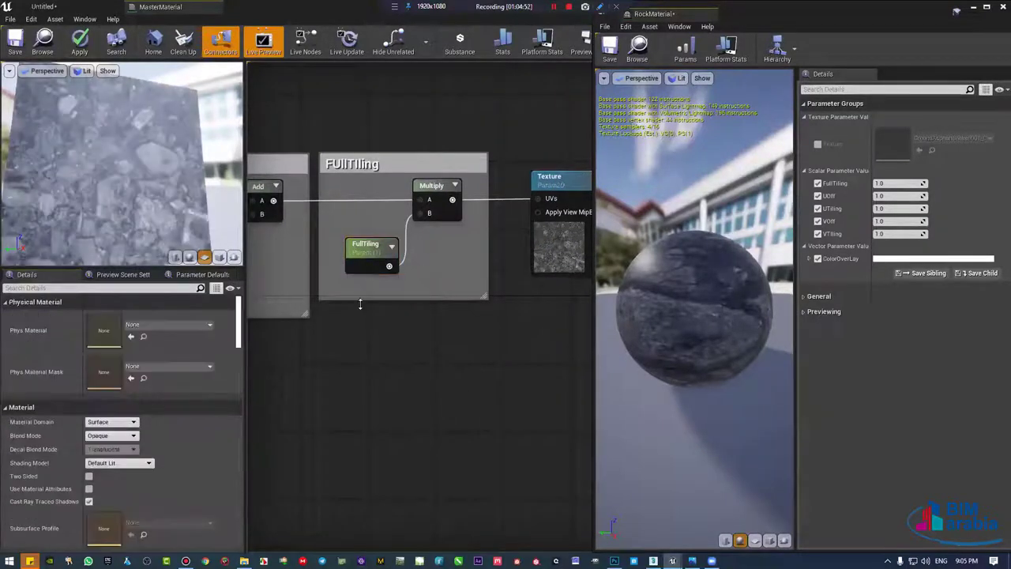
pyautogui.click(369, 251)
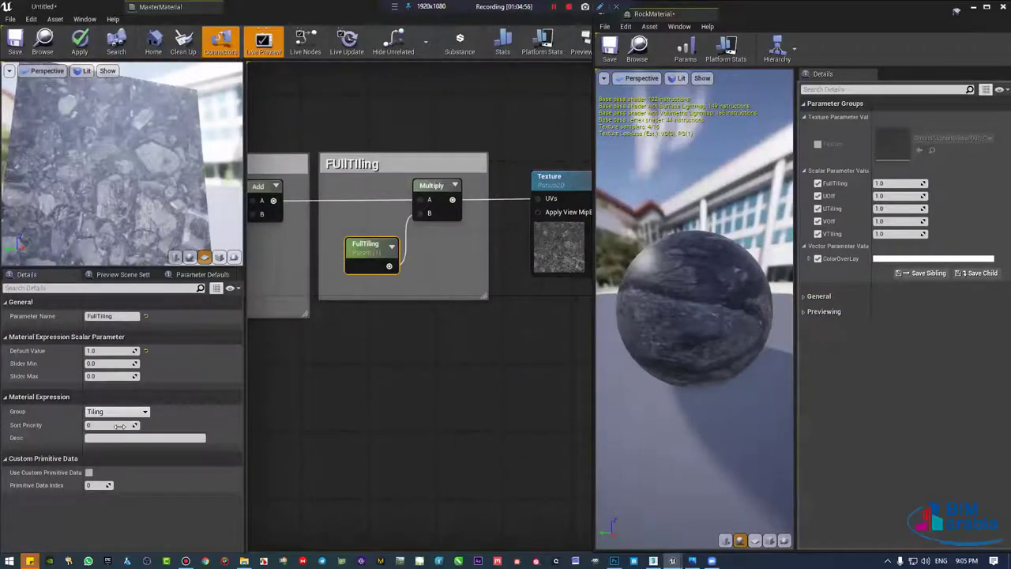
# Step: Give UTiling and VTiling ascending sort priorities, with VTiling at 2
pyautogui.moveTo(399, 329); pyautogui.dragTo(447, 332, button='right')
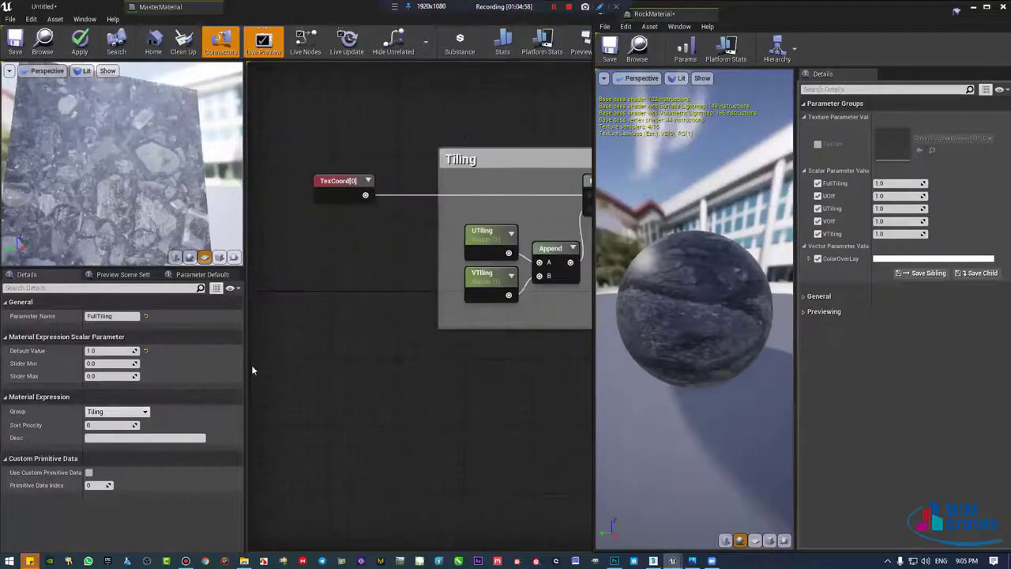
pyautogui.click(485, 233)
pyautogui.press('Return')
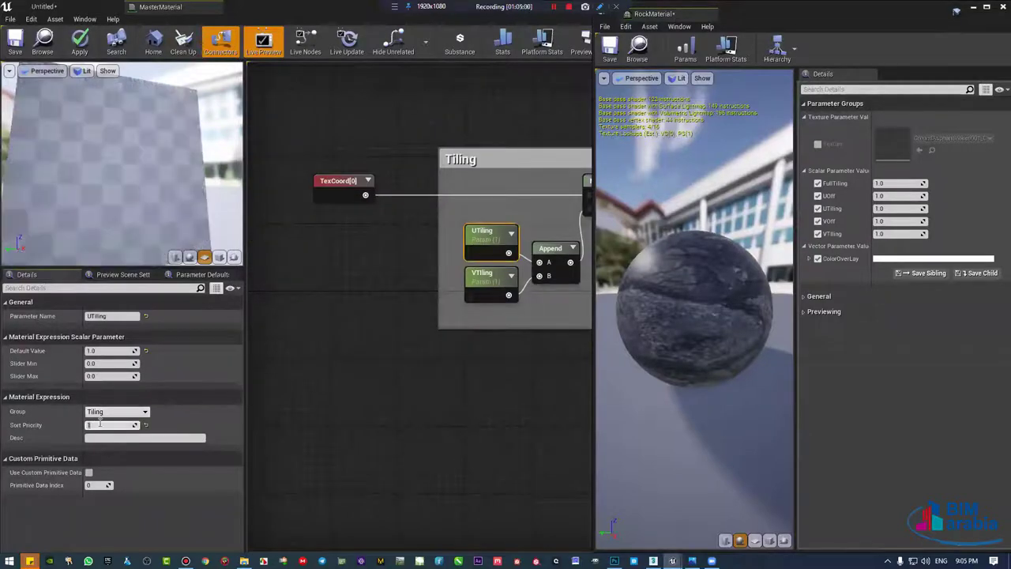
pyautogui.click(486, 277)
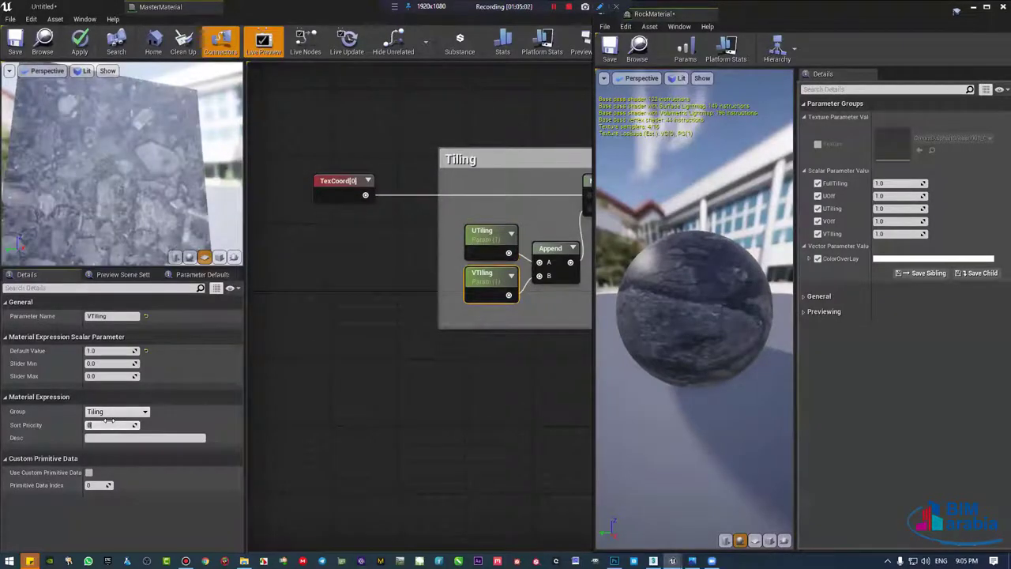
pyautogui.write('2')
pyautogui.press('Return')
# Step: Set the offset parameters' sort priorities to 3 and 4, with VOff at 4
pyautogui.moveTo(492, 383); pyautogui.dragTo(316, 352, button='right')
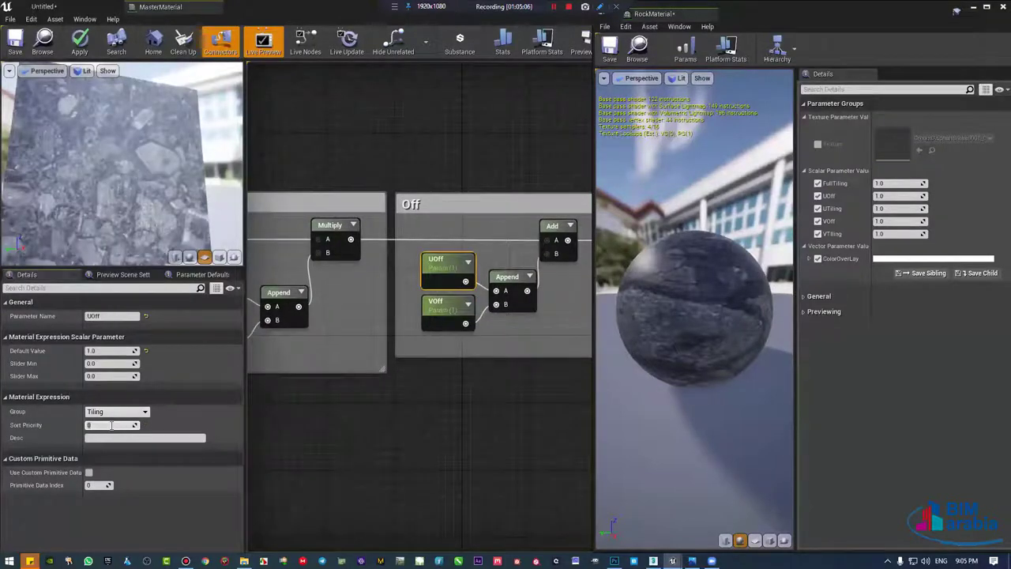
pyautogui.write('3')
pyautogui.click(447, 308)
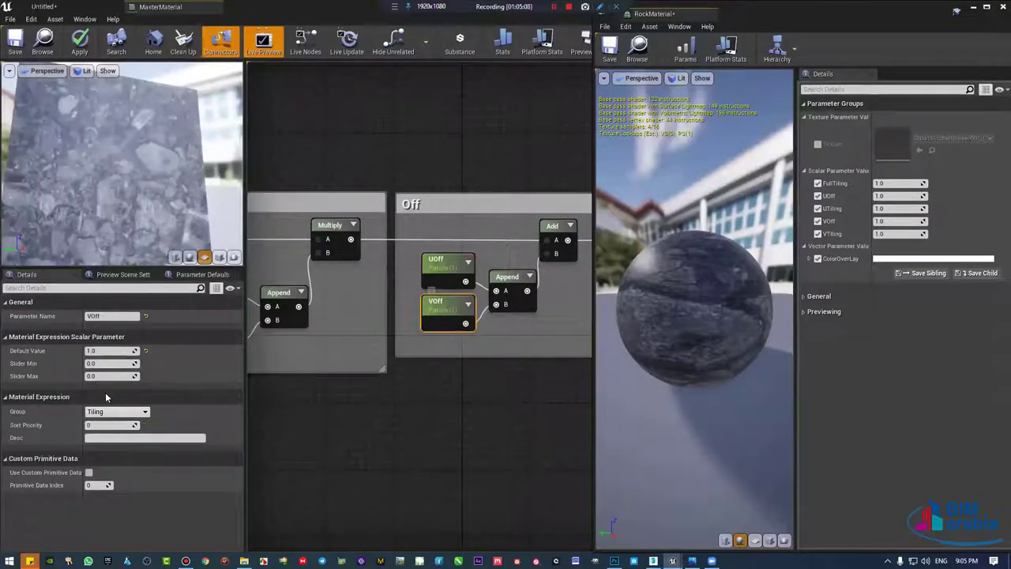
pyautogui.write('4')
pyautogui.press('Return')
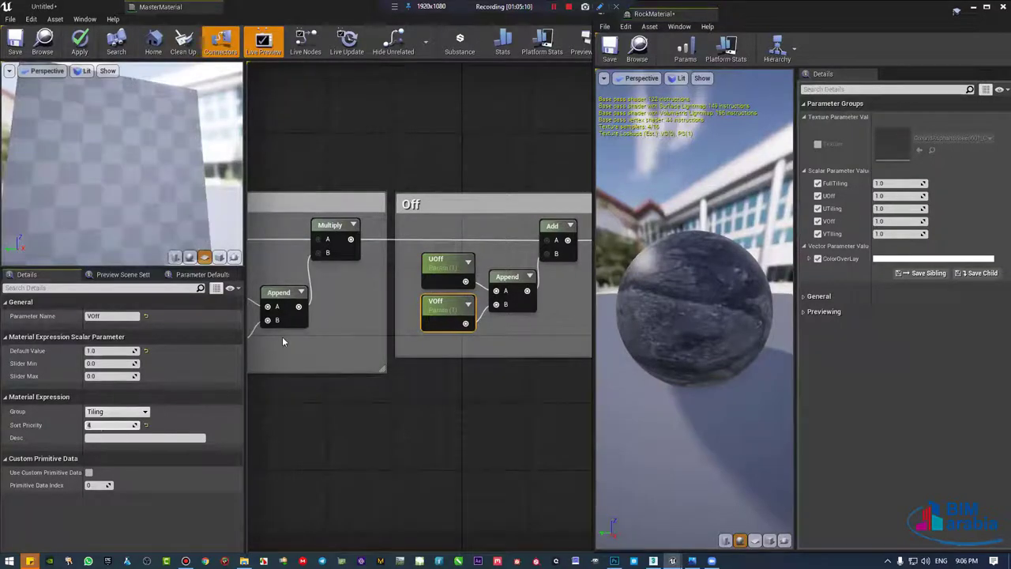
pyautogui.scroll(-1, 282, 337)
pyautogui.scroll(-1, 438, 335)
pyautogui.scroll(-1, 387, 311)
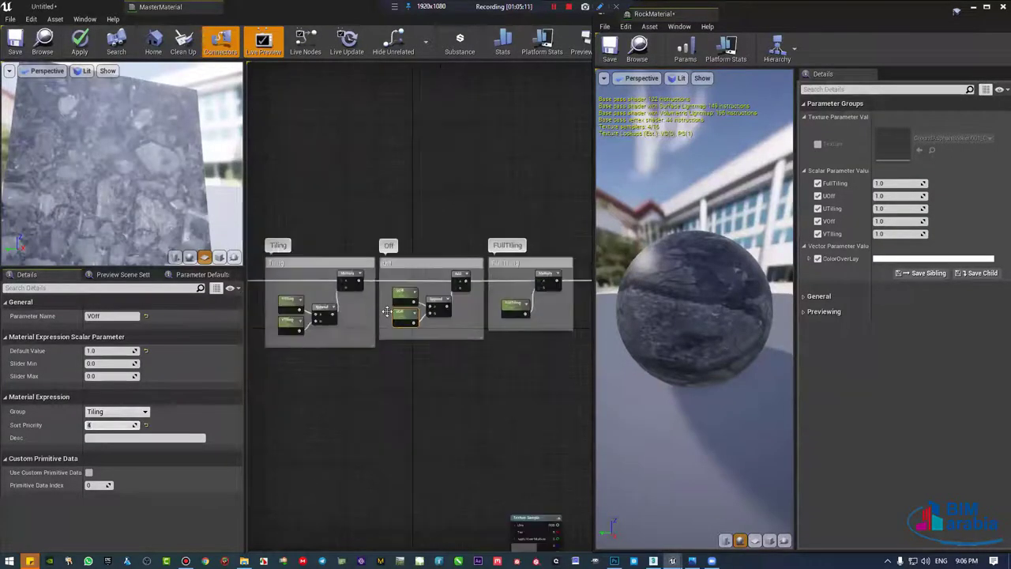
pyautogui.scroll(1, 395, 311)
pyautogui.scroll(2, 411, 312)
# Step: Set ColorOverLay's sort priority to 4
pyautogui.click(434, 313)
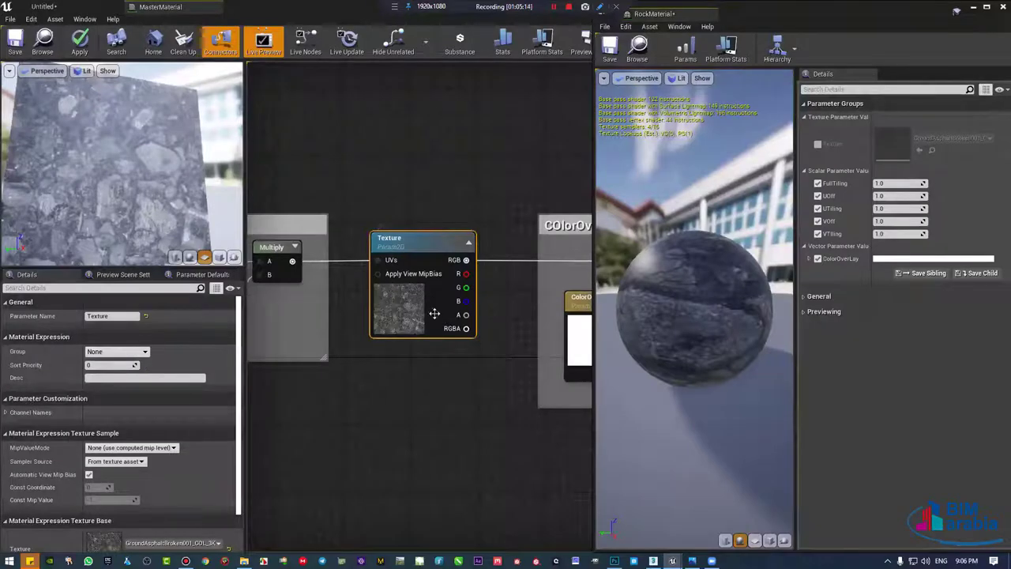
pyautogui.moveTo(466, 394); pyautogui.dragTo(288, 365, button='right')
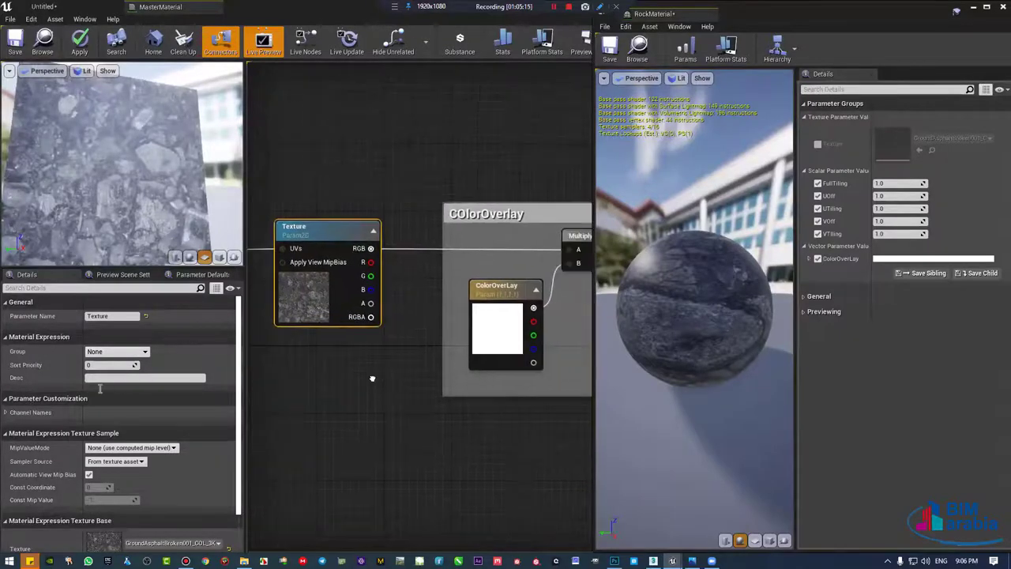
pyautogui.click(424, 312)
pyautogui.click(105, 401)
pyautogui.press('Return')
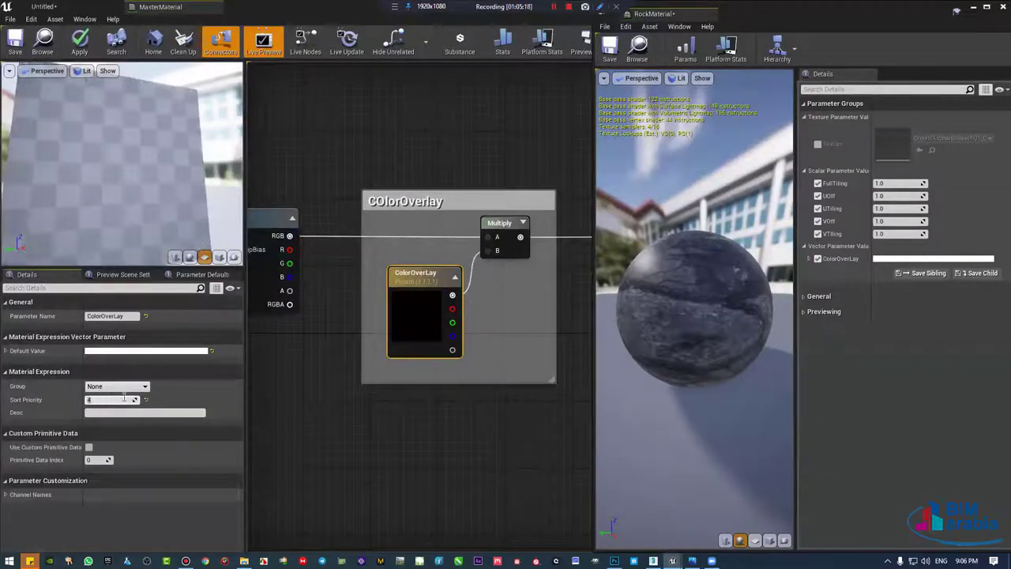
# Step: Put the Texture parameter in a group named 'Texture' with sort priority 6
pyautogui.moveTo(251, 261); pyautogui.dragTo(308, 262, button='right')
pyautogui.click(316, 261)
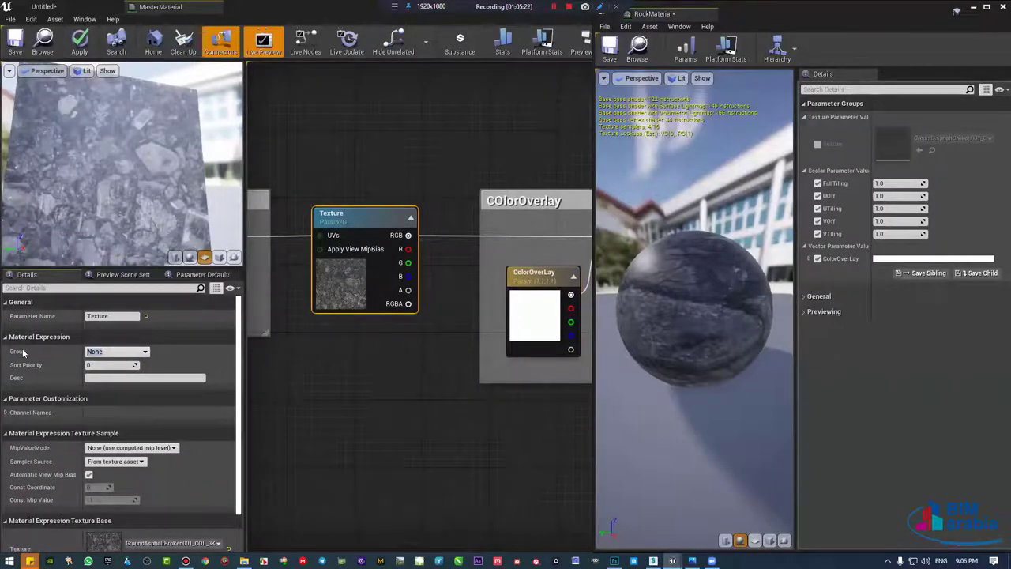
pyautogui.click(117, 352)
pyautogui.write('Texture')
pyautogui.press('Return')
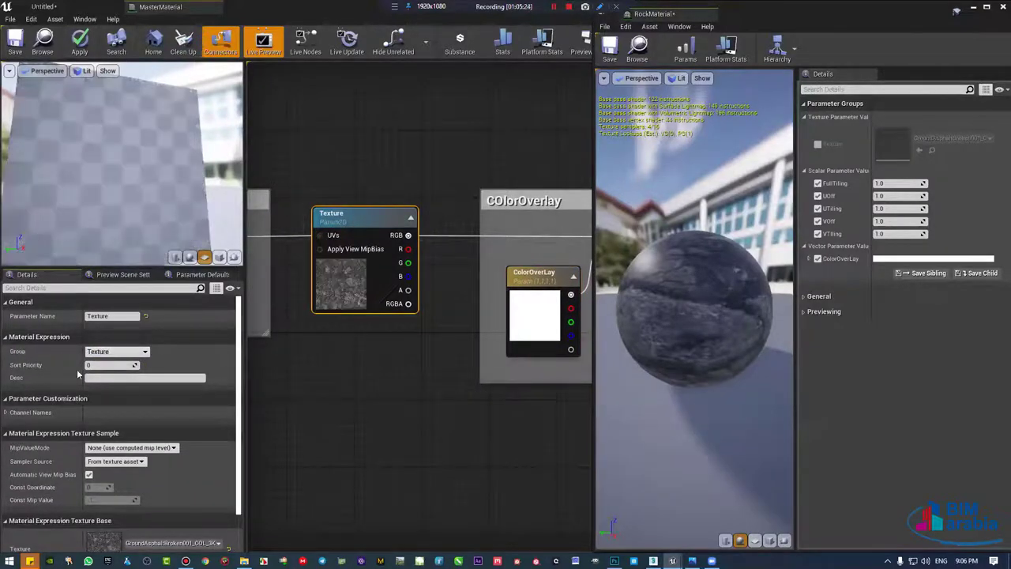
pyautogui.press('Return')
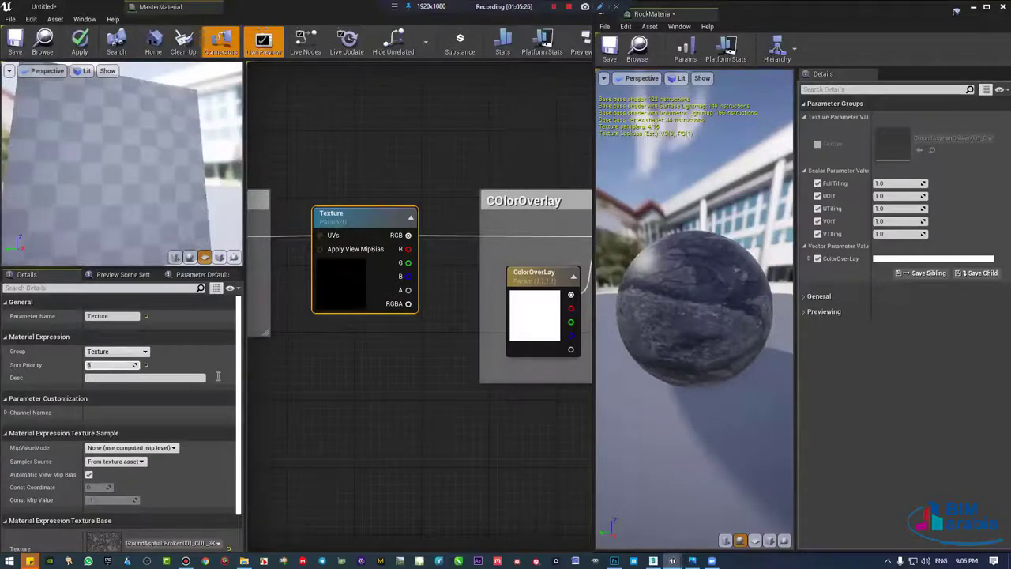
pyautogui.scroll(-5, 343, 396)
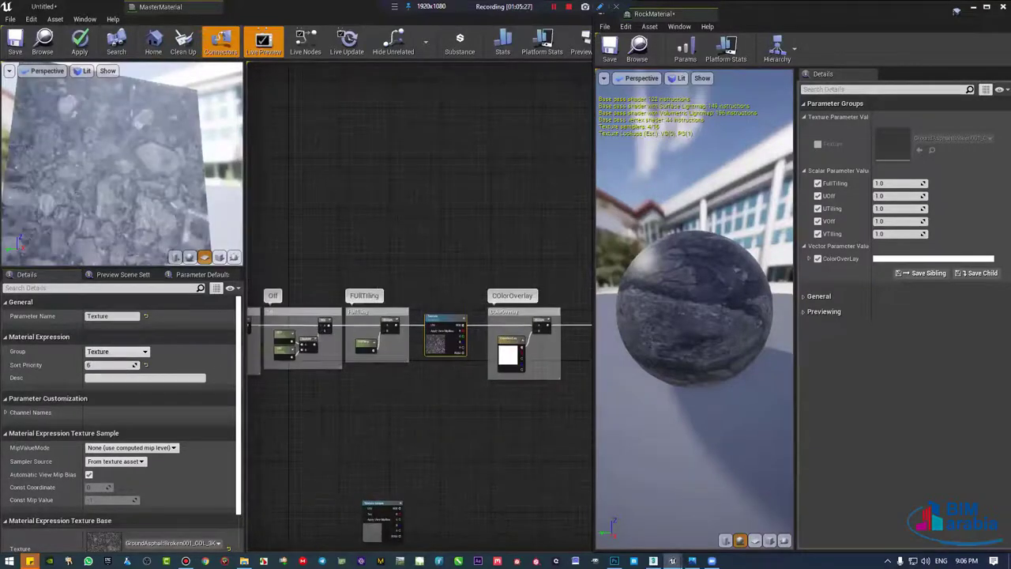
pyautogui.moveTo(431, 381); pyautogui.dragTo(501, 323, button='right')
# Step: Save MasterMaterial, collapse RockMaterial's Texture group, and return to the level's floor view
pyautogui.scroll(3, 299, 254)
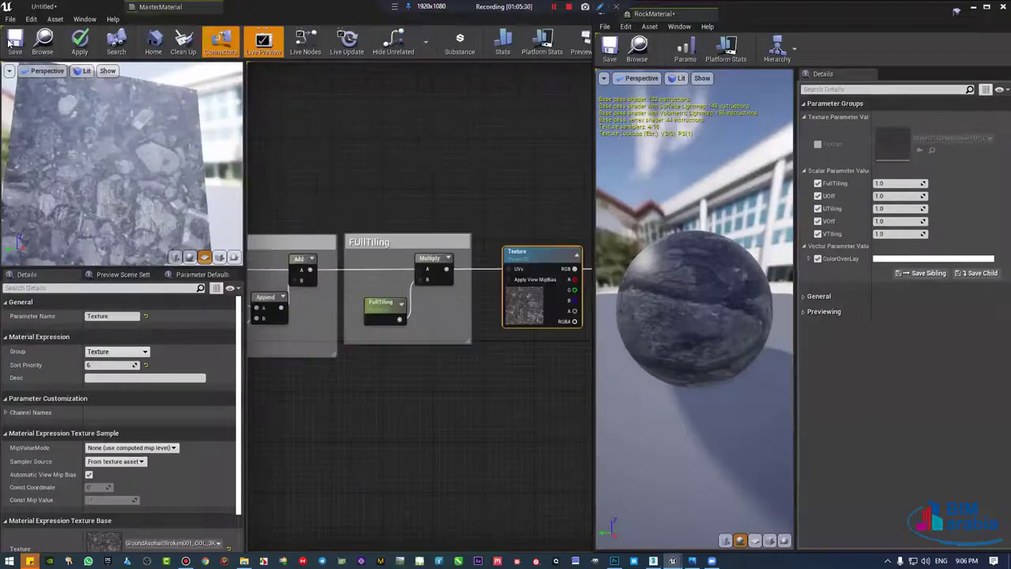
pyautogui.click(15, 41)
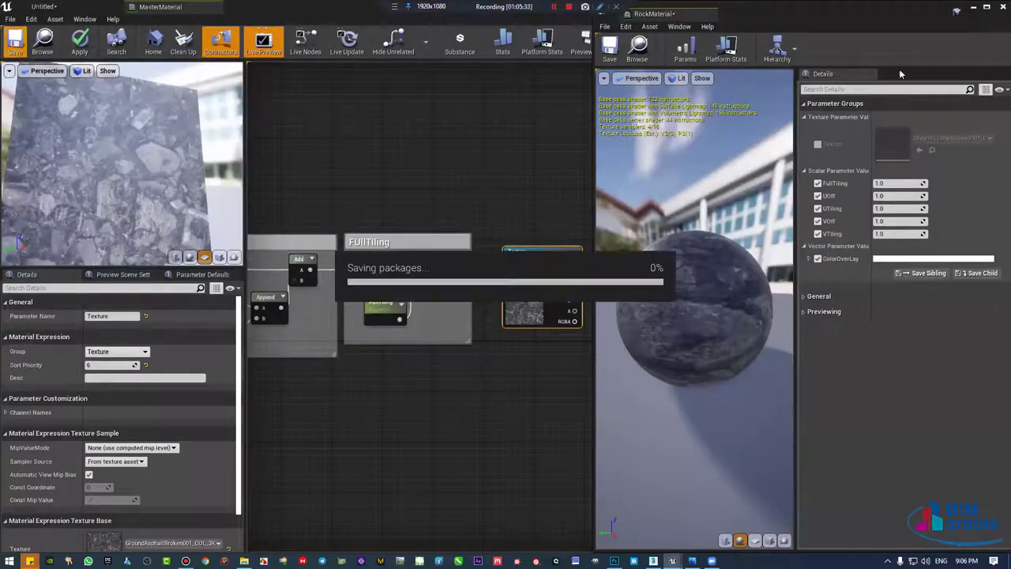
pyautogui.click(809, 117)
pyautogui.click(808, 119)
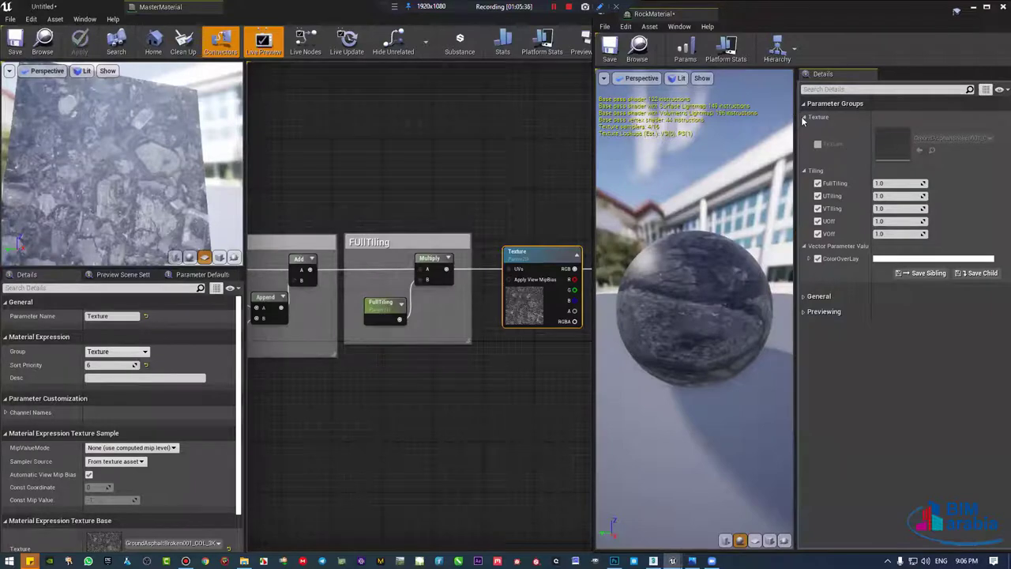
pyautogui.click(805, 117)
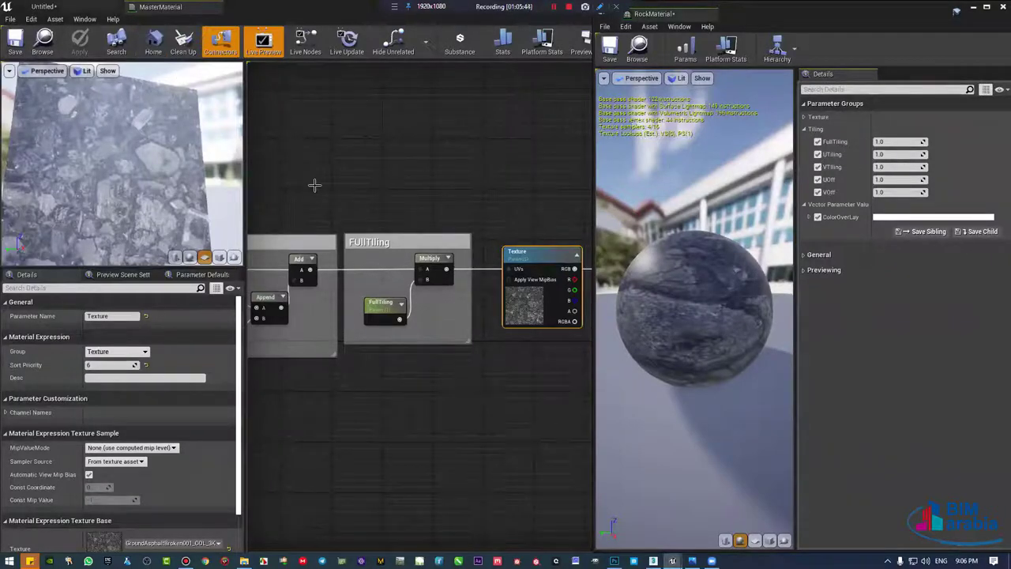
pyautogui.hotkey('ctrl', 'Tab')
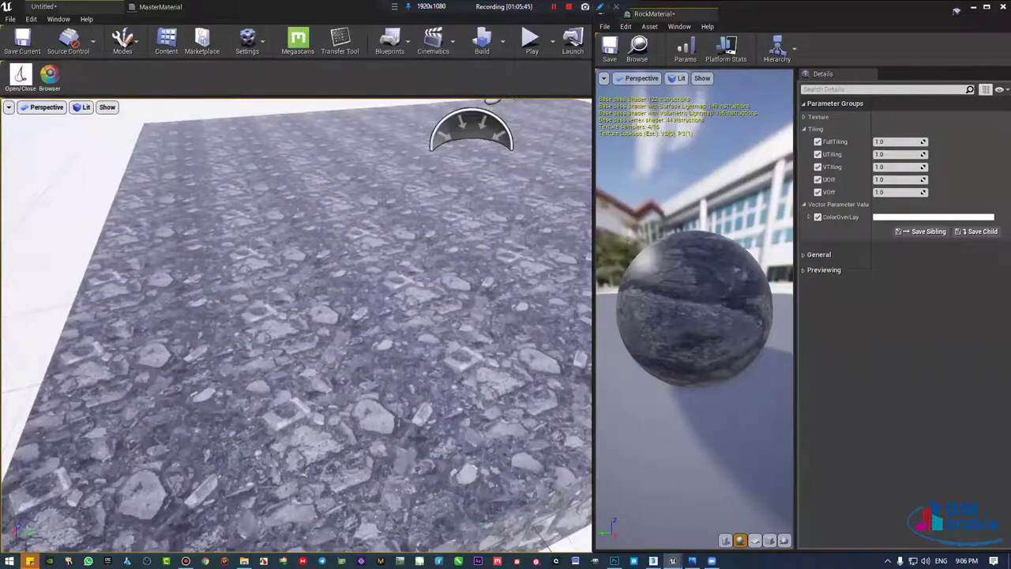
# Step: Test higher FullTiling values on the floor, then reset FullTiling to 1.0
pyautogui.moveTo(899, 142); pyautogui.dragTo(916, 141)
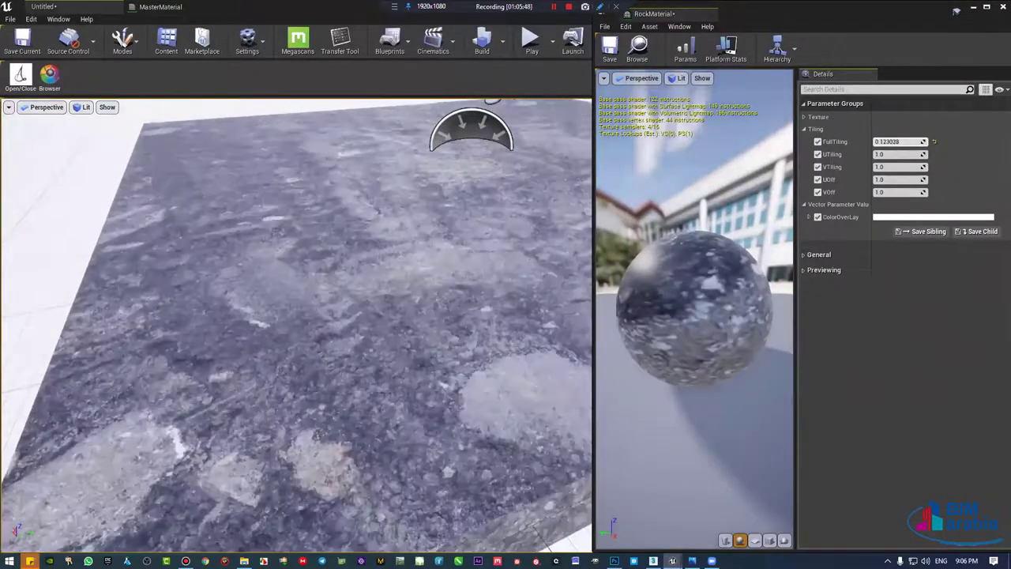
pyautogui.moveTo(916, 141); pyautogui.dragTo(935, 141)
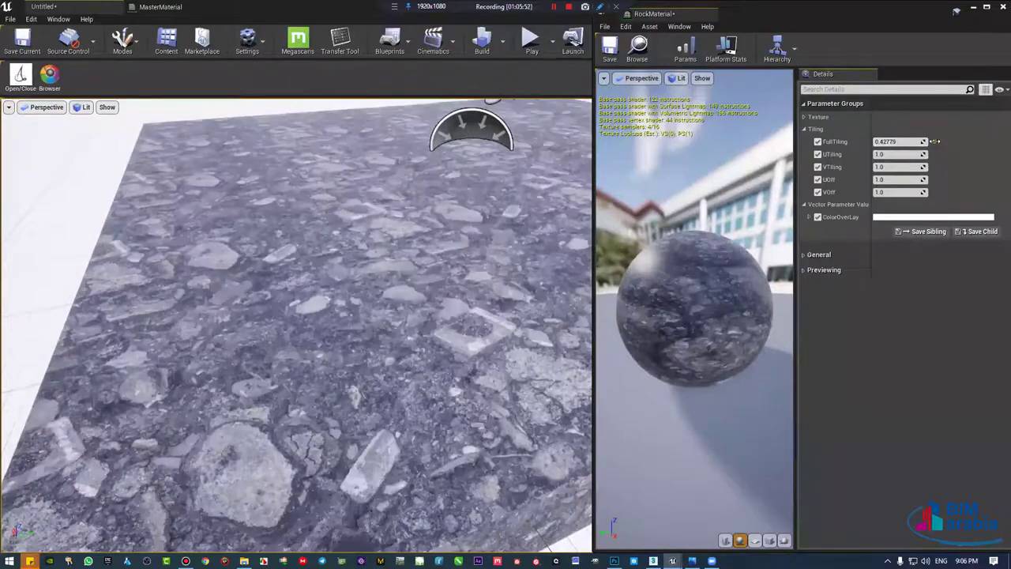
pyautogui.click(935, 141)
# Step: Try UTiling near 0.19 and VTiling near 0.11, then reset both to 1.0
pyautogui.moveTo(916, 154)
pyautogui.mouseDown()
pyautogui.moveTo(935, 154)
pyautogui.moveTo(909, 154)
pyautogui.mouseUp()
pyautogui.moveTo(541, 284); pyautogui.dragTo(541, 229, button='right')
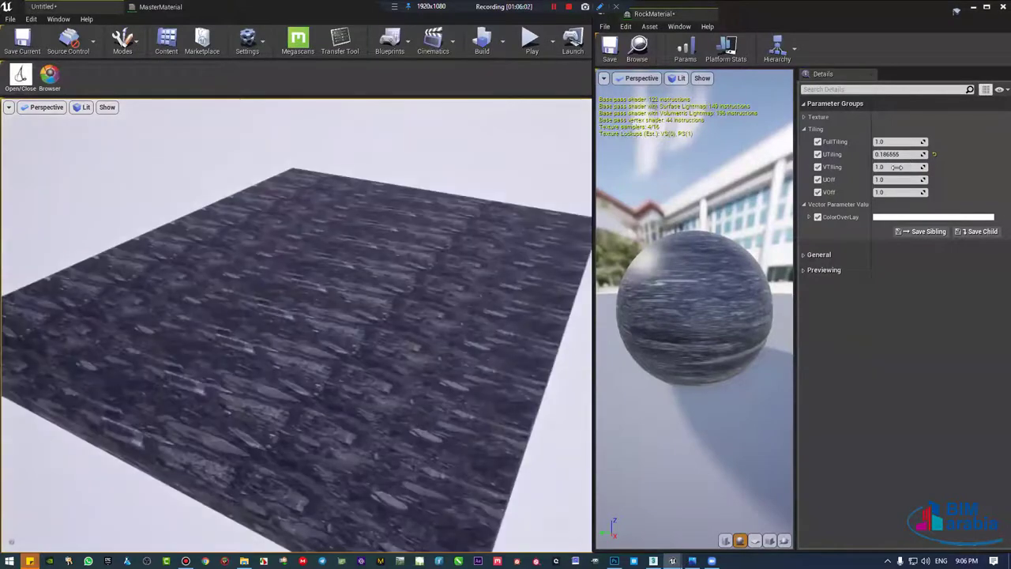
pyautogui.moveTo(924, 167)
pyautogui.mouseDown()
pyautogui.moveTo(940, 167)
pyautogui.moveTo(909, 167)
pyautogui.mouseUp()
pyautogui.moveTo(540, 229); pyautogui.dragTo(474, 261, button='right')
pyautogui.moveTo(528, 298); pyautogui.dragTo(528, 298, button='right')
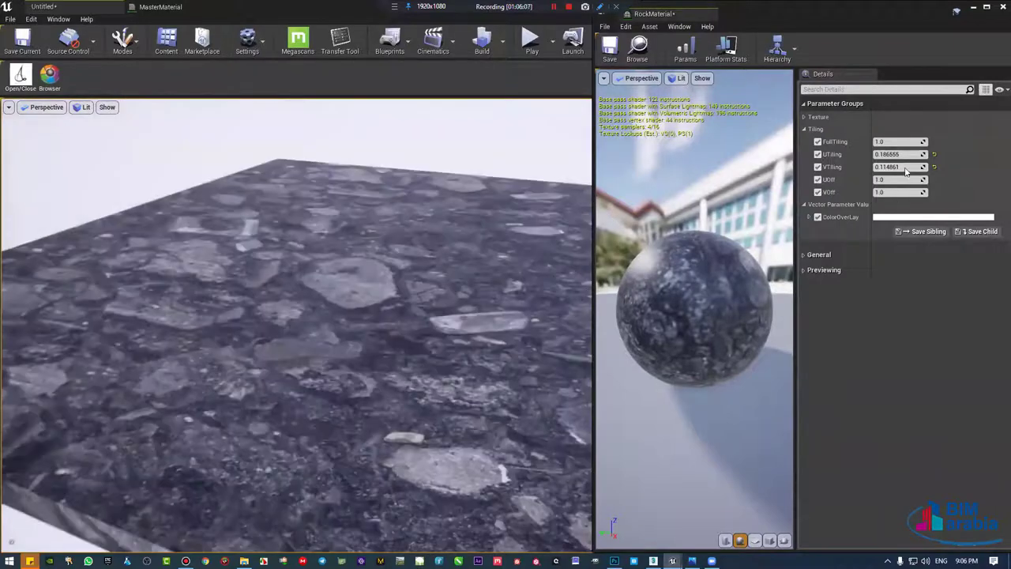
pyautogui.click(934, 167)
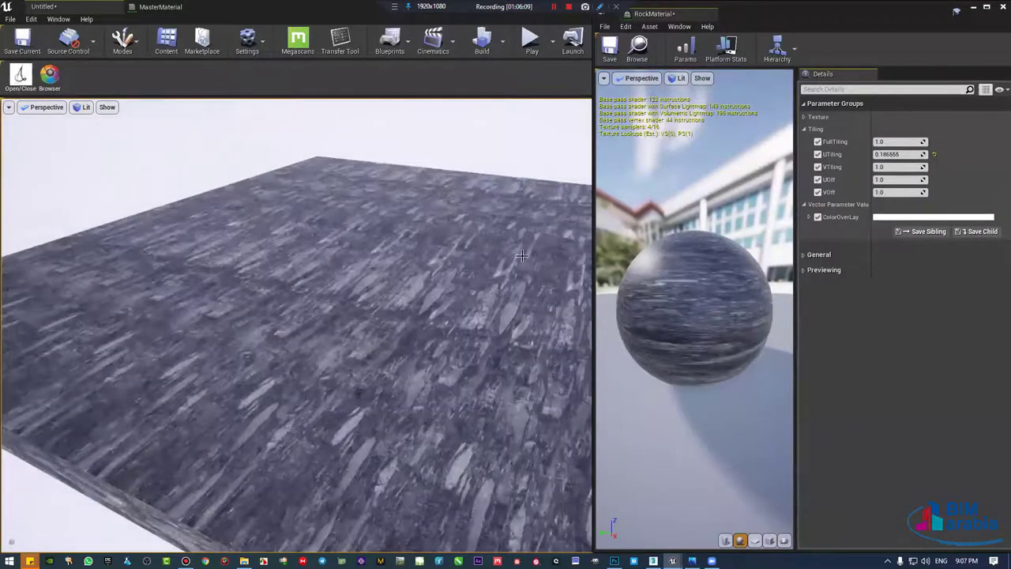
pyautogui.click(934, 154)
pyautogui.write('5')
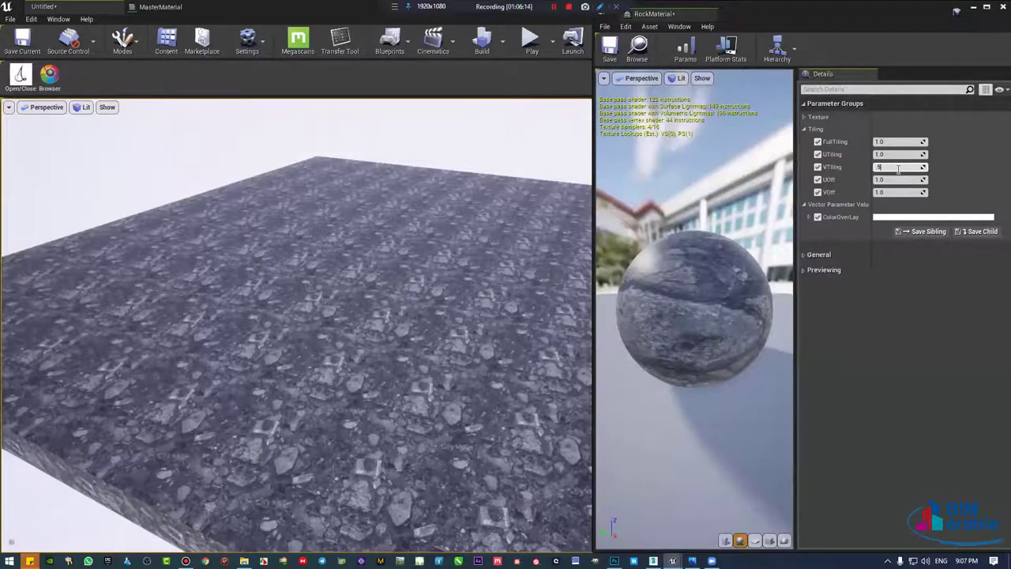
# Step: Try UTiling and VTiling at 0.5, then at 0.01
pyautogui.press('Return')
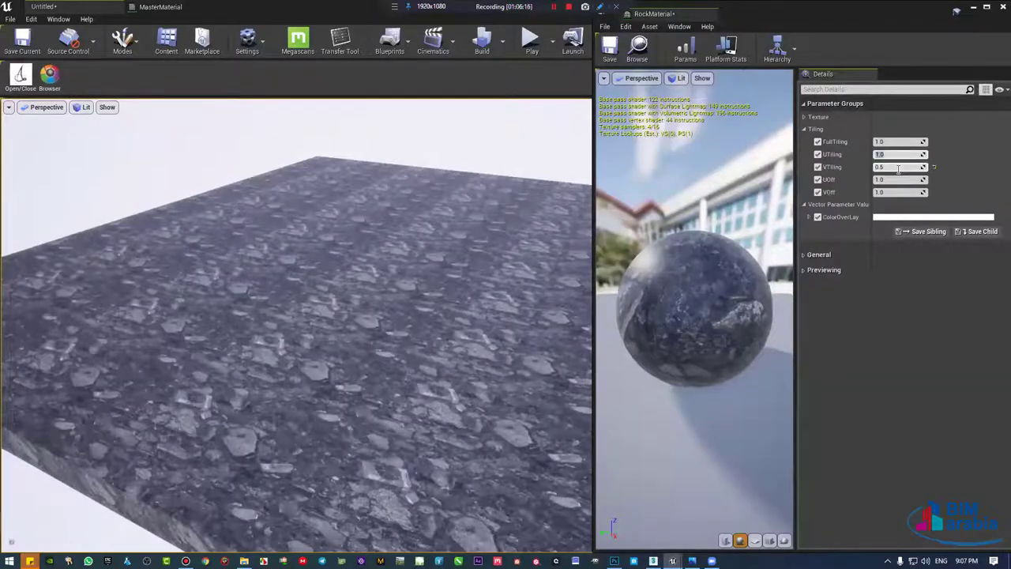
pyautogui.write('.5')
pyautogui.write('0.5')
pyautogui.press('Return')
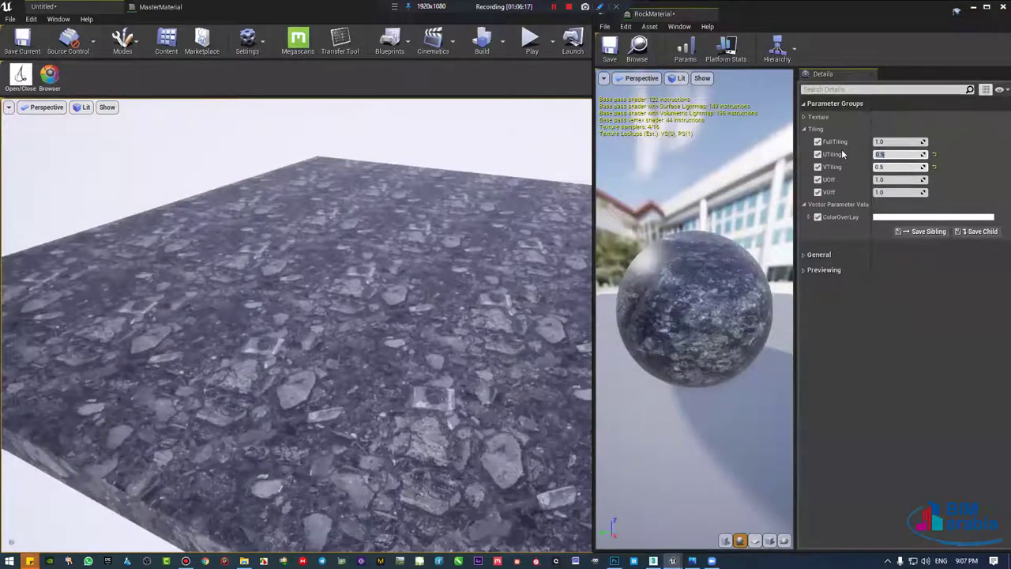
pyautogui.moveTo(887, 155); pyautogui.dragTo(898, 154)
pyautogui.write('0.1')
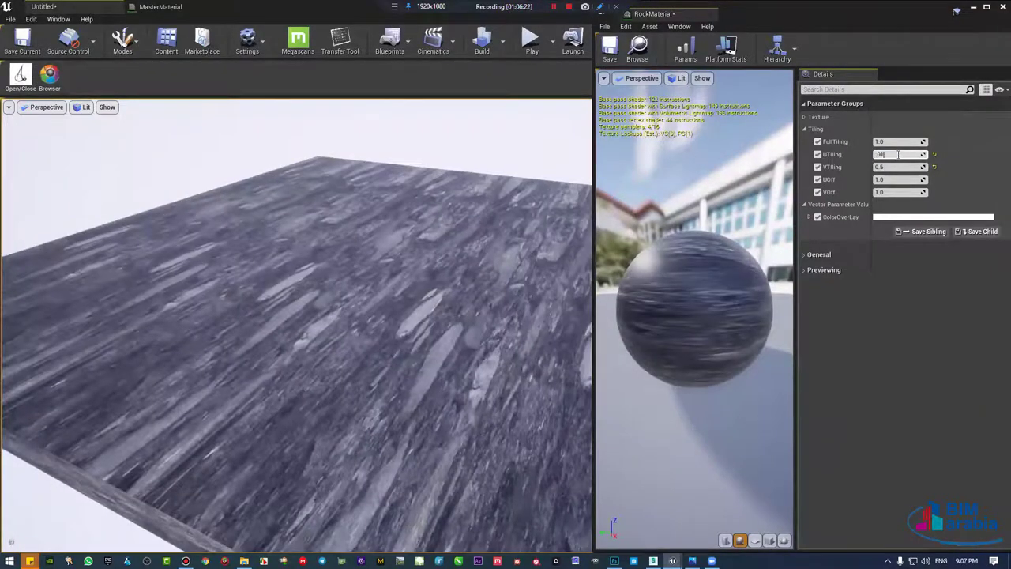
pyautogui.press('Tab')
pyautogui.write('0.01')
pyautogui.press('Return')
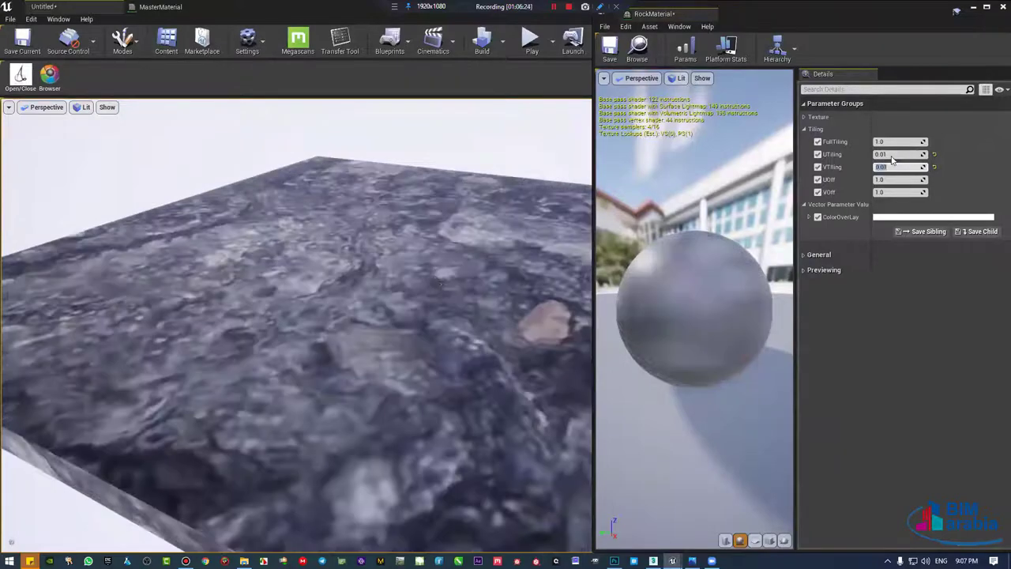
pyautogui.moveTo(316, 332); pyautogui.dragTo(332, 355)
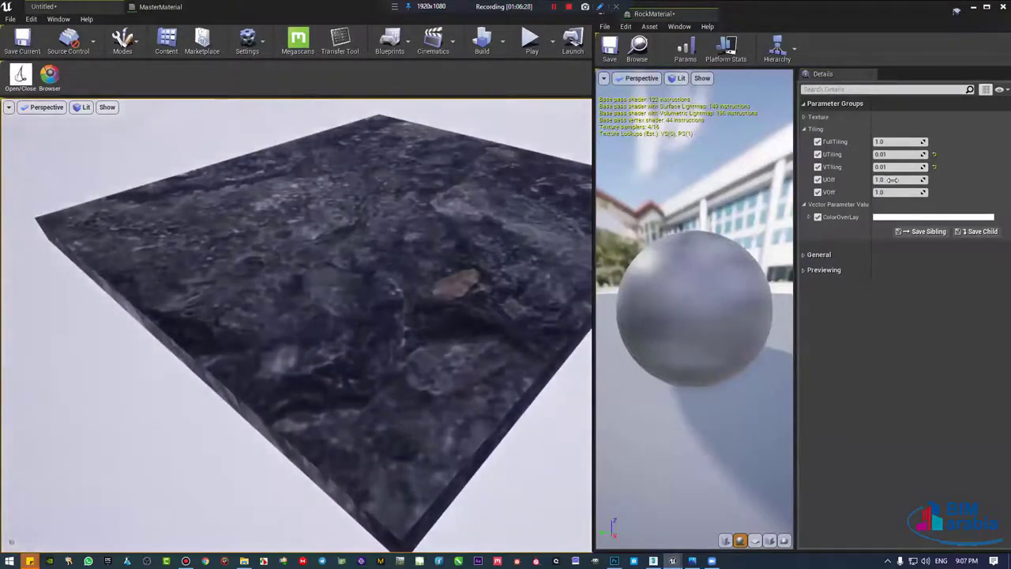
# Step: Shift the offsets to about UOff 0.865 and VOff 1.106, and set both tilings to 0.05
pyautogui.moveTo(892, 179)
pyautogui.mouseDown()
pyautogui.moveTo(946, 193)
pyautogui.moveTo(916, 192)
pyautogui.mouseUp()
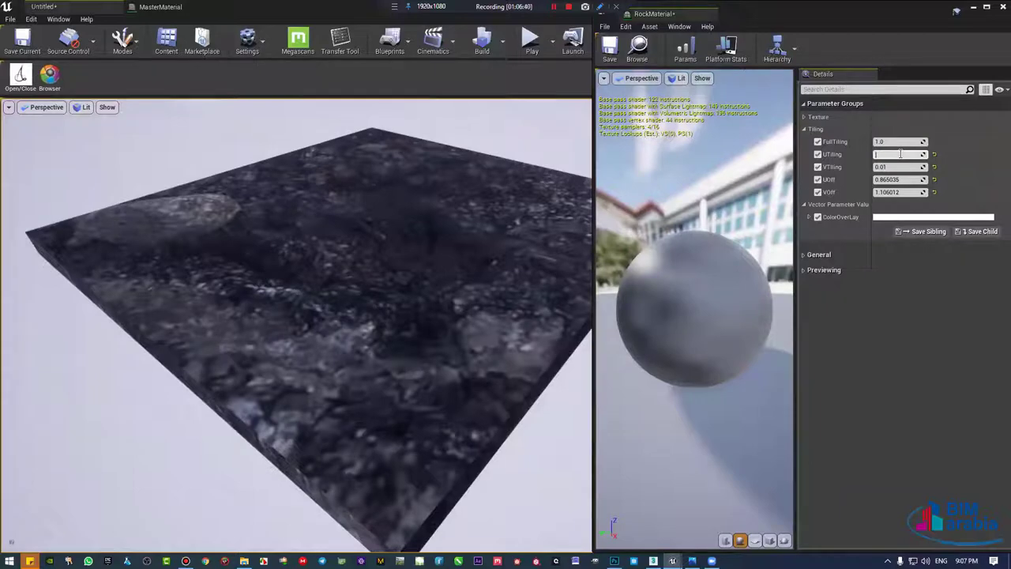
pyautogui.write('.05')
pyautogui.press('Return')
pyautogui.write('0.05')
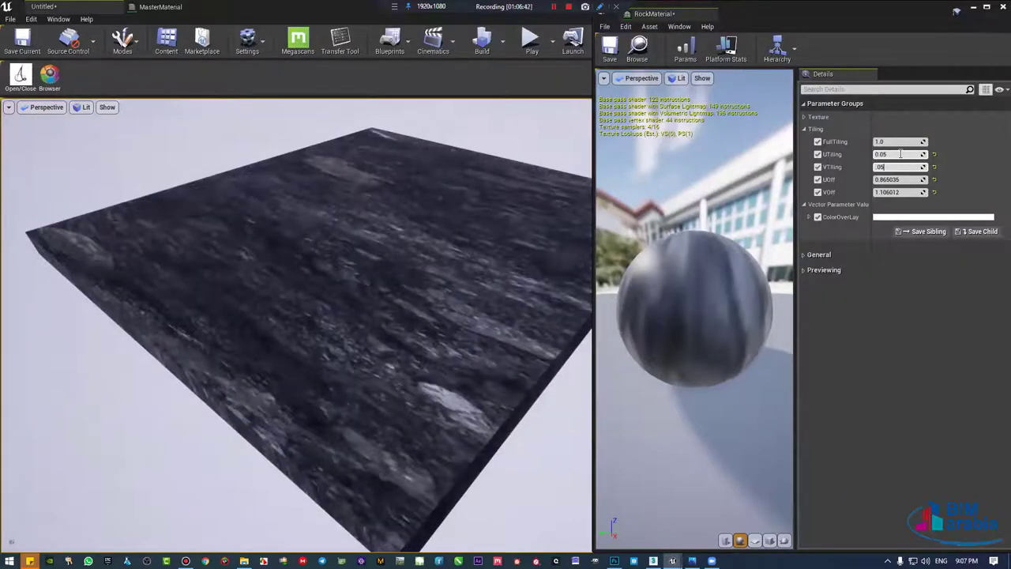
pyautogui.press('Return')
pyautogui.moveTo(401, 240); pyautogui.dragTo(401, 206)
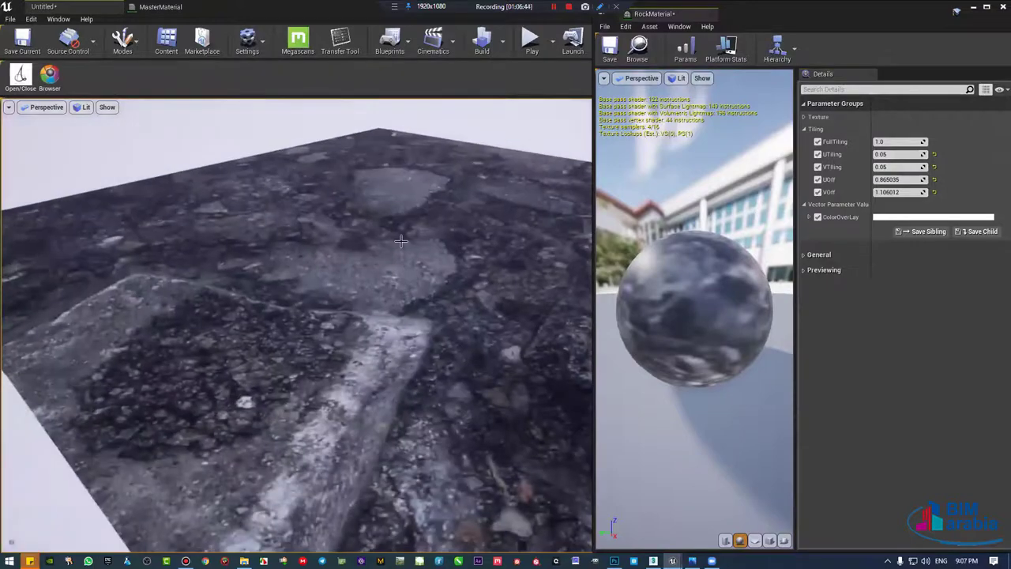
pyautogui.moveTo(400, 241); pyautogui.dragTo(401, 221)
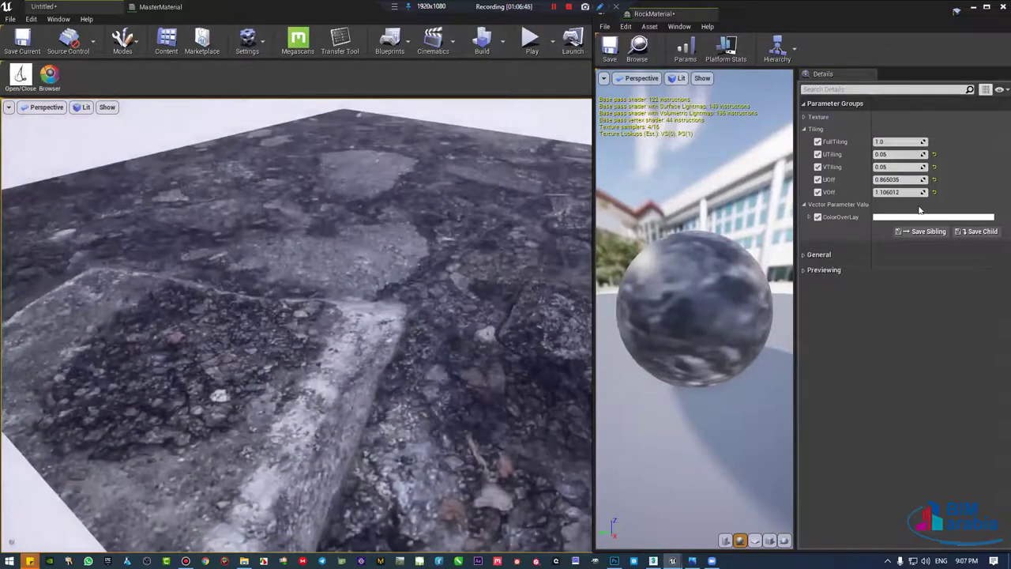
# Step: Try grey, beige, teal and grey-green ColorOverLay tints in the Color Picker
pyautogui.click(896, 218)
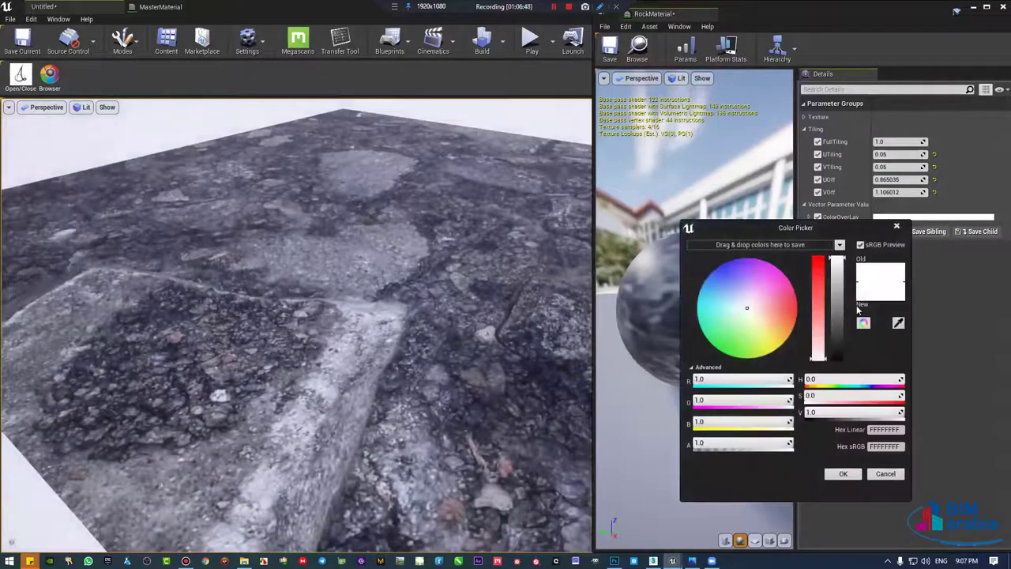
pyautogui.moveTo(839, 301)
pyautogui.mouseDown()
pyautogui.moveTo(835, 347)
pyautogui.moveTo(834, 332)
pyautogui.mouseUp()
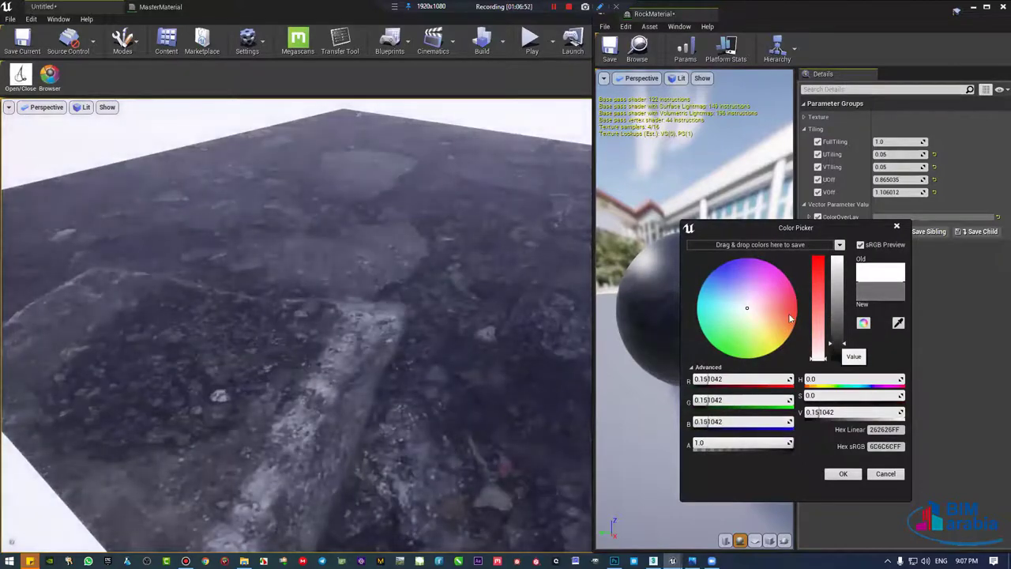
pyautogui.moveTo(761, 322); pyautogui.dragTo(762, 319)
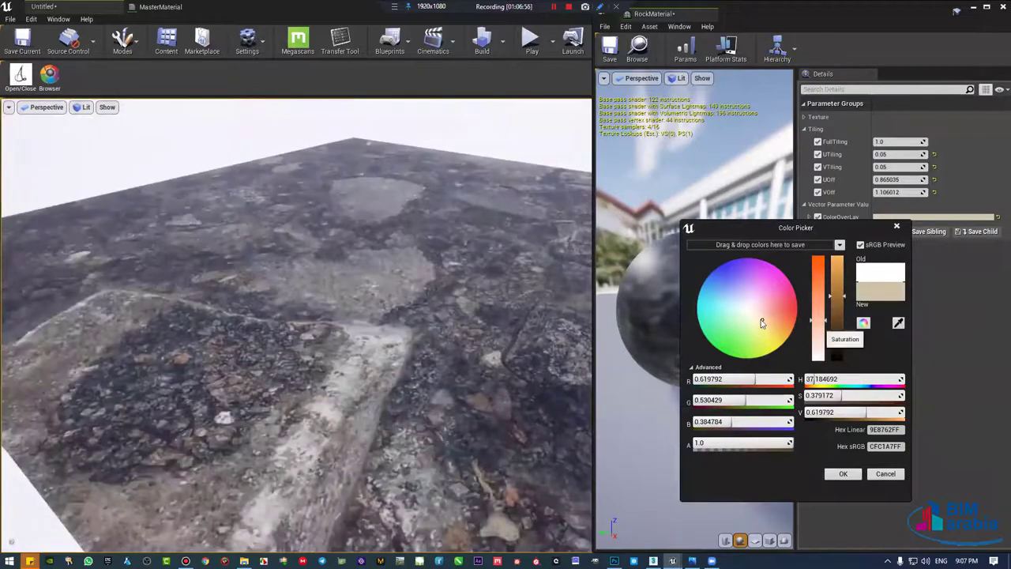
pyautogui.moveTo(837, 296); pyautogui.dragTo(764, 329)
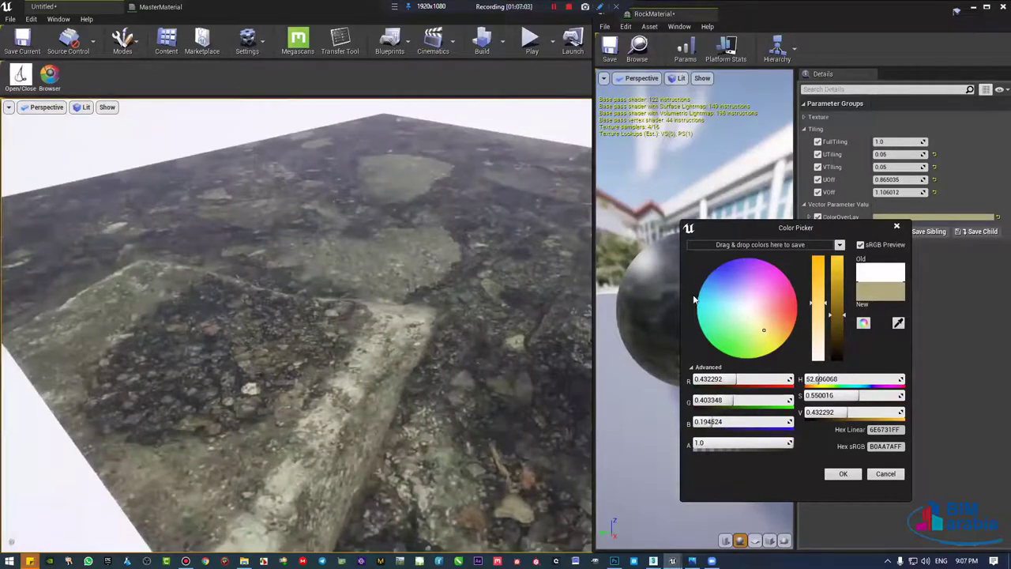
pyautogui.click(713, 304)
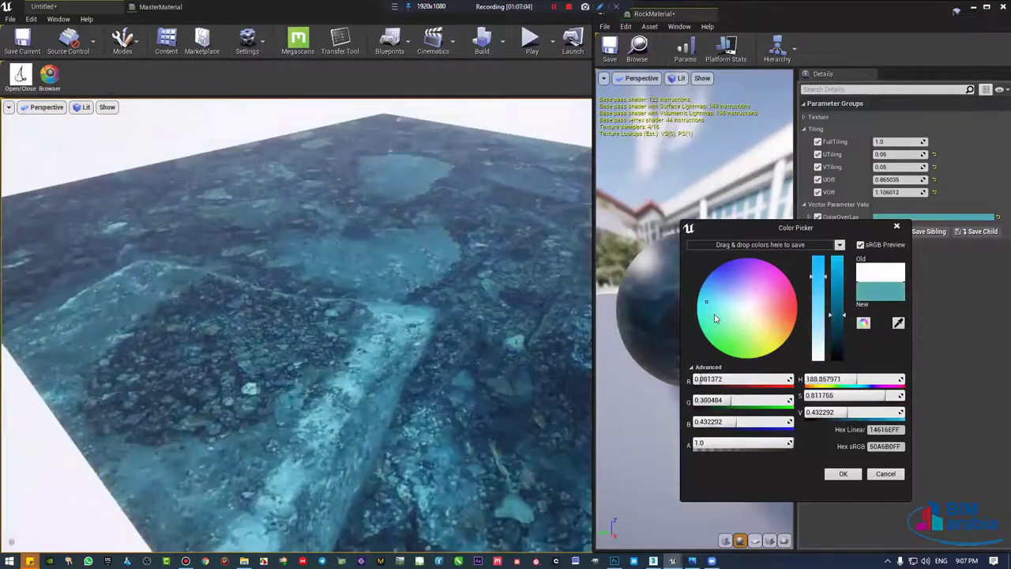
pyautogui.click(714, 314)
pyautogui.click(707, 302)
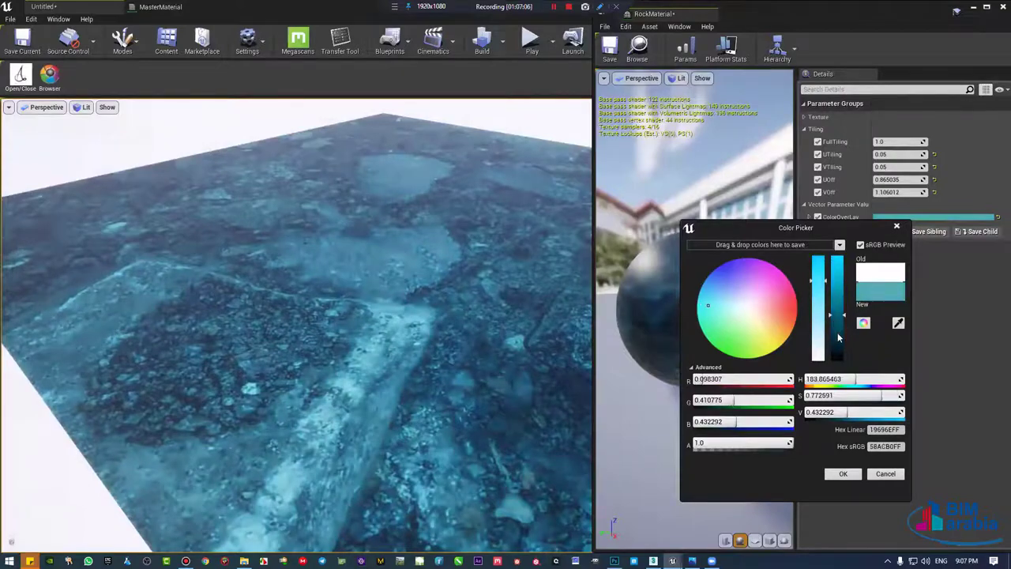
pyautogui.moveTo(839, 335); pyautogui.dragTo(839, 351)
pyautogui.click(728, 299)
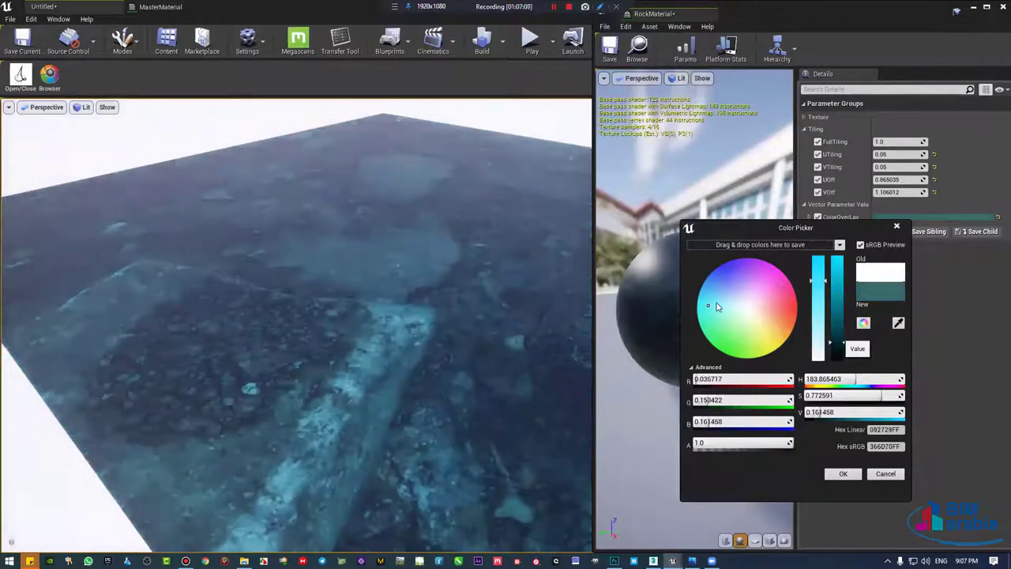
pyautogui.click(721, 307)
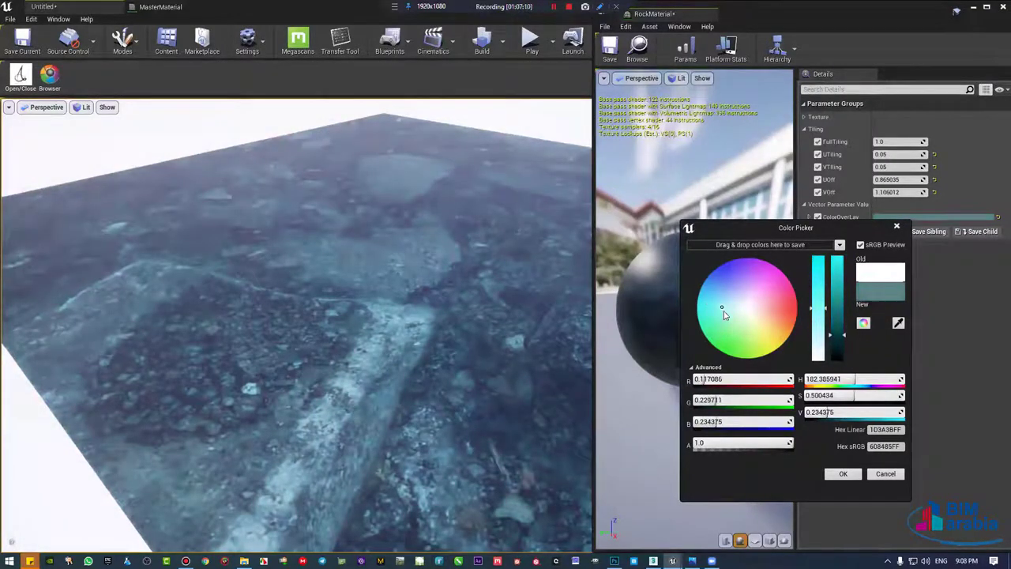
pyautogui.click(747, 316)
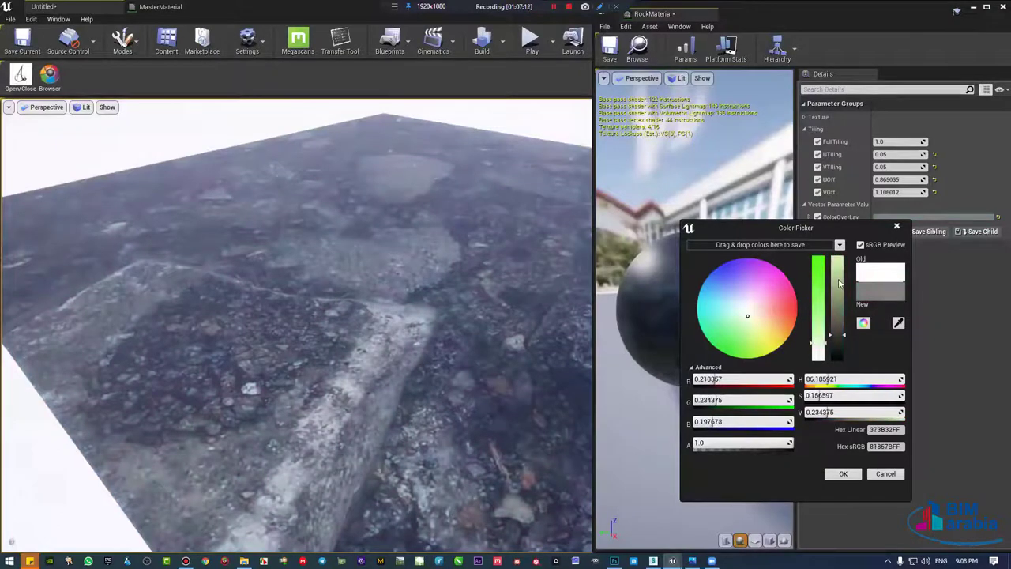
# Step: Accept a light peach ColorOverLay (R 1.0, G 0.766, B 0.404)
pyautogui.moveTo(840, 283); pyautogui.dragTo(839, 256)
pyautogui.click(747, 308)
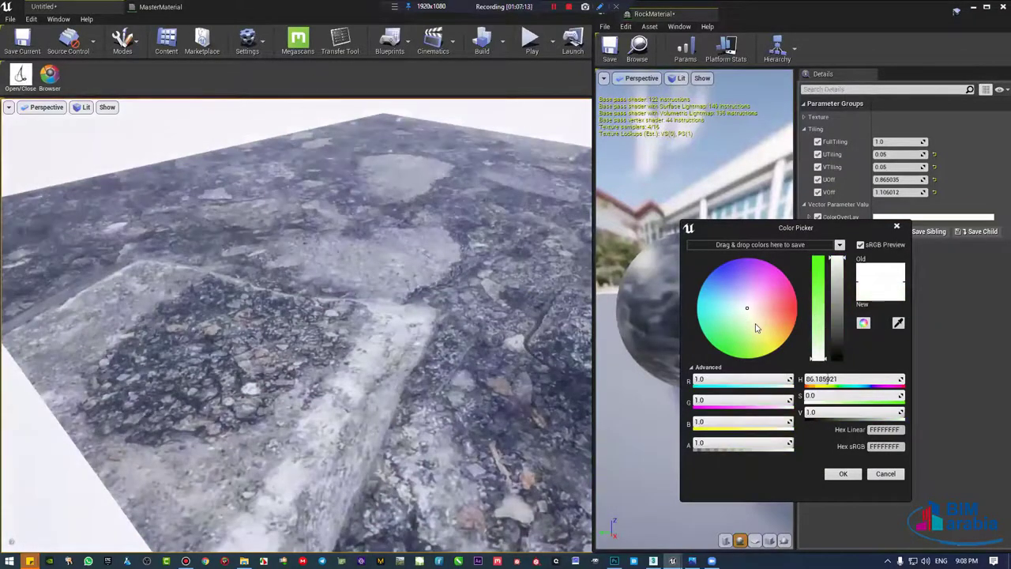
pyautogui.moveTo(755, 327); pyautogui.dragTo(771, 325)
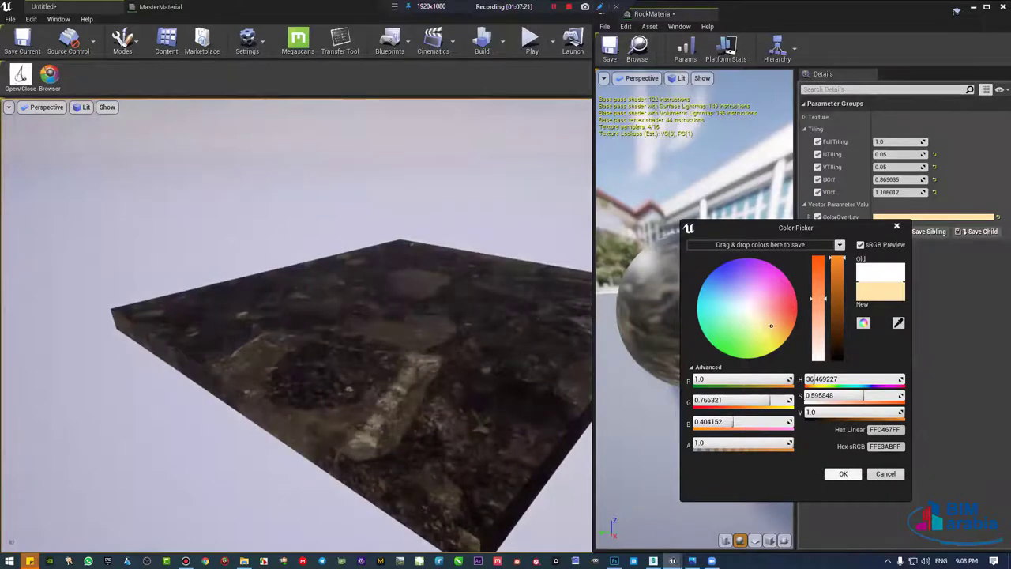
pyautogui.press('Return')
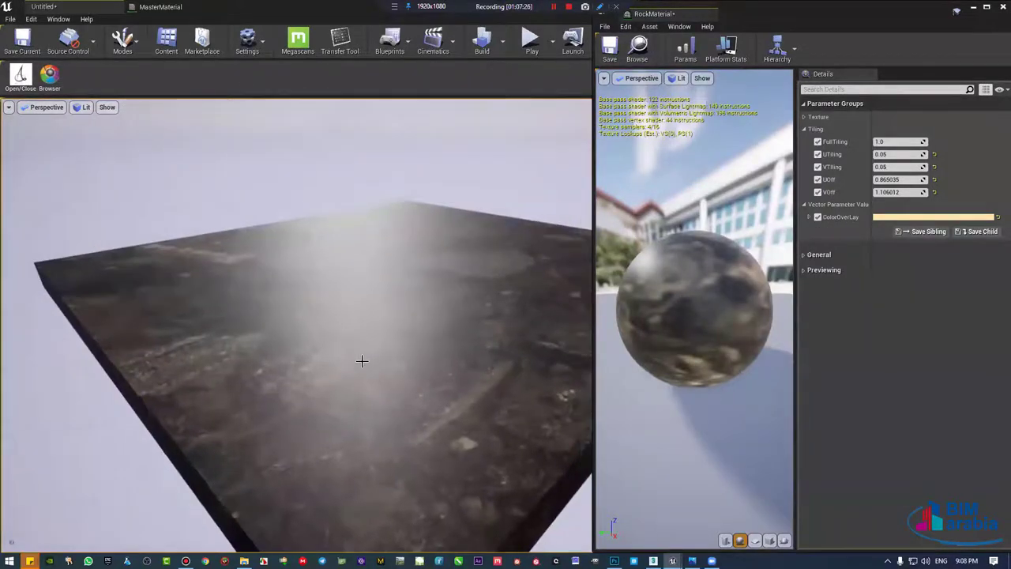
# Step: In the MasterMaterial graph, stack the 2Vector and 4Vector constants beside the 3Vector
pyautogui.click(180, 6)
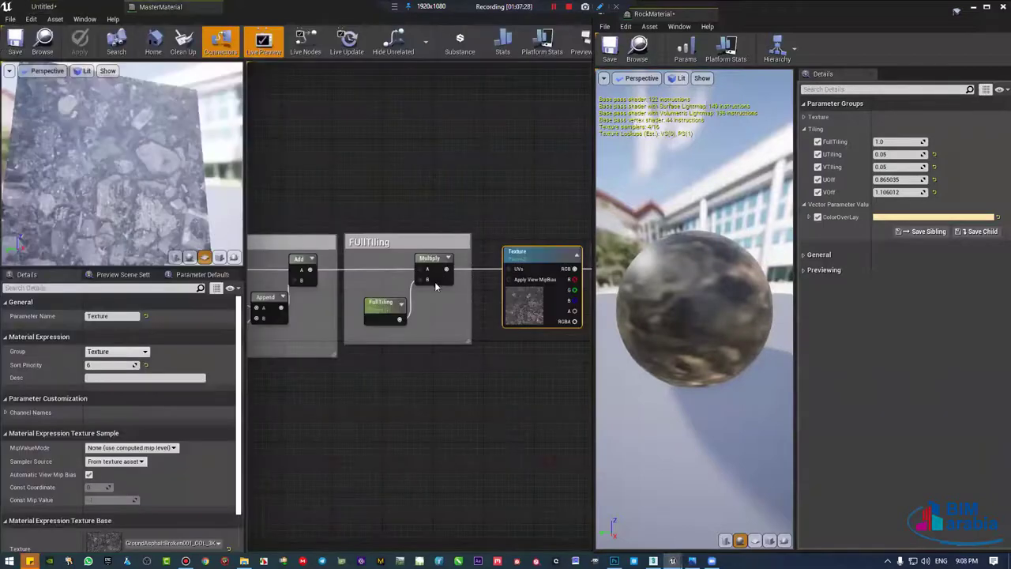
pyautogui.scroll(-2, 423, 252)
pyautogui.scroll(4, 424, 252)
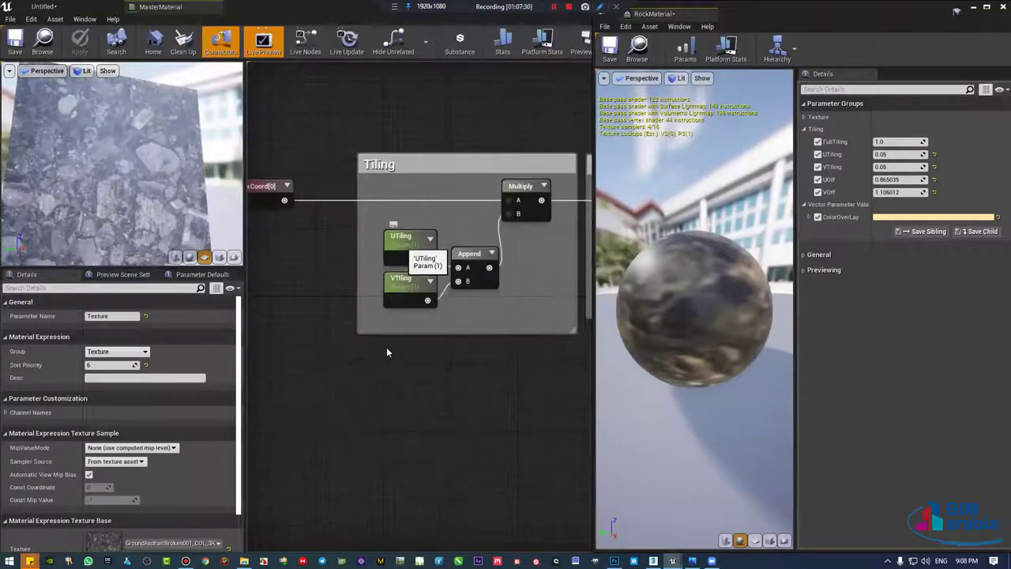
pyautogui.click(376, 357)
pyautogui.click(394, 440)
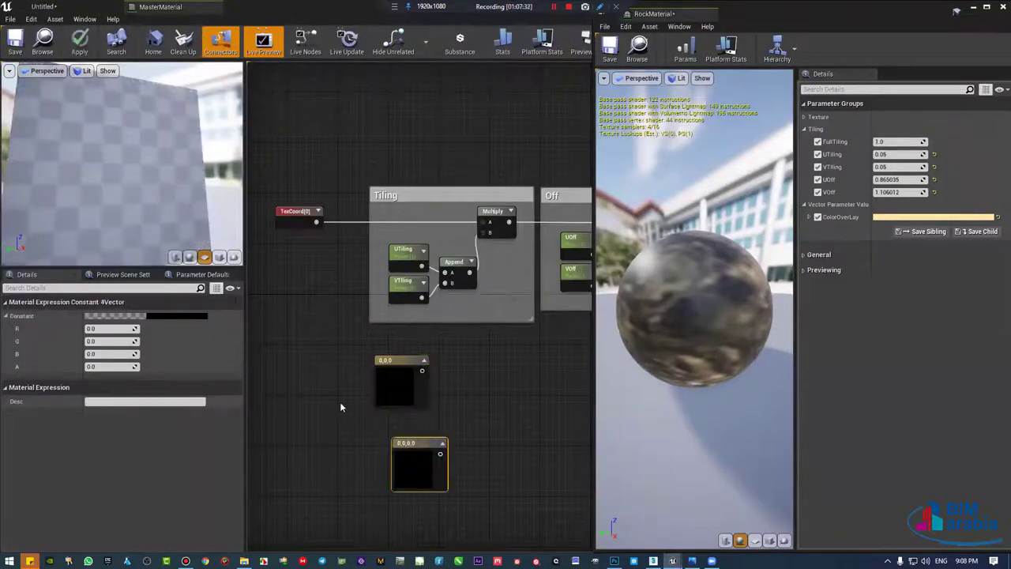
pyautogui.click(339, 387)
pyautogui.moveTo(362, 376)
pyautogui.mouseDown()
pyautogui.moveTo(355, 354)
pyautogui.moveTo(396, 337)
pyautogui.mouseUp()
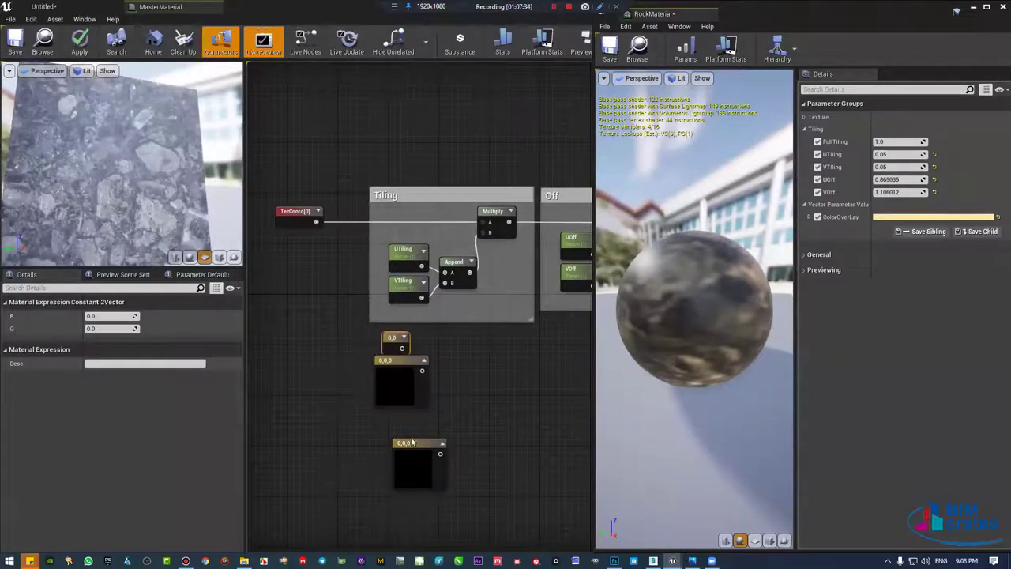
pyautogui.moveTo(415, 450); pyautogui.dragTo(399, 420)
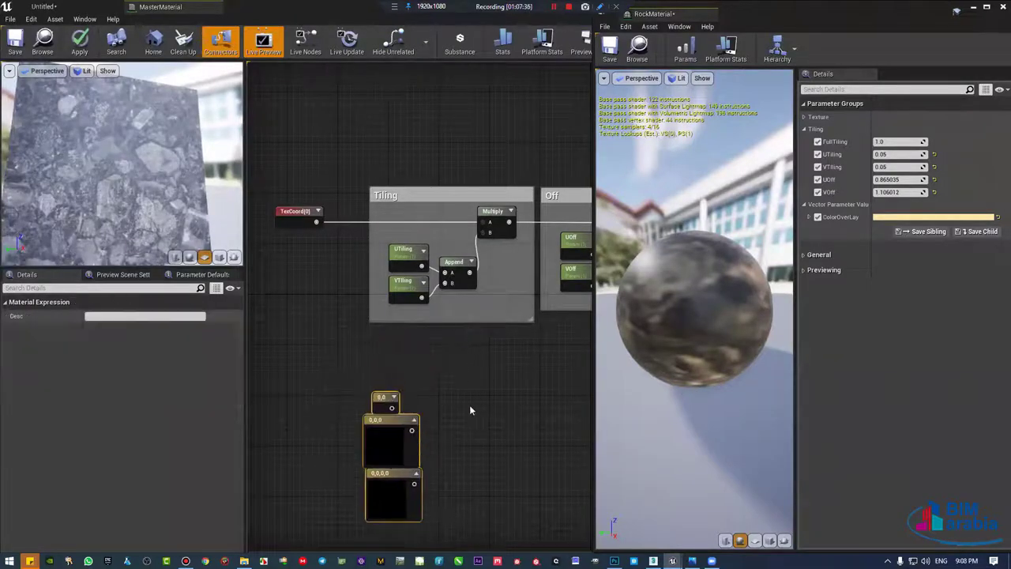
pyautogui.scroll(-4, 418, 275)
pyautogui.scroll(3, 519, 361)
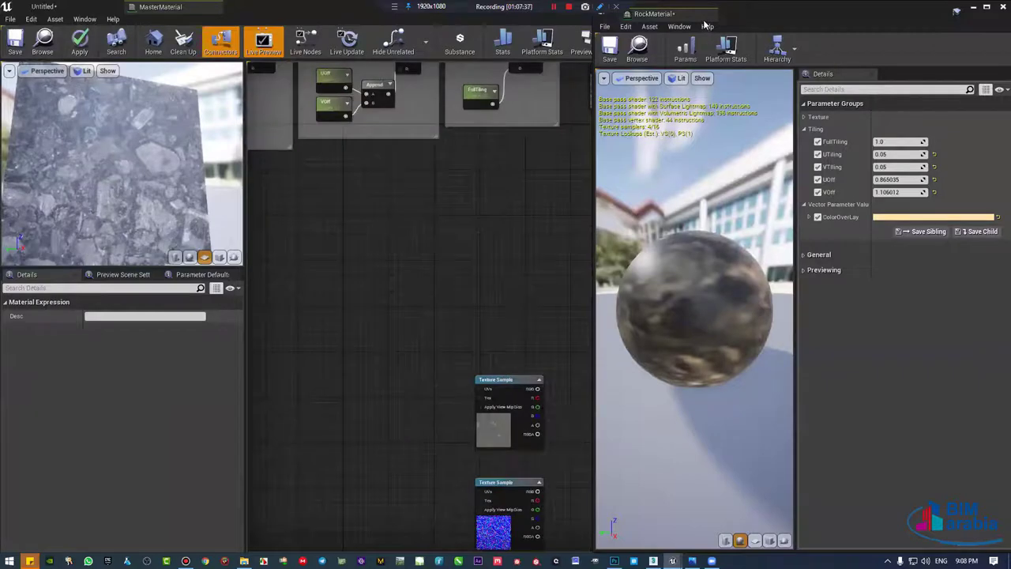
# Step: Minimize the RockMaterial editor and move the normal-map Texture Sample above the grey texture sample
pyautogui.click(973, 7)
pyautogui.scroll(-2, 668, 419)
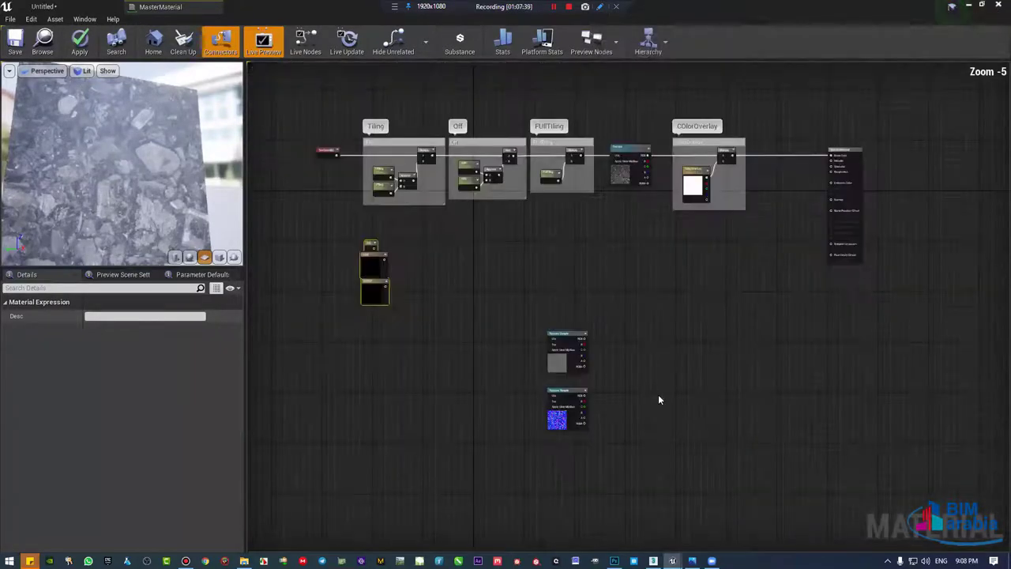
pyautogui.moveTo(659, 400); pyautogui.dragTo(757, 416, button='right')
pyautogui.moveTo(663, 422); pyautogui.dragTo(699, 289)
pyautogui.moveTo(663, 365); pyautogui.dragTo(689, 428)
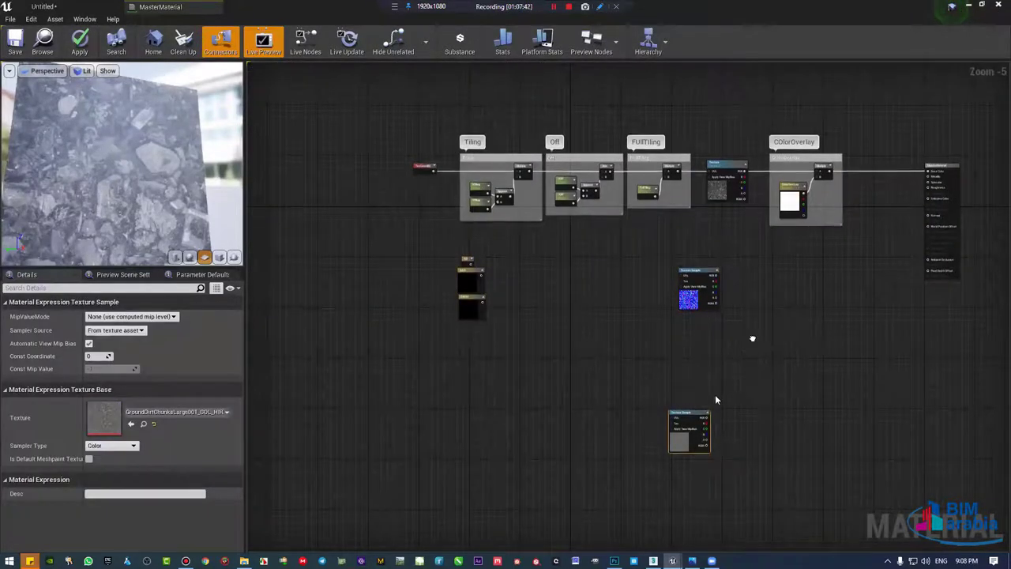
pyautogui.scroll(2, 865, 324)
pyautogui.scroll(1, 818, 362)
pyautogui.moveTo(664, 316); pyautogui.dragTo(877, 281)
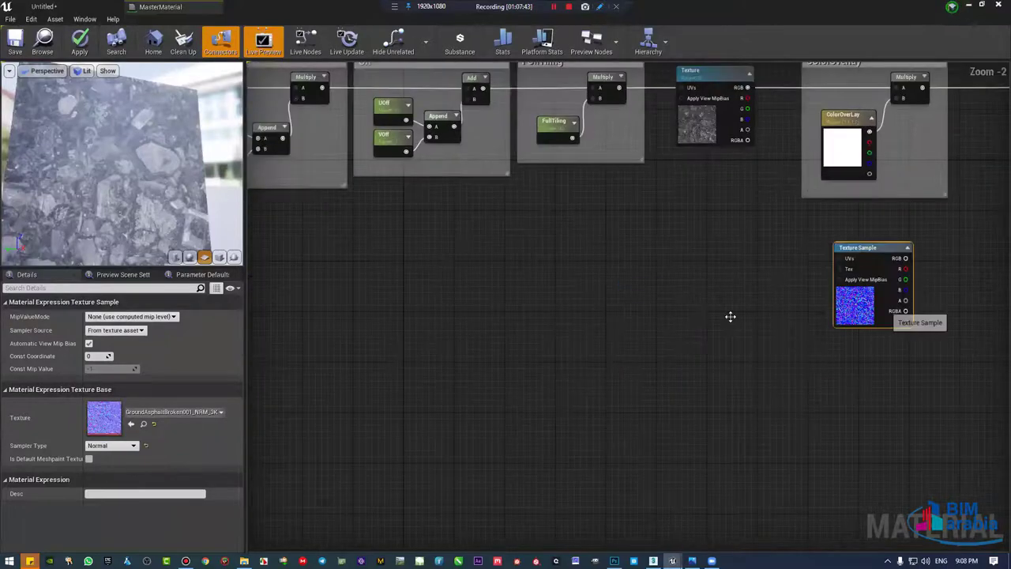
pyautogui.scroll(-1, 910, 195)
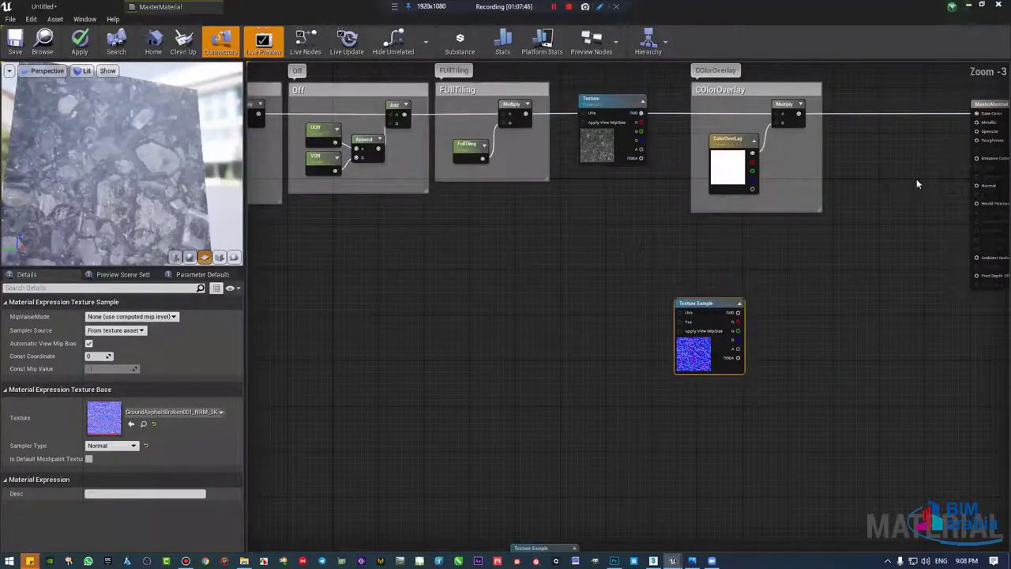
pyautogui.moveTo(916, 184); pyautogui.dragTo(798, 249, button='right')
pyautogui.moveTo(932, 175); pyautogui.dragTo(951, 180)
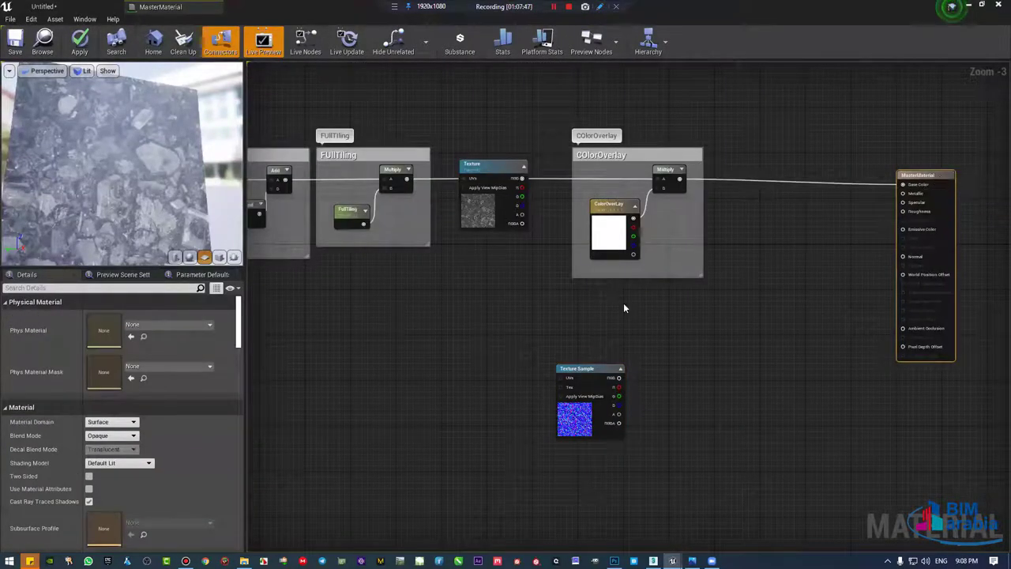
pyautogui.moveTo(602, 439); pyautogui.dragTo(603, 410)
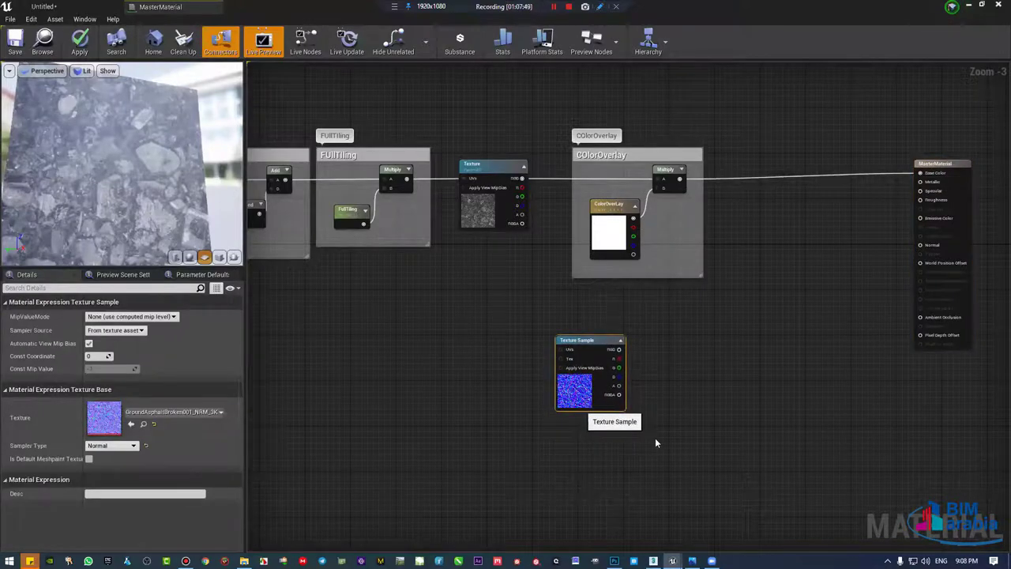
pyautogui.moveTo(655, 443); pyautogui.dragTo(722, 350, button='right')
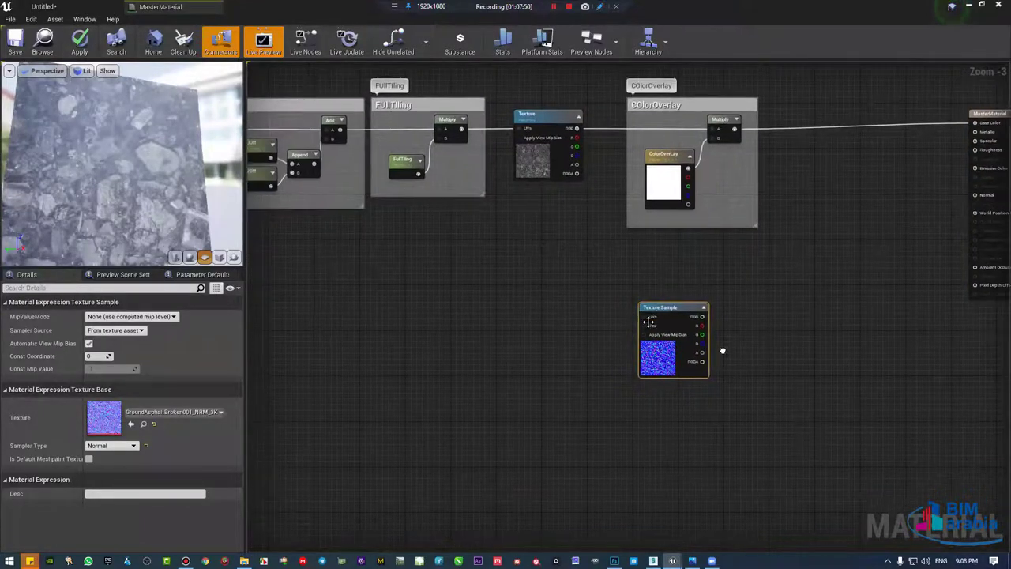
pyautogui.moveTo(648, 321); pyautogui.dragTo(656, 333)
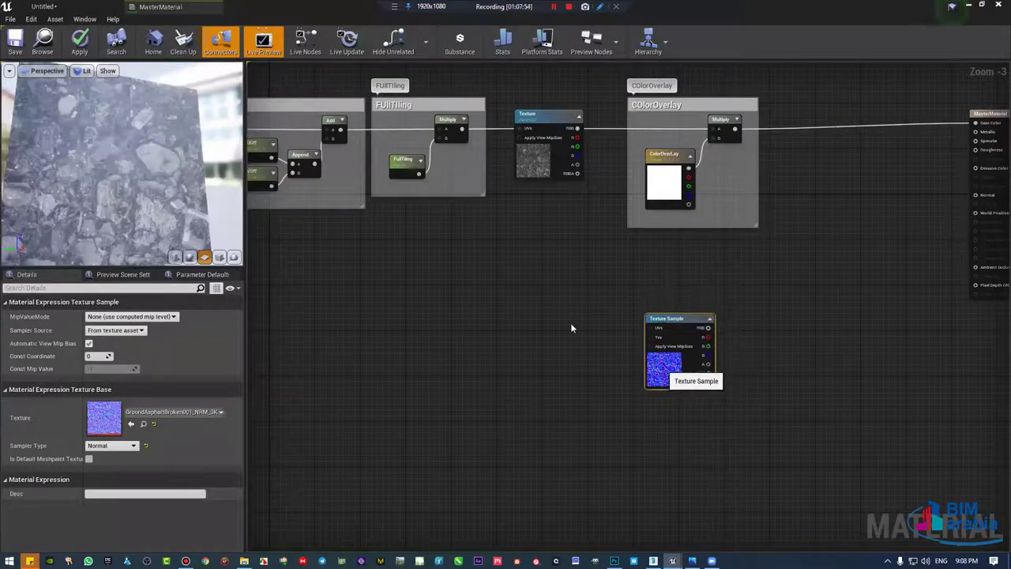
pyautogui.moveTo(572, 328); pyautogui.dragTo(605, 316, button='right')
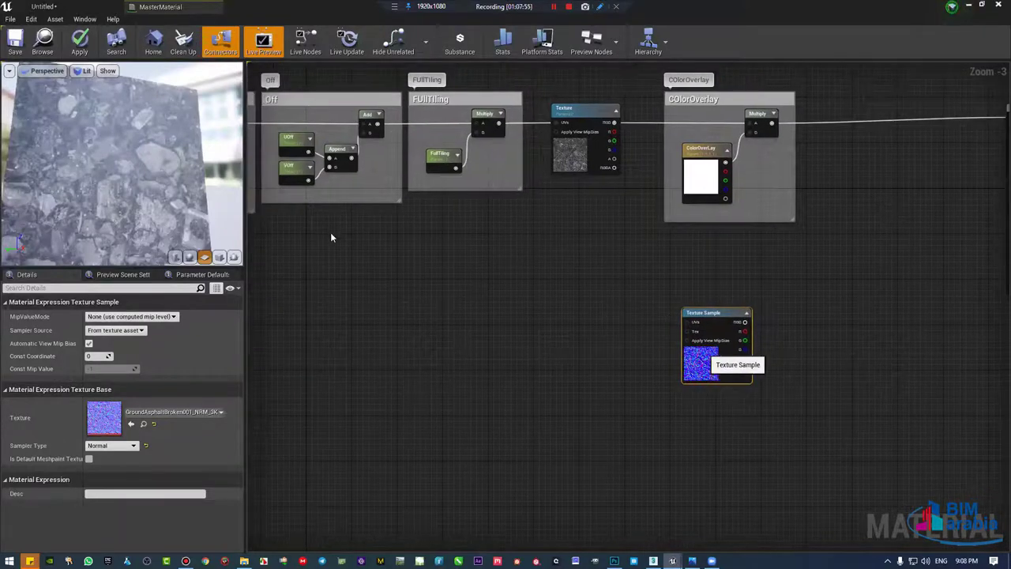
pyautogui.moveTo(444, 238); pyautogui.dragTo(669, 311, button='right')
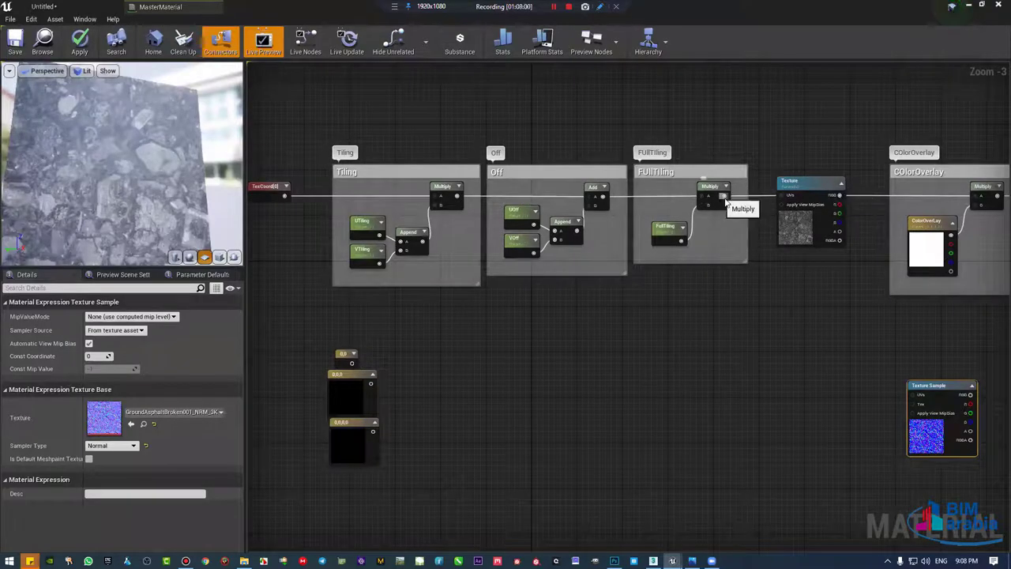
# Step: Wire the FullTiling Multiply output into the GroundAsphaltBroken01_NRM Texture Sample's UVs
pyautogui.moveTo(725, 195); pyautogui.dragTo(752, 269)
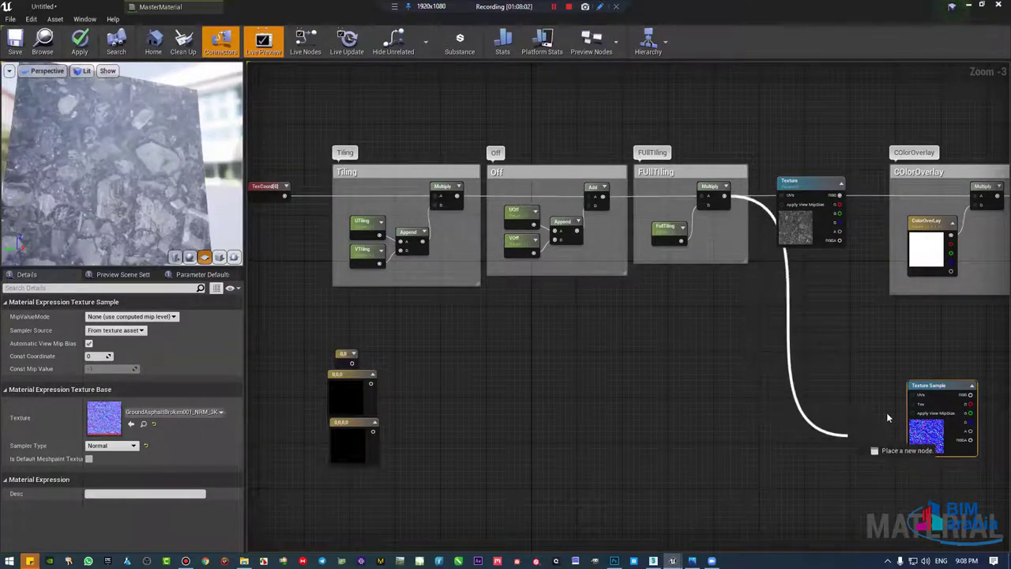
pyautogui.moveTo(758, 326)
pyautogui.mouseDown()
pyautogui.moveTo(919, 395)
pyautogui.moveTo(809, 382)
pyautogui.mouseUp()
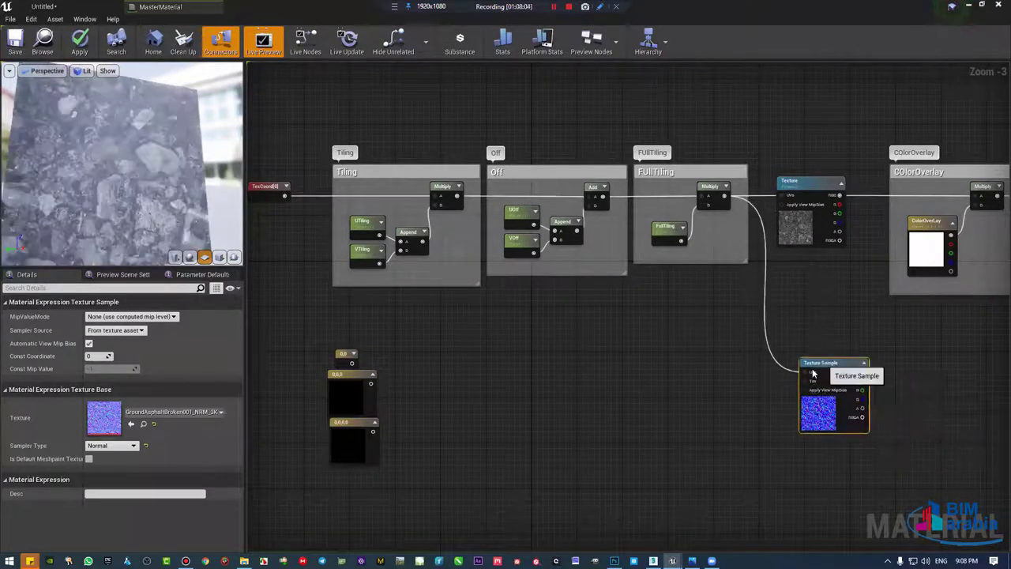
pyautogui.moveTo(766, 344); pyautogui.dragTo(733, 327, button='right')
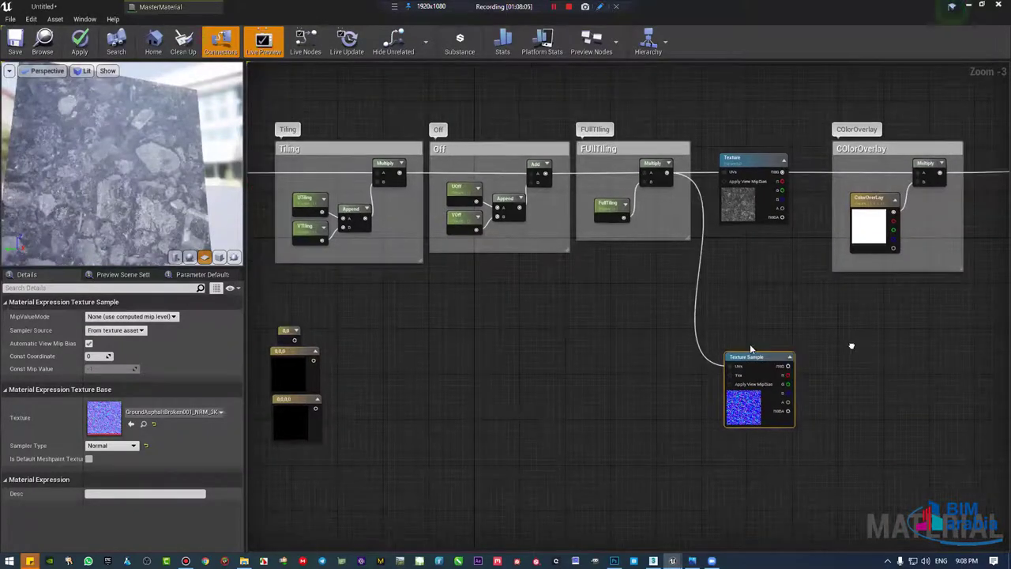
pyautogui.scroll(-1, 692, 334)
pyautogui.scroll(-1, 693, 340)
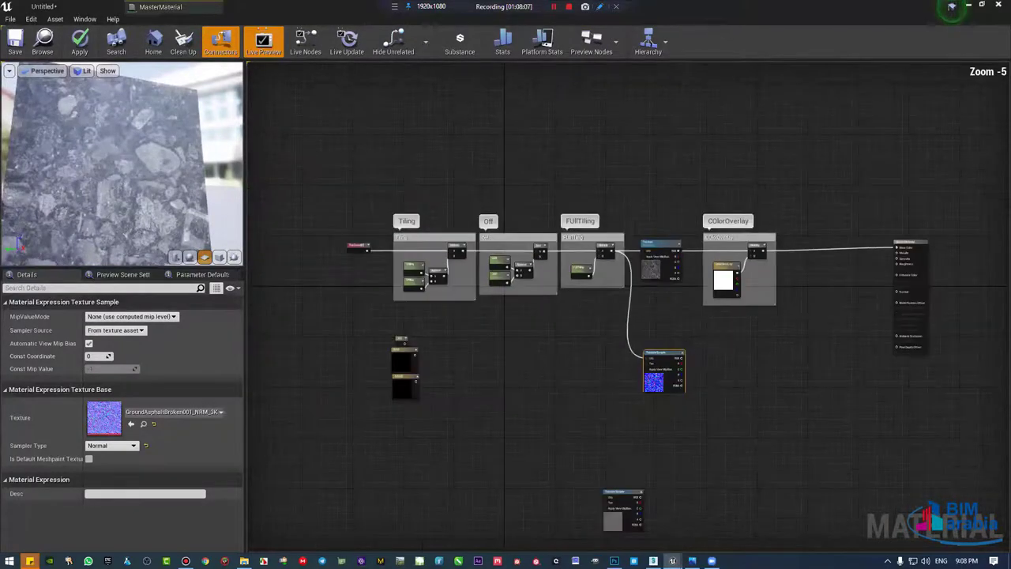
pyautogui.moveTo(625, 363)
pyautogui.mouseDown(button='right')
pyautogui.moveTo(601, 334)
pyautogui.moveTo(525, 334)
pyautogui.mouseUp(button='right')
# Step: Add a FlattenNormal node to the graph through the 'flat' node search
pyautogui.scroll(2, 601, 334)
pyautogui.rightClick(598, 337)
pyautogui.write('fl')
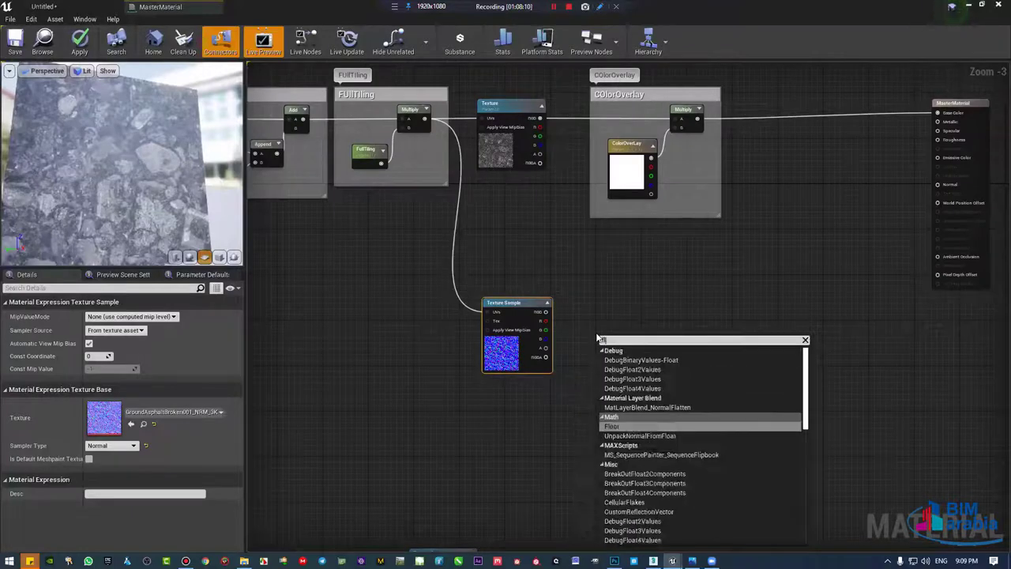
pyautogui.write('at')
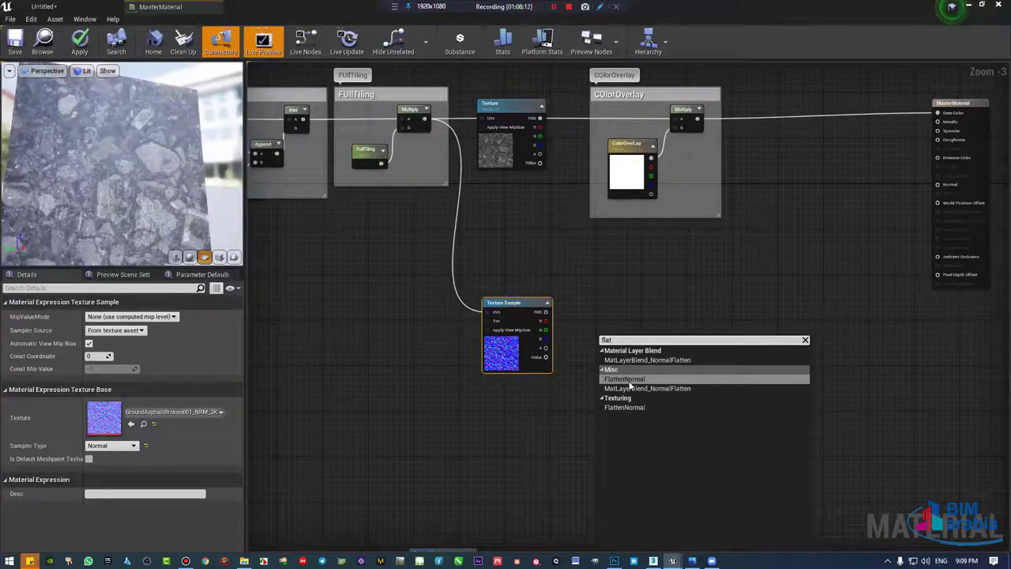
pyautogui.click(629, 379)
pyautogui.scroll(1, 642, 332)
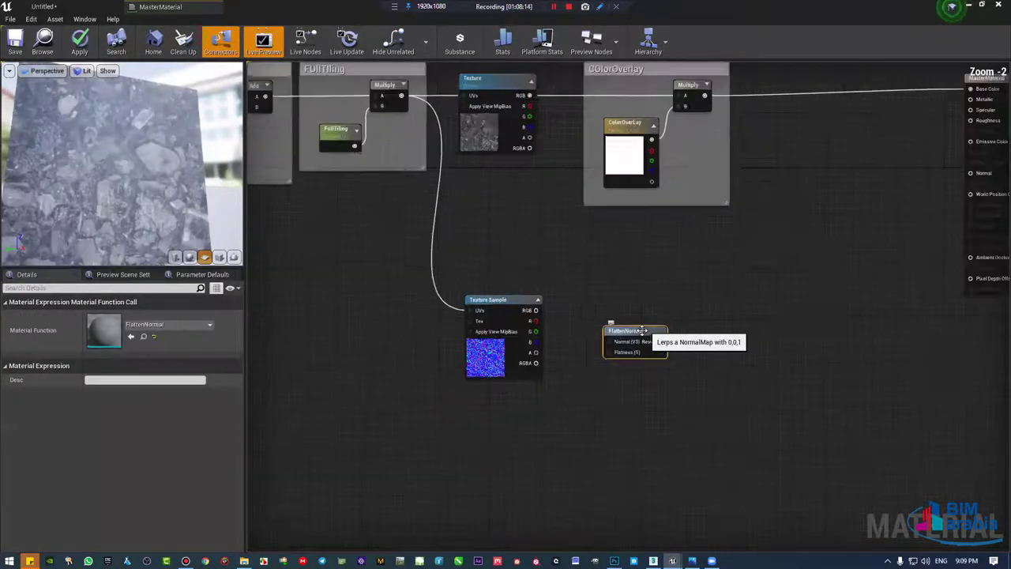
pyautogui.scroll(2, 654, 313)
pyautogui.moveTo(619, 331); pyautogui.dragTo(635, 306)
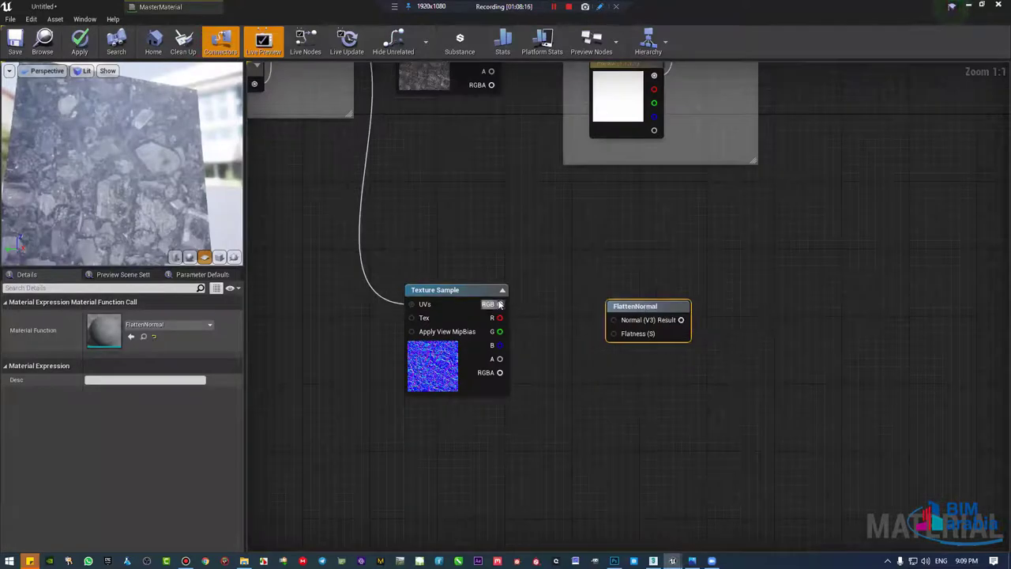
# Step: Feed the normal map's RGB into FlattenNormal's Normal and a constant 0 into Flatness
pyautogui.moveTo(499, 304)
pyautogui.mouseDown()
pyautogui.moveTo(614, 319)
pyautogui.moveTo(666, 307)
pyautogui.mouseUp()
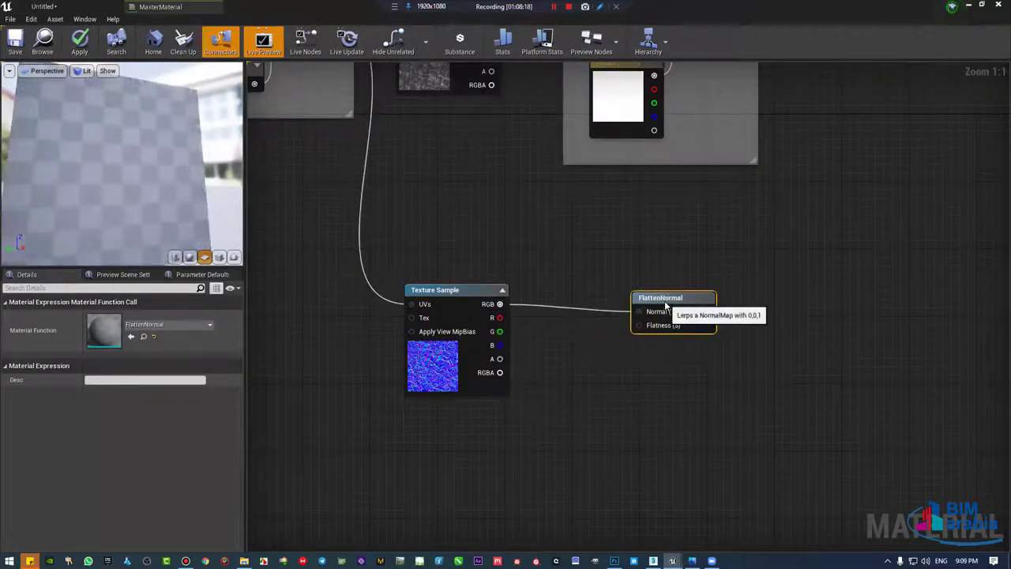
pyautogui.click(478, 443)
pyautogui.moveTo(496, 464)
pyautogui.mouseDown()
pyautogui.moveTo(631, 350)
pyautogui.moveTo(672, 289)
pyautogui.mouseUp()
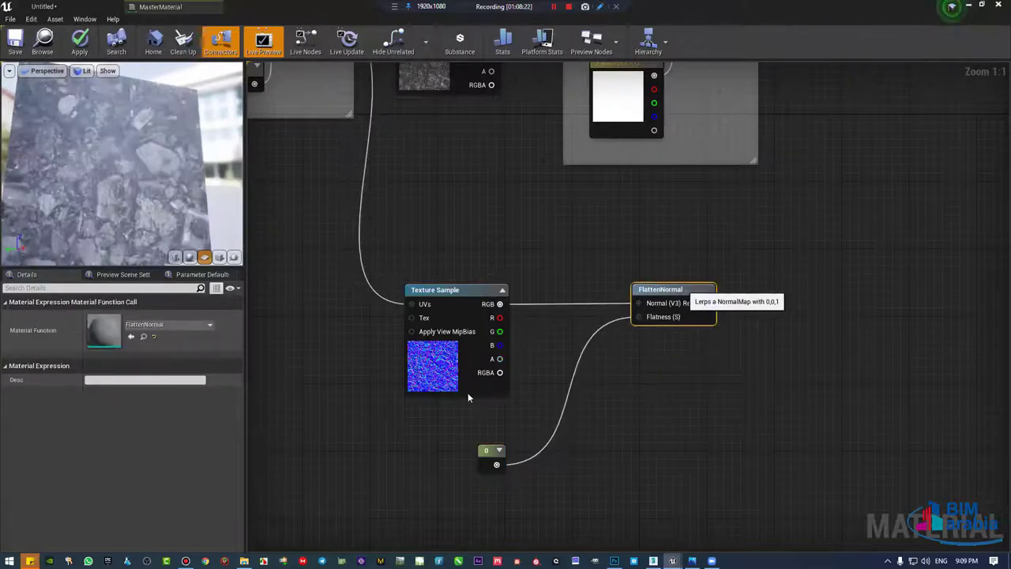
# Step: Convert the Flatness constant into a scalar parameter named NormalInt with default 1.0
pyautogui.click(479, 450)
pyautogui.rightClick(489, 452)
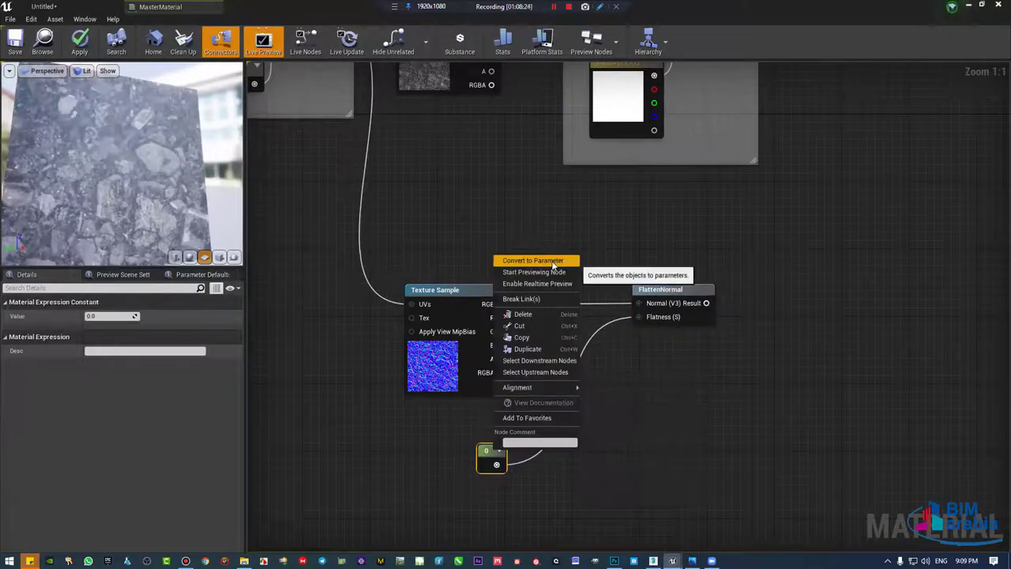
pyautogui.click(552, 263)
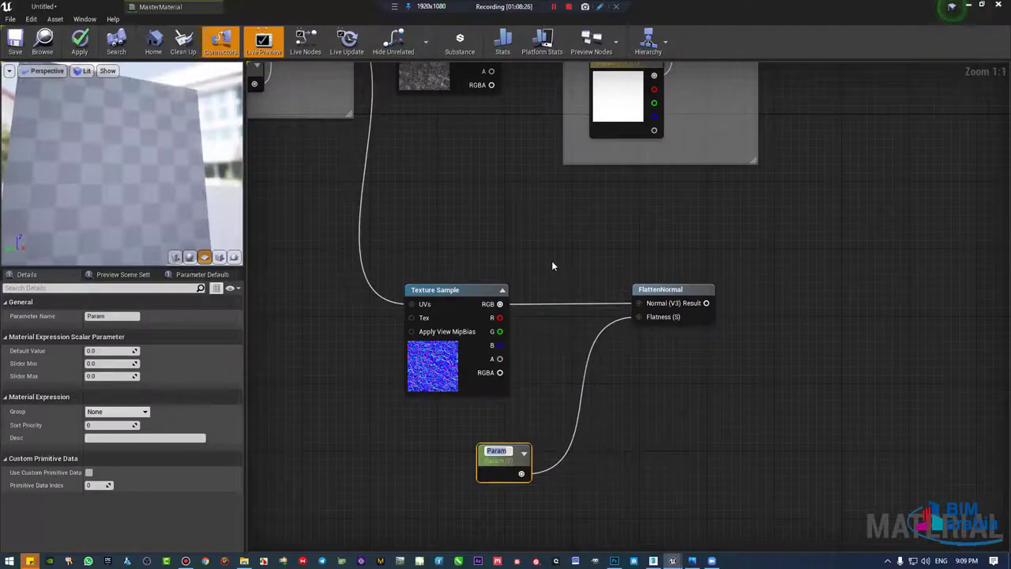
pyautogui.write('NormalInt')
pyautogui.press('Return')
pyautogui.write('1')
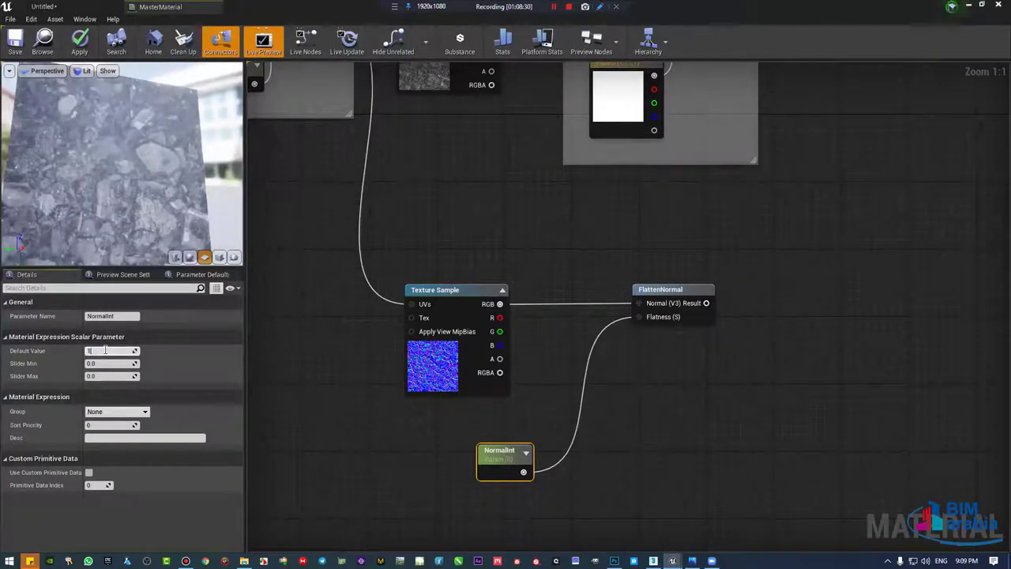
pyautogui.press('Return')
# Step: Connect the FlattenNormal result to the material output's Normal input
pyautogui.moveTo(489, 458); pyautogui.dragTo(474, 424)
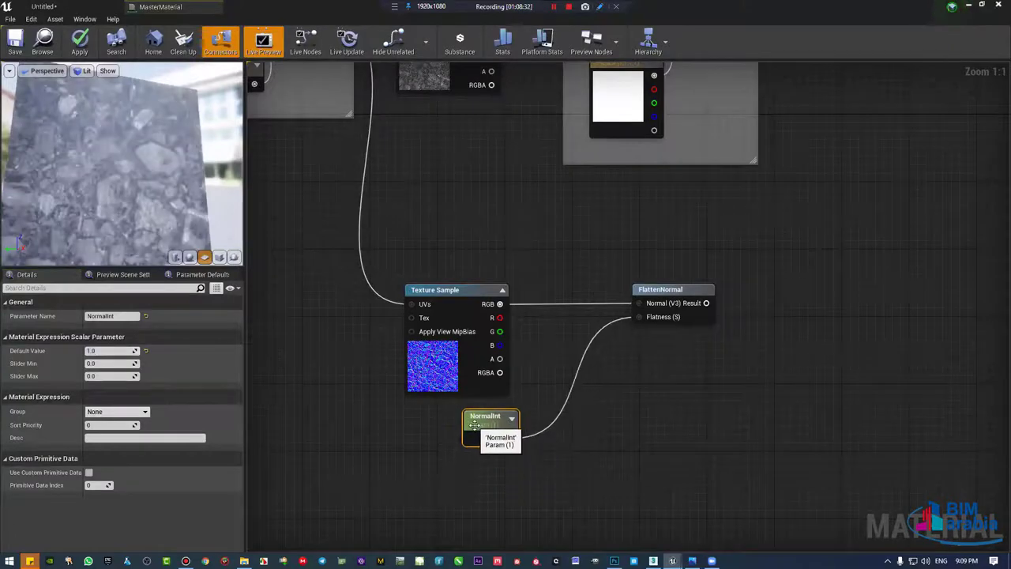
pyautogui.scroll(-1, 485, 393)
pyautogui.moveTo(695, 388); pyautogui.dragTo(504, 421, button='right')
pyautogui.moveTo(488, 347); pyautogui.dragTo(811, 188)
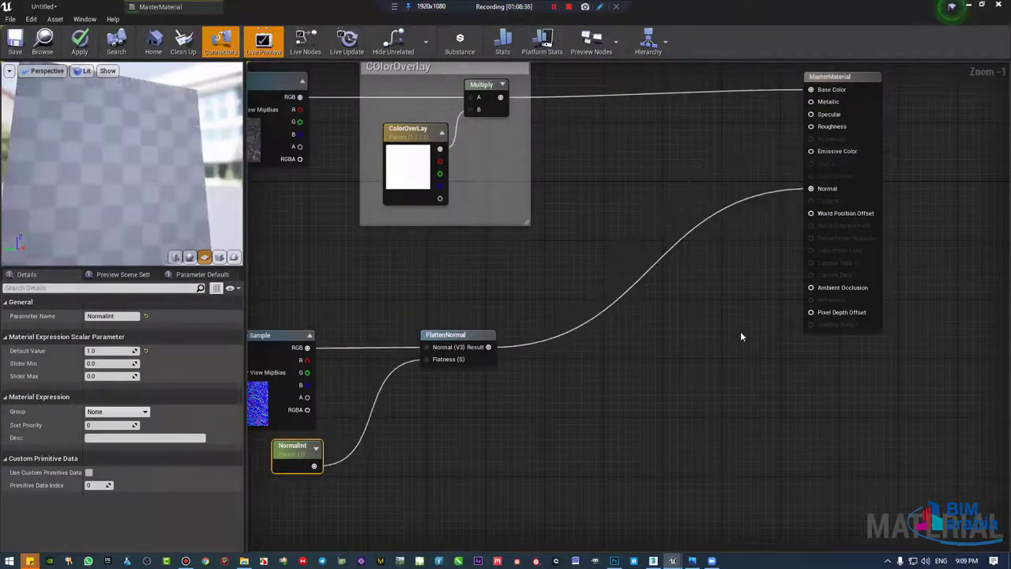
# Step: Assign NormalInt to a parameter group named 'Normal'
pyautogui.scroll(-1, 646, 447)
pyautogui.scroll(-1, 573, 415)
pyautogui.moveTo(572, 415); pyautogui.dragTo(741, 427, button='right')
pyautogui.scroll(3, 504, 381)
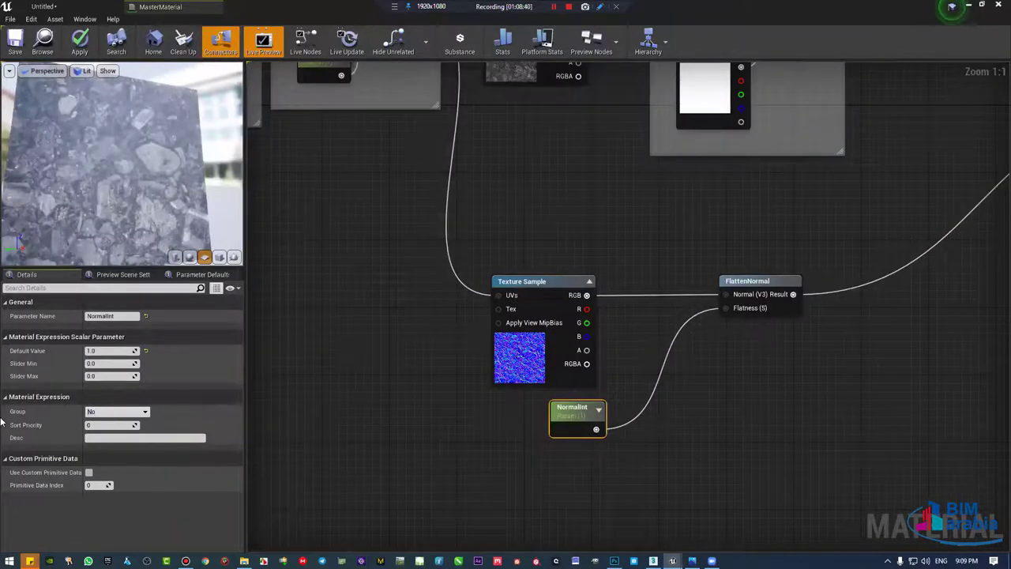
pyautogui.press('Return')
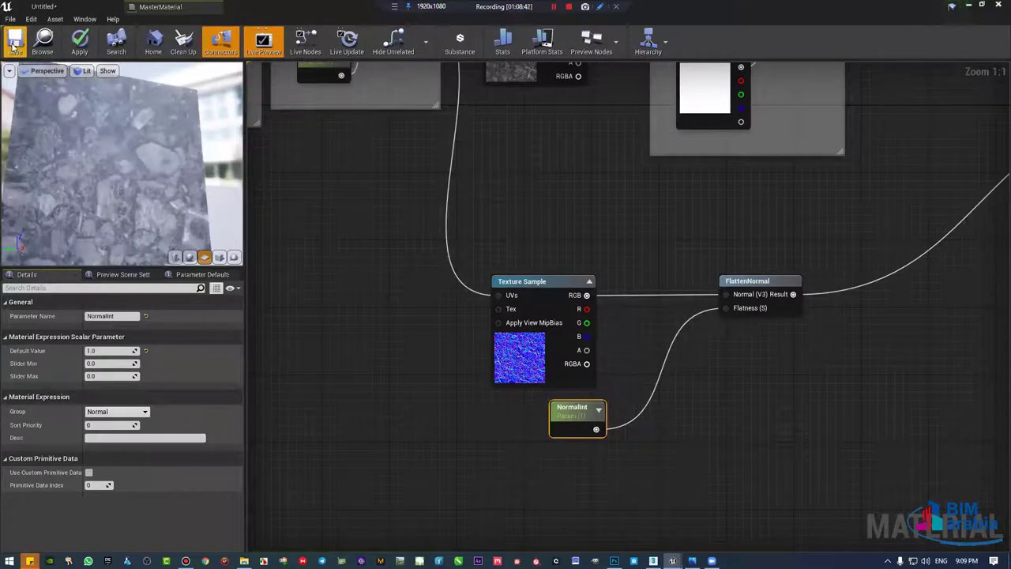
# Step: Save MasterMaterial and dock the RockMaterial instance editor on the right beside the level viewport
pyautogui.click(14, 46)
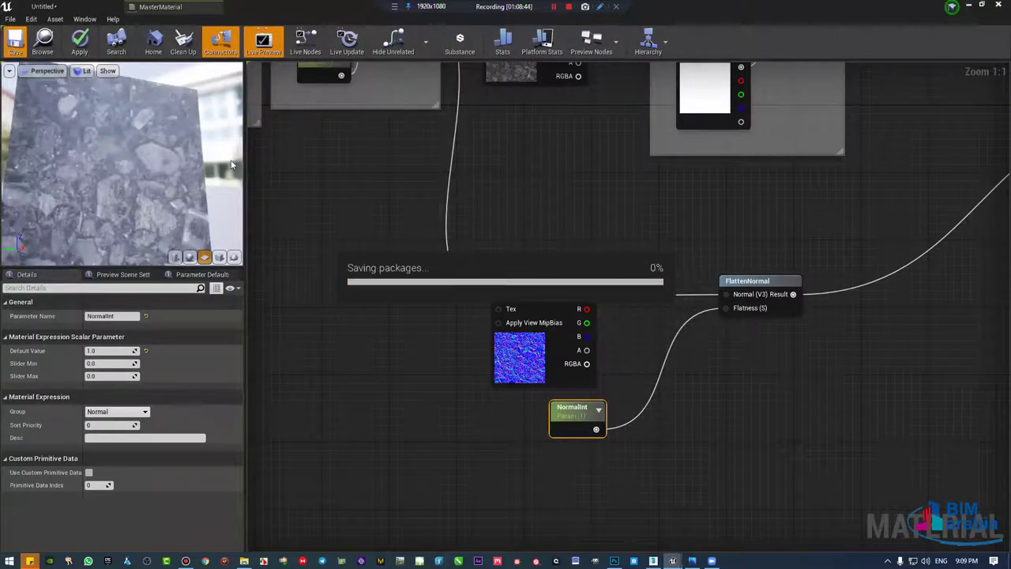
pyautogui.click(81, 5)
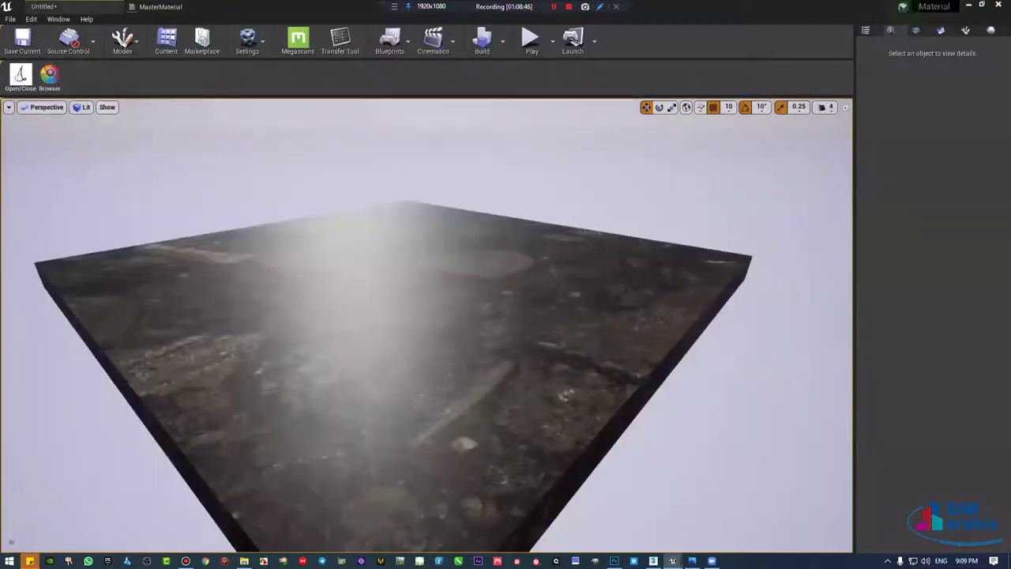
pyautogui.moveTo(404, 298); pyautogui.dragTo(207, 106)
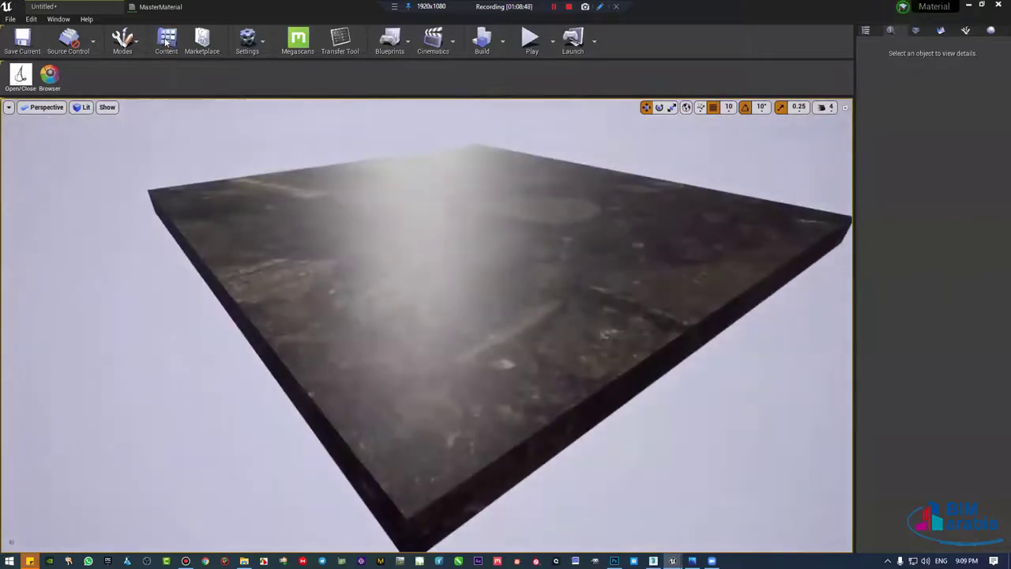
pyautogui.click(166, 39)
pyautogui.doubleClick(431, 388)
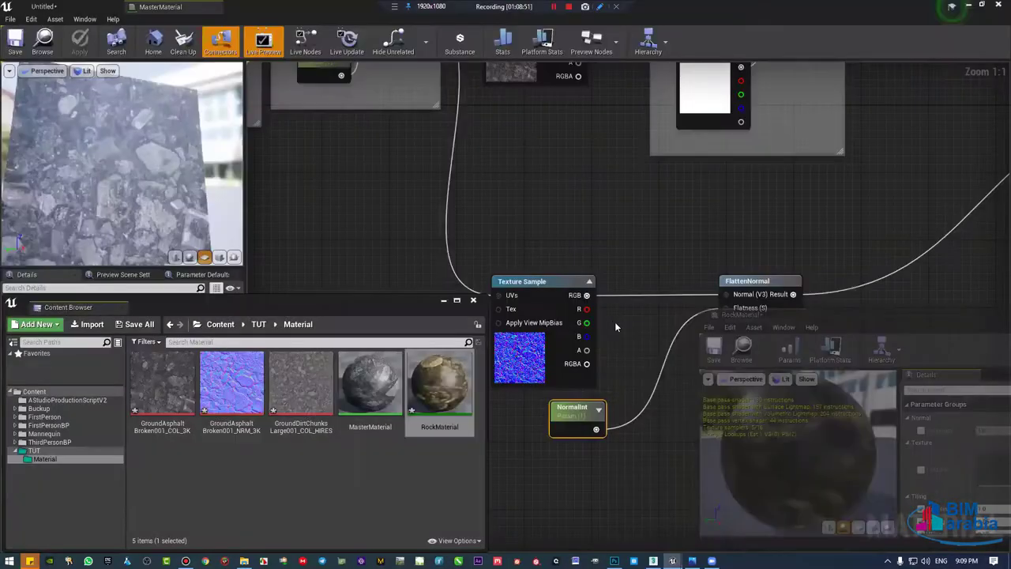
pyautogui.moveTo(636, 315); pyautogui.dragTo(629, 334)
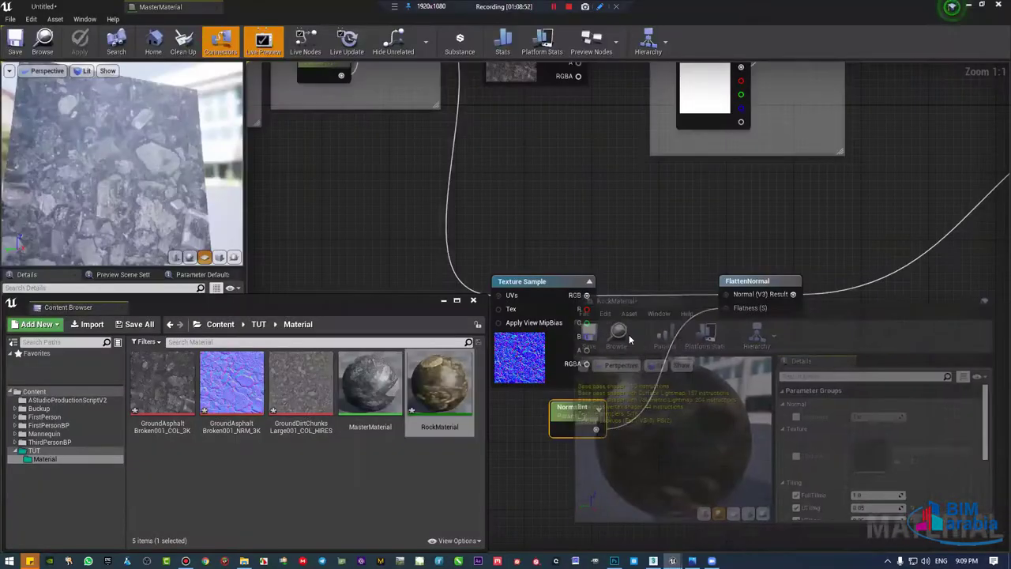
pyautogui.press('super+Right')
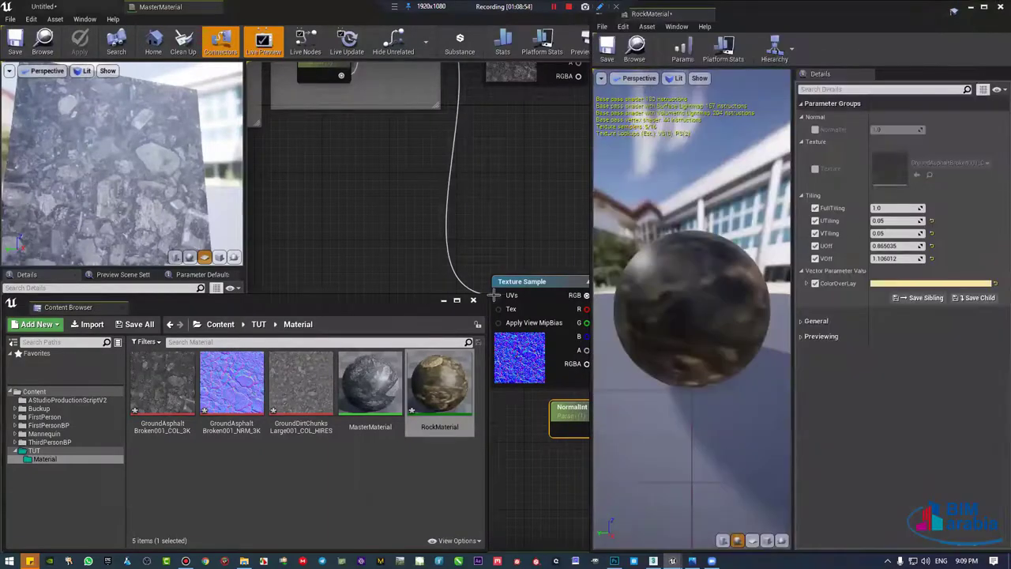
pyautogui.click(75, 6)
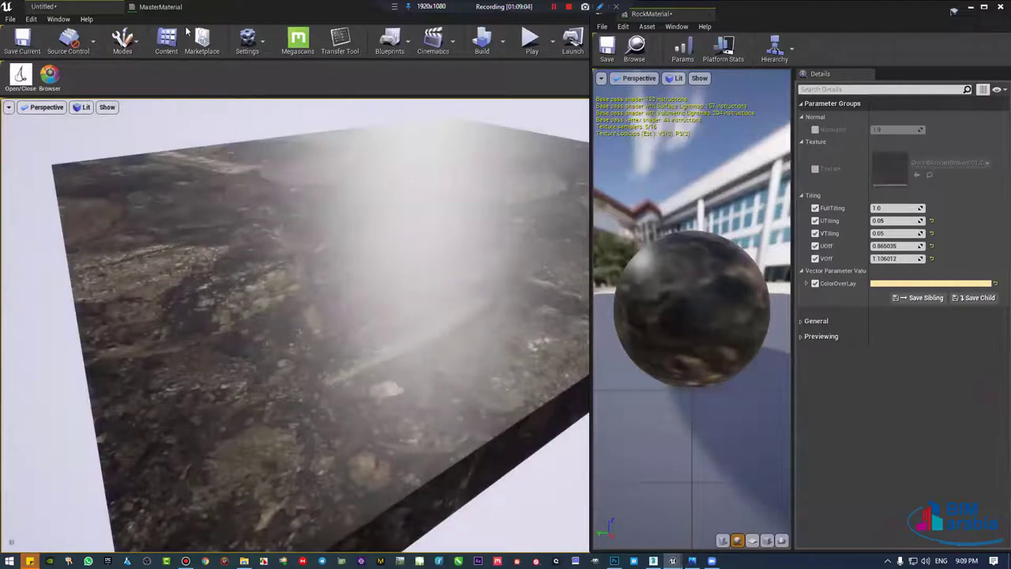
# Step: Give NormalInt sort priority 8 in the master material, then return to the level viewport
pyautogui.click(162, 7)
pyautogui.moveTo(435, 324); pyautogui.dragTo(304, 277, button='right')
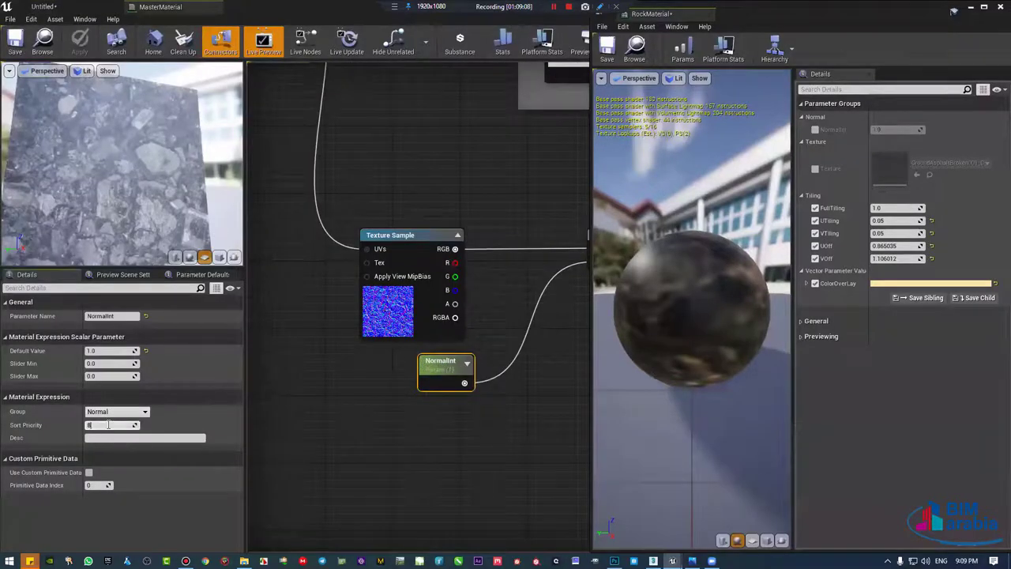
pyautogui.press('Return')
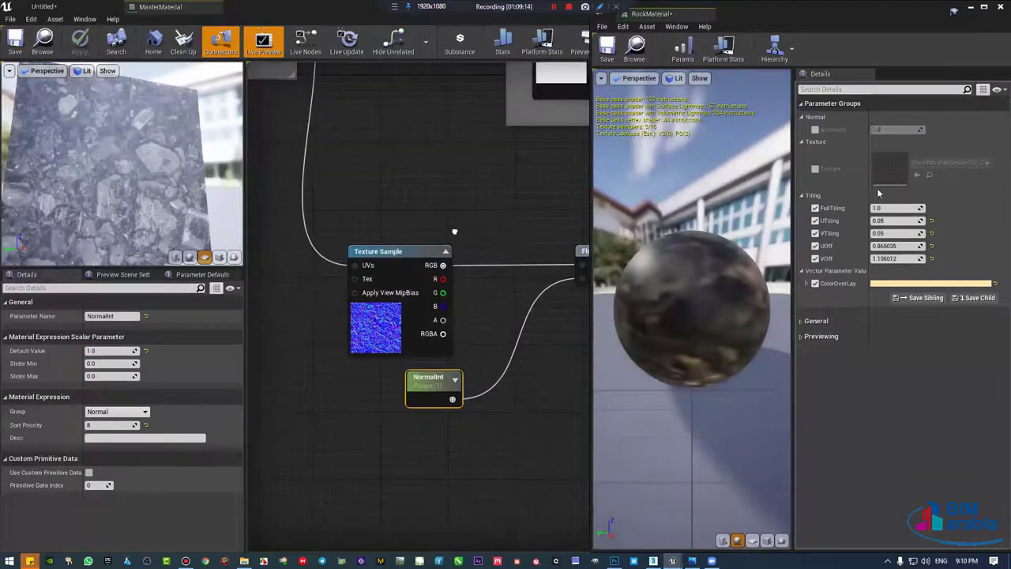
pyautogui.click(47, 6)
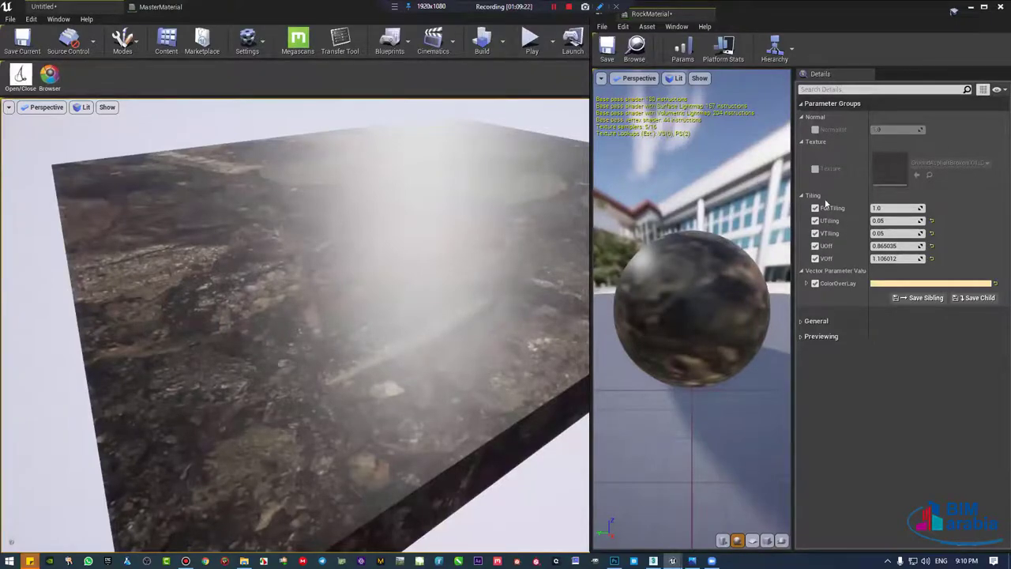
# Step: Try stronger and weaker NormalInt values on the floor slab, settling at about 1.31
pyautogui.moveTo(371, 305)
pyautogui.mouseDown()
pyautogui.moveTo(365, 311)
pyautogui.moveTo(366, 300)
pyautogui.mouseUp()
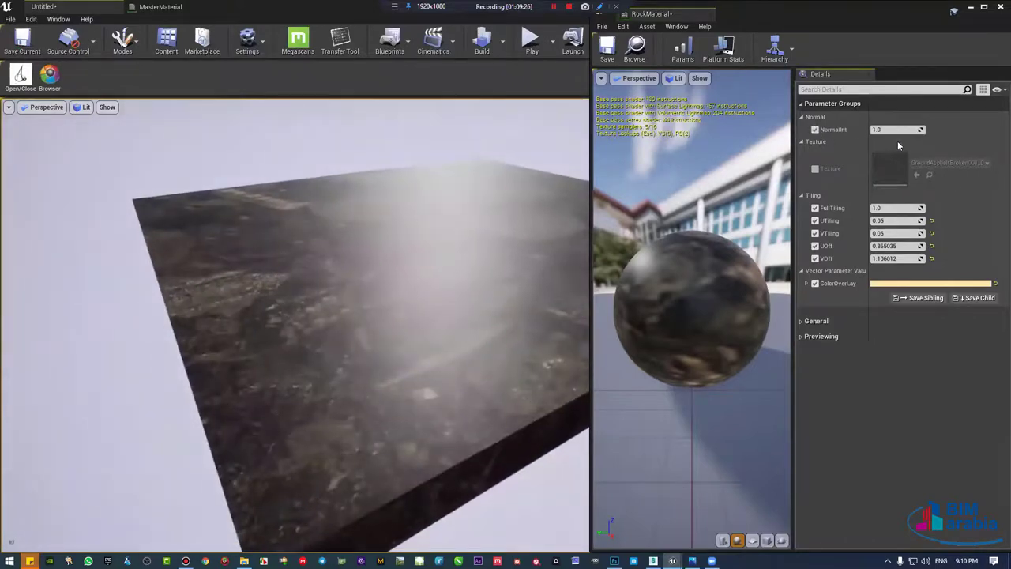
pyautogui.moveTo(897, 129); pyautogui.dragTo(916, 129)
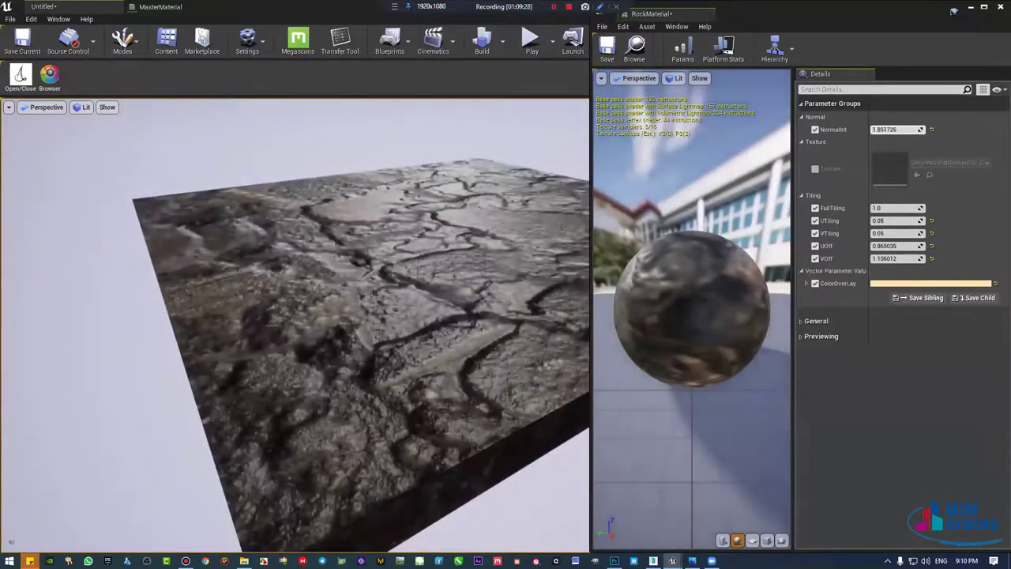
pyautogui.scroll(5, 416, 405)
pyautogui.moveTo(415, 406); pyautogui.dragTo(419, 379)
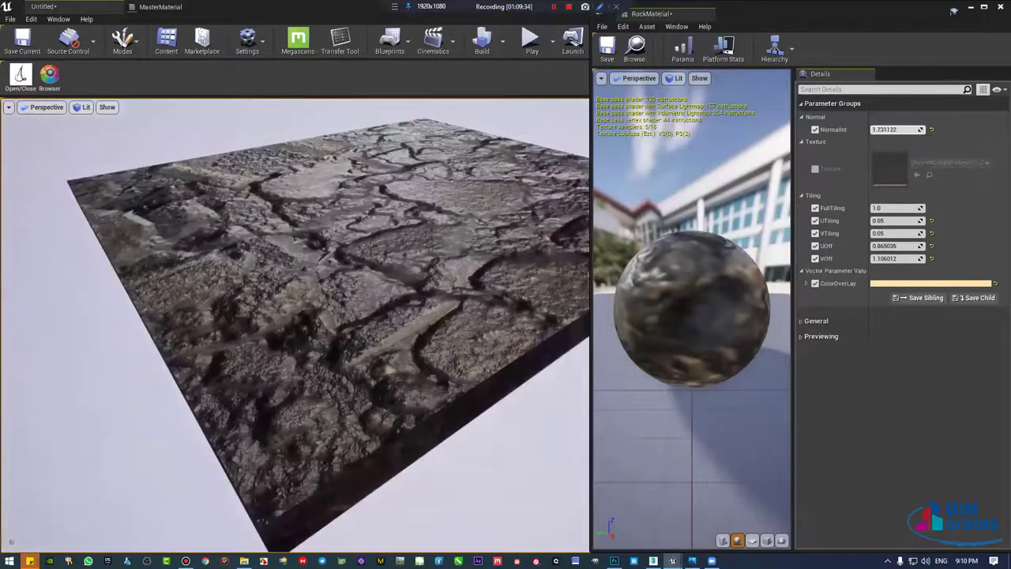
pyautogui.moveTo(897, 129)
pyautogui.mouseDown()
pyautogui.moveTo(869, 129)
pyautogui.moveTo(924, 130)
pyautogui.moveTo(876, 130)
pyautogui.mouseUp()
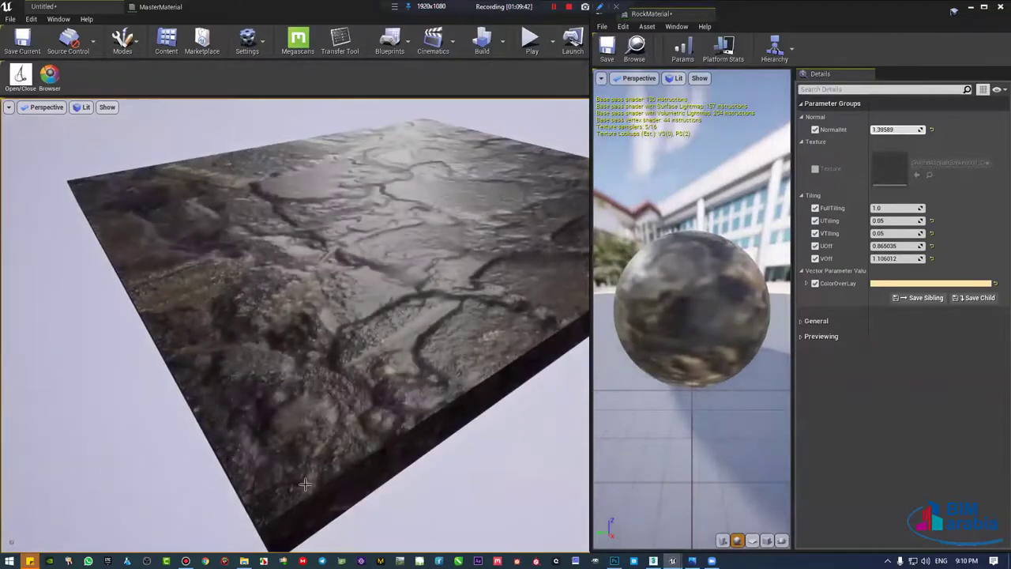
pyautogui.moveTo(305, 485); pyautogui.dragTo(305, 485, button='right')
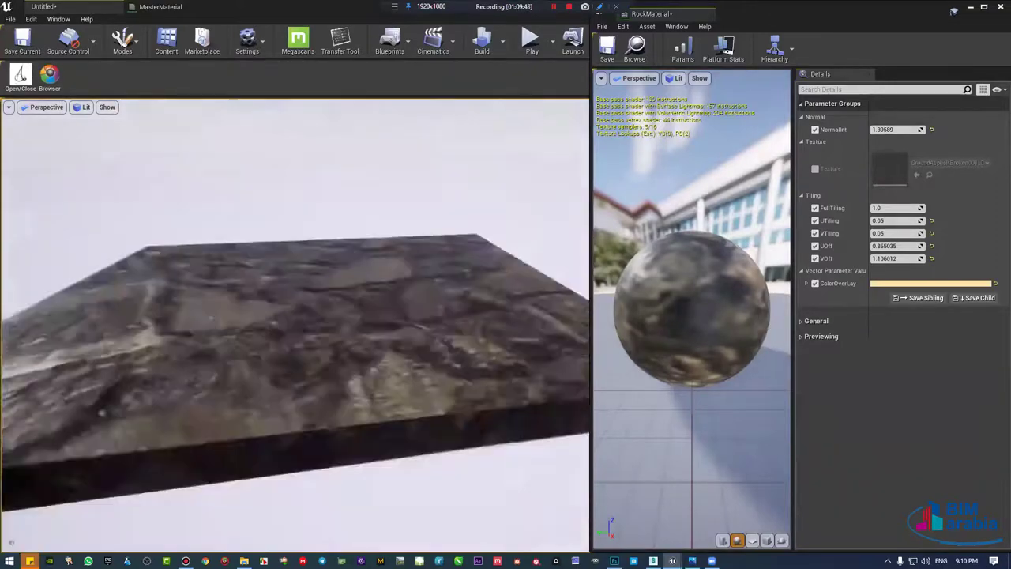
pyautogui.moveTo(367, 450); pyautogui.dragTo(367, 449, button='right')
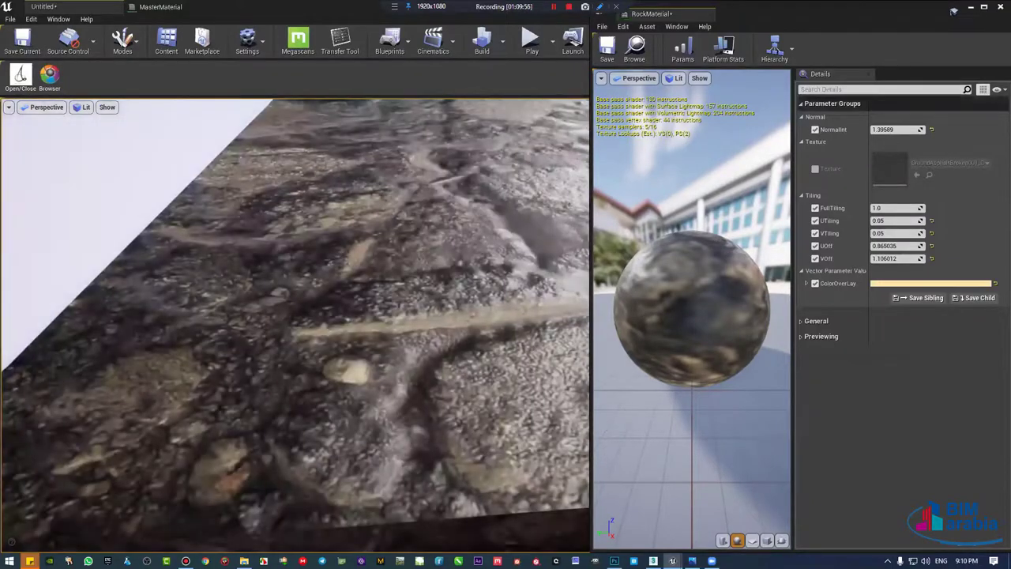
pyautogui.moveTo(897, 128); pyautogui.dragTo(896, 129)
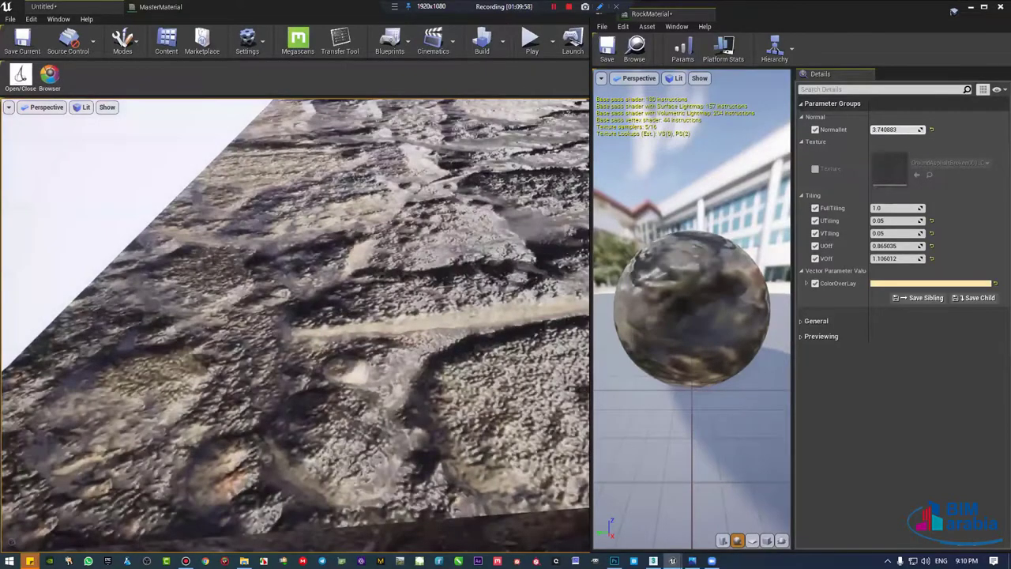
pyautogui.moveTo(897, 128); pyautogui.dragTo(908, 130)
pyautogui.keyDown('alt'); pyautogui.moveTo(295, 324); pyautogui.dragTo(296, 323); pyautogui.keyUp('alt')
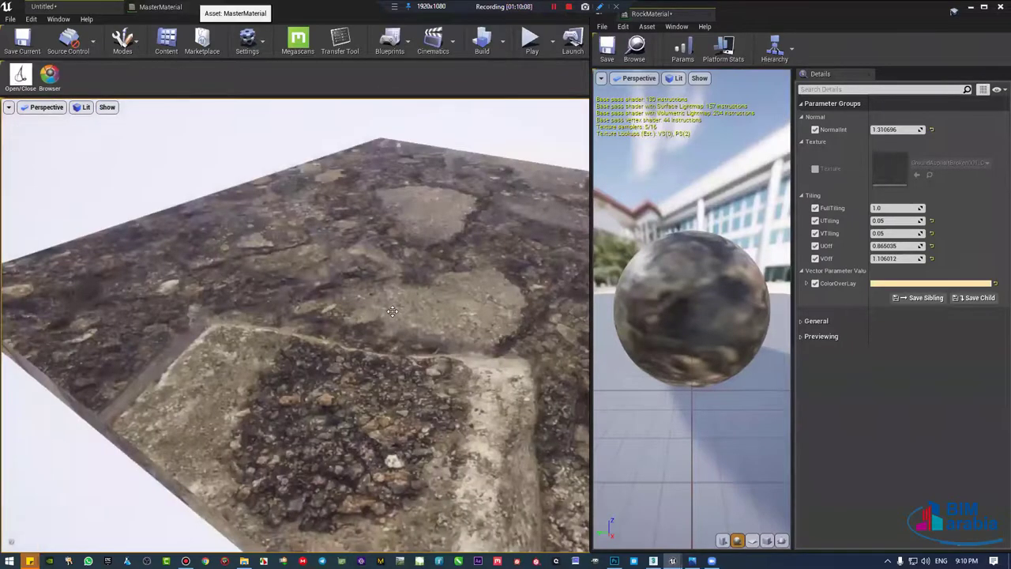
# Step: In the master material graph, wrap the normal-map nodes in a blue comment titled Normal
pyautogui.click(150, 7)
pyautogui.scroll(3, 330, 376)
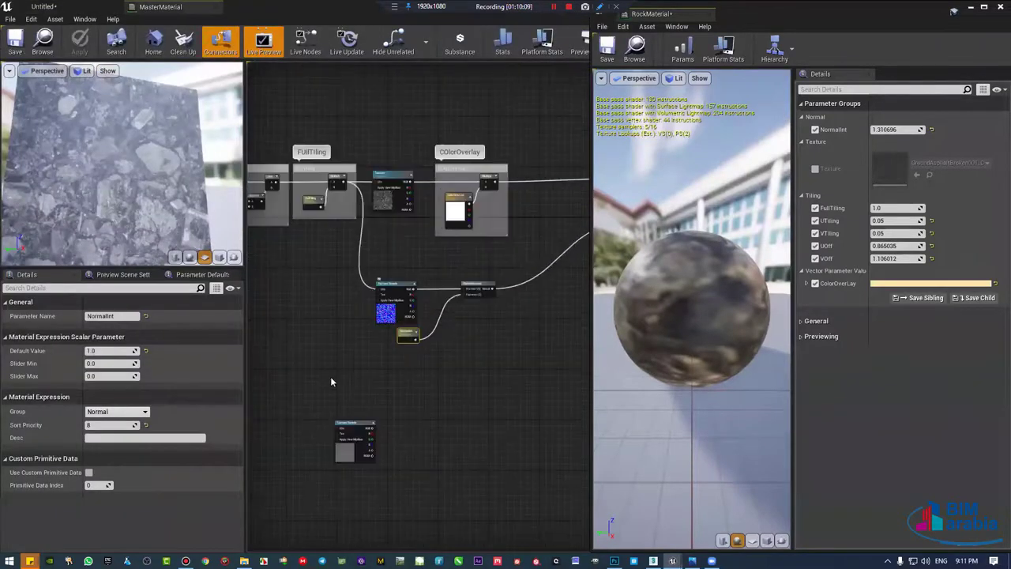
pyautogui.press('c')
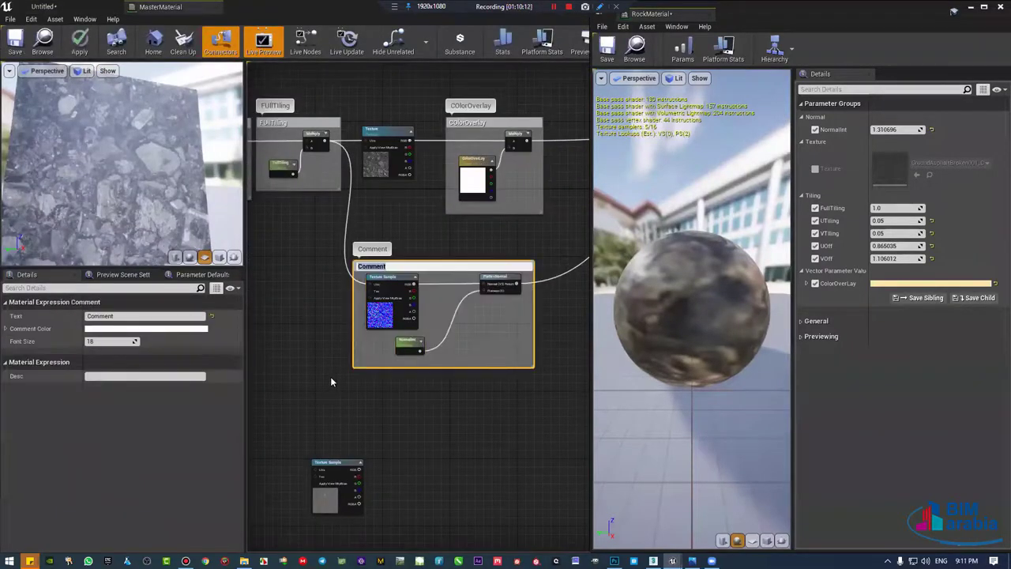
pyautogui.write('Nor')
pyautogui.write('mal')
pyautogui.press('Return')
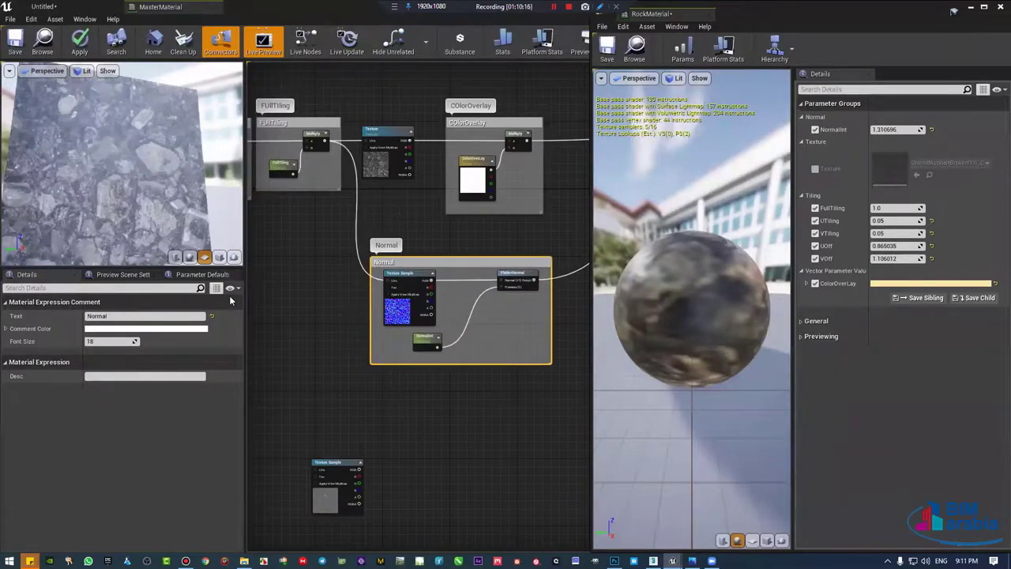
pyautogui.click(182, 330)
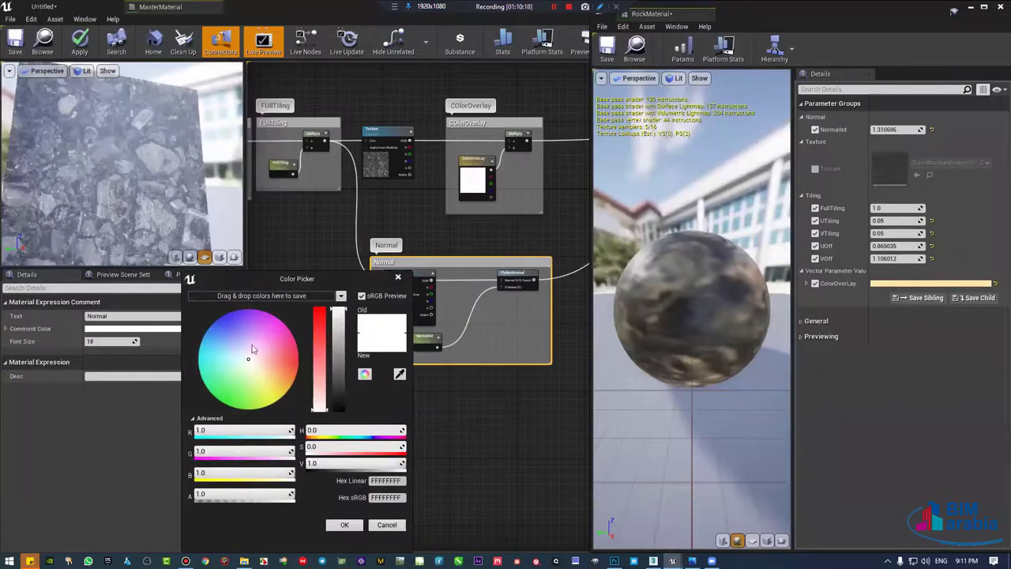
pyautogui.click(209, 326)
pyautogui.click(345, 524)
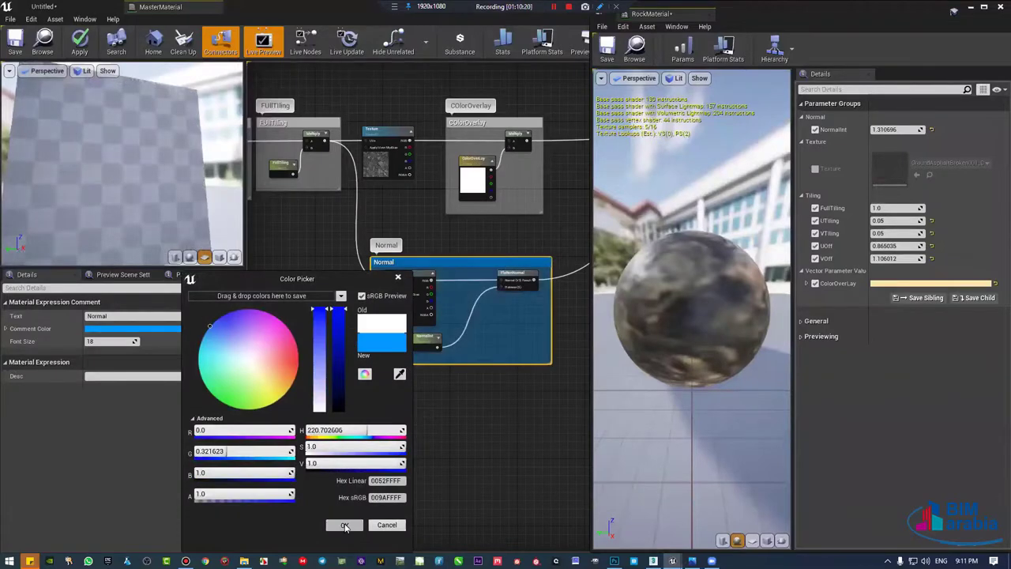
# Step: Deselect the Normal comment and save the master material
pyautogui.scroll(-4, 497, 394)
pyautogui.click(304, 279)
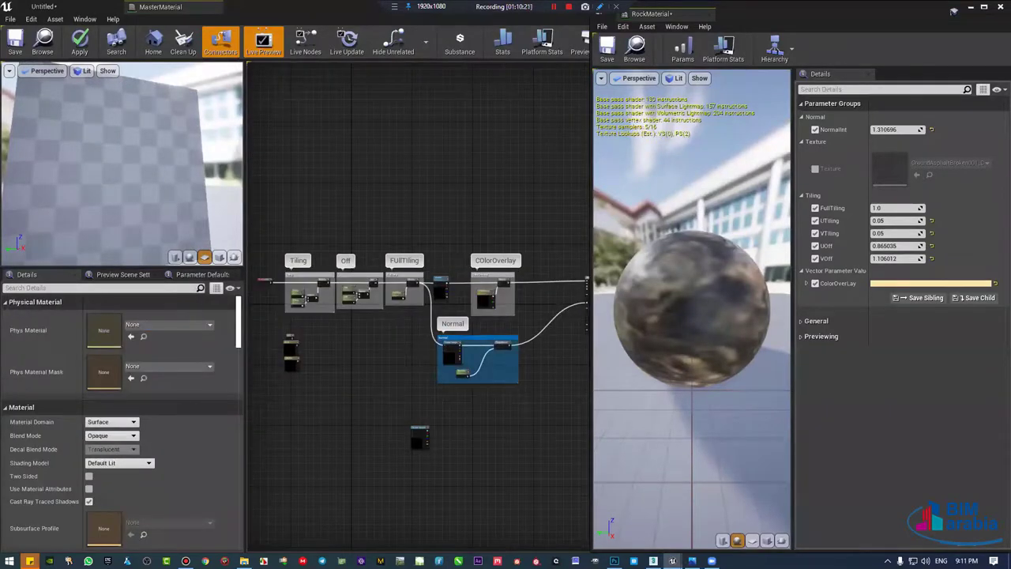
pyautogui.click(20, 49)
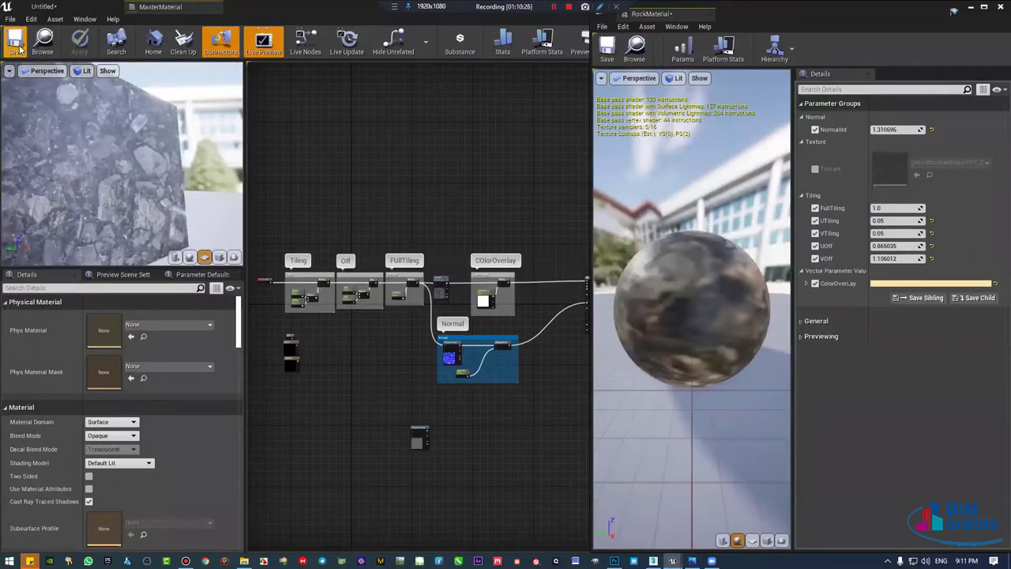